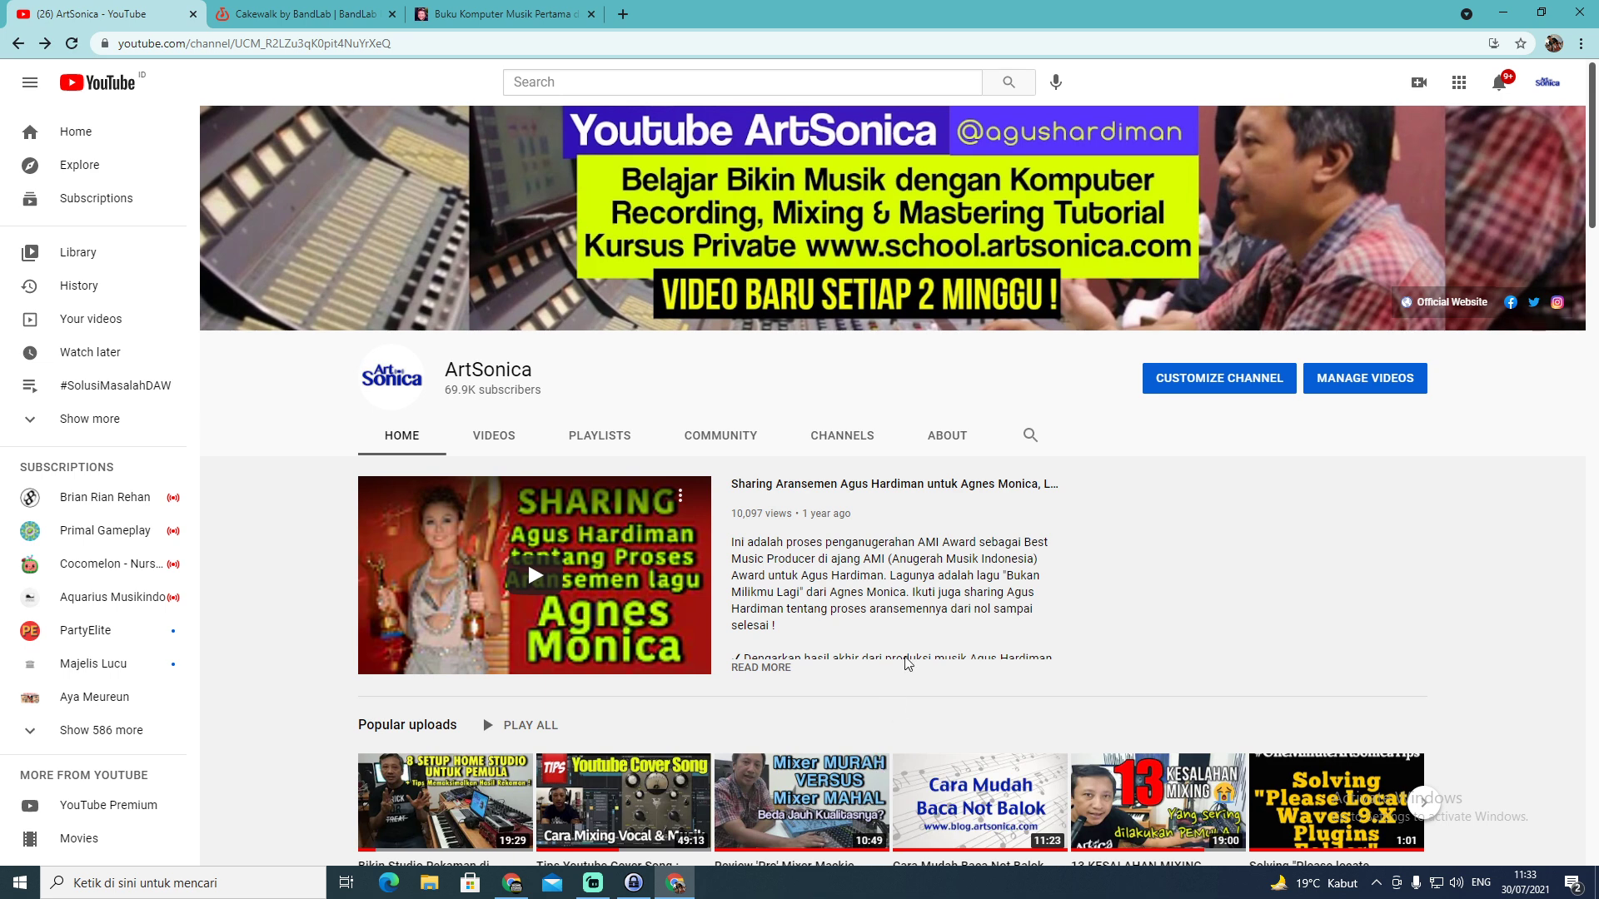
# View the Cakewalk by BandLab product page and the beginning of the Cakewalk Pro Audio 8 book article
pyautogui.moveTo(1170, 843)
pyautogui.click(293, 14)
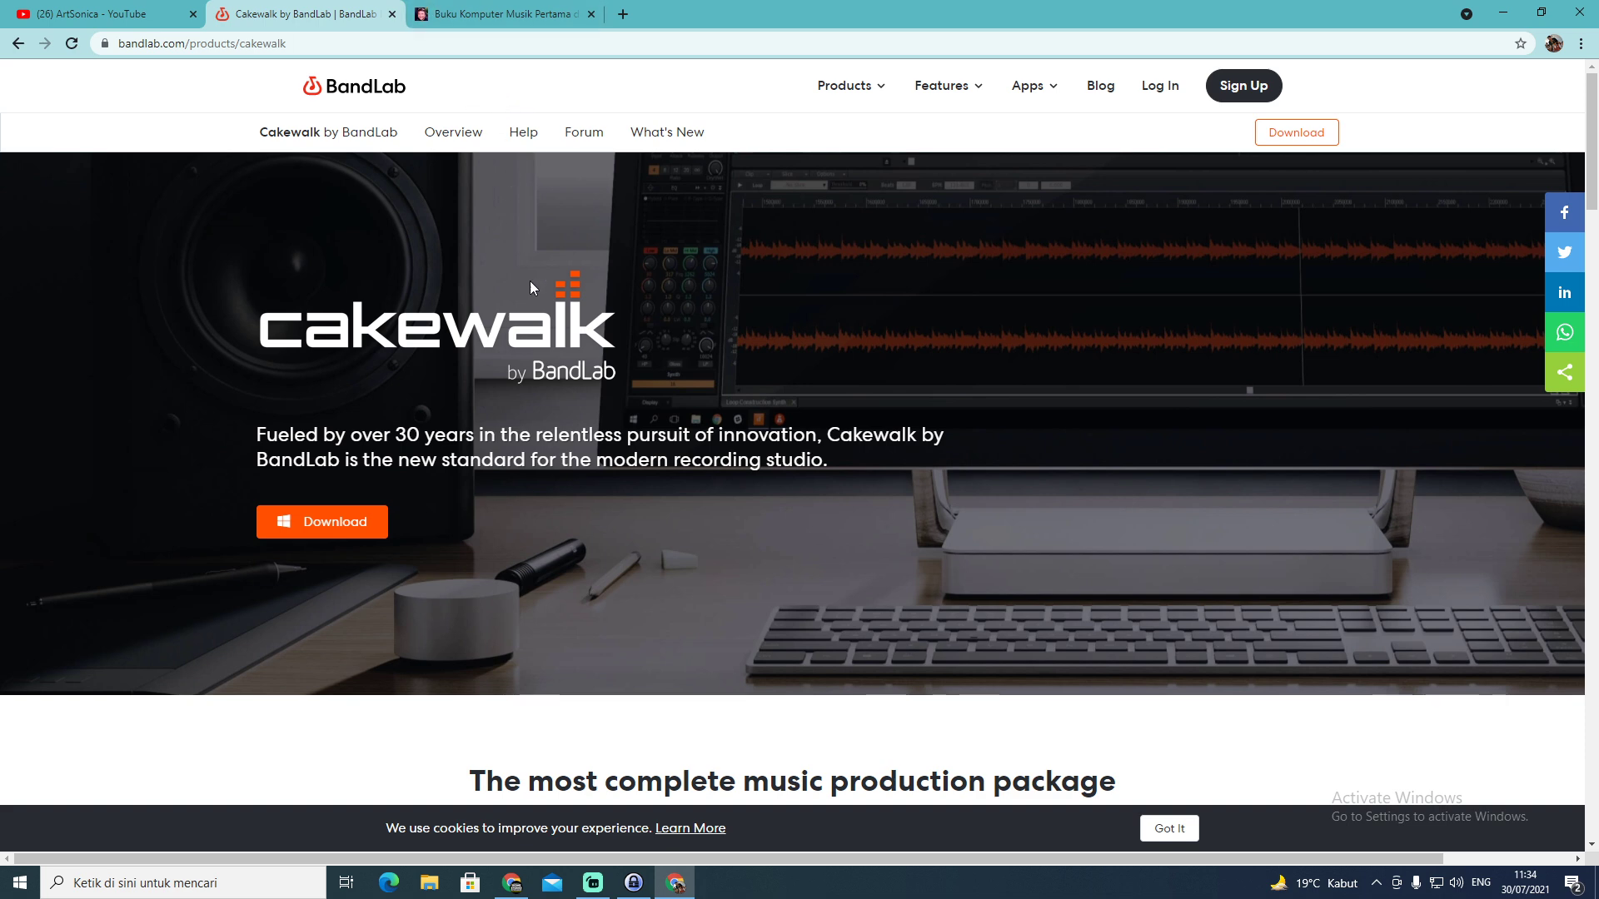
pyautogui.click(440, 15)
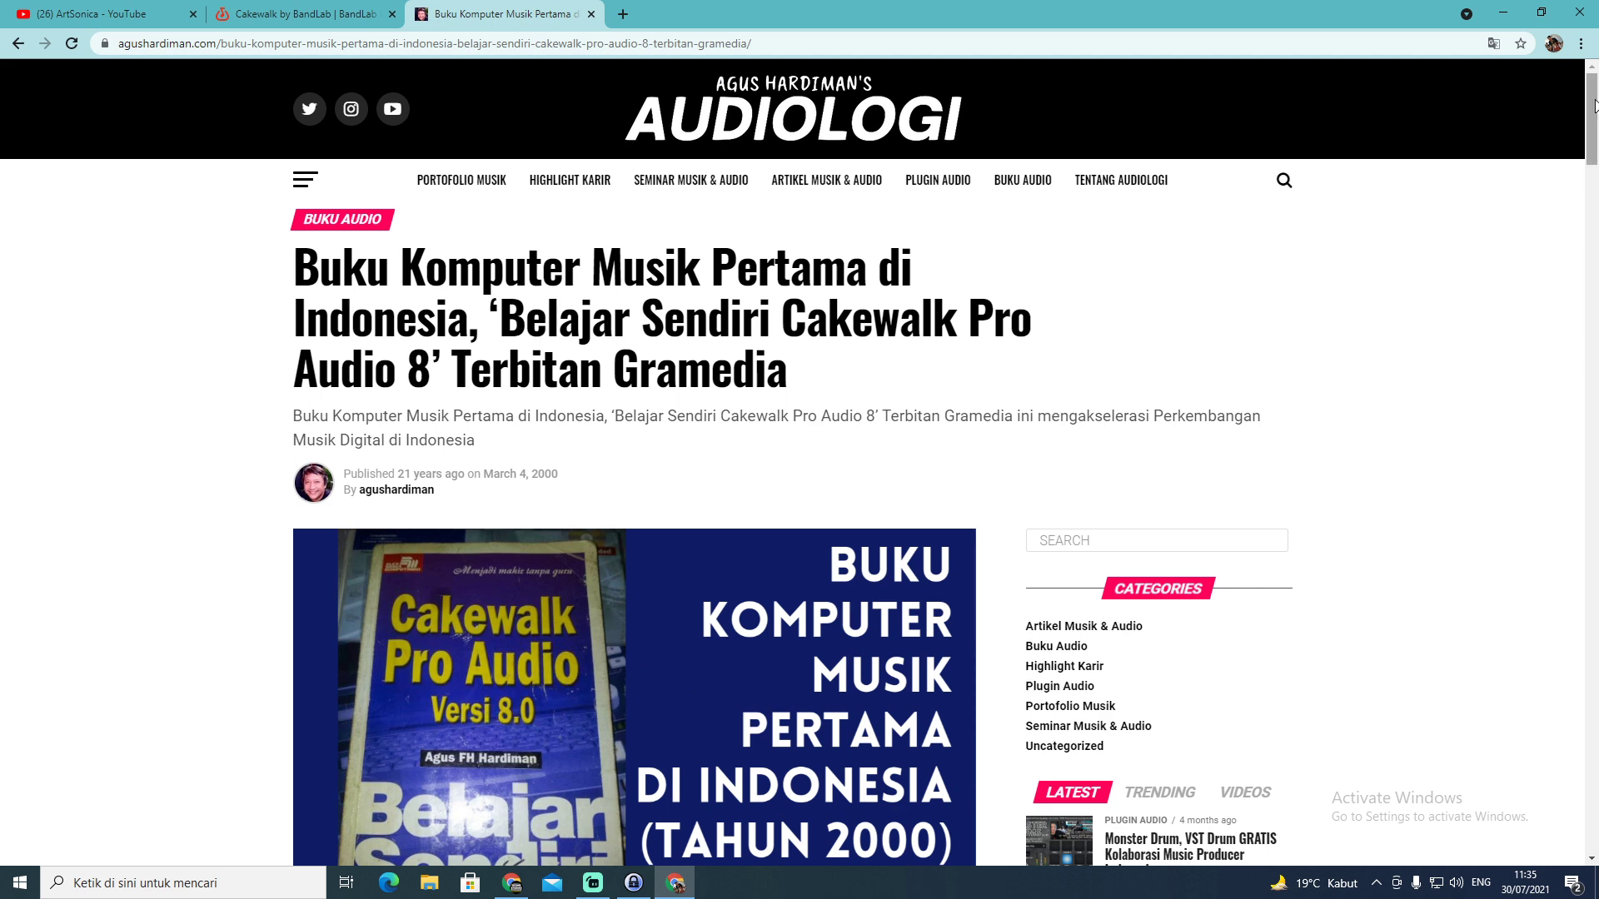
pyautogui.moveTo(1591, 124)
pyautogui.mouseDown()
pyautogui.moveTo(1592, 160)
pyautogui.moveTo(1593, 113)
pyautogui.mouseUp()
pyautogui.scroll(-5, 1593, 163)
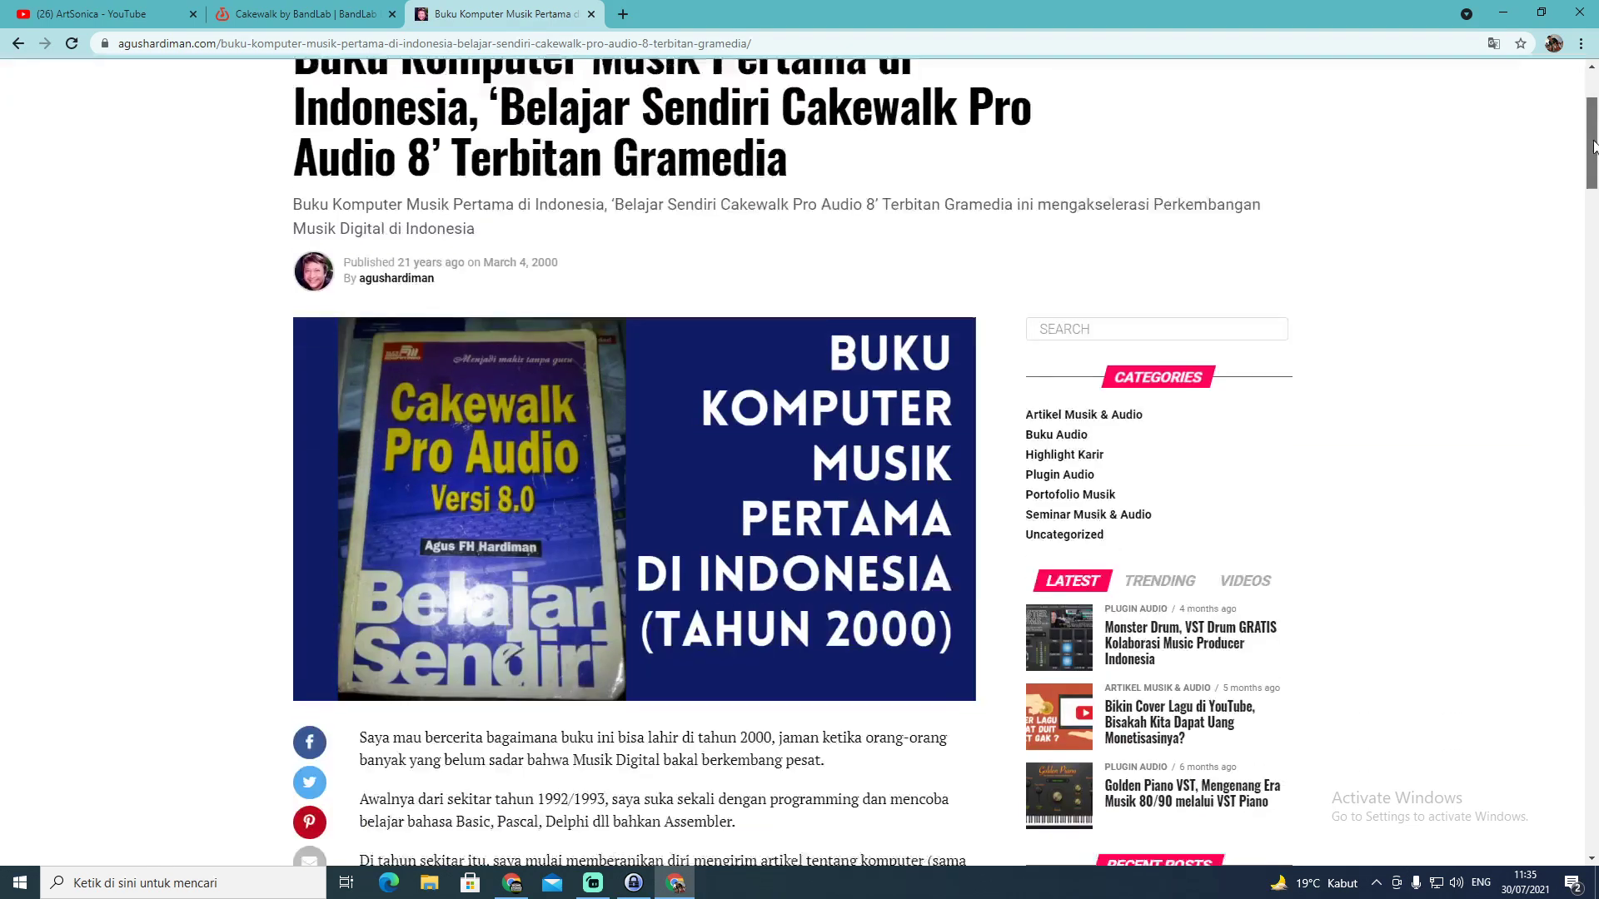
pyautogui.scroll(1, 1593, 163)
pyautogui.moveTo(1593, 157); pyautogui.dragTo(1593, 148)
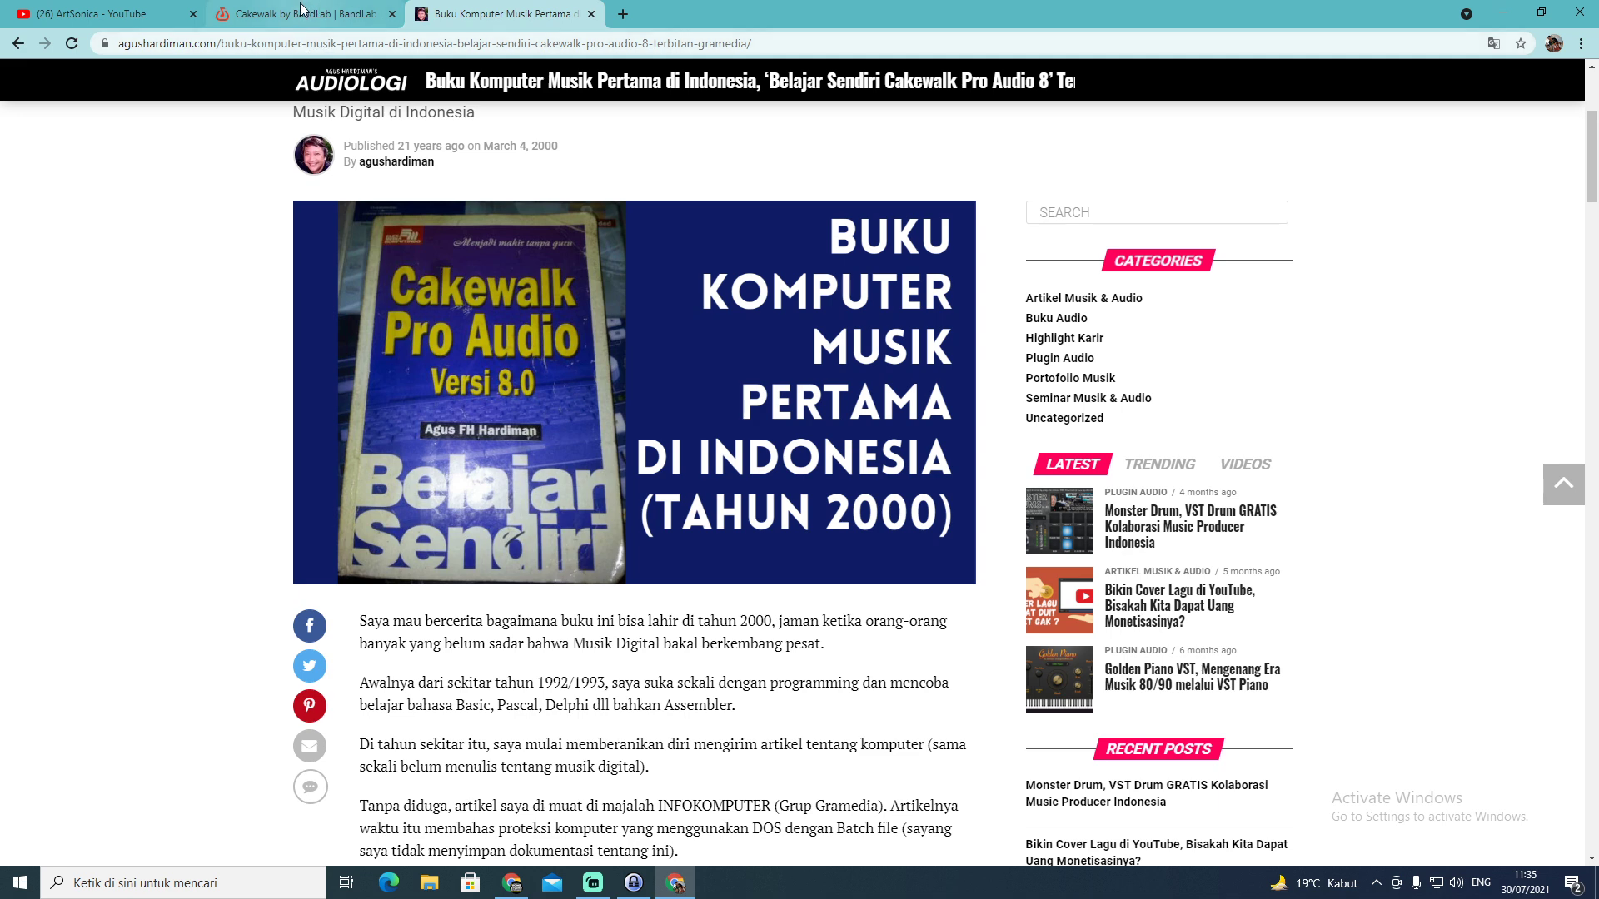
# Revisit the ArtSonica YouTube channel page and the Cakewalk by BandLab product page with its download option
pyautogui.click(135, 19)
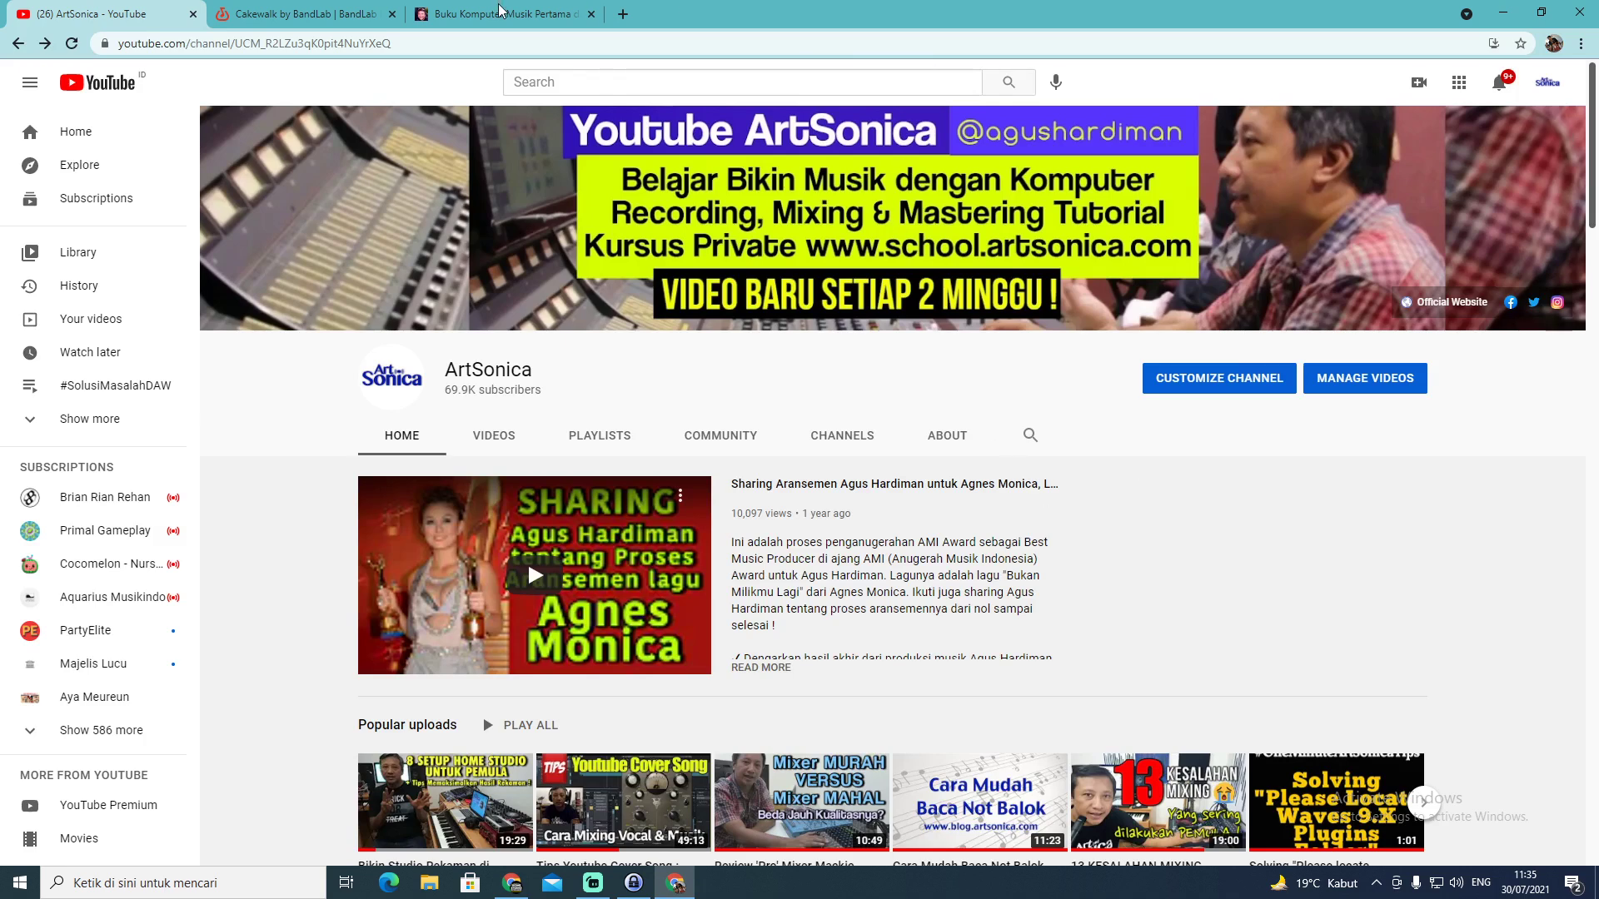
pyautogui.click(300, 14)
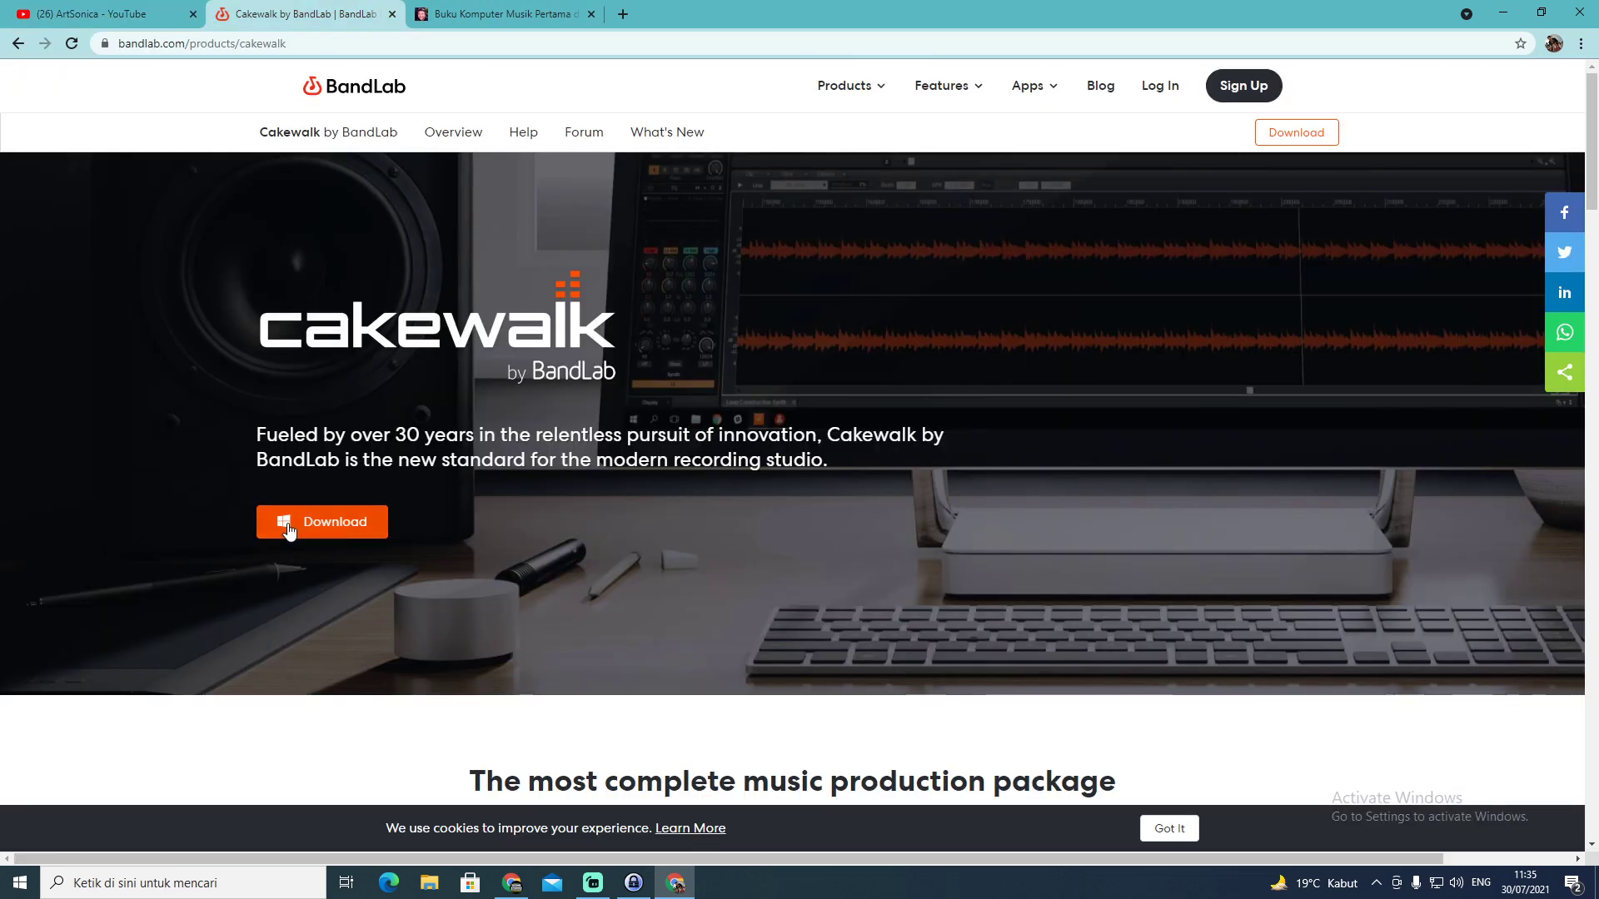
pyautogui.click(93, 18)
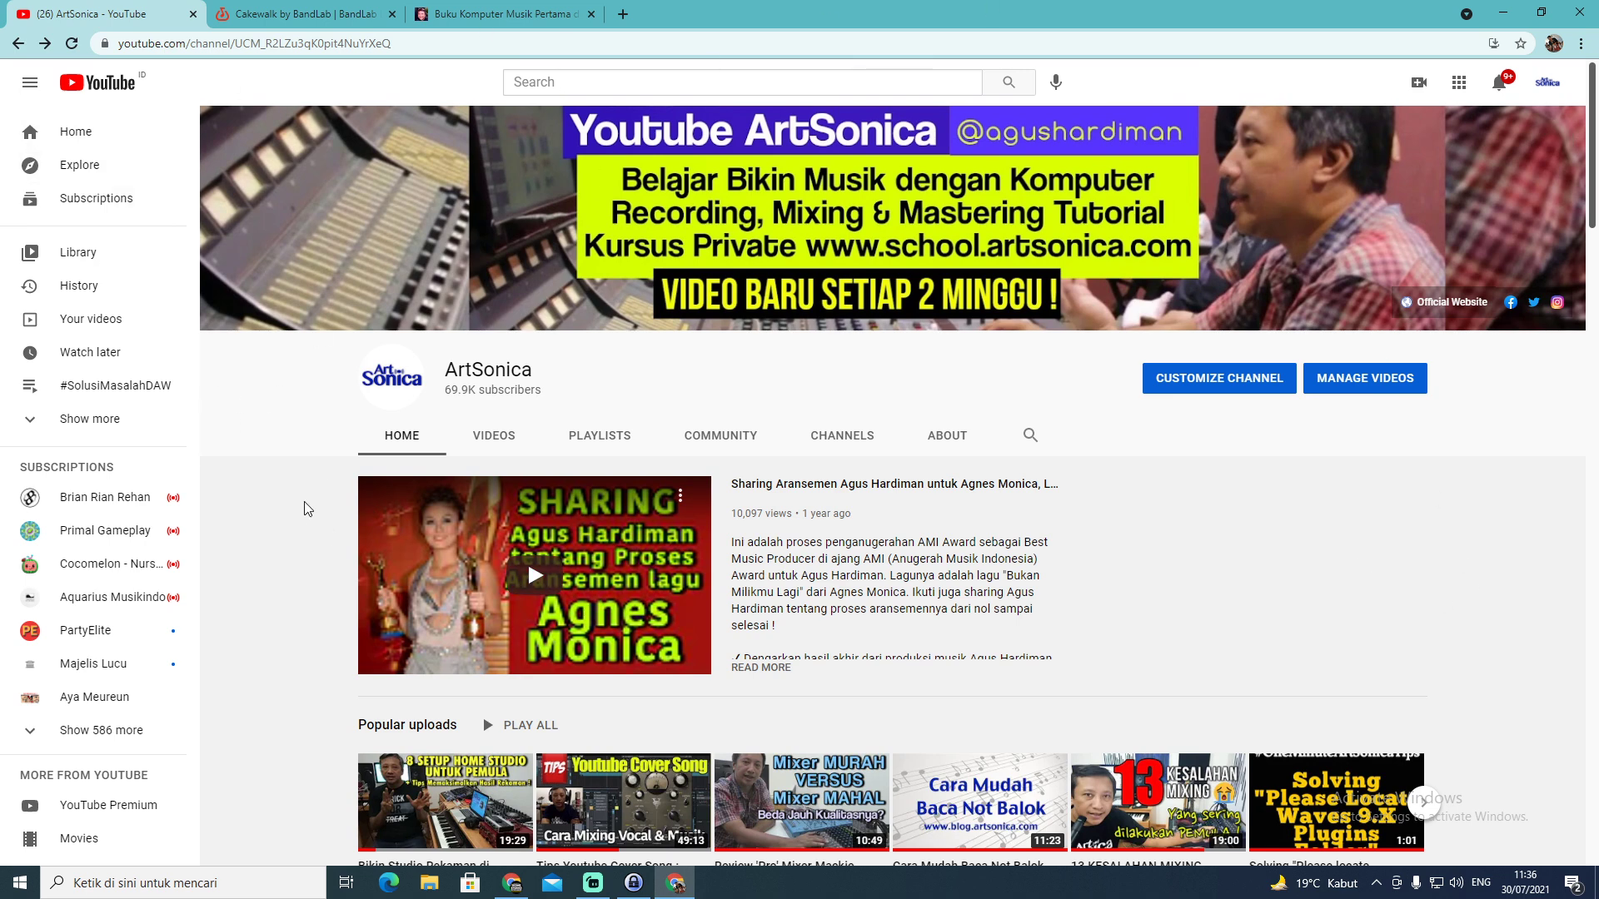
pyautogui.click(300, 14)
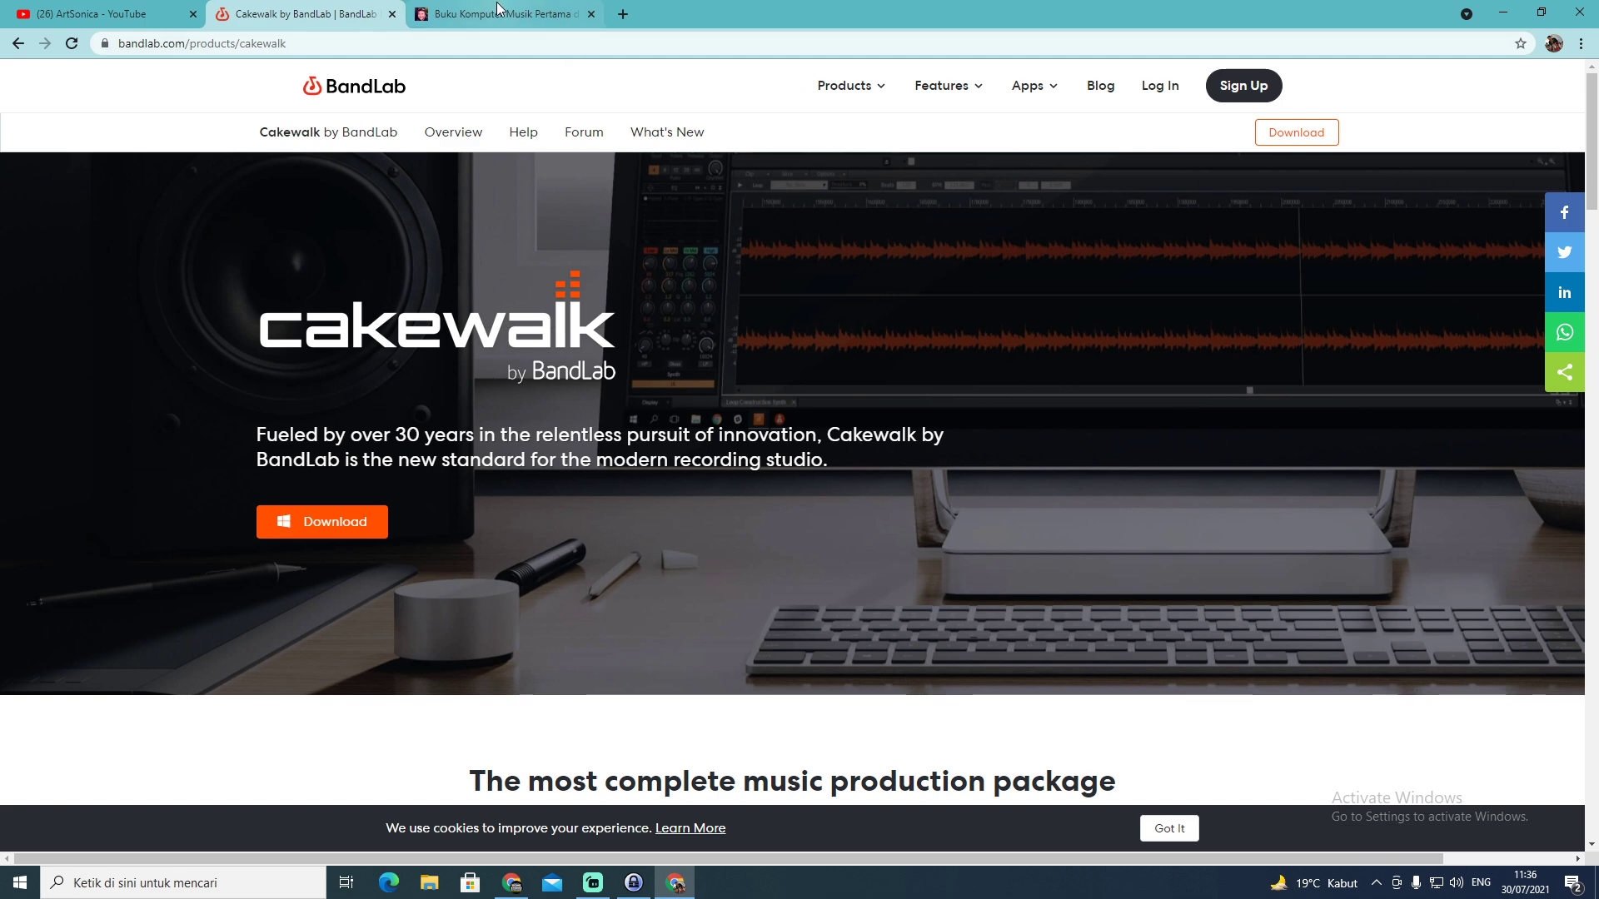
pyautogui.moveTo(449, 17)
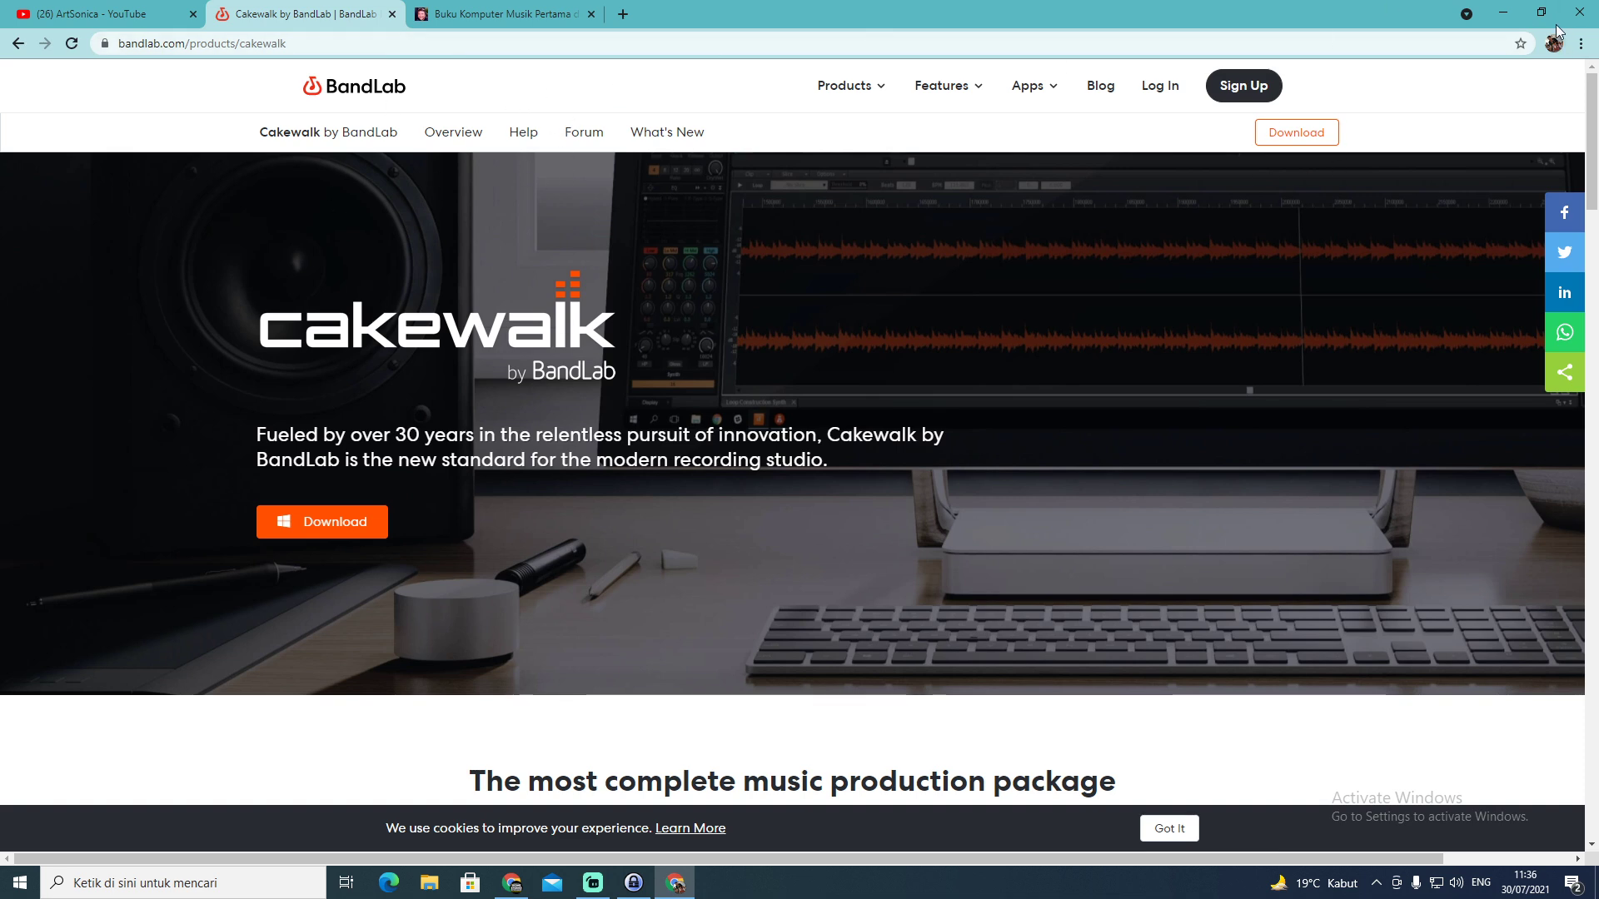
# Minimize the BandLab browser window, close the Gmail browser window and launch Cakewalk by BandLab from the desktop
pyautogui.click(1505, 16)
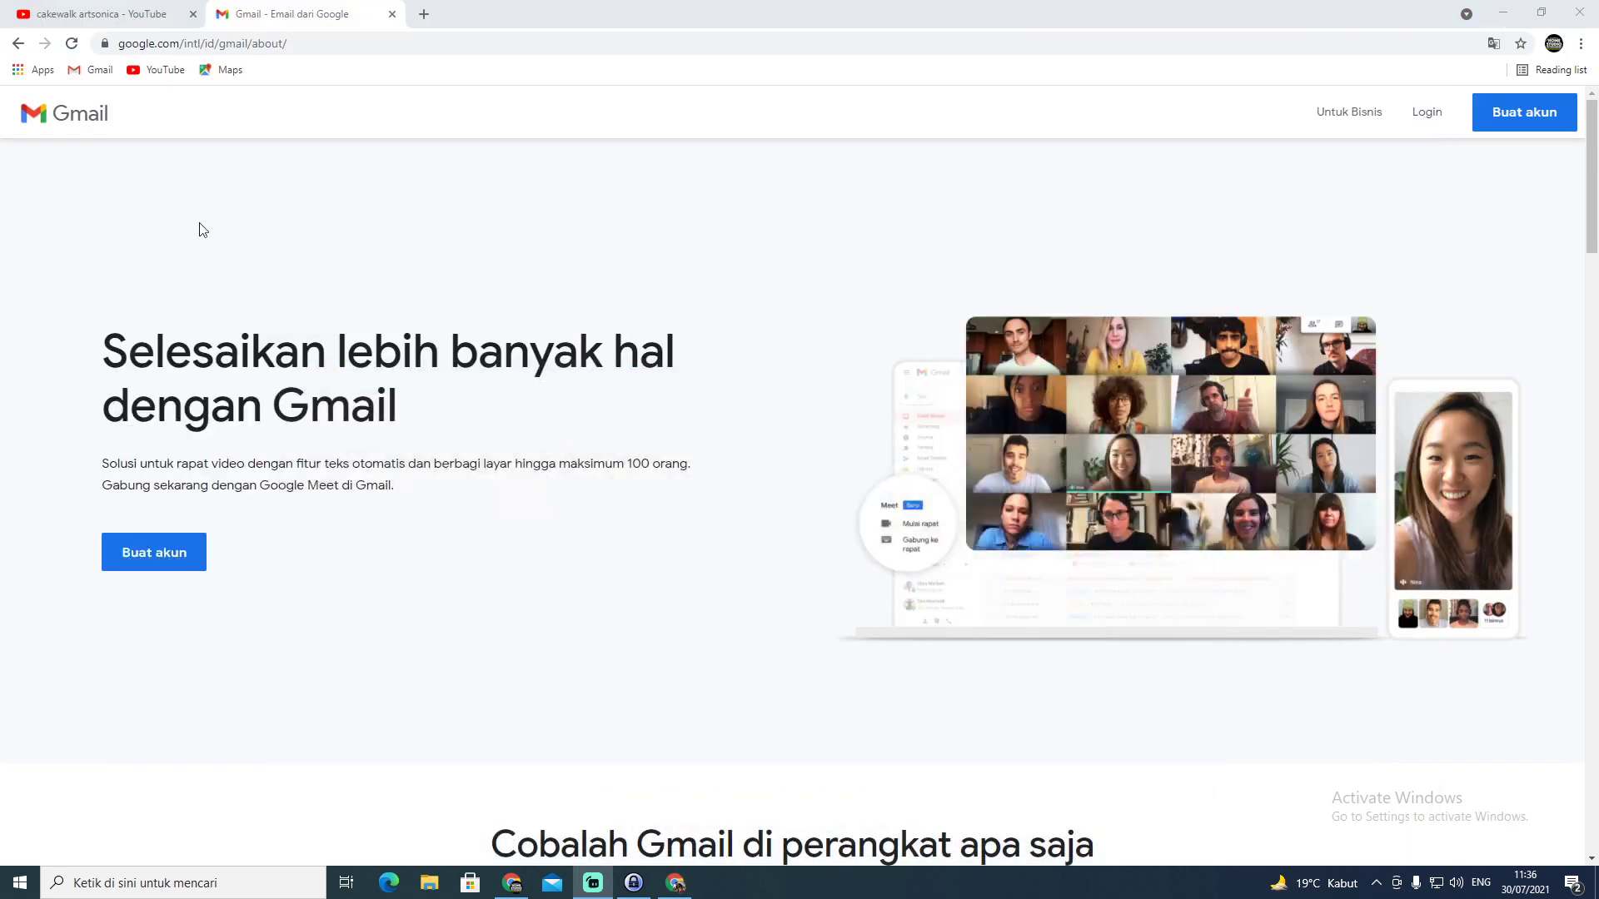
pyautogui.click(1580, 13)
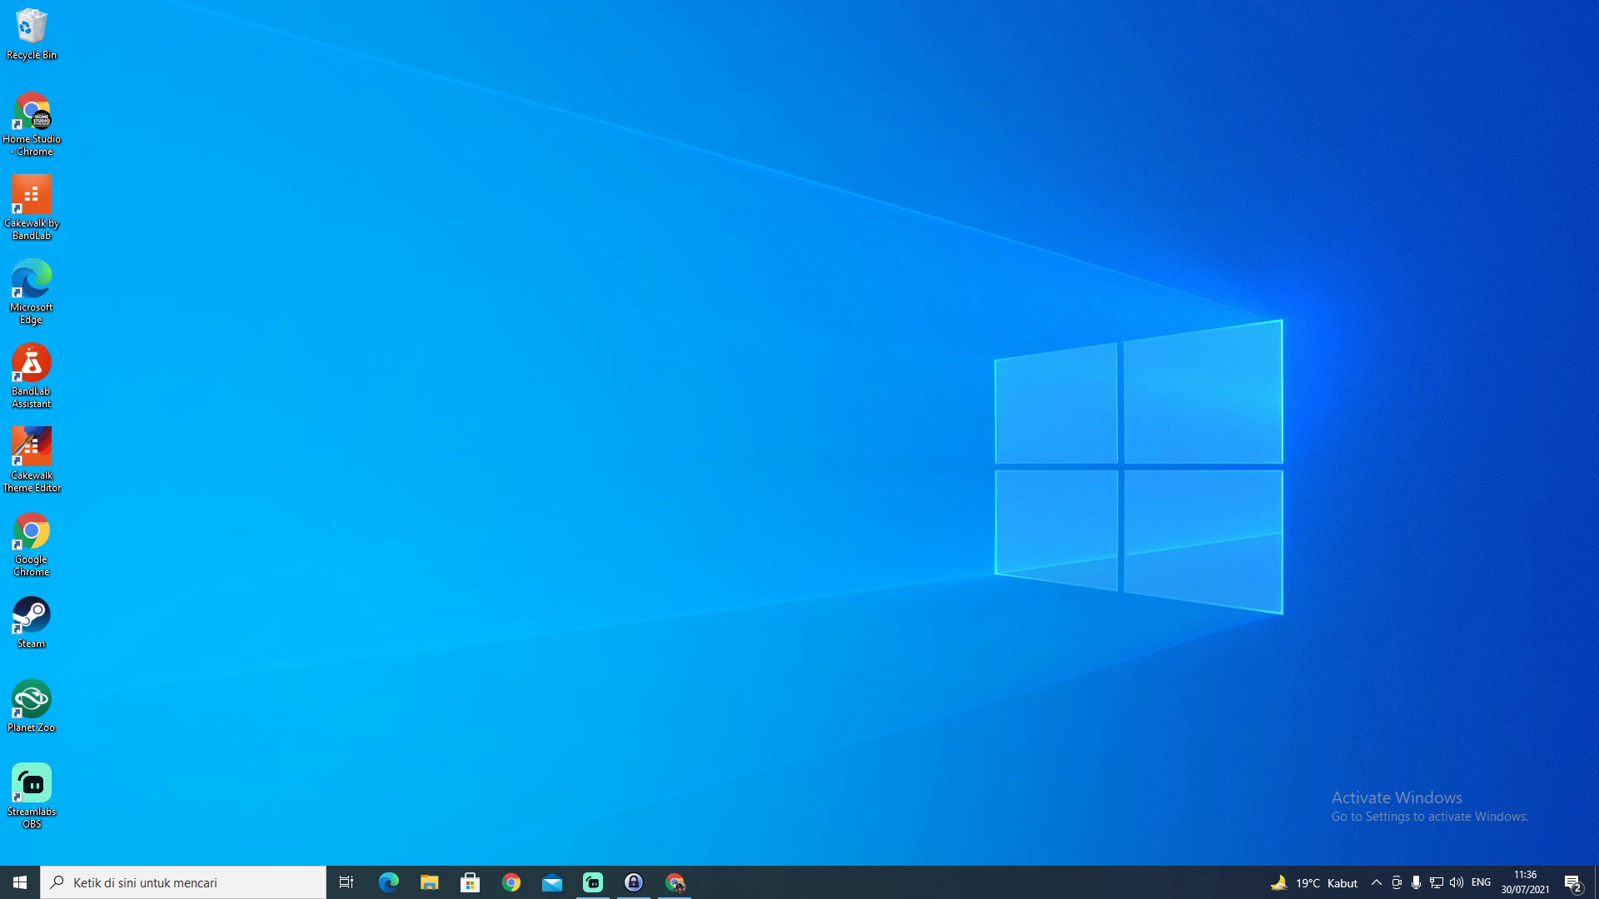
pyautogui.doubleClick(29, 199)
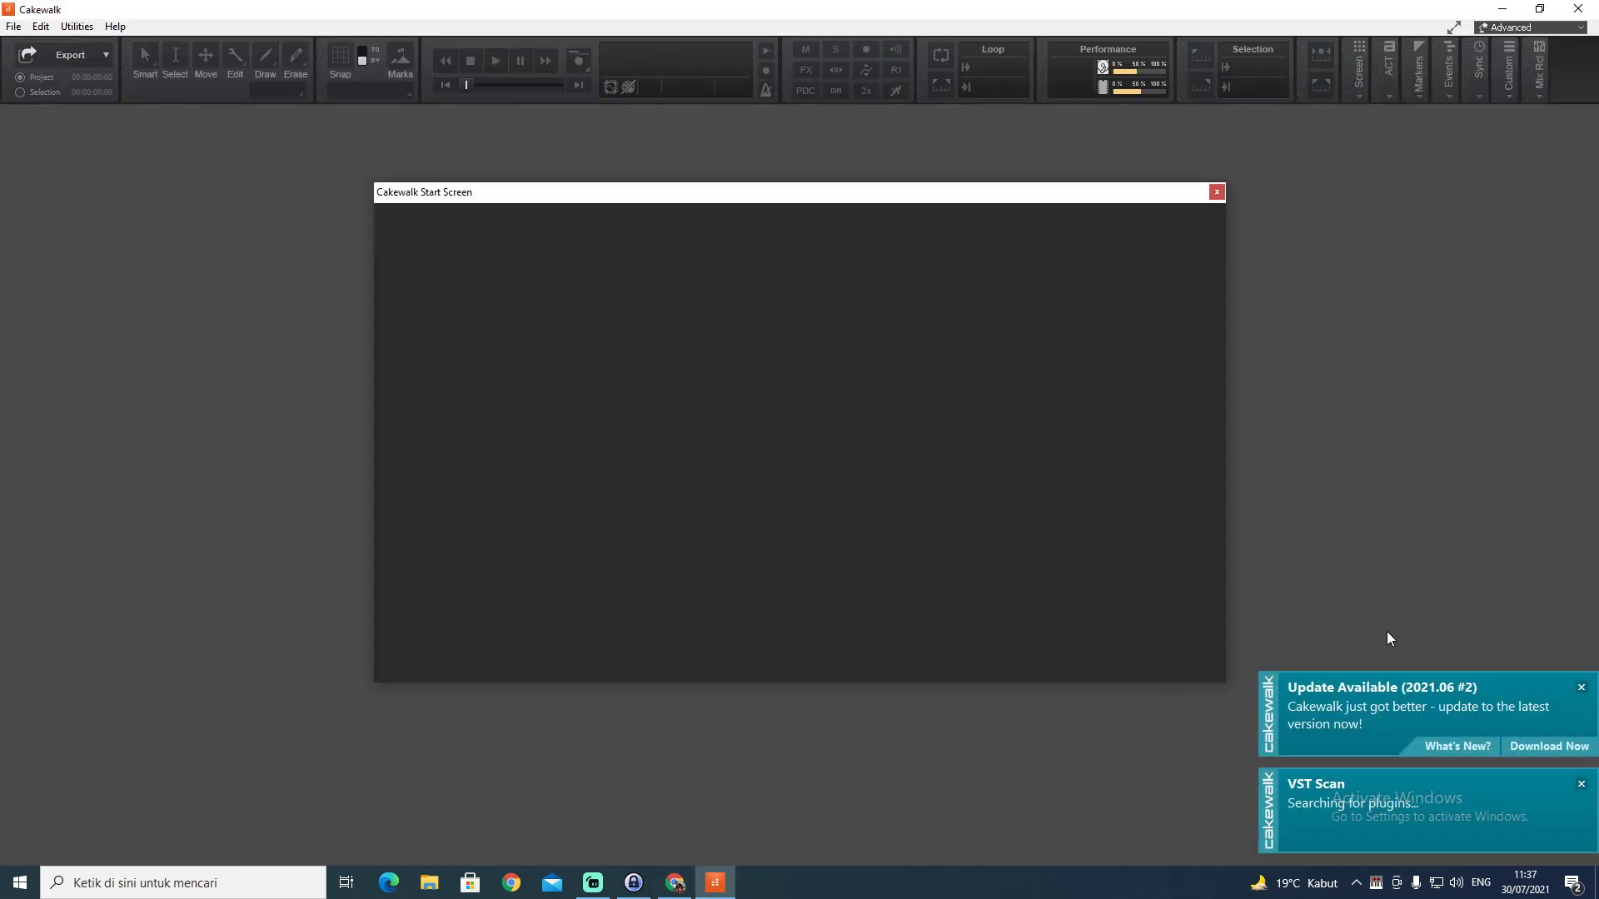
# Dismiss the update and activation notices and create a new project from the Vocals.cwt template without signing in to BandLab
pyautogui.click(1582, 687)
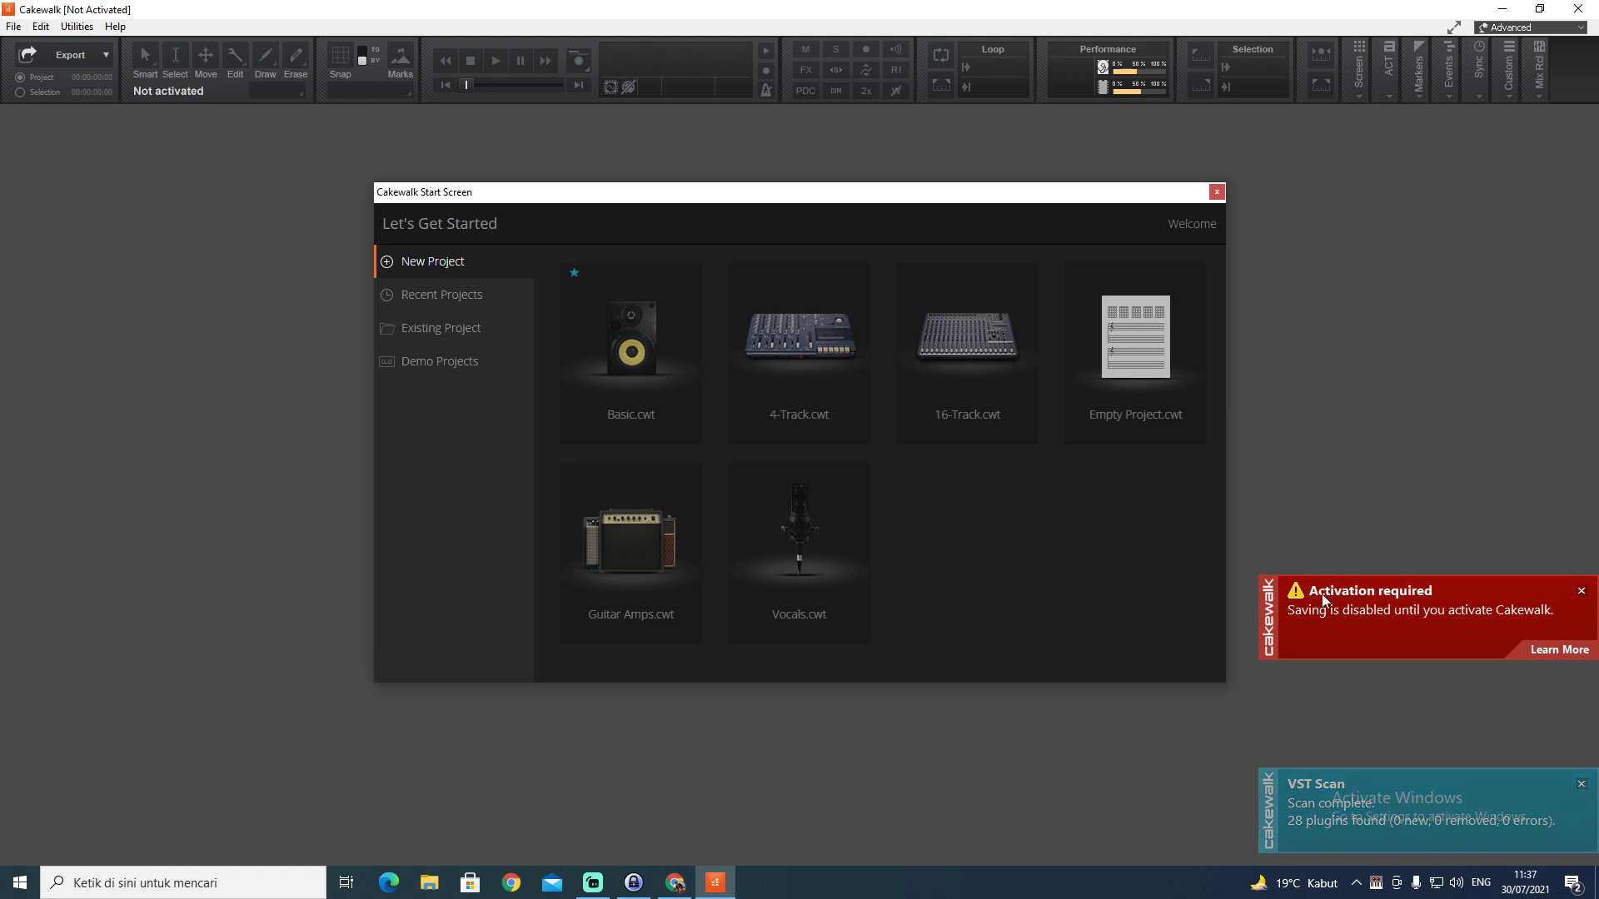
pyautogui.click(1582, 593)
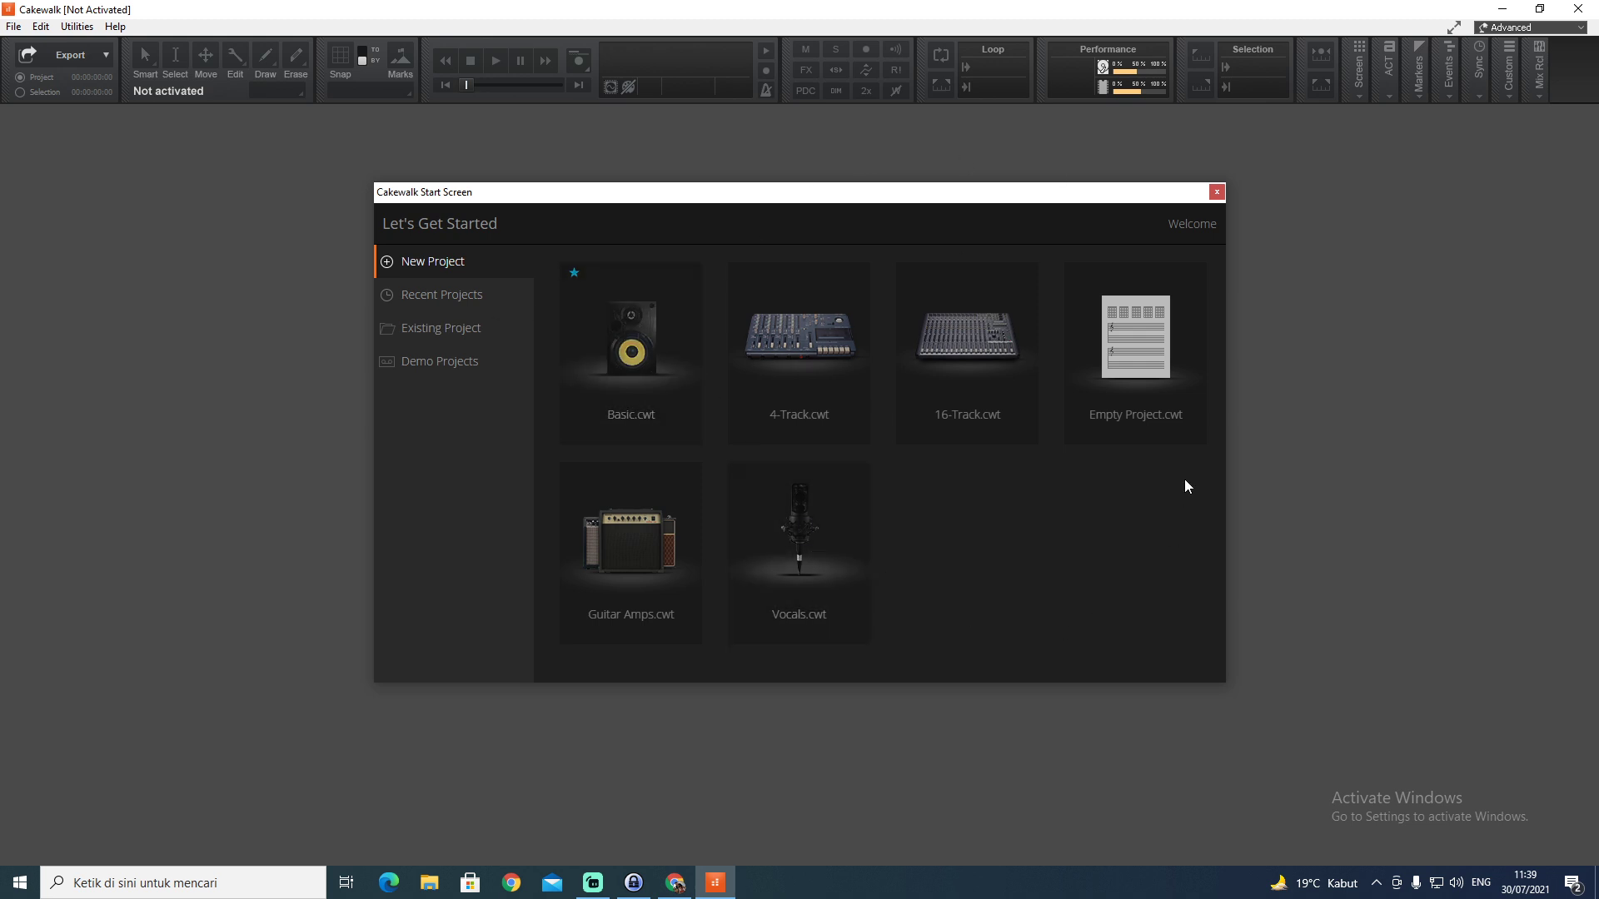
pyautogui.click(804, 543)
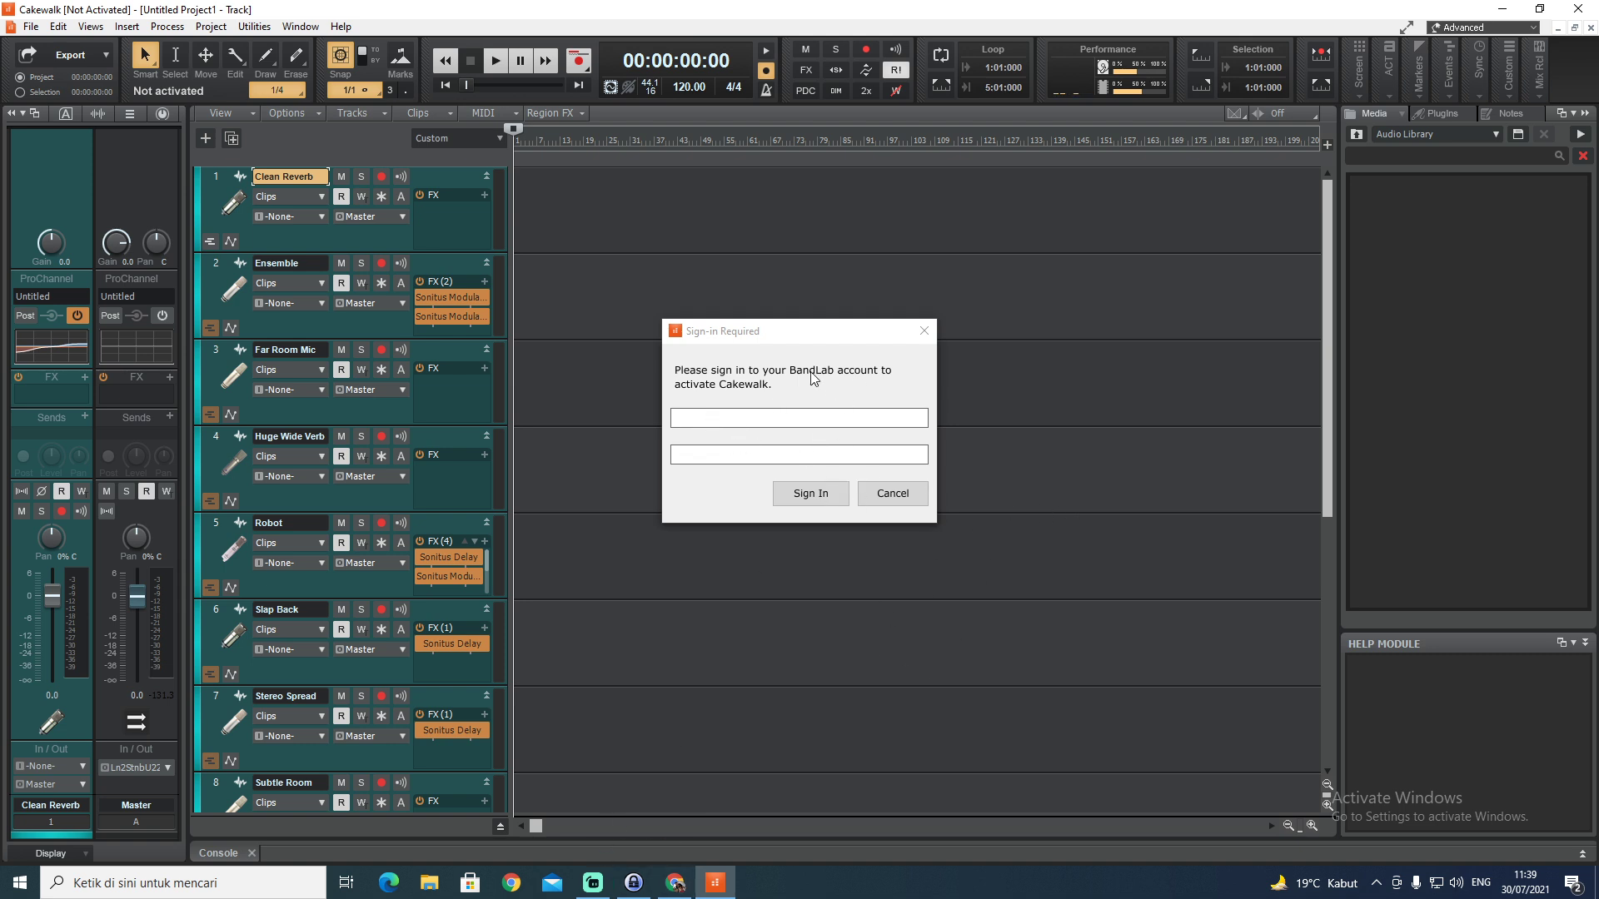
pyautogui.click(894, 494)
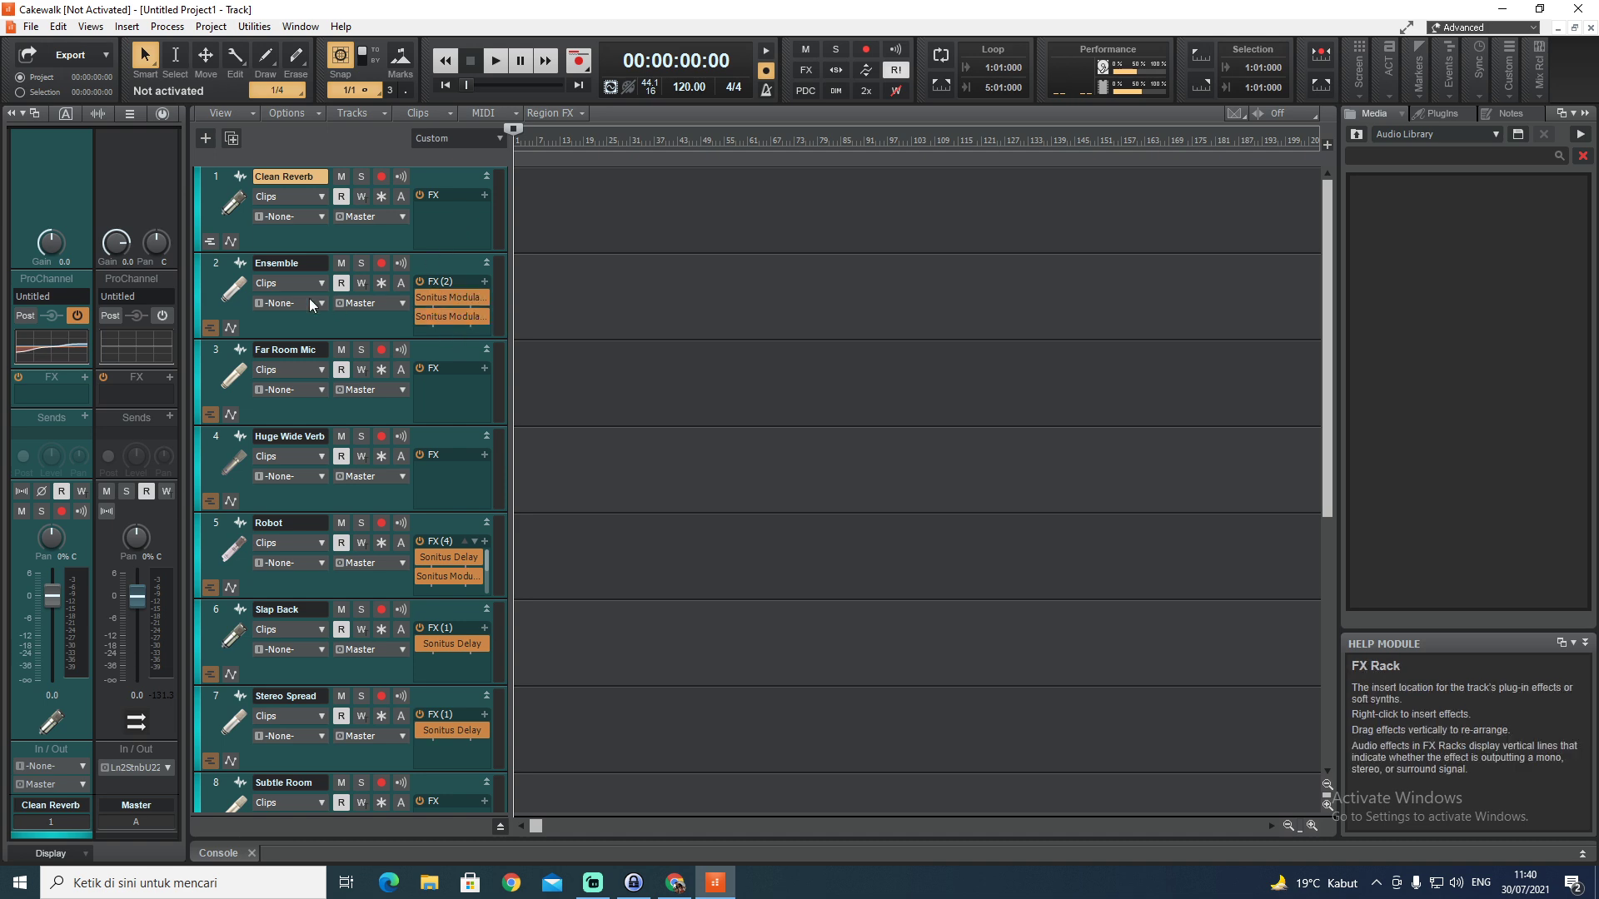
# Inspect the Ensemble track's Sonitus Modulator effect and its preset list, and close the plug-in window
pyautogui.doubleClick(455, 301)
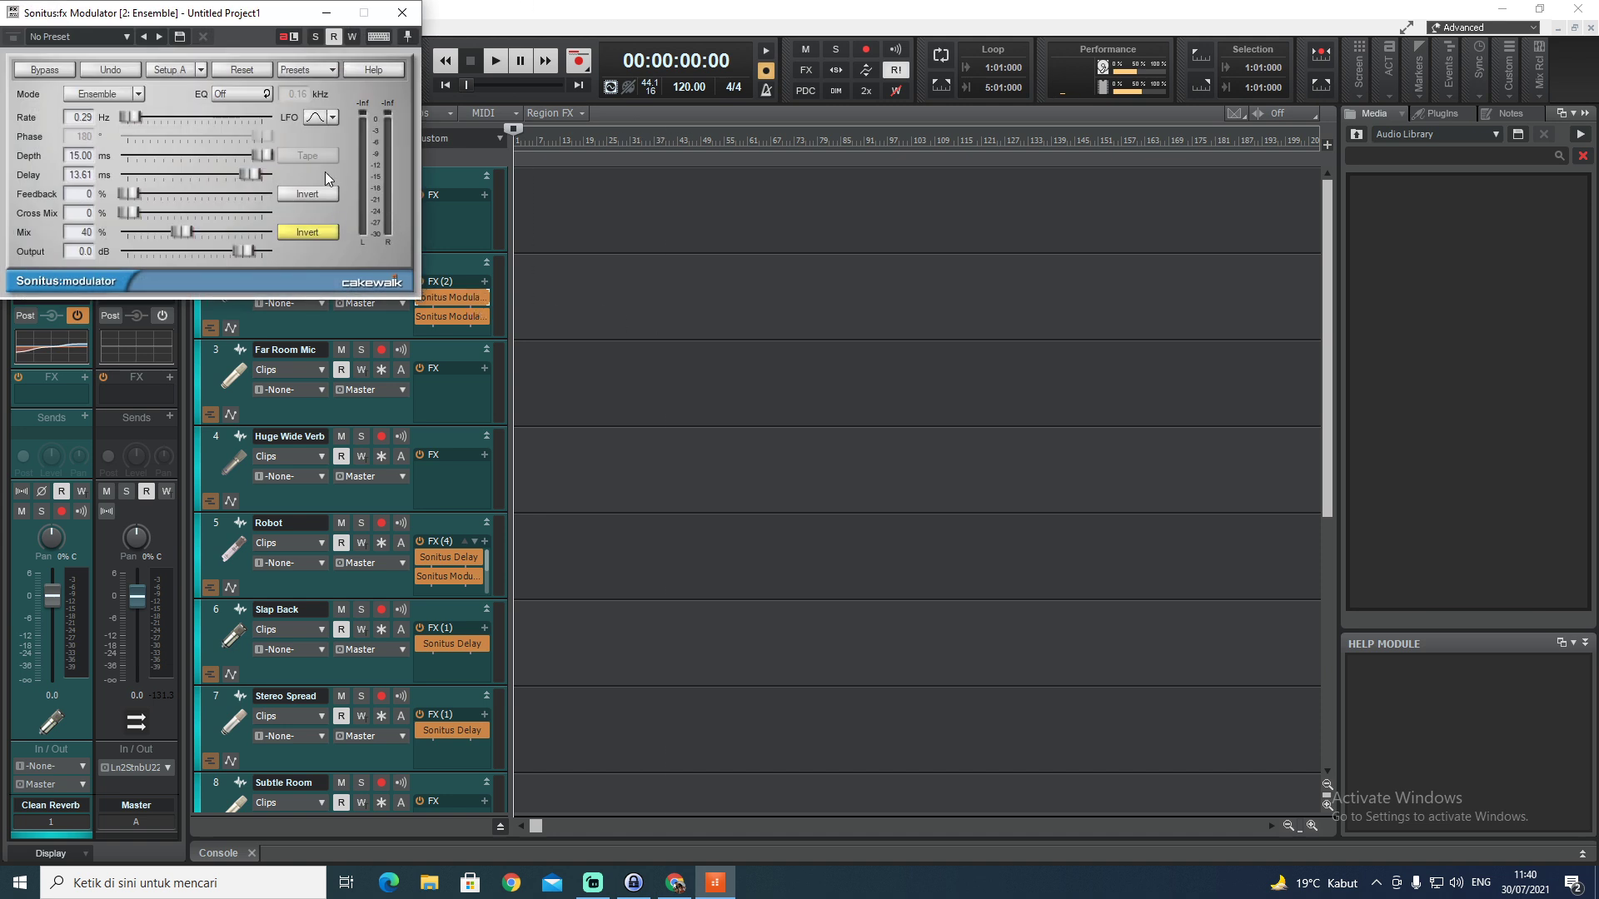
pyautogui.moveTo(148, 13); pyautogui.dragTo(802, 261)
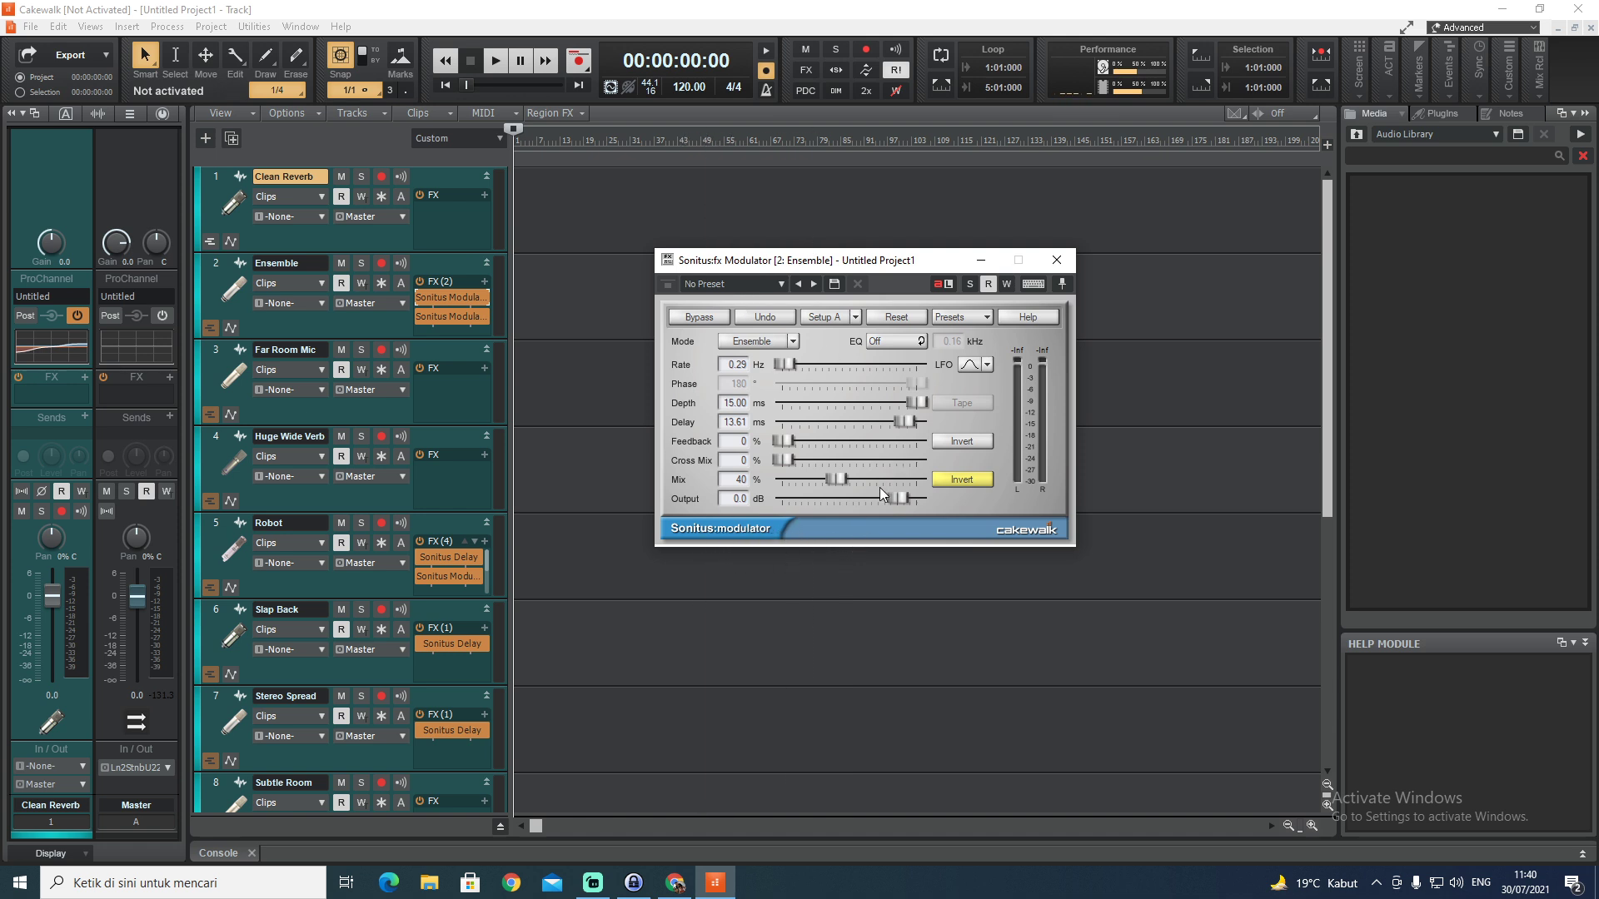
pyautogui.click(779, 285)
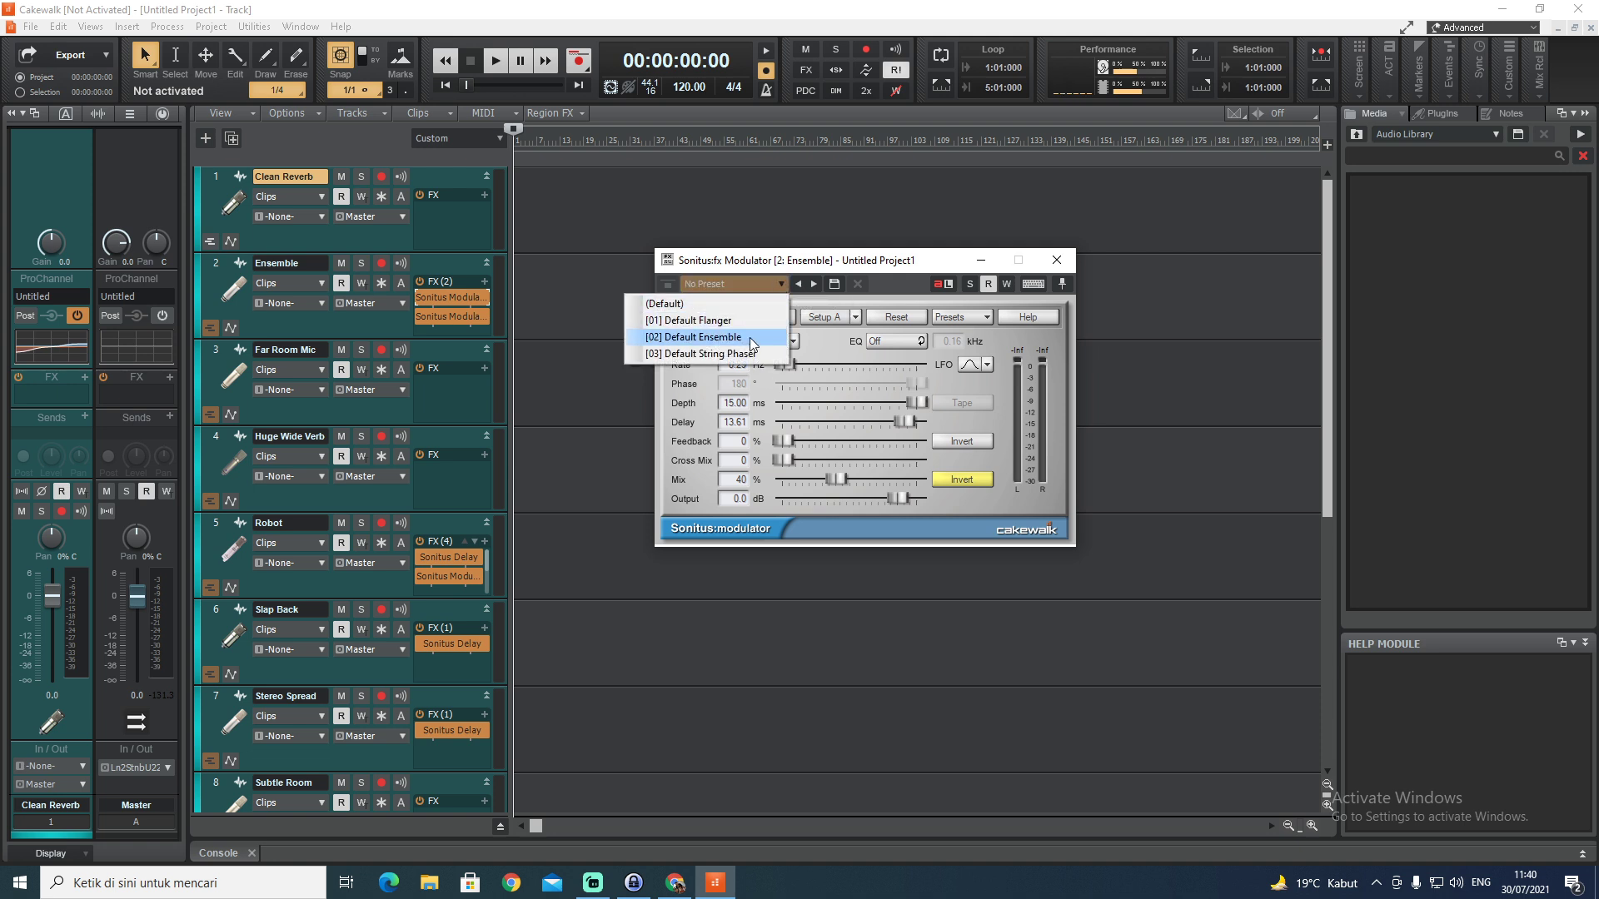
pyautogui.click(903, 268)
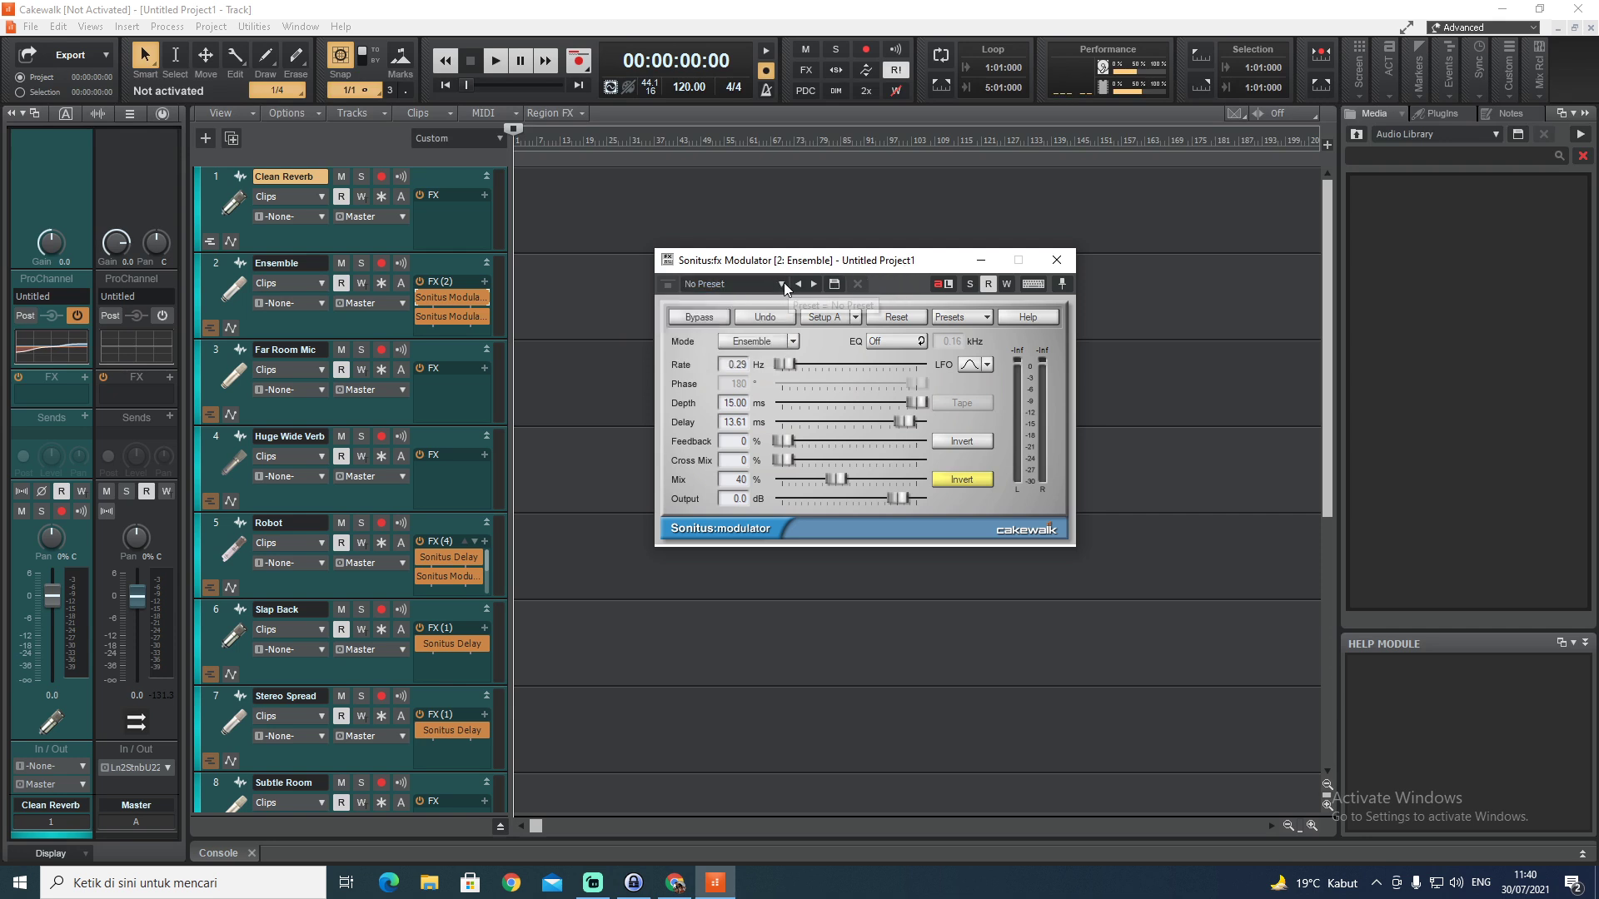
pyautogui.click(1056, 260)
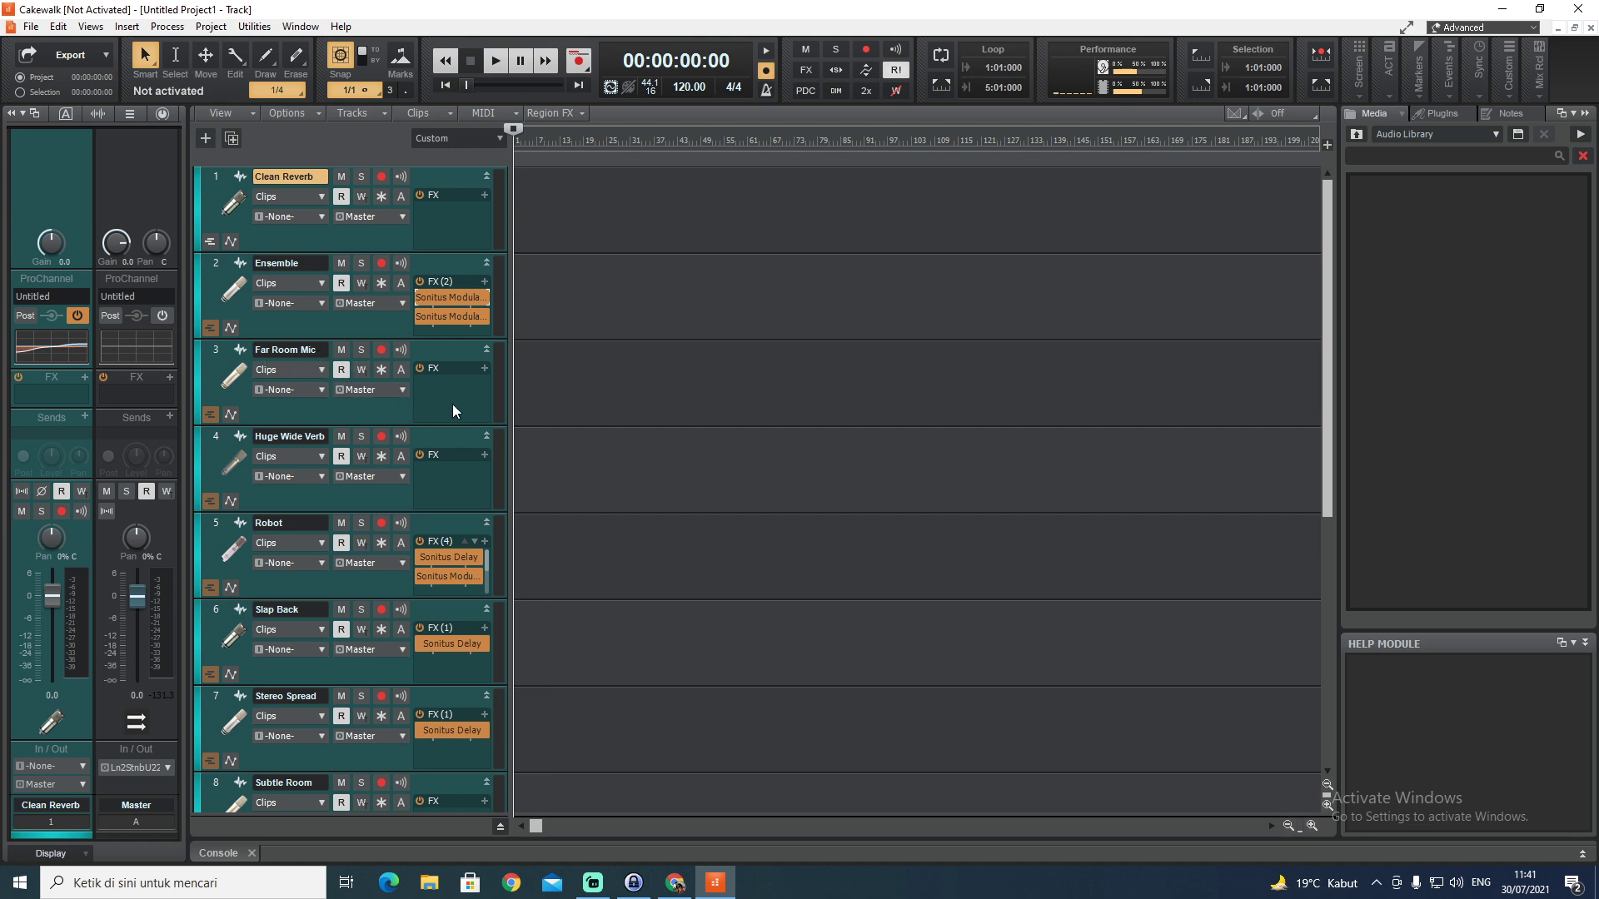
# Inspect the Robot track's Sonitus Delay effect and its Sonitus:fx presets, and minimize the plug-in window
pyautogui.click(443, 558)
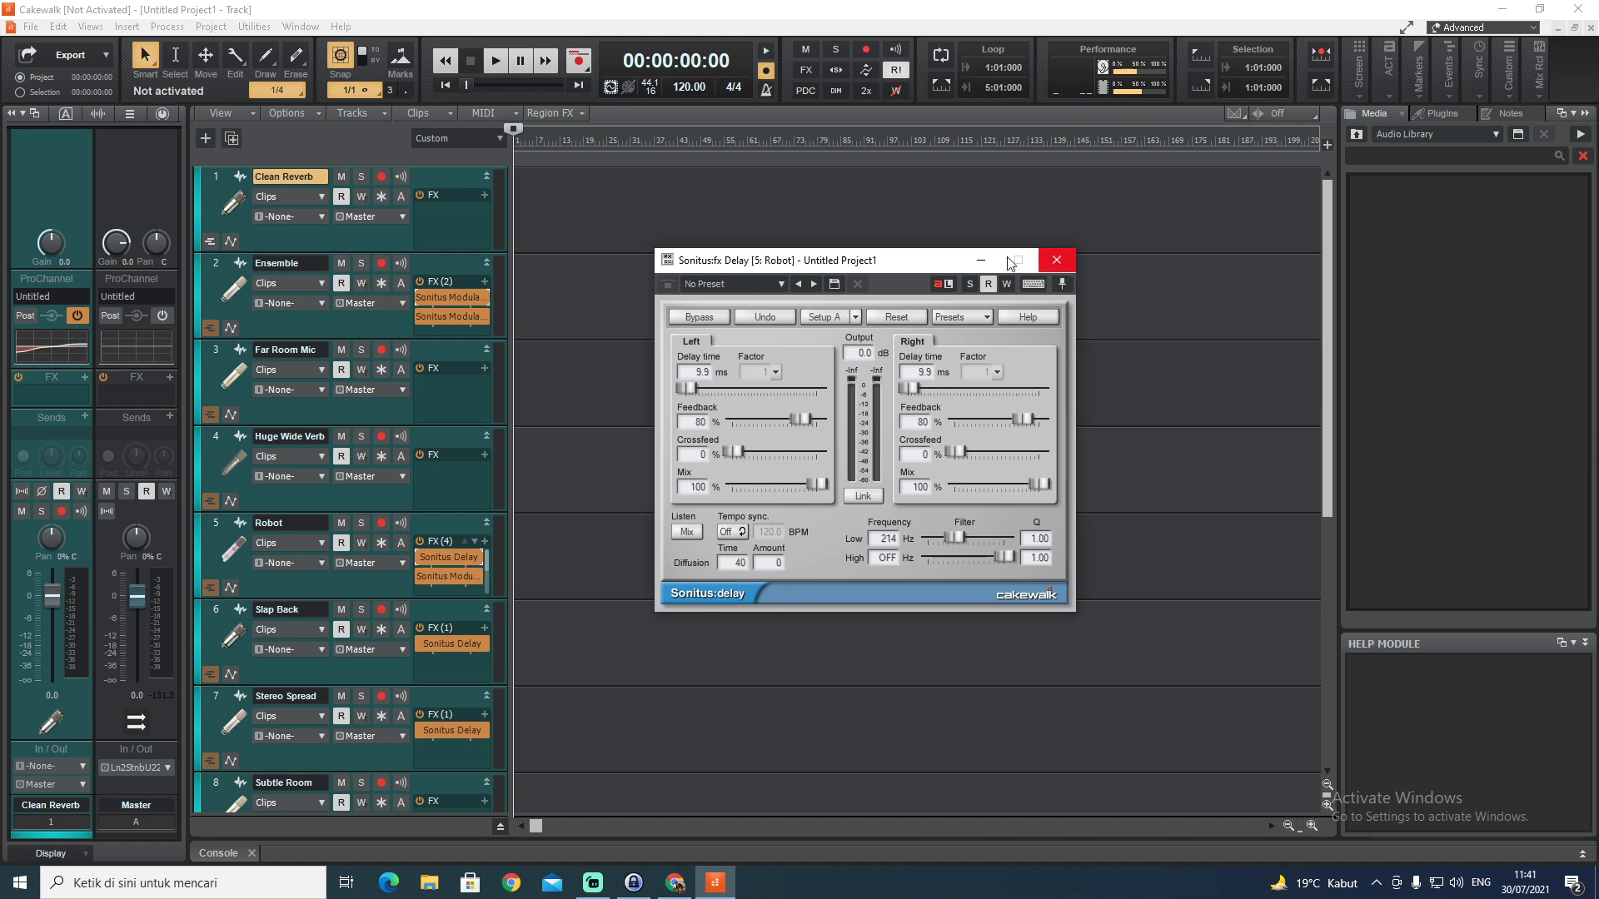
pyautogui.click(776, 285)
pyautogui.click(941, 285)
pyautogui.click(985, 318)
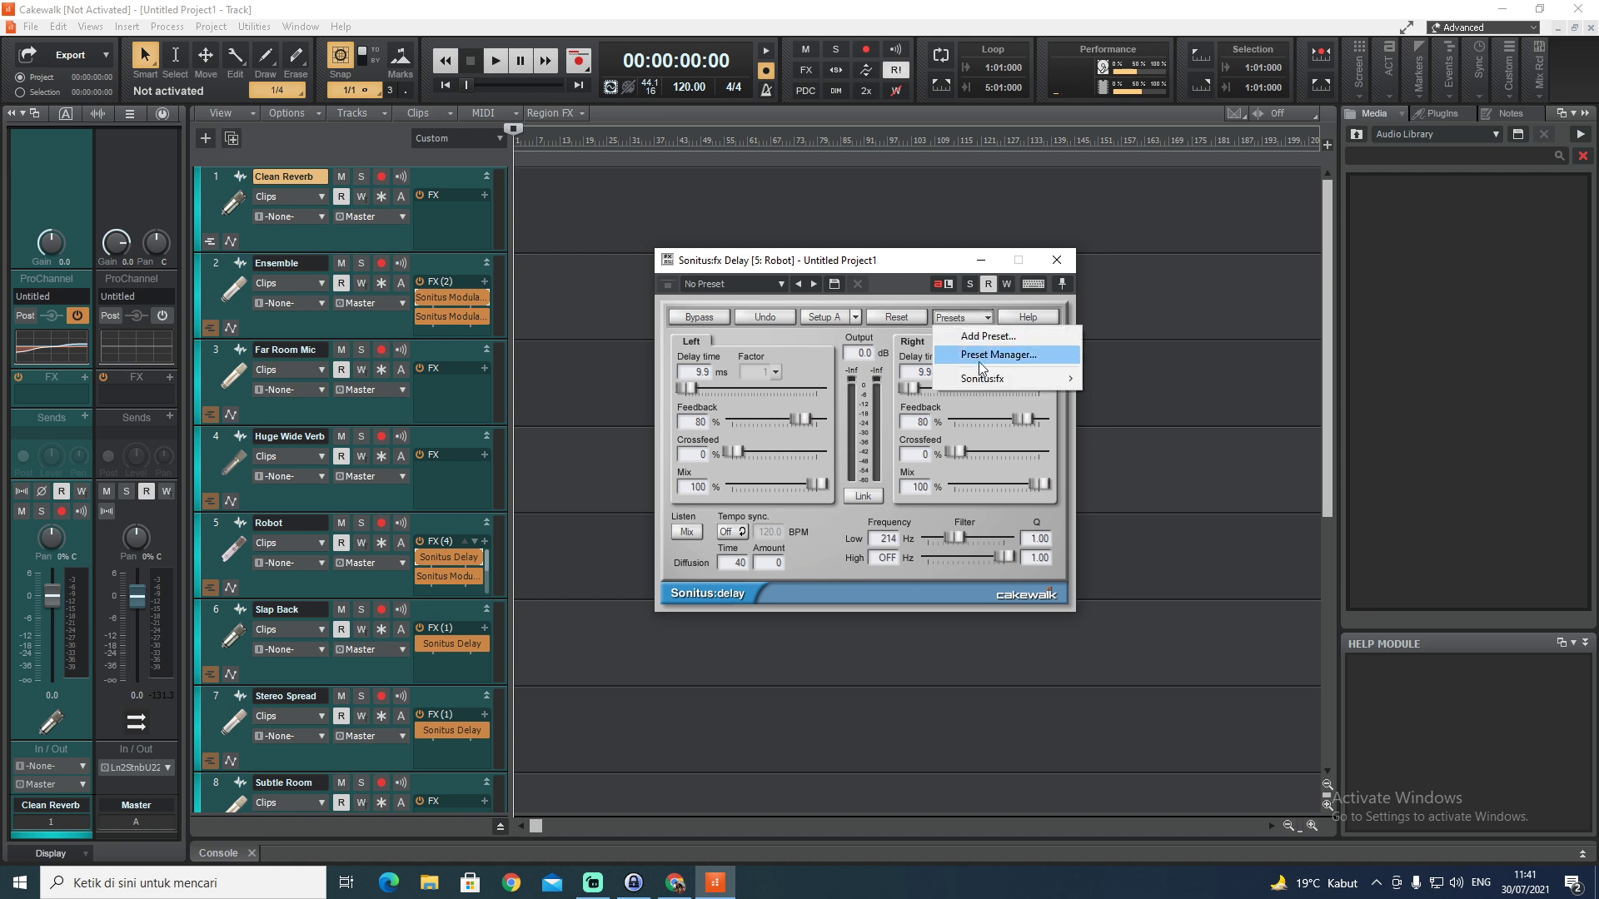
pyautogui.moveTo(991, 379)
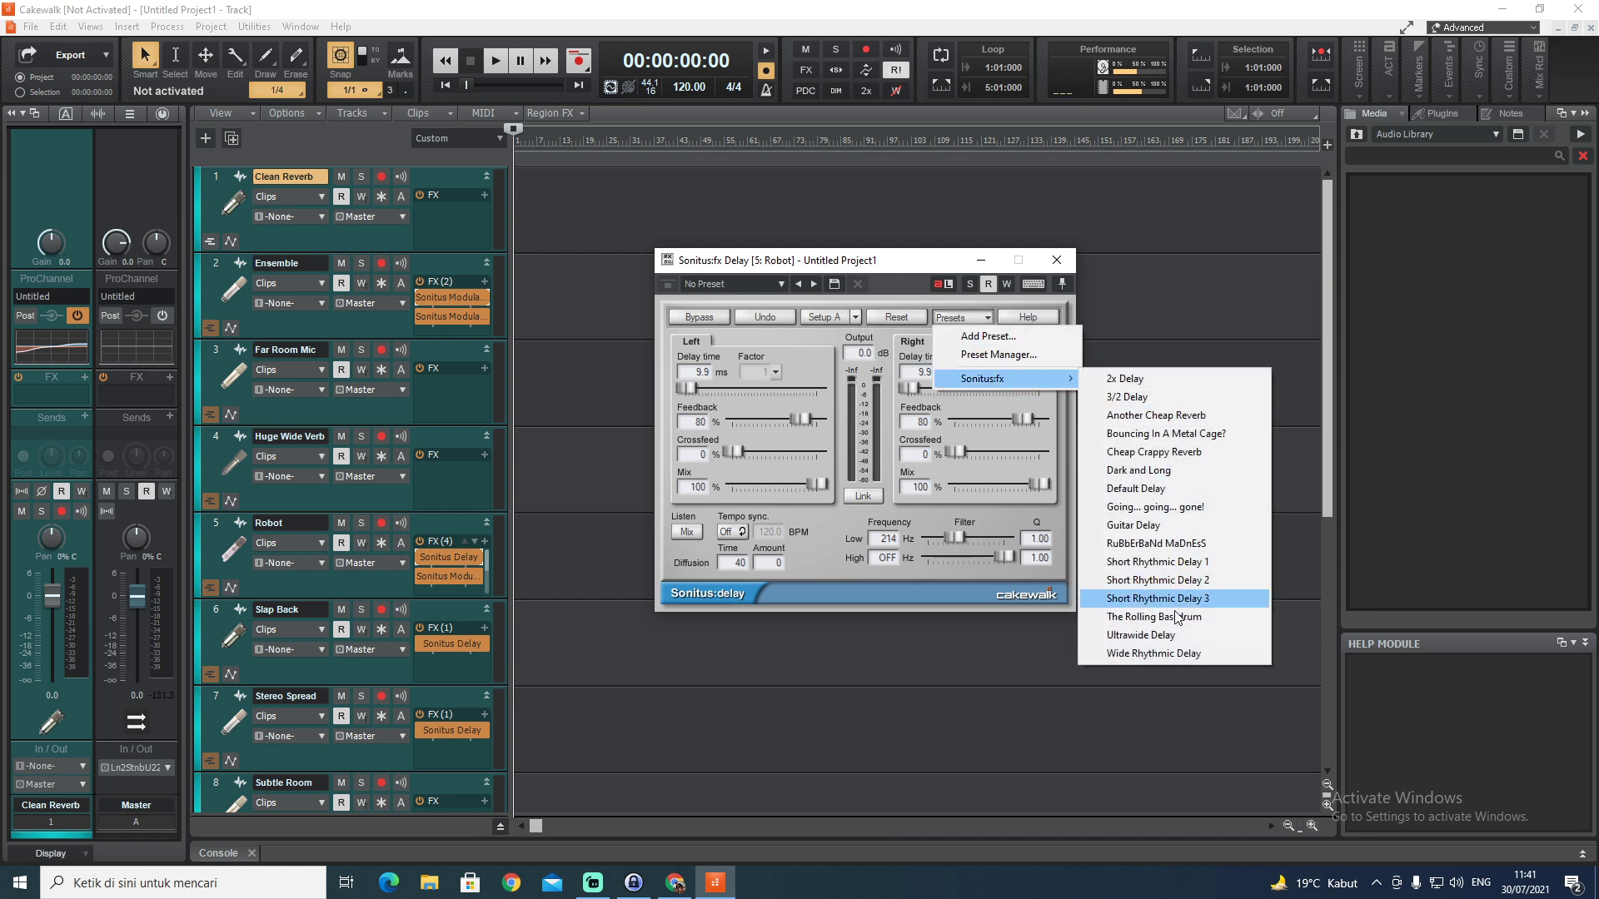
pyautogui.click(981, 260)
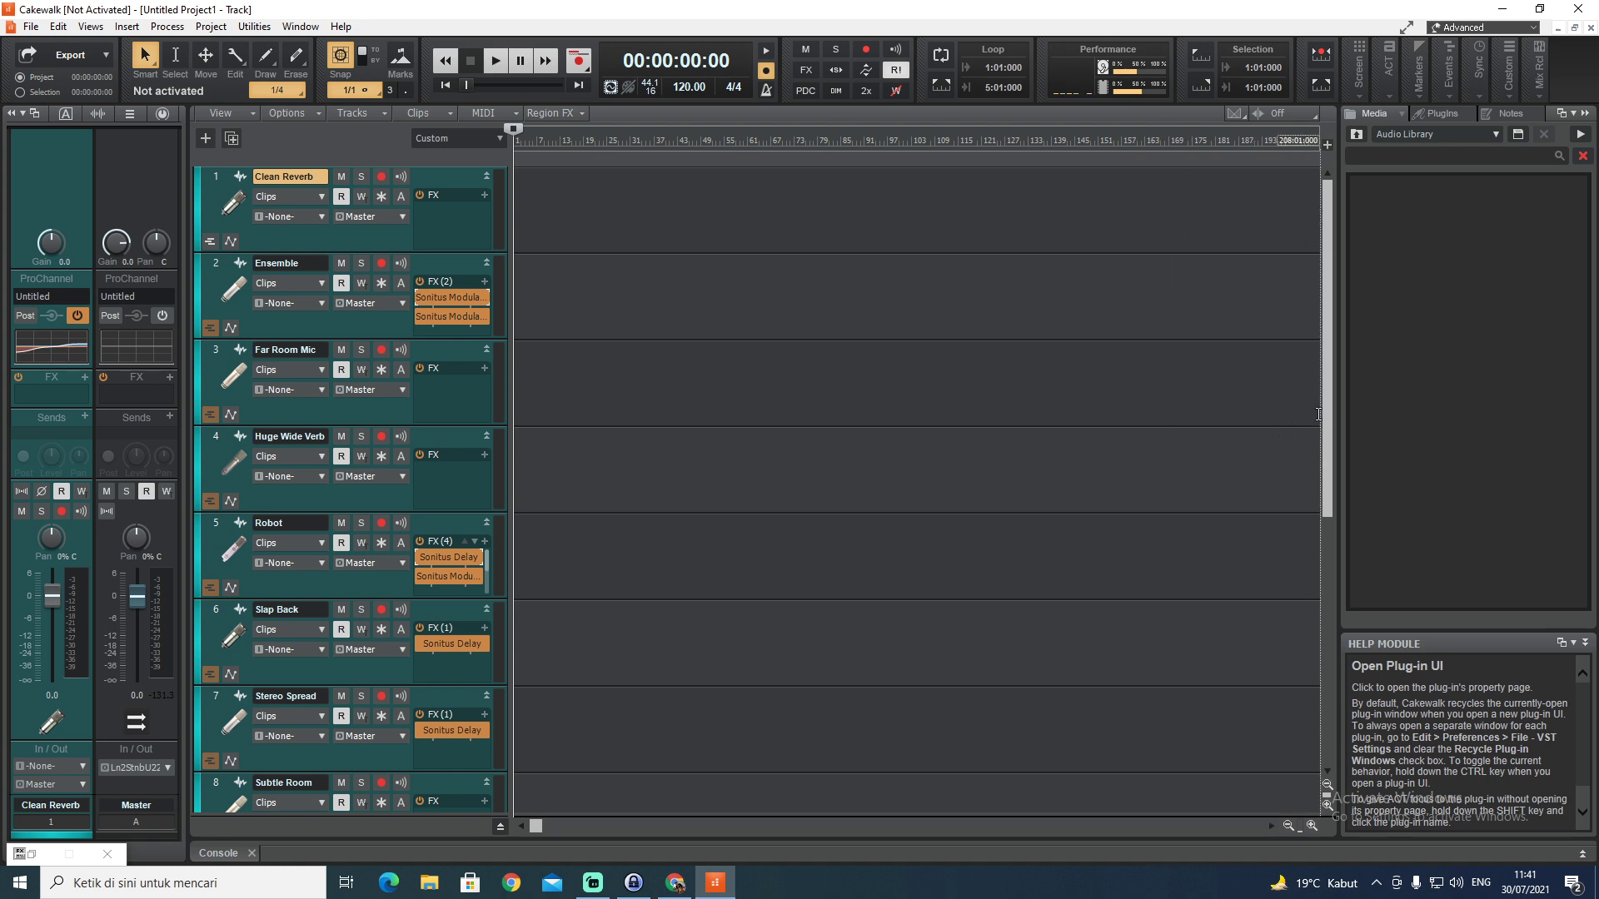
# View the template's last tracks and examine the Browser's Plugins categories and project Notes fields
pyautogui.click(1318, 412)
pyautogui.moveTo(1330, 412); pyautogui.dragTo(1334, 703)
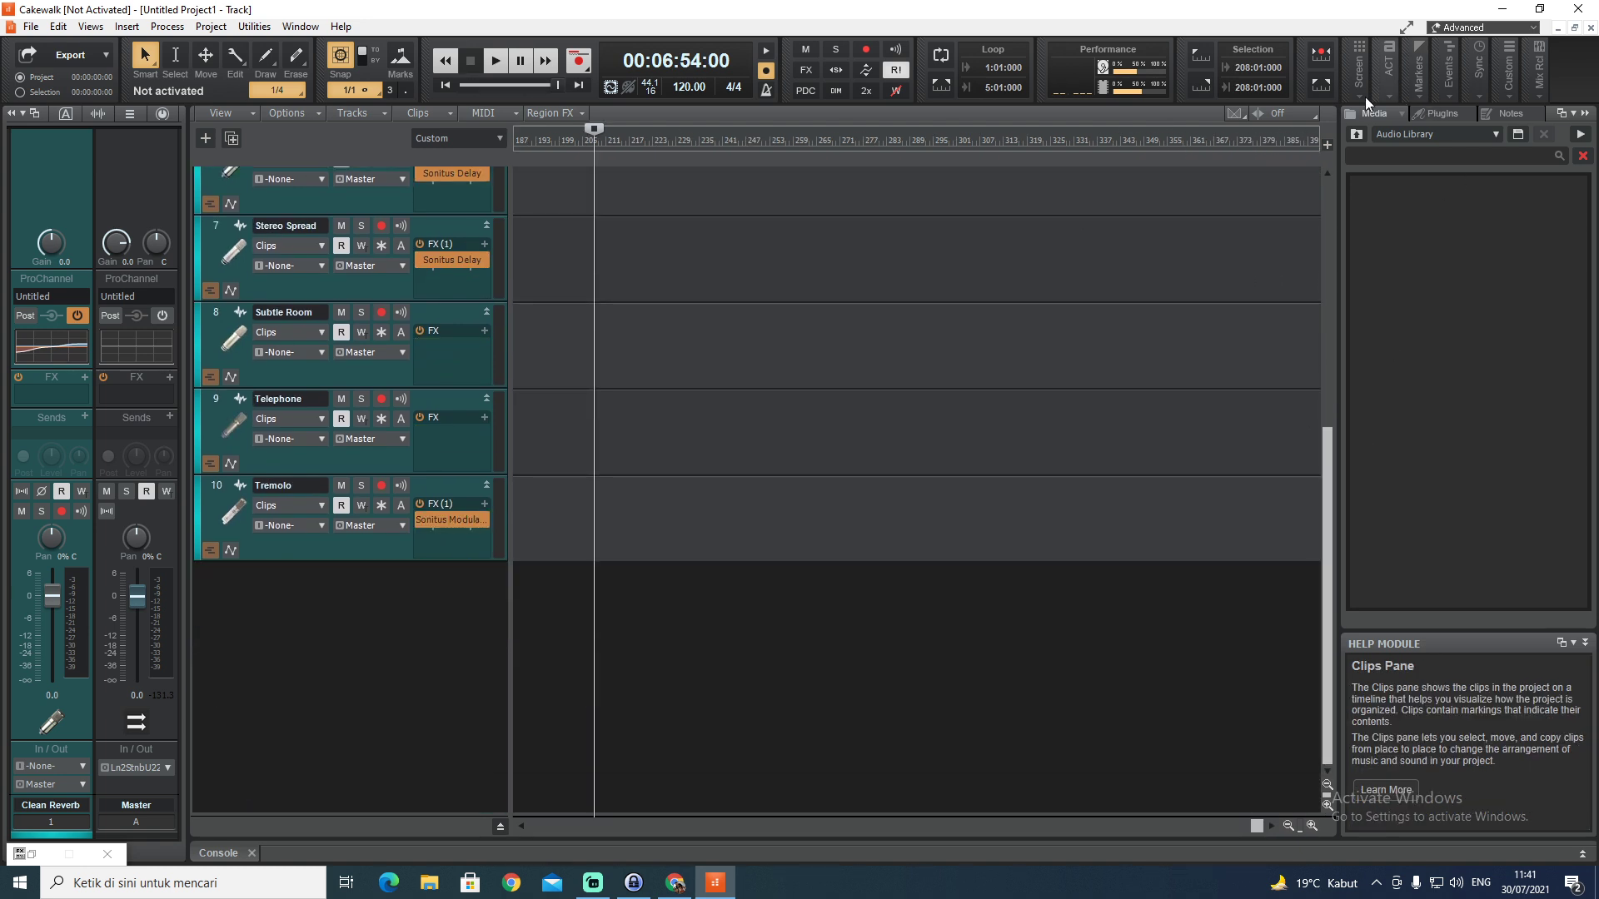
pyautogui.click(1440, 118)
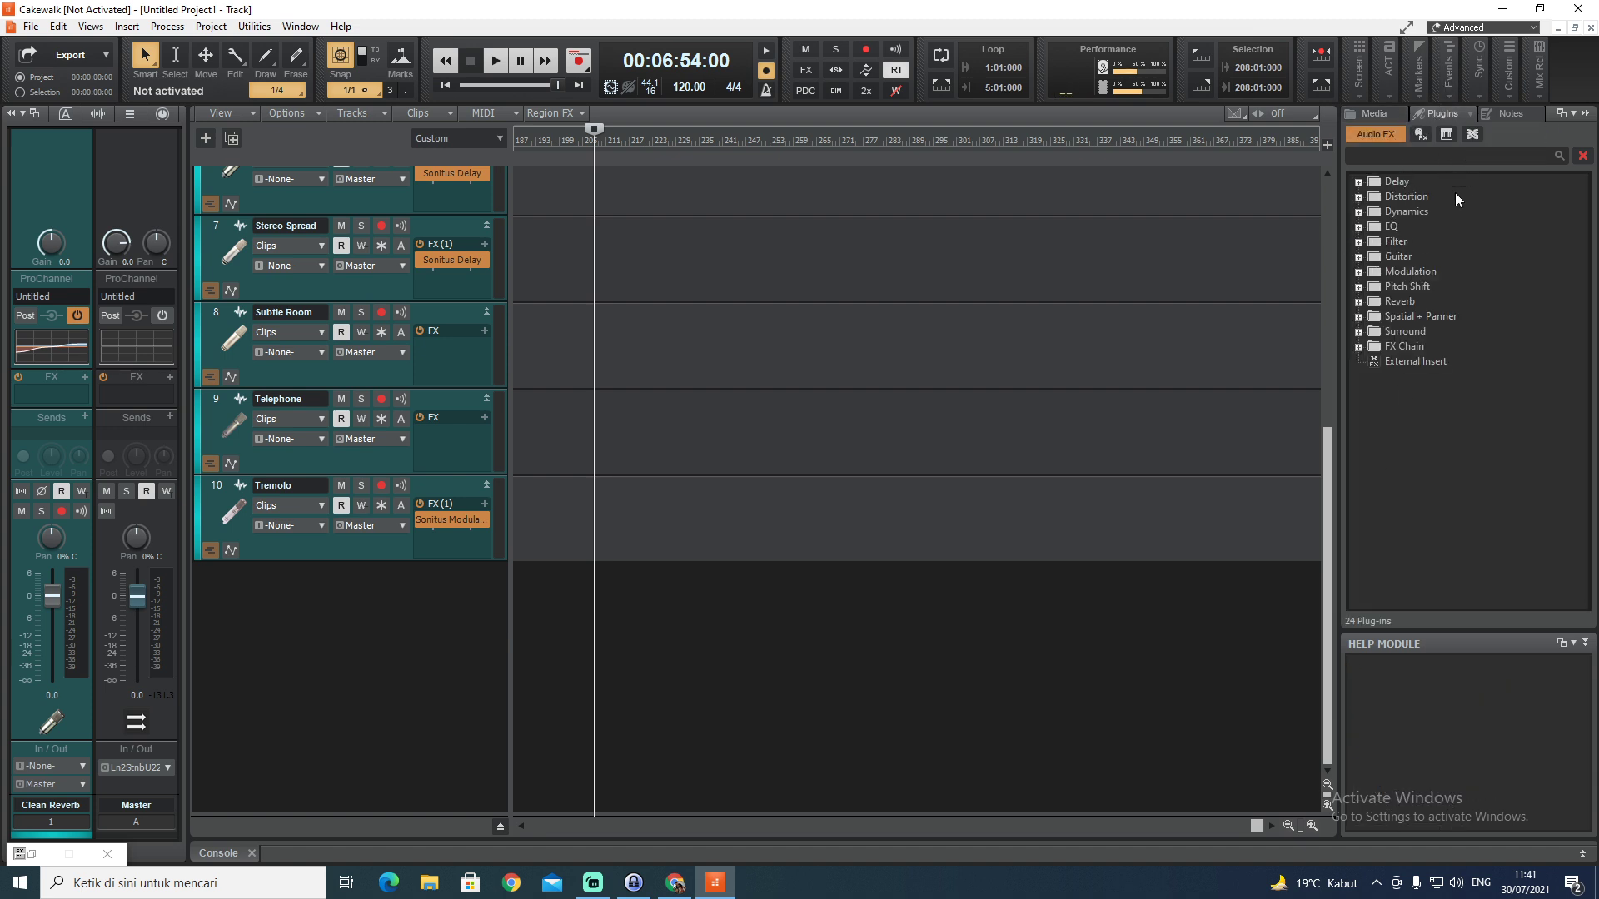
pyautogui.click(1509, 117)
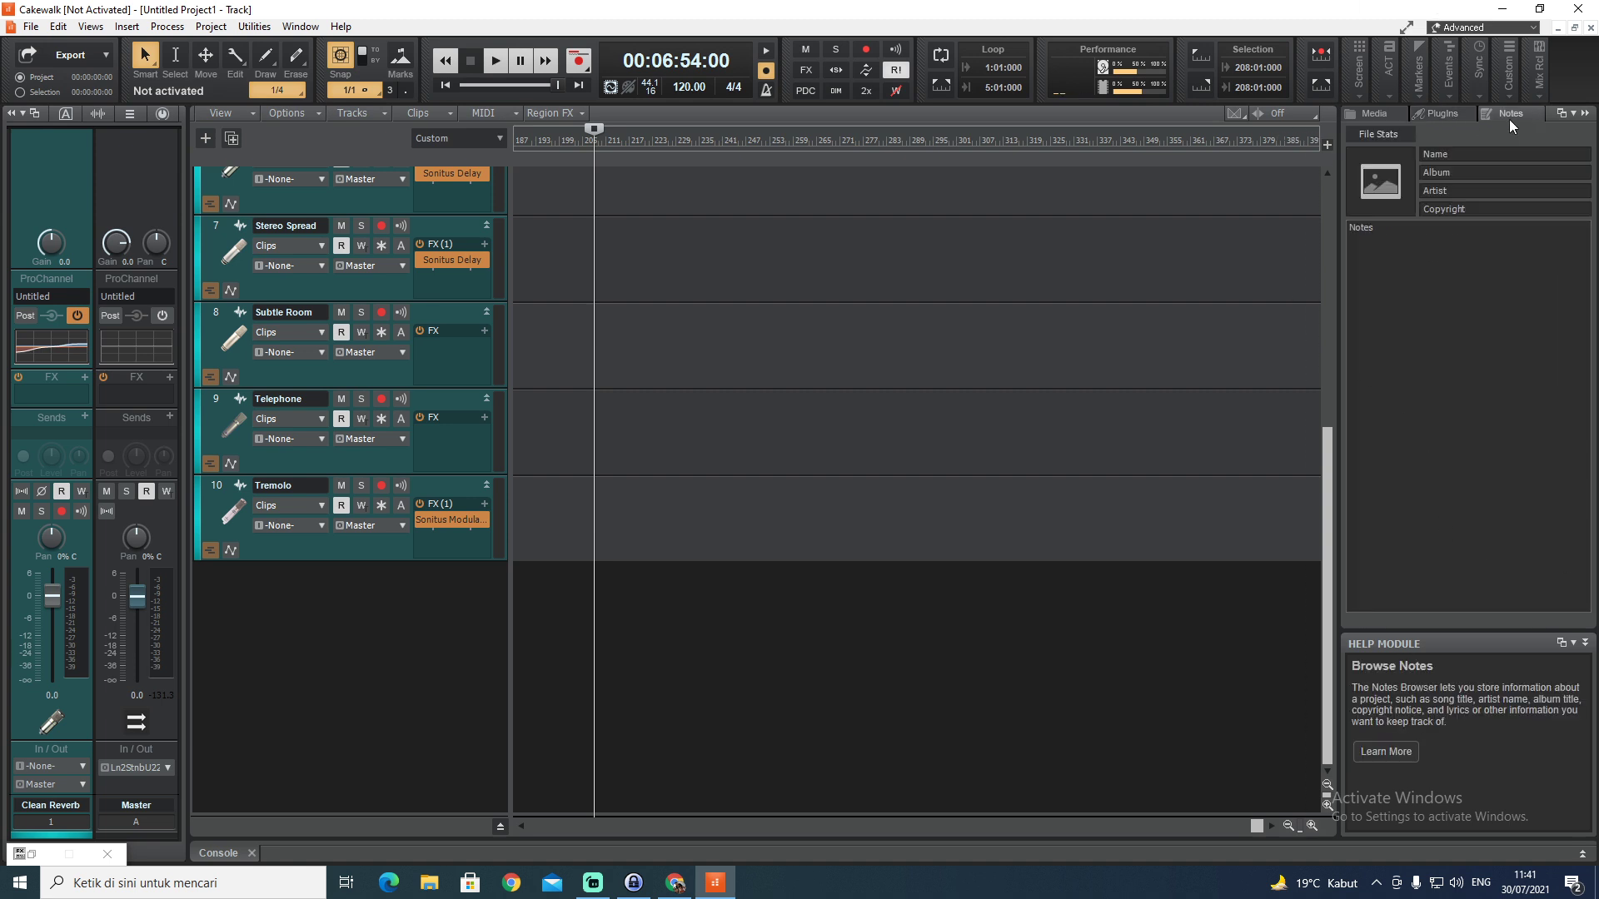
pyautogui.click(1448, 155)
pyautogui.click(1429, 306)
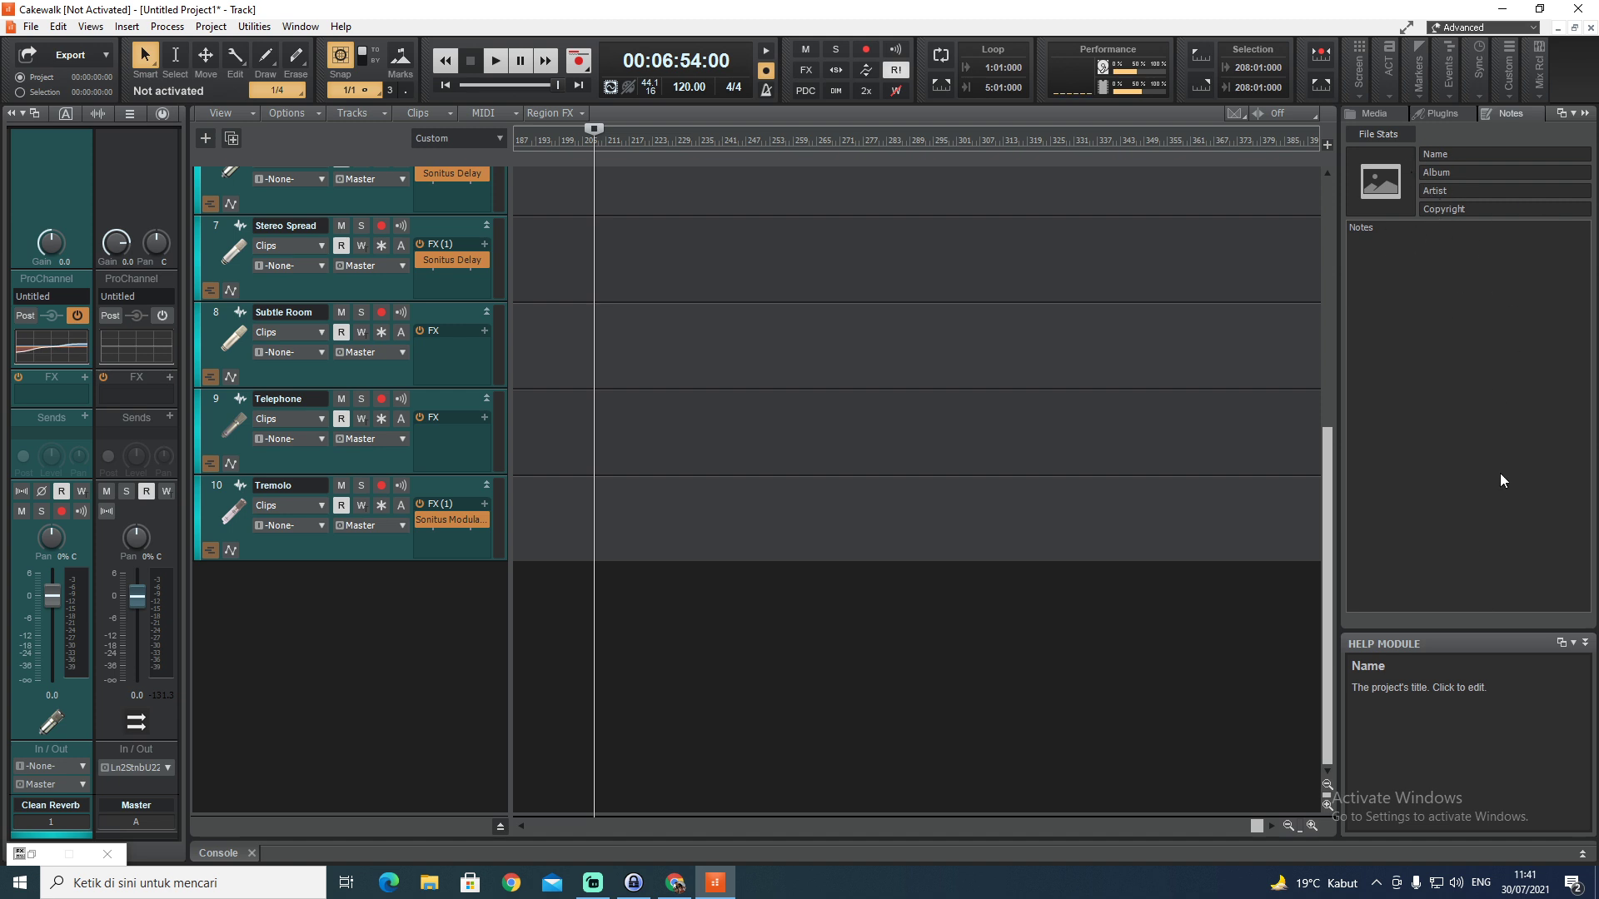
# Undock and close the Browser, collapse the remaining Help Module pane and dismiss the activation notice
pyautogui.click(1573, 116)
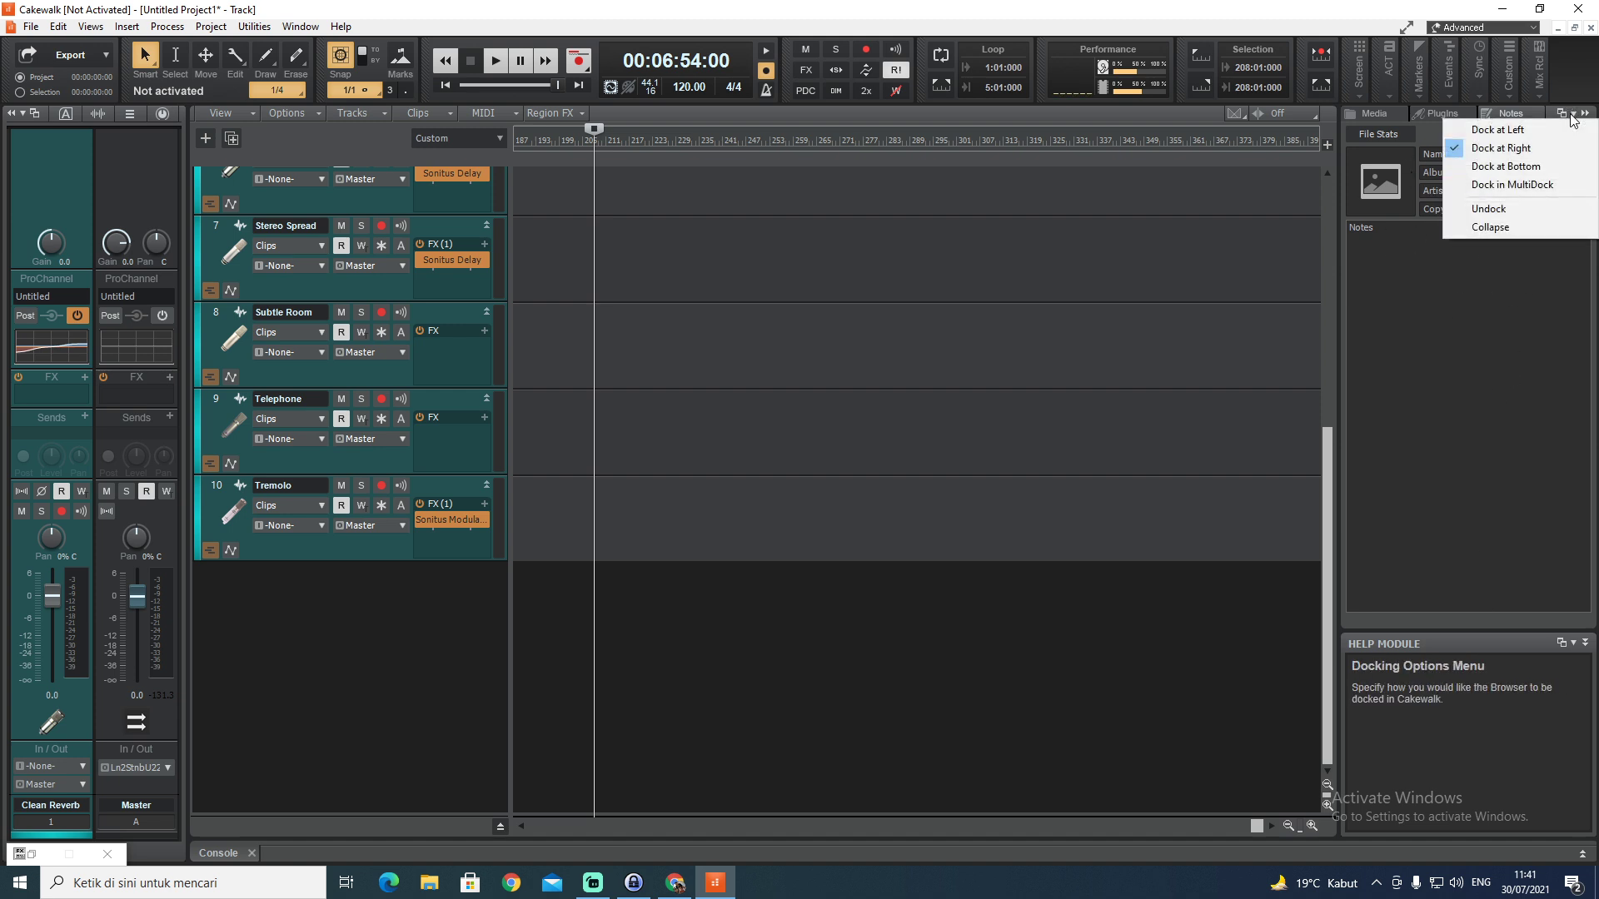
pyautogui.click(1562, 113)
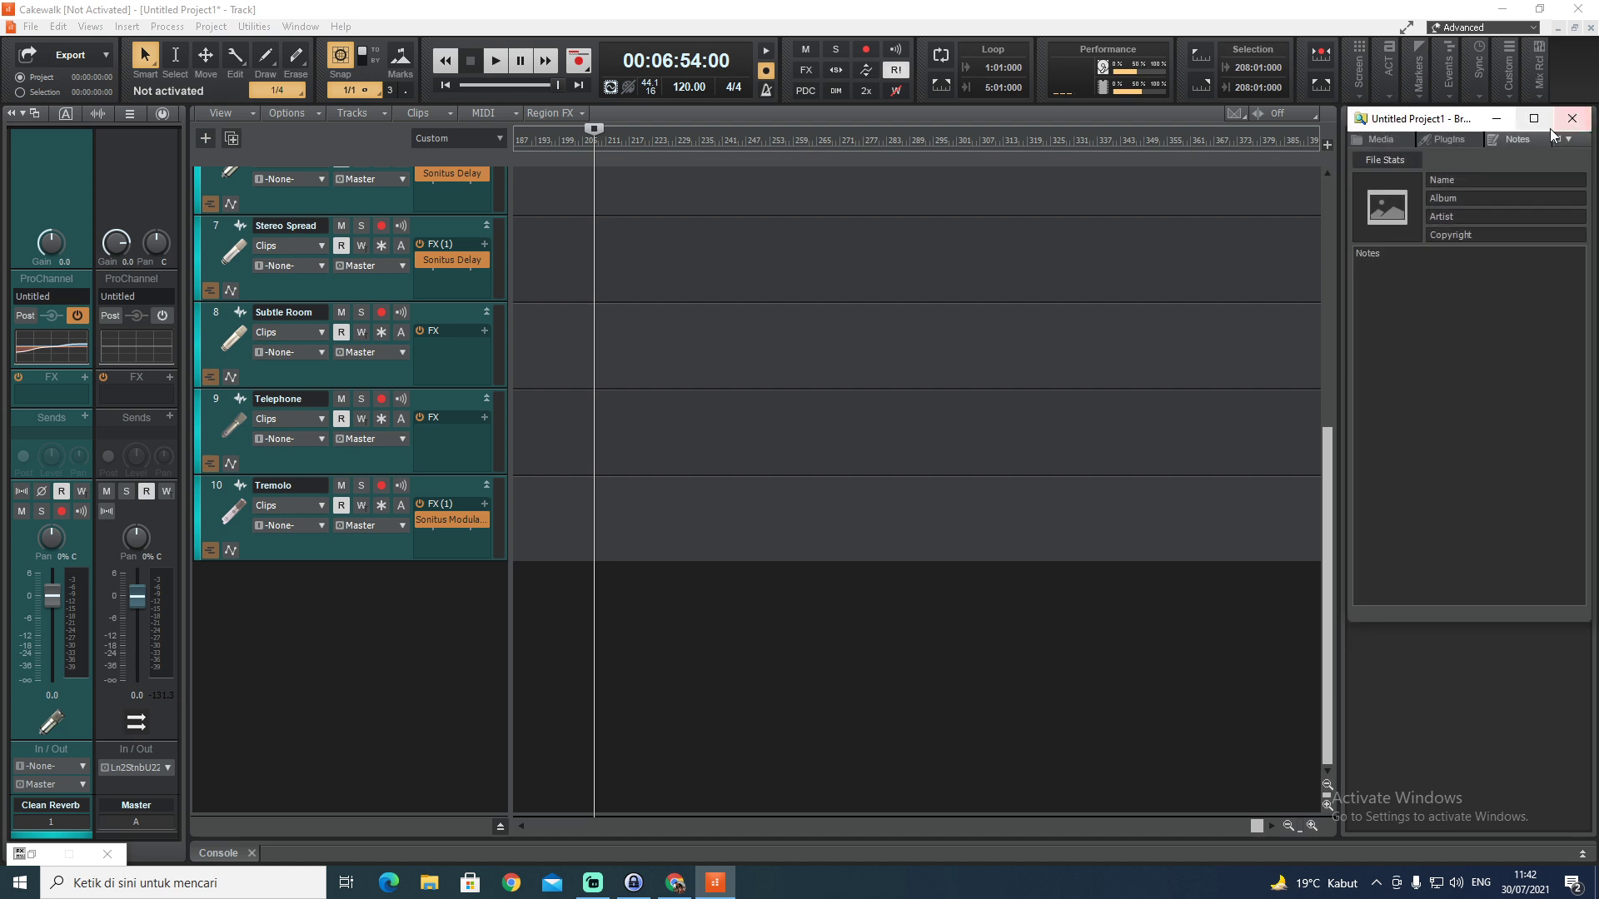
pyautogui.click(1582, 118)
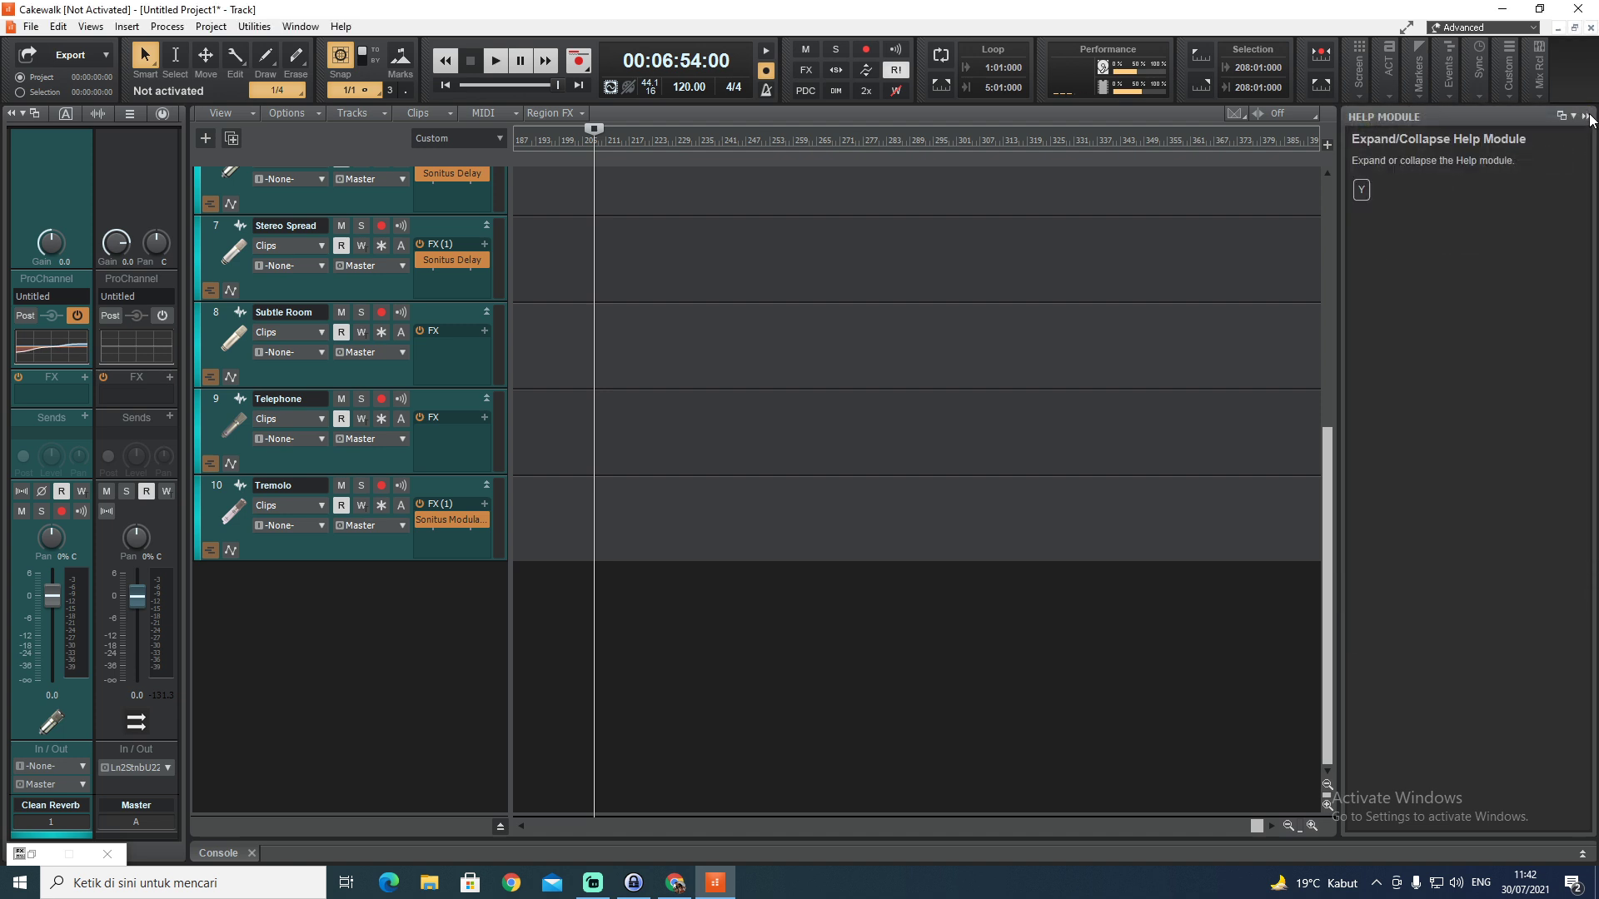
pyautogui.click(1587, 115)
pyautogui.click(1587, 115)
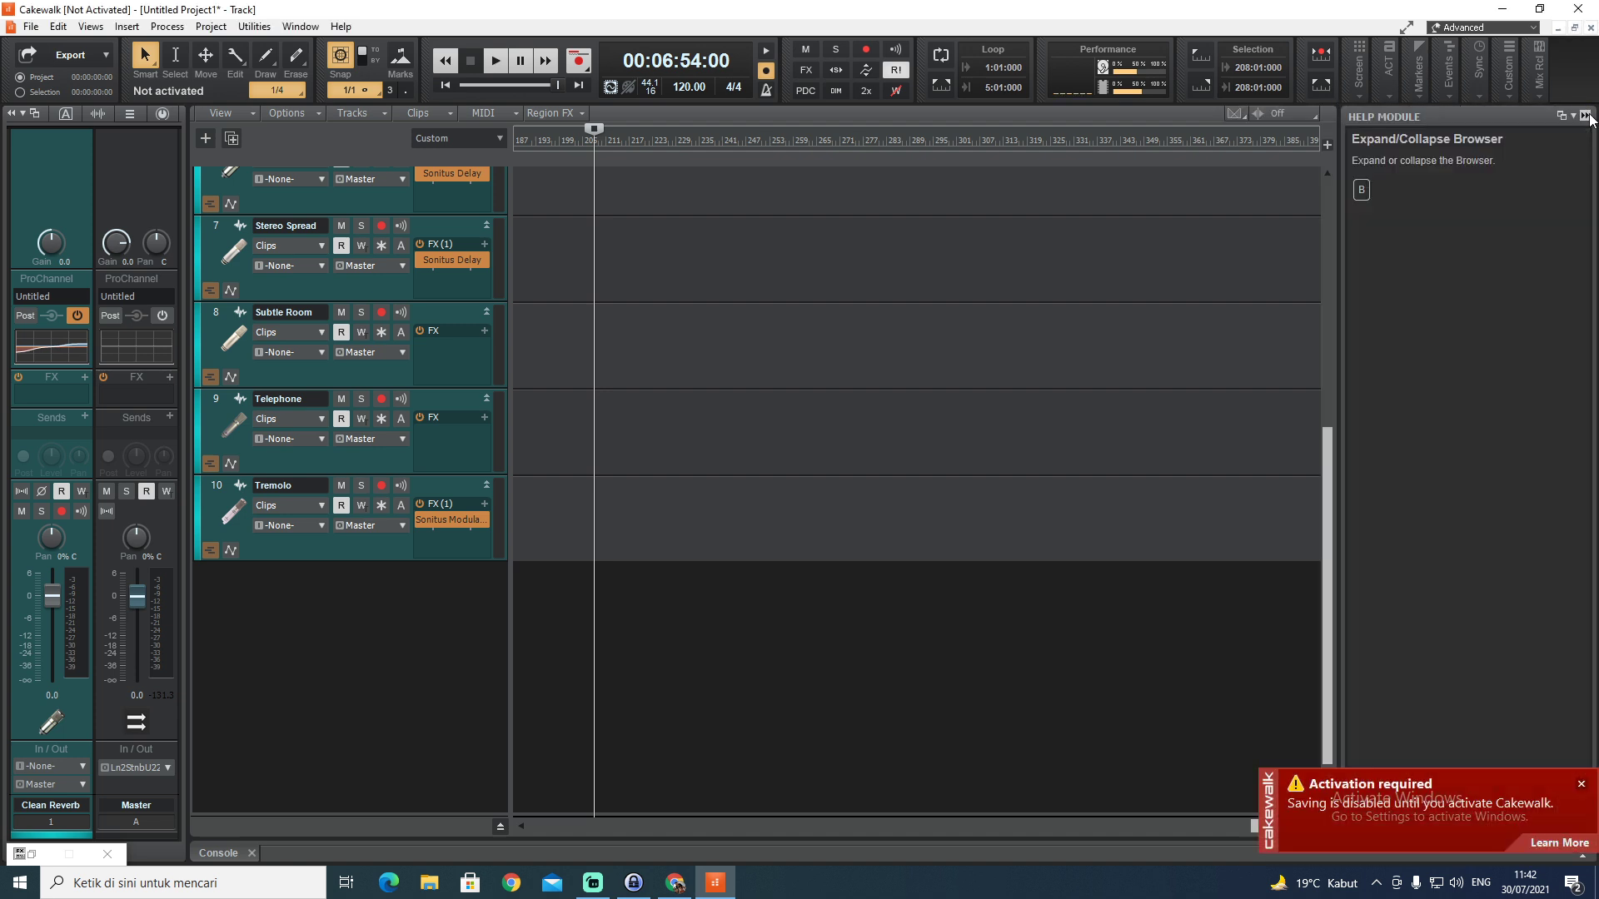
pyautogui.click(1587, 114)
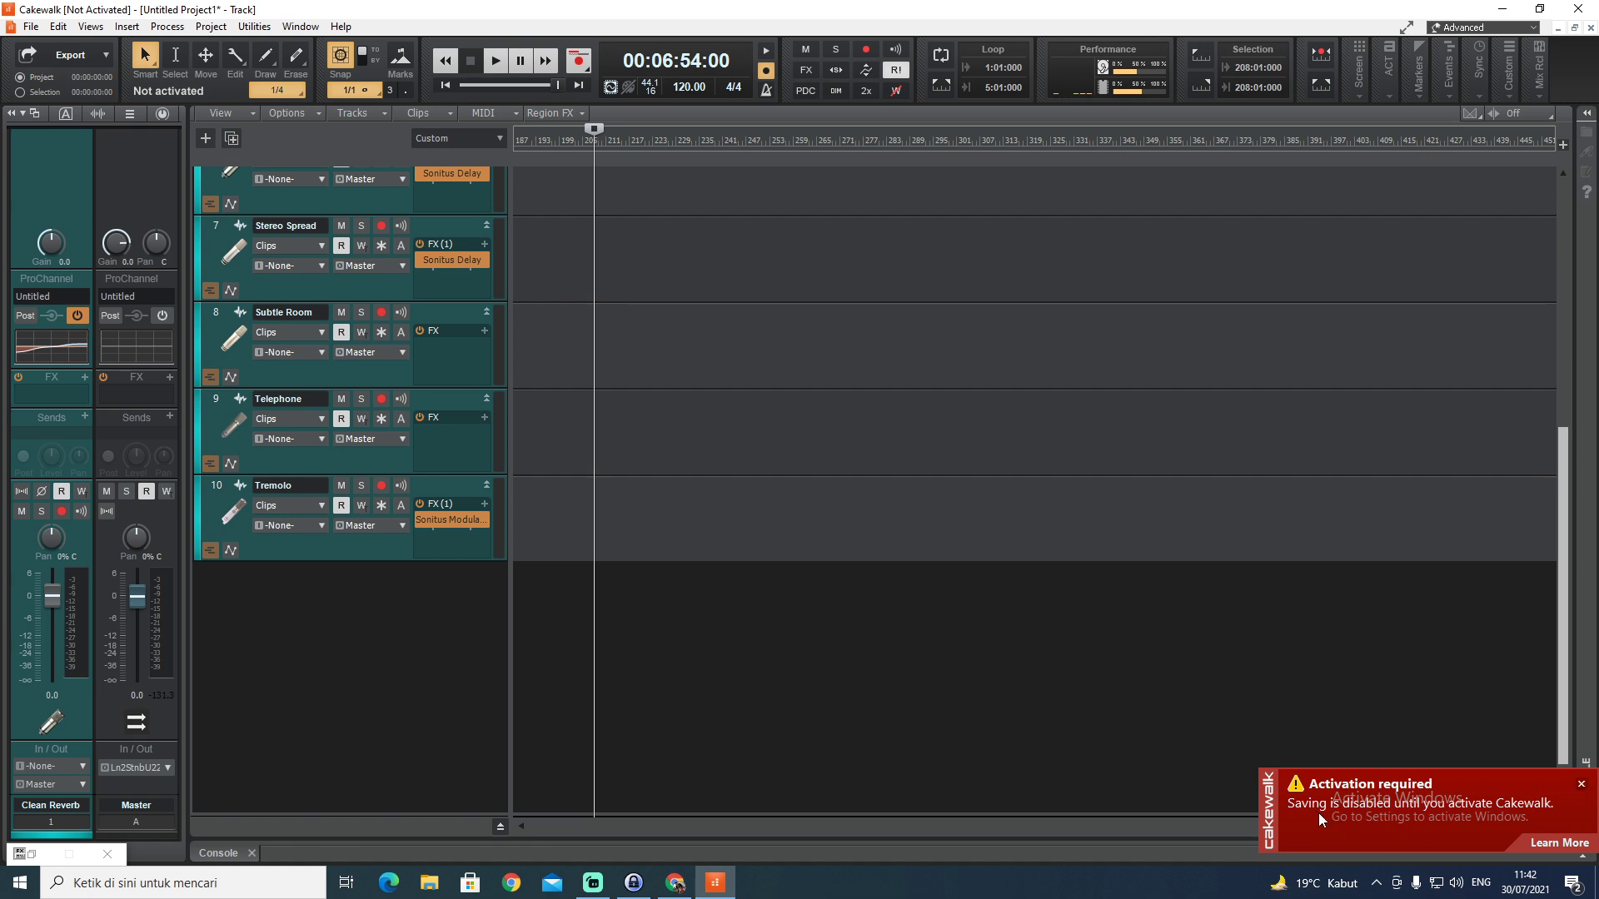
pyautogui.click(1583, 784)
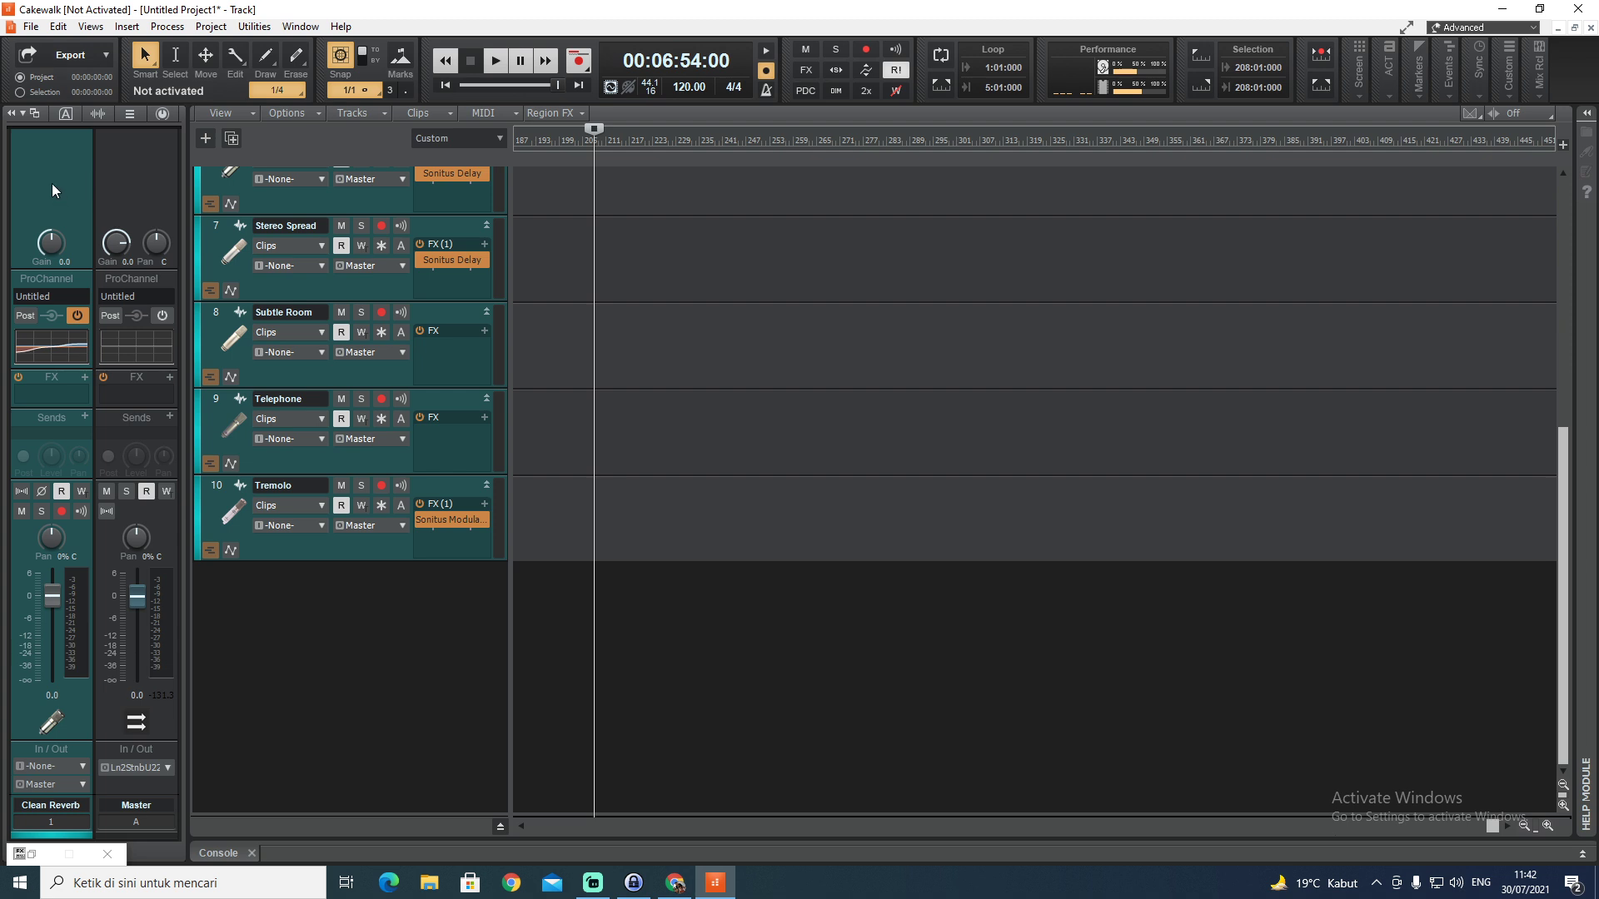
# Load the Piano - Glossy High End preset into the Clean Reverb track's ProChannel, and toggle its Post setting away and back
pyautogui.moveTo(51, 242)
pyautogui.click(68, 298)
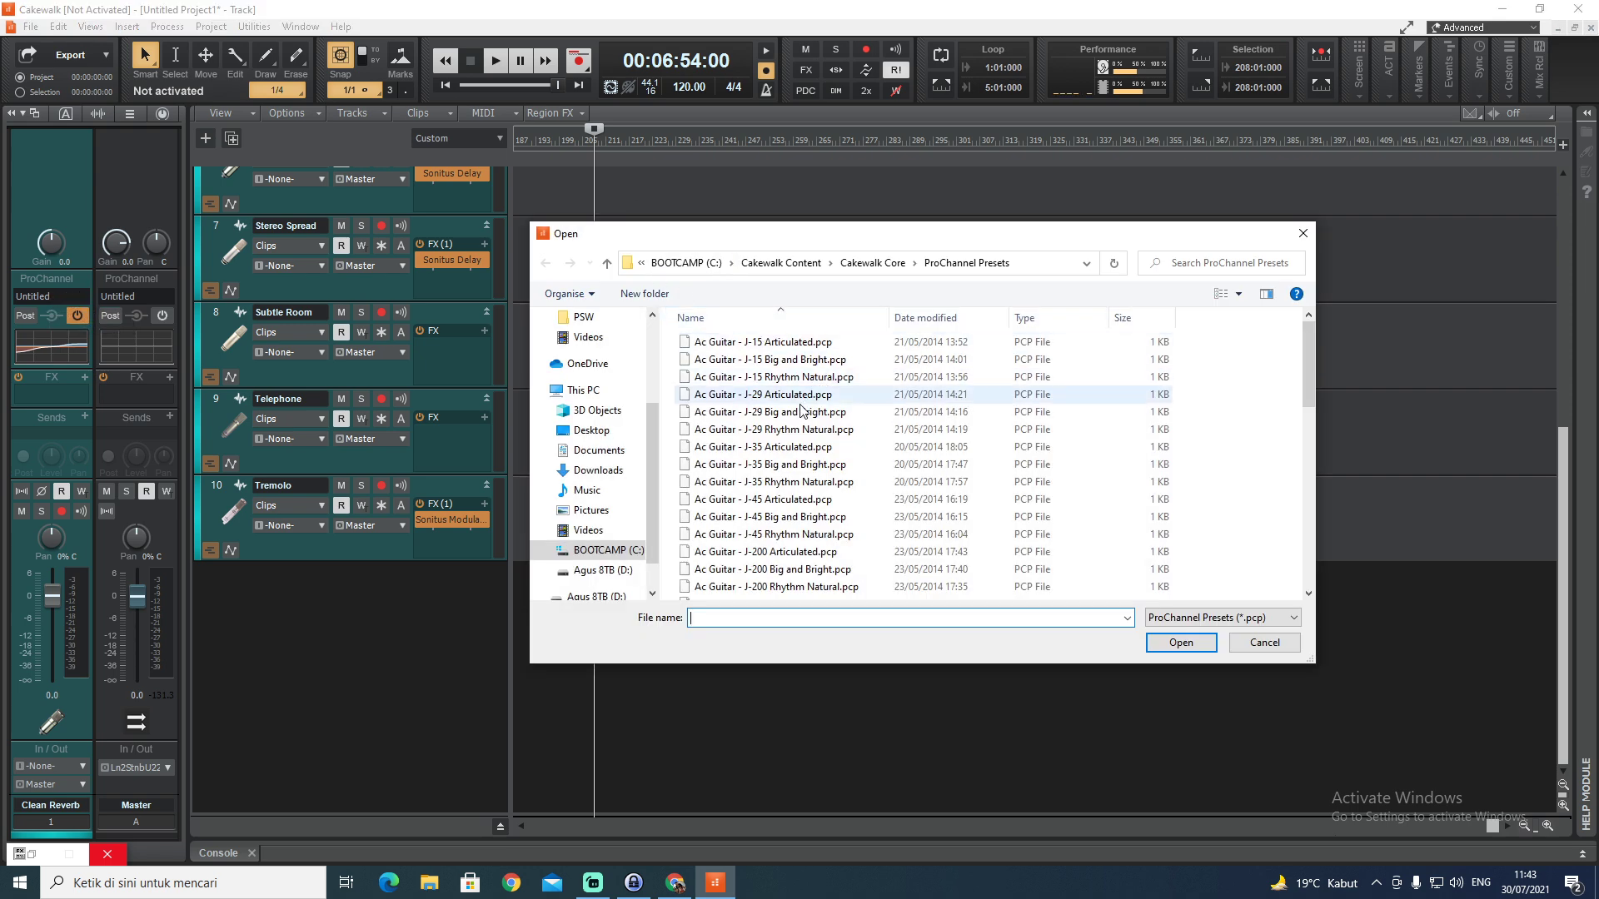
pyautogui.moveTo(1311, 353); pyautogui.dragTo(1297, 546)
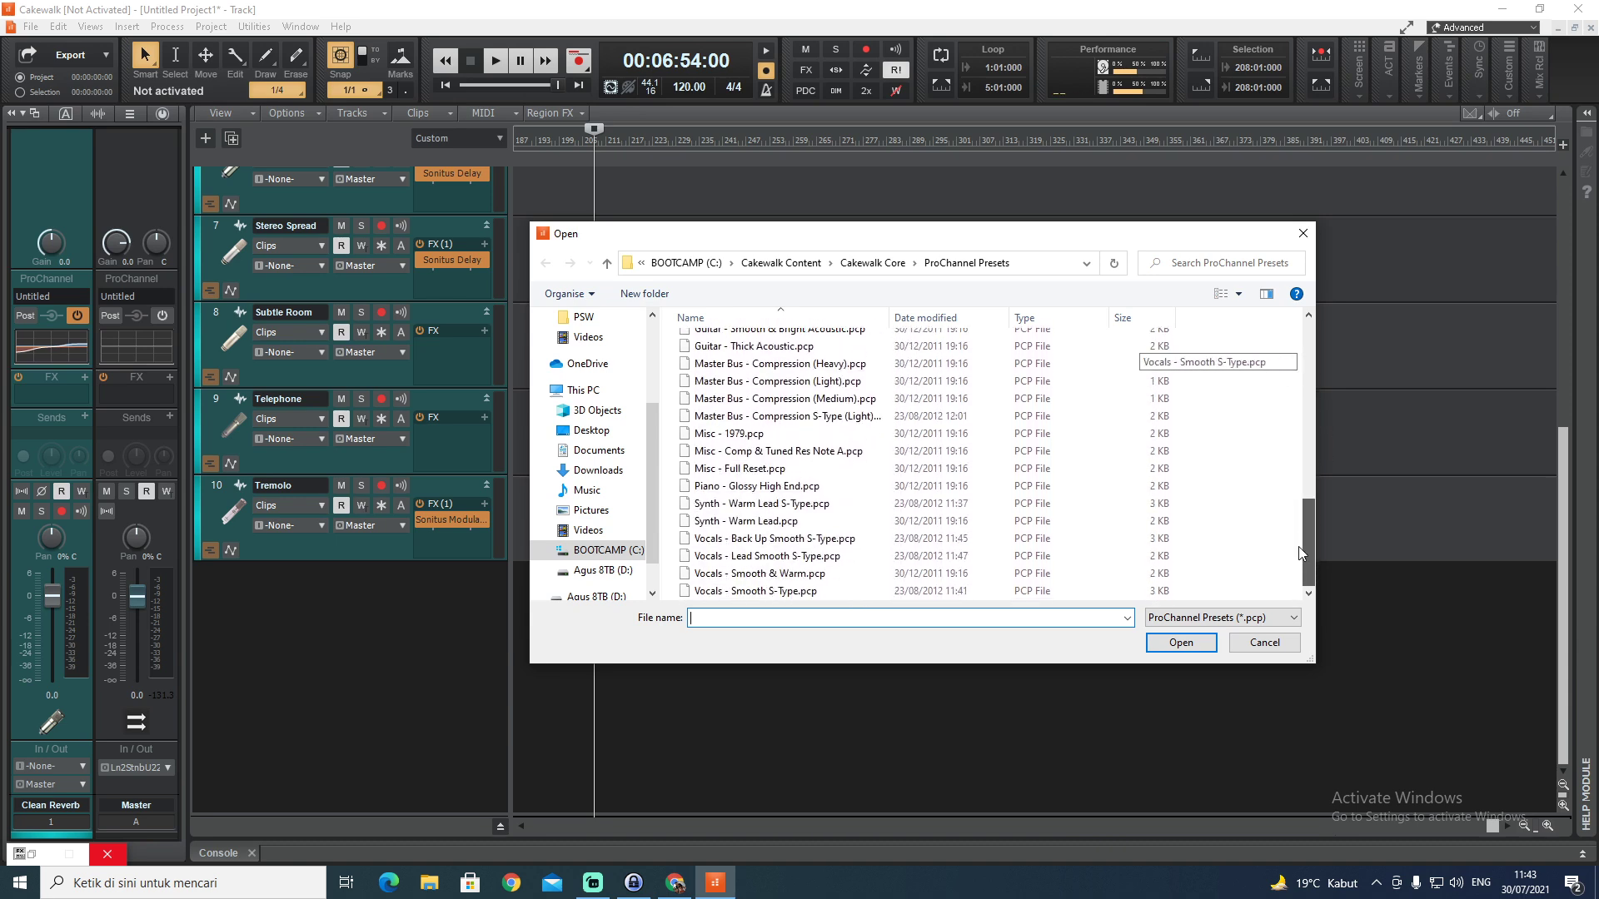
pyautogui.click(796, 485)
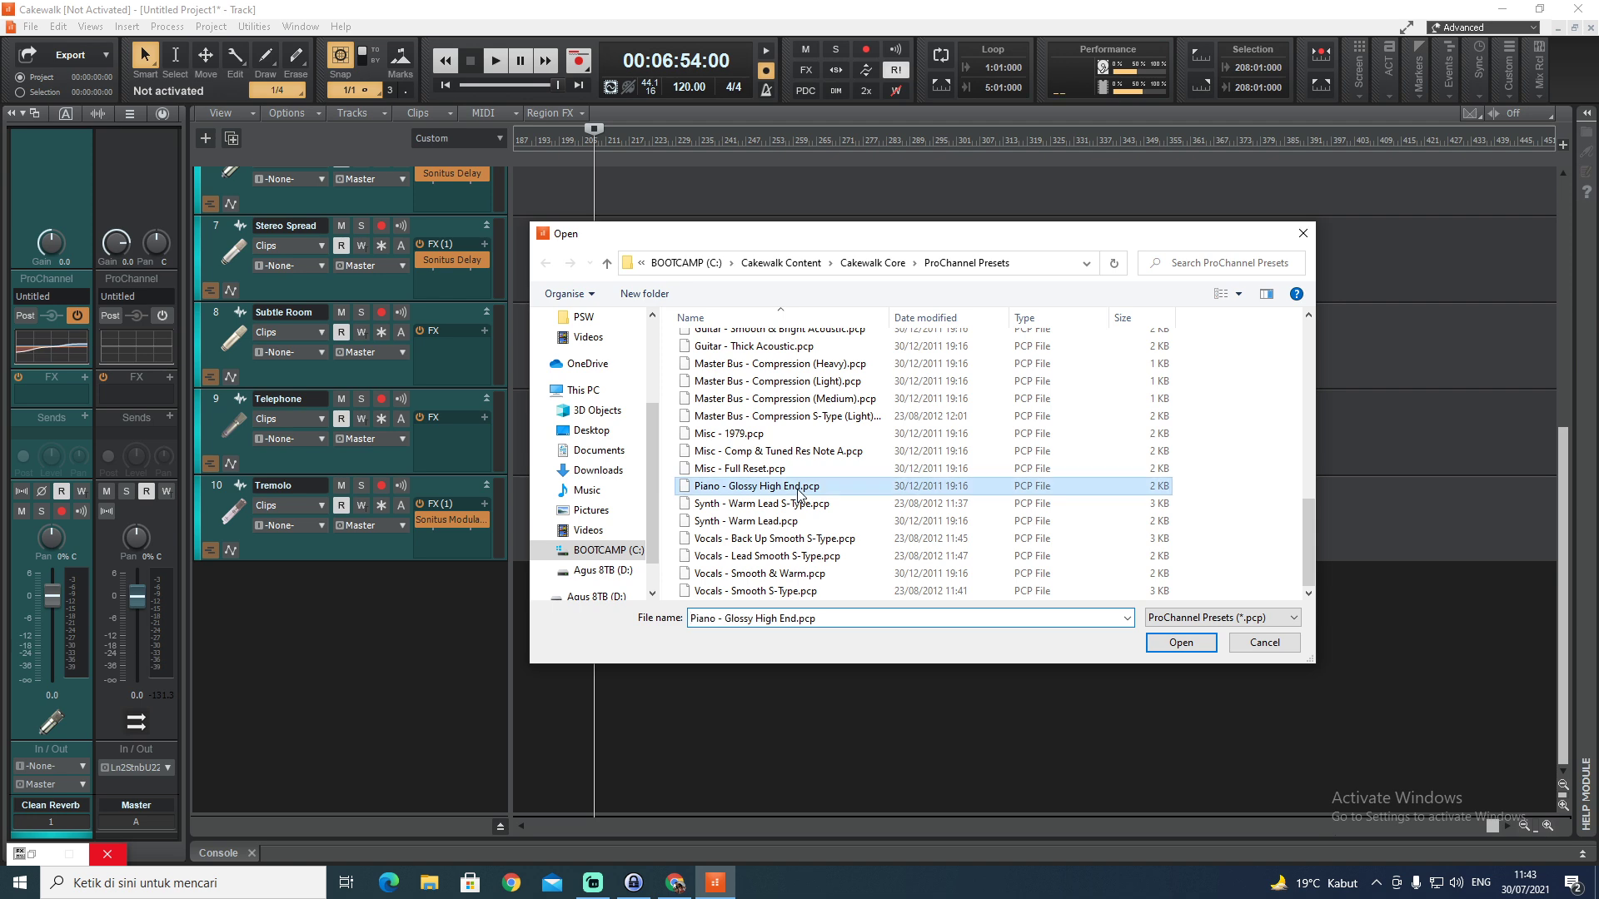
pyautogui.click(1182, 643)
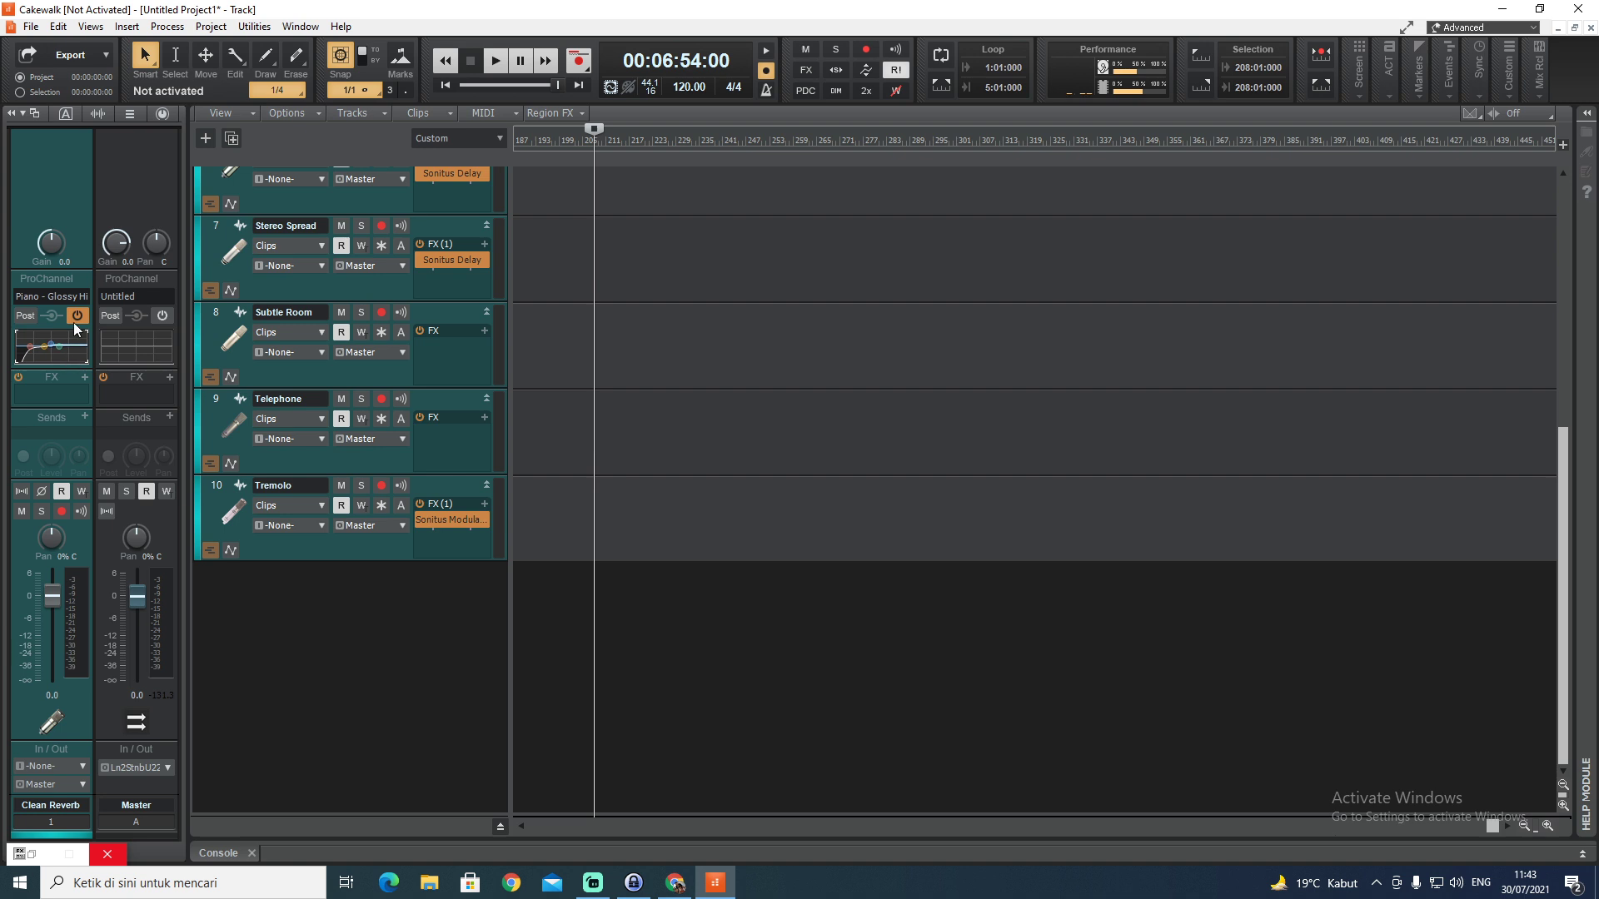
pyautogui.click(25, 320)
pyautogui.click(26, 316)
# Look through the audio effect categories and insert the Boost11 dynamics effect on the Clean Reverb track
pyautogui.click(85, 377)
pyautogui.moveTo(143, 393)
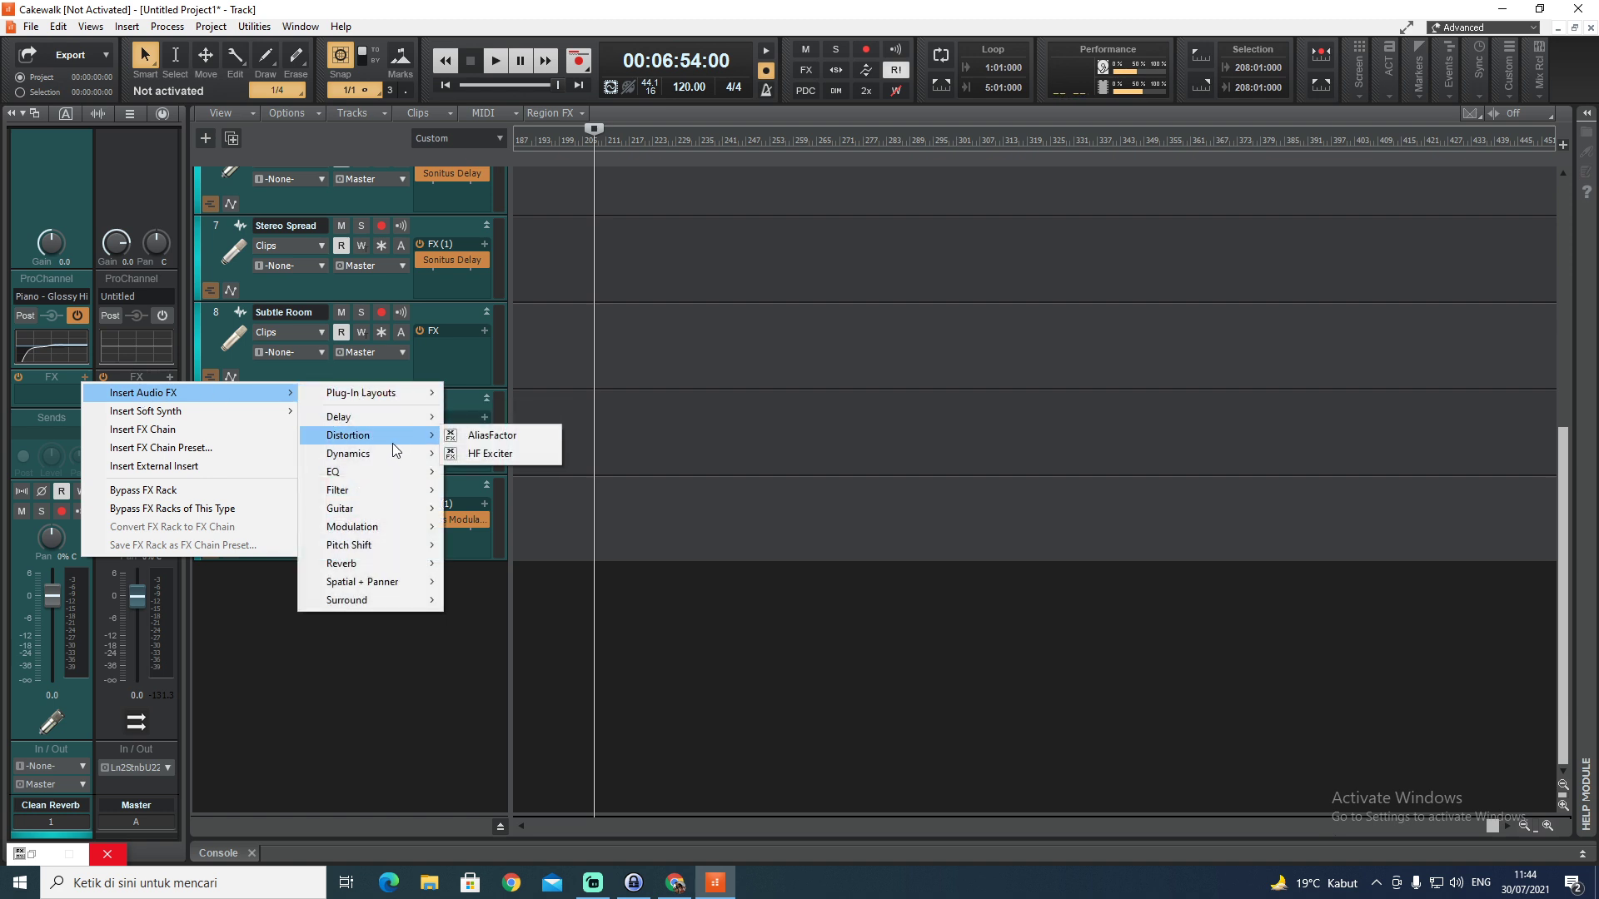
pyautogui.moveTo(394, 459)
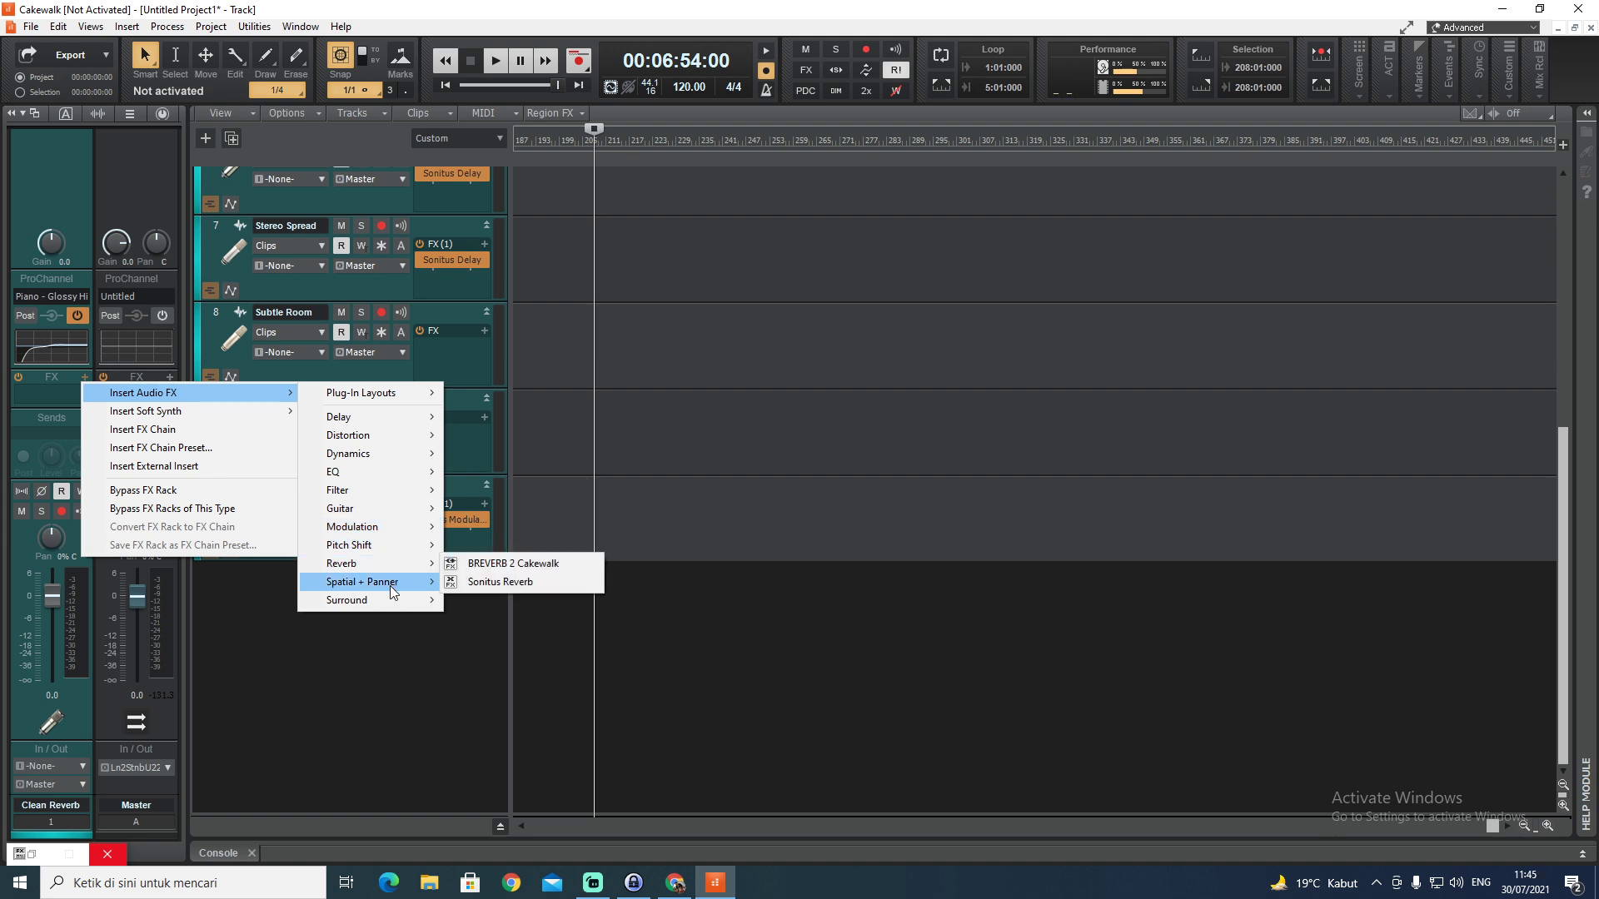
pyautogui.moveTo(385, 599)
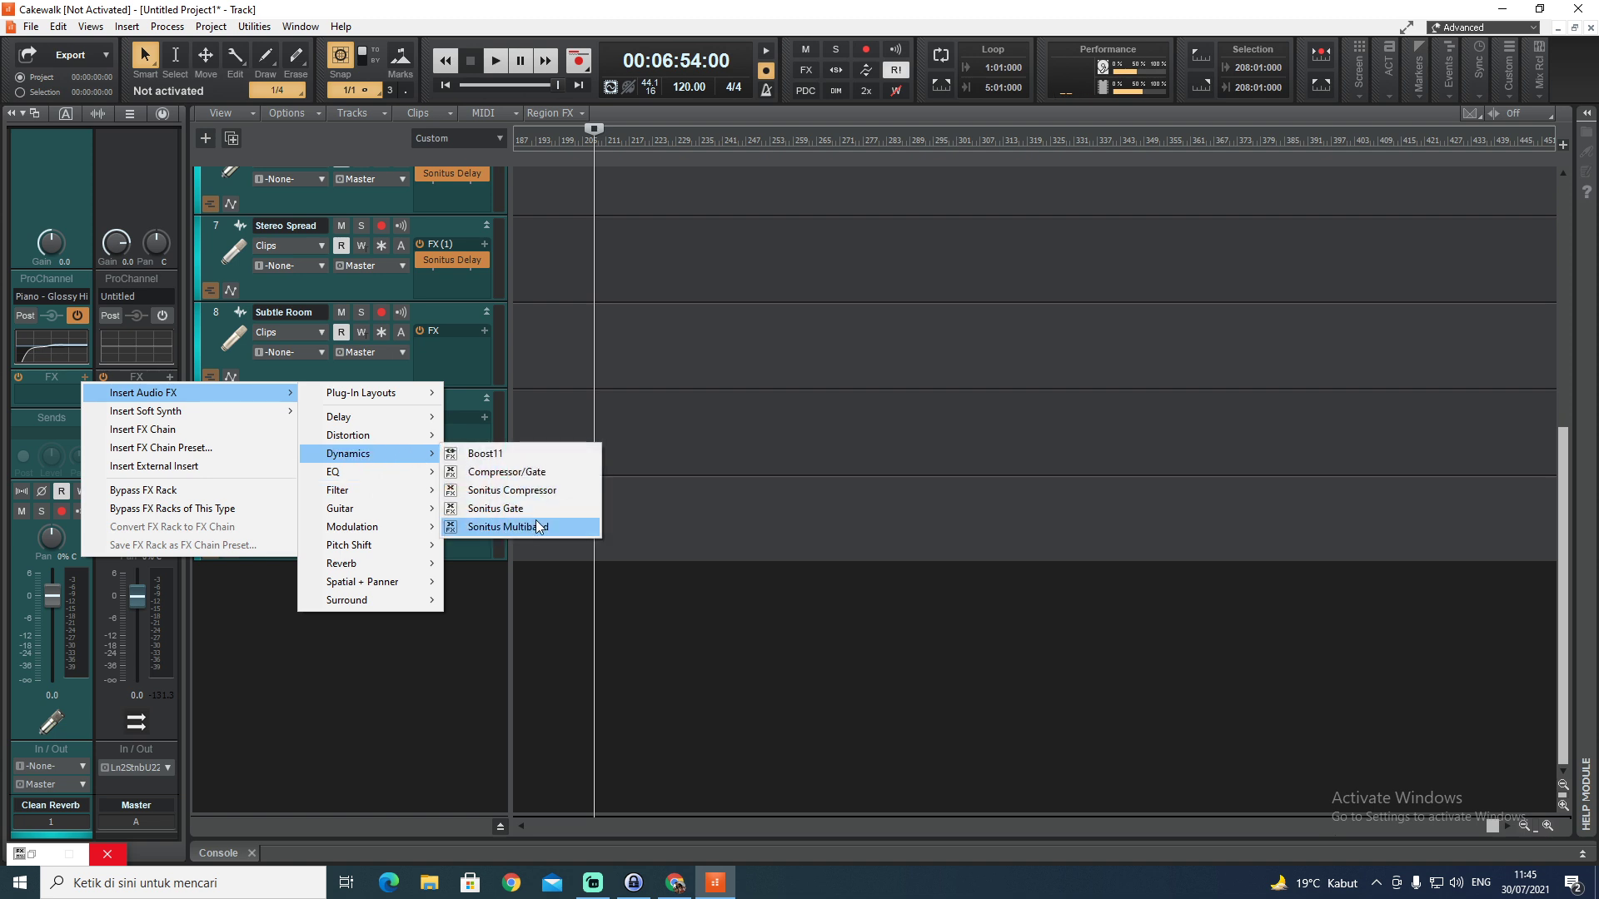
pyautogui.click(531, 454)
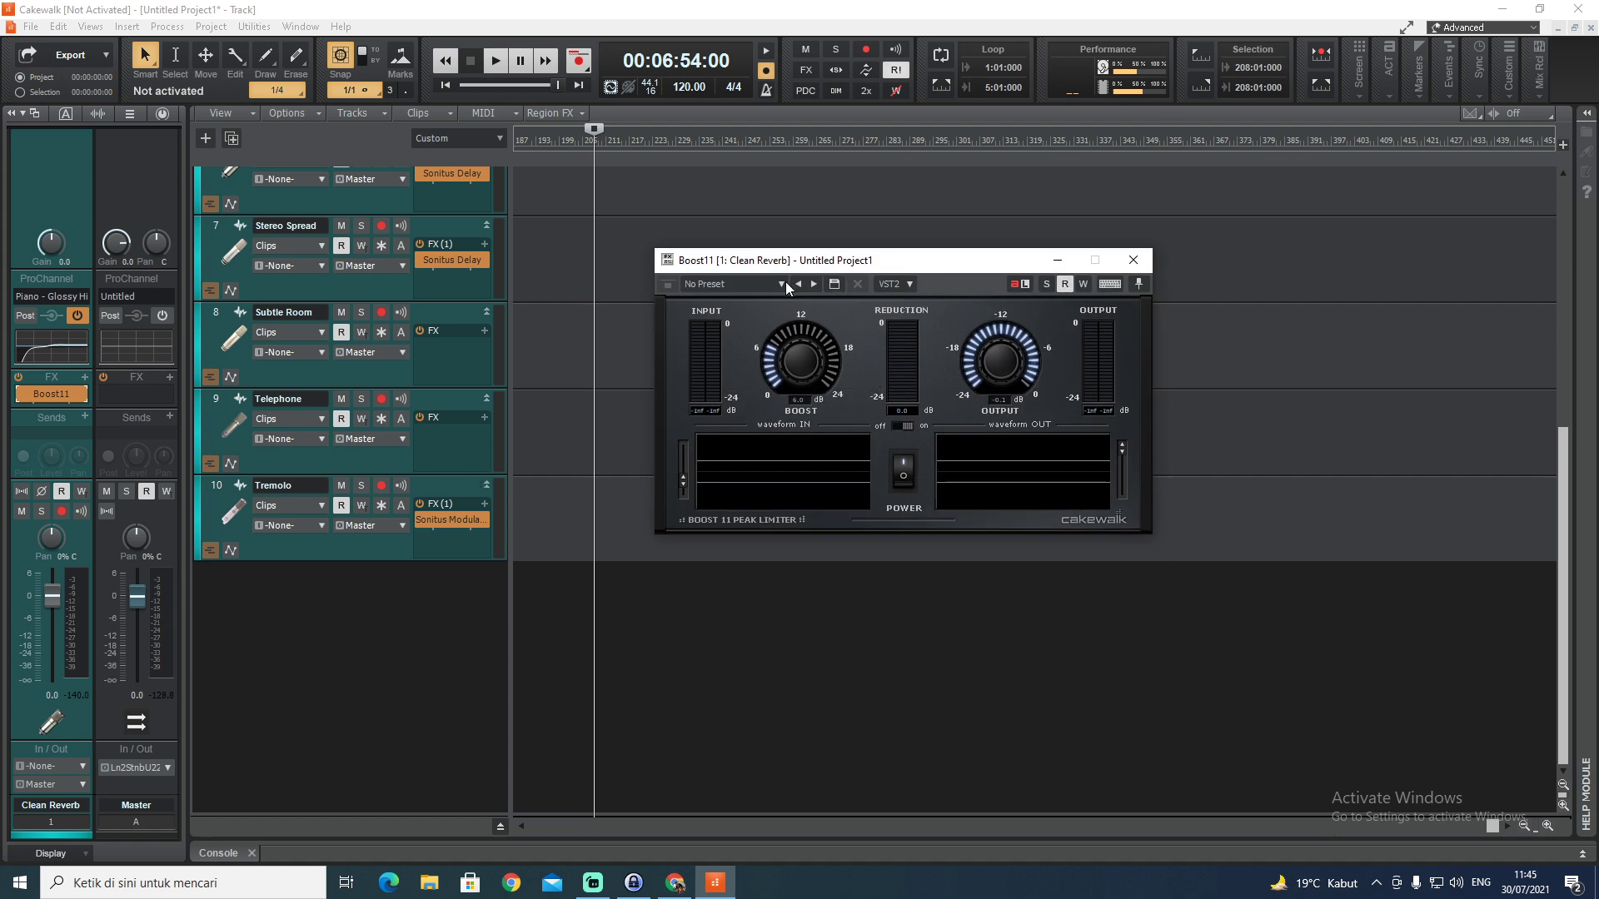
# Review Boost11's preset list without choosing one, and remove the effect from the Clean Reverb track
pyautogui.click(737, 284)
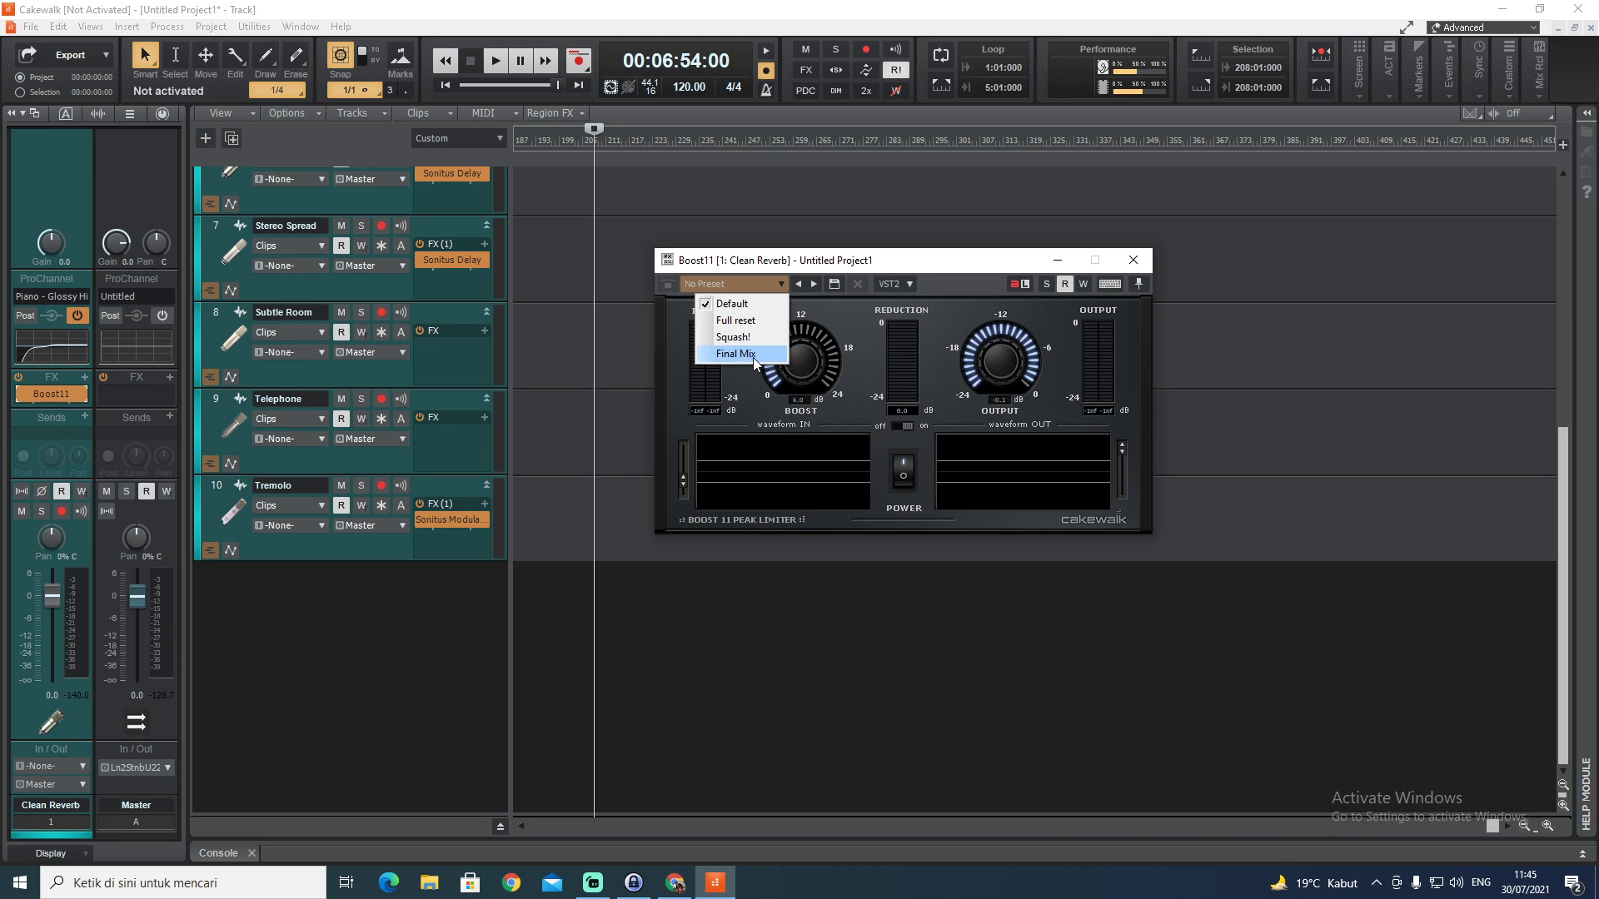
pyautogui.click(944, 330)
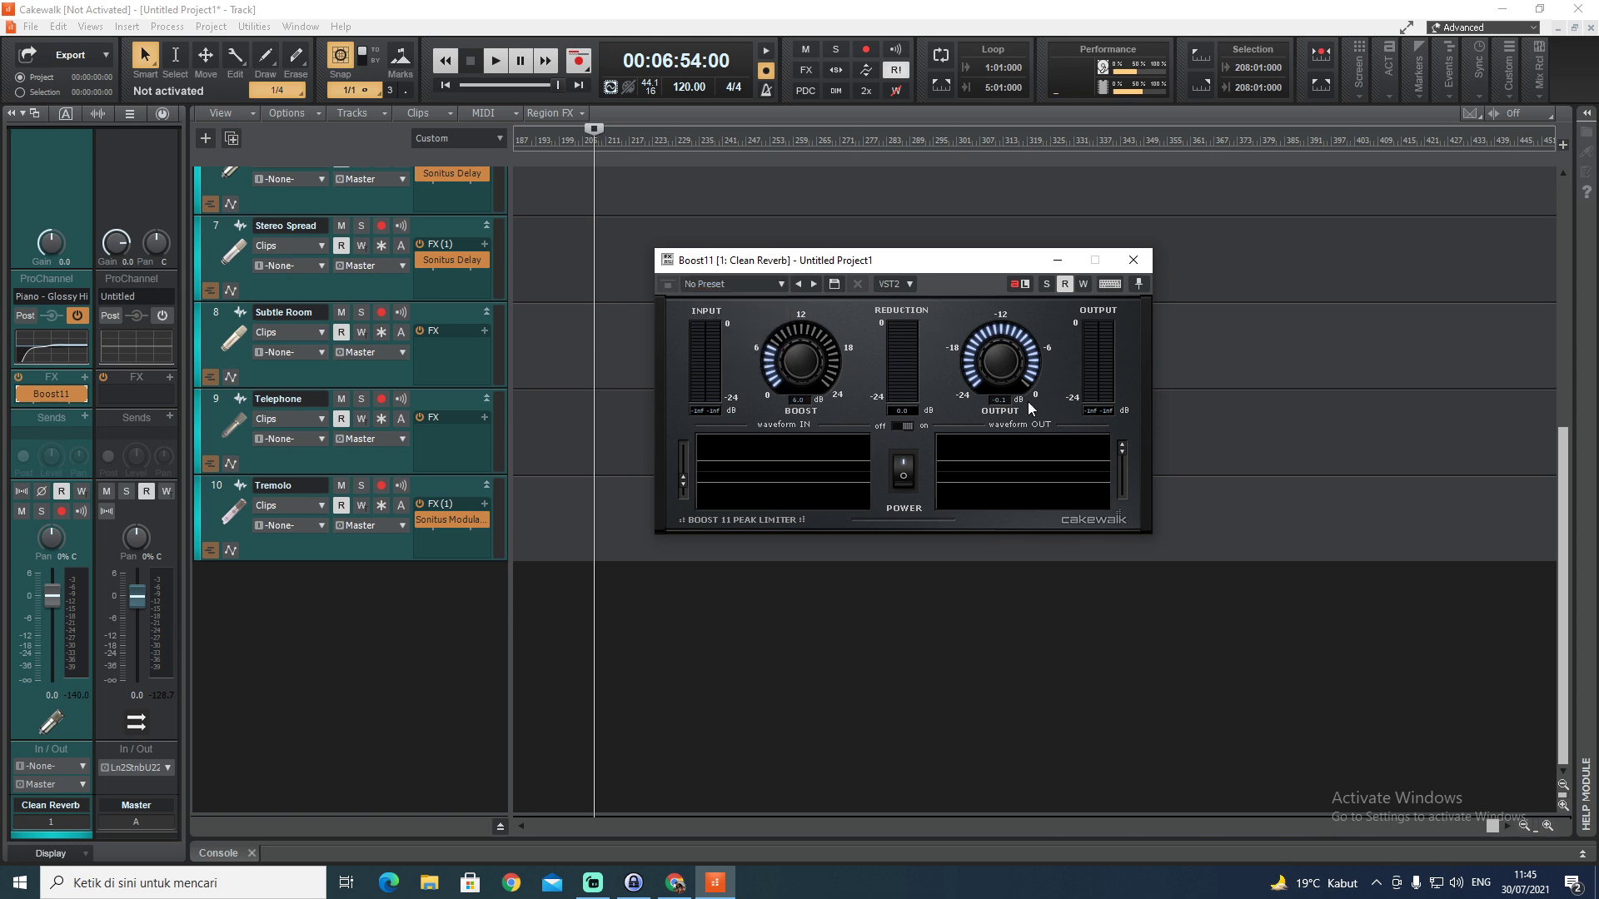
pyautogui.click(1132, 260)
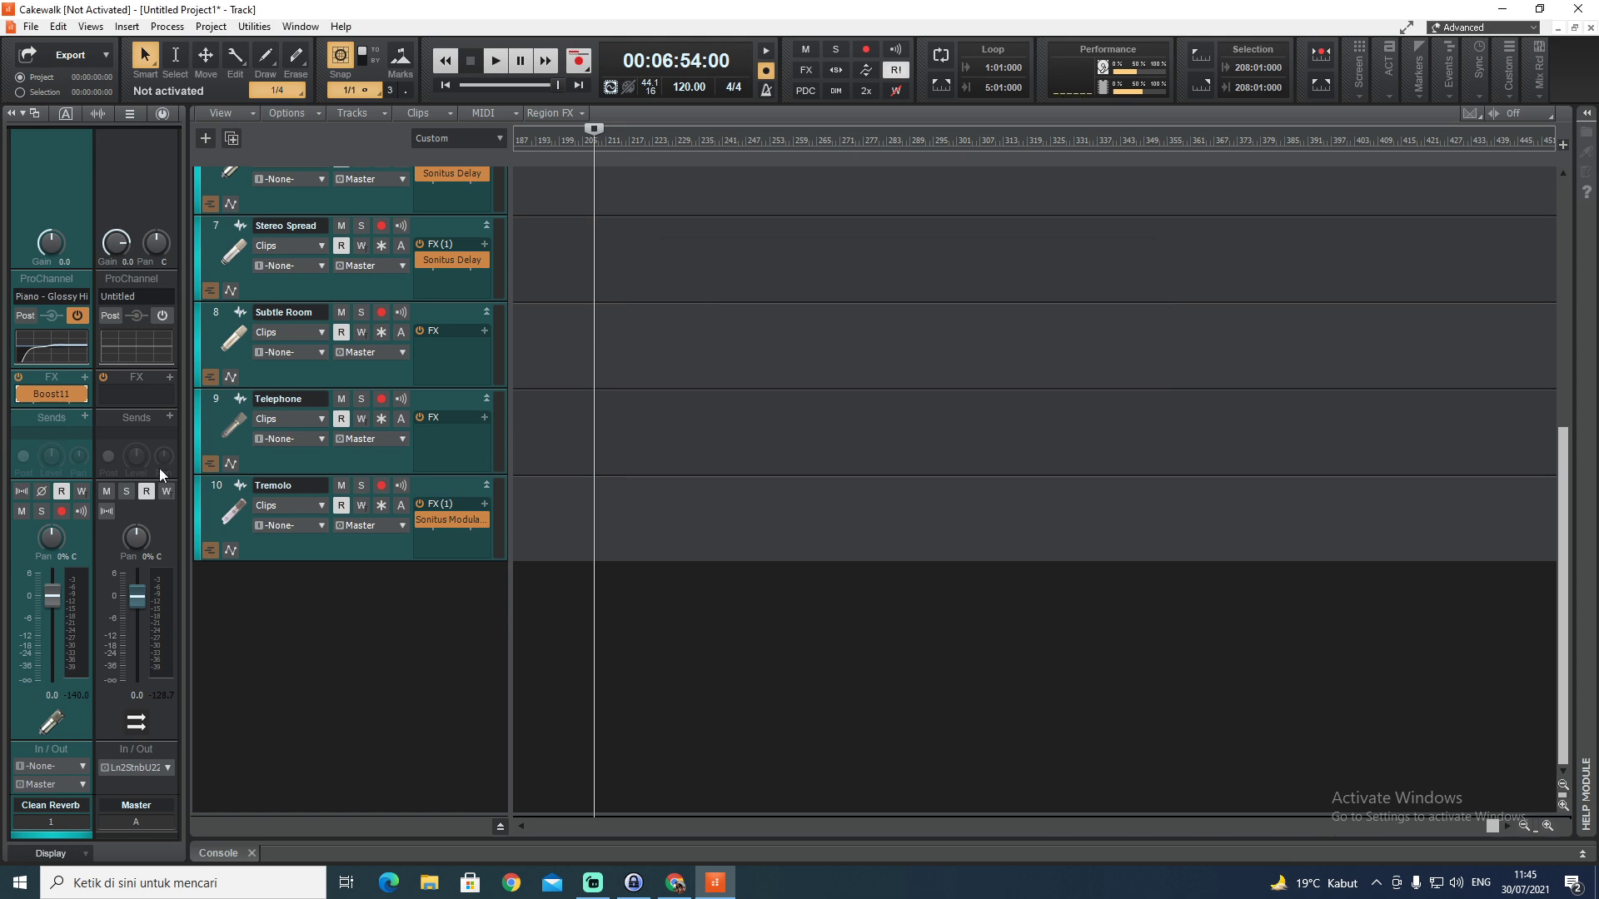
pyautogui.rightClick(75, 395)
pyautogui.click(74, 414)
# Add a send from the Clean Reverb track to a new aux track
pyautogui.click(86, 417)
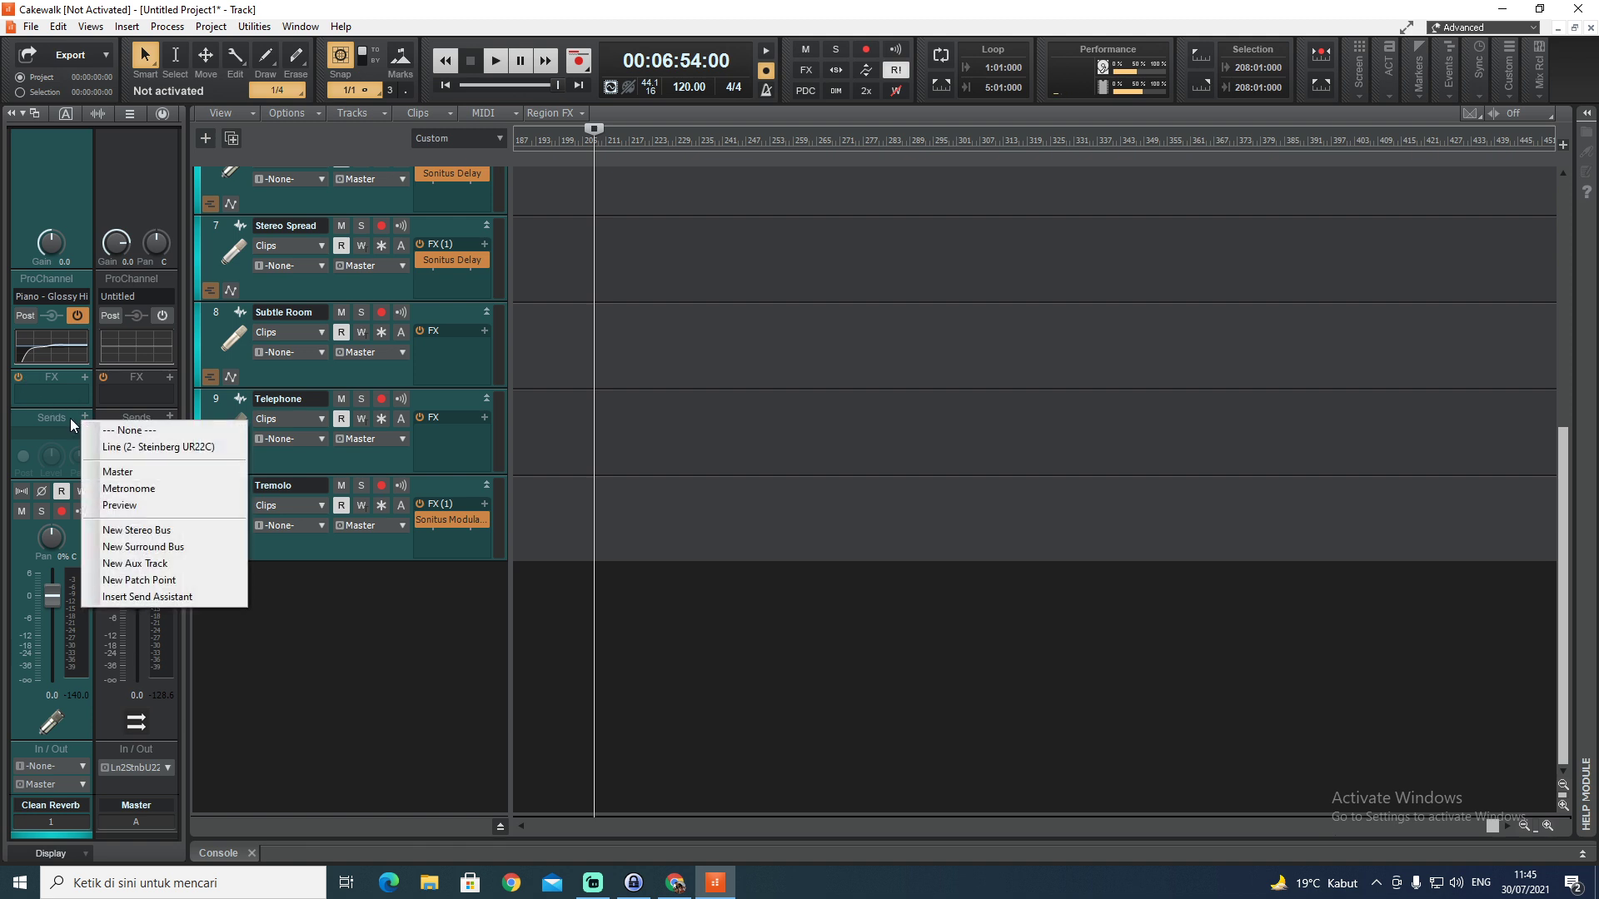
pyautogui.click(180, 566)
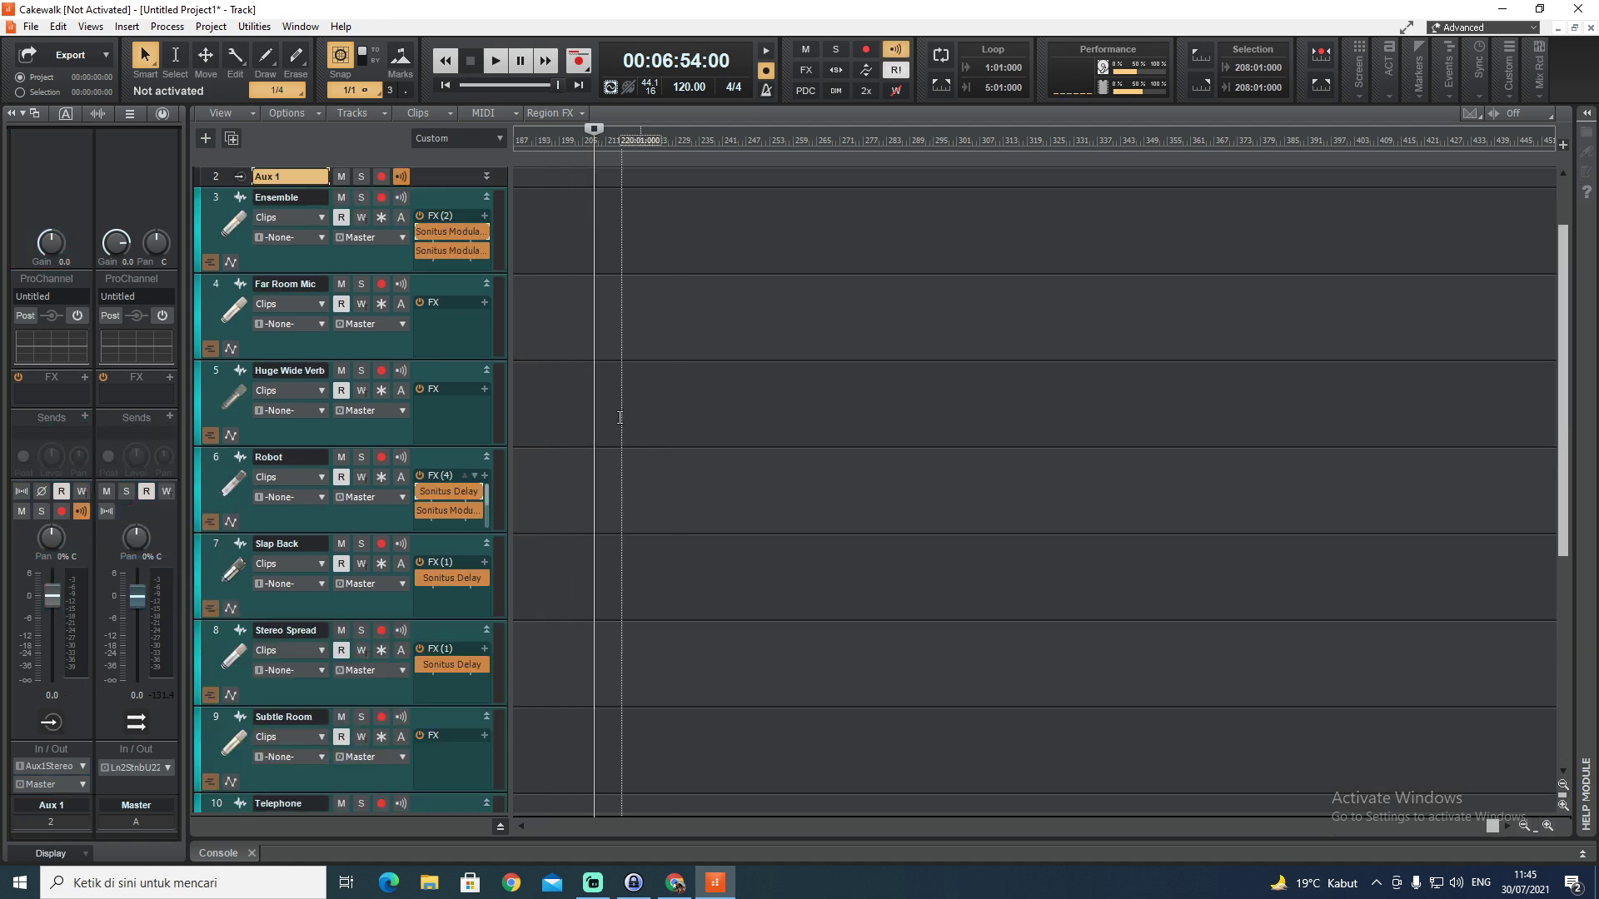
# Rename the Ensemble track as REVERB BANJIR
pyautogui.doubleClick(293, 198)
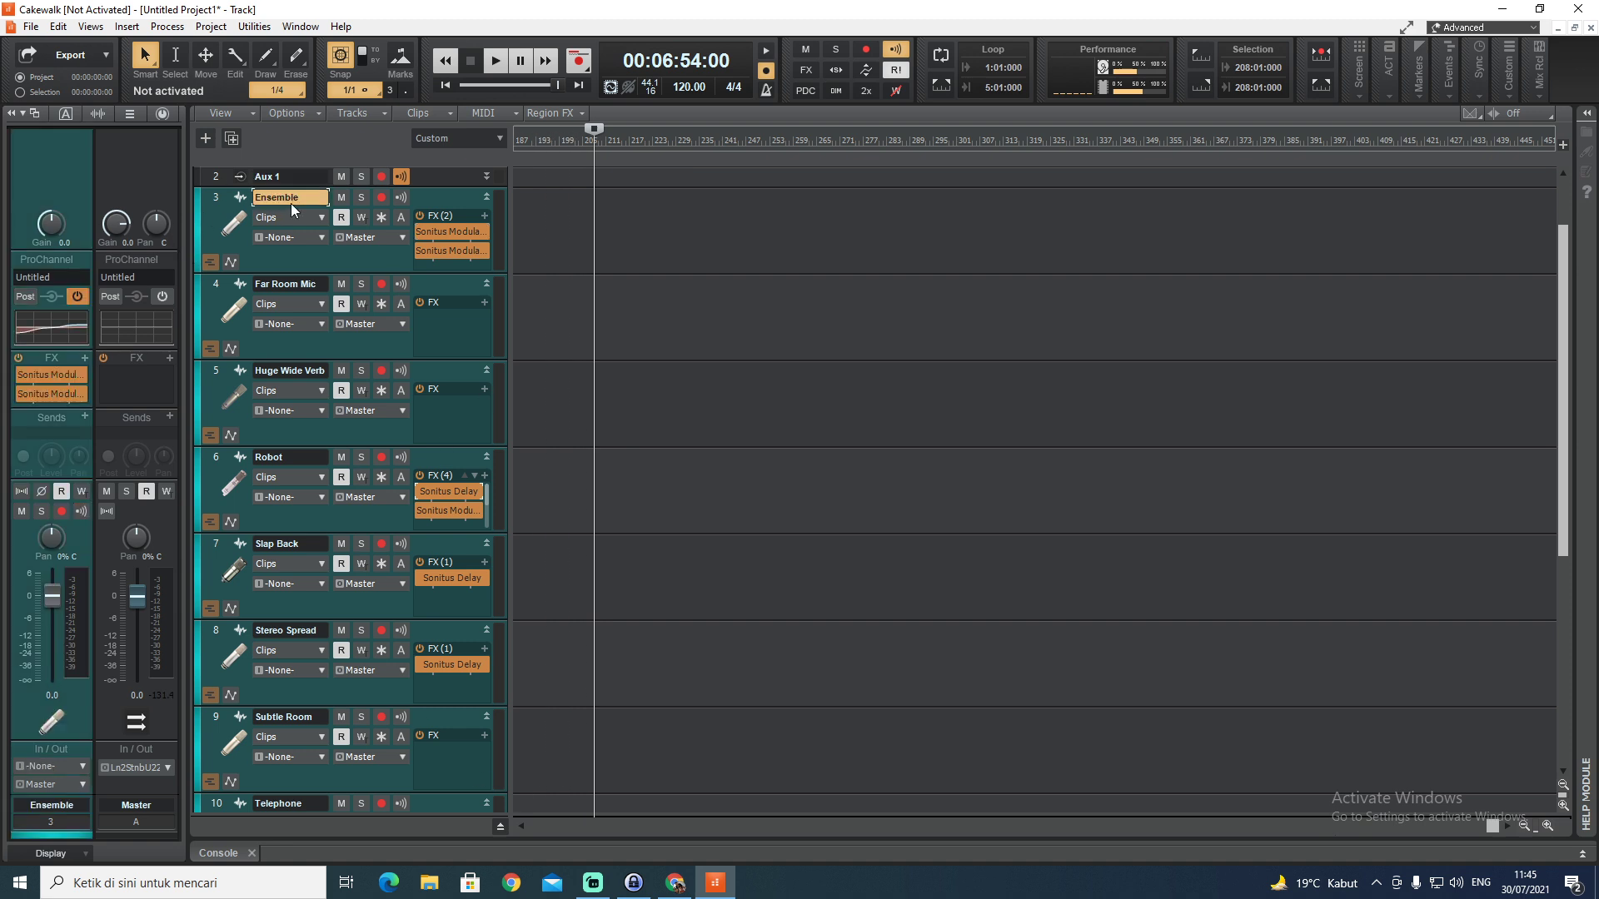
pyautogui.write('REVERB BANJIR')
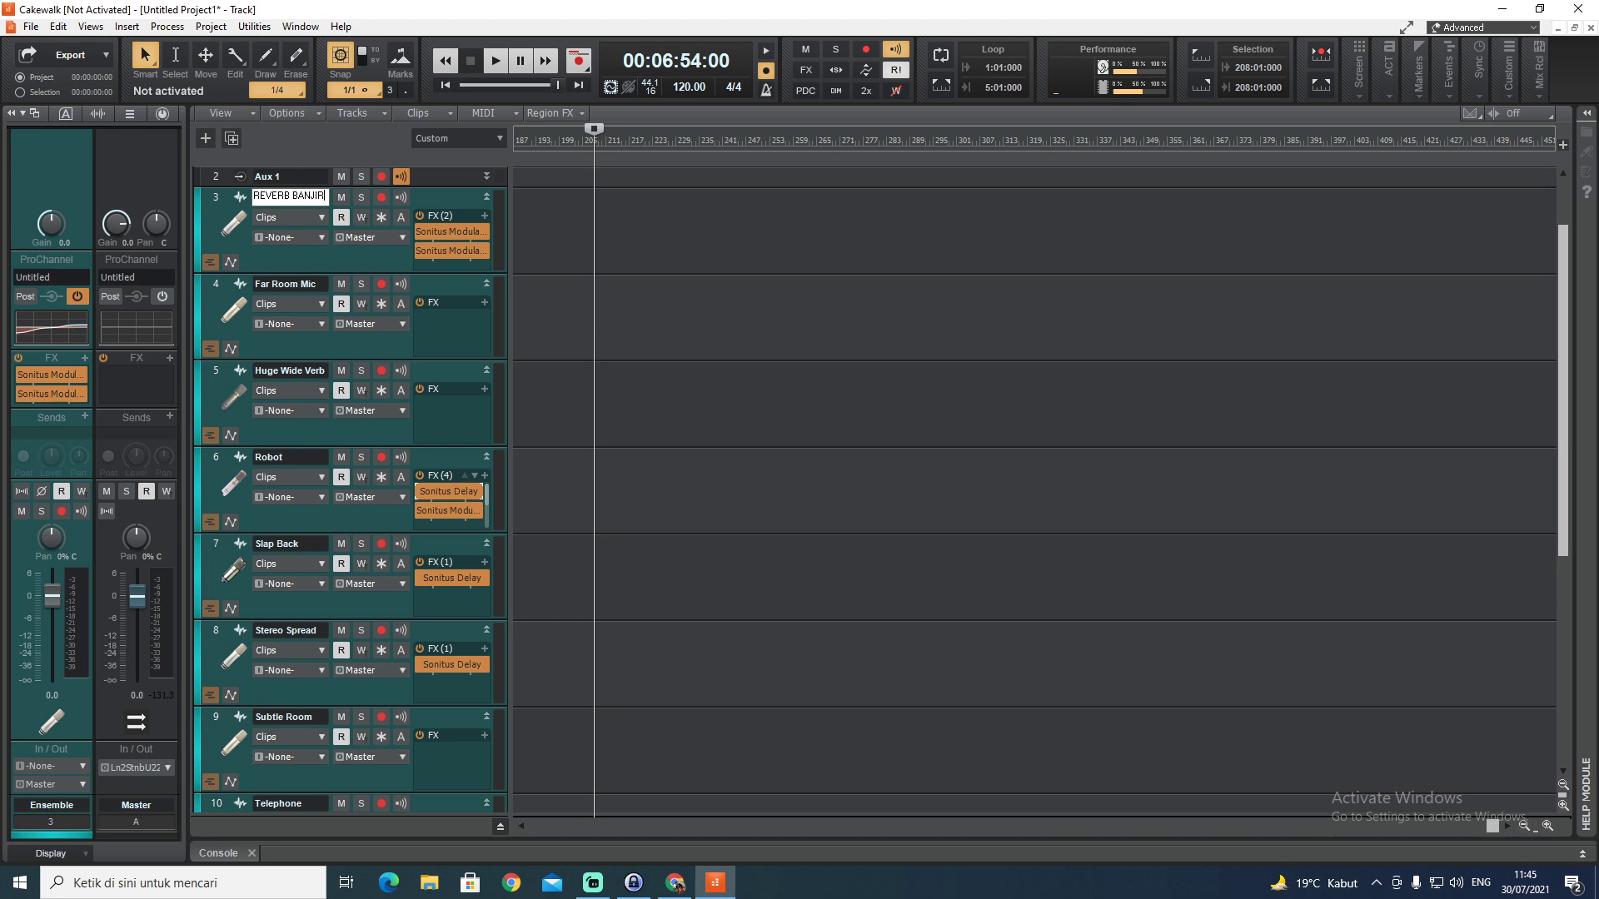
pyautogui.press('Return')
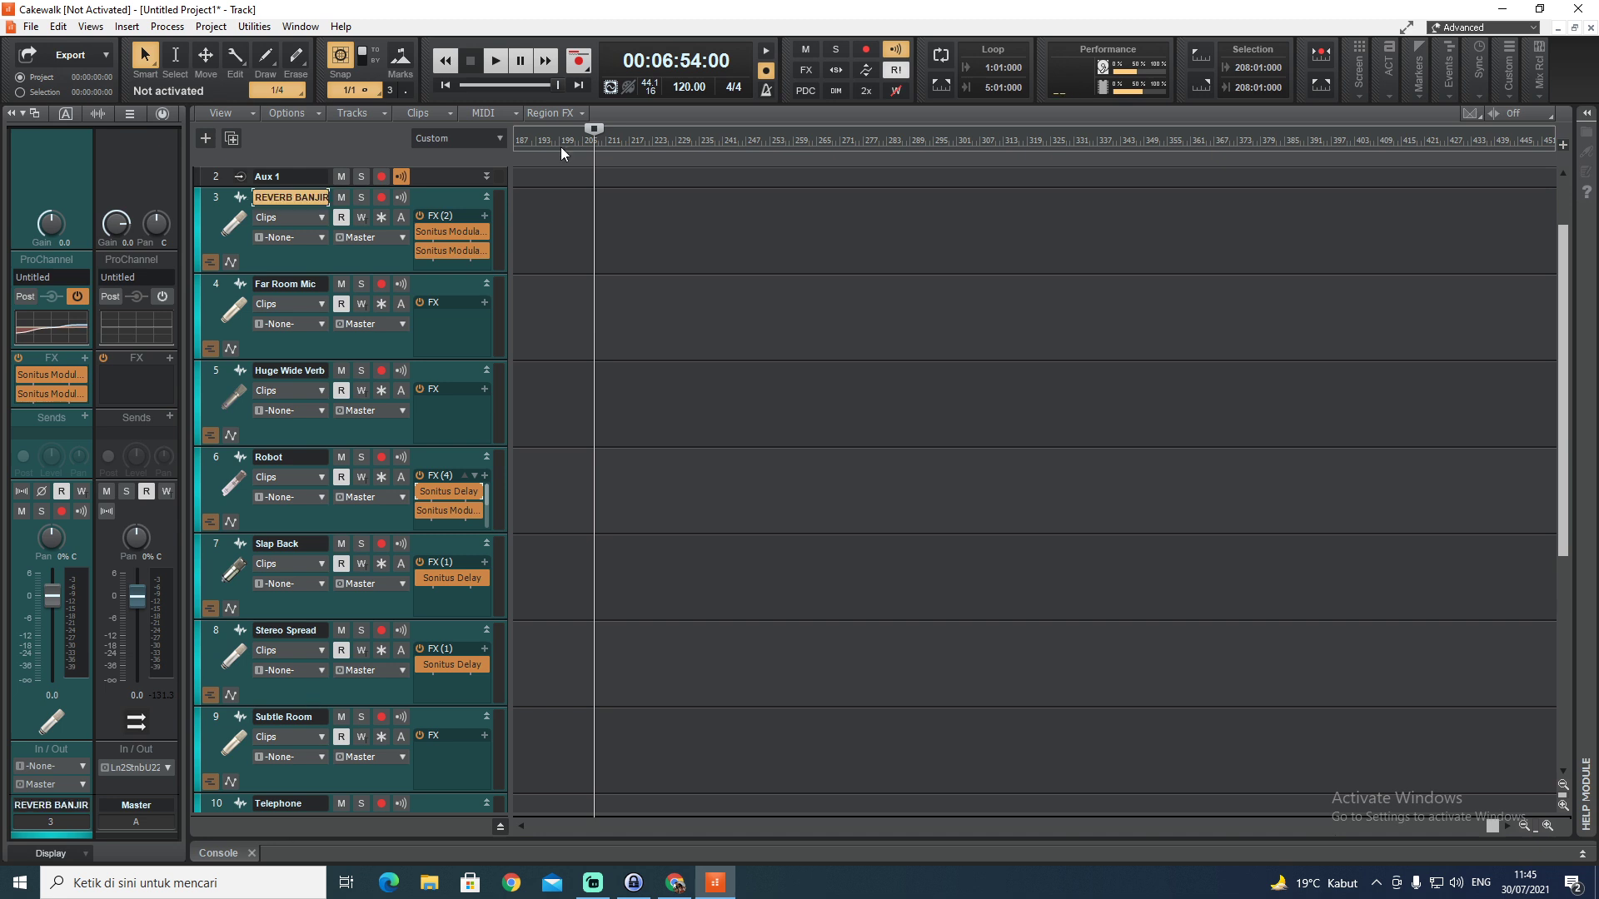
# Delete both Sonitus Modulator effects from the REVERB BANJIR track's FX rack
pyautogui.rightClick(474, 245)
pyautogui.click(473, 252)
pyautogui.rightClick(483, 234)
pyautogui.click(481, 251)
# Insert the BREVERB 2 Cakewalk reverb in the REVERB BANJIR track's FX rack
pyautogui.rightClick(481, 229)
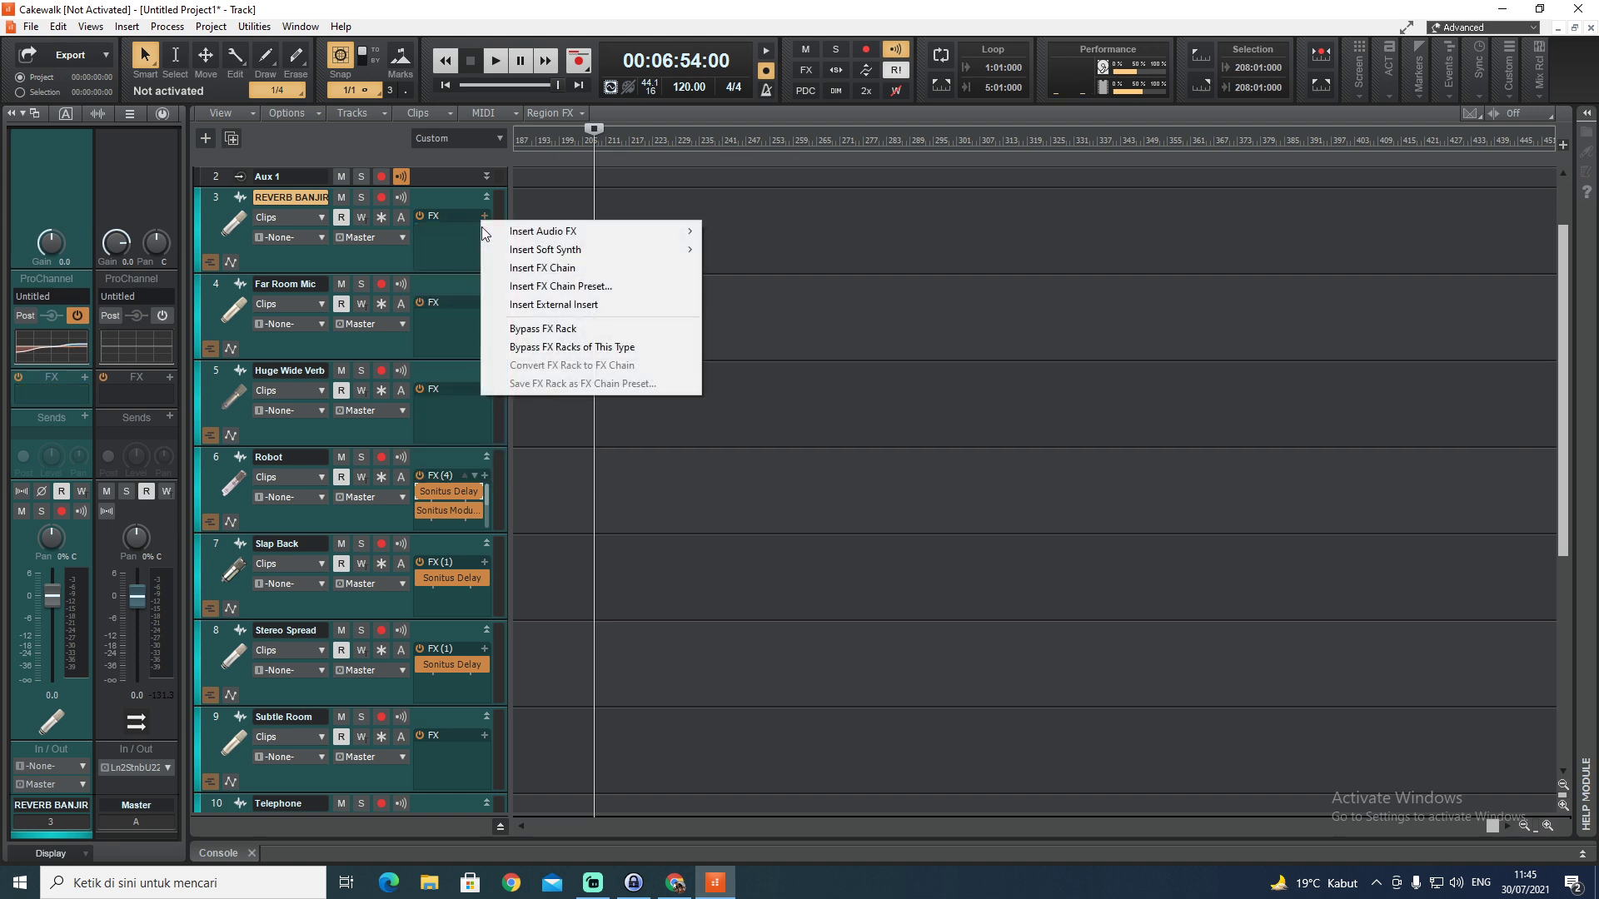
pyautogui.moveTo(618, 235)
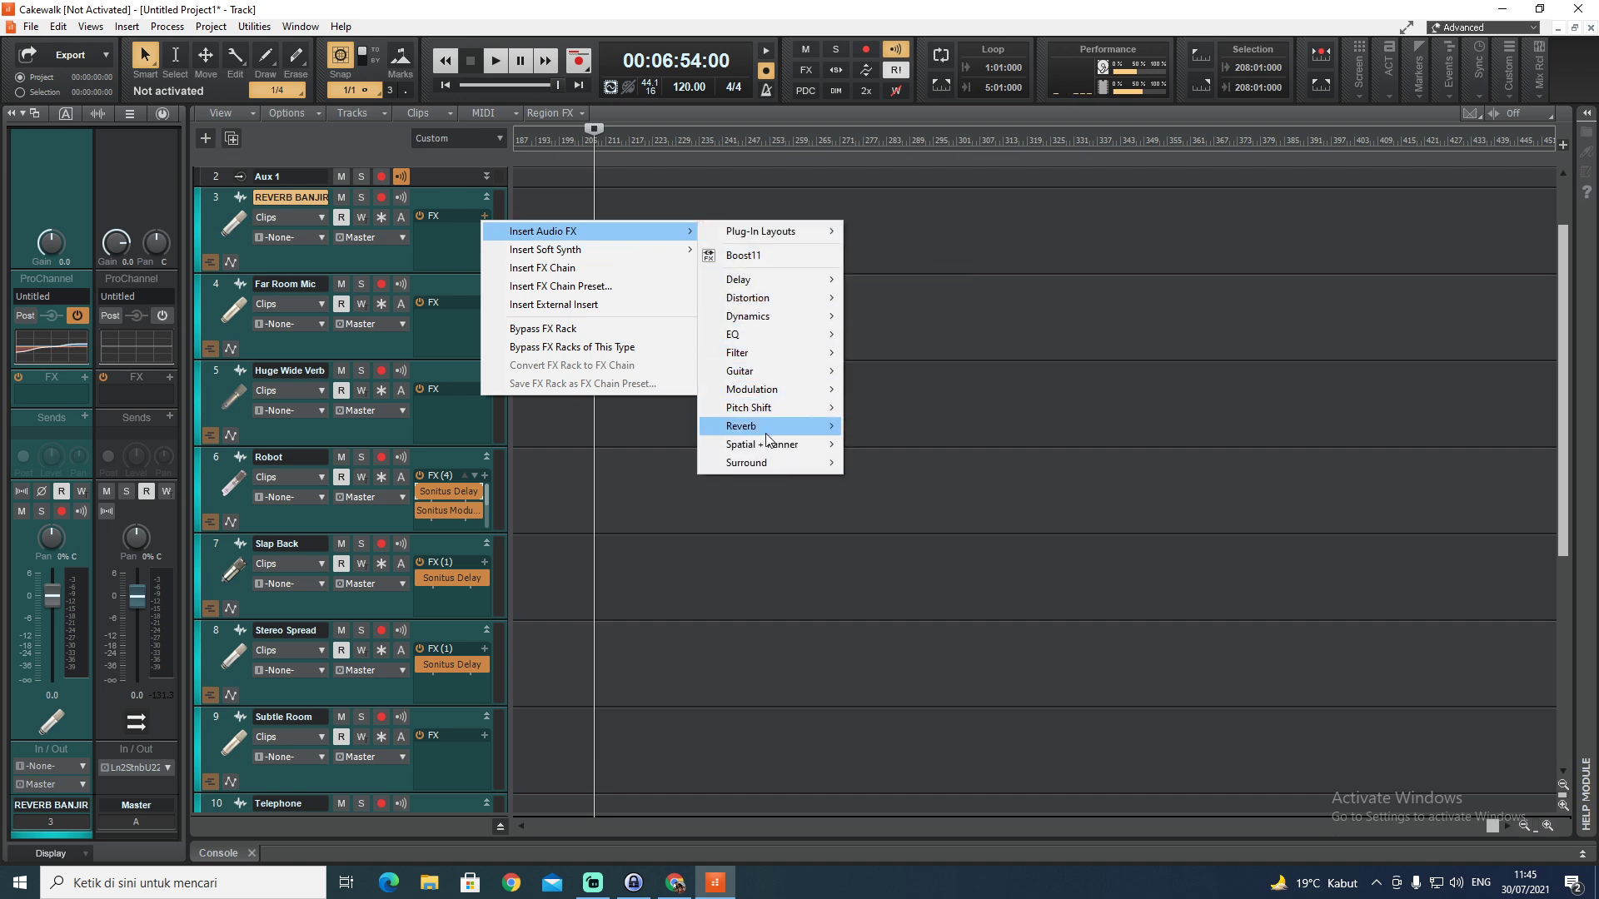
pyautogui.moveTo(767, 428)
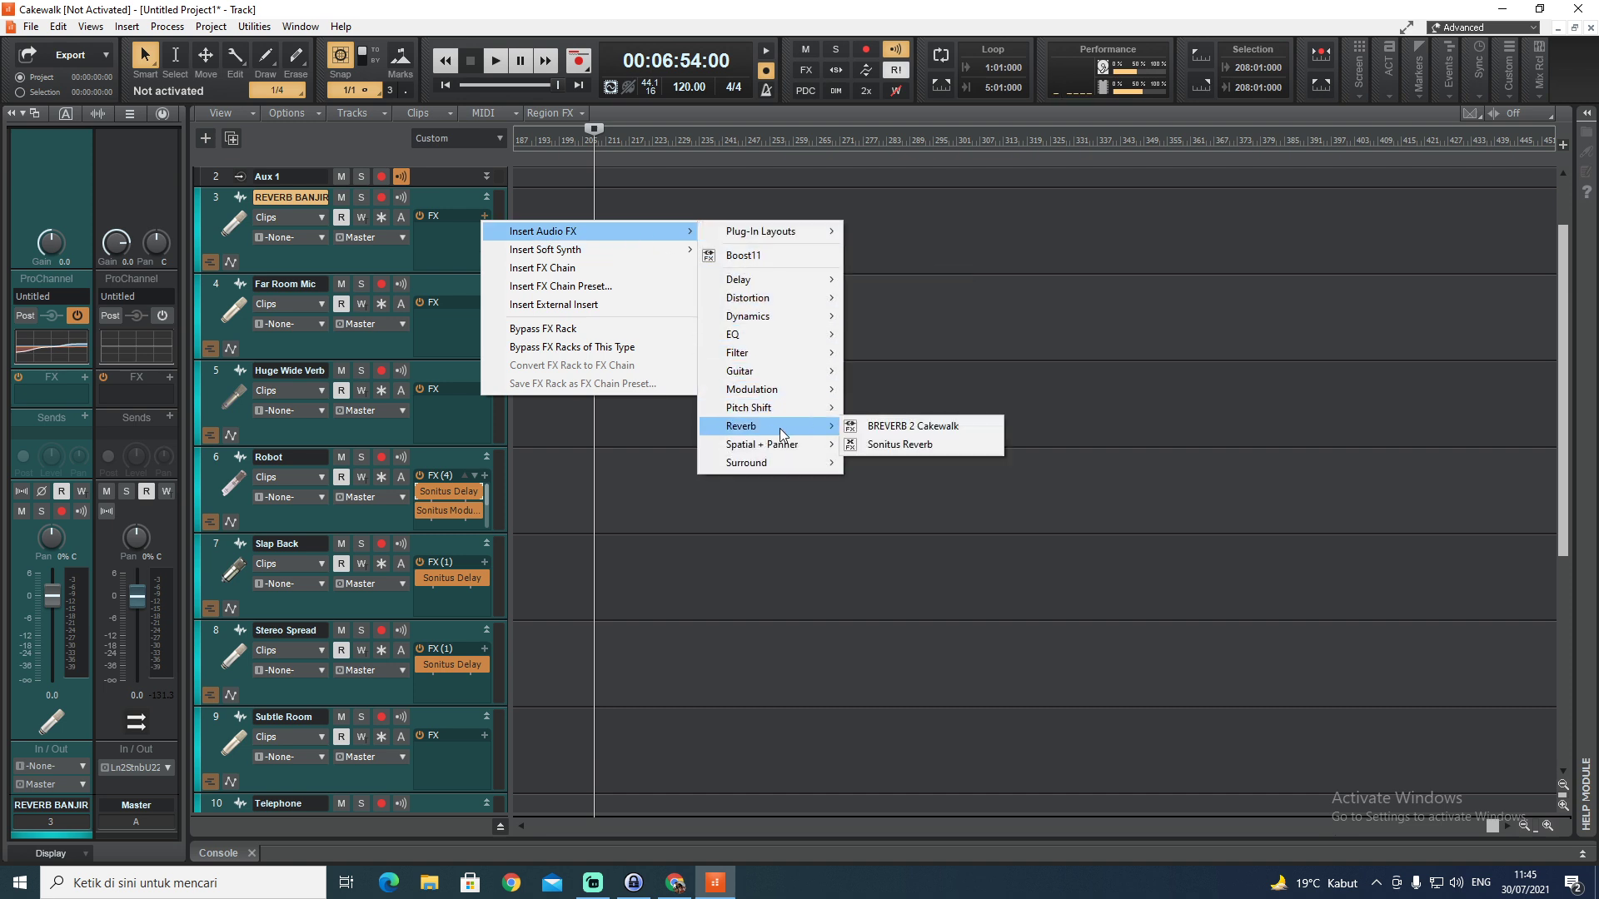
pyautogui.click(932, 429)
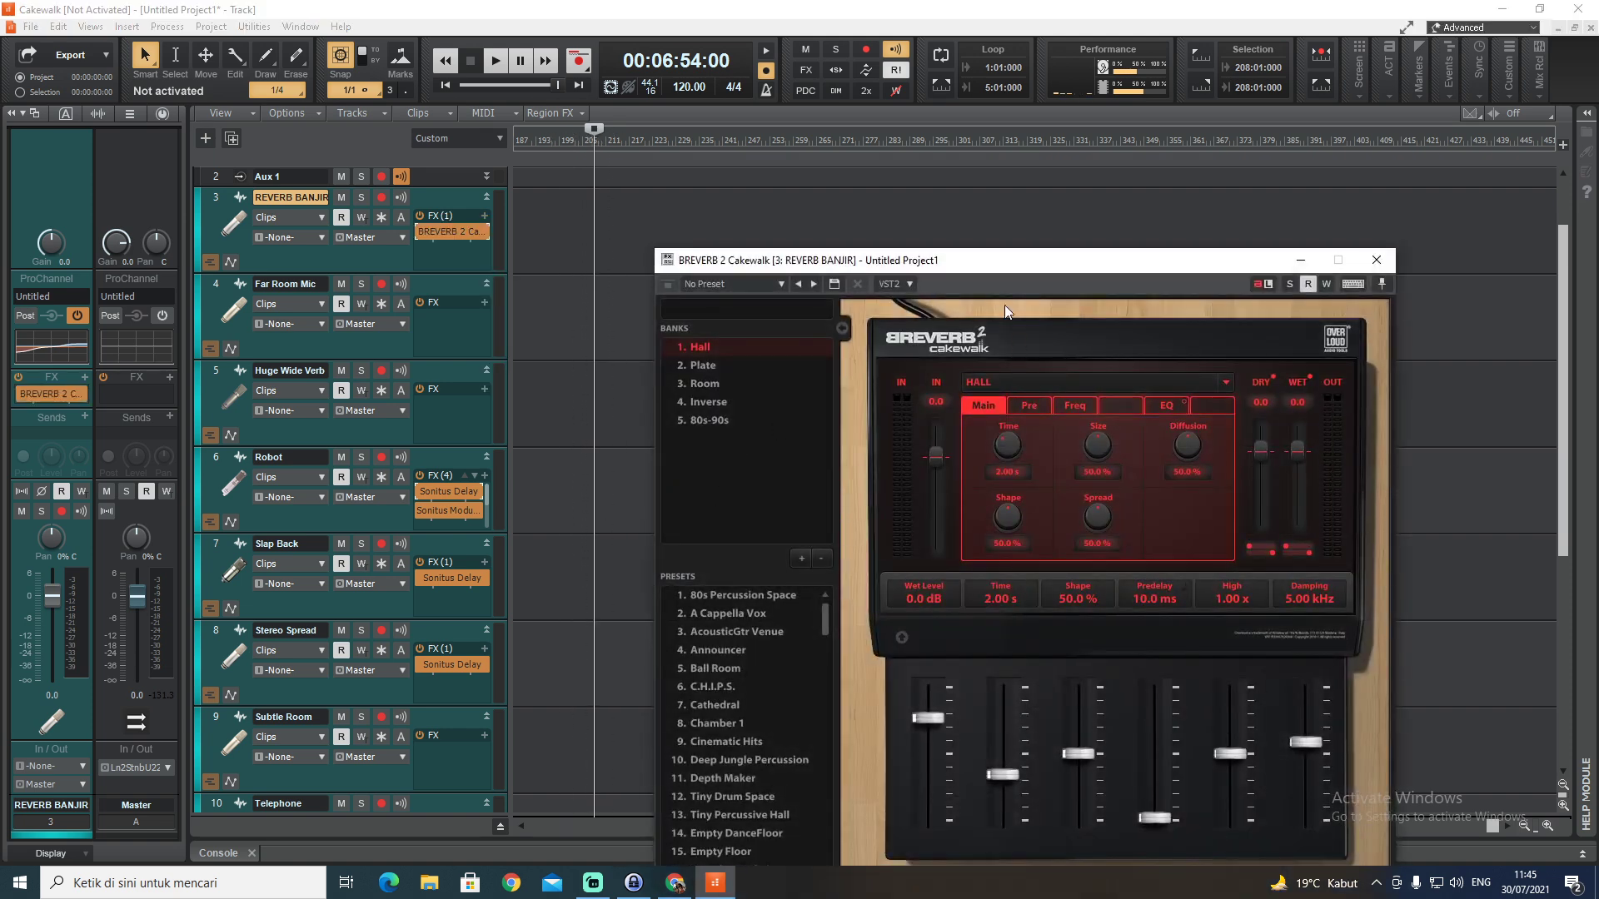
# Examine the presets in BREVERB 2's 80s-90s, Hall and Plate banks, and close the plug-in window
pyautogui.moveTo(984, 270); pyautogui.dragTo(917, 136)
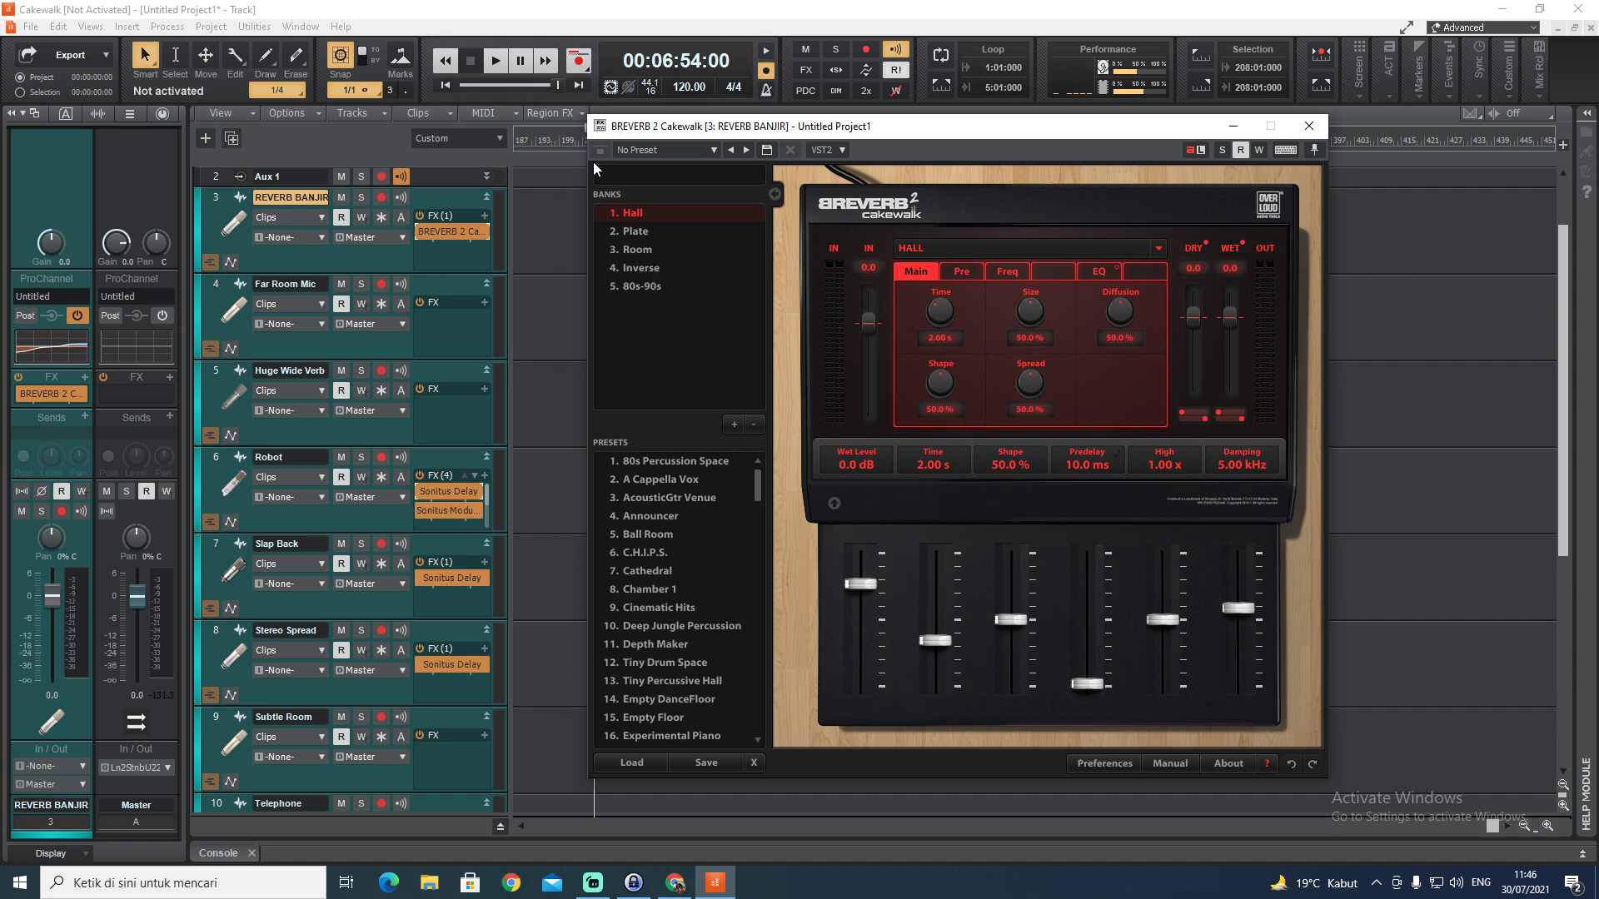
pyautogui.click(616, 286)
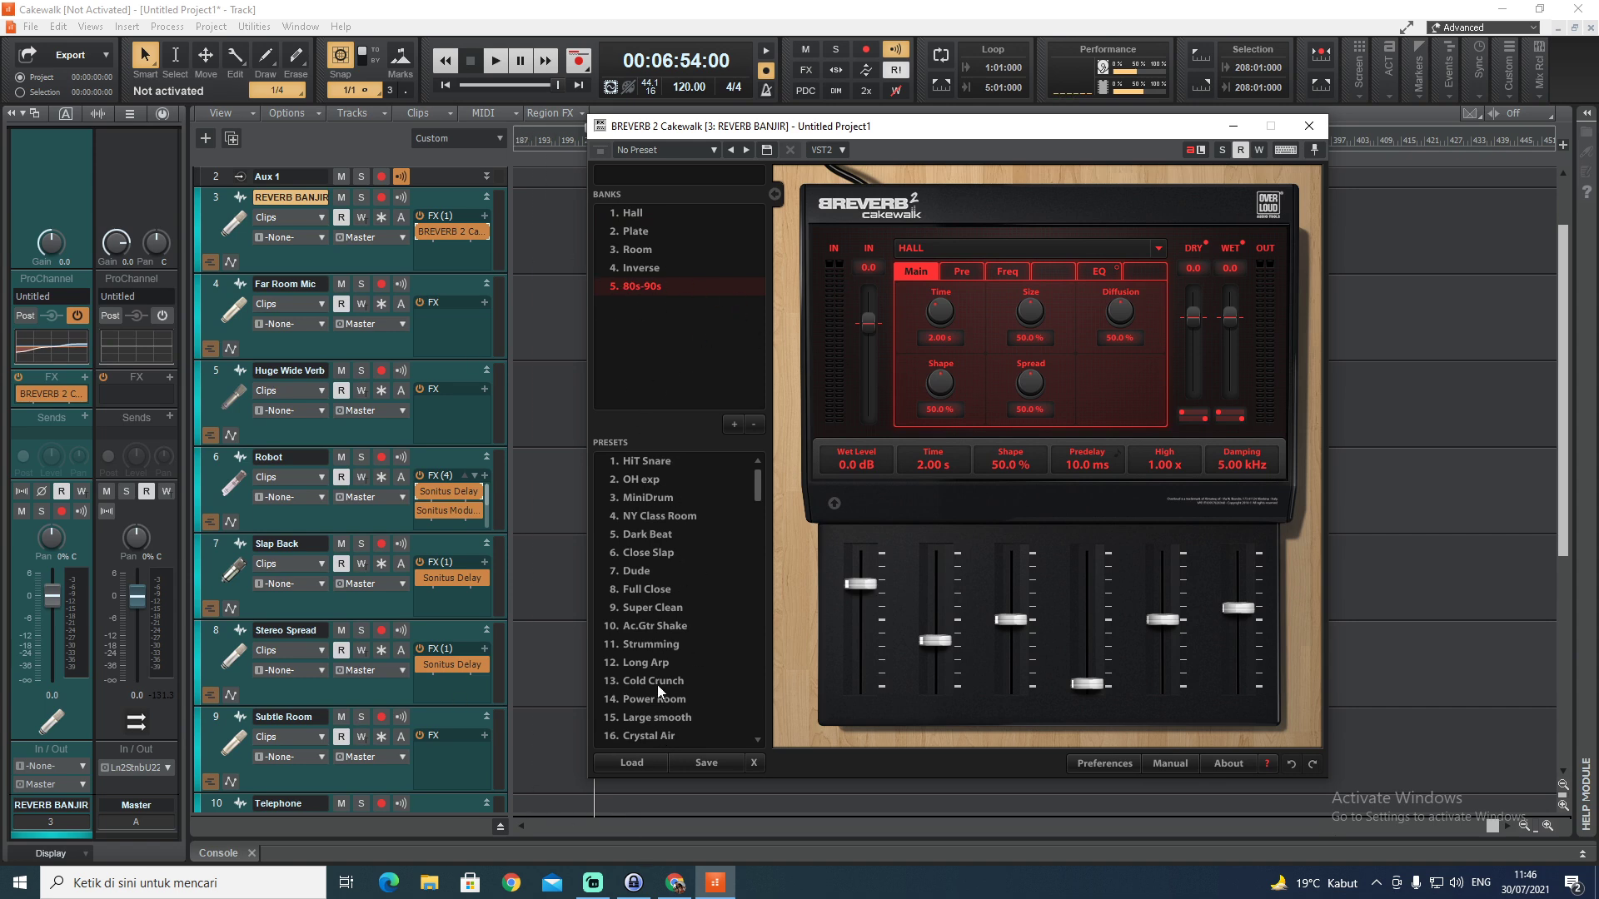
pyautogui.click(640, 214)
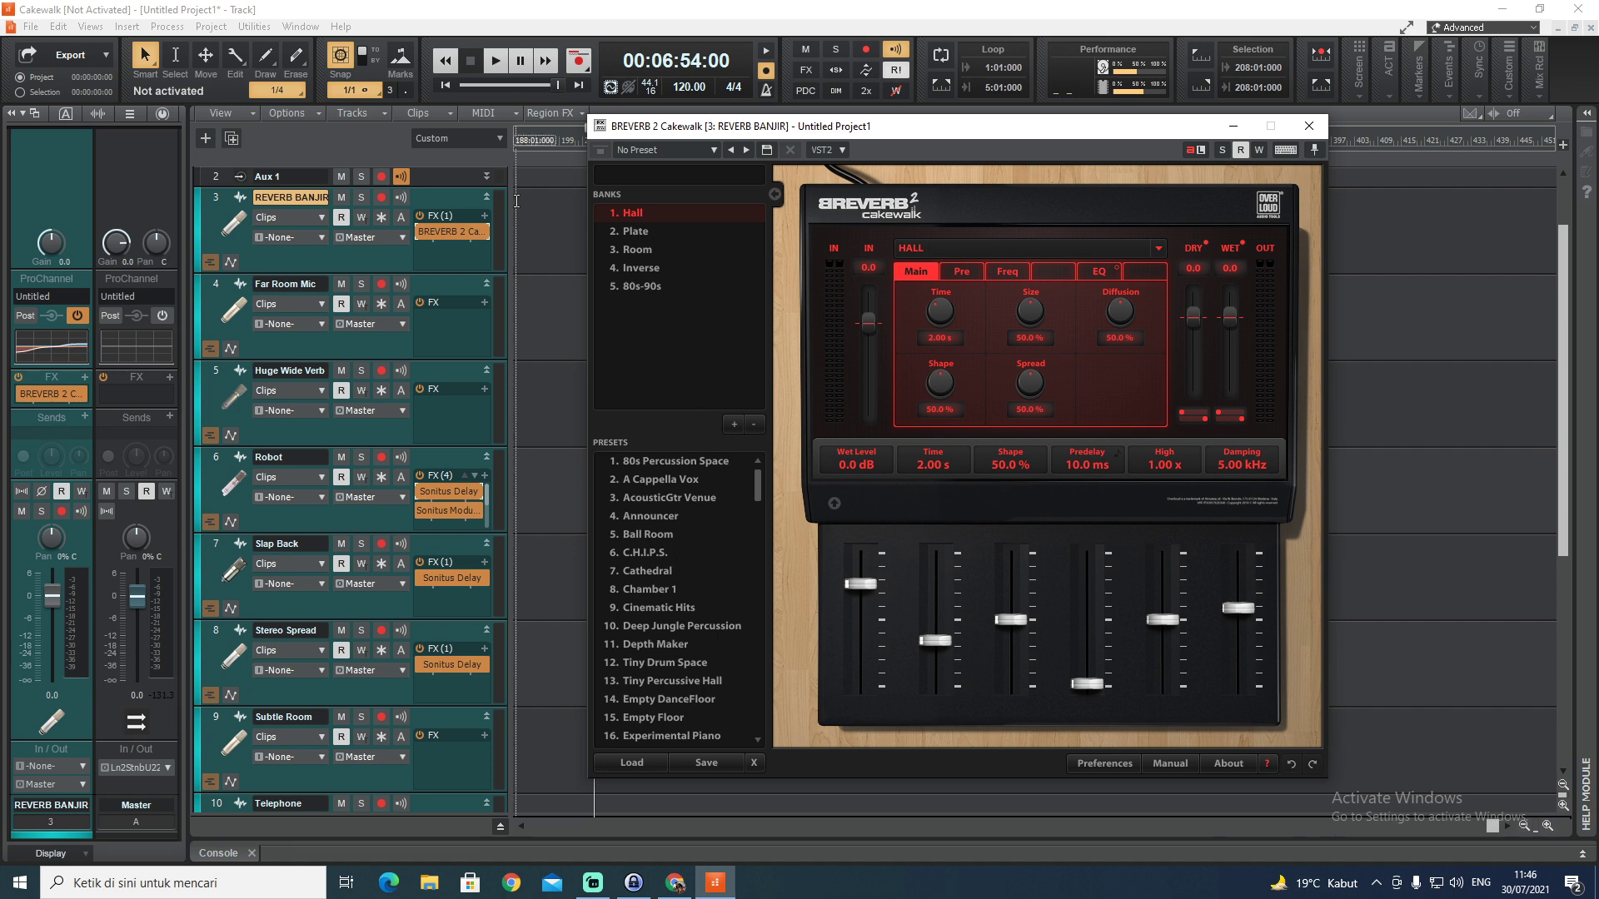
pyautogui.click(647, 233)
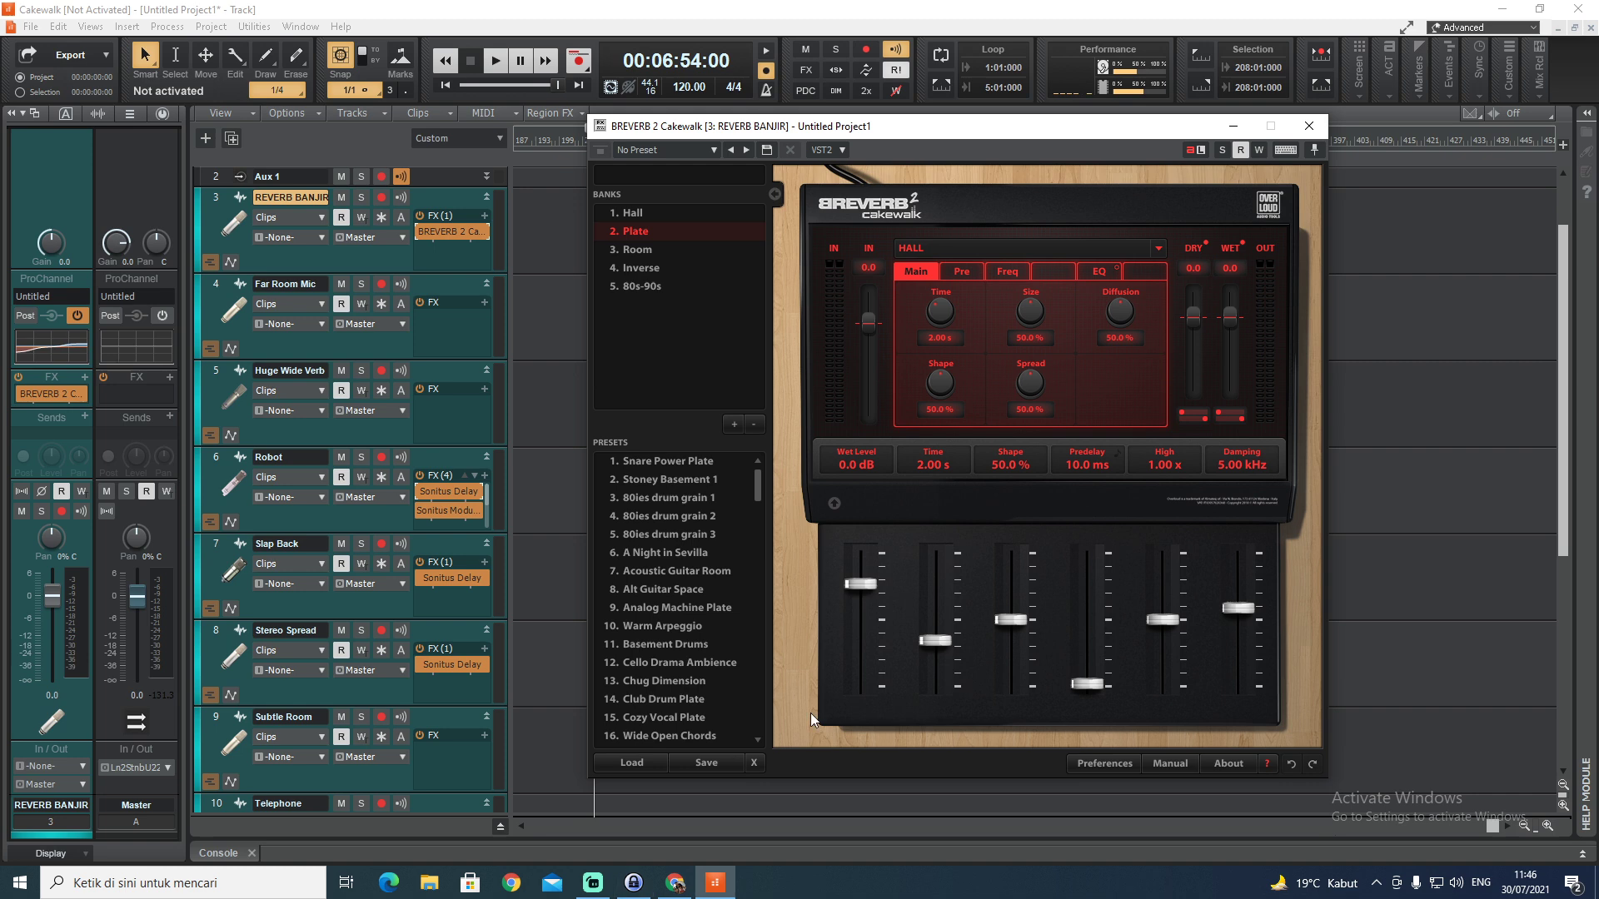
pyautogui.click(1308, 126)
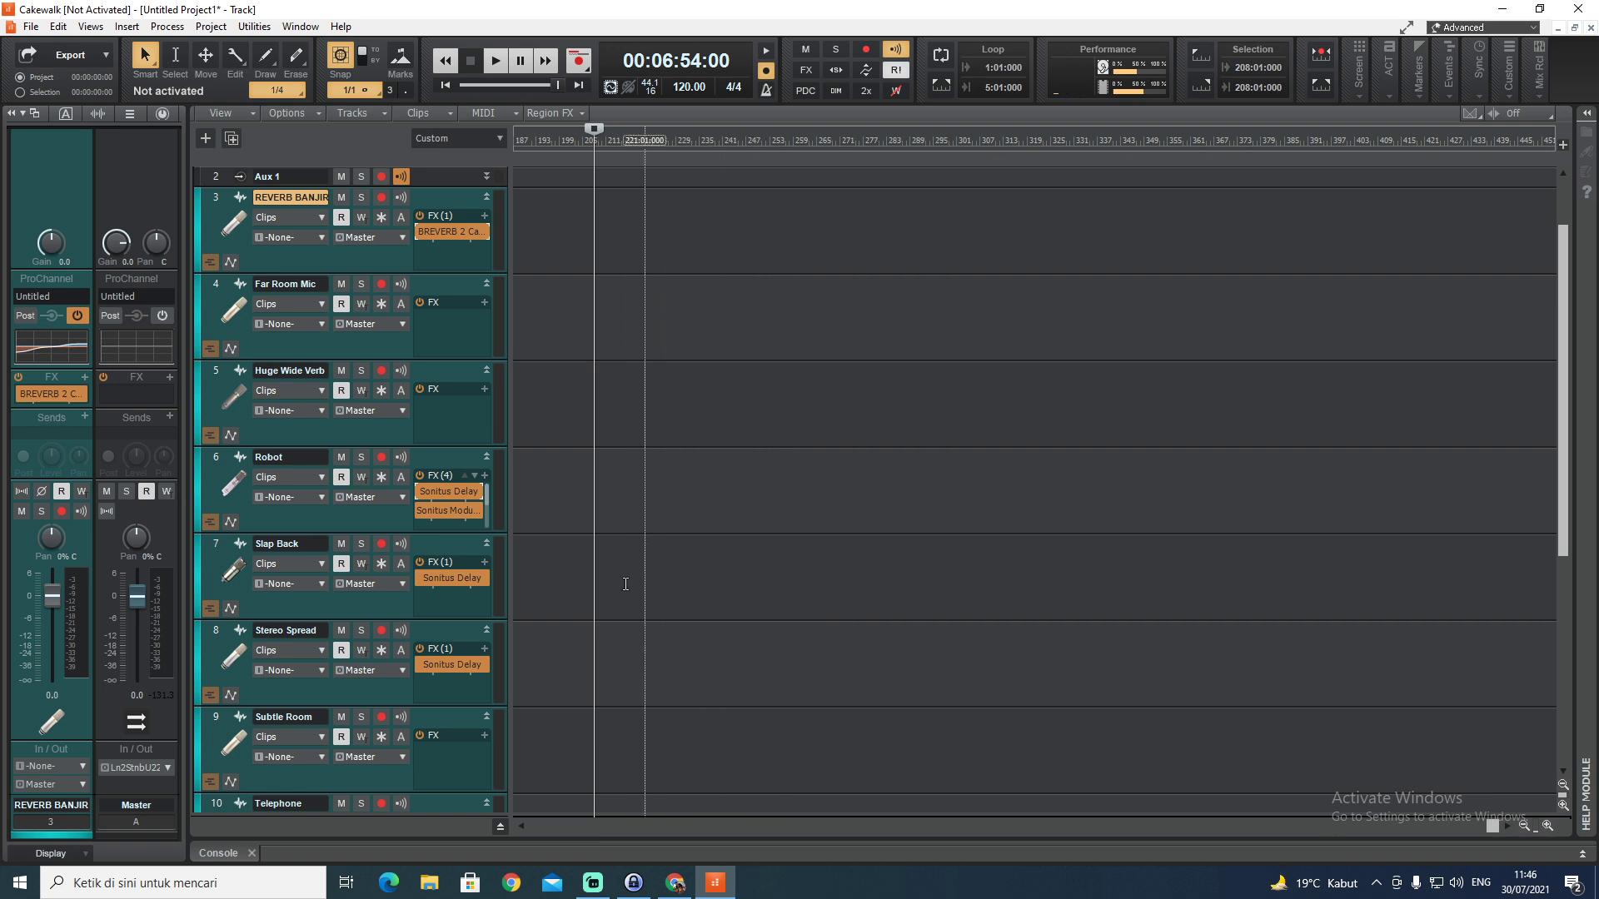
# Add a send from the REVERB BANJIR track to Aux 1
pyautogui.click(85, 413)
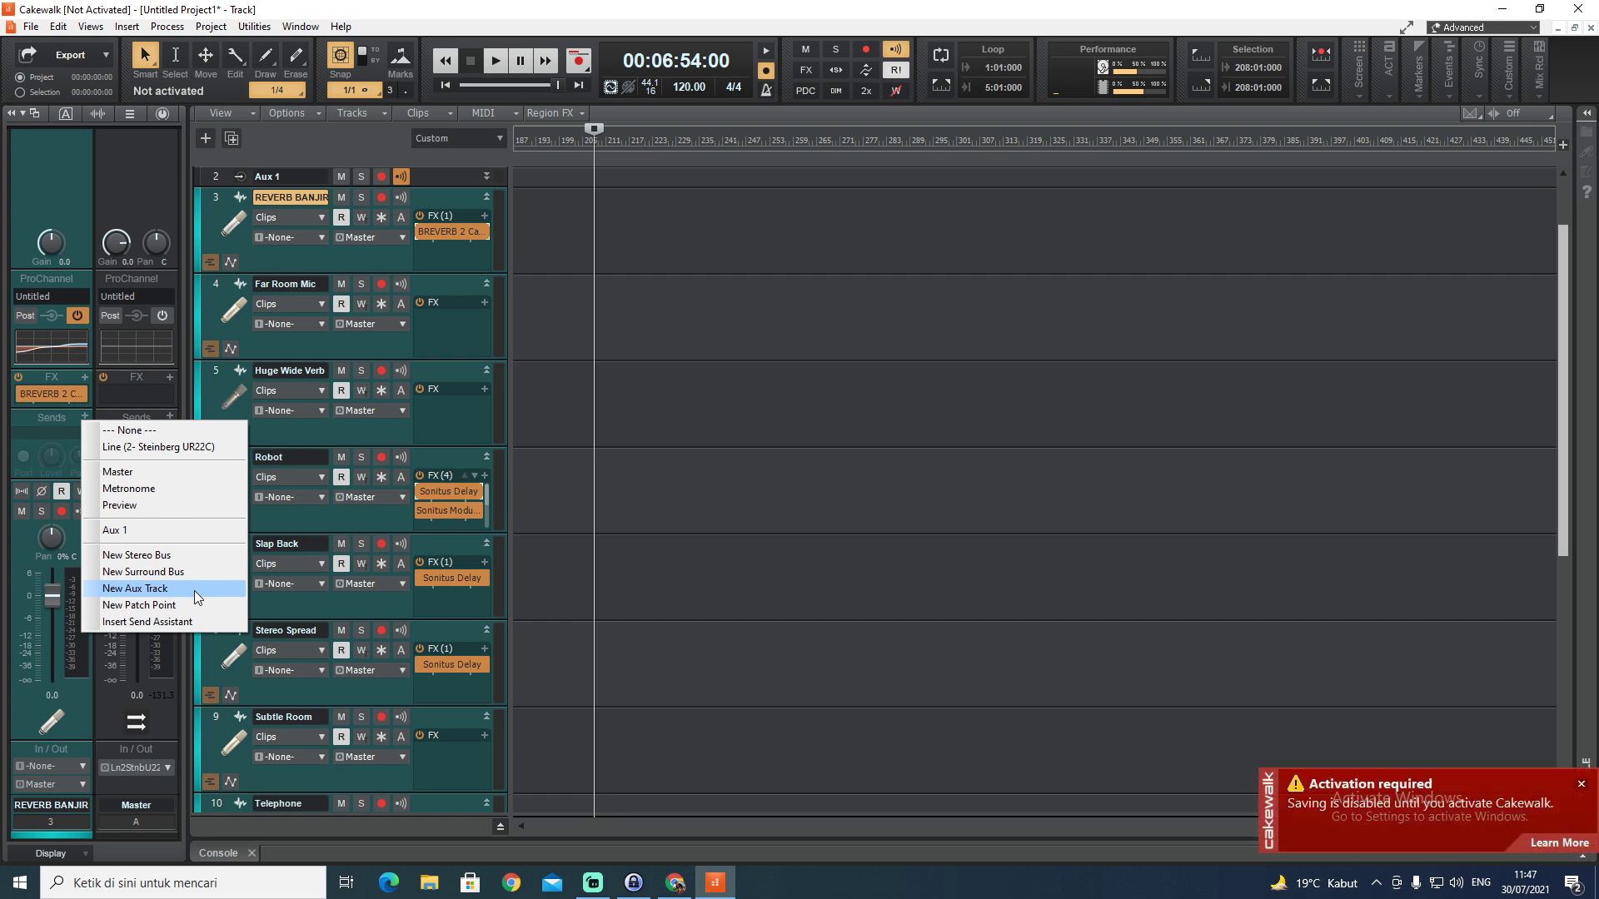
pyautogui.click(85, 377)
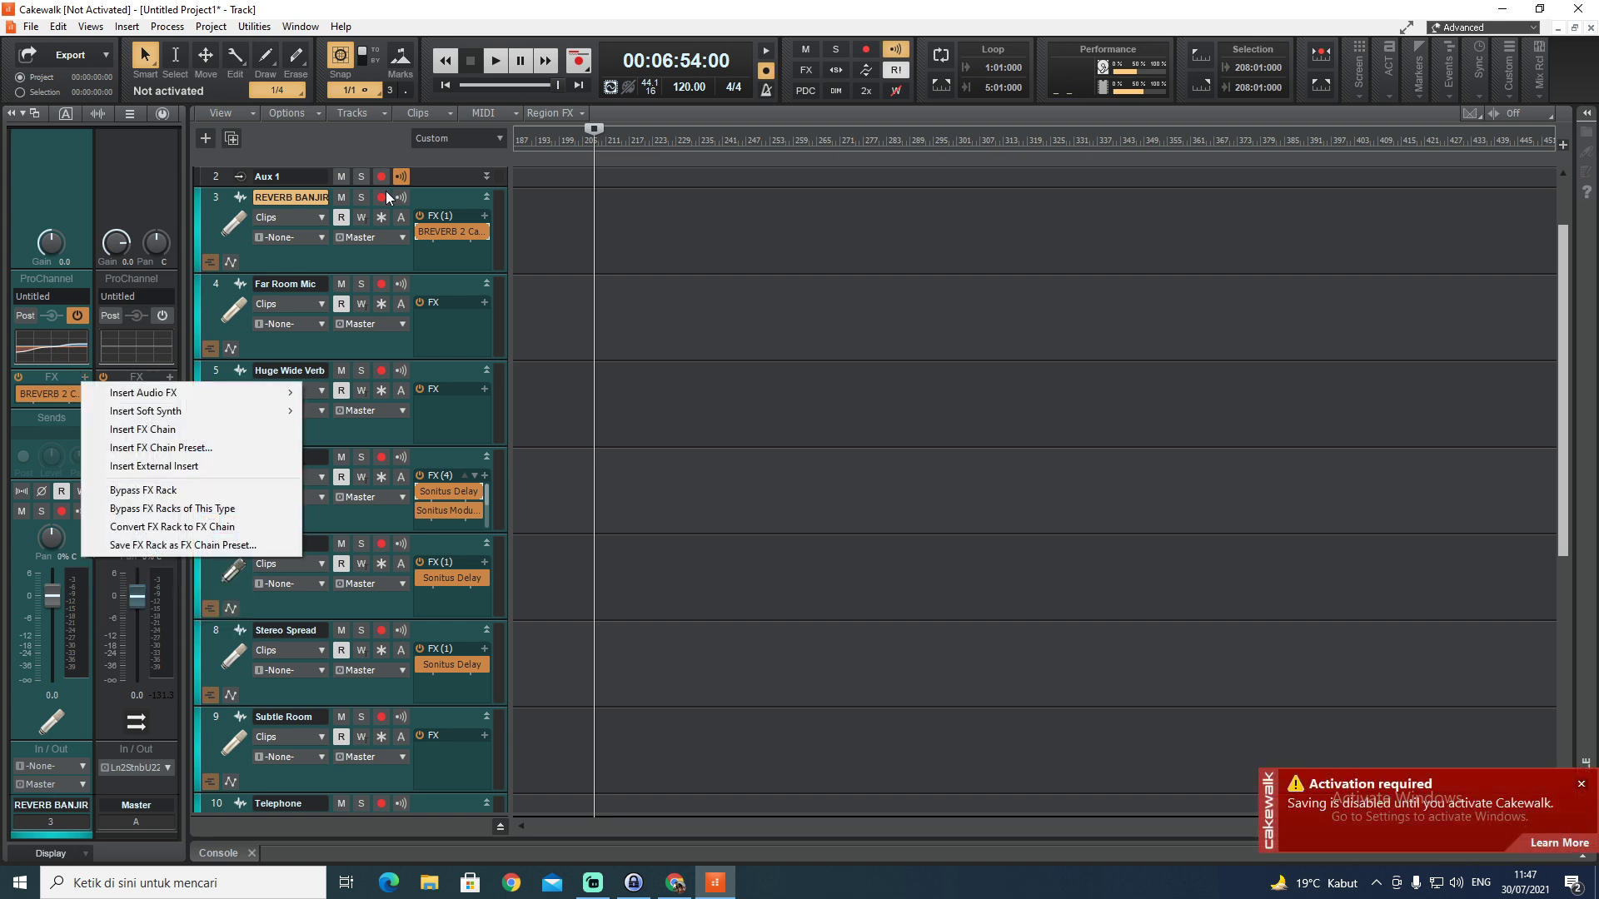
pyautogui.click(466, 273)
pyautogui.click(84, 417)
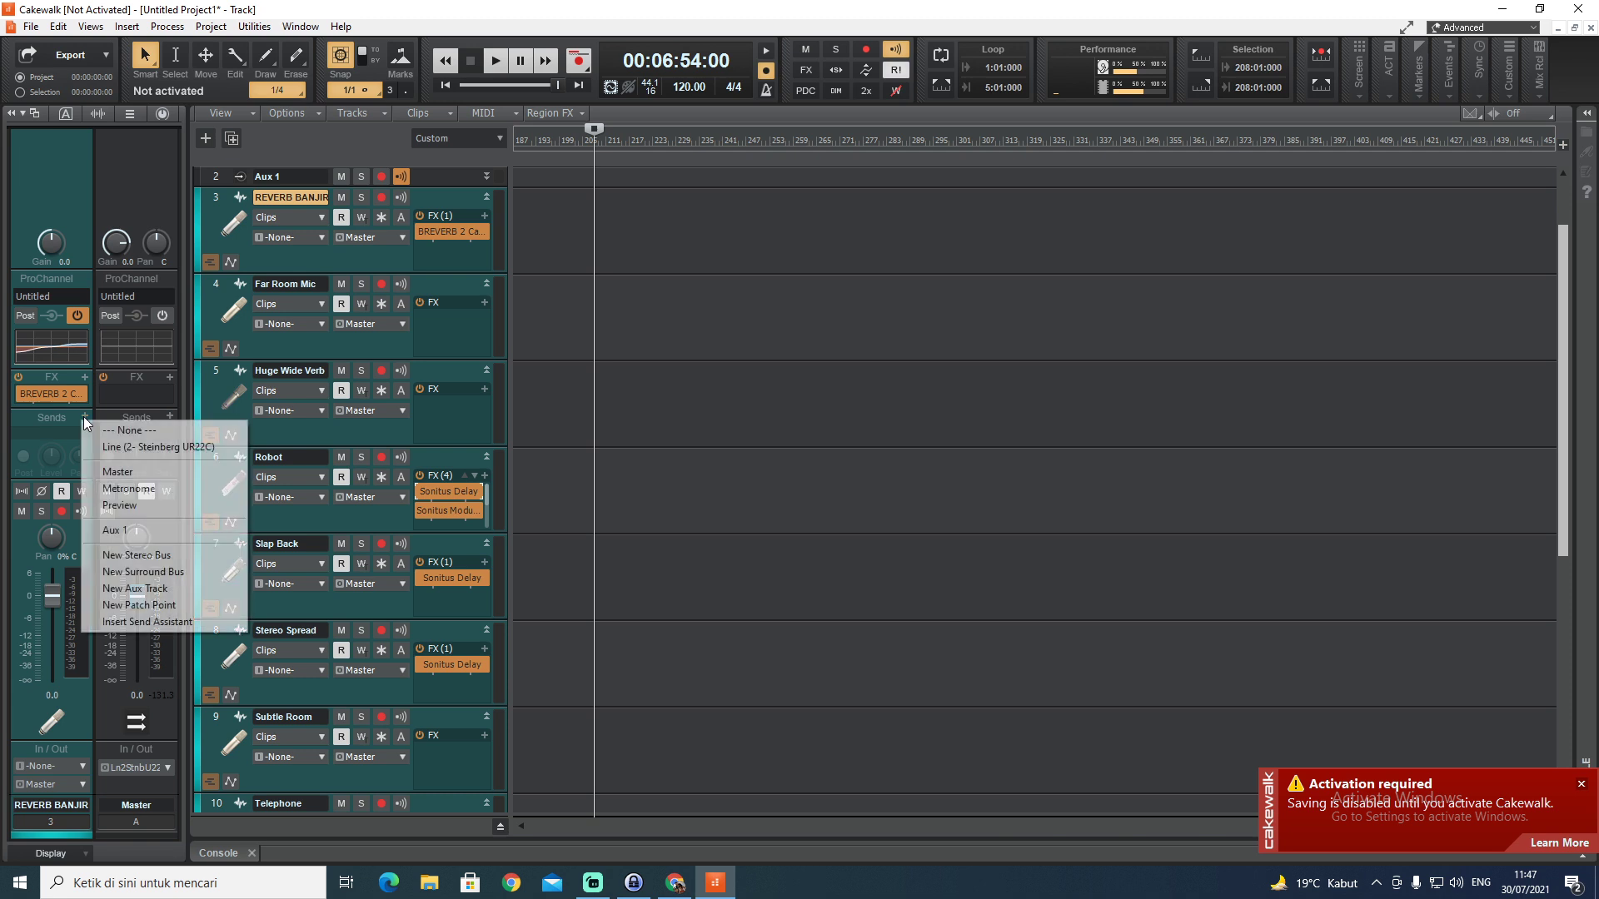
pyautogui.click(153, 534)
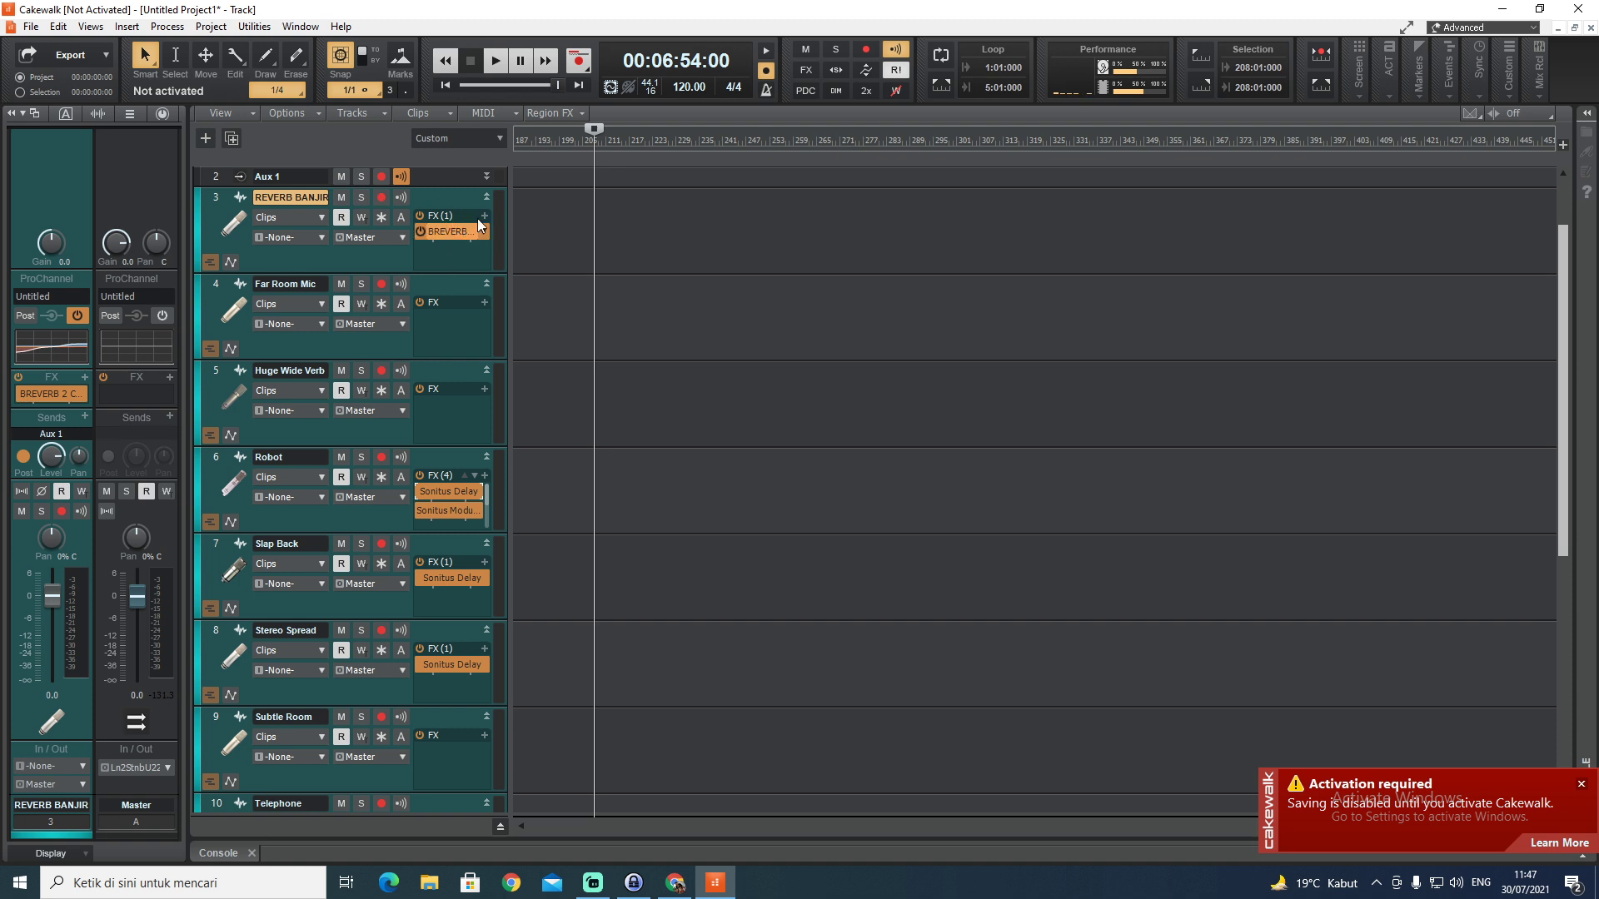
# Enlarge the Aux 1 track's height to reveal its controls, and rename the track as REVERB SEND
pyautogui.moveTo(439, 187); pyautogui.dragTo(439, 289)
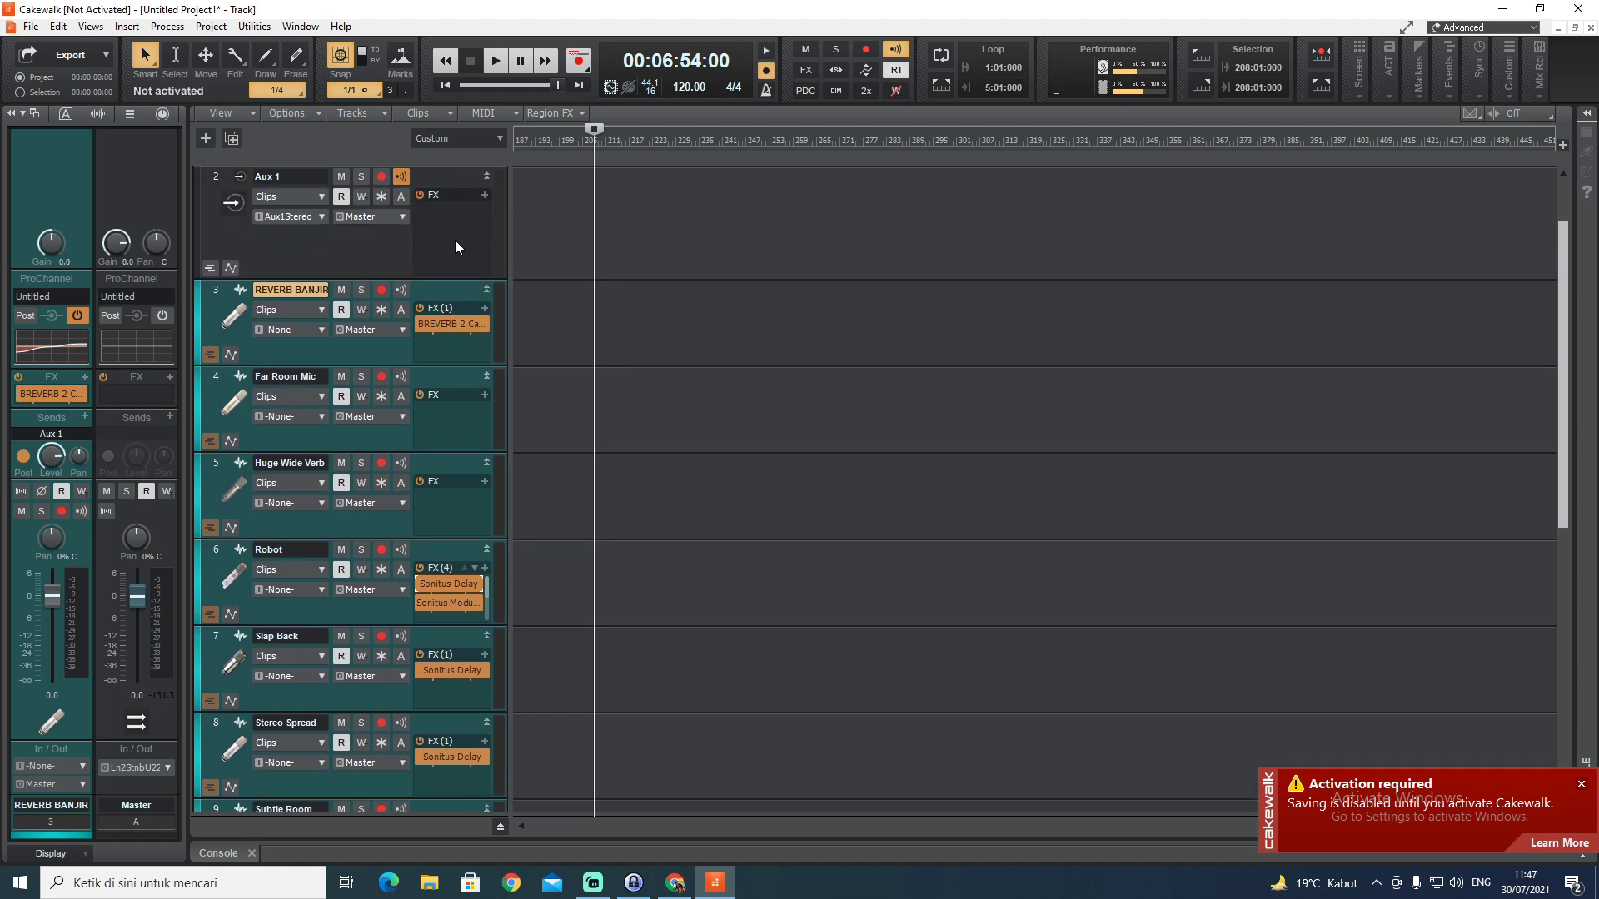
pyautogui.doubleClick(277, 177)
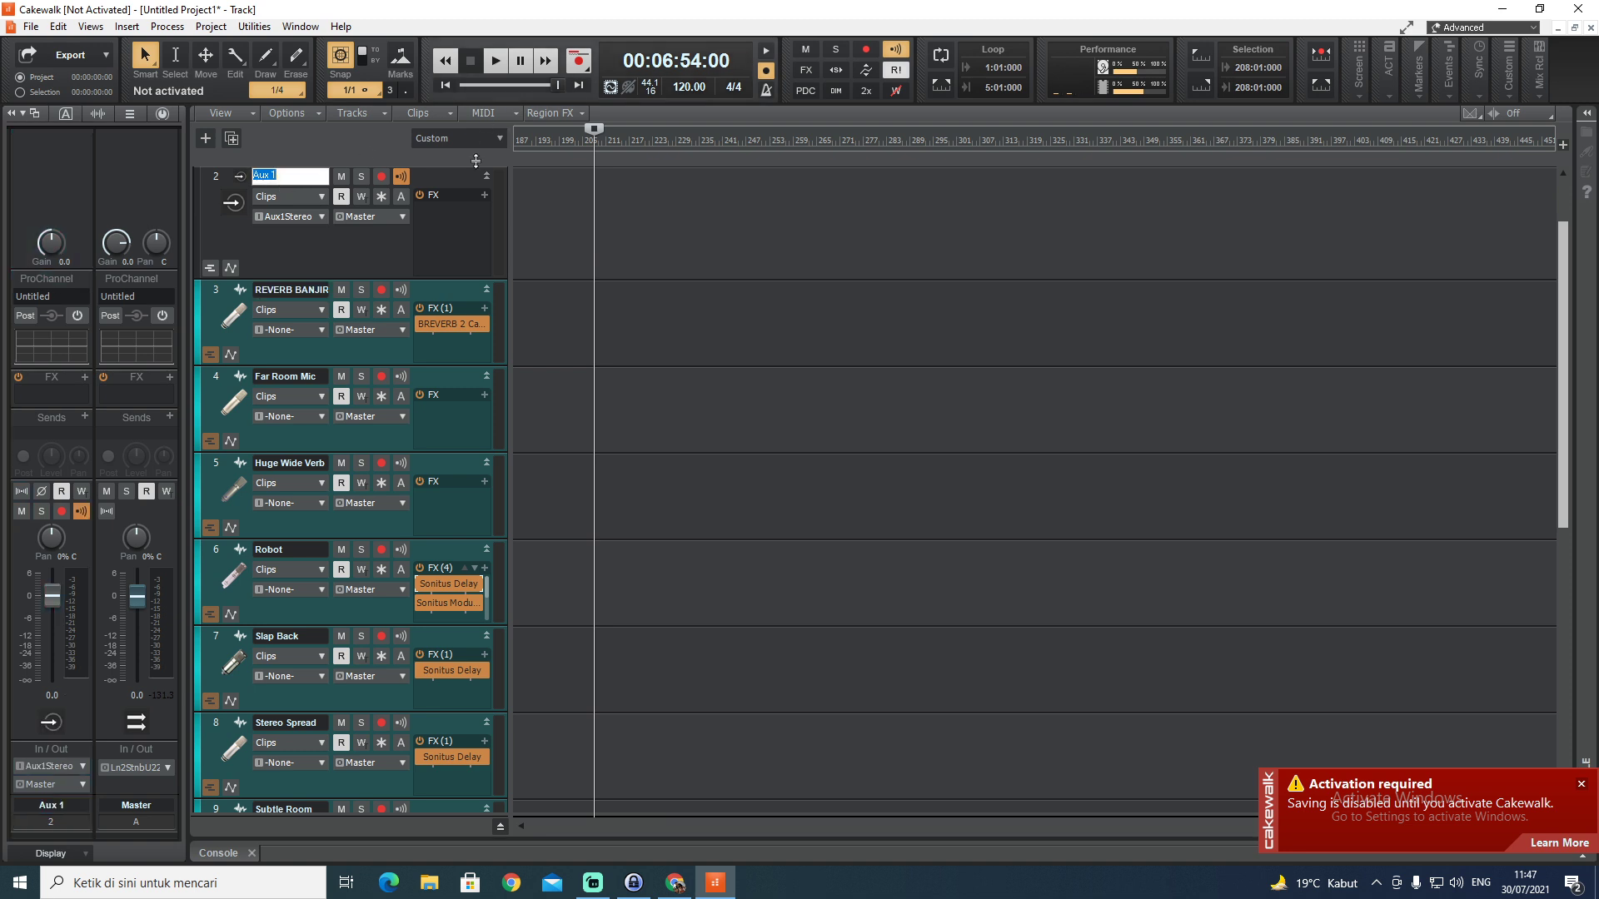
pyautogui.write('REVERB')
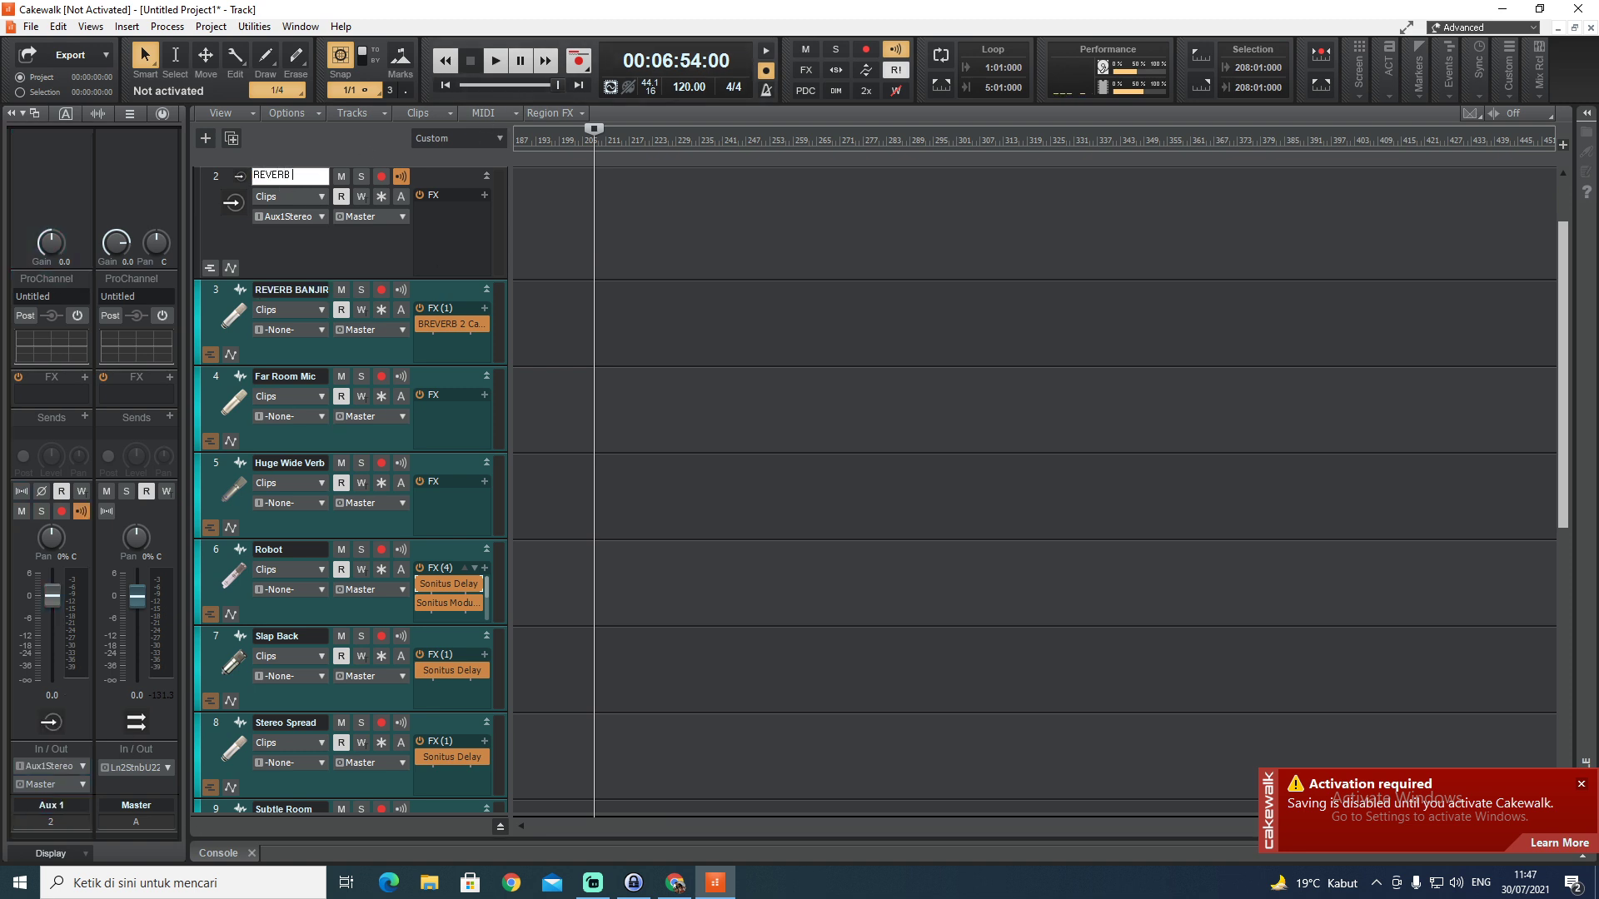
pyautogui.write(' SEND')
pyautogui.press('Return')
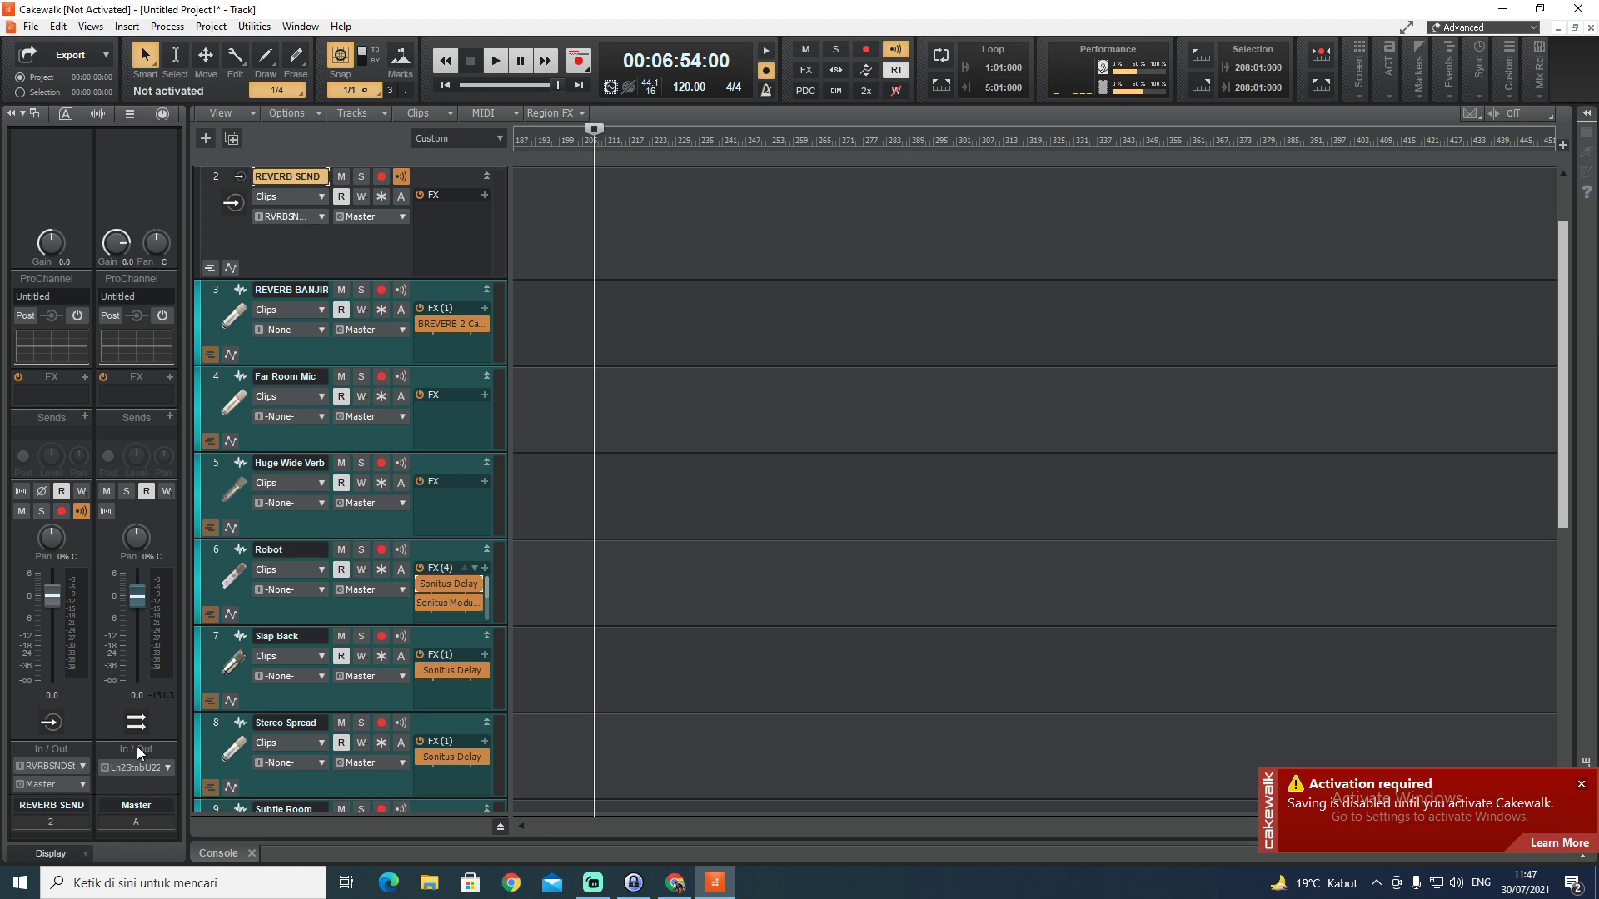
# Insert the BREVERB 2 Cakewalk reverb on the REVERB SEND track, with wet level 0.7 dB and dry level at minus infinity
pyautogui.click(485, 195)
pyautogui.moveTo(612, 211)
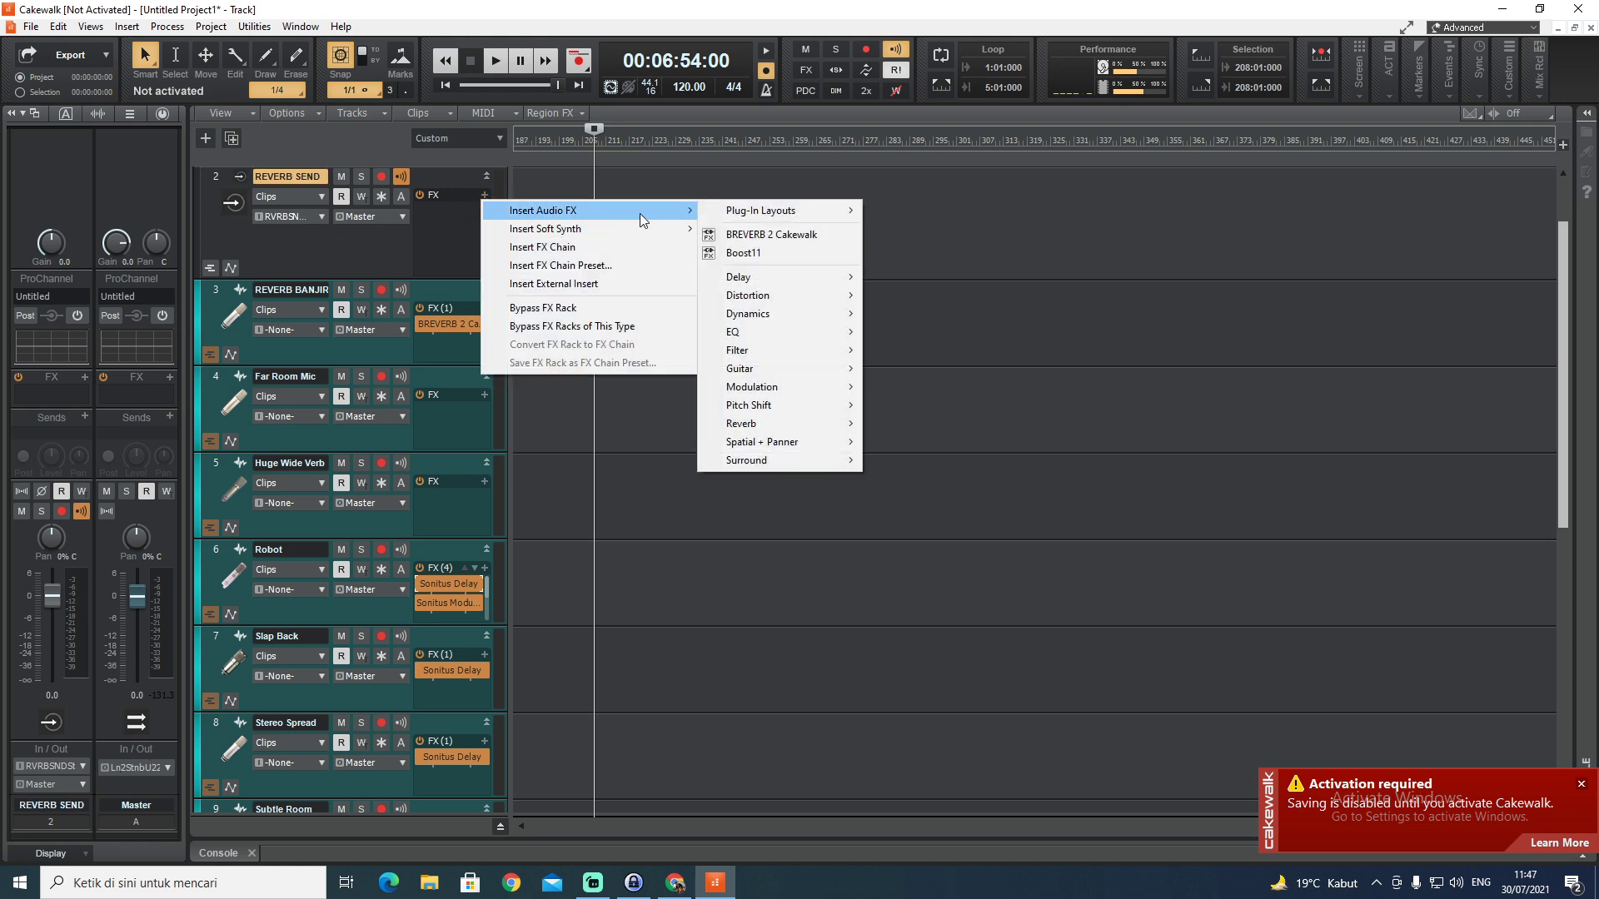
pyautogui.moveTo(783, 424)
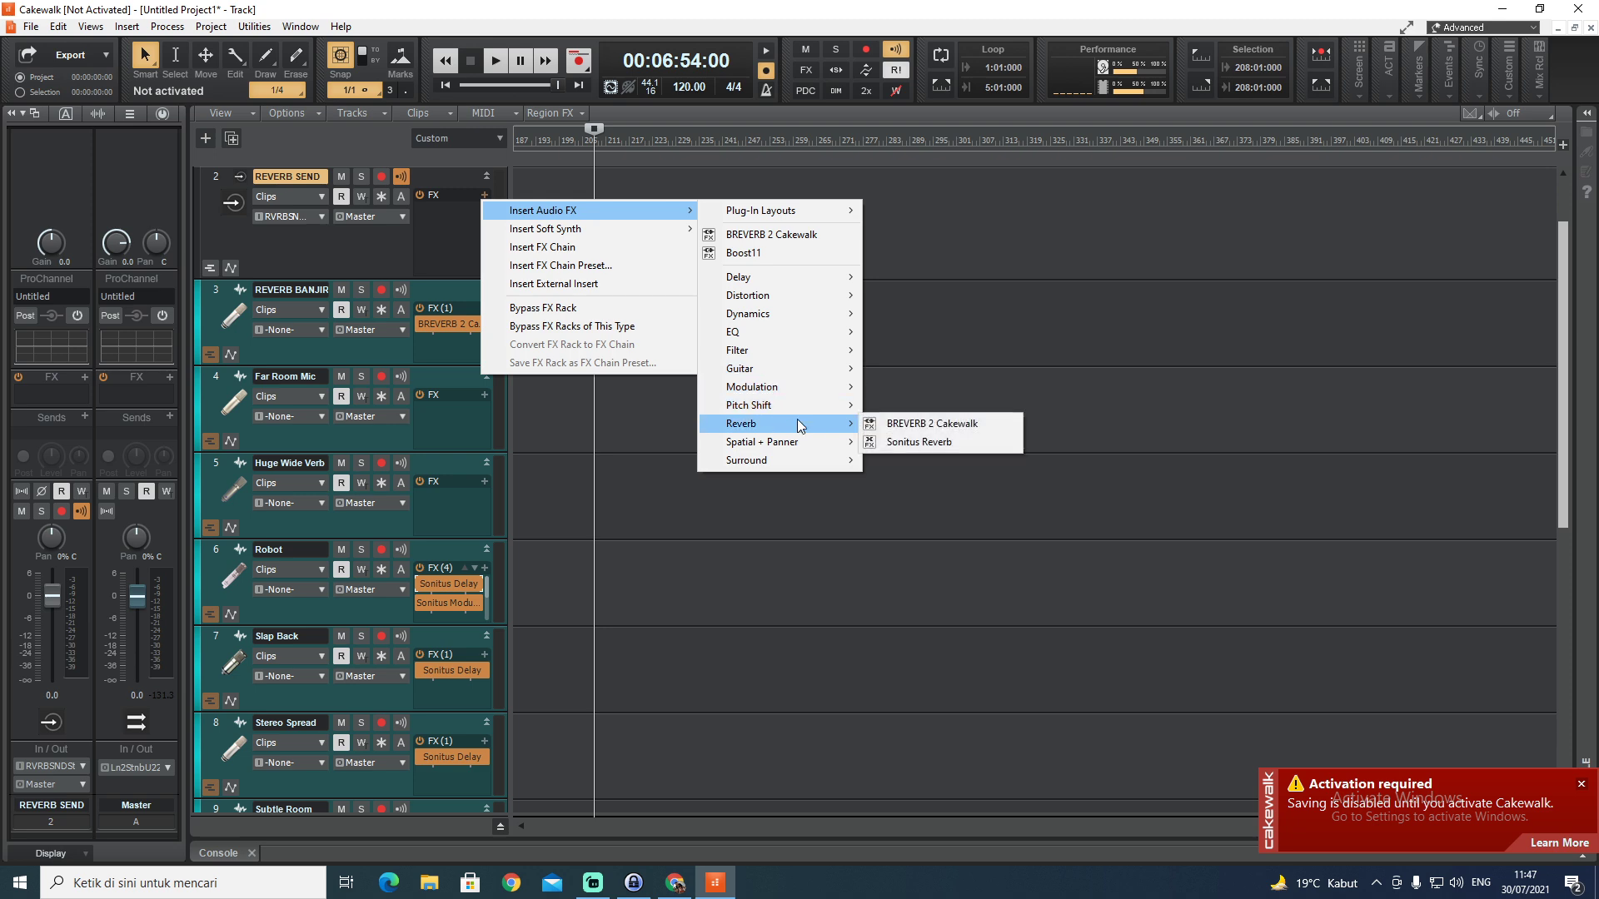
pyautogui.click(927, 423)
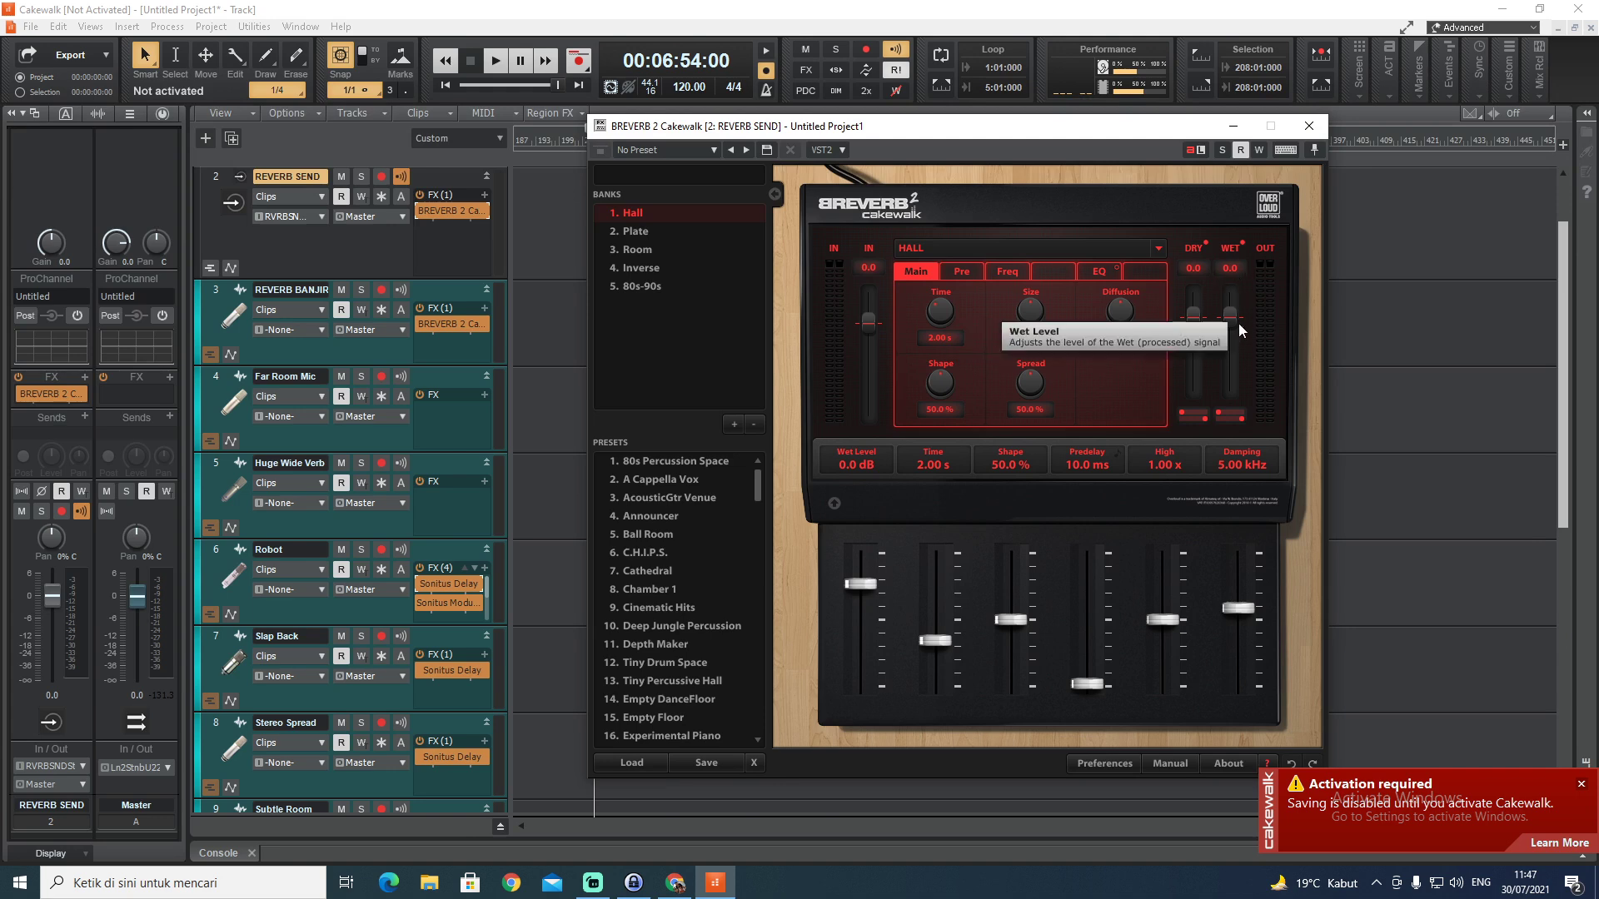
pyautogui.moveTo(1230, 317); pyautogui.dragTo(1193, 388)
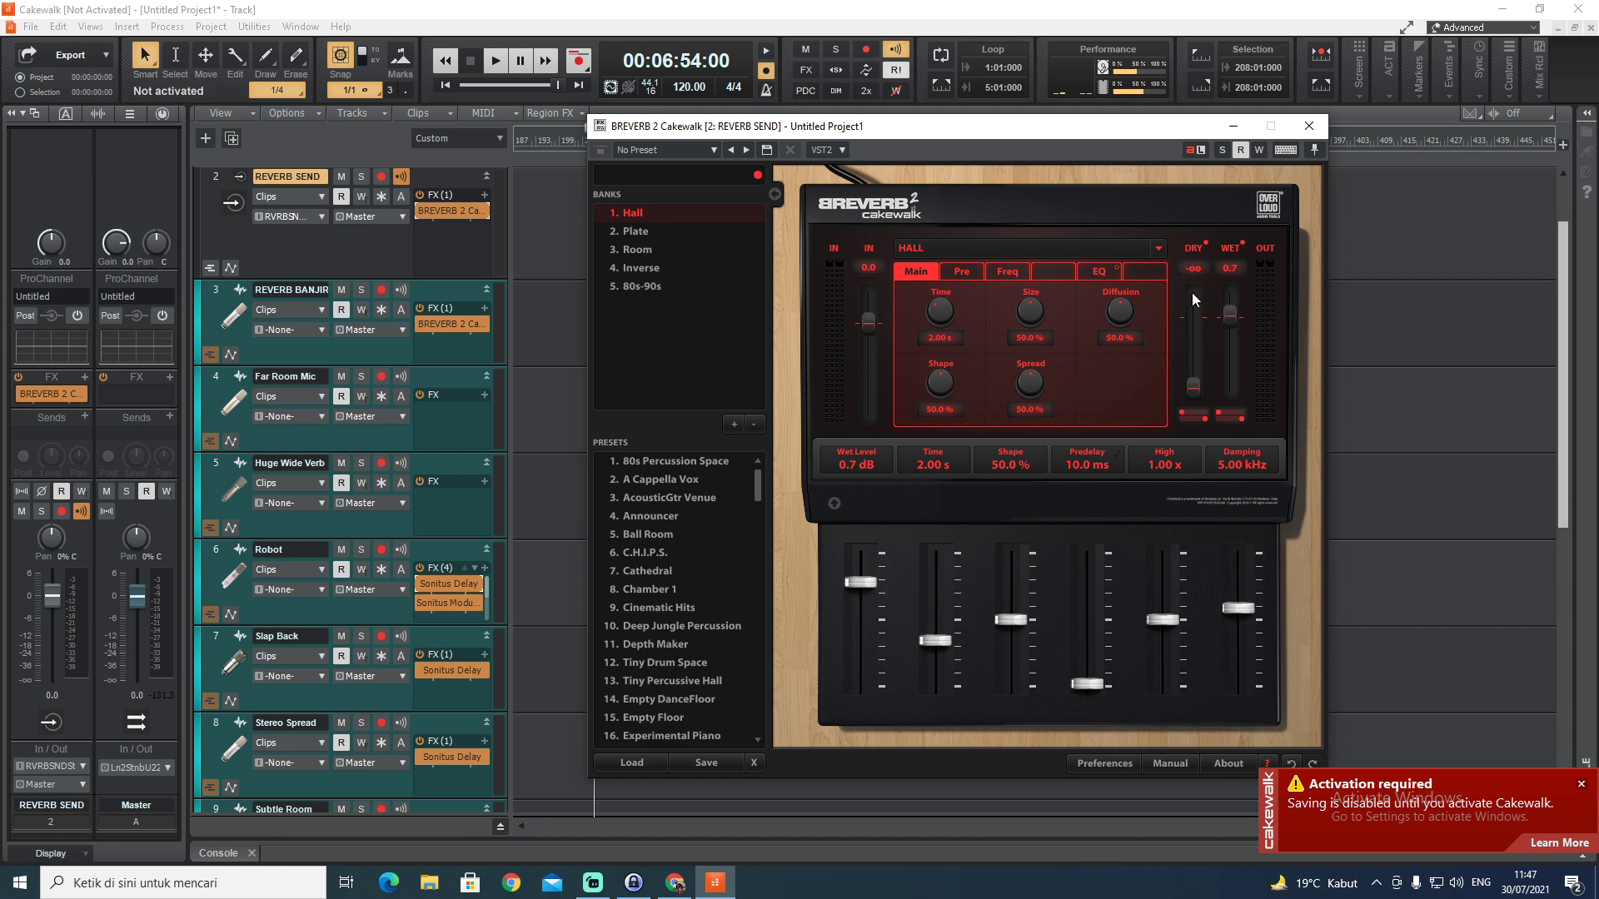
pyautogui.click(1310, 127)
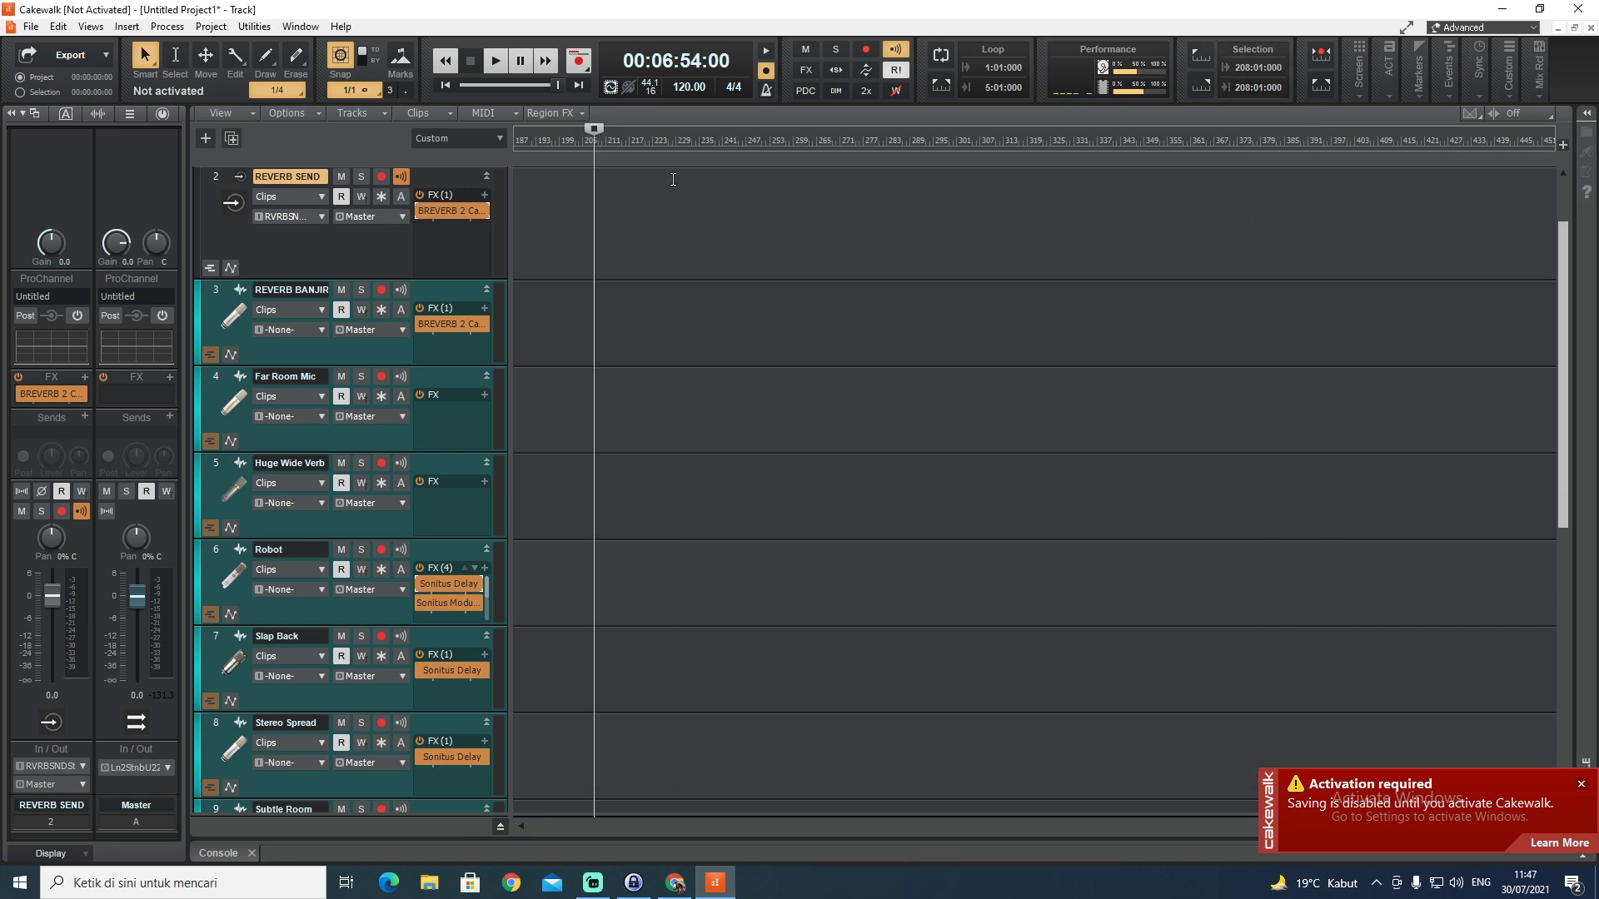
# Delete BREVERB 2 from the REVERB SEND track's FX rack and view its available send destinations
pyautogui.click(81, 396)
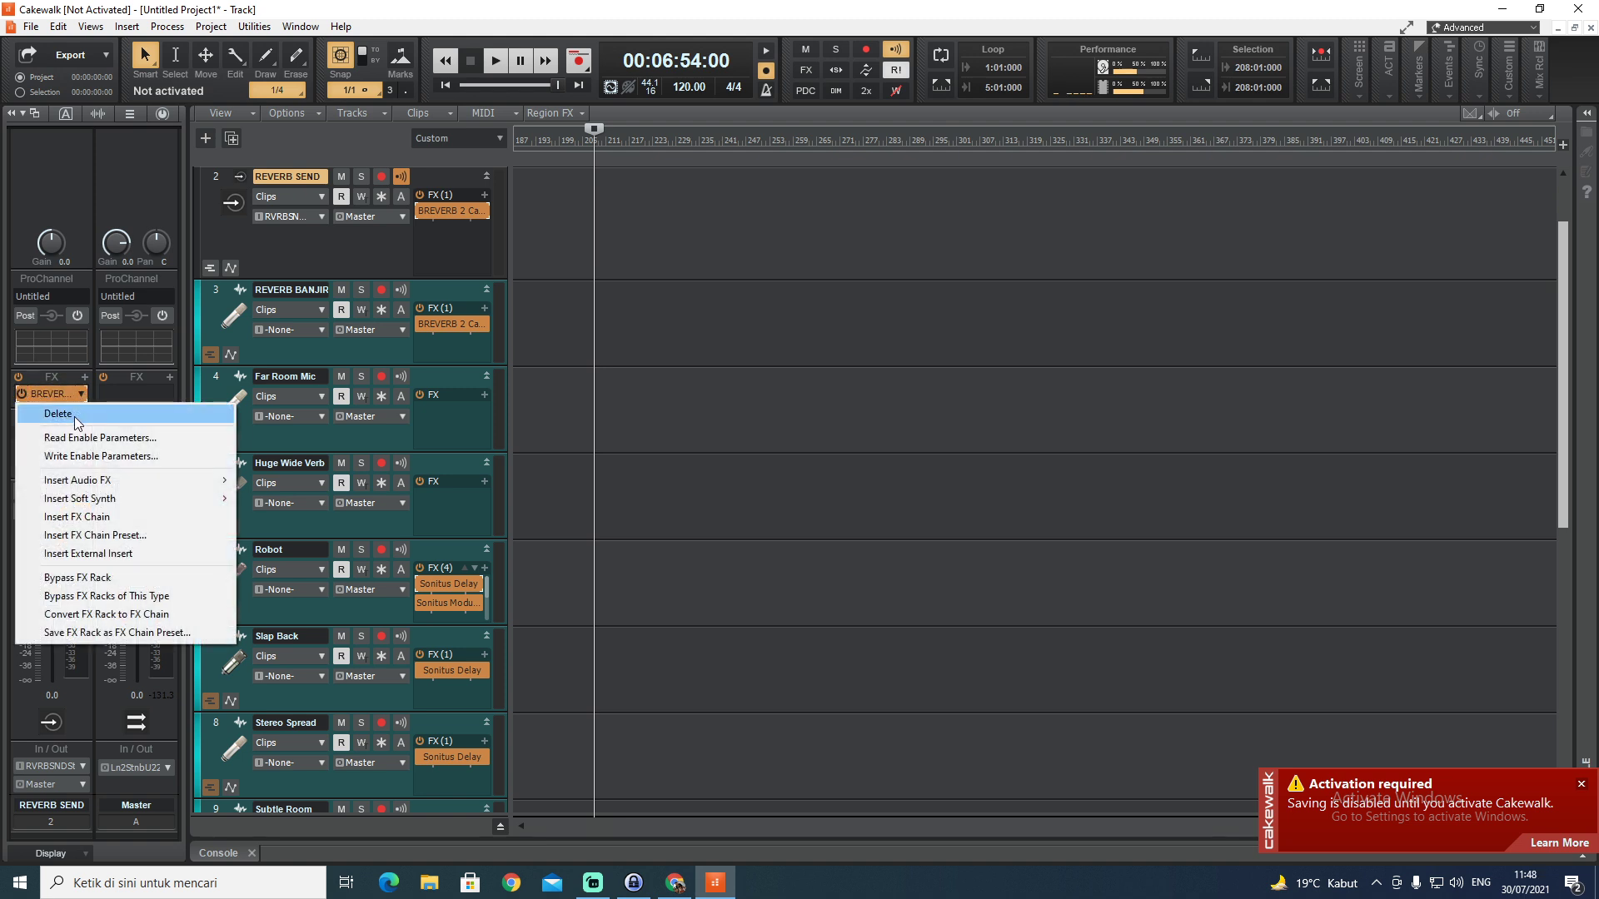
pyautogui.click(73, 417)
pyautogui.click(85, 416)
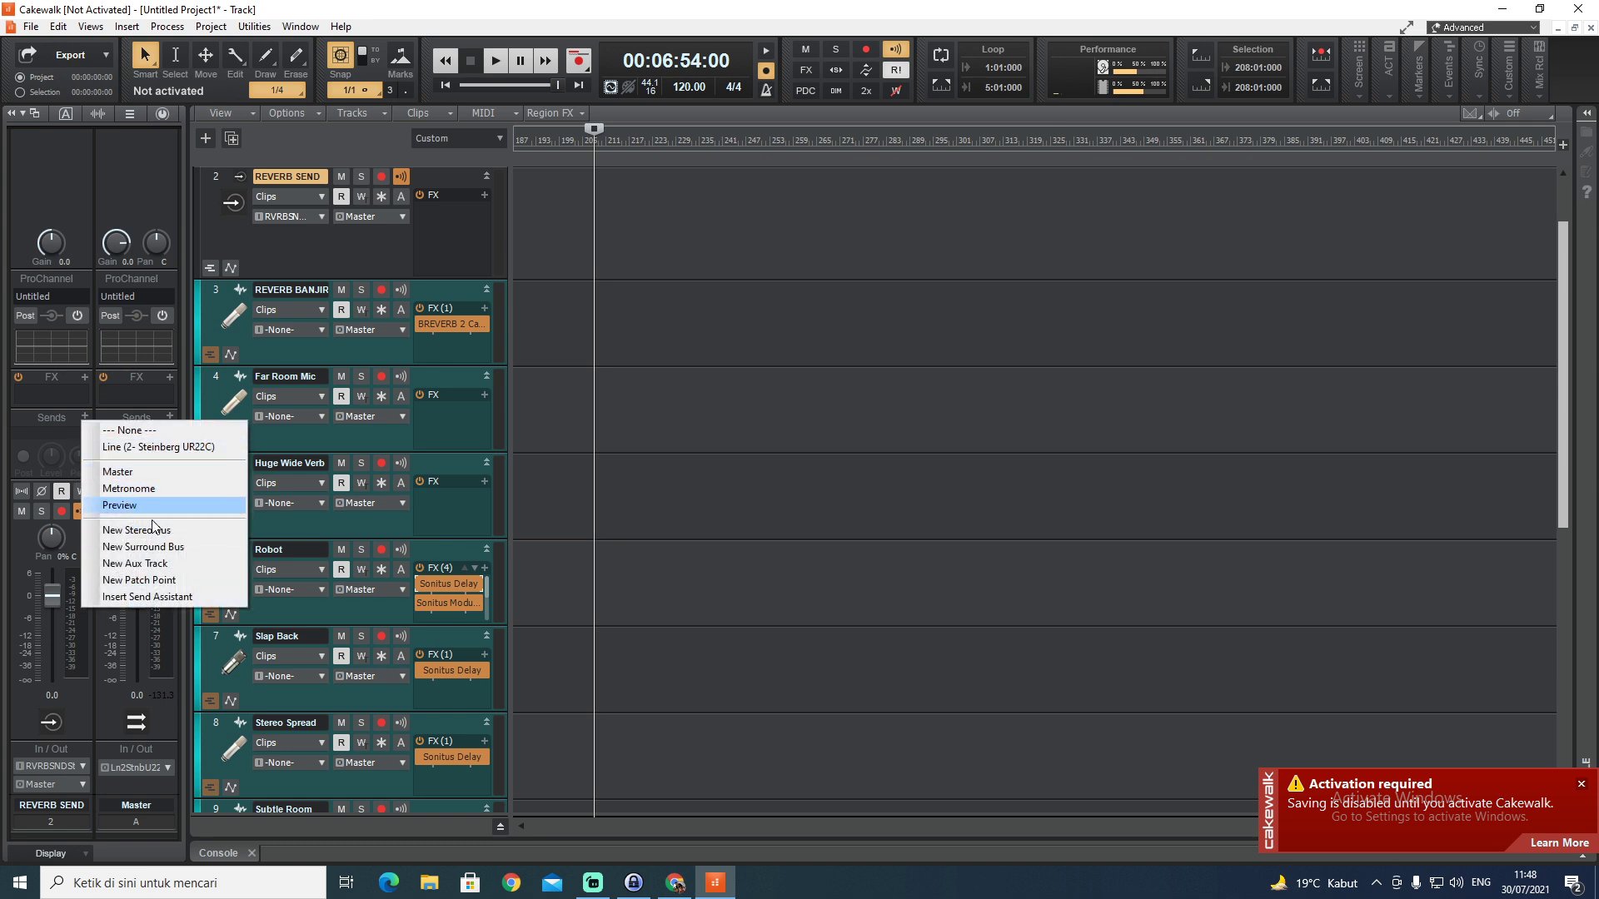
pyautogui.click(58, 398)
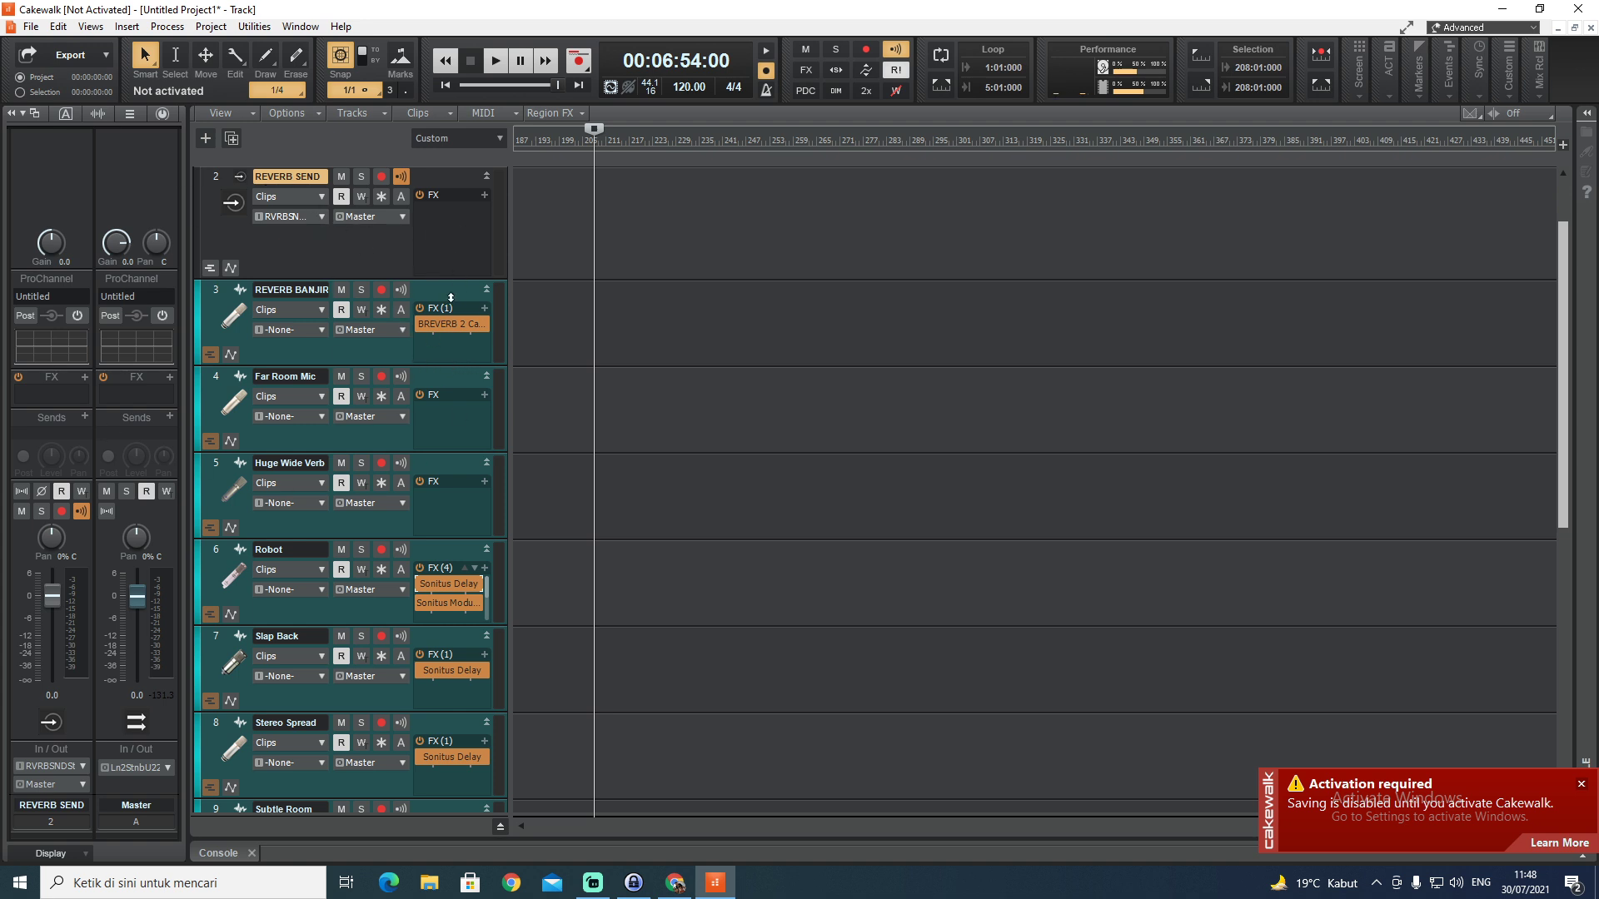
# Focus on the Far Room Mic track, add a send to REVERB SEND, and set the send level to -6.5
pyautogui.doubleClick(233, 386)
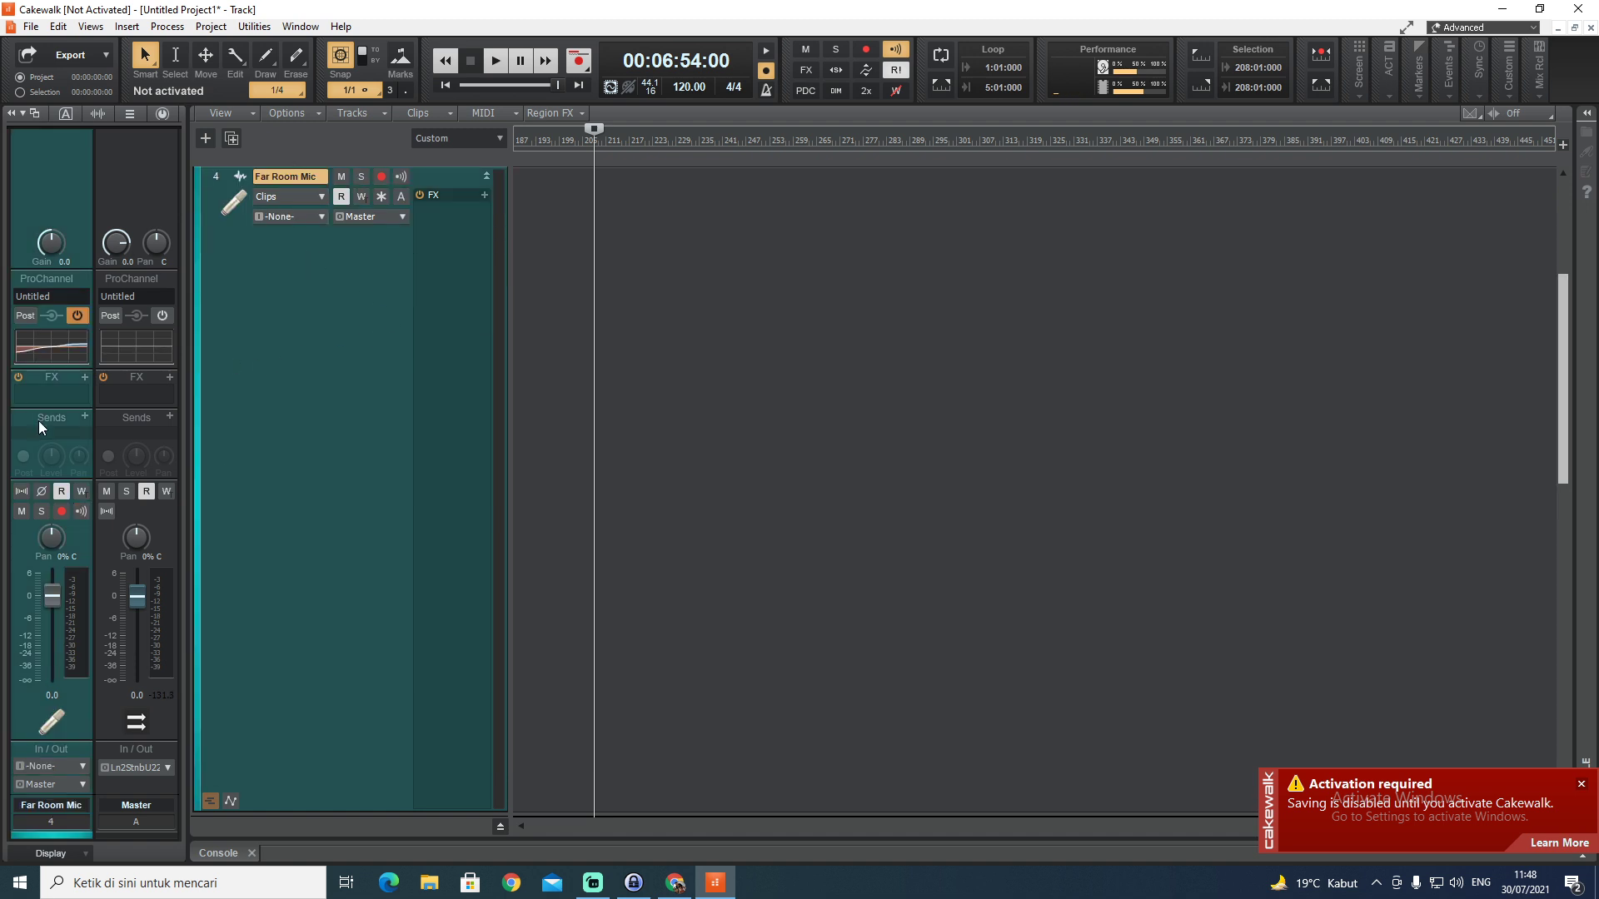
pyautogui.click(85, 378)
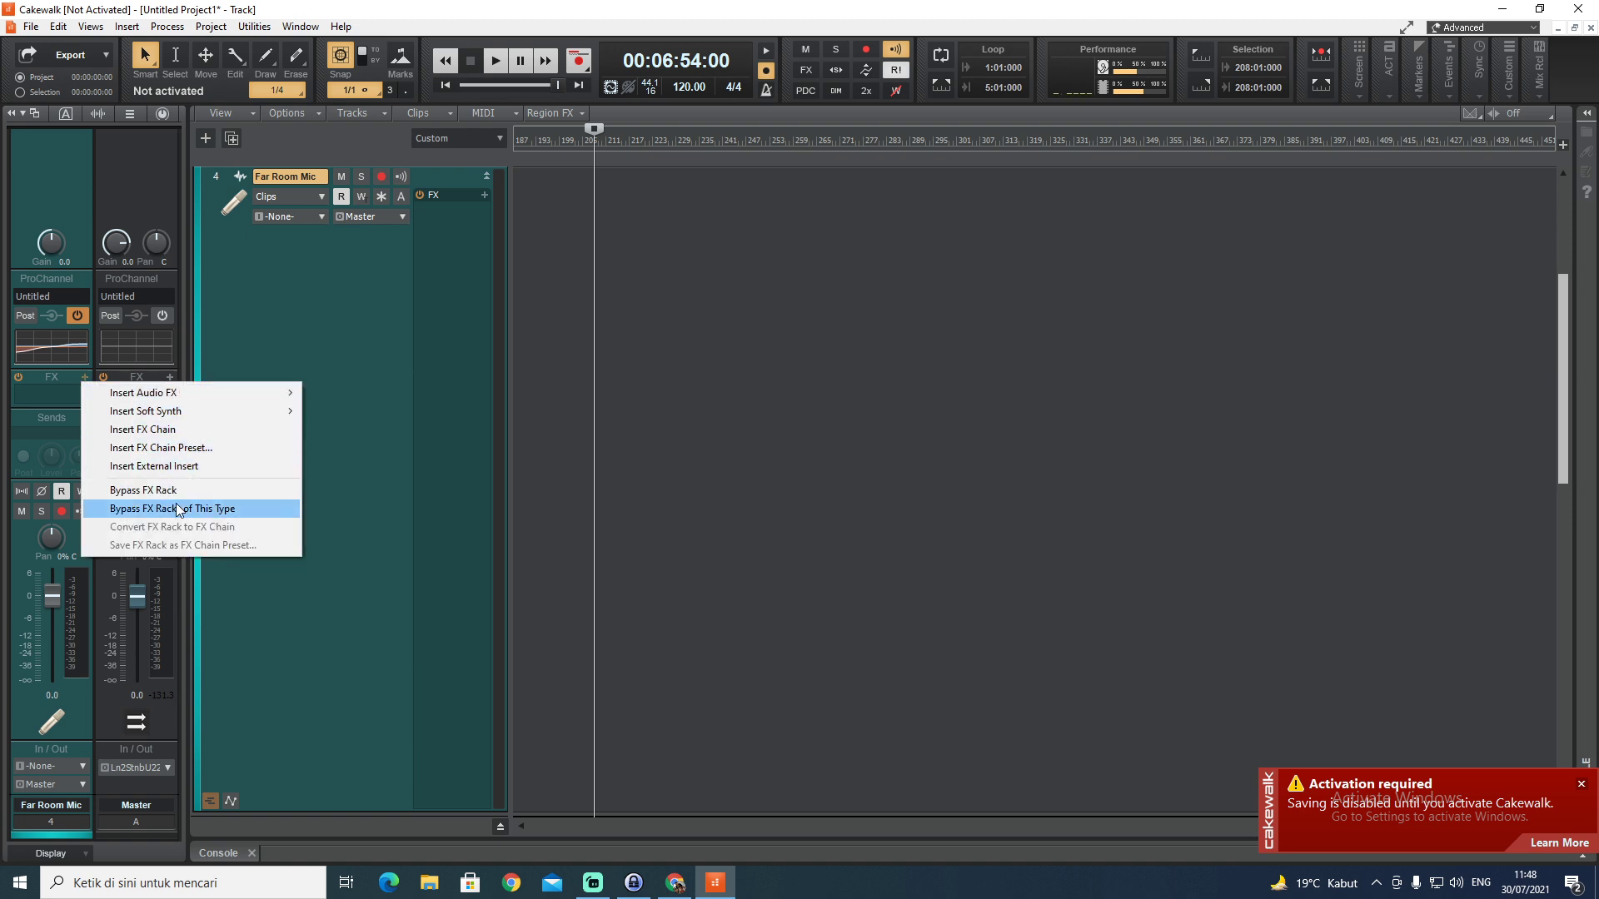
pyautogui.click(63, 387)
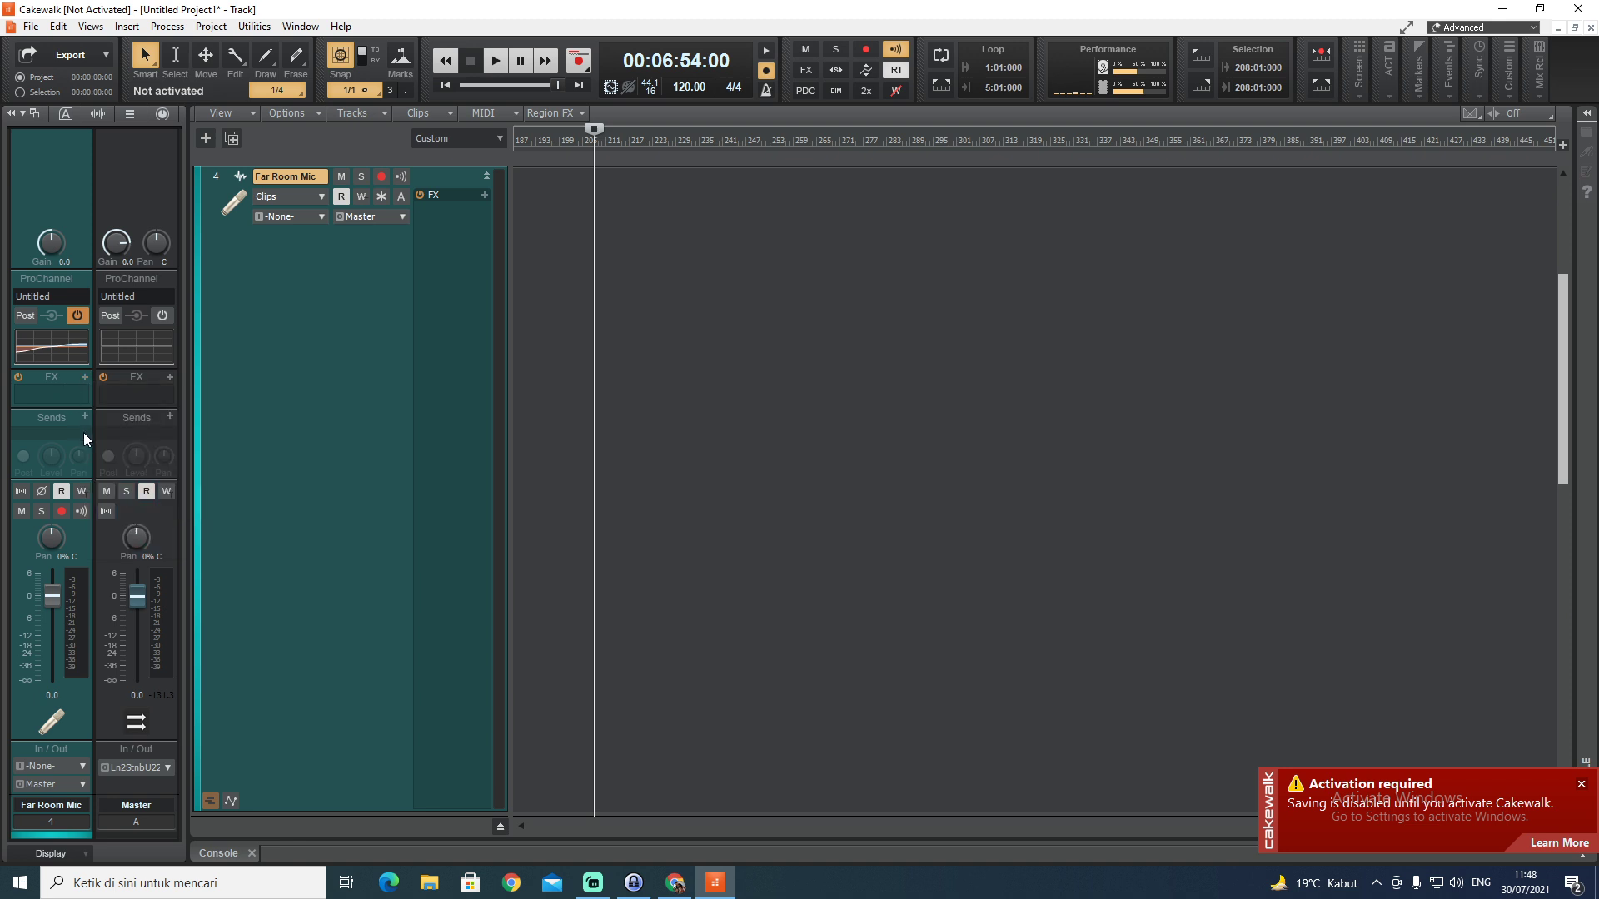
pyautogui.click(84, 416)
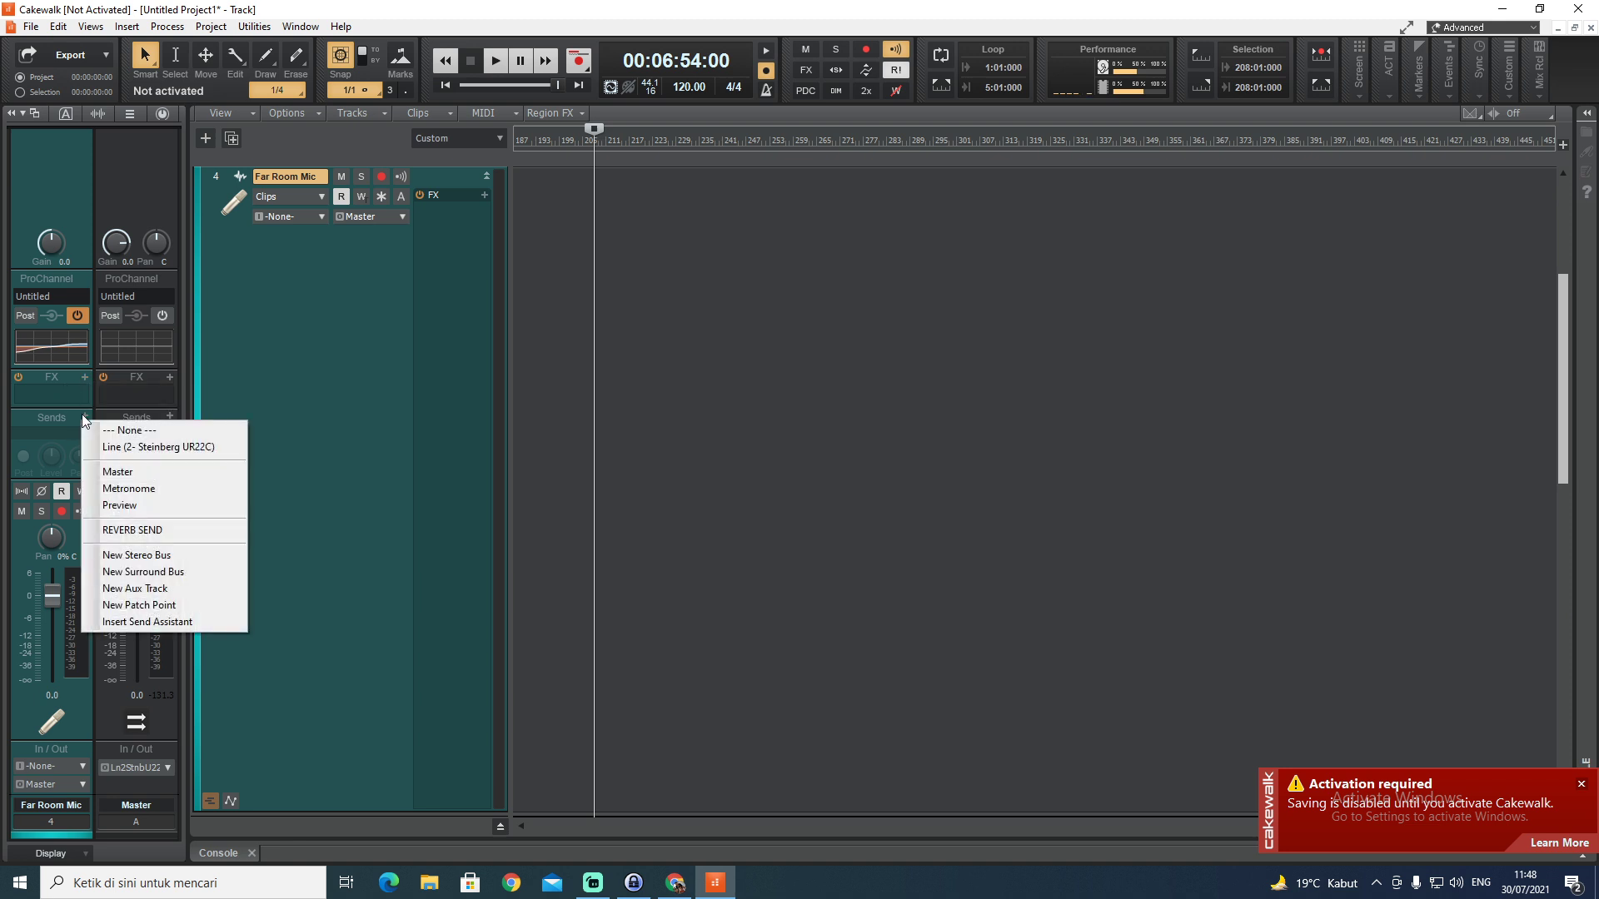
pyautogui.click(139, 533)
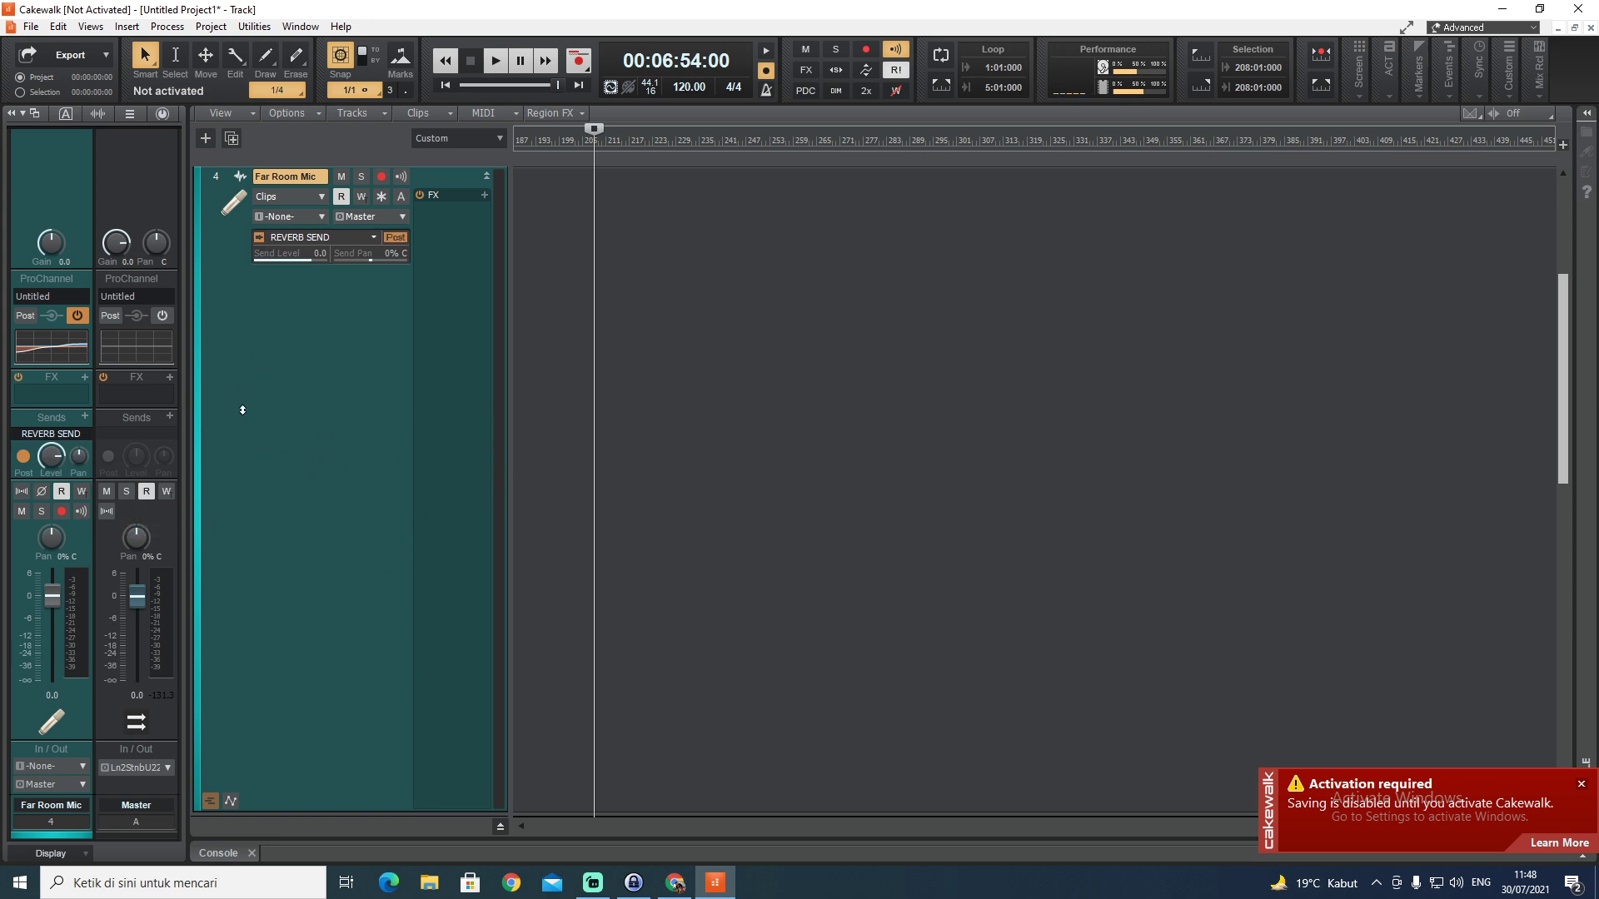
pyautogui.click(301, 255)
pyautogui.moveTo(302, 256); pyautogui.dragTo(285, 256)
# Toggle the Far Room Mic track's REVERB SEND send between pre and post fader, ending on post
pyautogui.click(396, 238)
pyautogui.click(398, 239)
pyautogui.click(396, 238)
pyautogui.click(396, 238)
pyautogui.click(25, 456)
pyautogui.click(28, 461)
pyautogui.click(27, 458)
pyautogui.click(27, 458)
pyautogui.moveTo(51, 455)
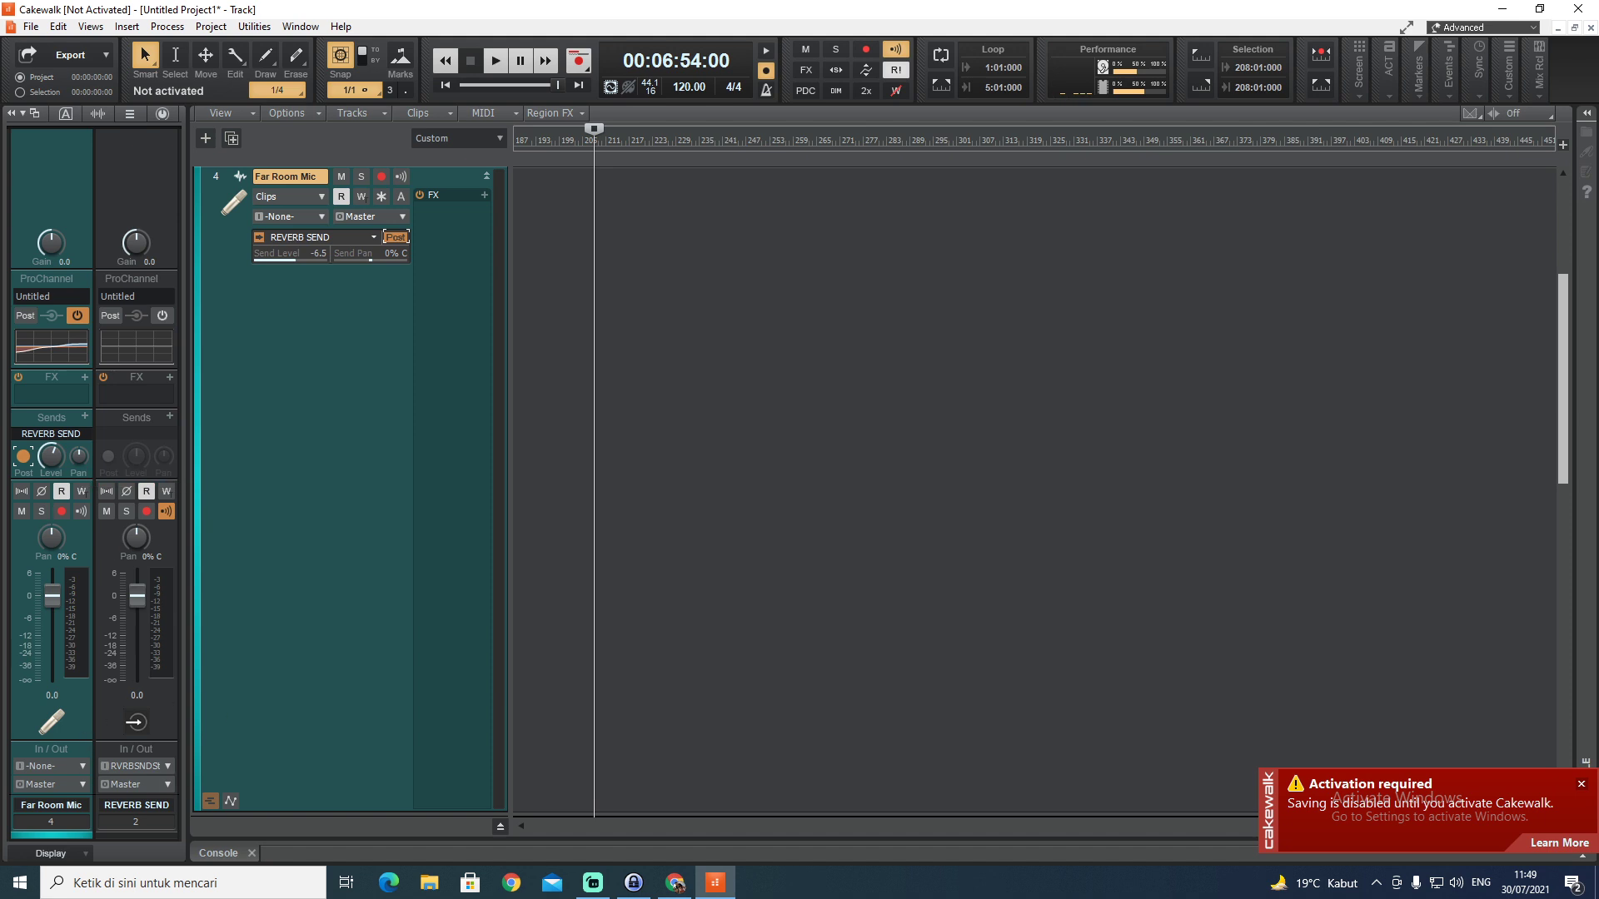
# Try the interleave control and toggle the phase inversion on and off for the Far Room Mic track
pyautogui.click(22, 493)
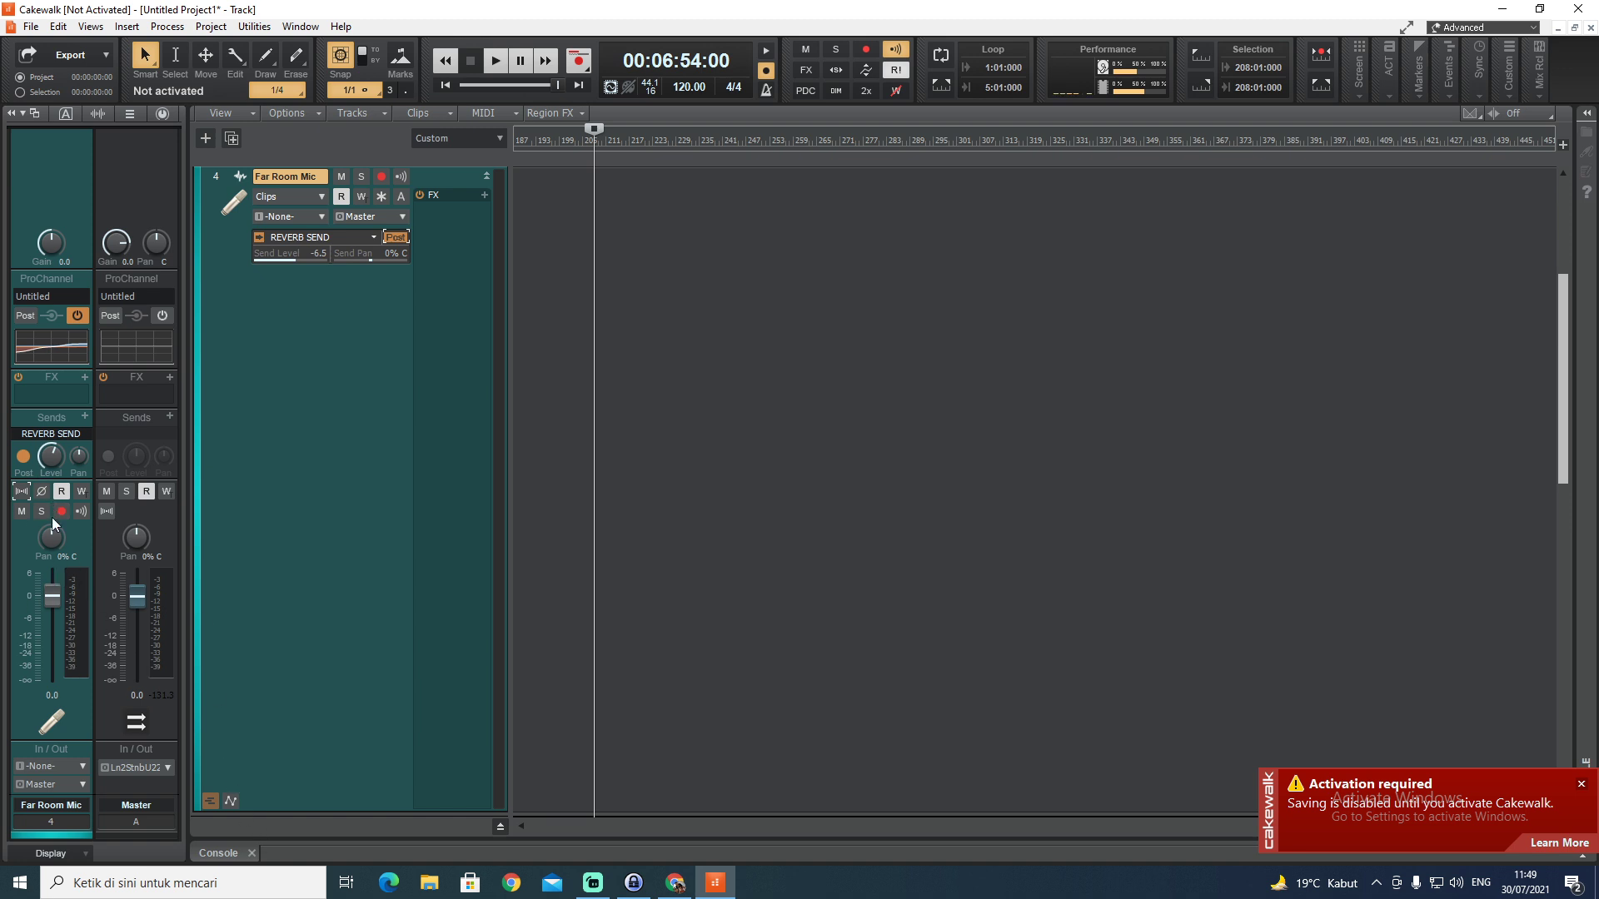
pyautogui.click(42, 491)
pyautogui.click(41, 491)
# Set both the record meters and the playback meters to Peak + RMS
pyautogui.rightClick(80, 607)
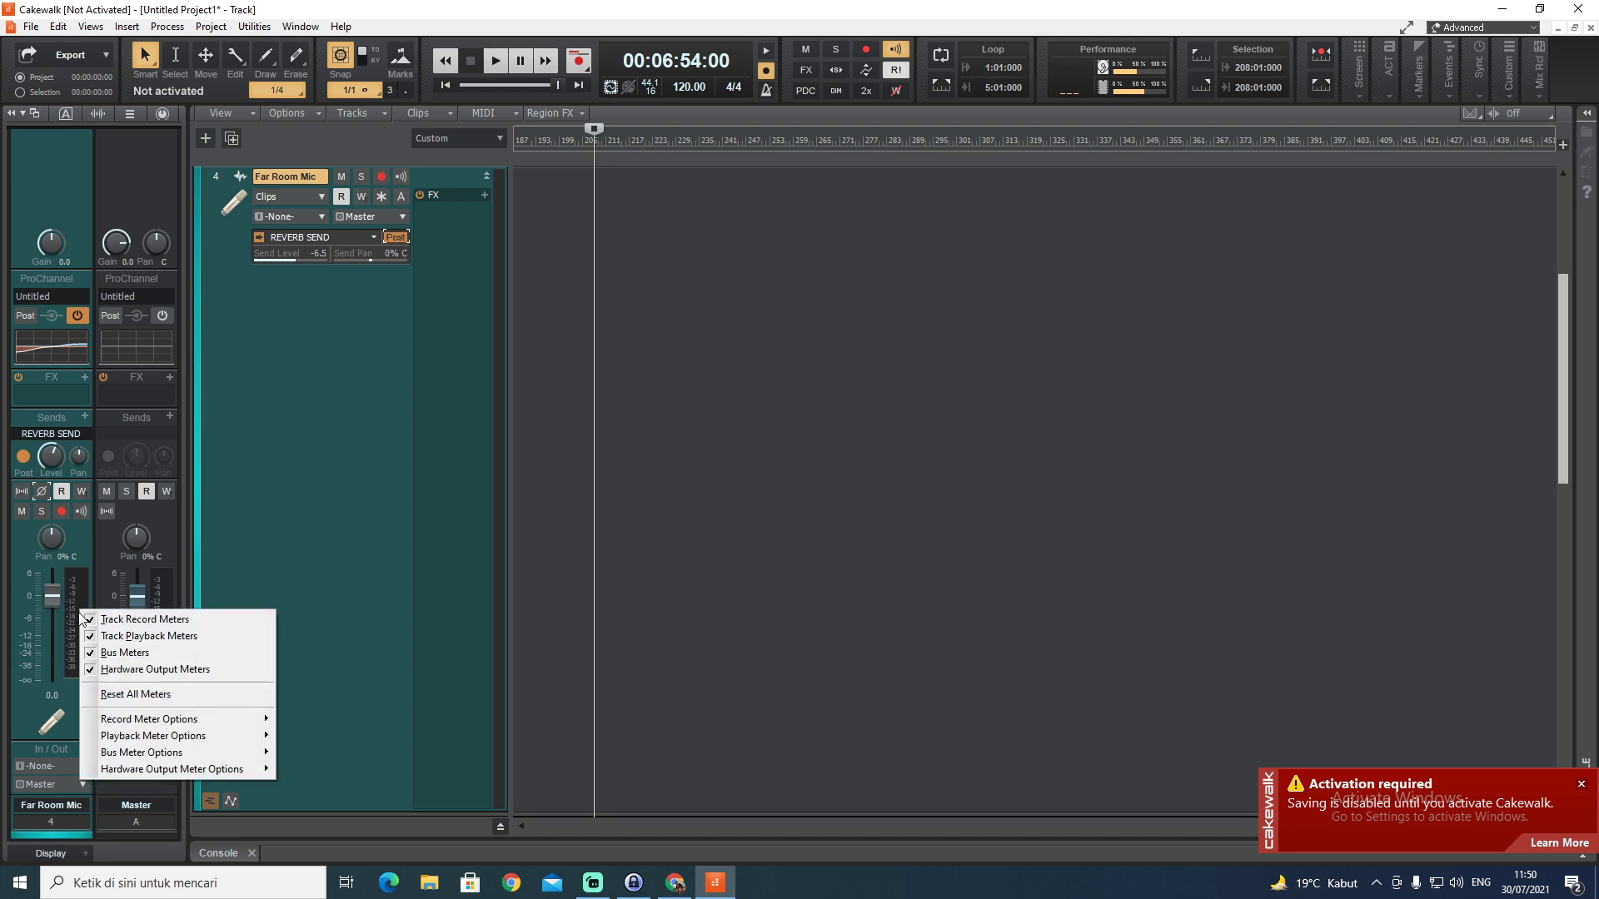
pyautogui.moveTo(153, 722)
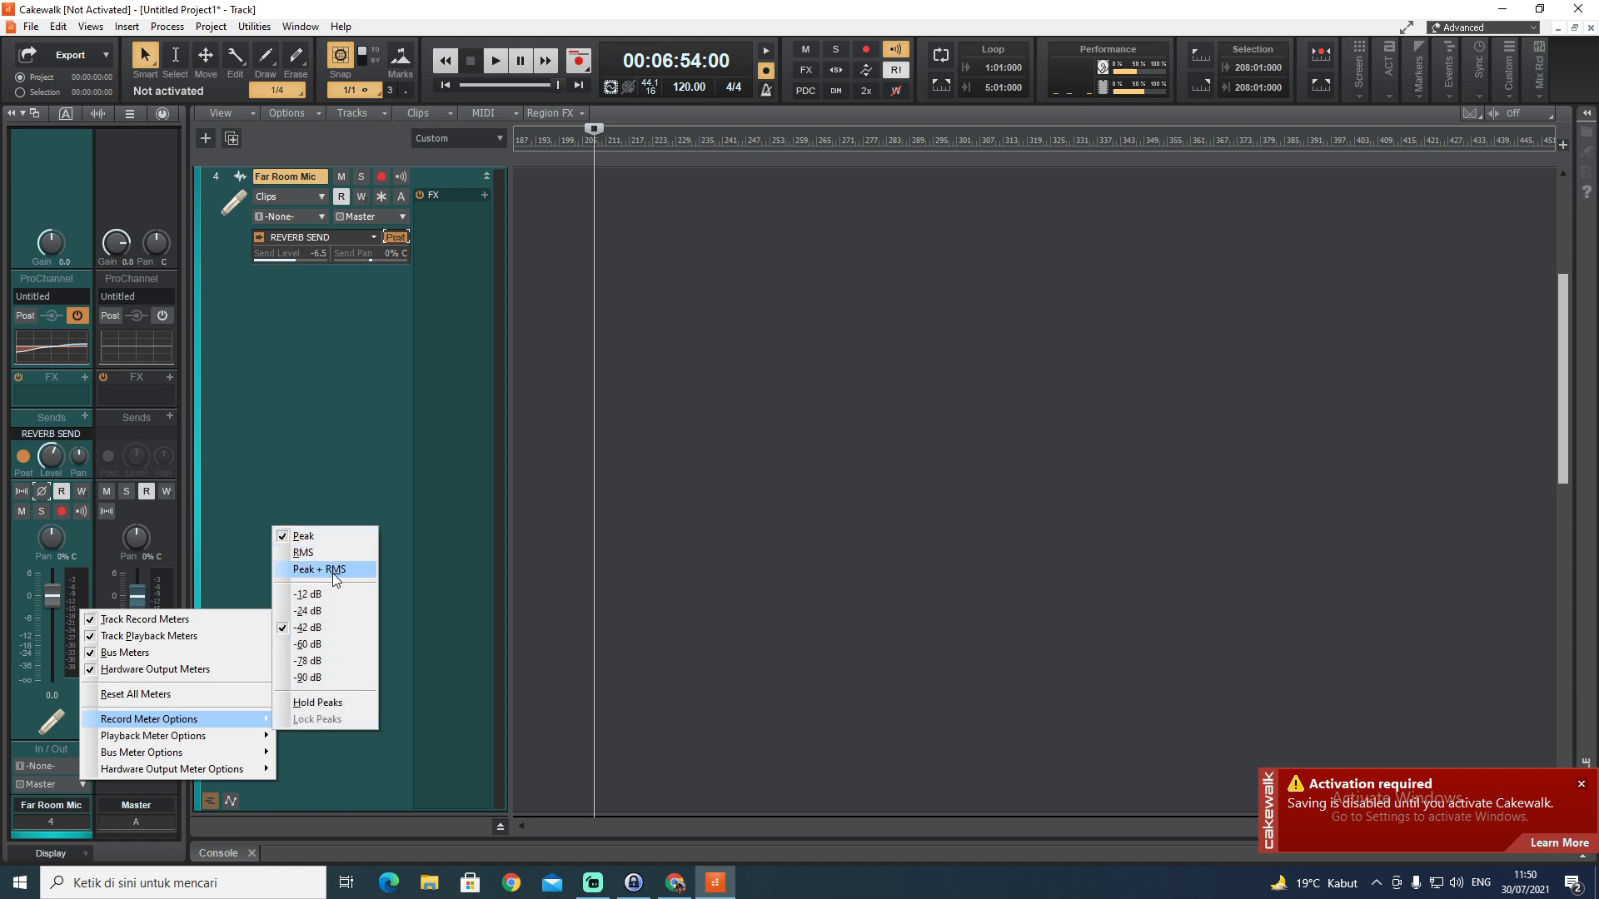
pyautogui.click(335, 572)
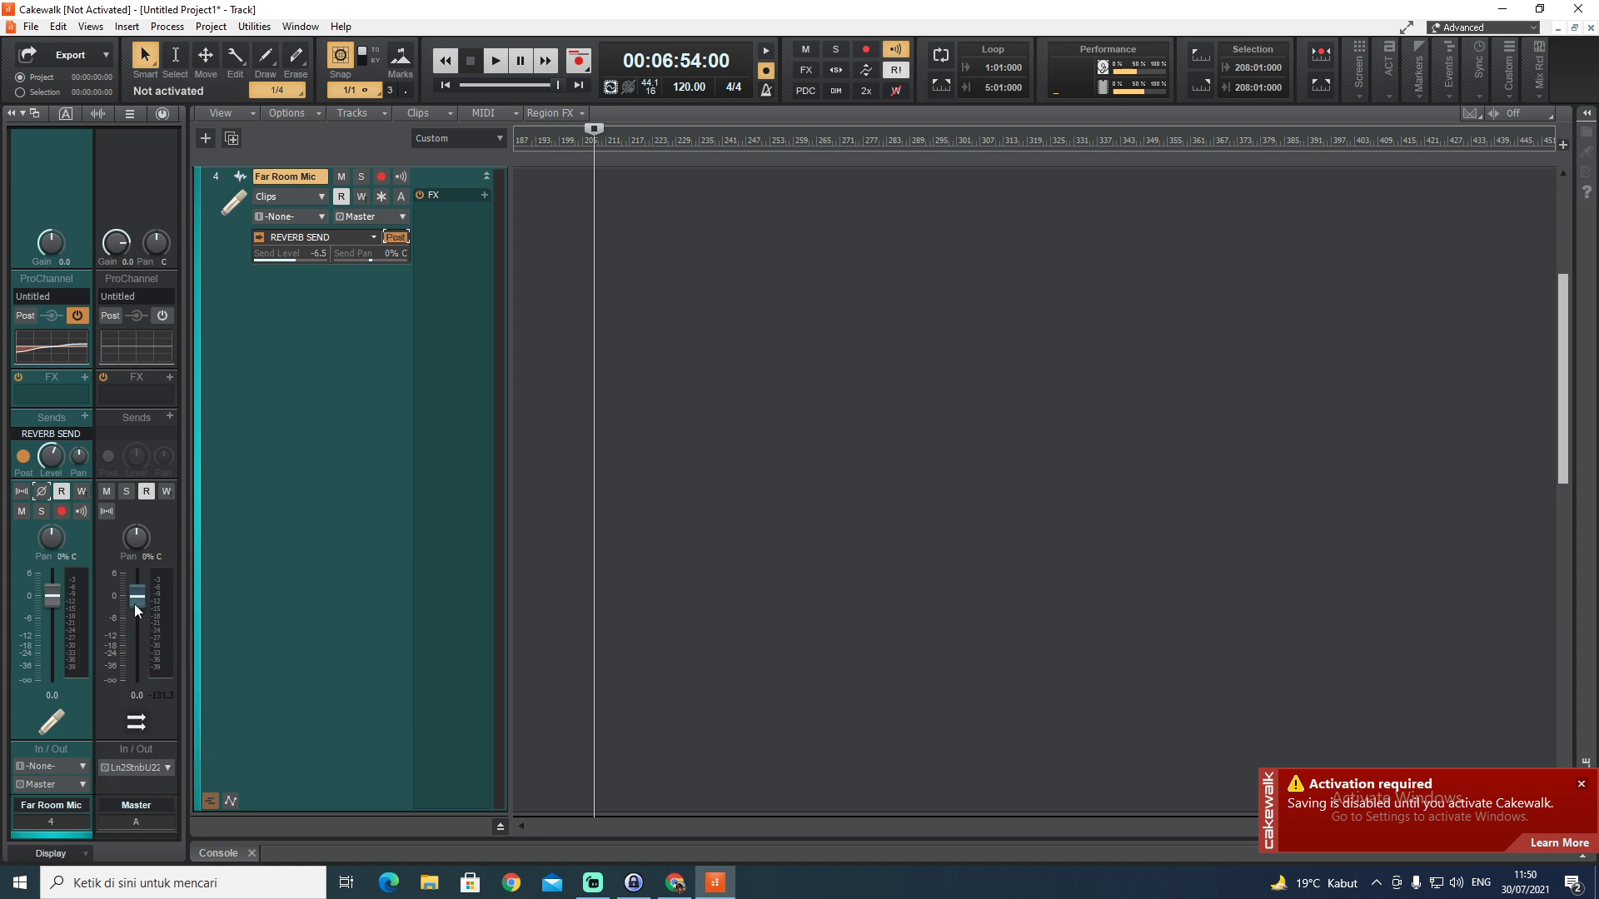
pyautogui.rightClick(74, 639)
pyautogui.moveTo(224, 757)
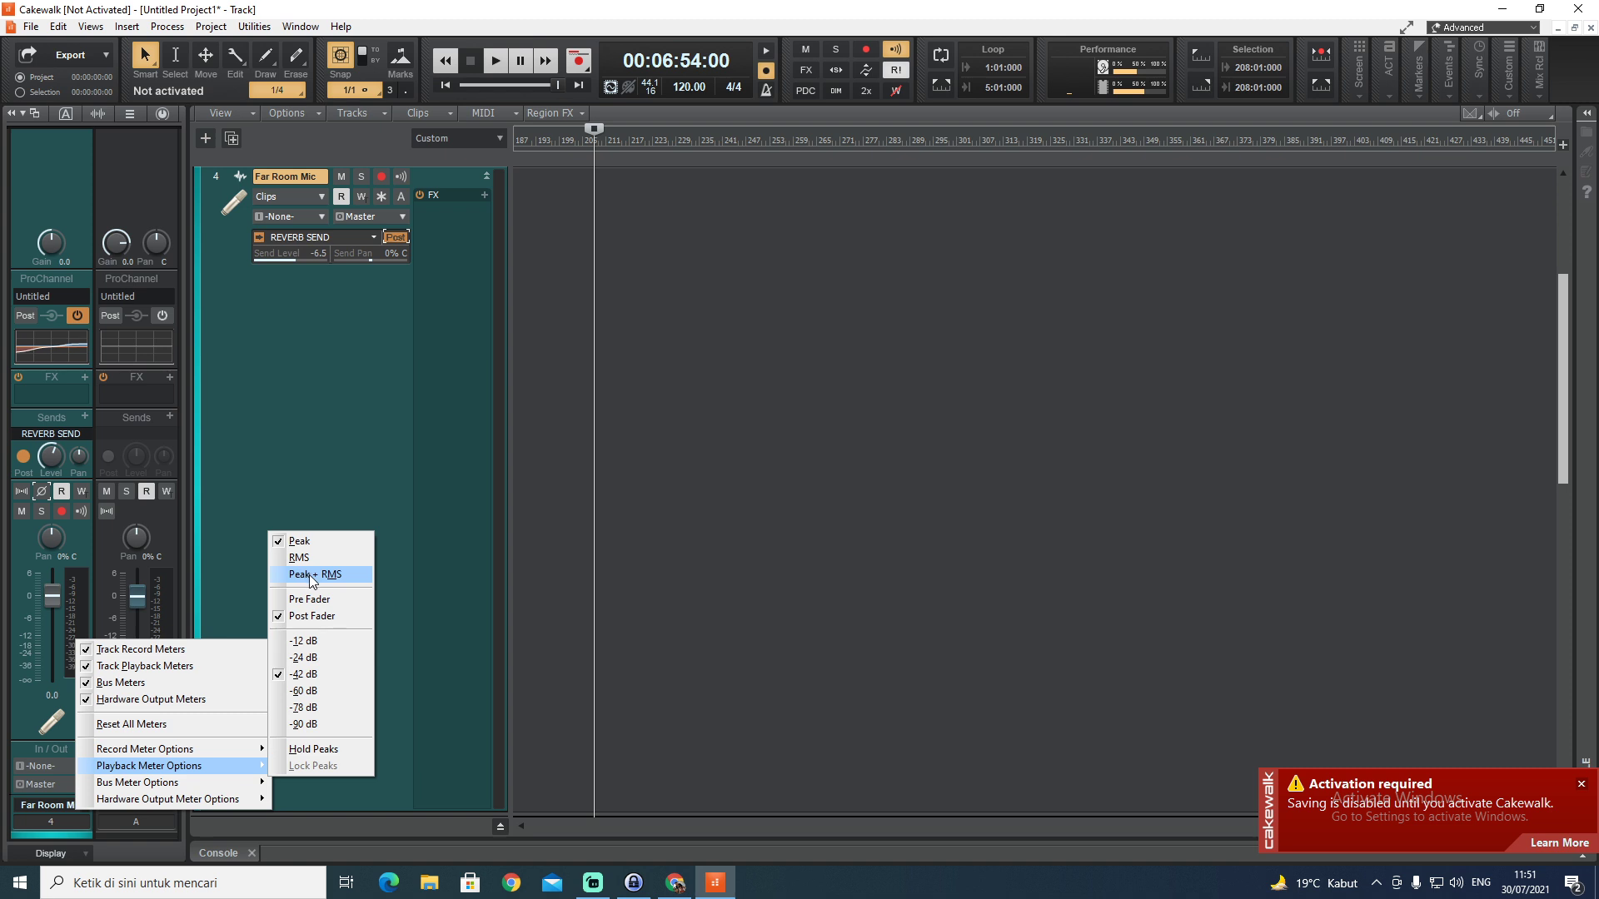
pyautogui.click(311, 575)
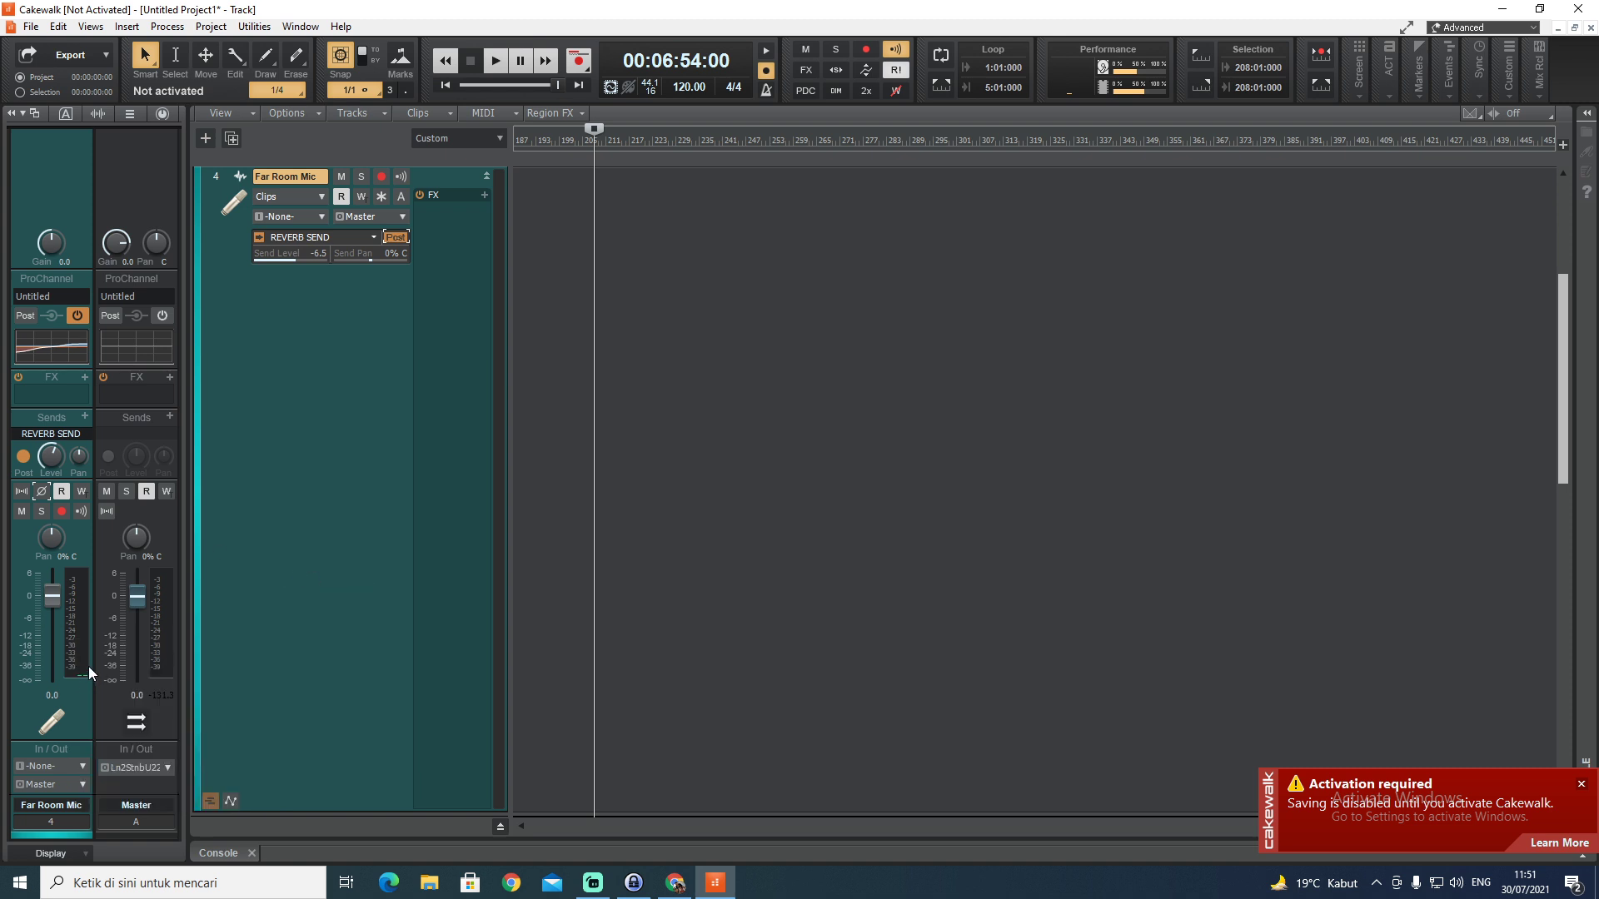
# Set the playback meters to Pre Fader, and sweep the Far Room Mic volume fader down to -INF and back near 0 dB
pyautogui.rightClick(73, 621)
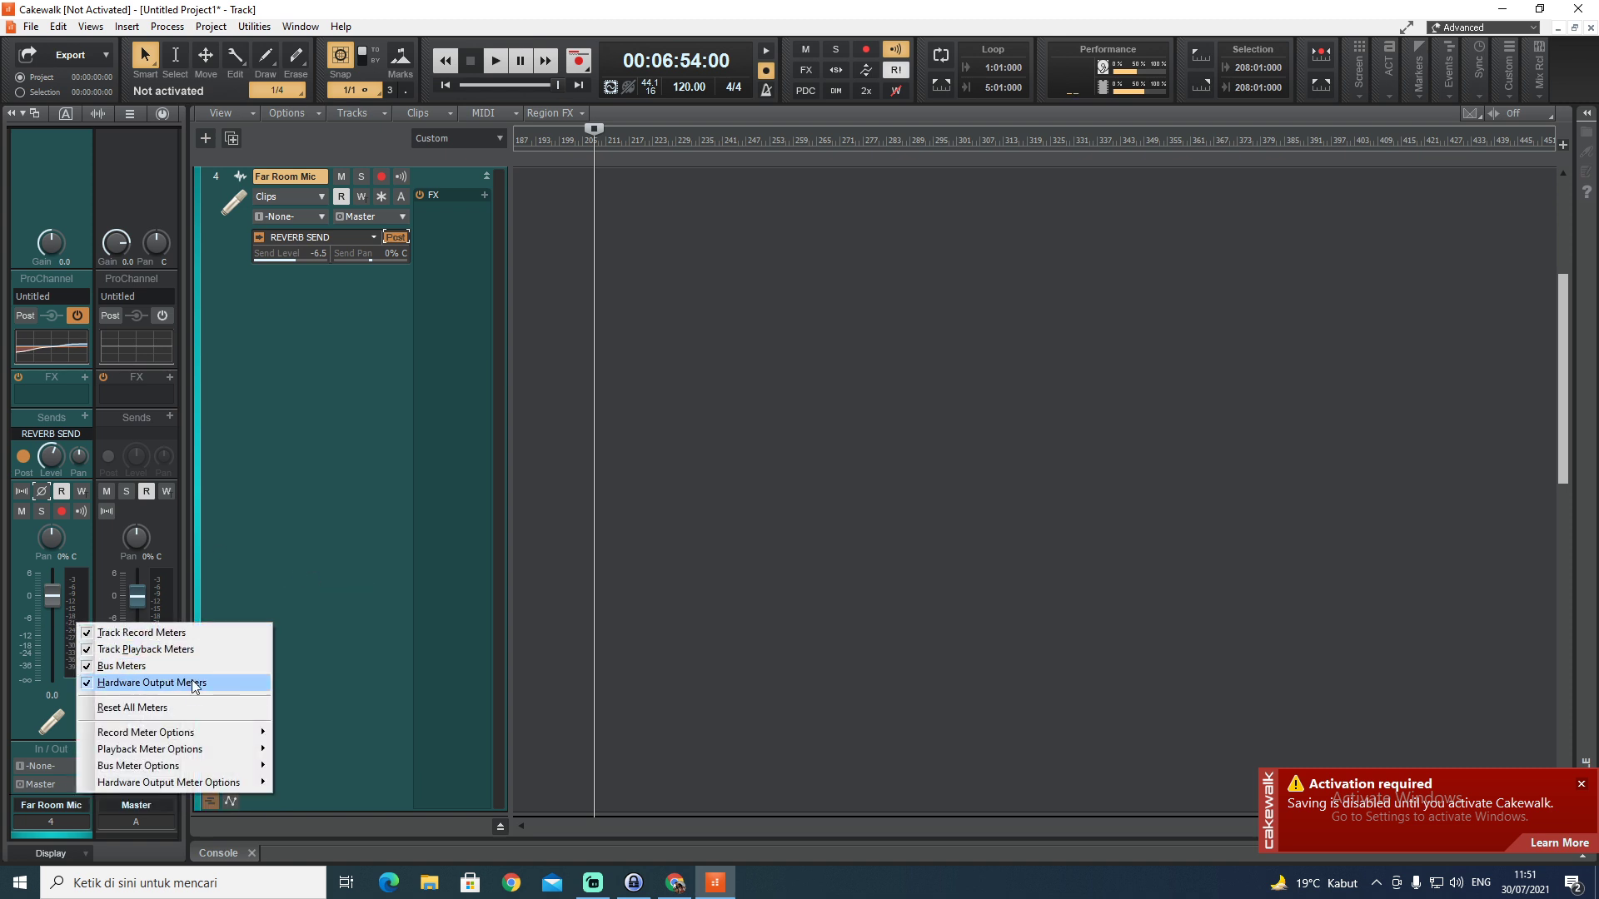
pyautogui.moveTo(211, 754)
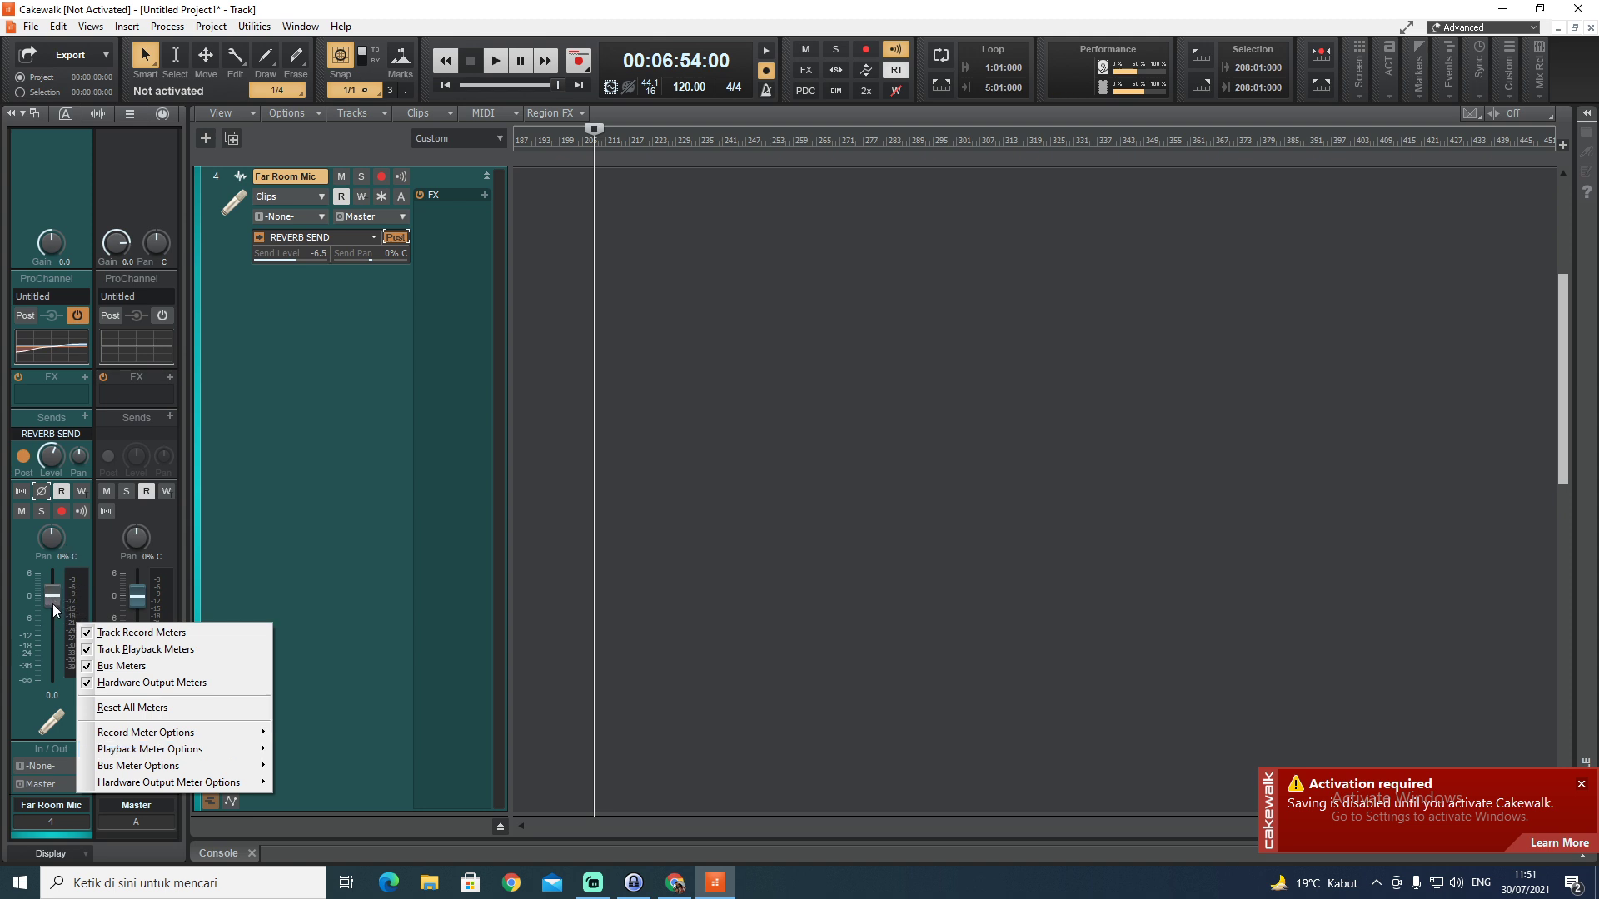
pyautogui.rightClick(82, 588)
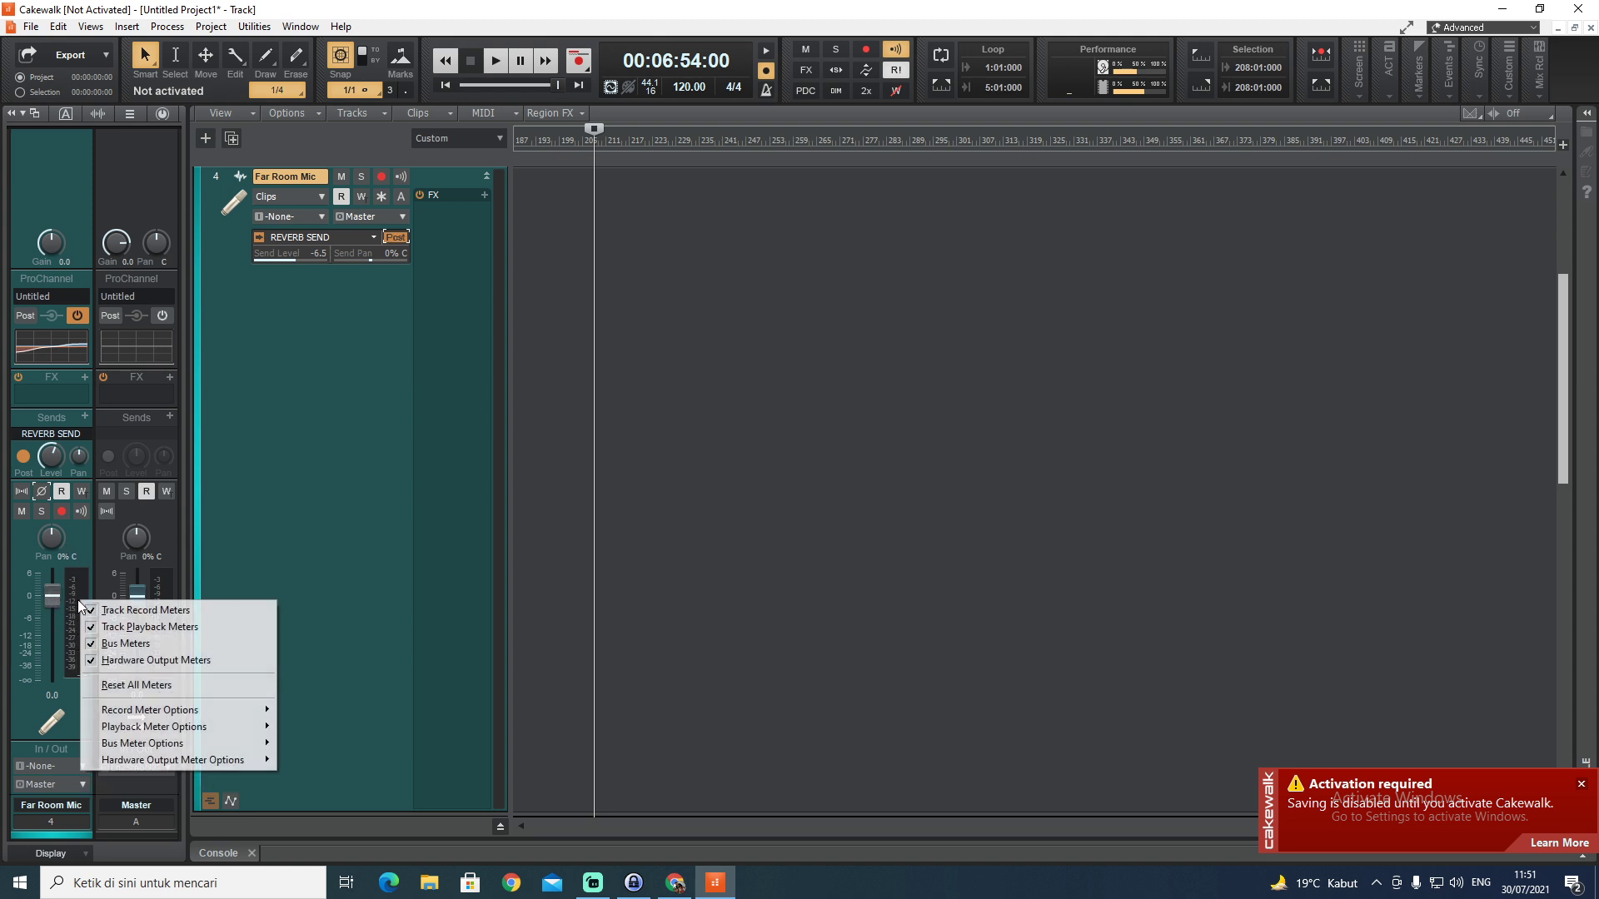
pyautogui.moveTo(167, 726)
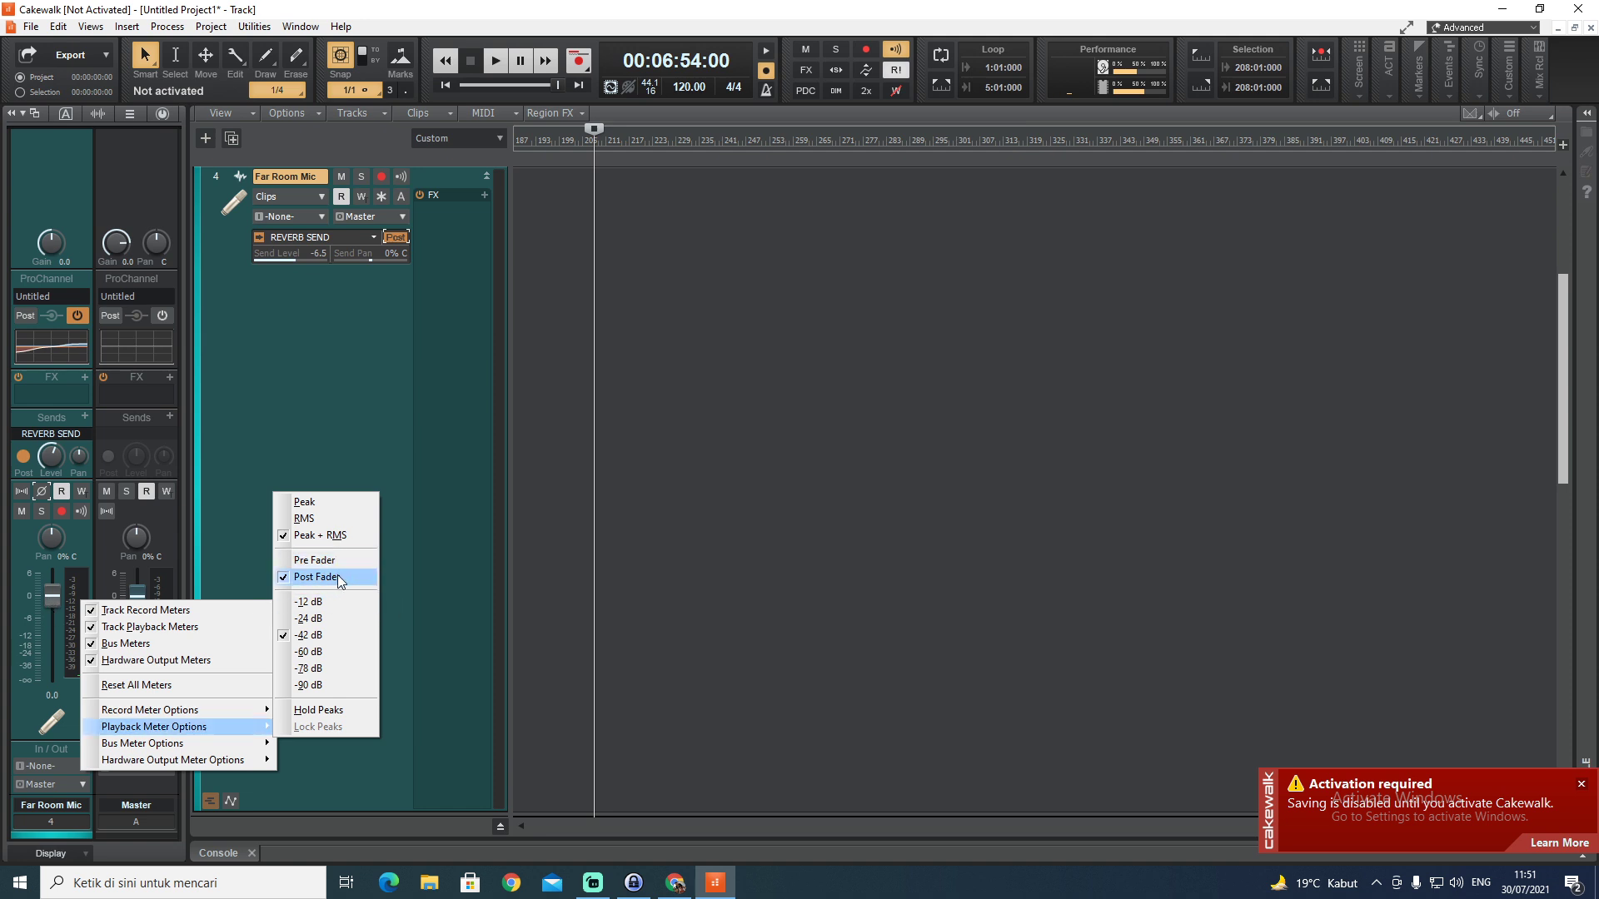
pyautogui.click(53, 596)
pyautogui.moveTo(53, 596)
pyautogui.mouseDown()
pyautogui.moveTo(53, 630)
pyautogui.moveTo(52, 600)
pyautogui.mouseUp()
pyautogui.rightClick(74, 619)
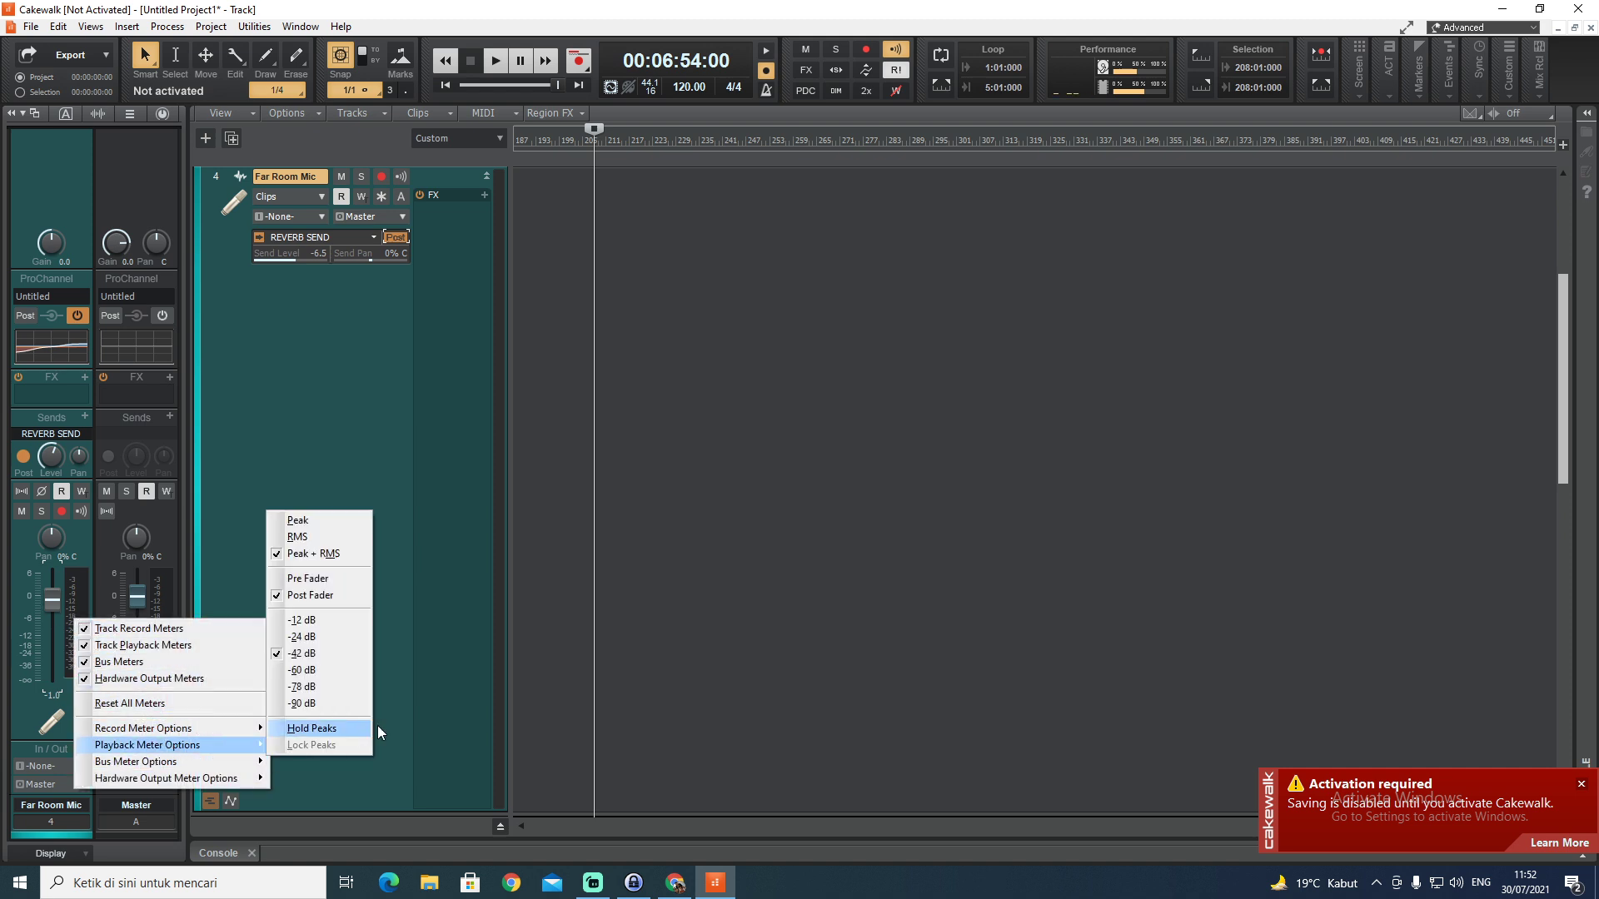
pyautogui.click(337, 581)
pyautogui.moveTo(56, 599); pyautogui.dragTo(52, 683)
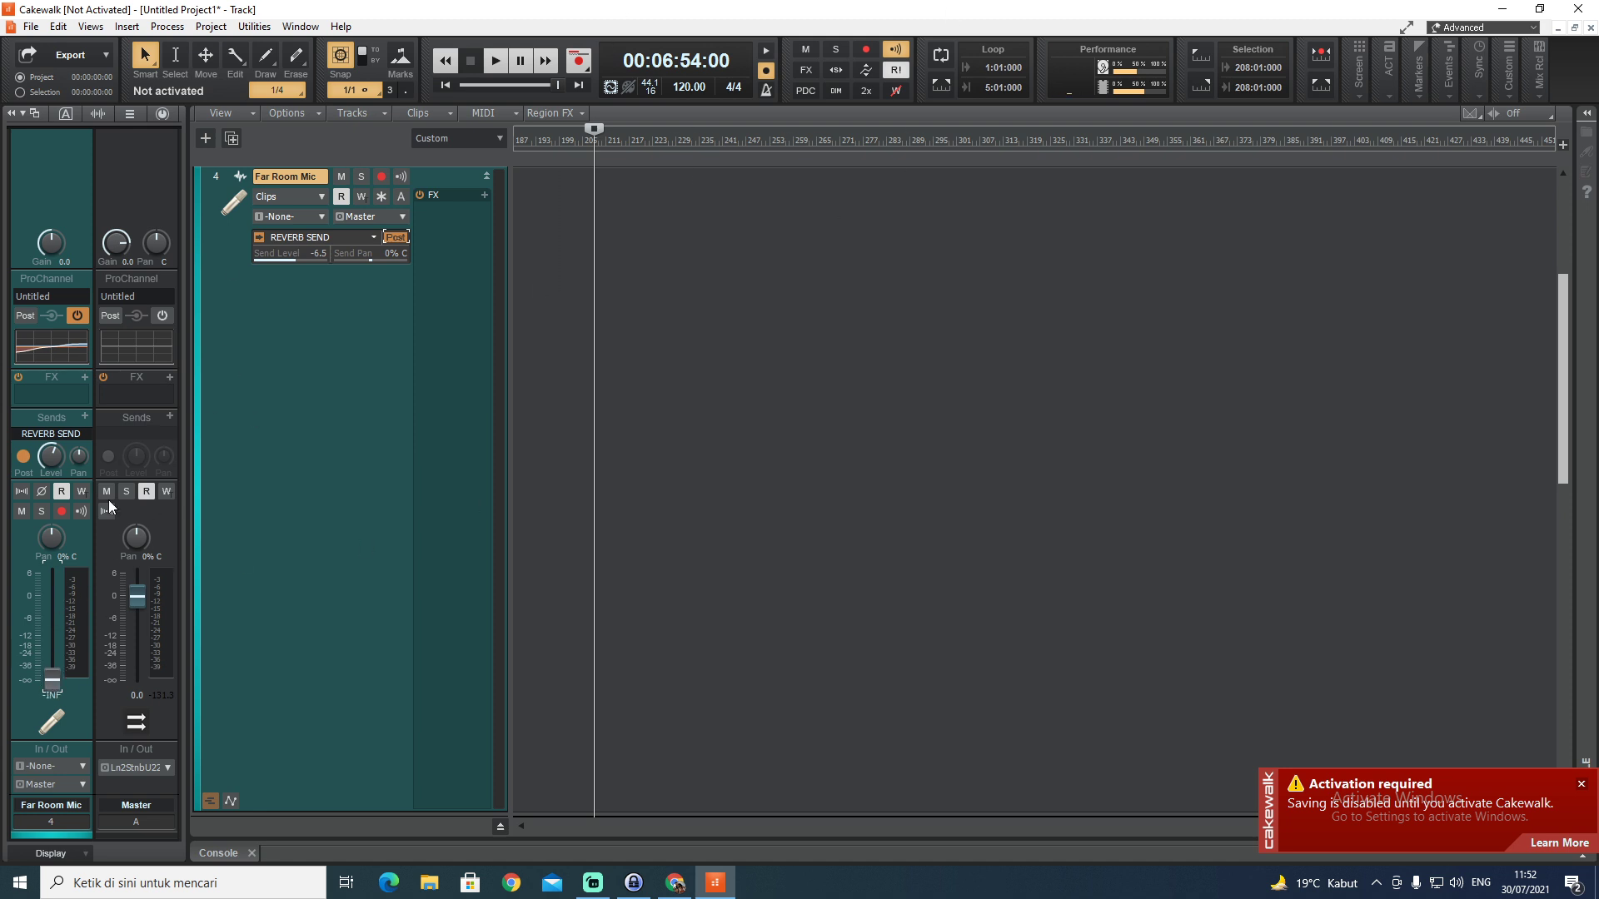
pyautogui.moveTo(51, 679); pyautogui.dragTo(52, 596)
# Restore the full track list and compare the channel strips of the REVERB BANJIR and REVERB SEND tracks
pyautogui.doubleClick(232, 205)
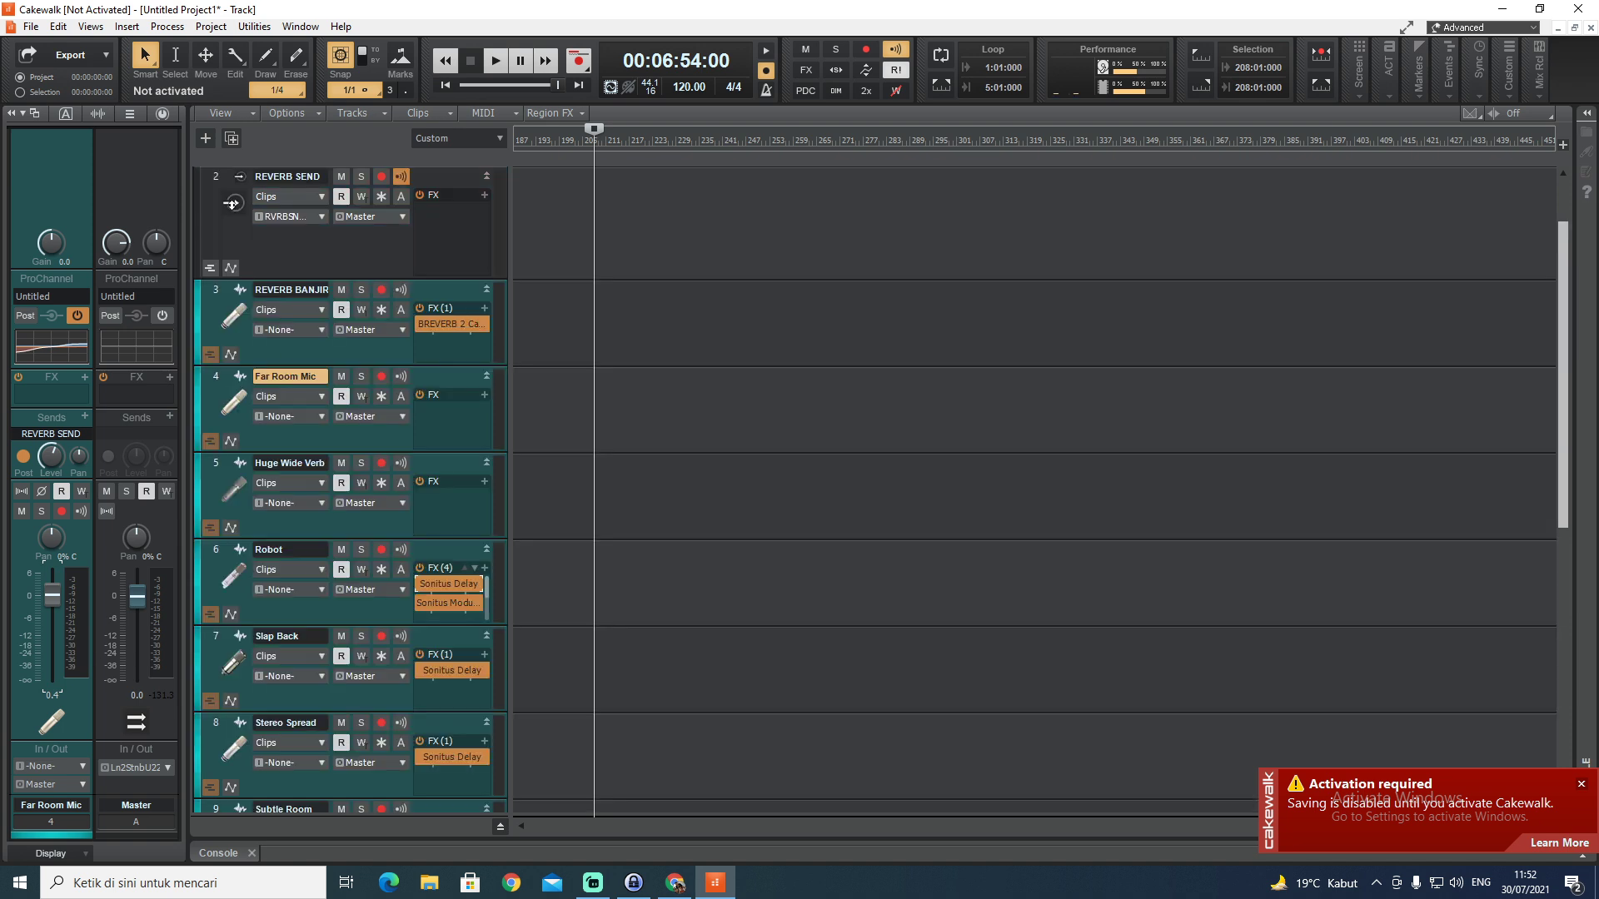
pyautogui.click(231, 320)
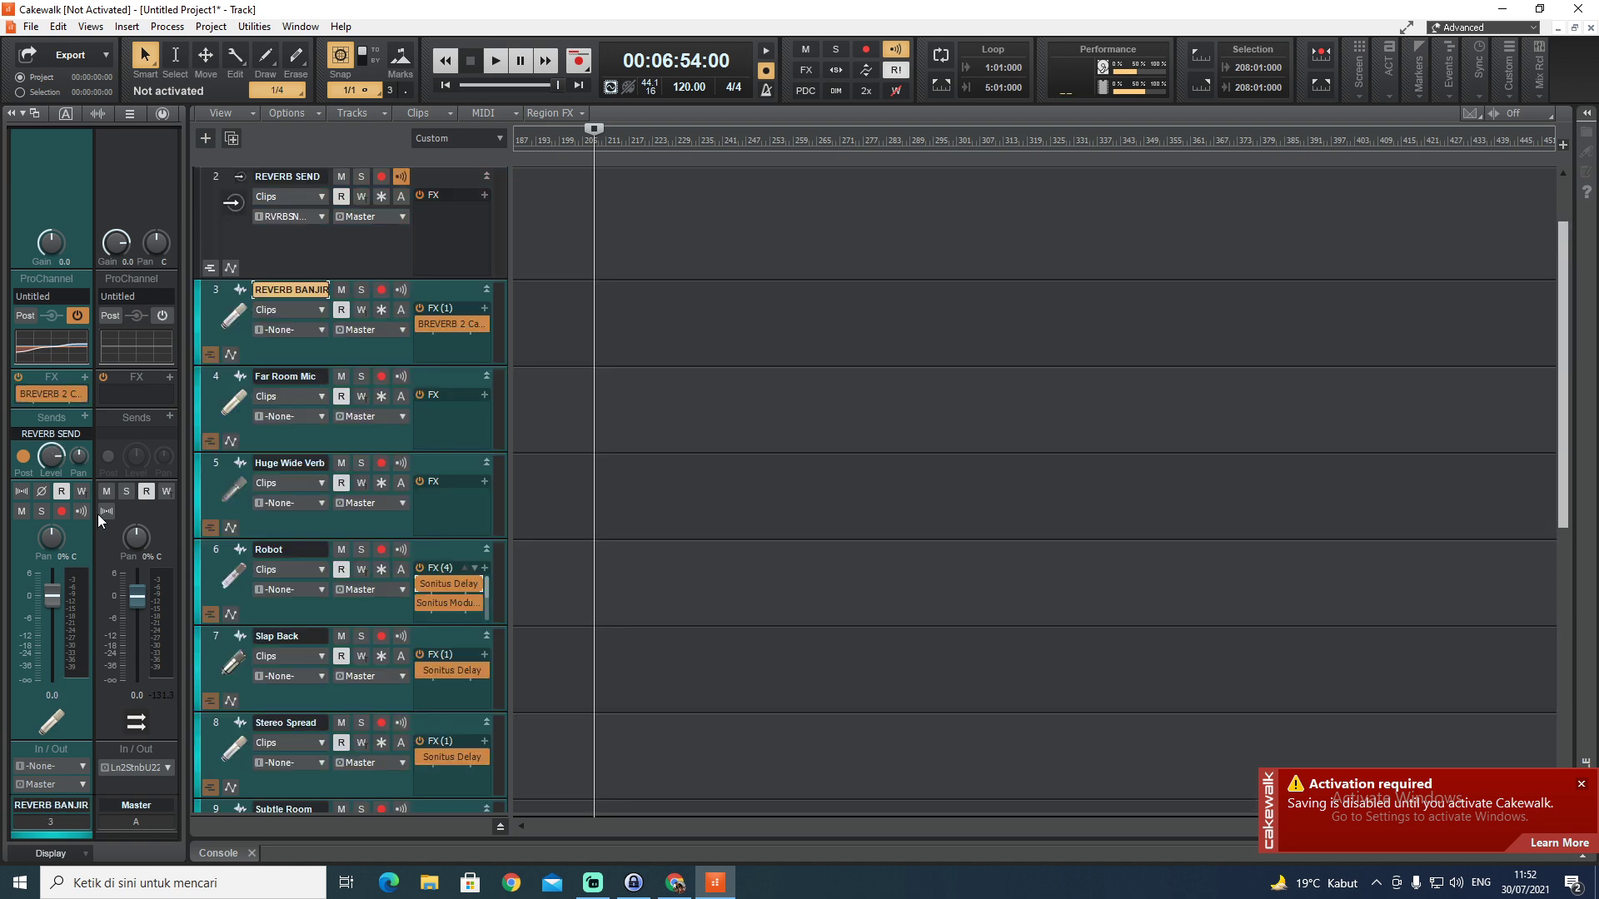
pyautogui.click(240, 243)
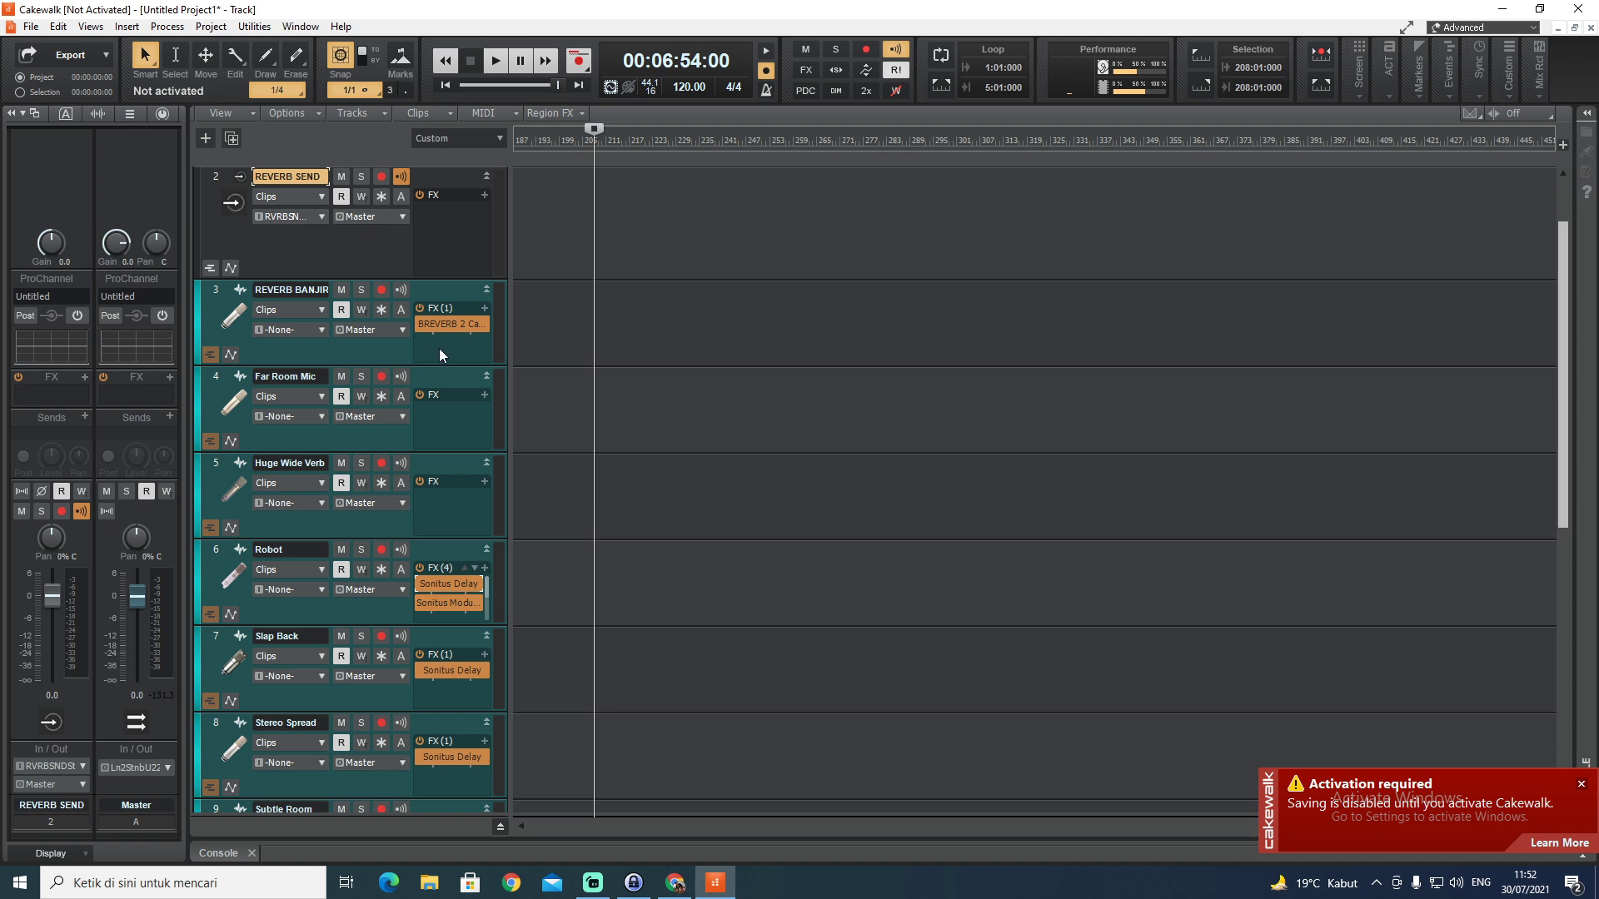
pyautogui.click(369, 349)
pyautogui.click(302, 243)
pyautogui.click(252, 347)
pyautogui.click(300, 267)
pyautogui.click(210, 343)
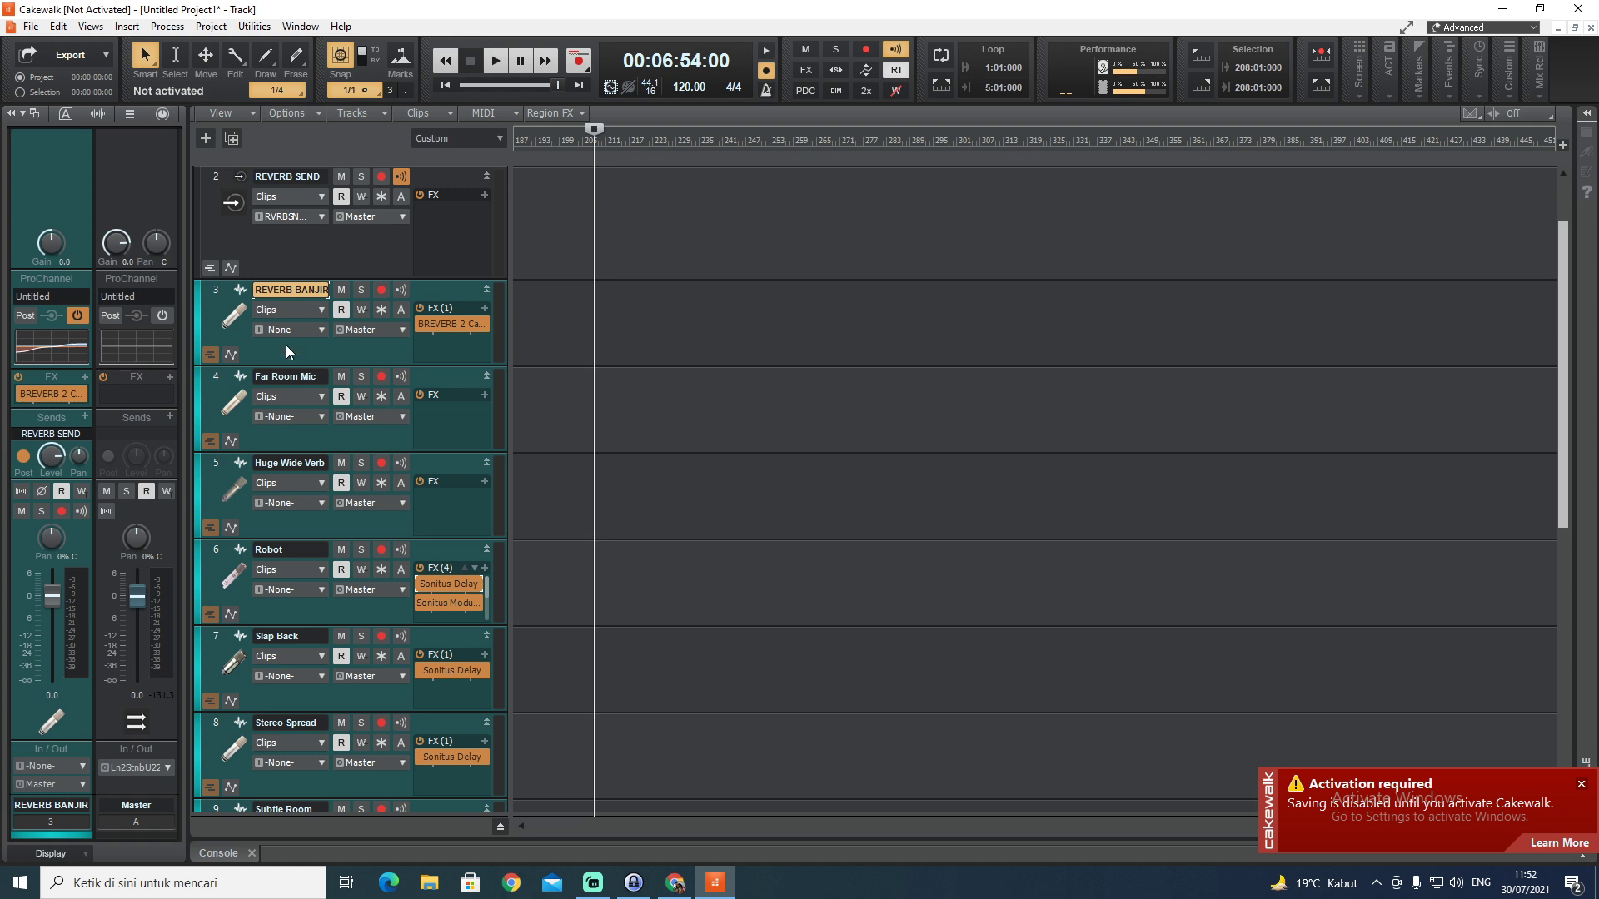
# Rename the REVERB BANJIR track as MIC
pyautogui.doubleClick(311, 286)
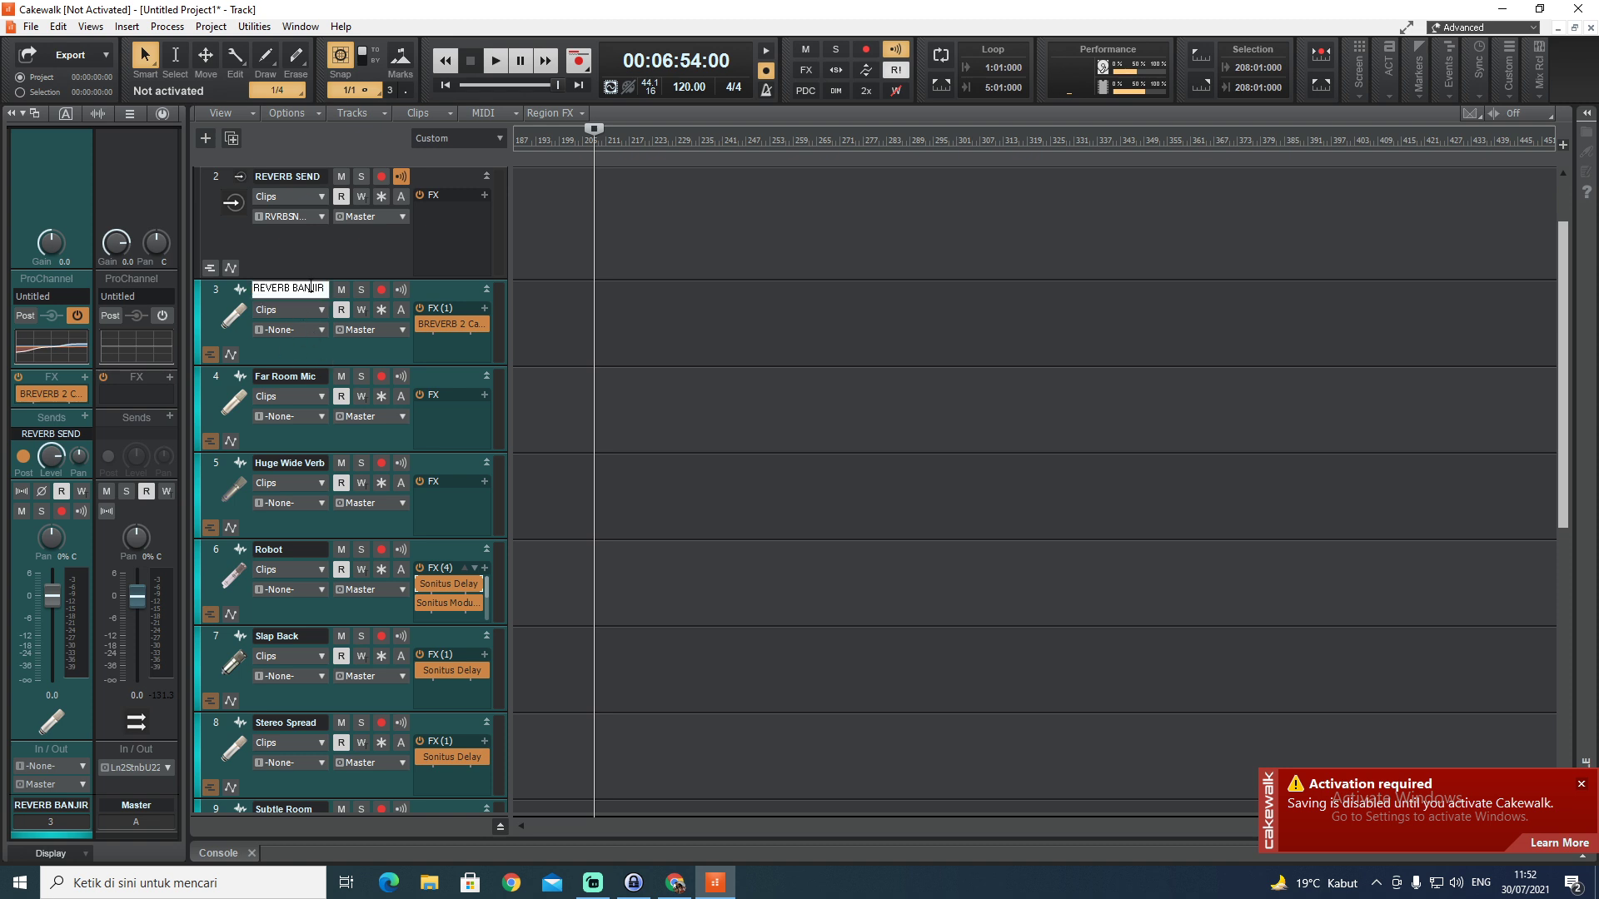
pyautogui.hotkey('ctrl', 'a')
pyautogui.write('MIC')
pyautogui.press('Return')
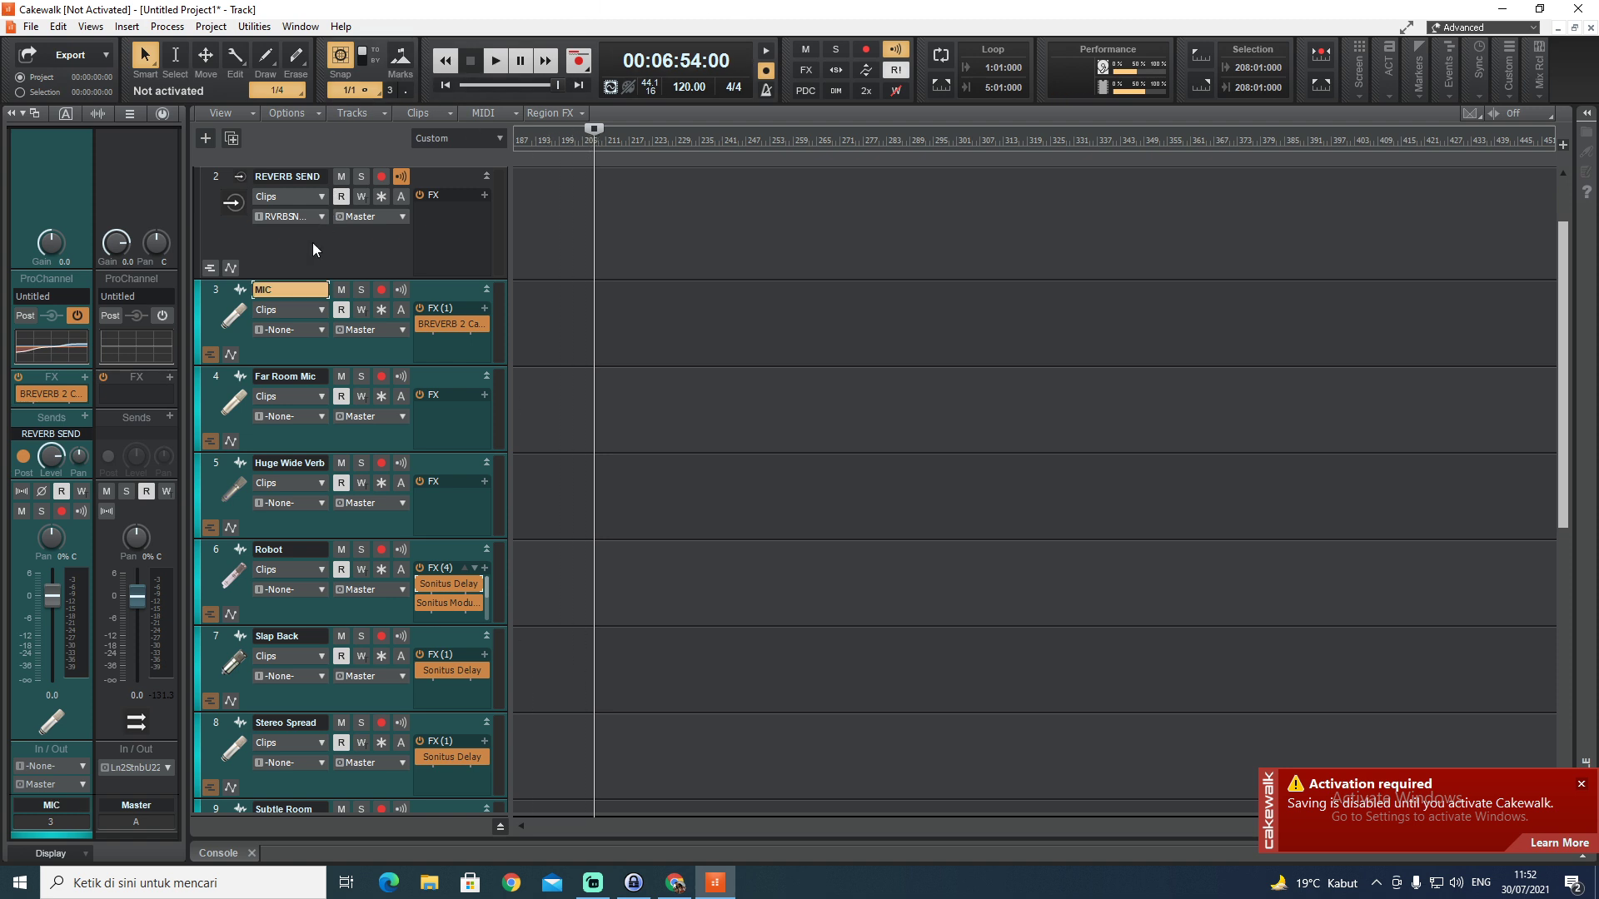
# Compare the channel strips of the REVERB SEND and MIC tracks, and view the options for MIC's BREVERB 2 effect
pyautogui.click(313, 247)
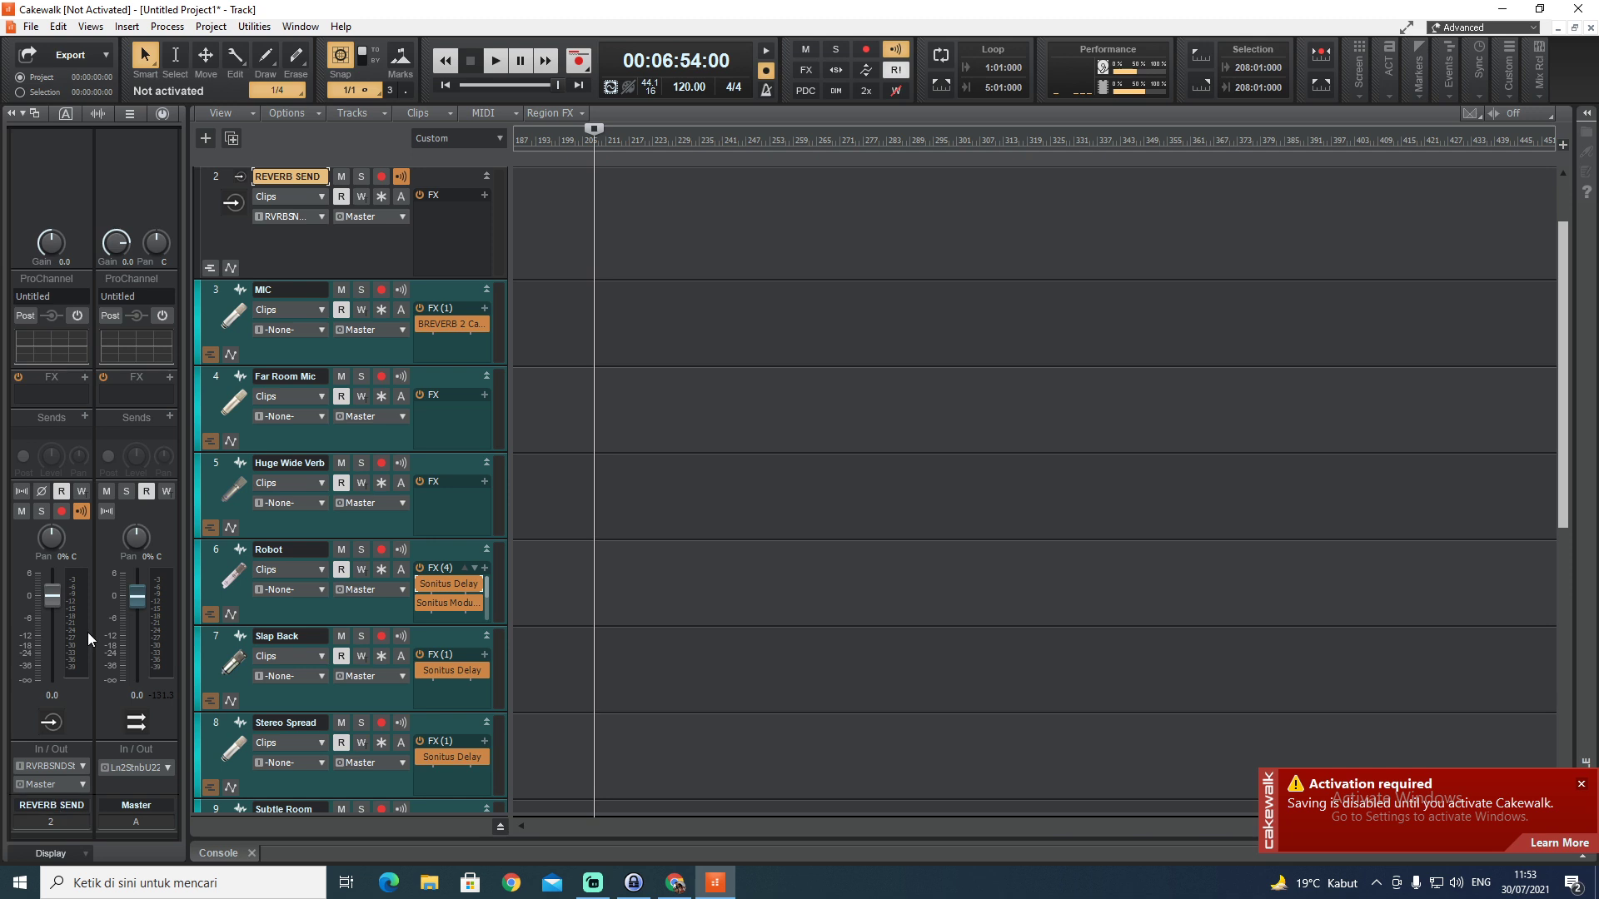
pyautogui.click(315, 360)
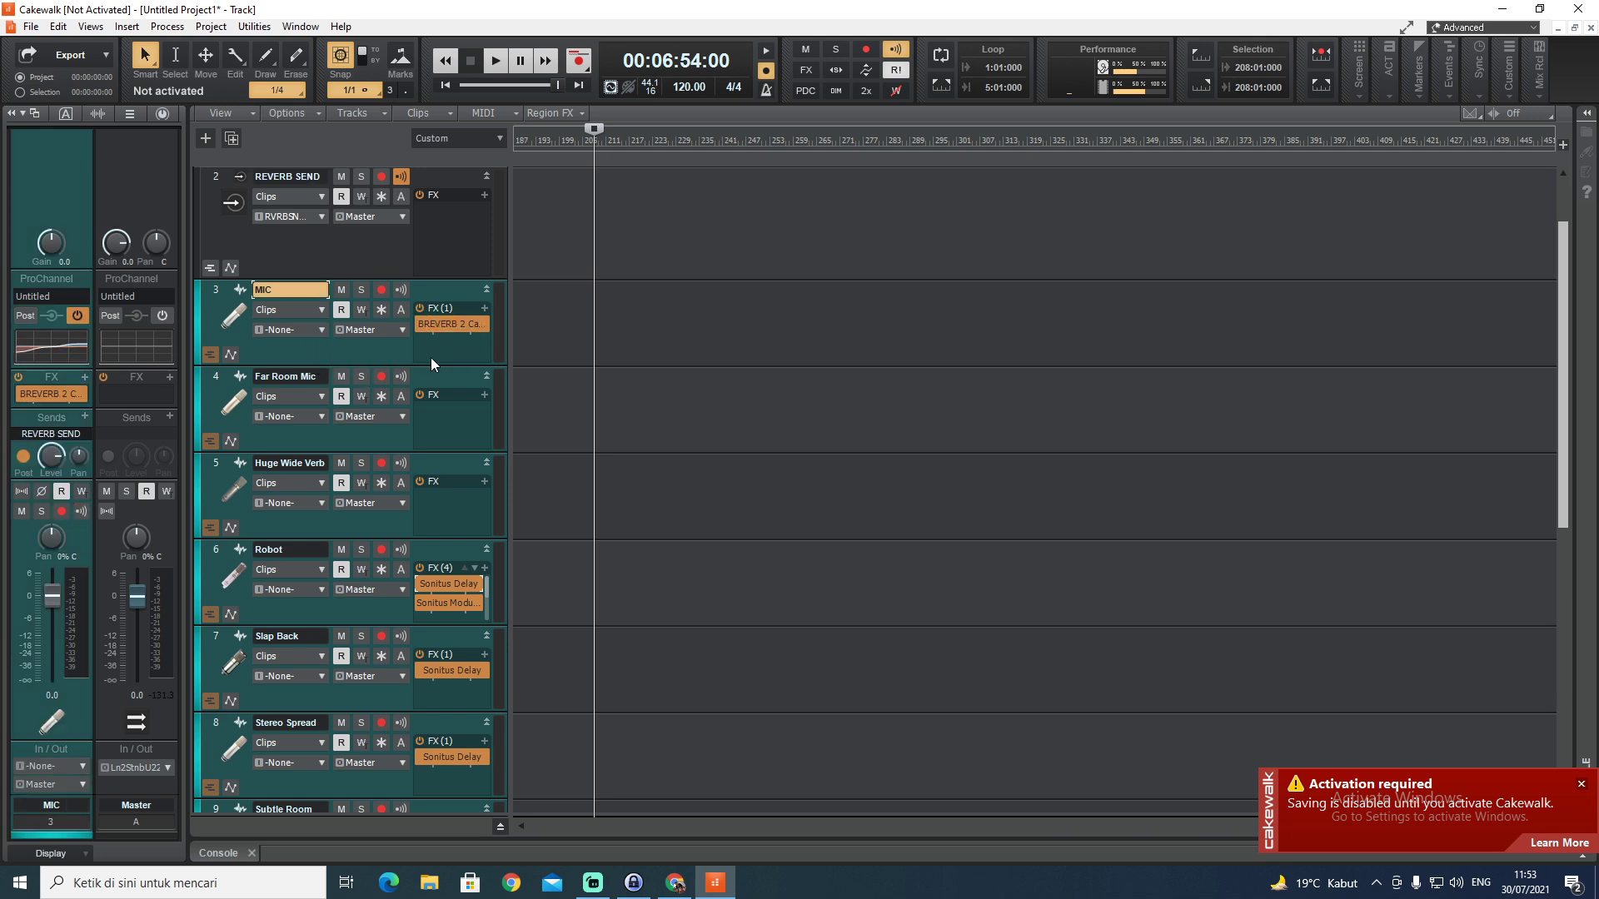
pyautogui.rightClick(483, 325)
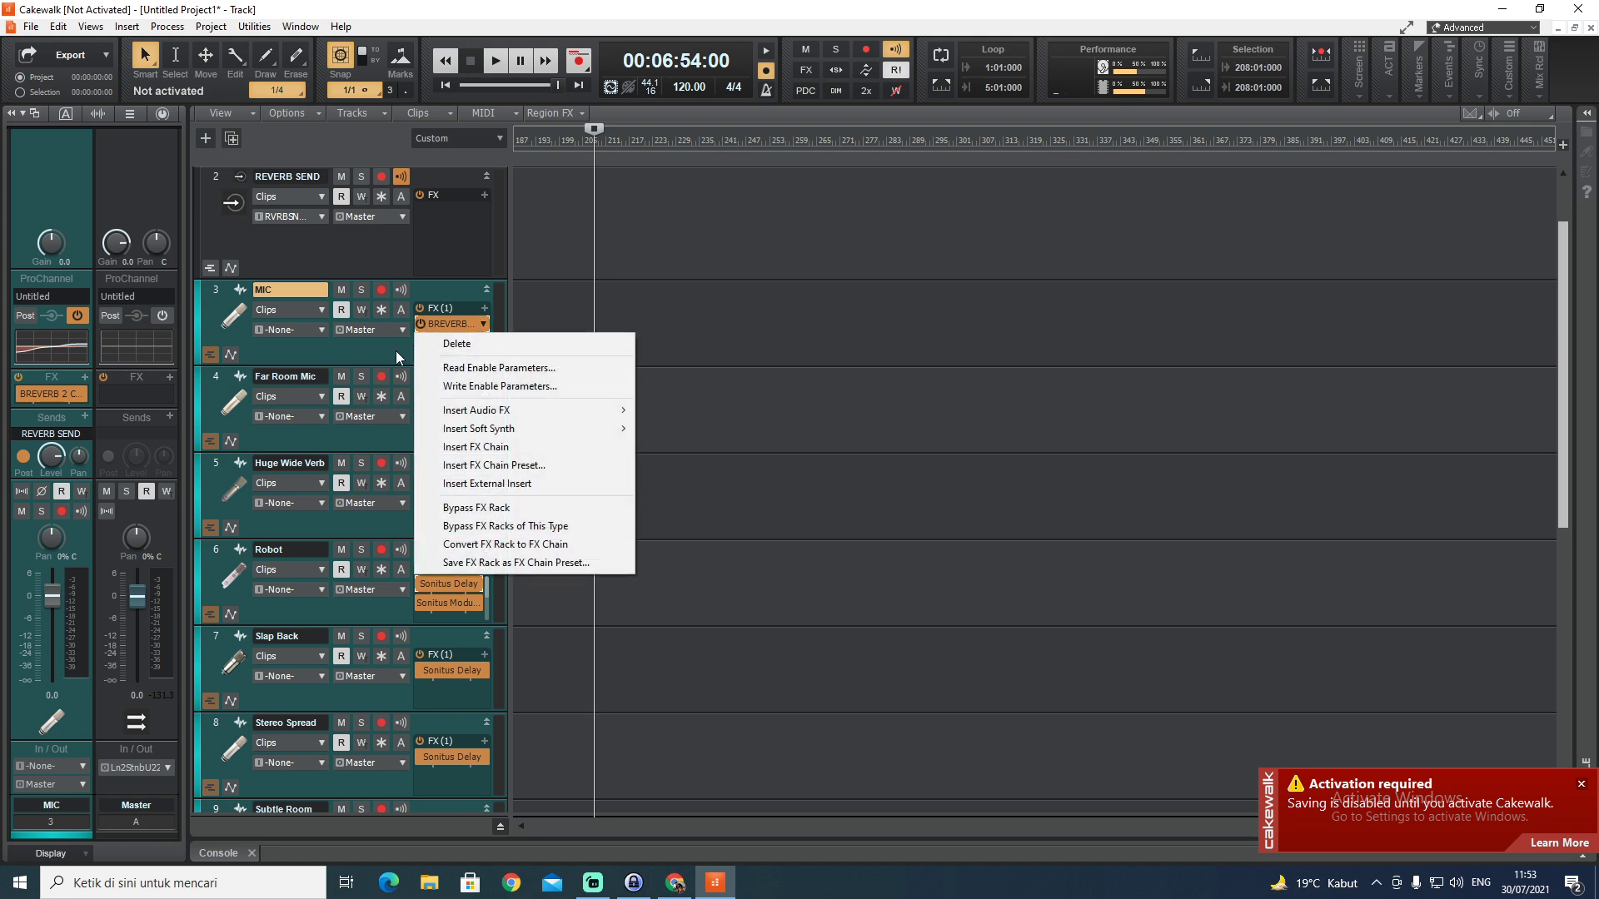
pyautogui.press('Escape')
# Insert the BREVERB 2 Cakewalk reverb on the REVERB SEND track and lower its dry level to -∞
pyautogui.click(385, 244)
pyautogui.rightClick(483, 198)
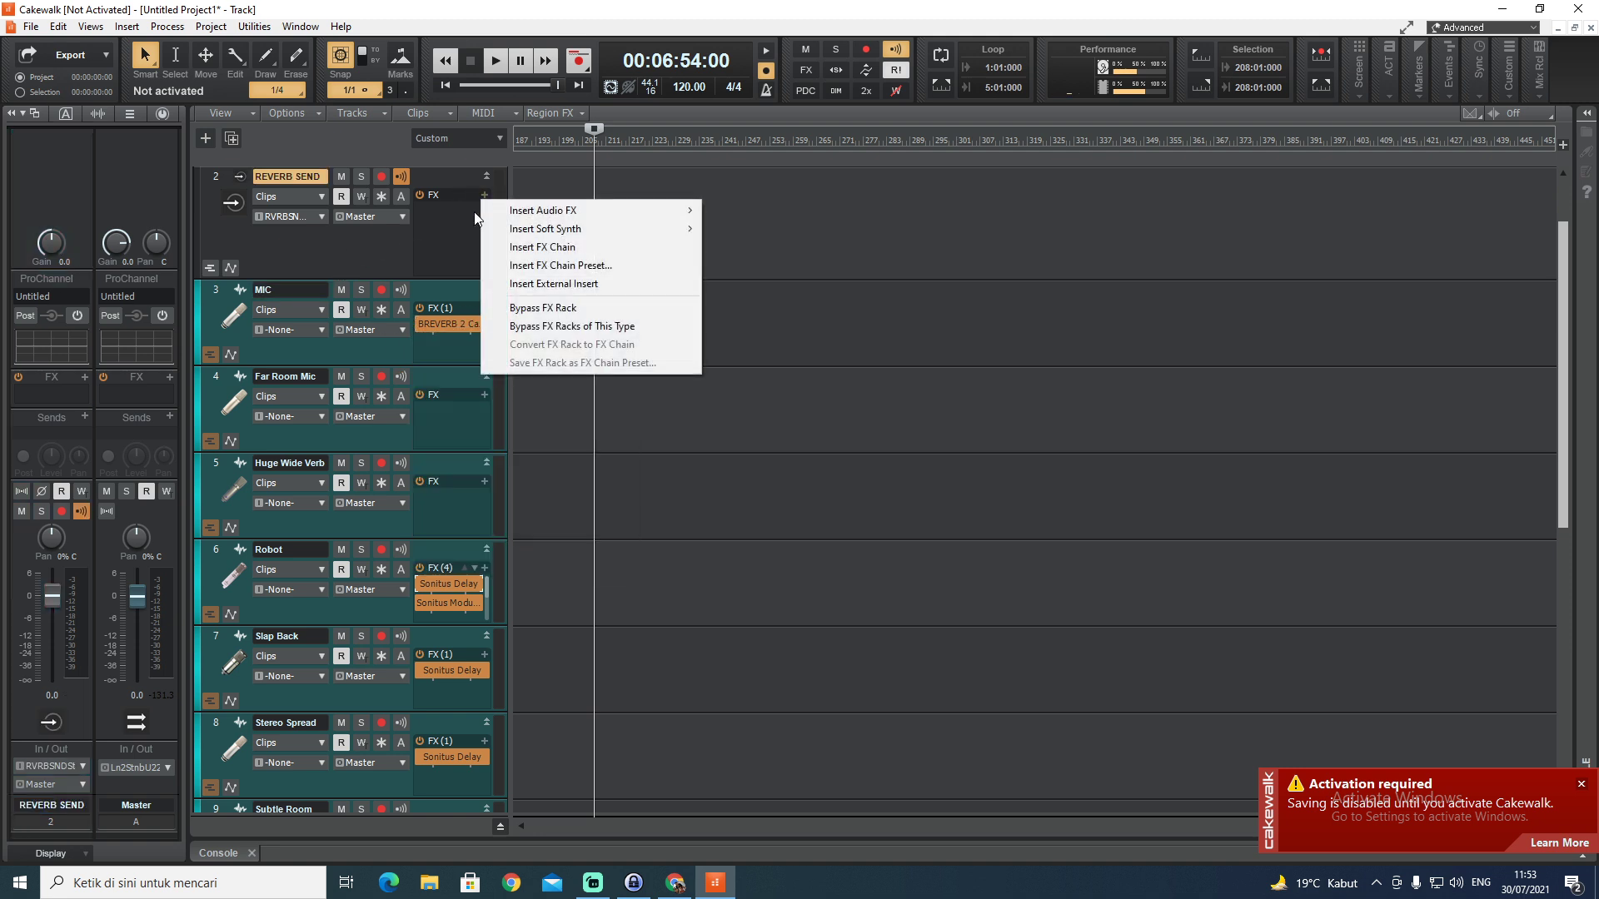
pyautogui.moveTo(602, 208)
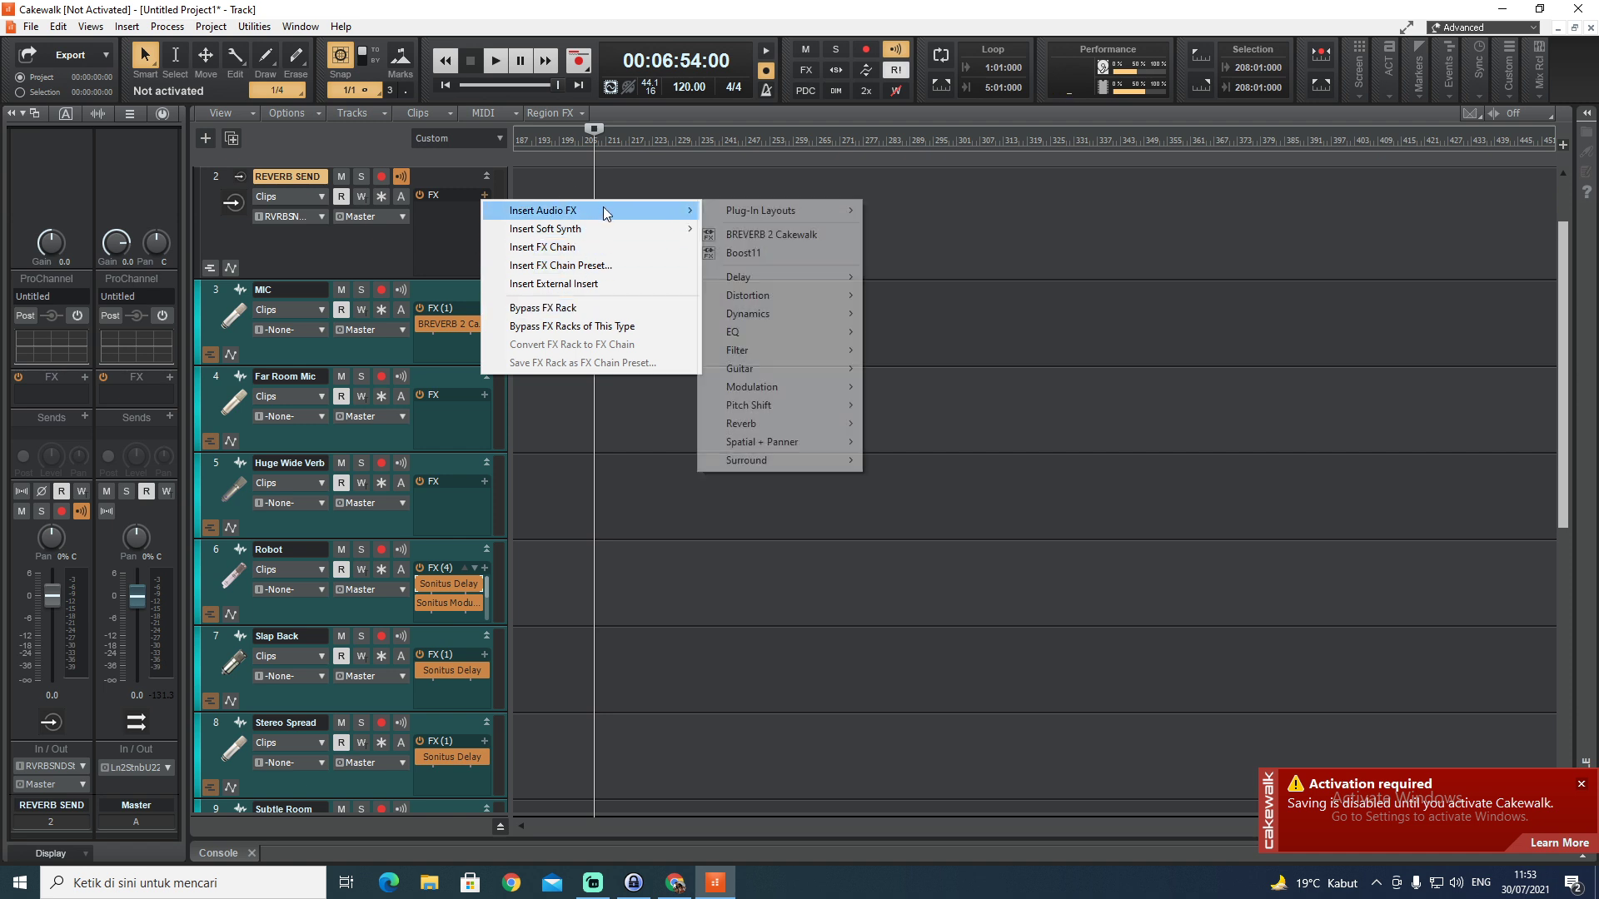
pyautogui.moveTo(795, 423)
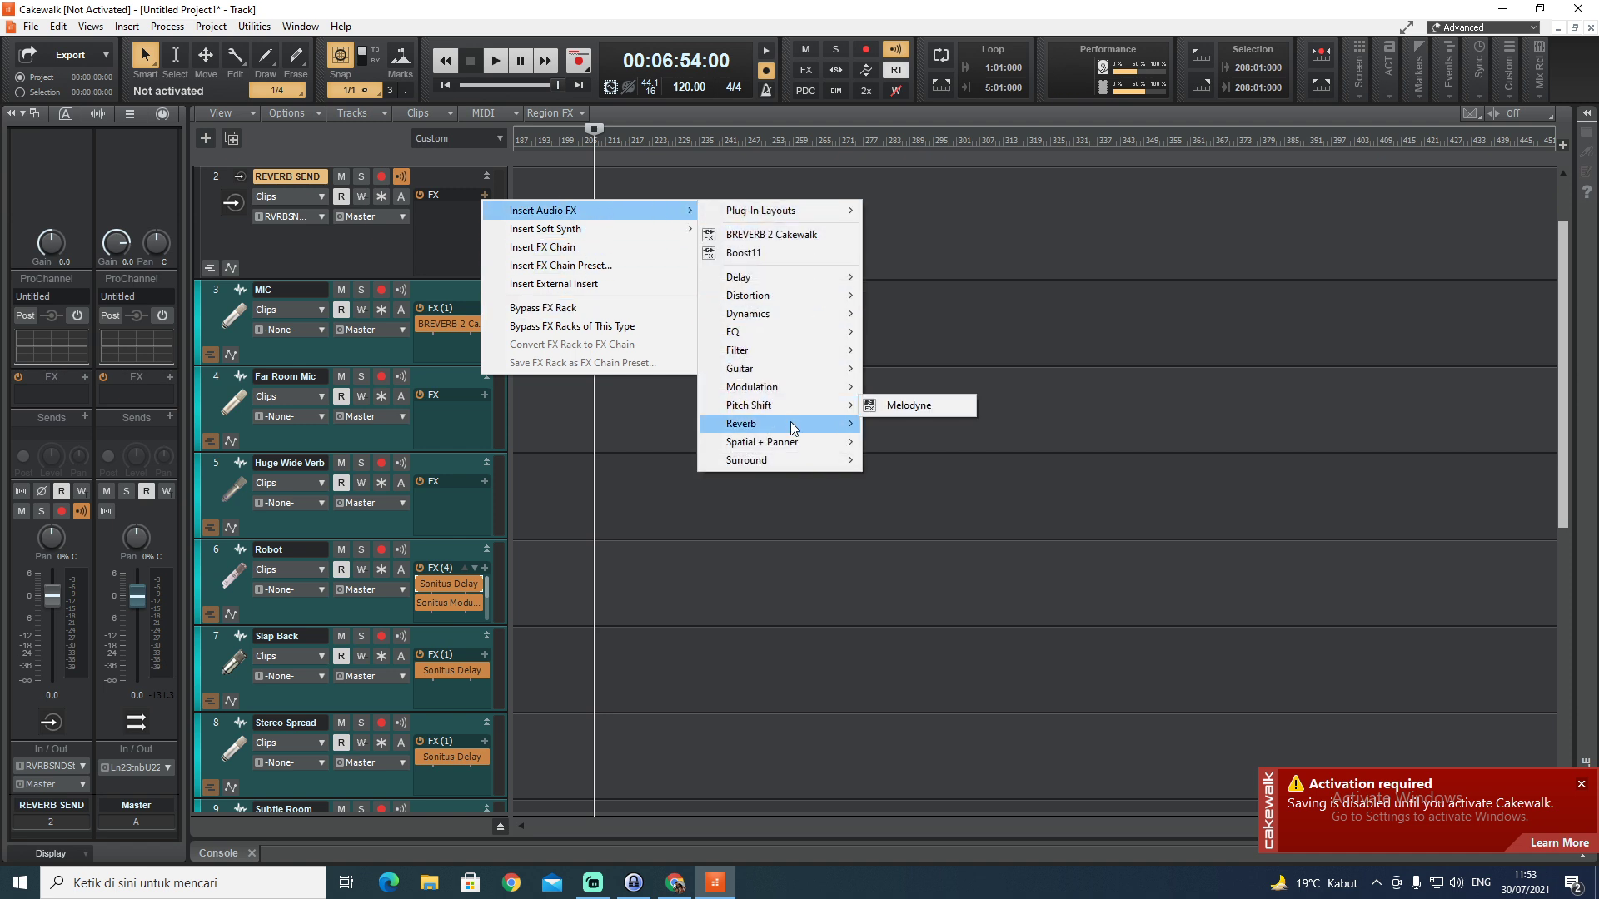
pyautogui.click(904, 427)
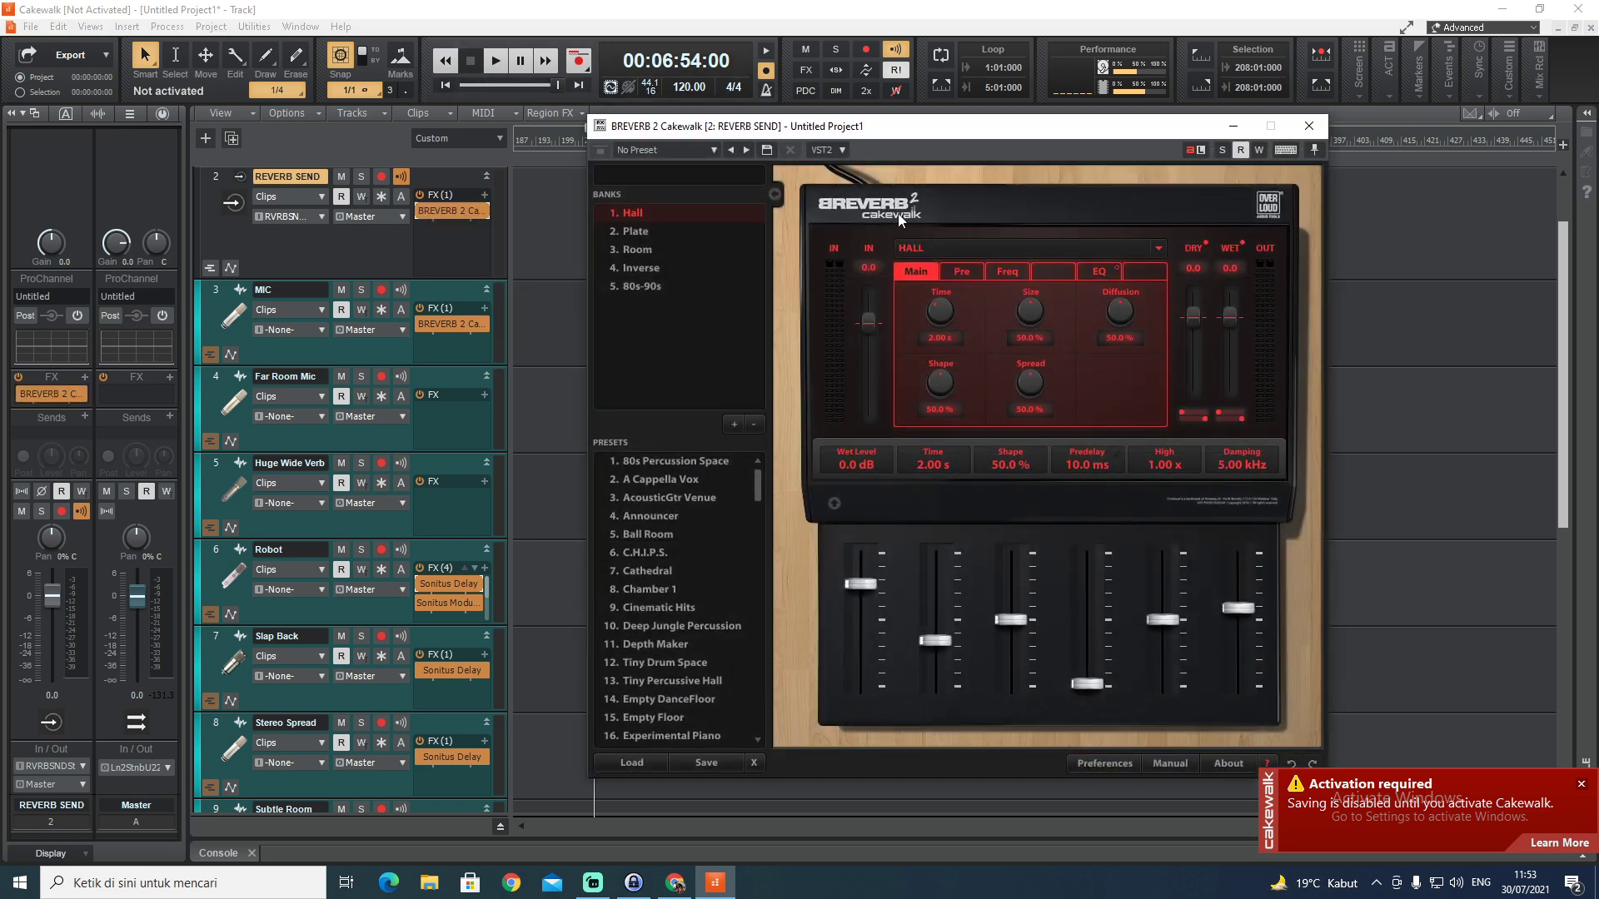
pyautogui.moveTo(1194, 316); pyautogui.dragTo(1194, 386)
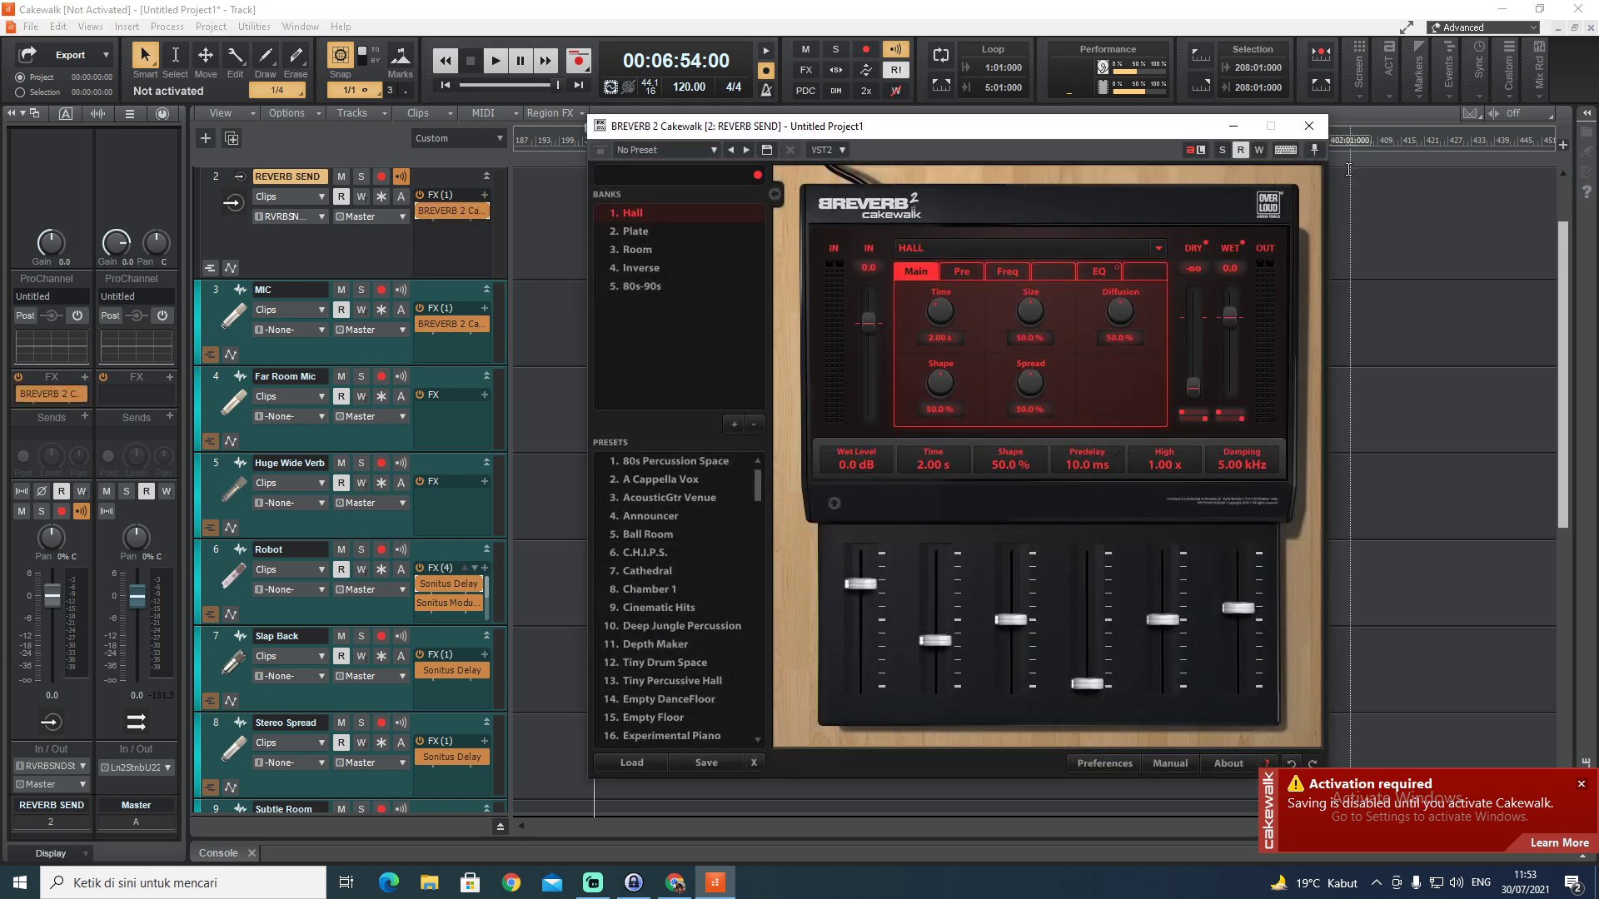
pyautogui.click(1309, 126)
# Delete the BREVERB 2 effect from the MIC track, and send MIC to REVERB SEND at a level of about -9.5
pyautogui.rightClick(488, 327)
pyautogui.click(478, 343)
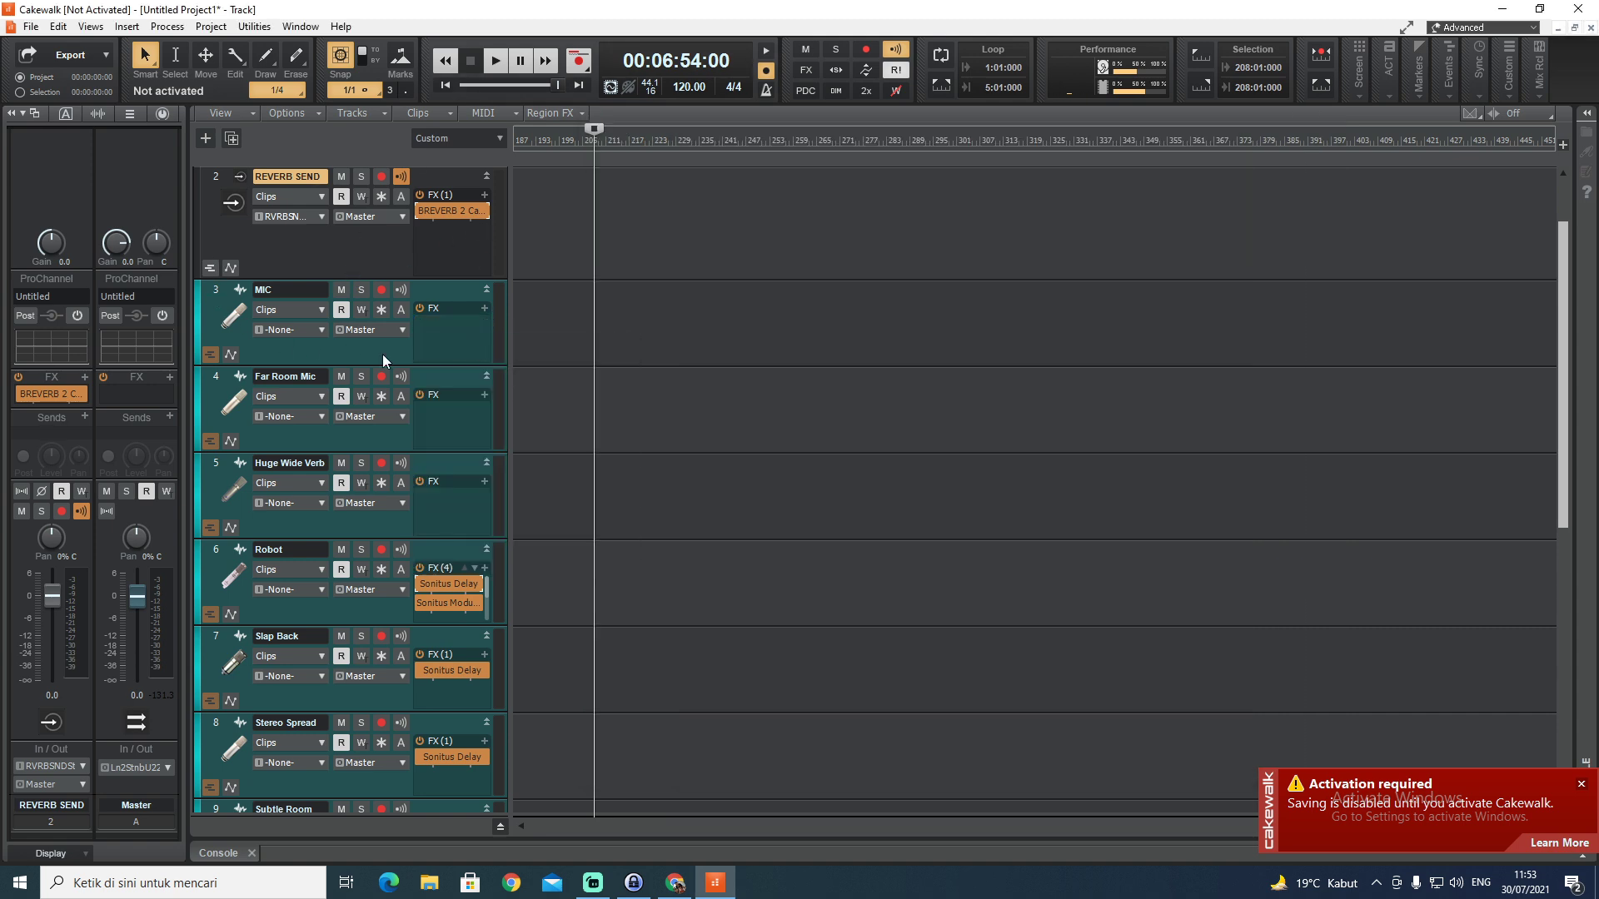
pyautogui.click(328, 360)
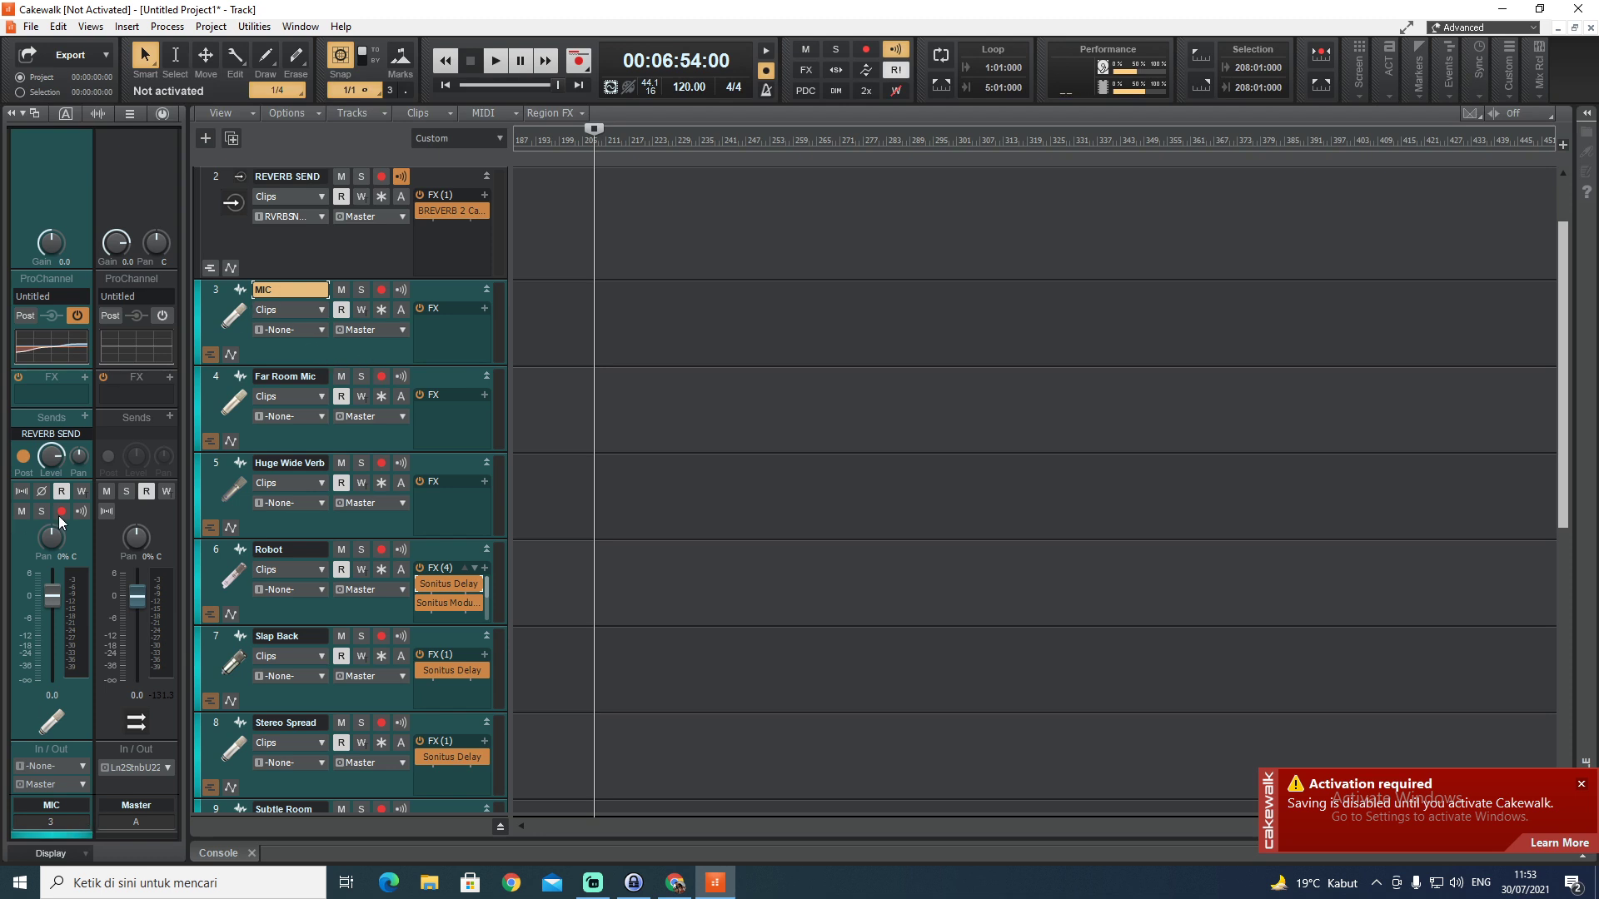
pyautogui.click(78, 436)
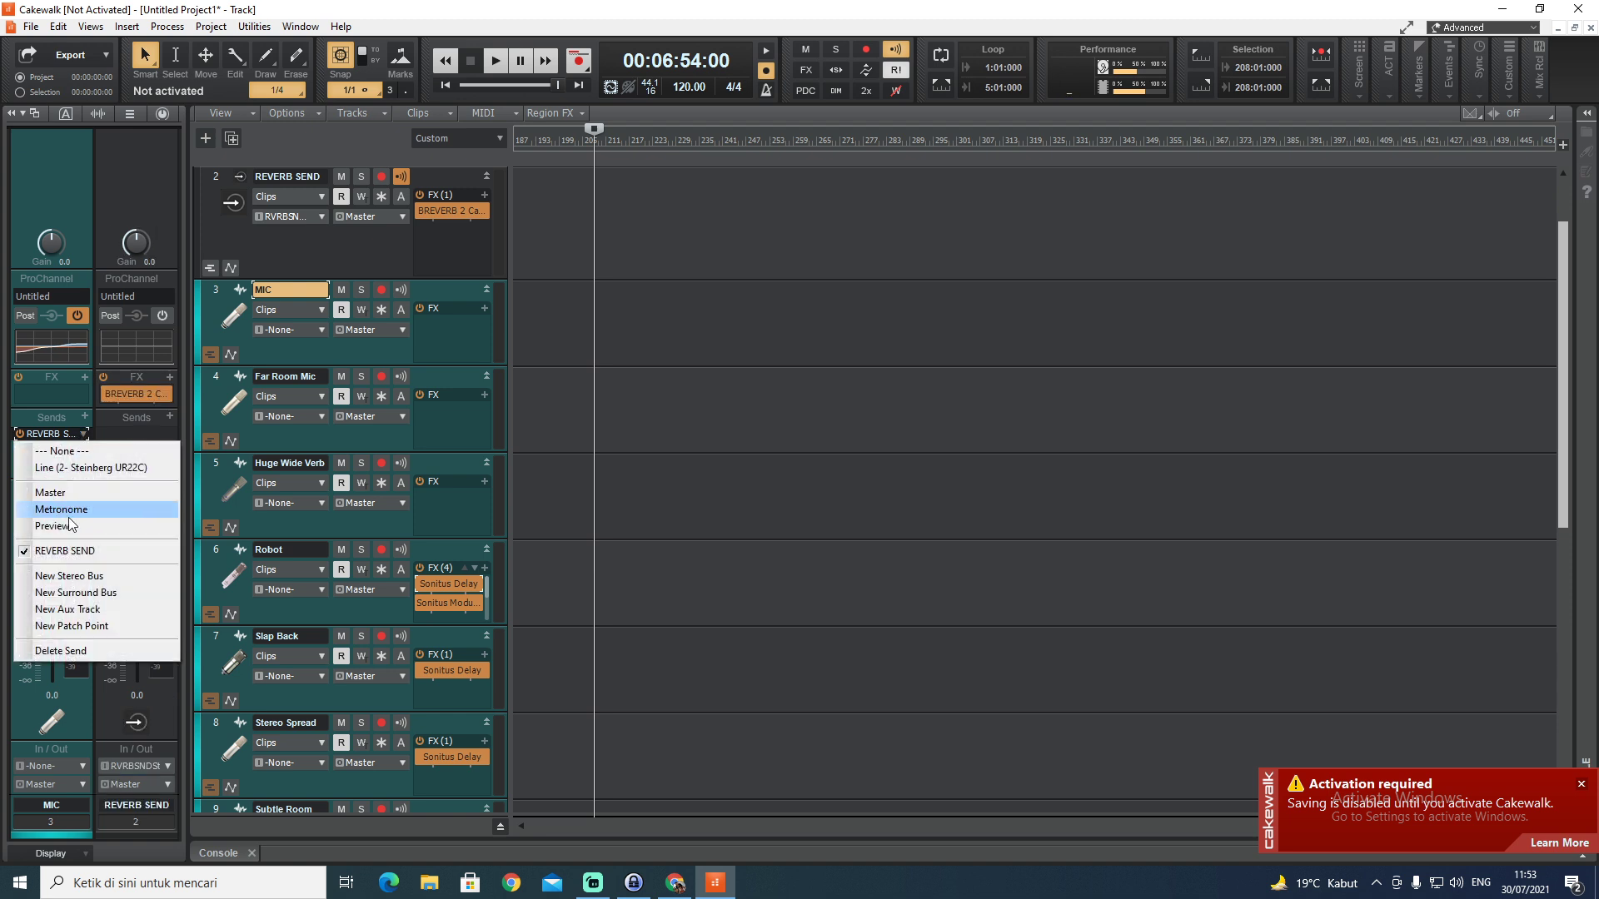
pyautogui.click(65, 551)
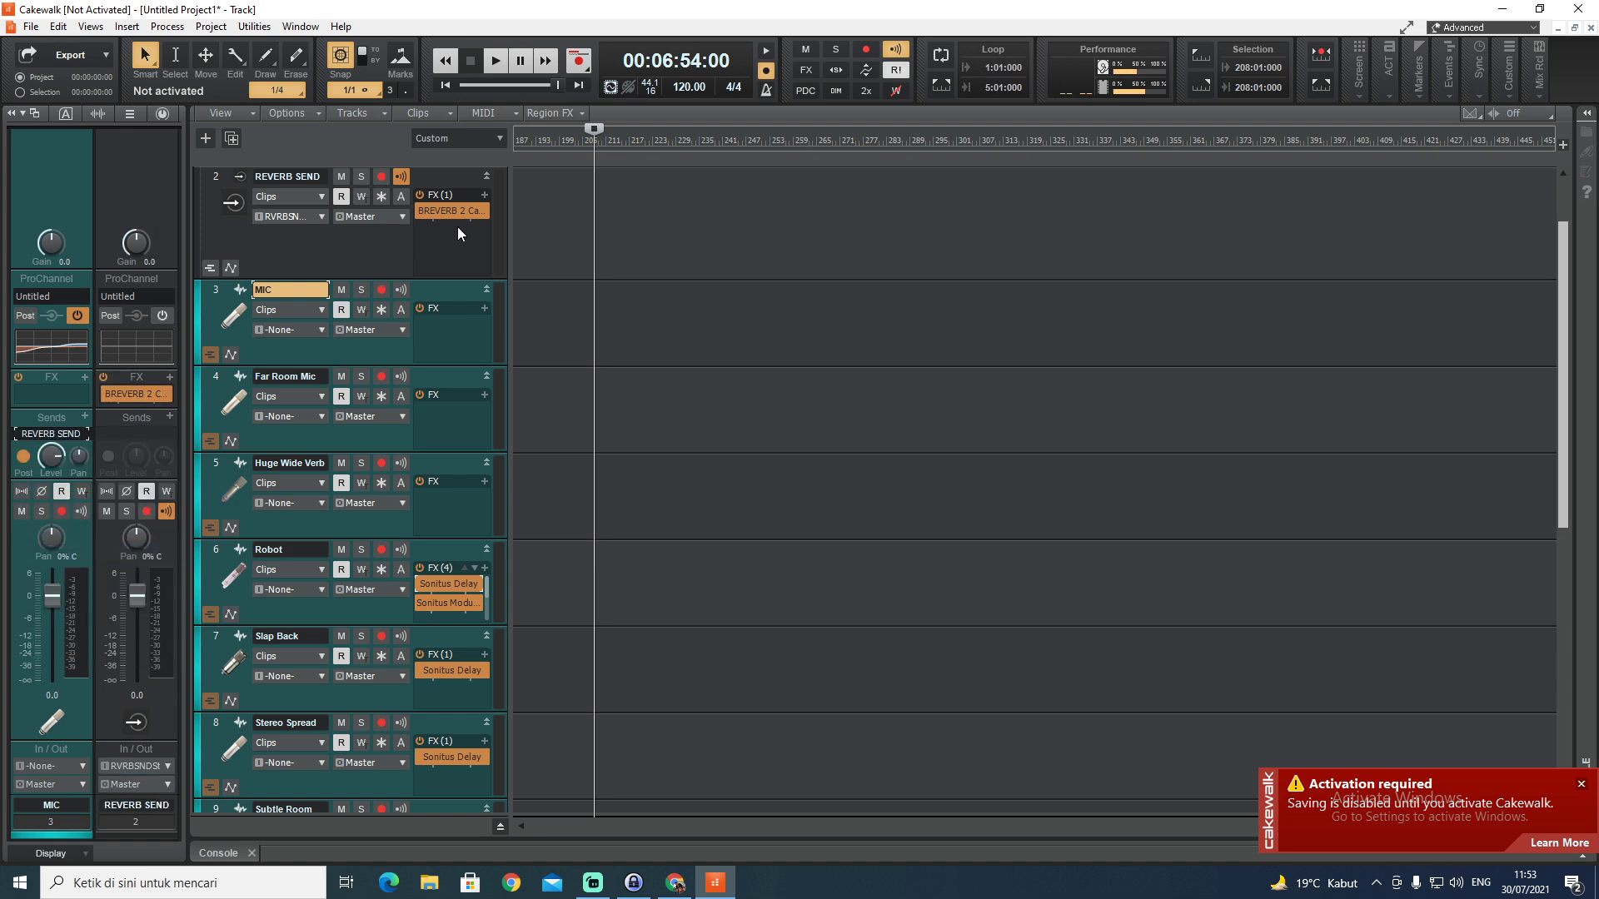
pyautogui.moveTo(49, 452); pyautogui.dragTo(51, 447)
pyautogui.click(1581, 784)
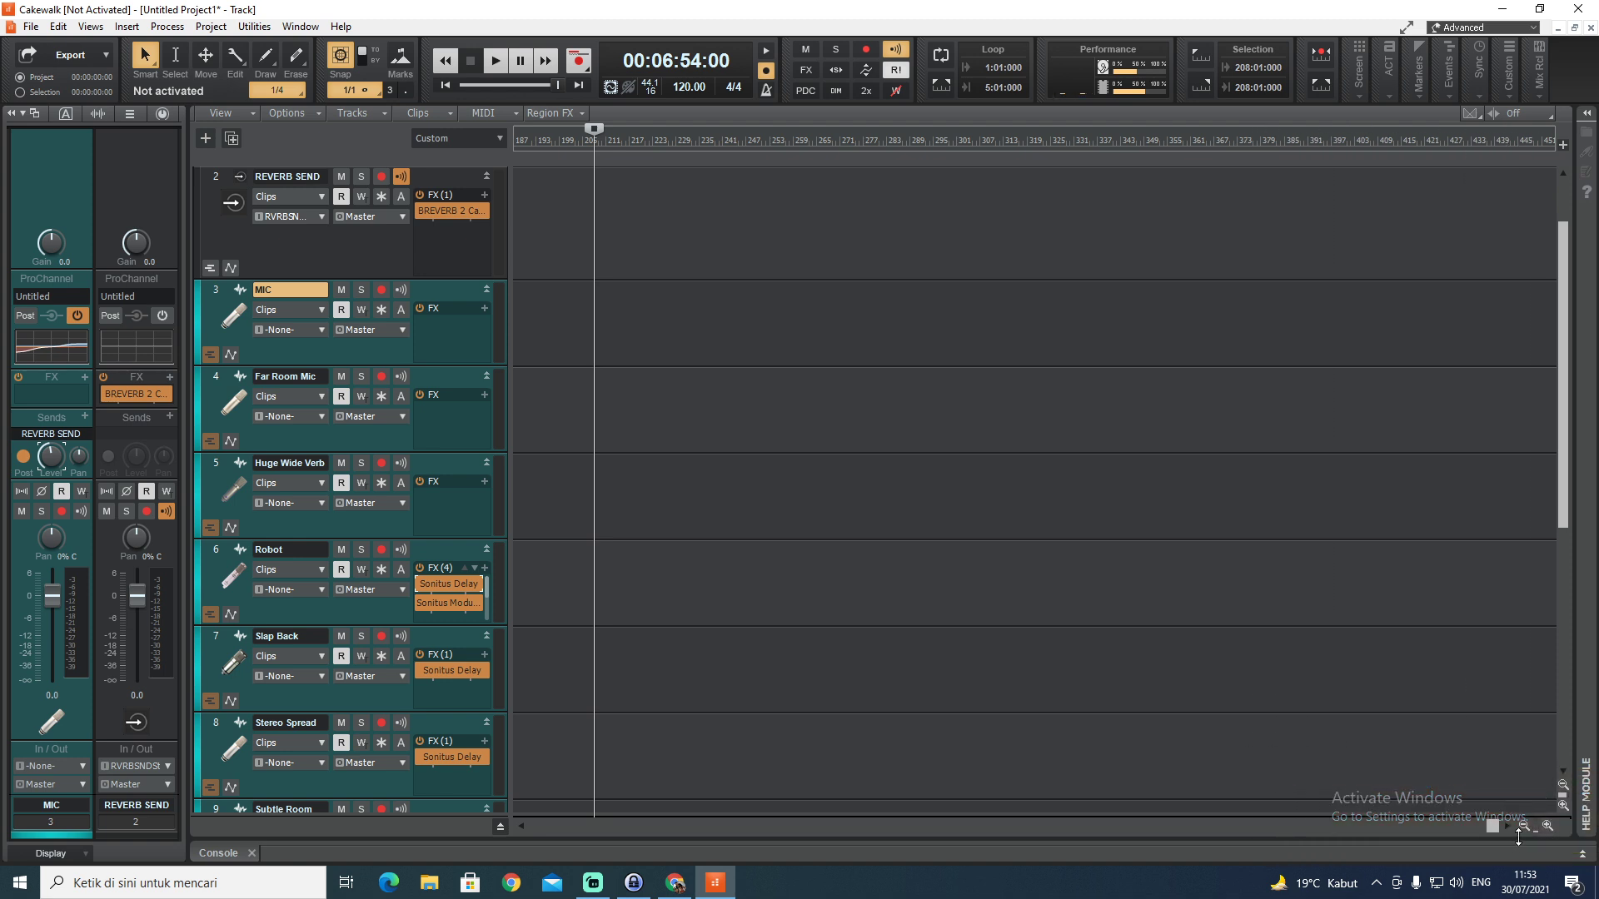
# Enlarge the timeline scale and the track heights until the send controls fit in the track headers
pyautogui.click(1549, 828)
pyautogui.click(1549, 829)
pyautogui.click(1549, 828)
pyautogui.click(1549, 829)
pyautogui.click(1549, 829)
pyautogui.click(1524, 823)
pyautogui.click(1523, 825)
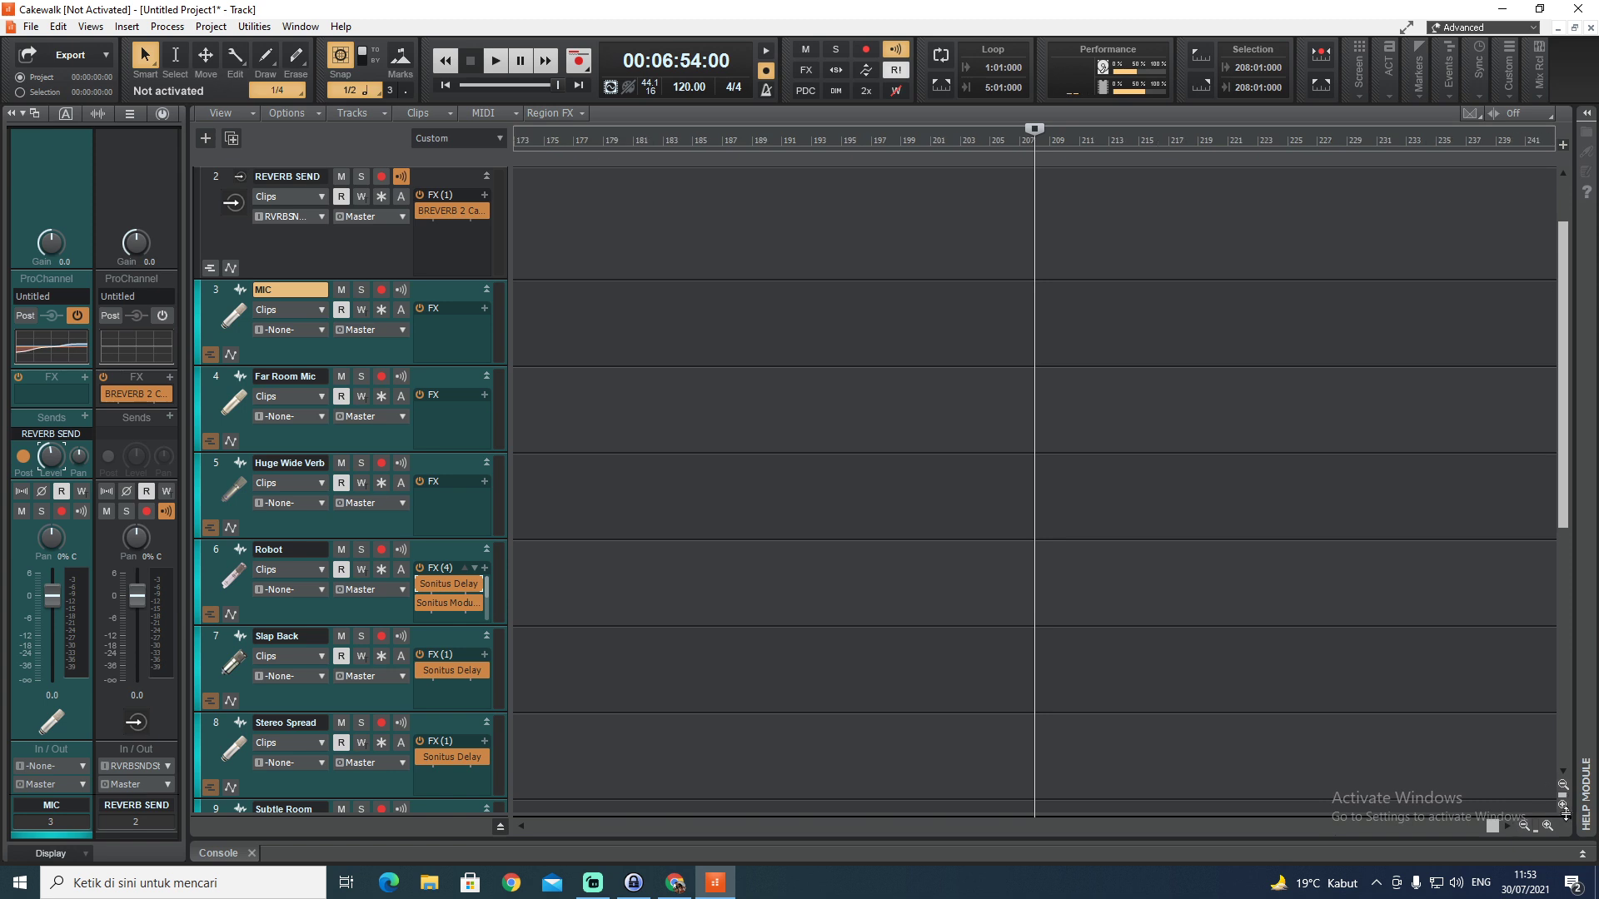
pyautogui.moveTo(1563, 795); pyautogui.dragTo(1546, 749)
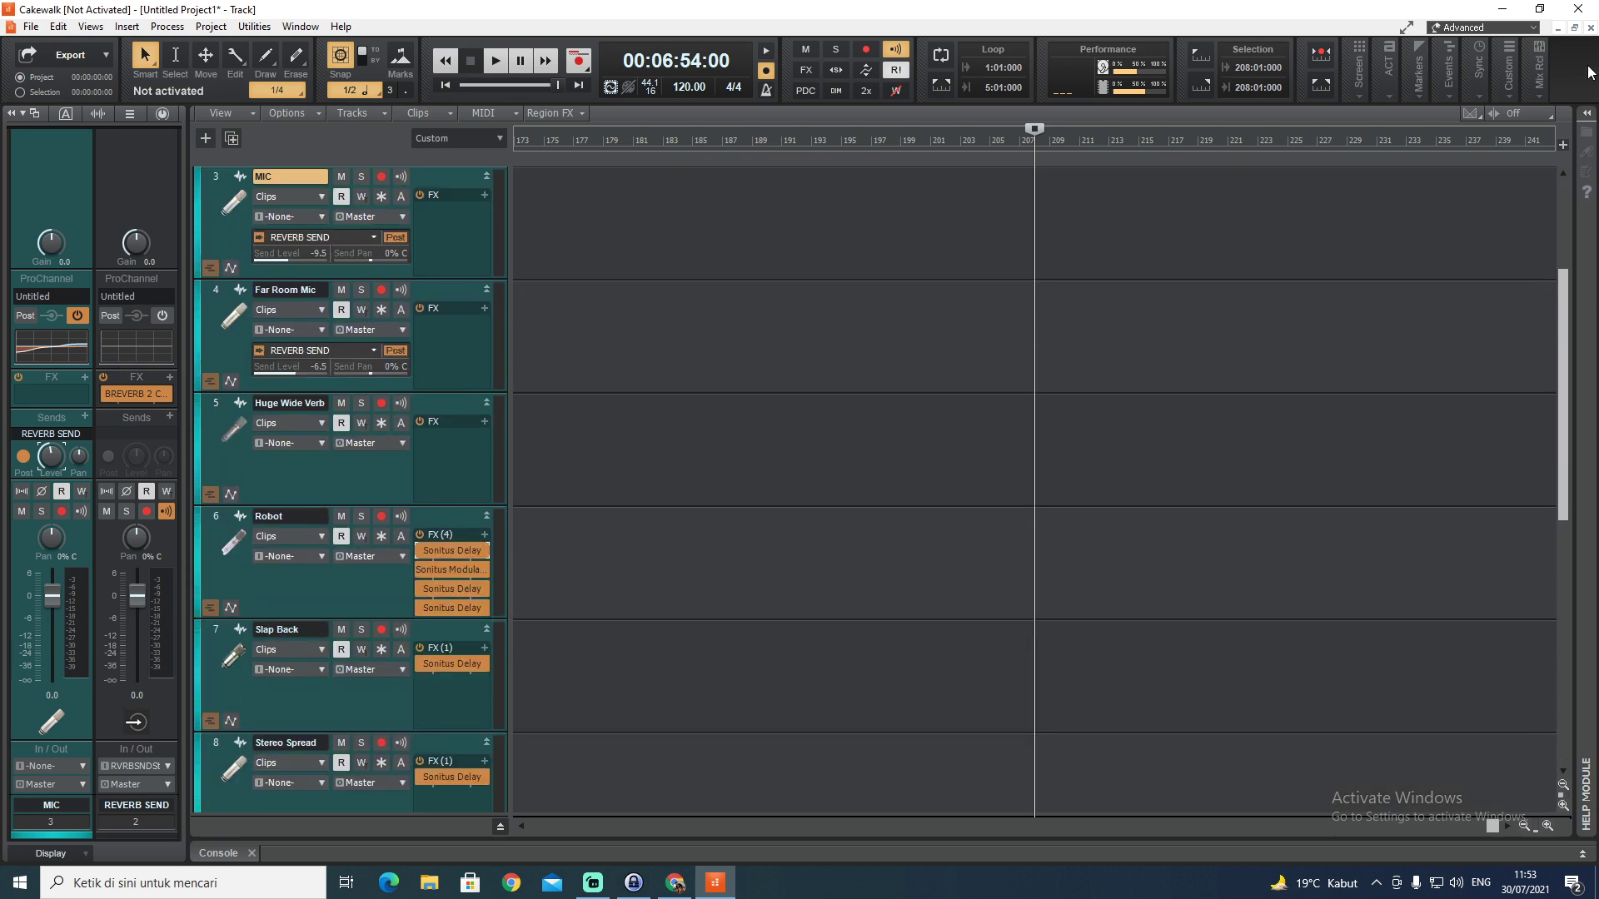
# Add a Millisecond ruler and a Samples ruler to the timeline
pyautogui.click(1564, 148)
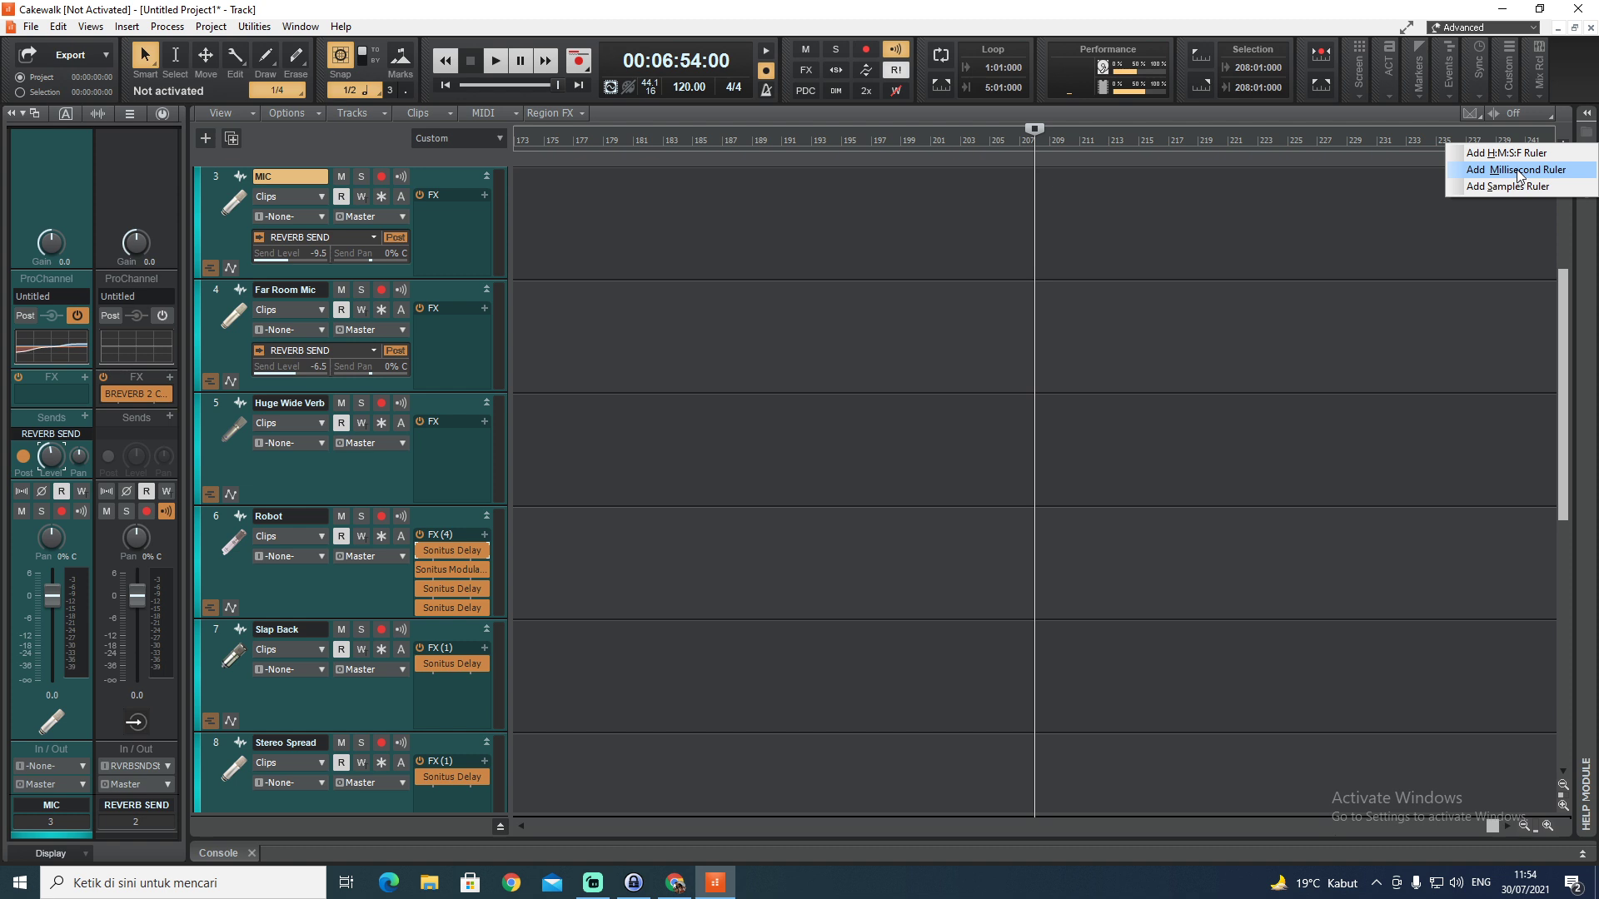
pyautogui.click(1336, 133)
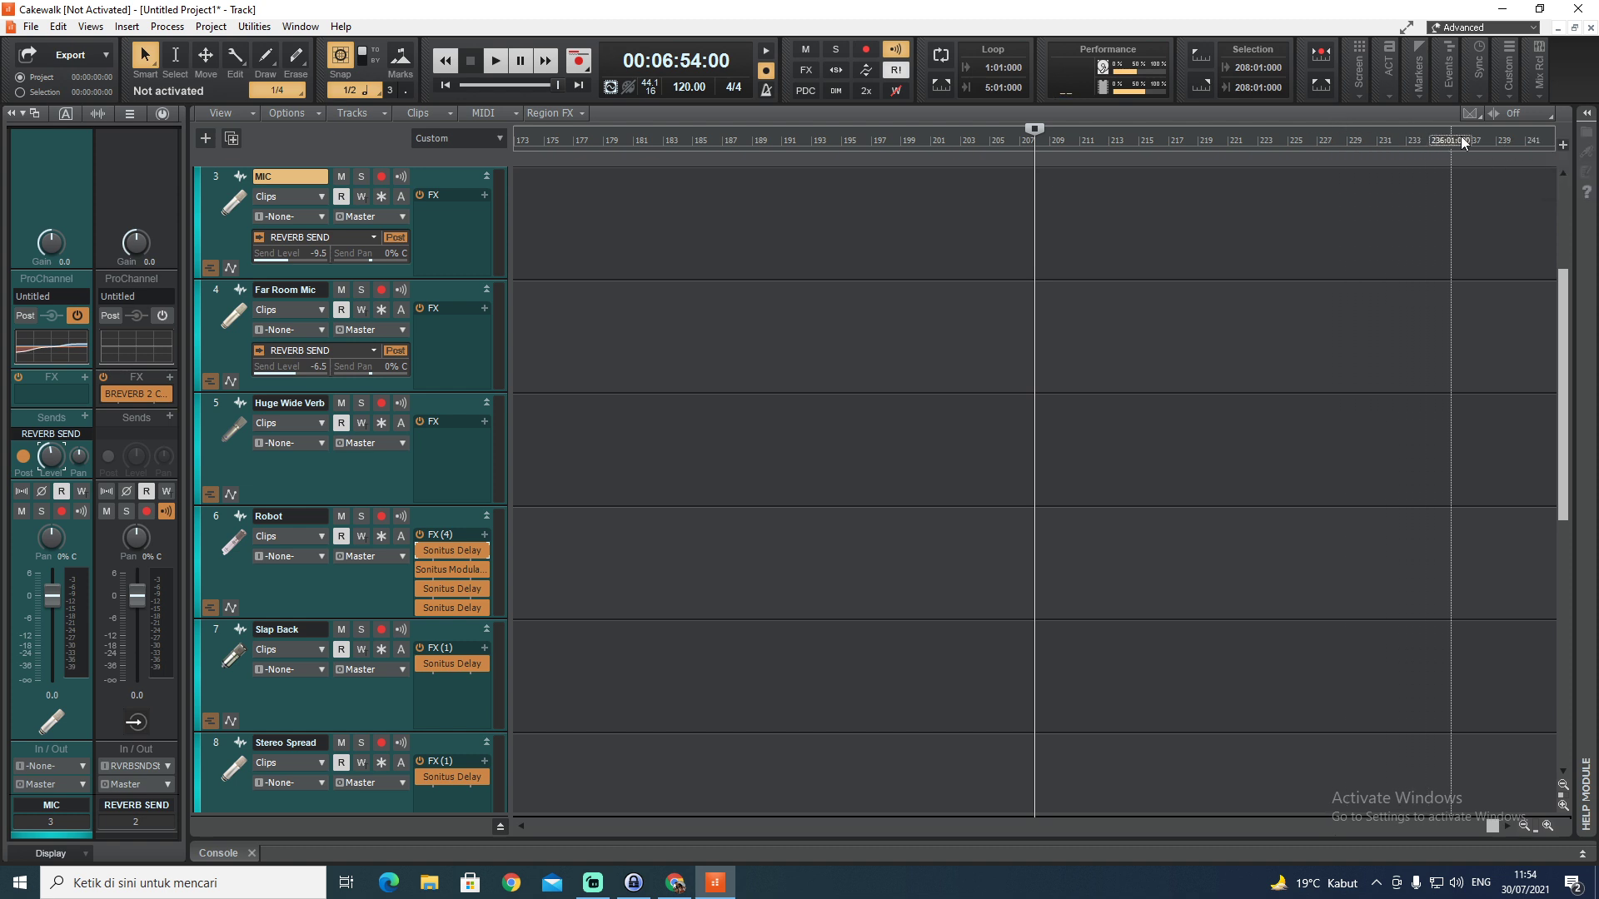
pyautogui.click(1564, 148)
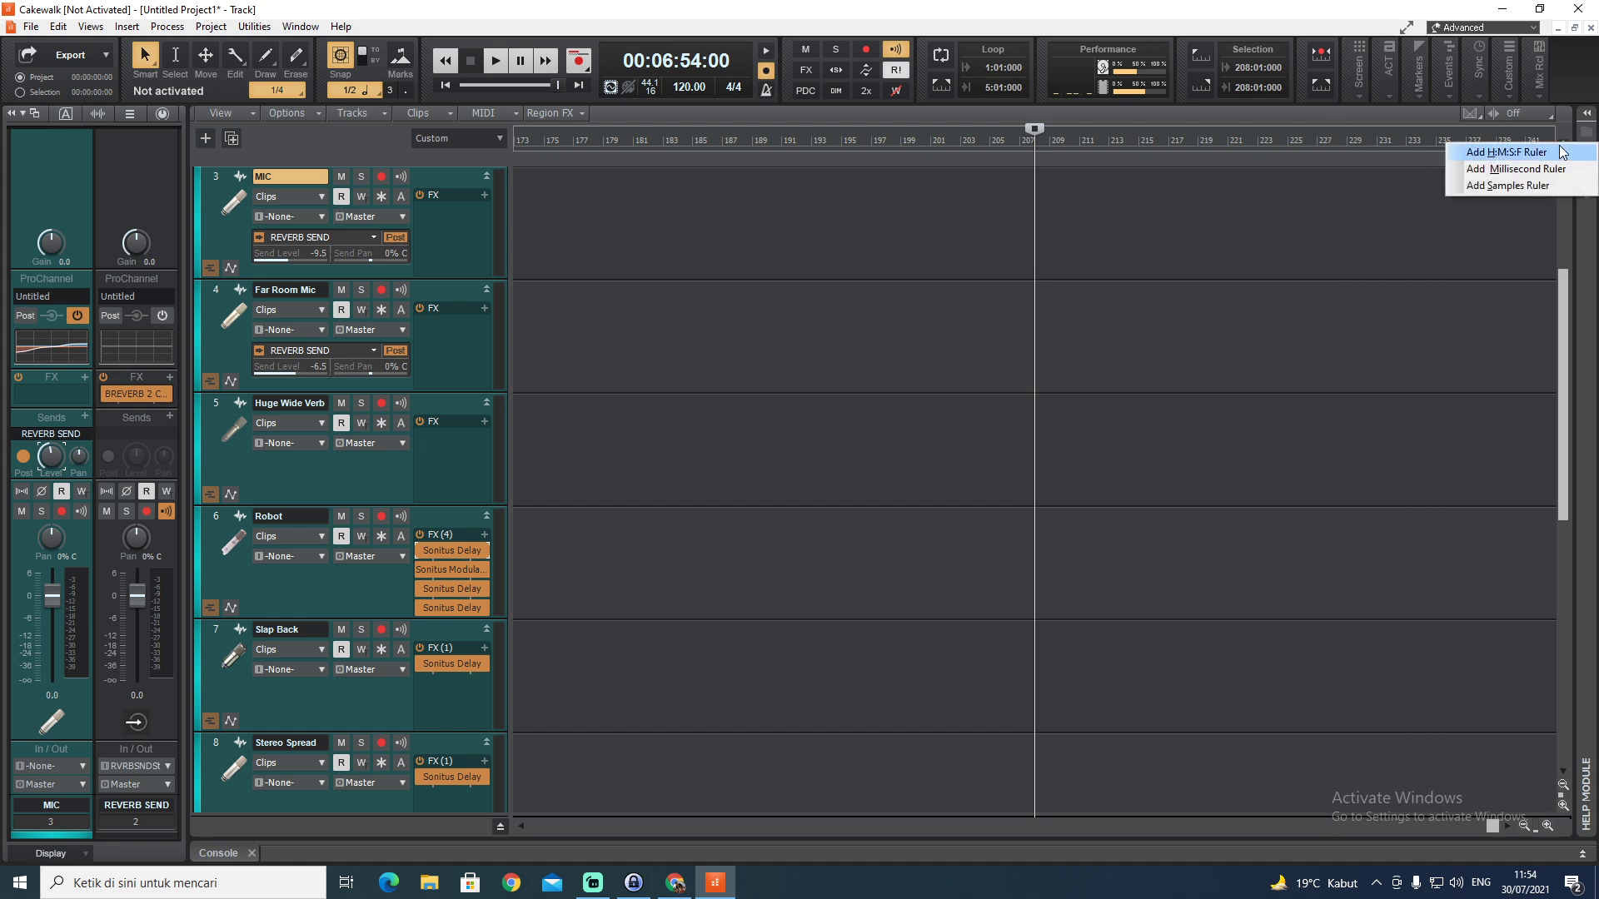
pyautogui.click(1511, 171)
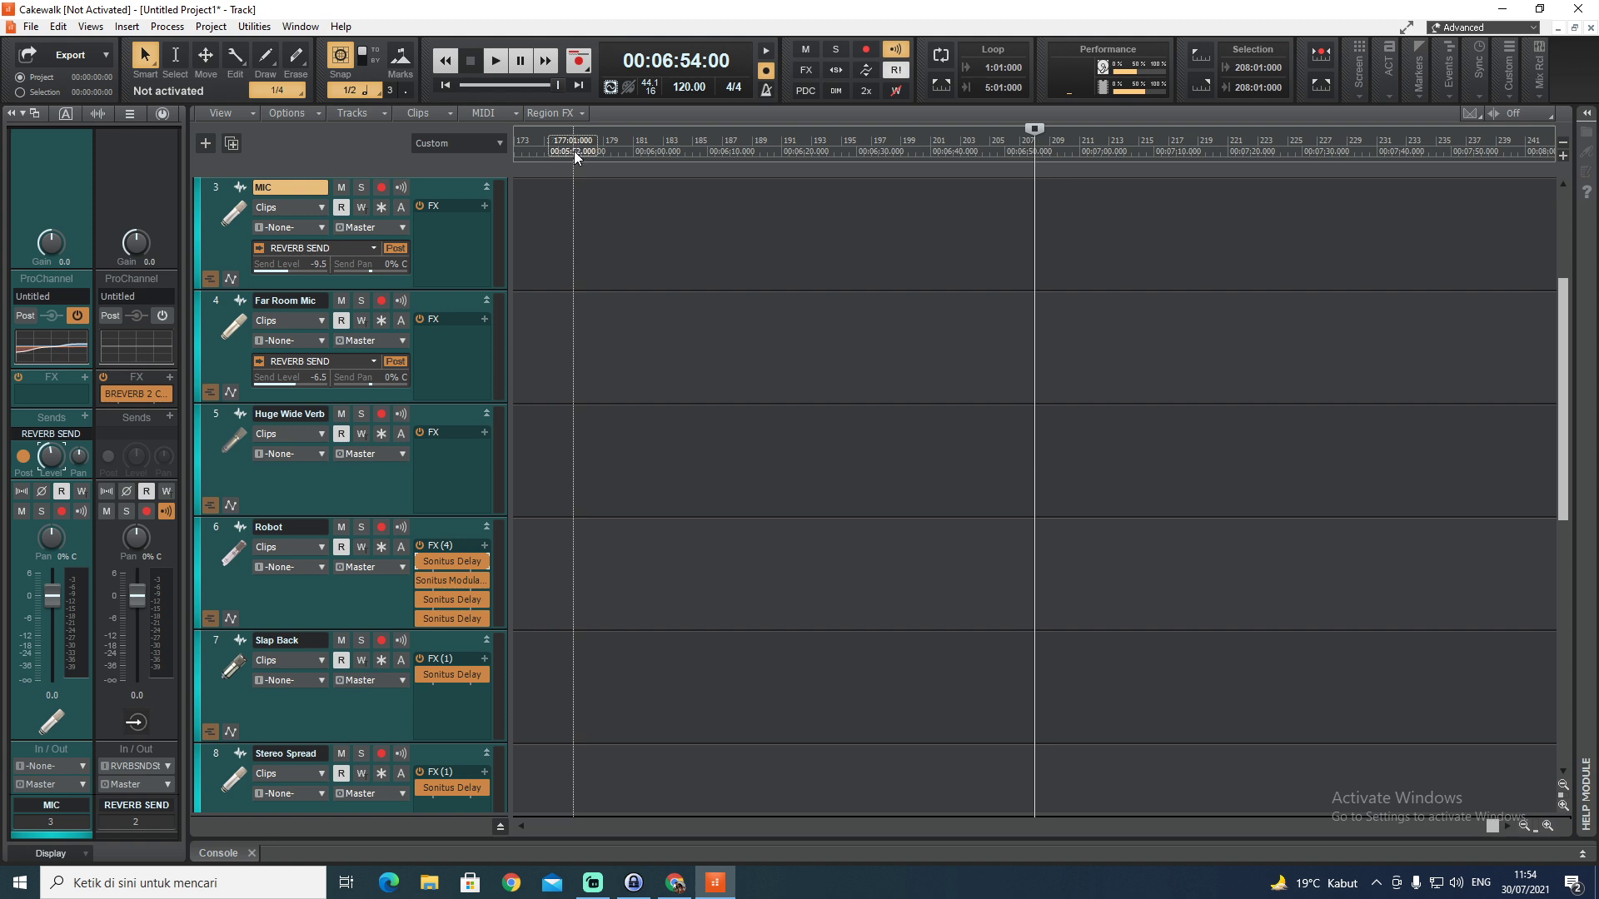
pyautogui.click(1564, 157)
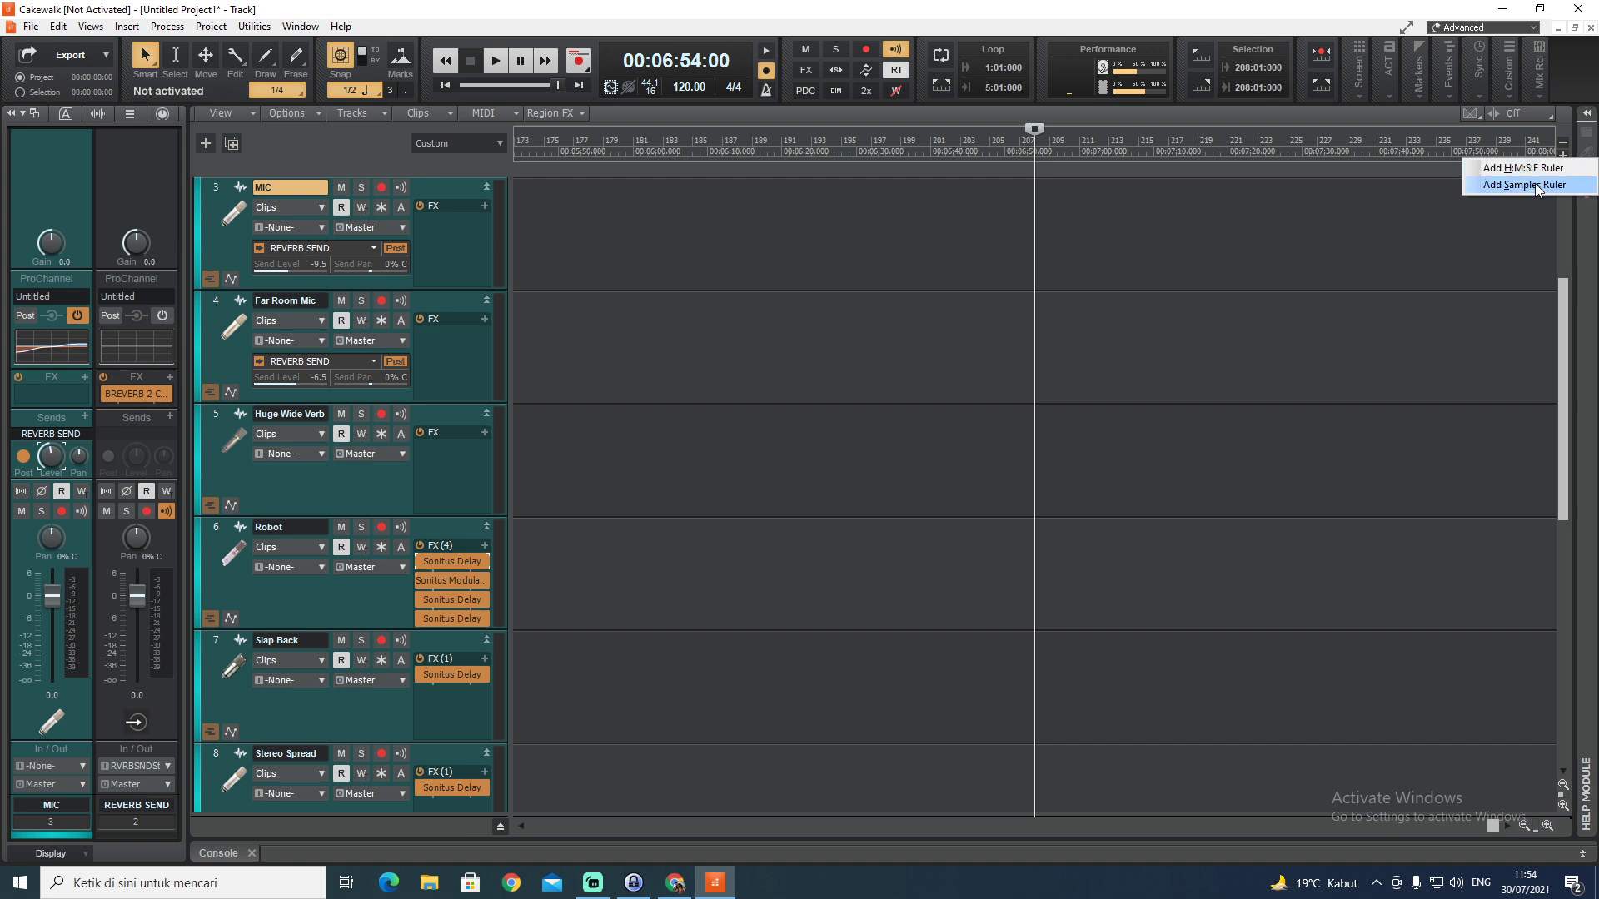
pyautogui.click(1537, 186)
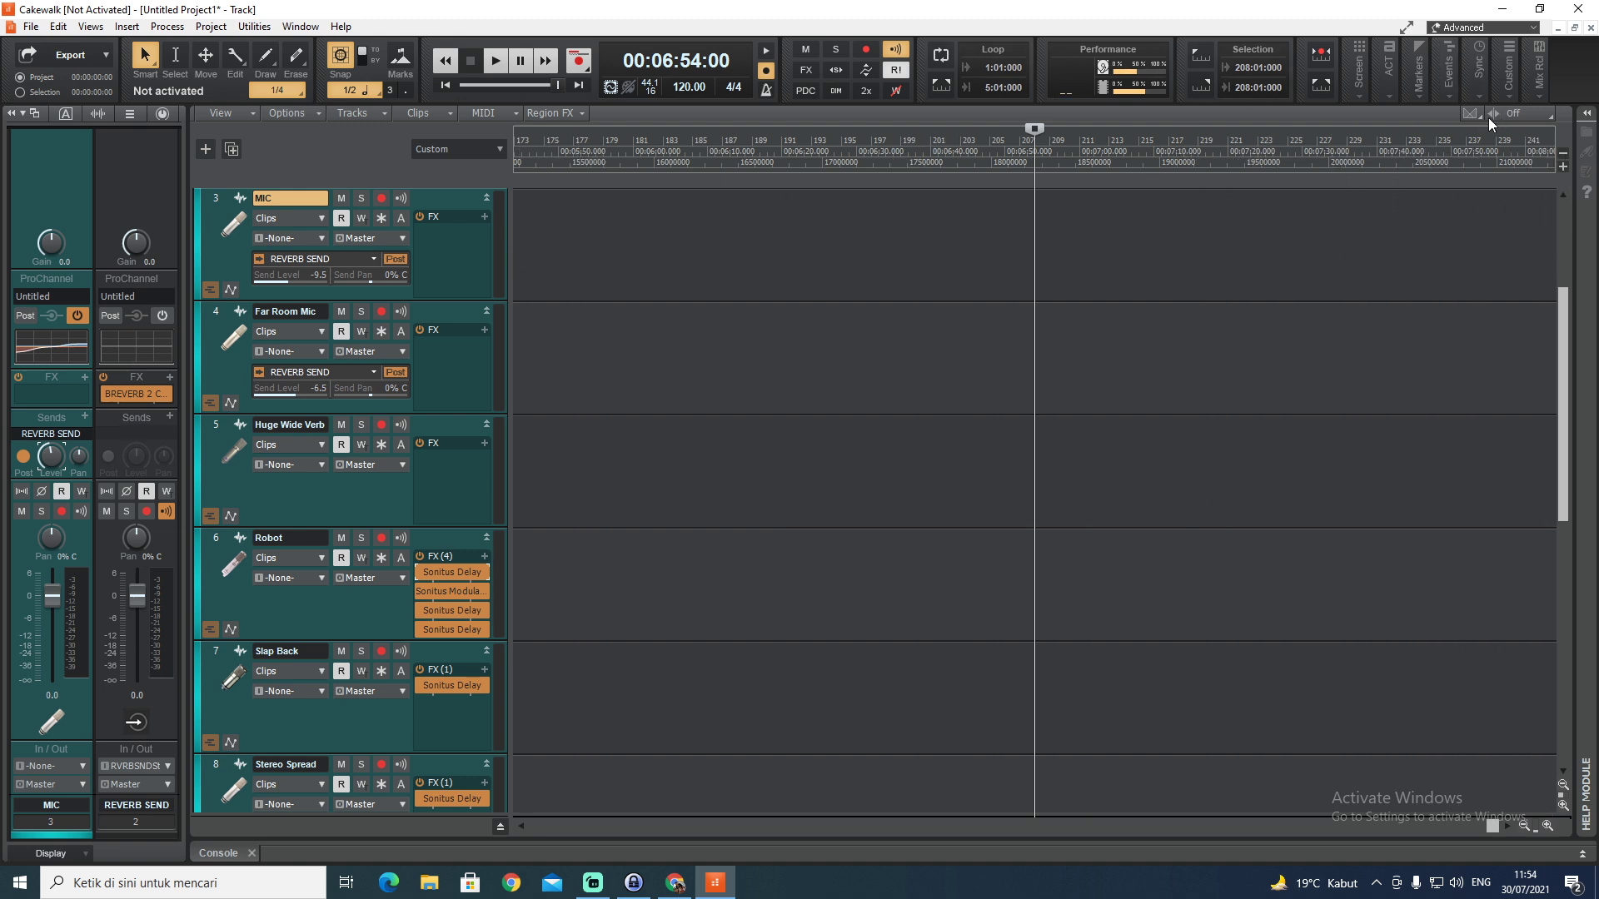
# Review the available audio export formats and the project's file commands for exporting
pyautogui.click(93, 53)
pyautogui.moveTo(107, 106)
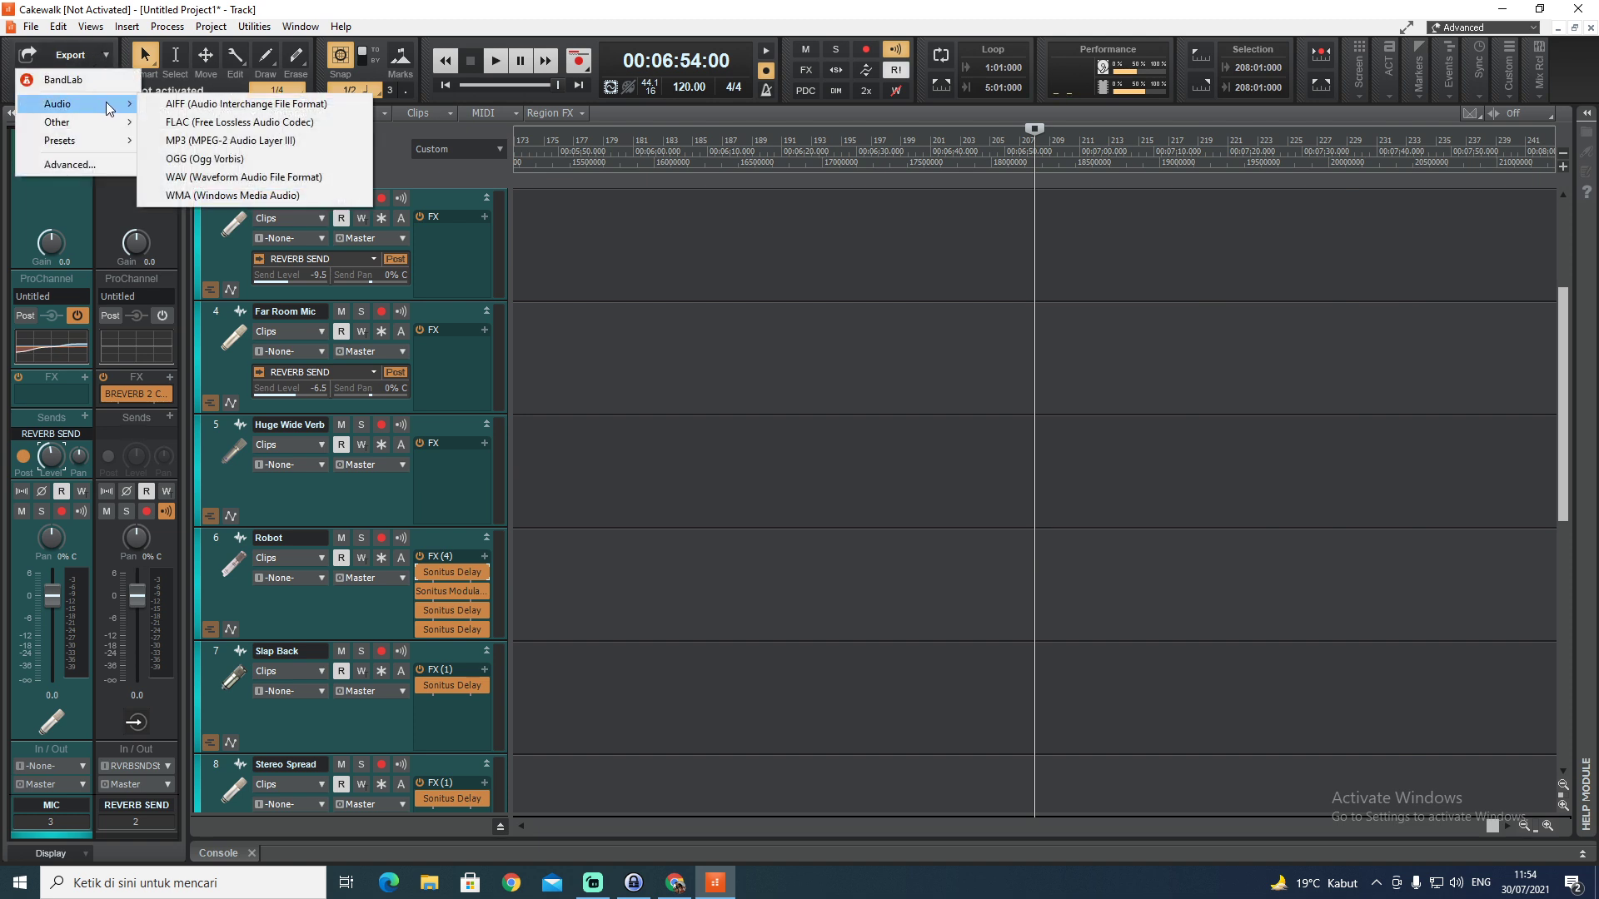
pyautogui.click(114, 44)
pyautogui.click(73, 55)
pyautogui.click(32, 29)
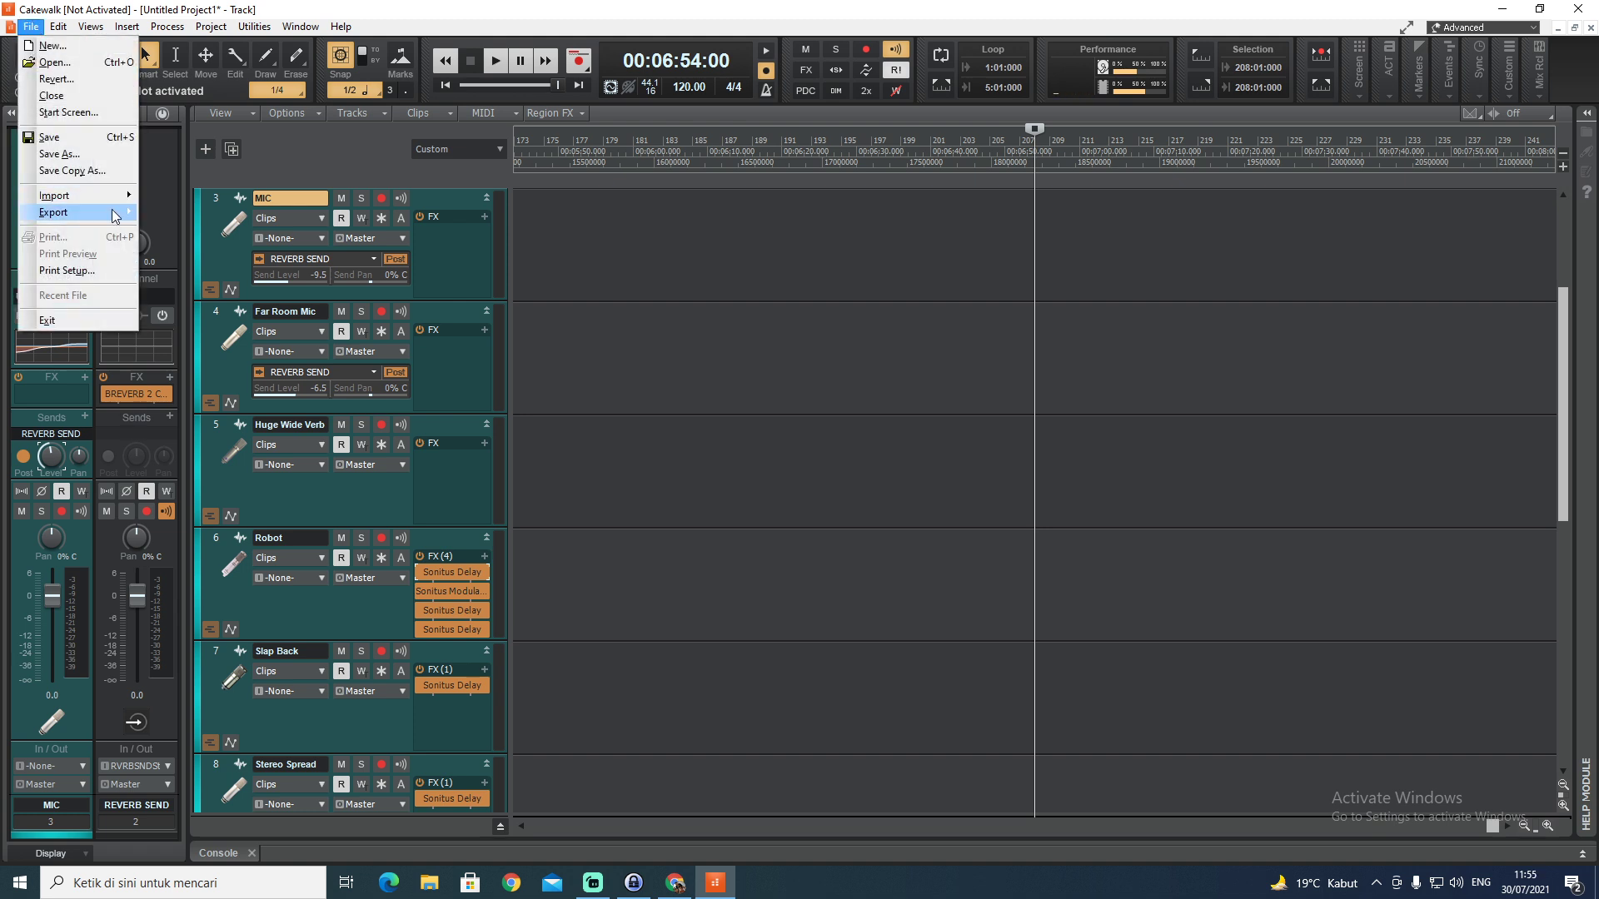
pyautogui.moveTo(117, 217)
pyautogui.click(361, 10)
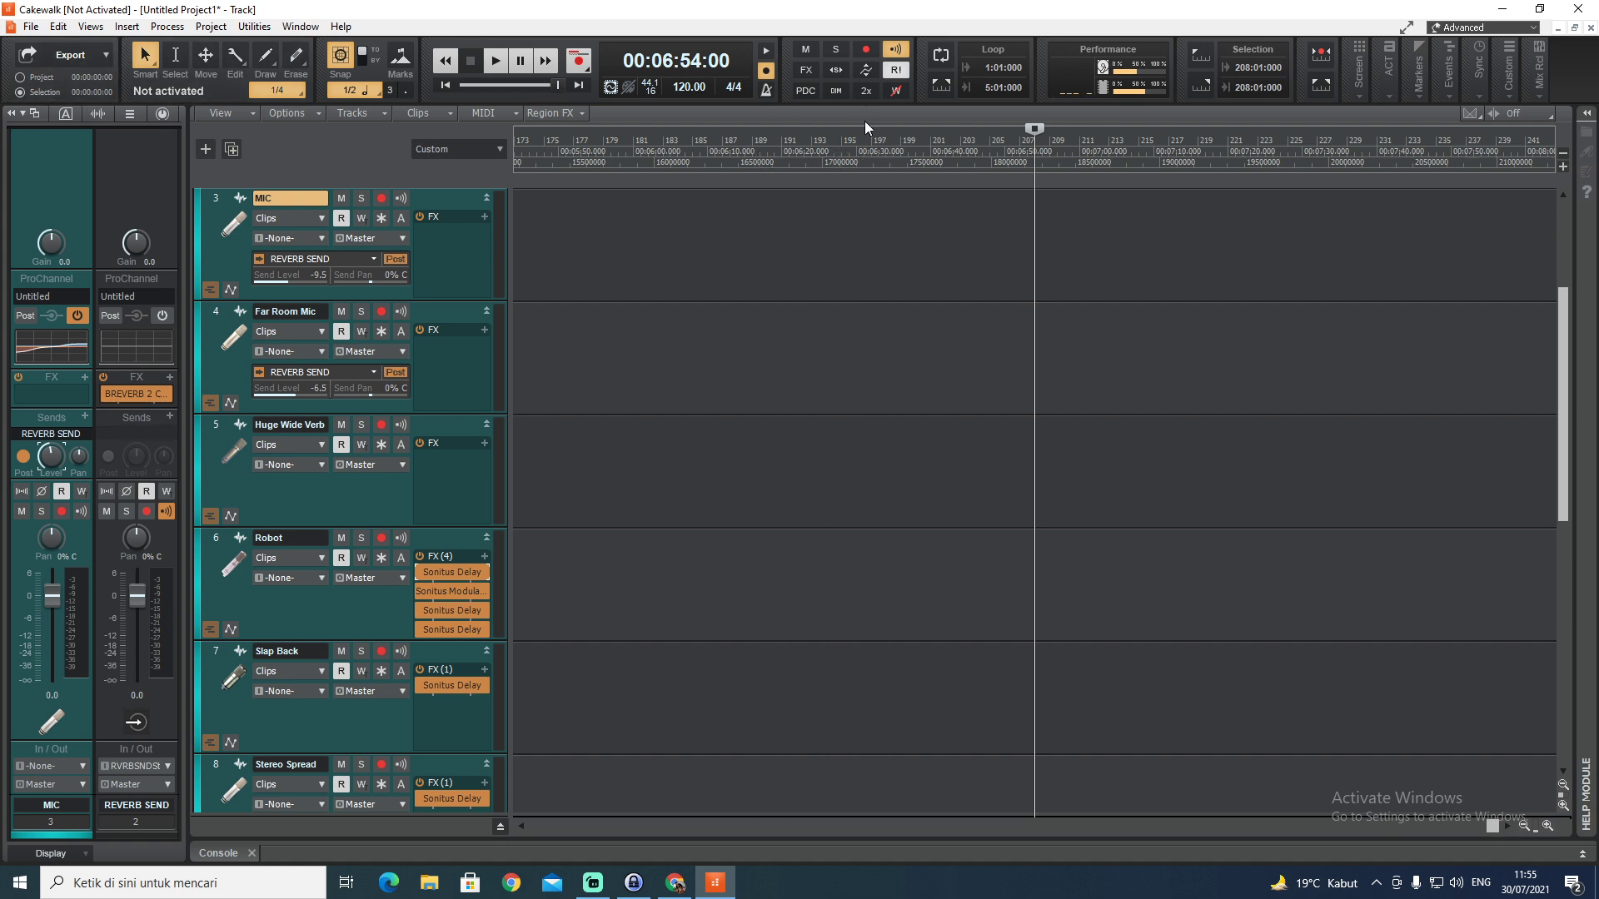
# Select the MIC track from 199:01:000 to 265:01:000, and try to export it with the advanced options
pyautogui.moveTo(865, 129); pyautogui.dragTo(904, 174)
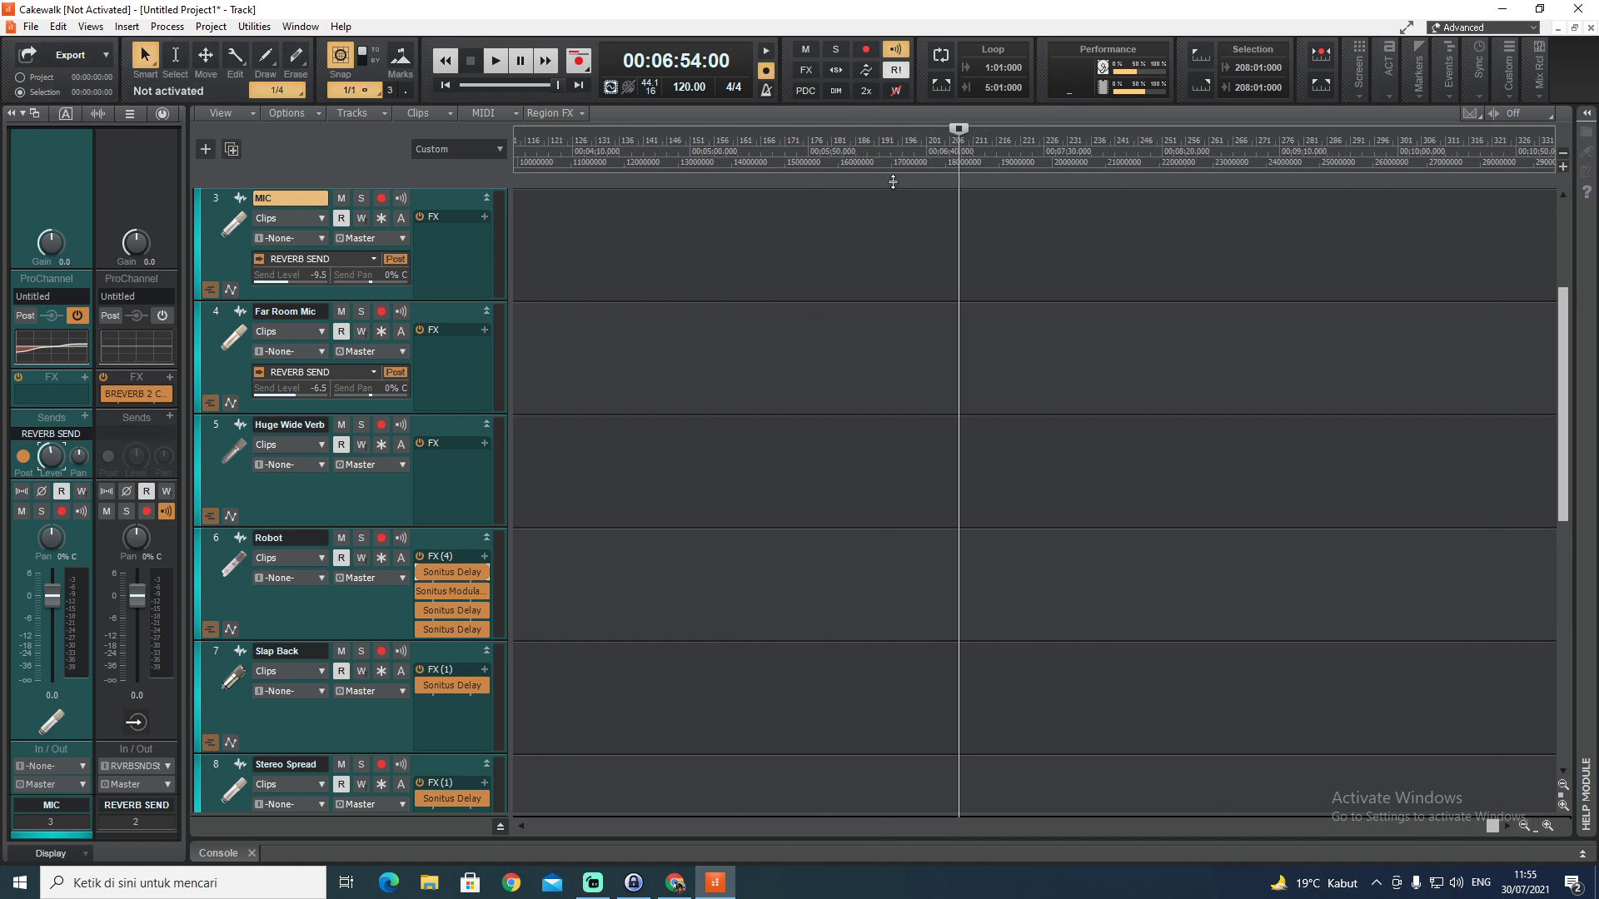
pyautogui.moveTo(920, 241); pyautogui.dragTo(1229, 243)
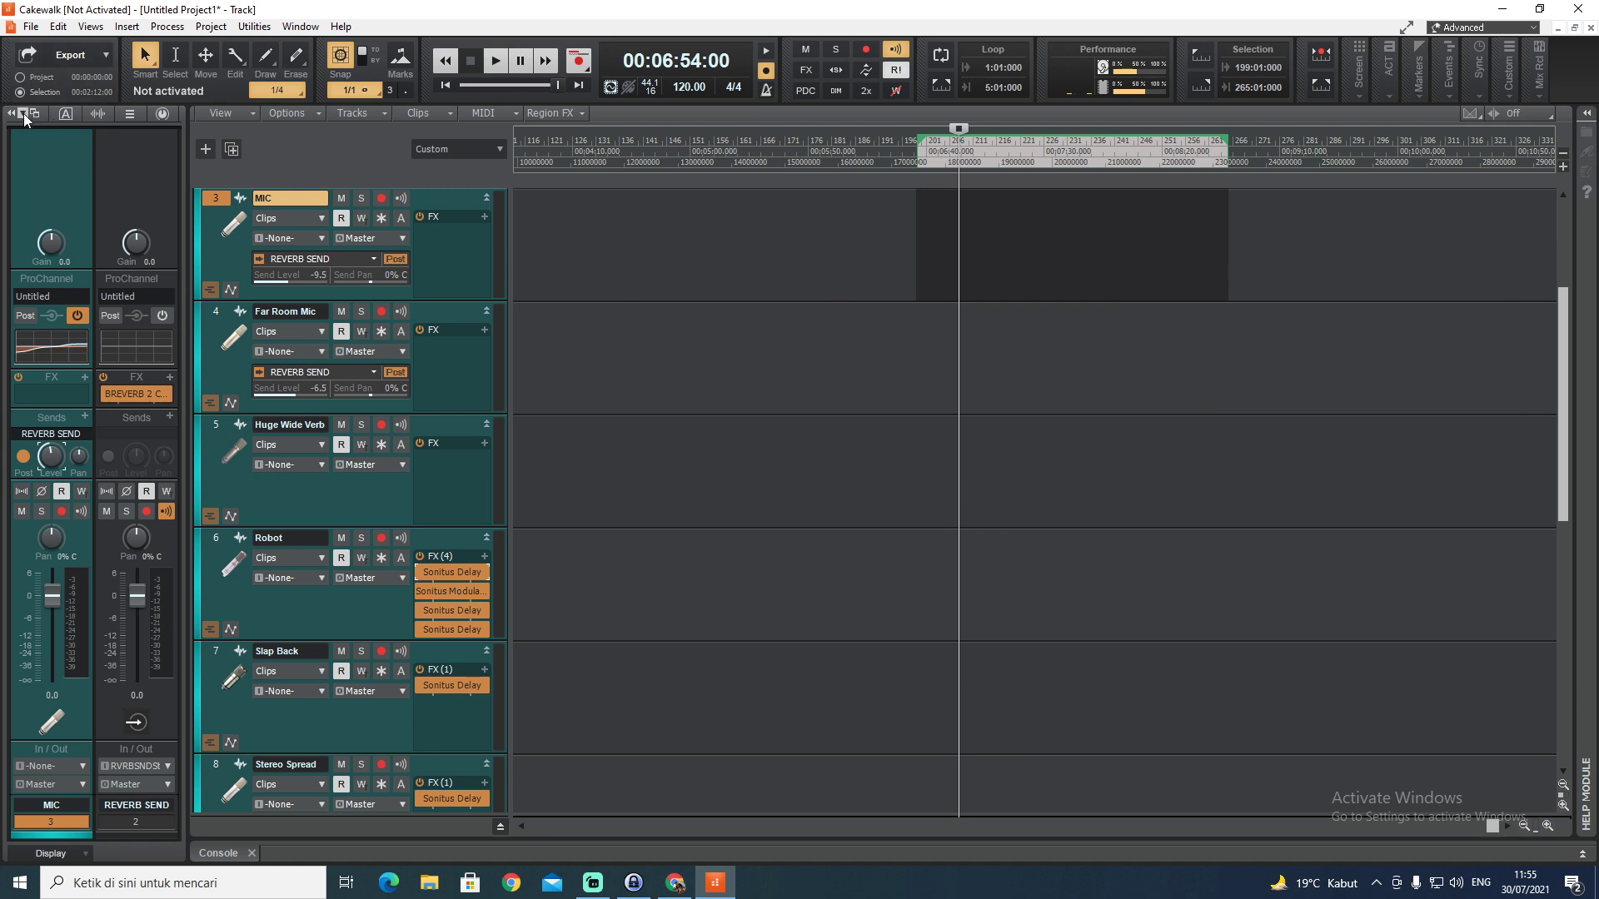
pyautogui.click(106, 56)
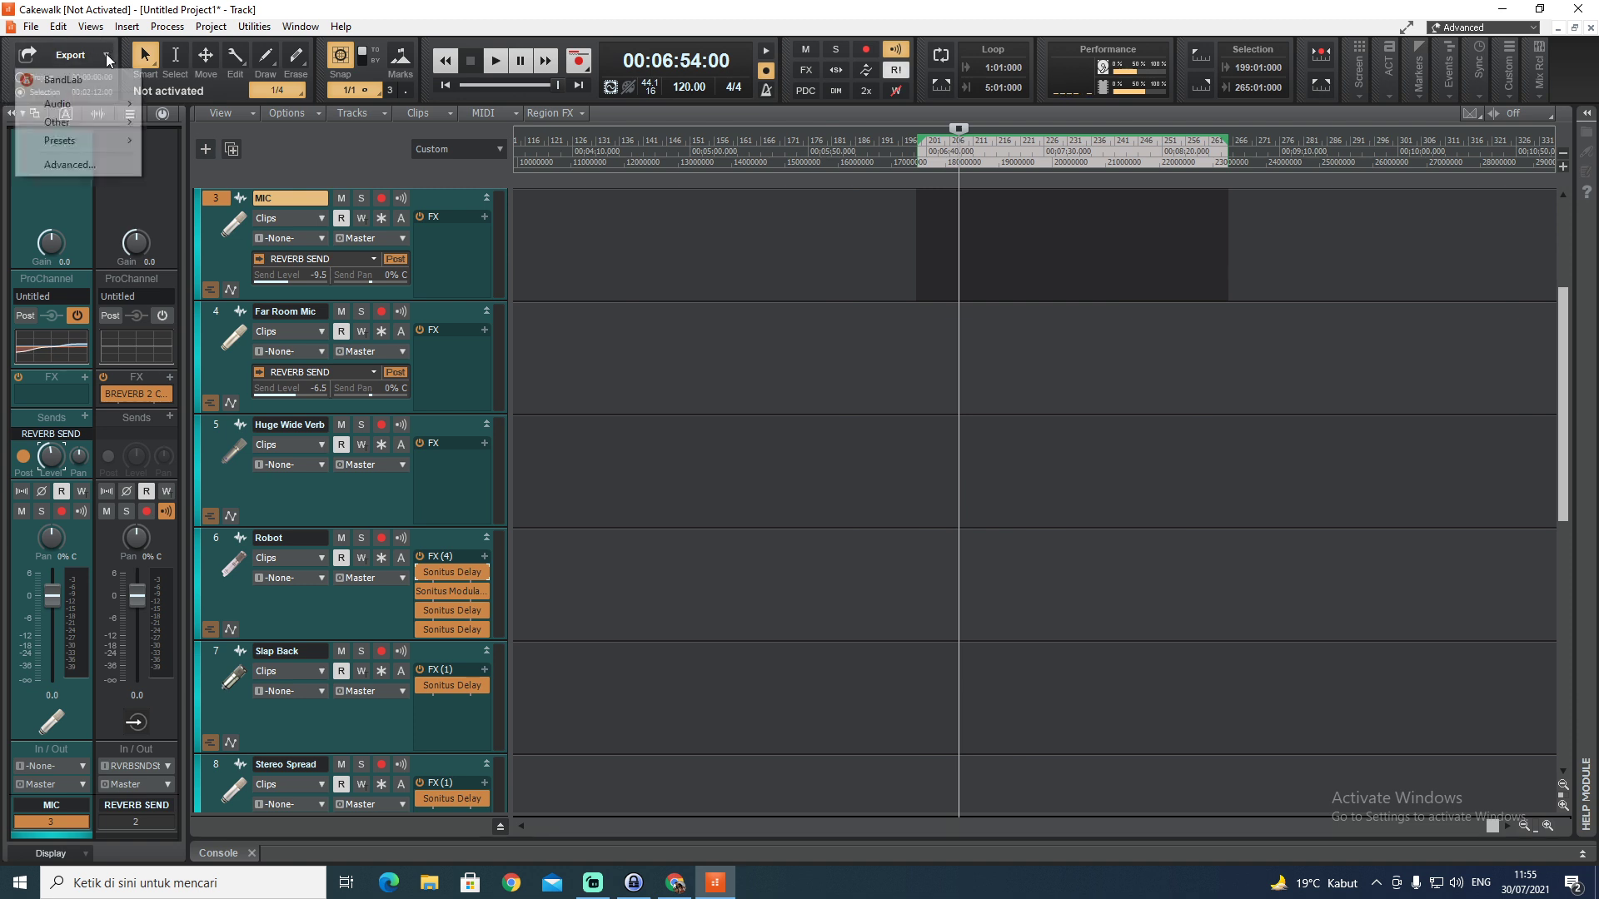
pyautogui.moveTo(100, 104)
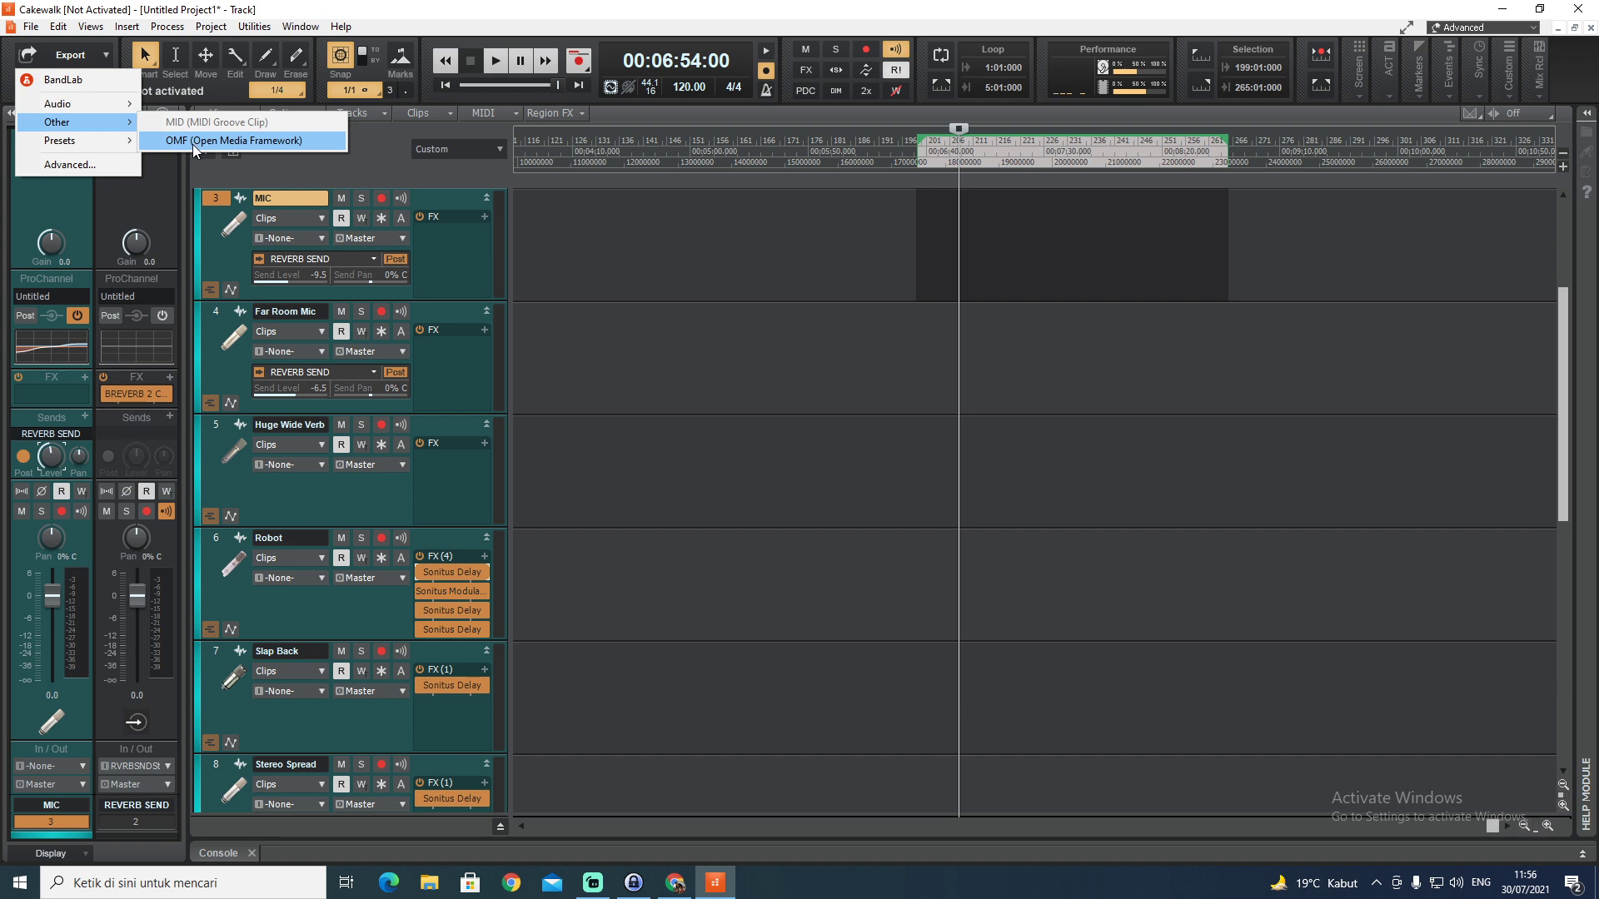
pyautogui.moveTo(82, 140)
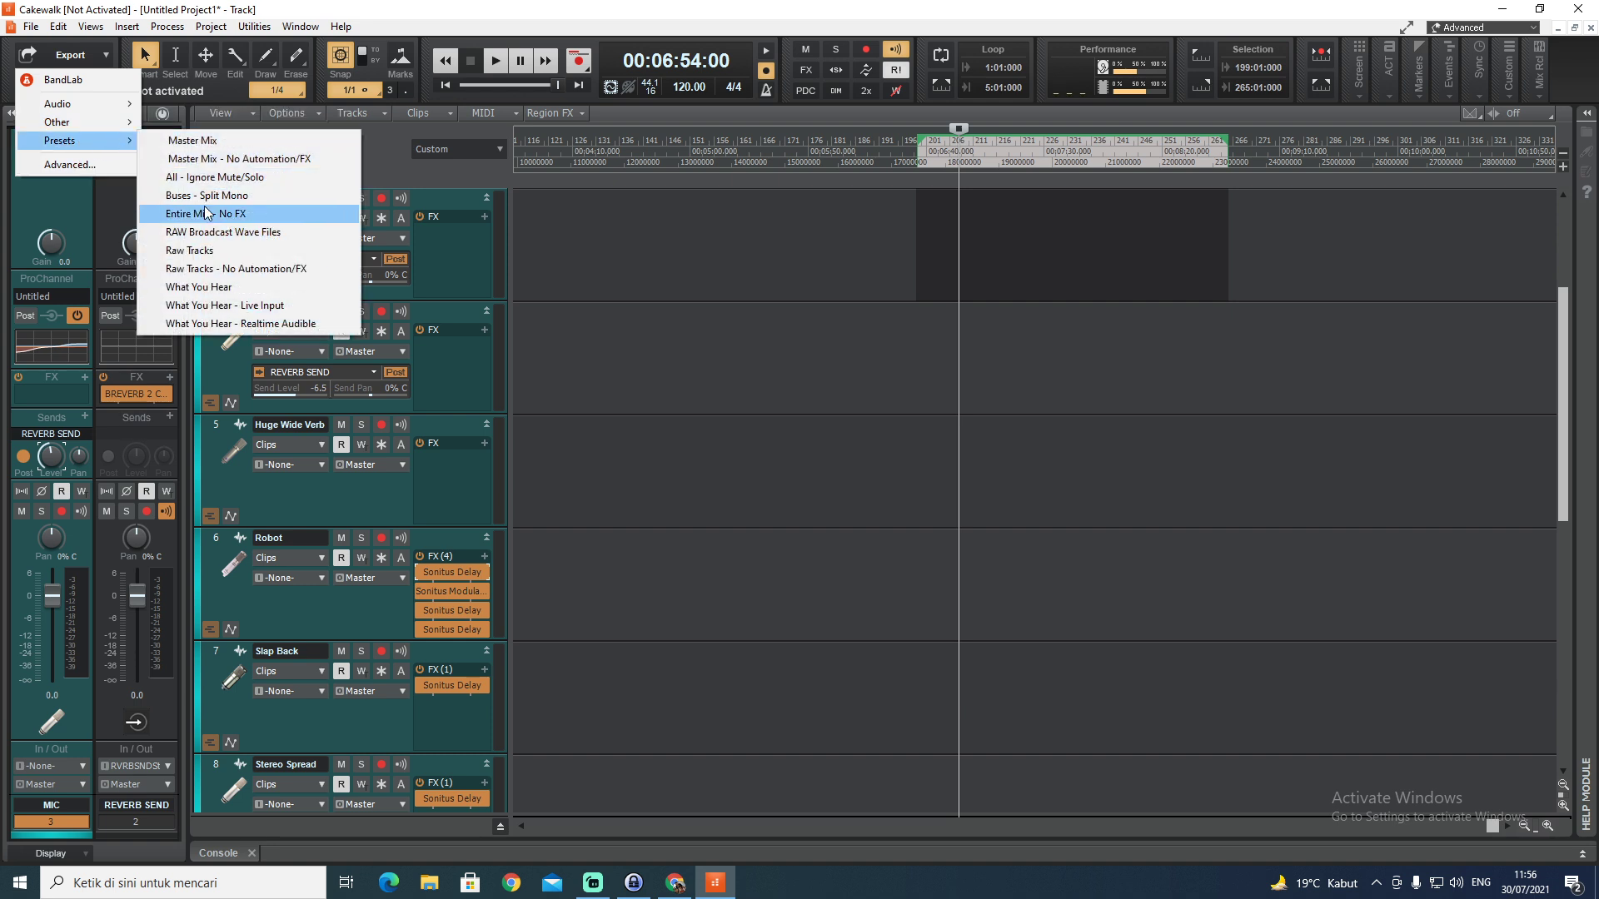
pyautogui.click(71, 165)
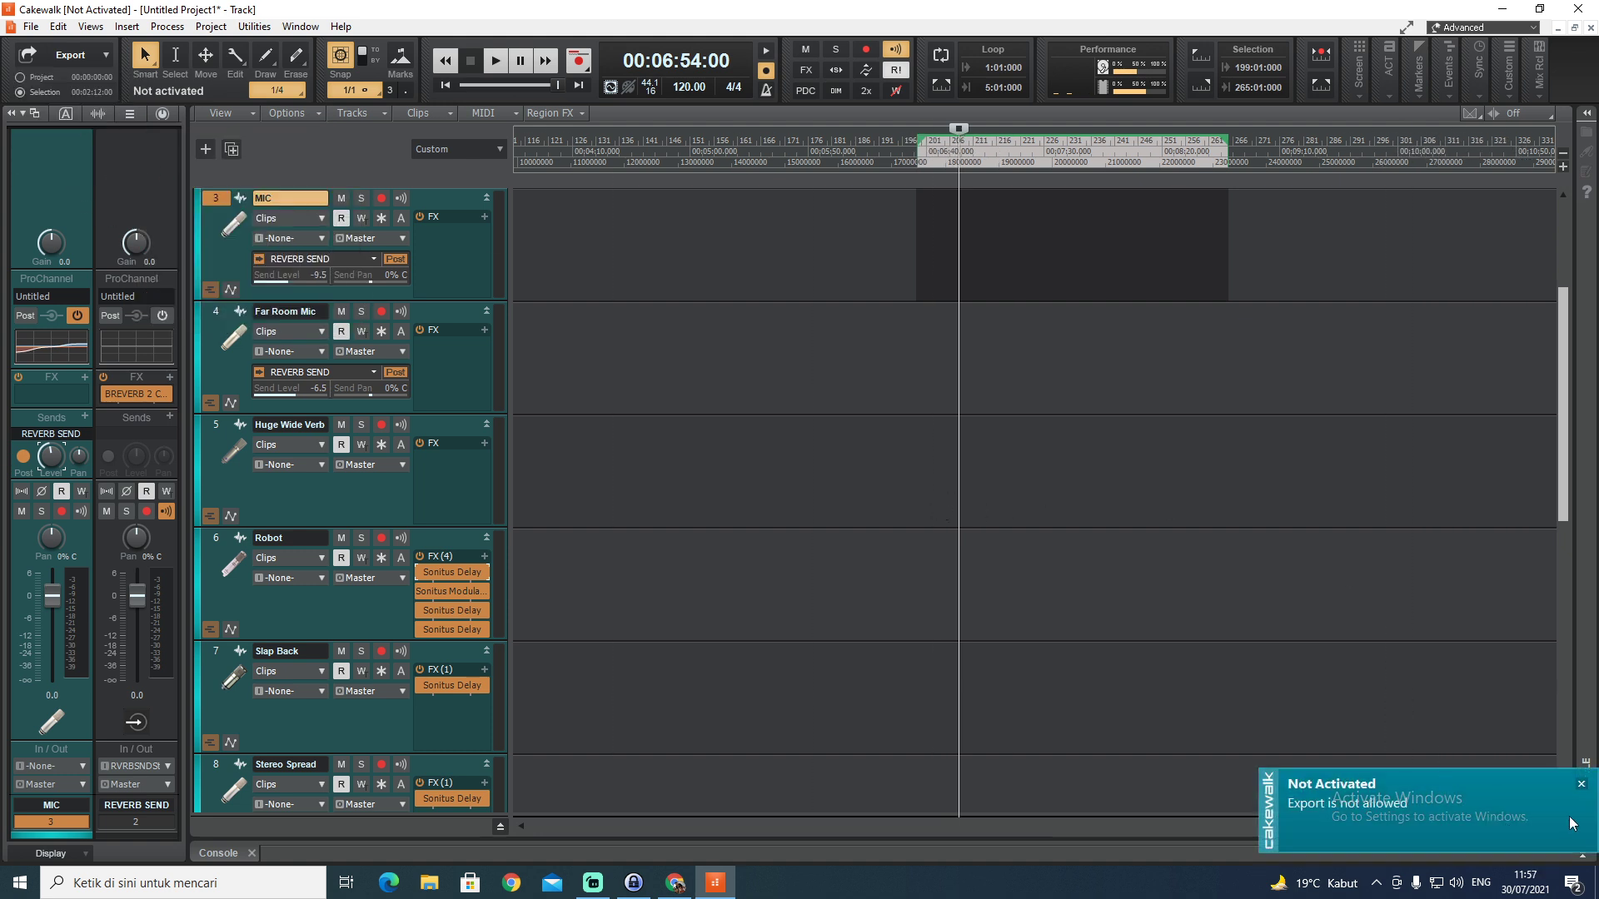
pyautogui.click(1581, 784)
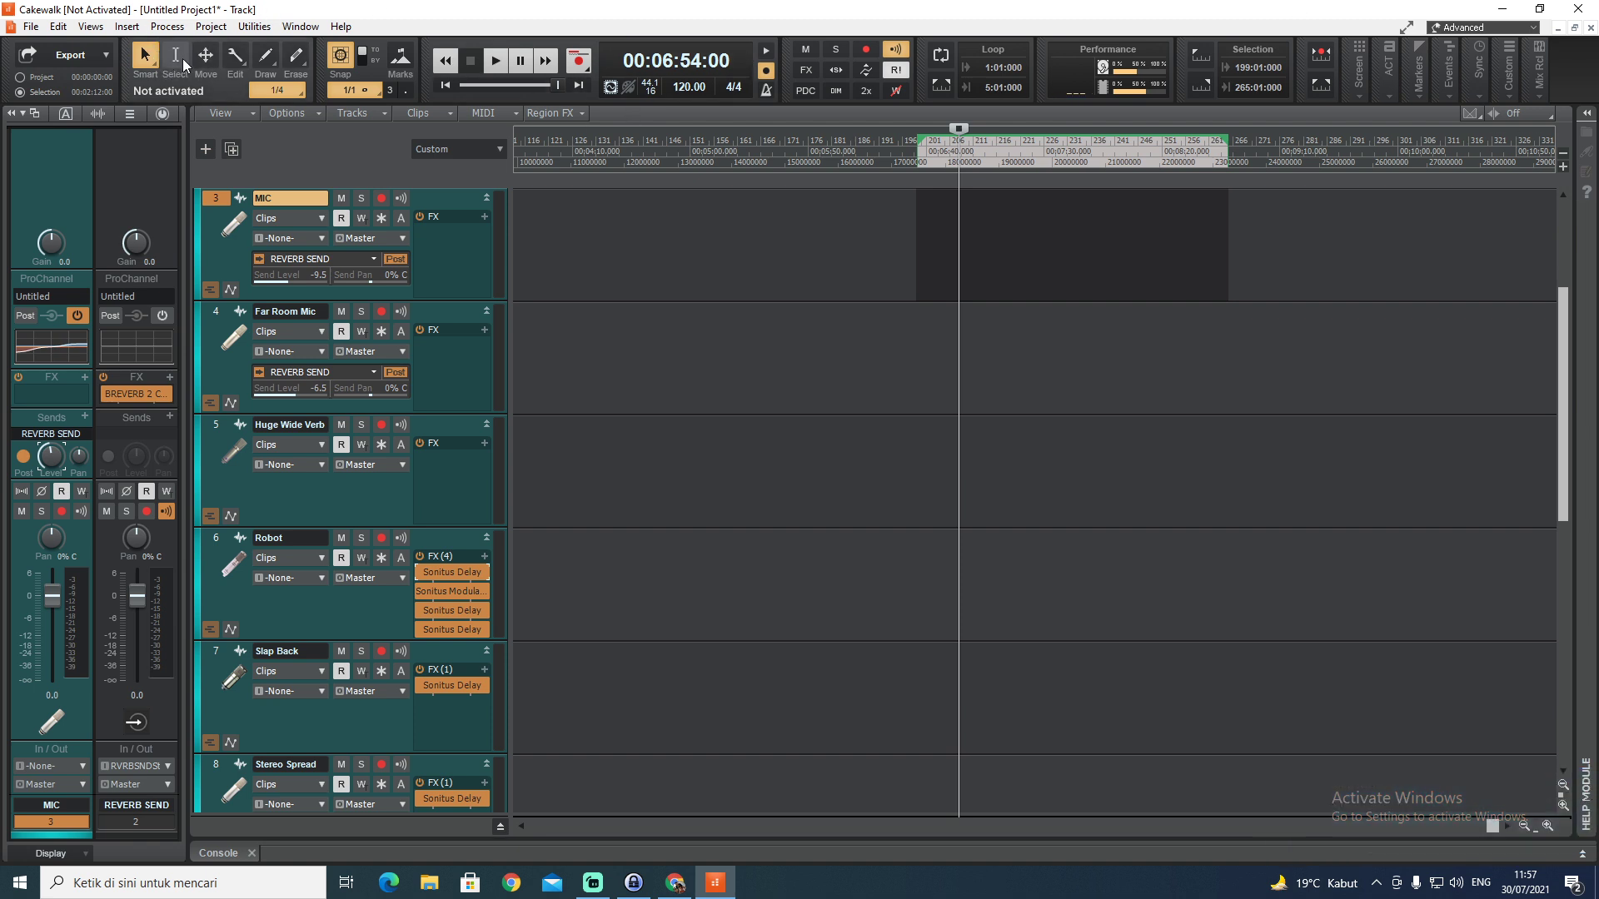
# Try to save the project, and select 143:01:000 to 166:01:000 on the MIC track with the Select tool before switching to the Edit tool
pyautogui.hotkey('ctrl', 's')
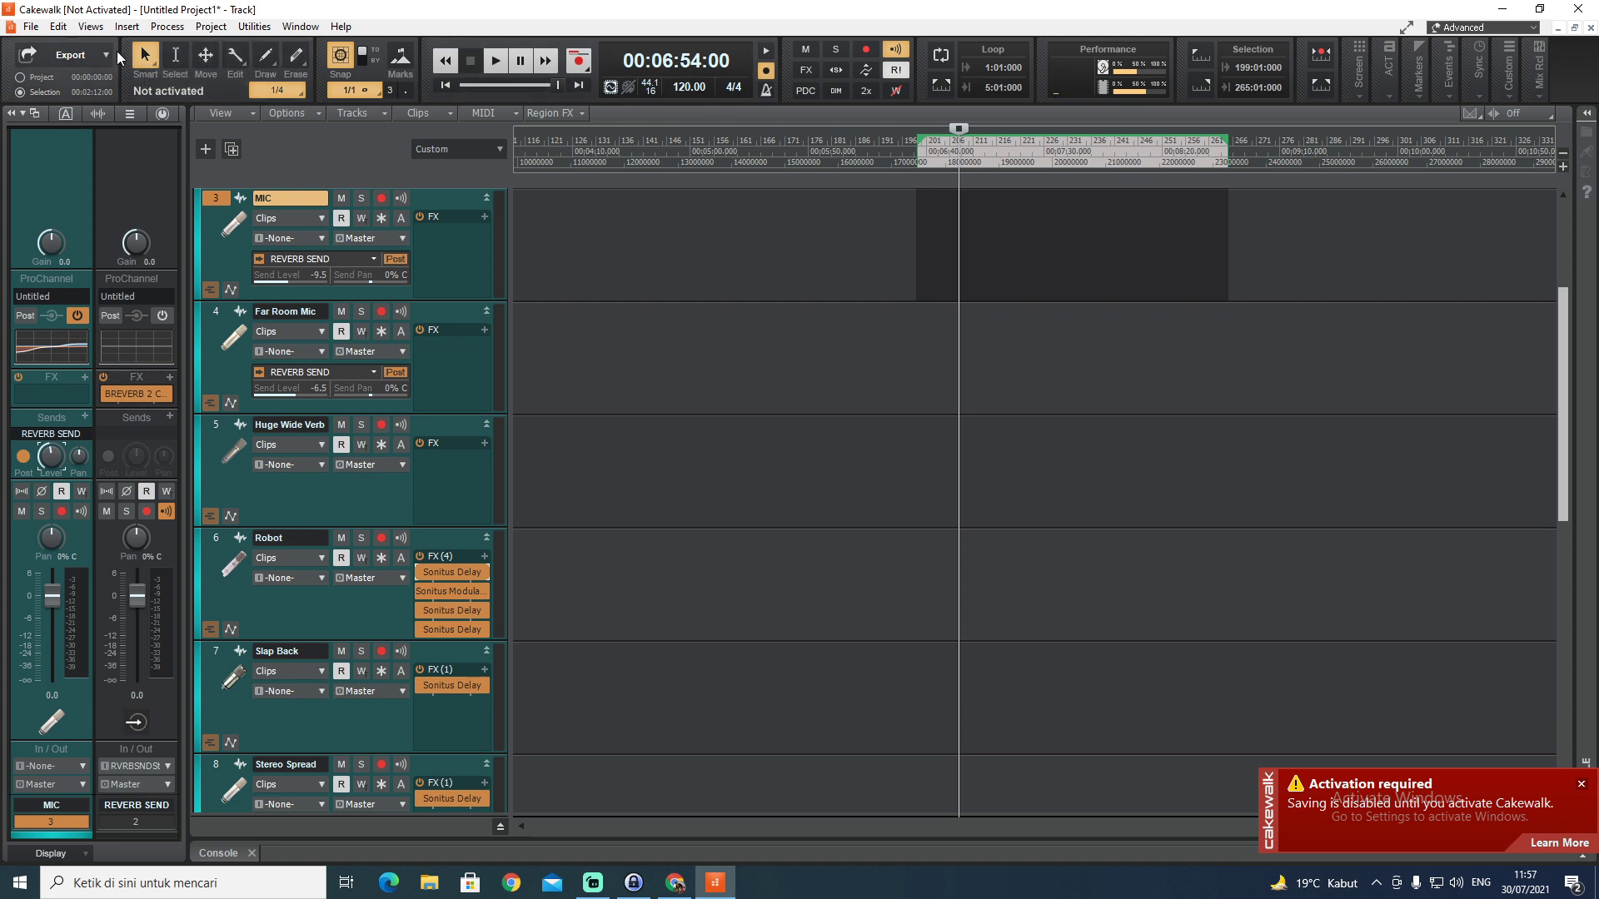
pyautogui.click(178, 55)
pyautogui.moveTo(652, 242); pyautogui.dragTo(760, 241)
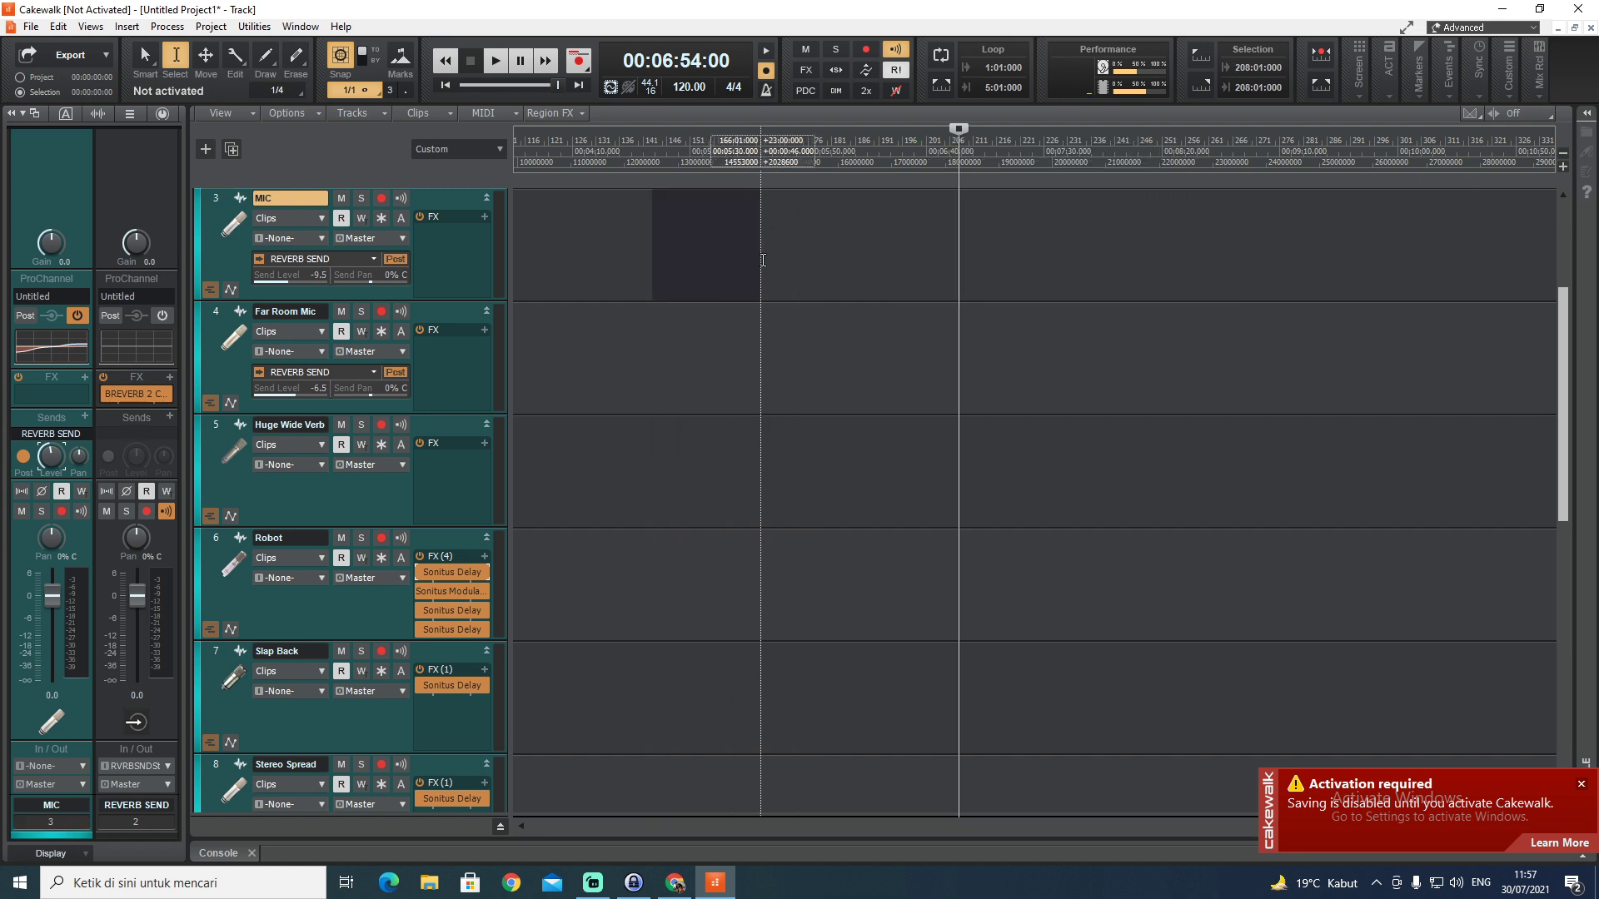
pyautogui.click(205, 55)
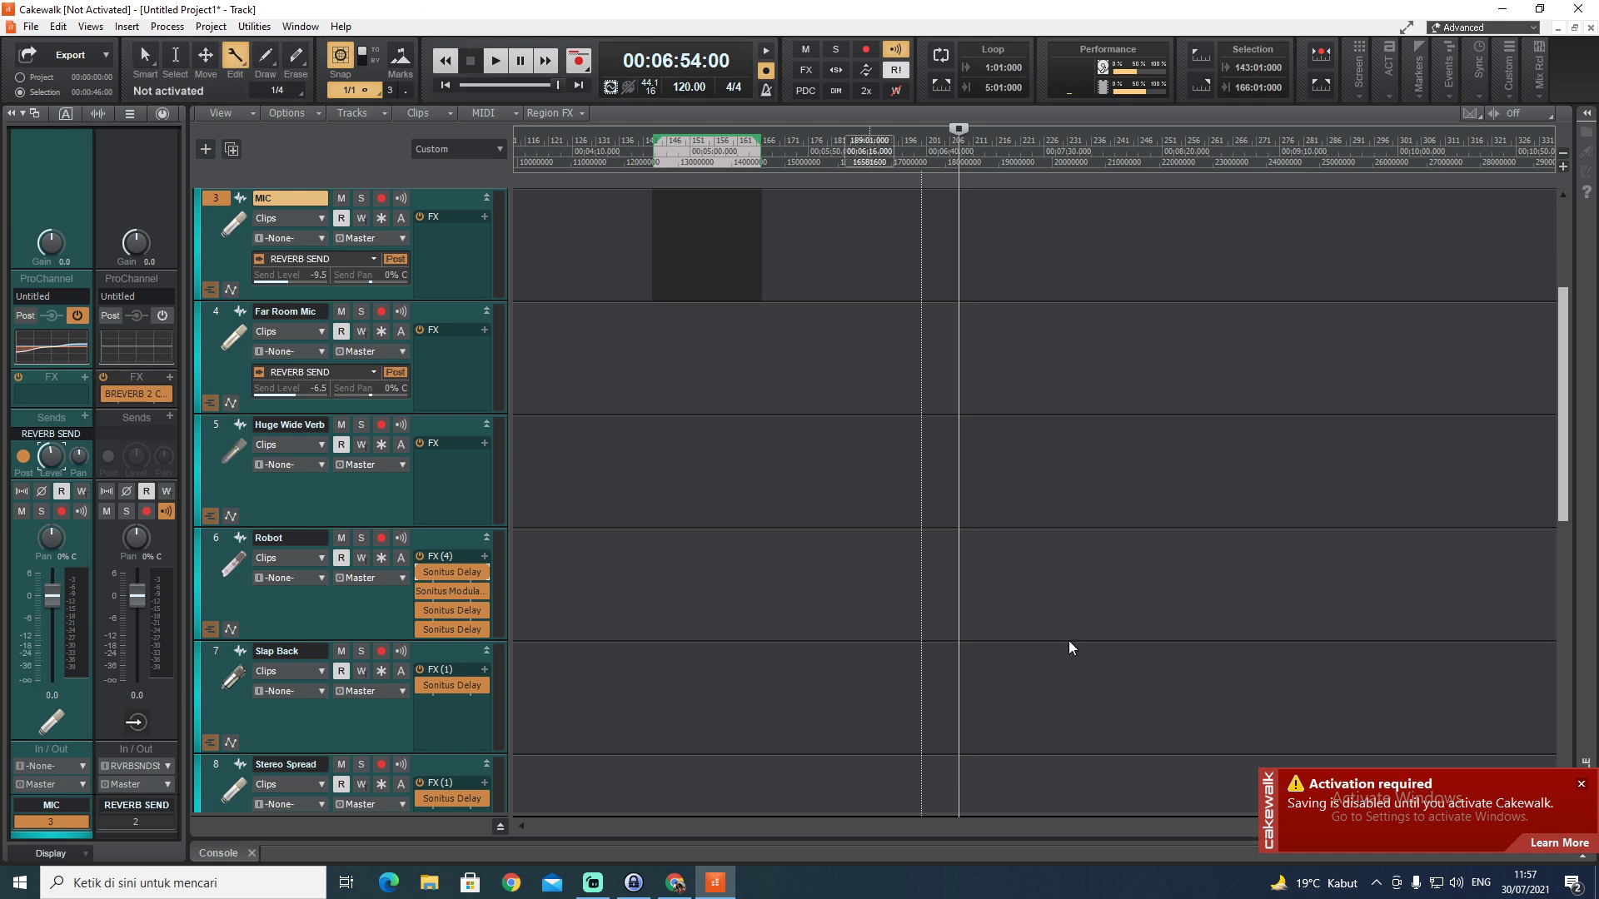
pyautogui.click(1584, 786)
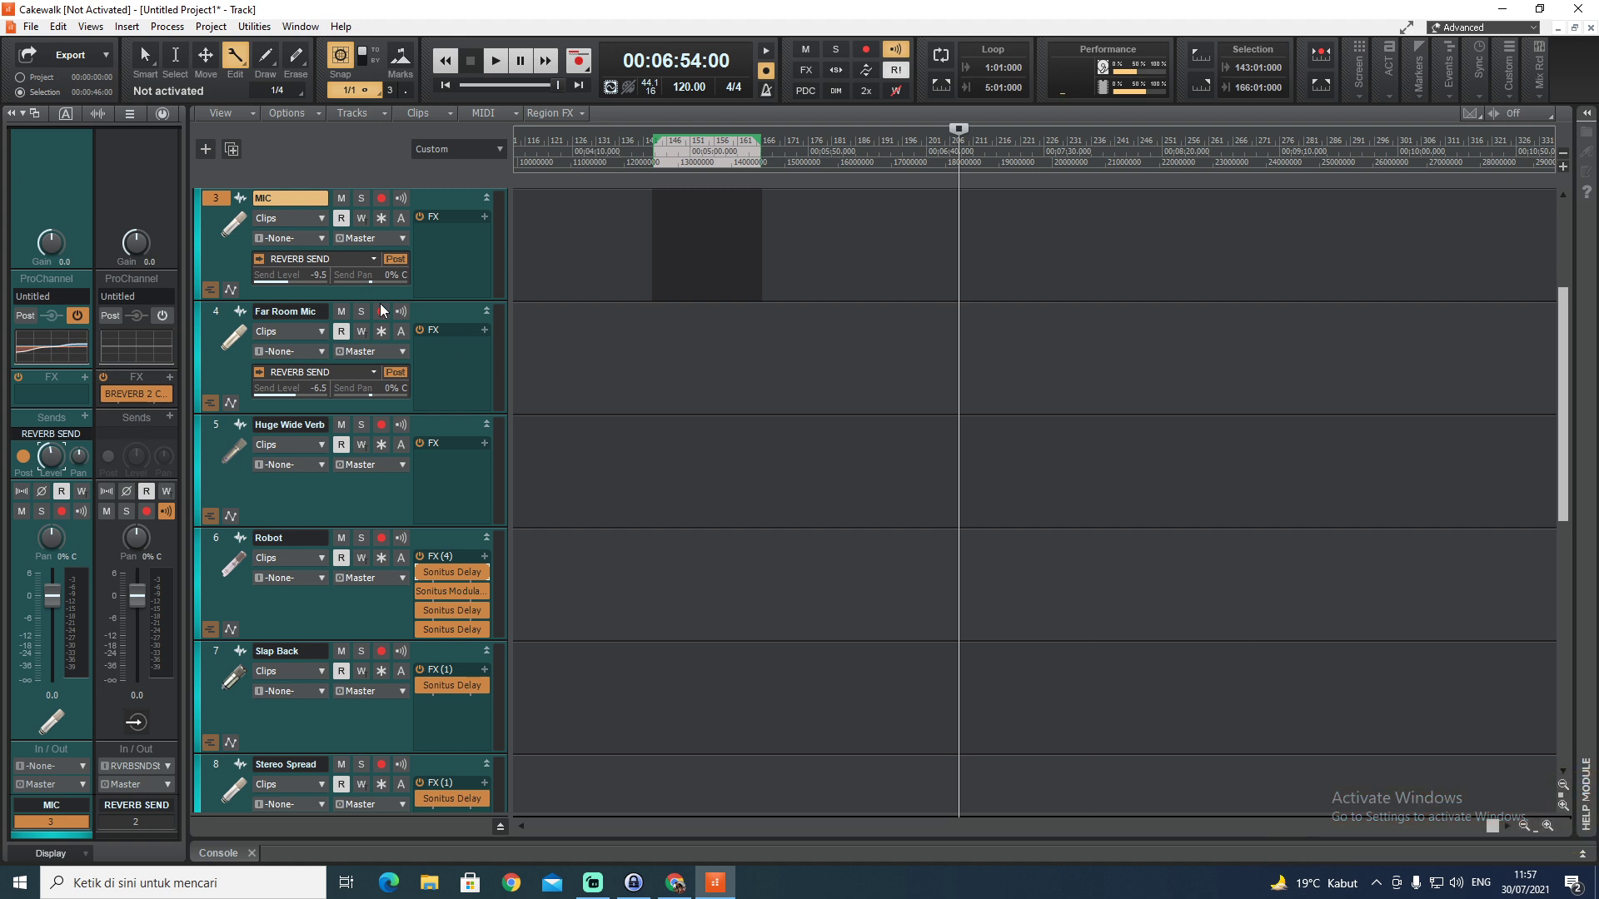
# Switch to the Draw tool and then the Erase tool, and turn on snapping to the grid and to marks
pyautogui.click(267, 56)
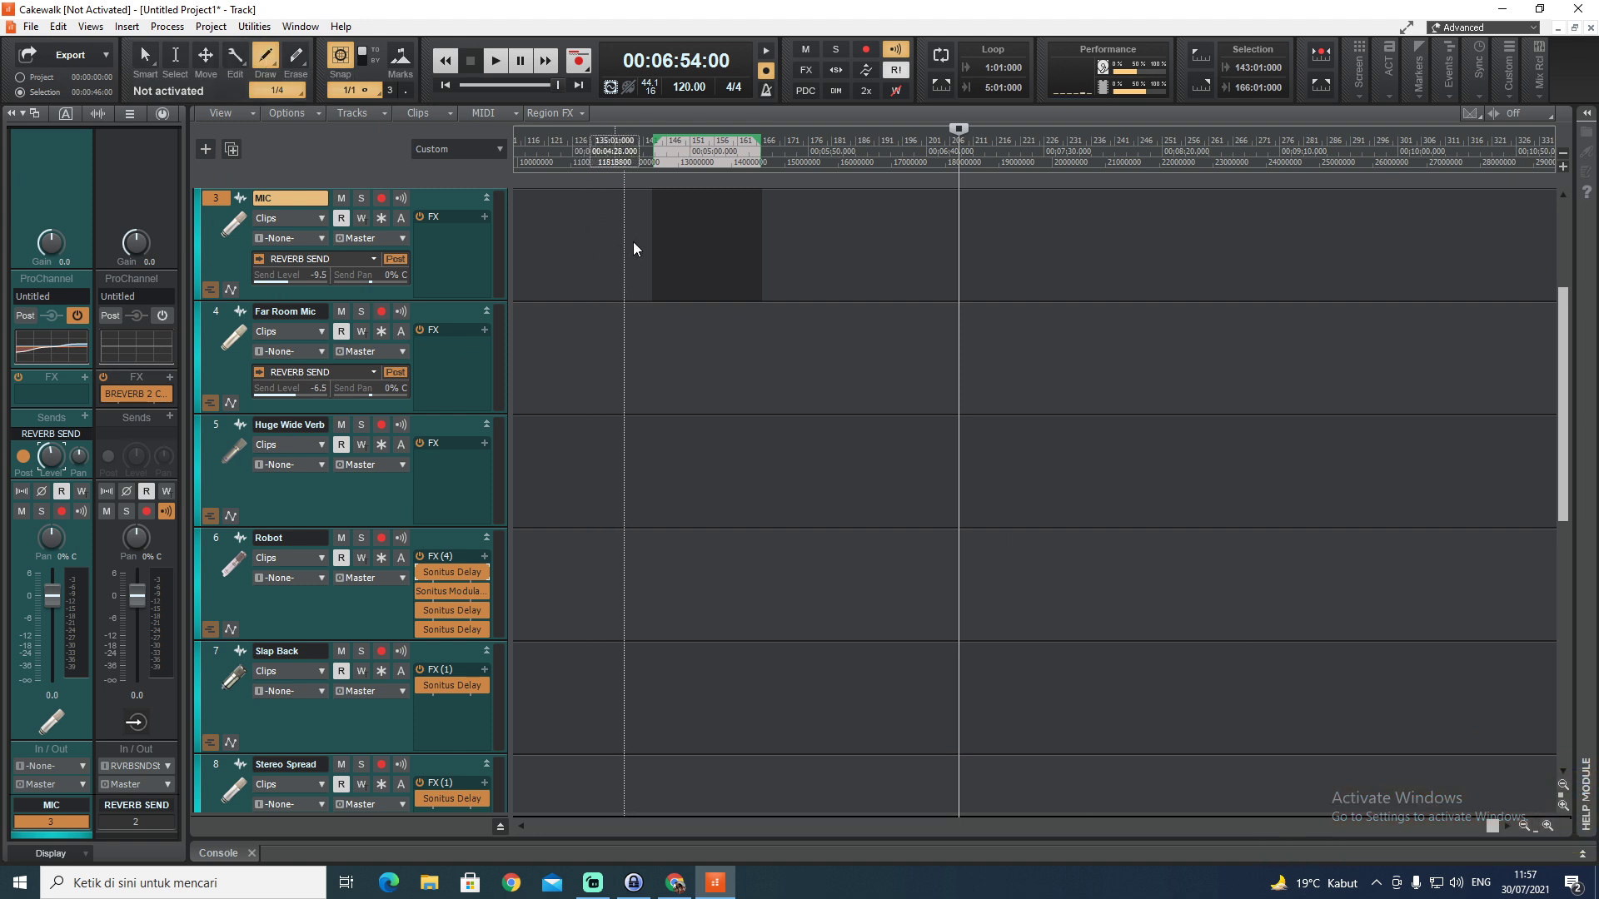
pyautogui.click(298, 57)
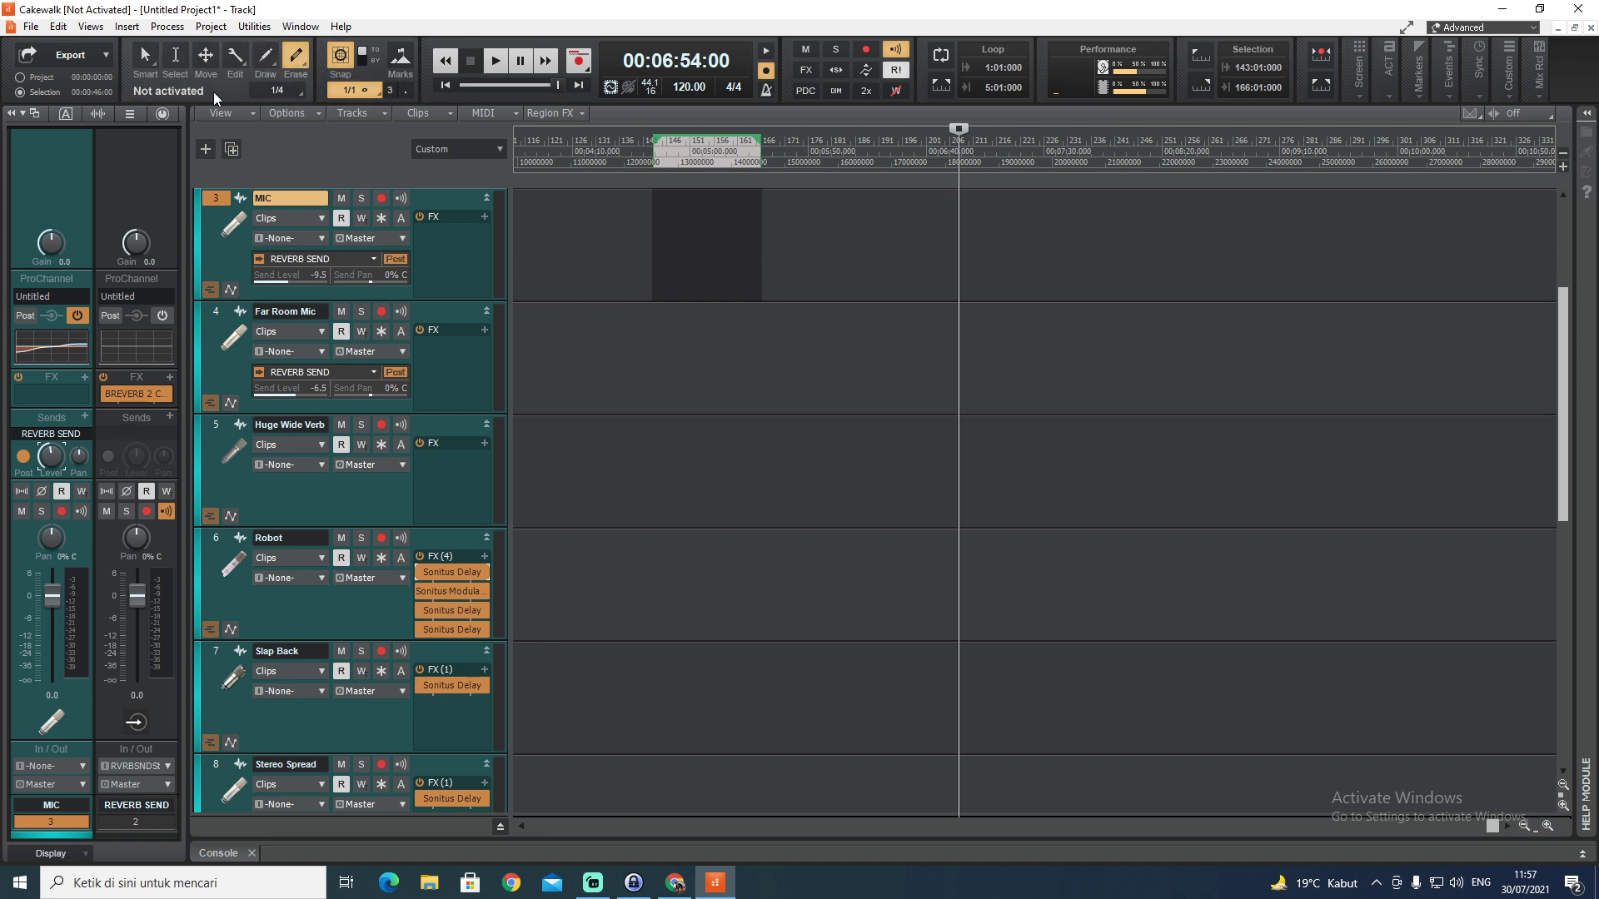
pyautogui.click(341, 57)
pyautogui.click(342, 57)
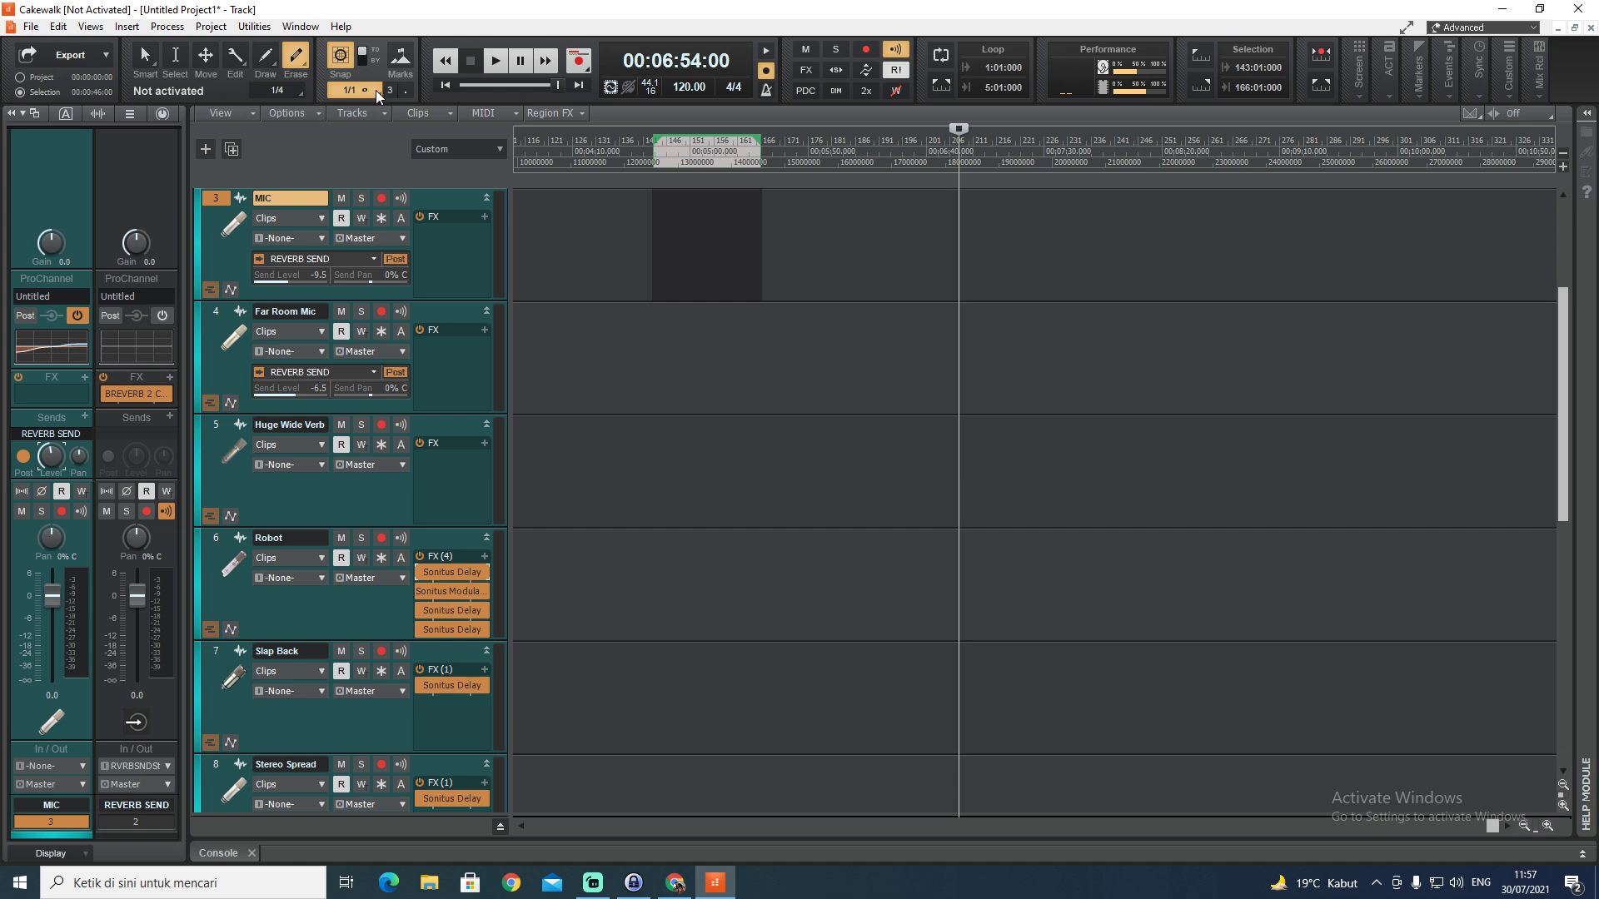
pyautogui.click(346, 62)
pyautogui.click(398, 62)
pyautogui.click(401, 62)
pyautogui.click(401, 63)
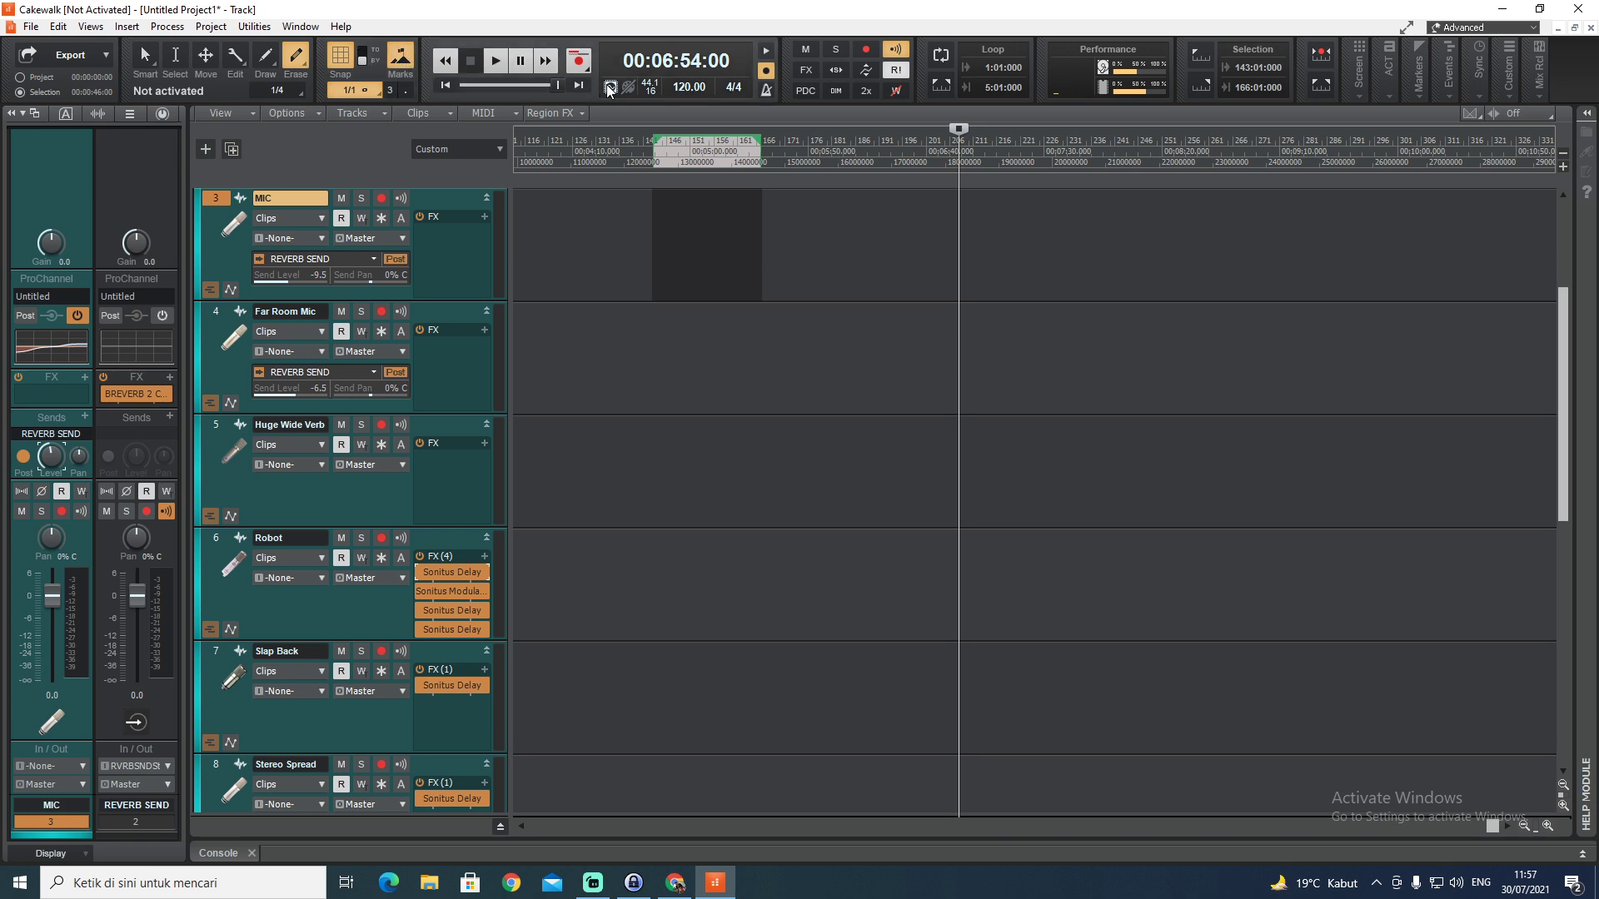
# Select 218:01:000 to 219:01:000 from the timeline ruler, and move the playhead back to 00:00:04:00 near the project start
pyautogui.click(904, 154)
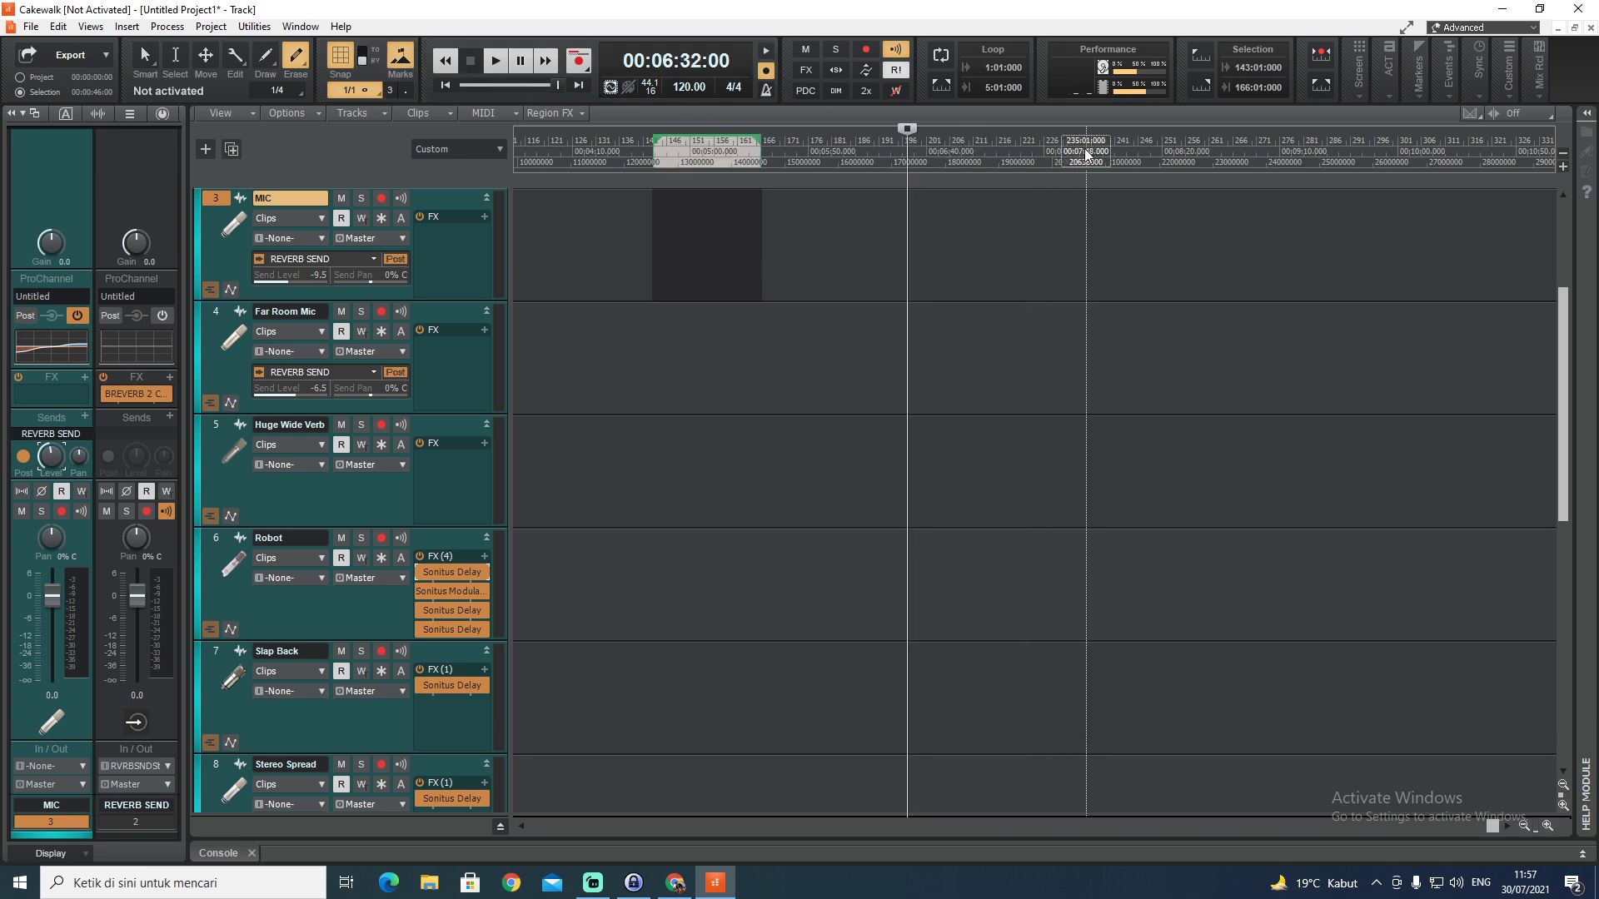
pyautogui.click(1086, 154)
pyautogui.click(1202, 158)
pyautogui.click(1014, 150)
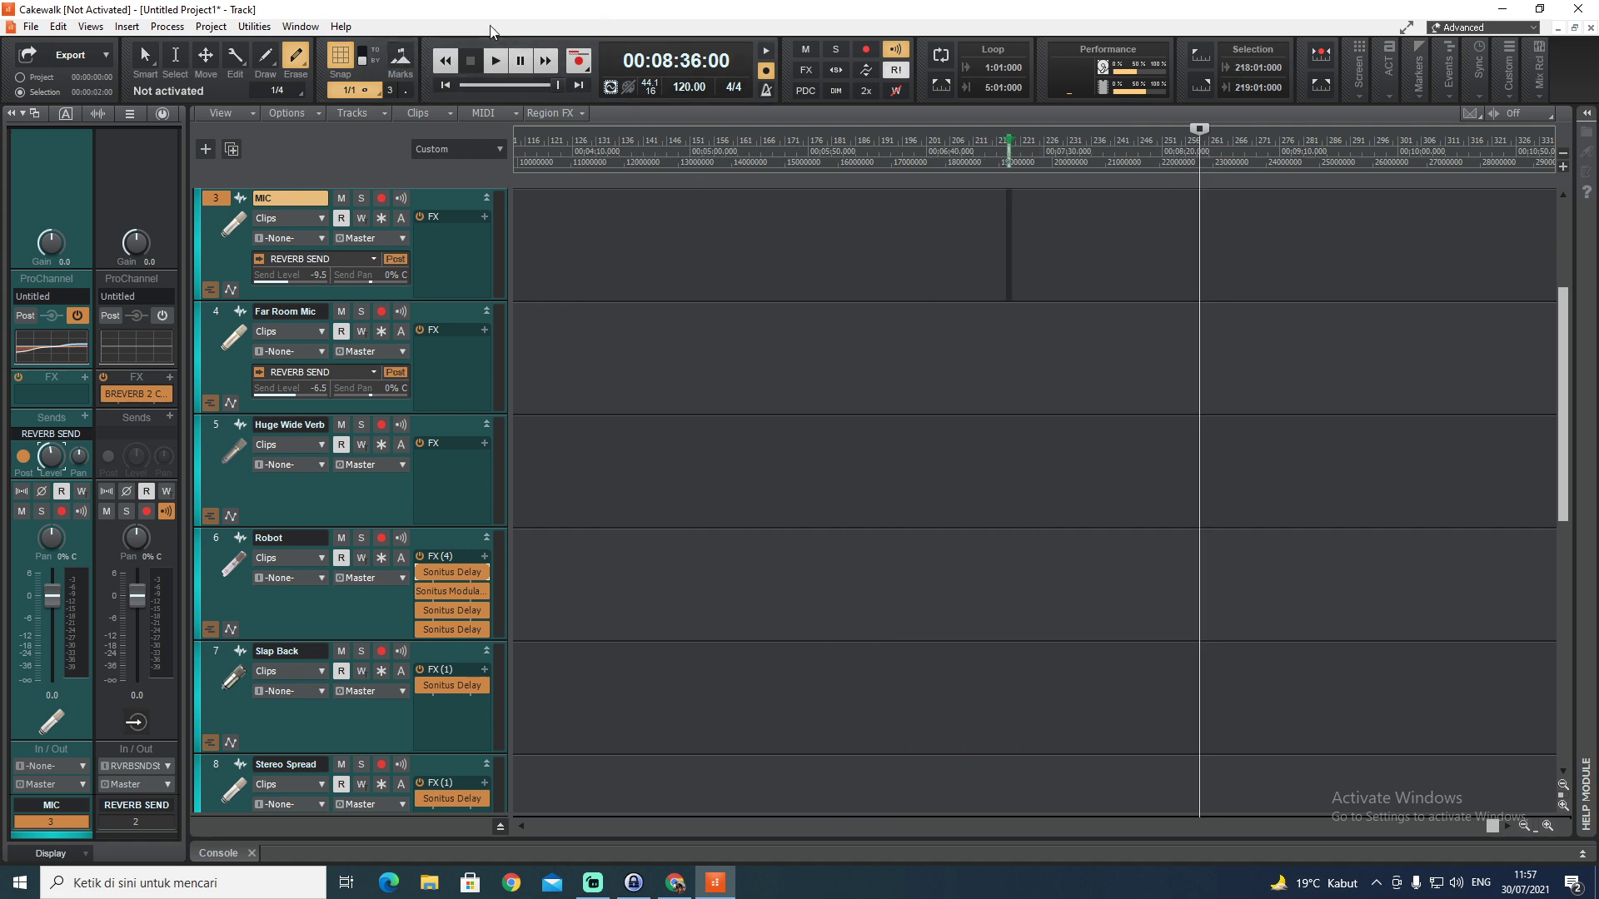
pyautogui.moveTo(546, 84)
pyautogui.mouseDown()
pyautogui.moveTo(463, 85)
pyautogui.moveTo(554, 85)
pyautogui.moveTo(547, 130)
pyautogui.moveTo(833, 140)
pyautogui.moveTo(523, 129)
pyautogui.mouseUp()
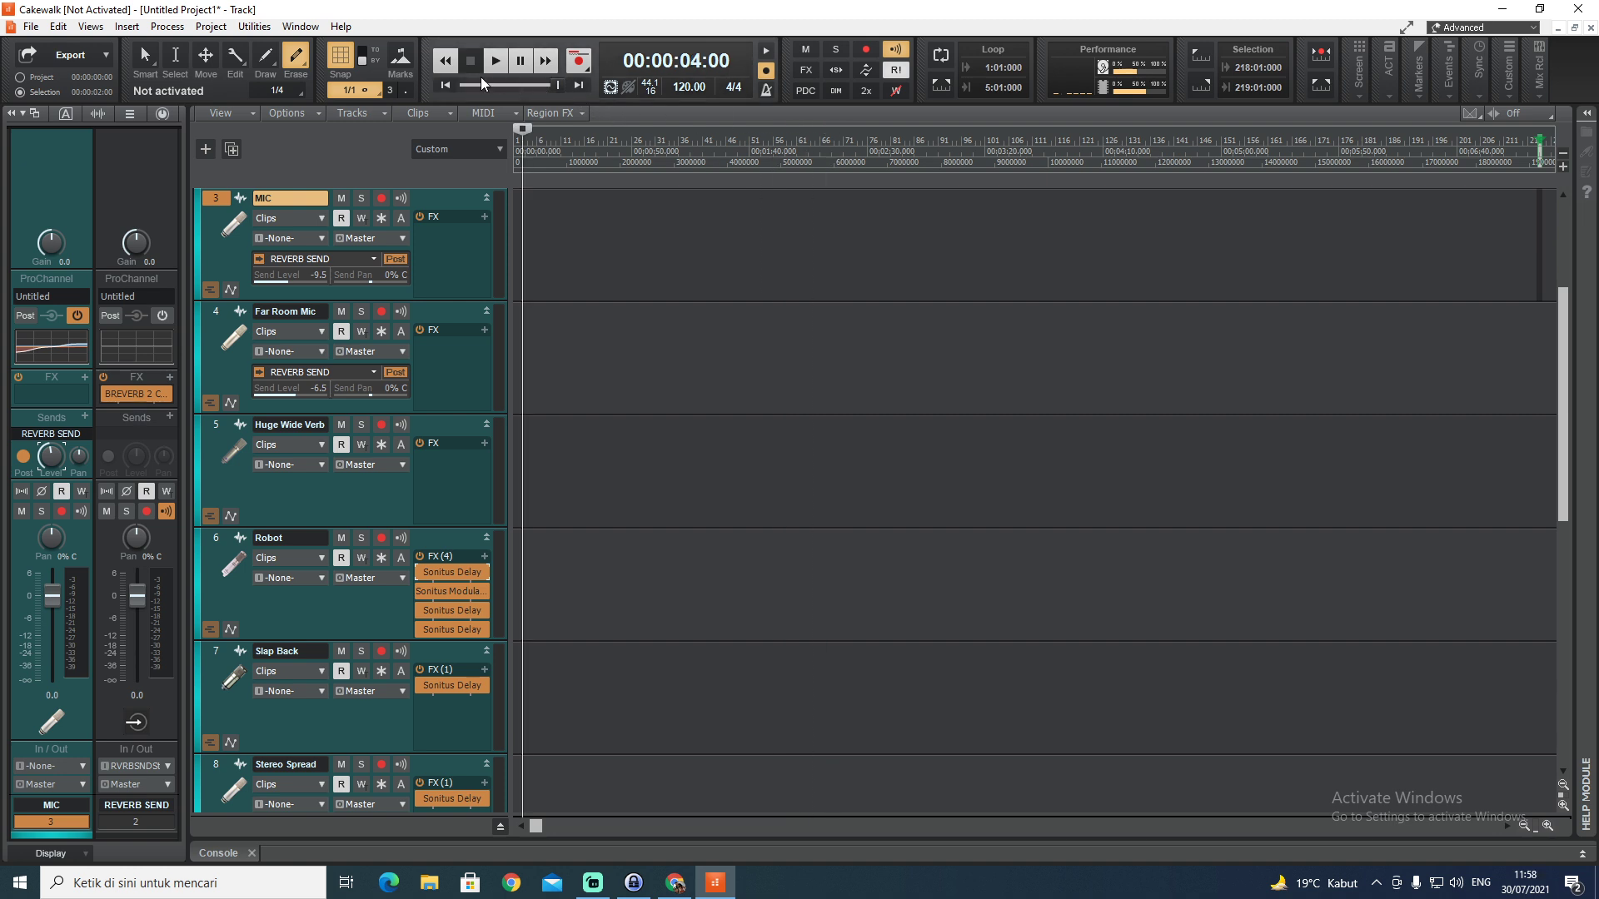
pyautogui.moveTo(557, 85)
pyautogui.mouseDown()
pyautogui.moveTo(463, 85)
pyautogui.moveTo(557, 85)
pyautogui.mouseUp()
# Cycle the Now Time display through its milliseconds, samples, measures and beats, and frames formats
pyautogui.click(733, 60)
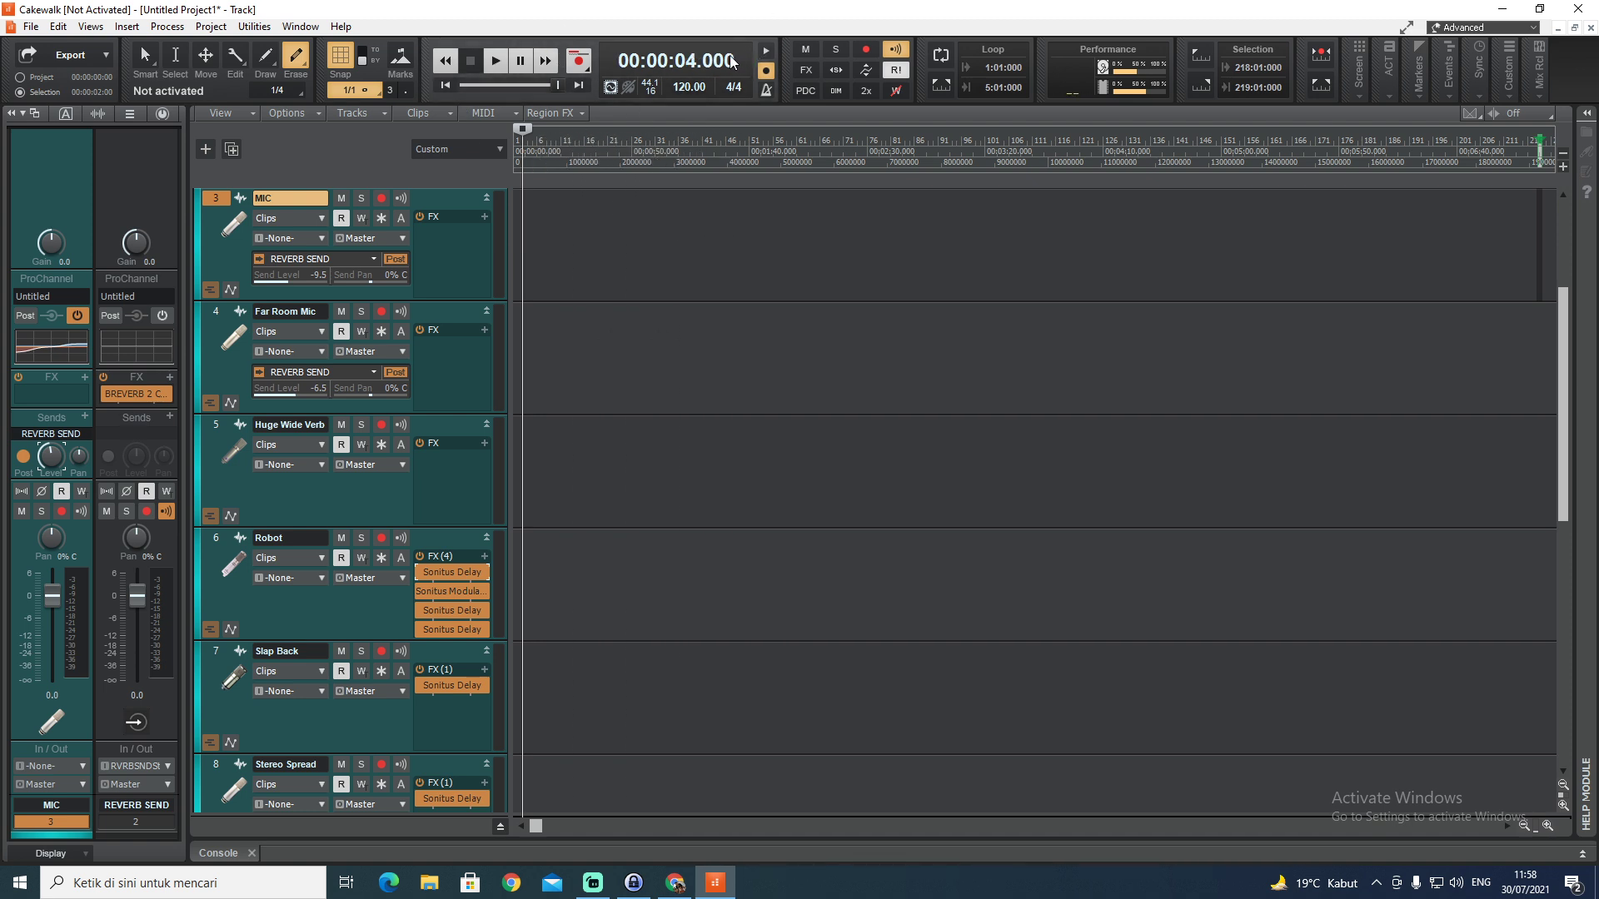
pyautogui.click(733, 66)
pyautogui.click(713, 62)
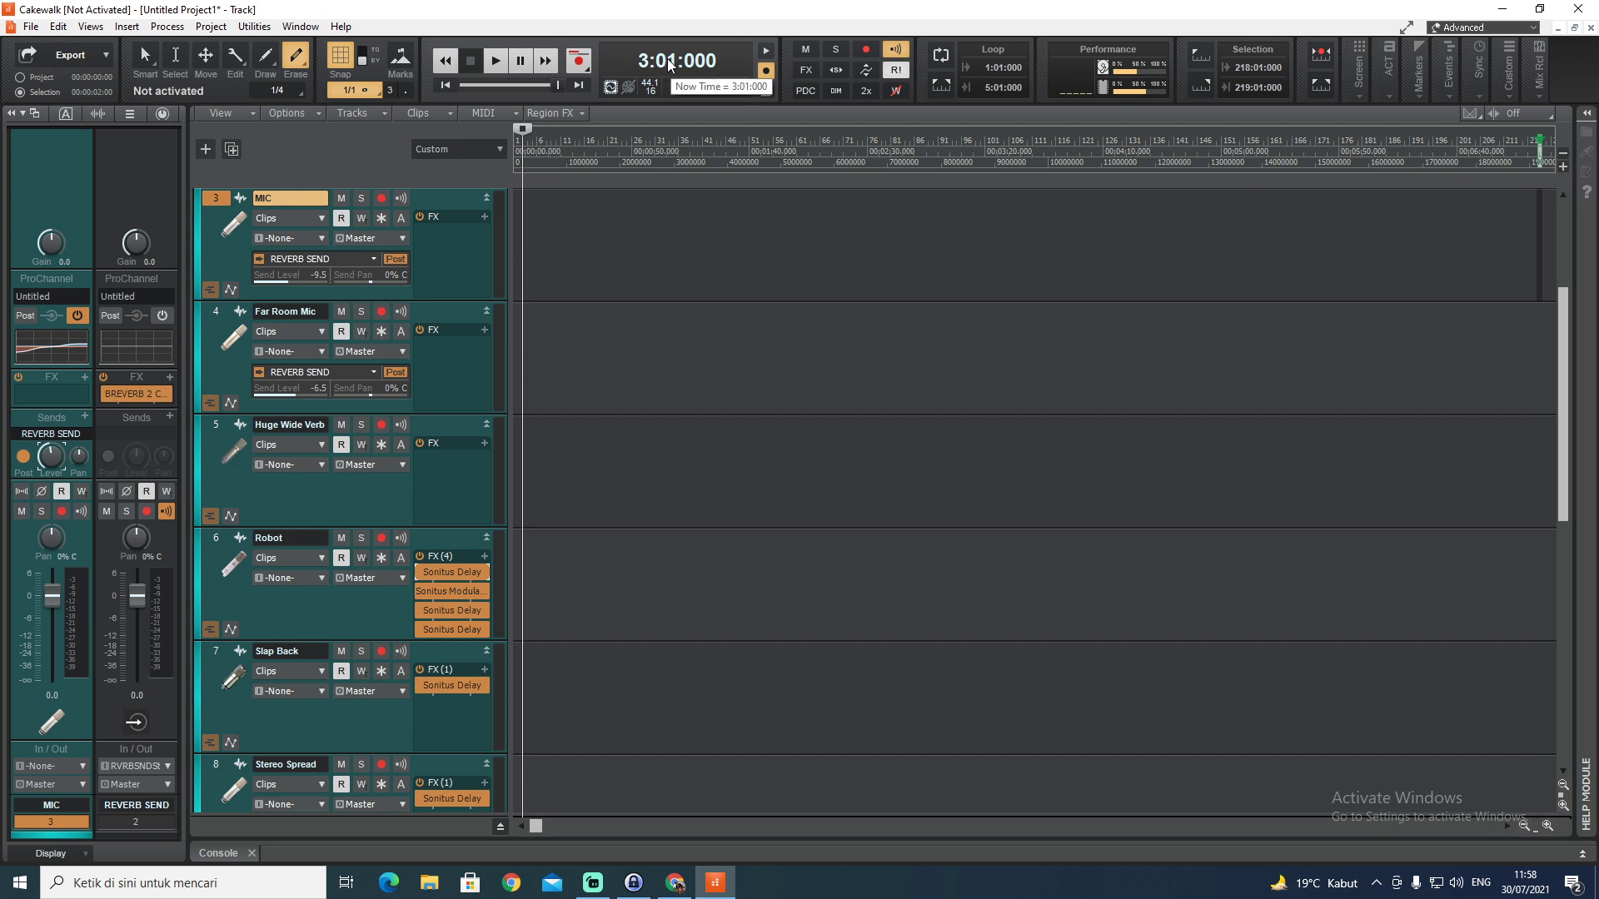
pyautogui.click(686, 68)
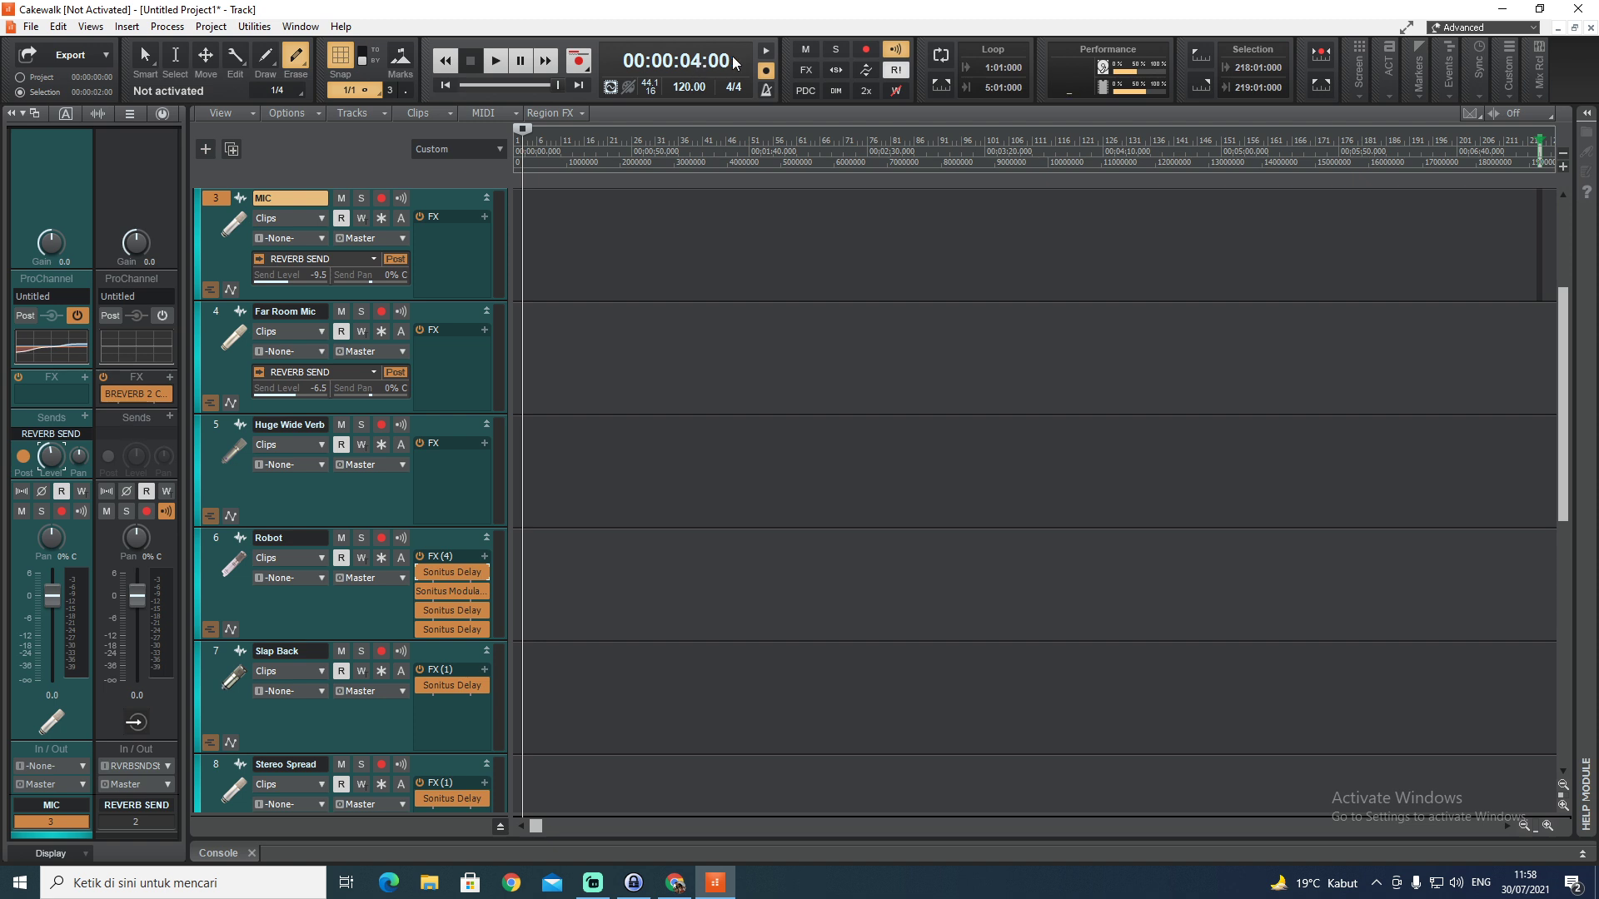
pyautogui.click(698, 67)
pyautogui.click(709, 63)
pyautogui.click(709, 63)
pyautogui.click(709, 63)
pyautogui.click(683, 64)
pyautogui.click(682, 63)
pyautogui.click(715, 69)
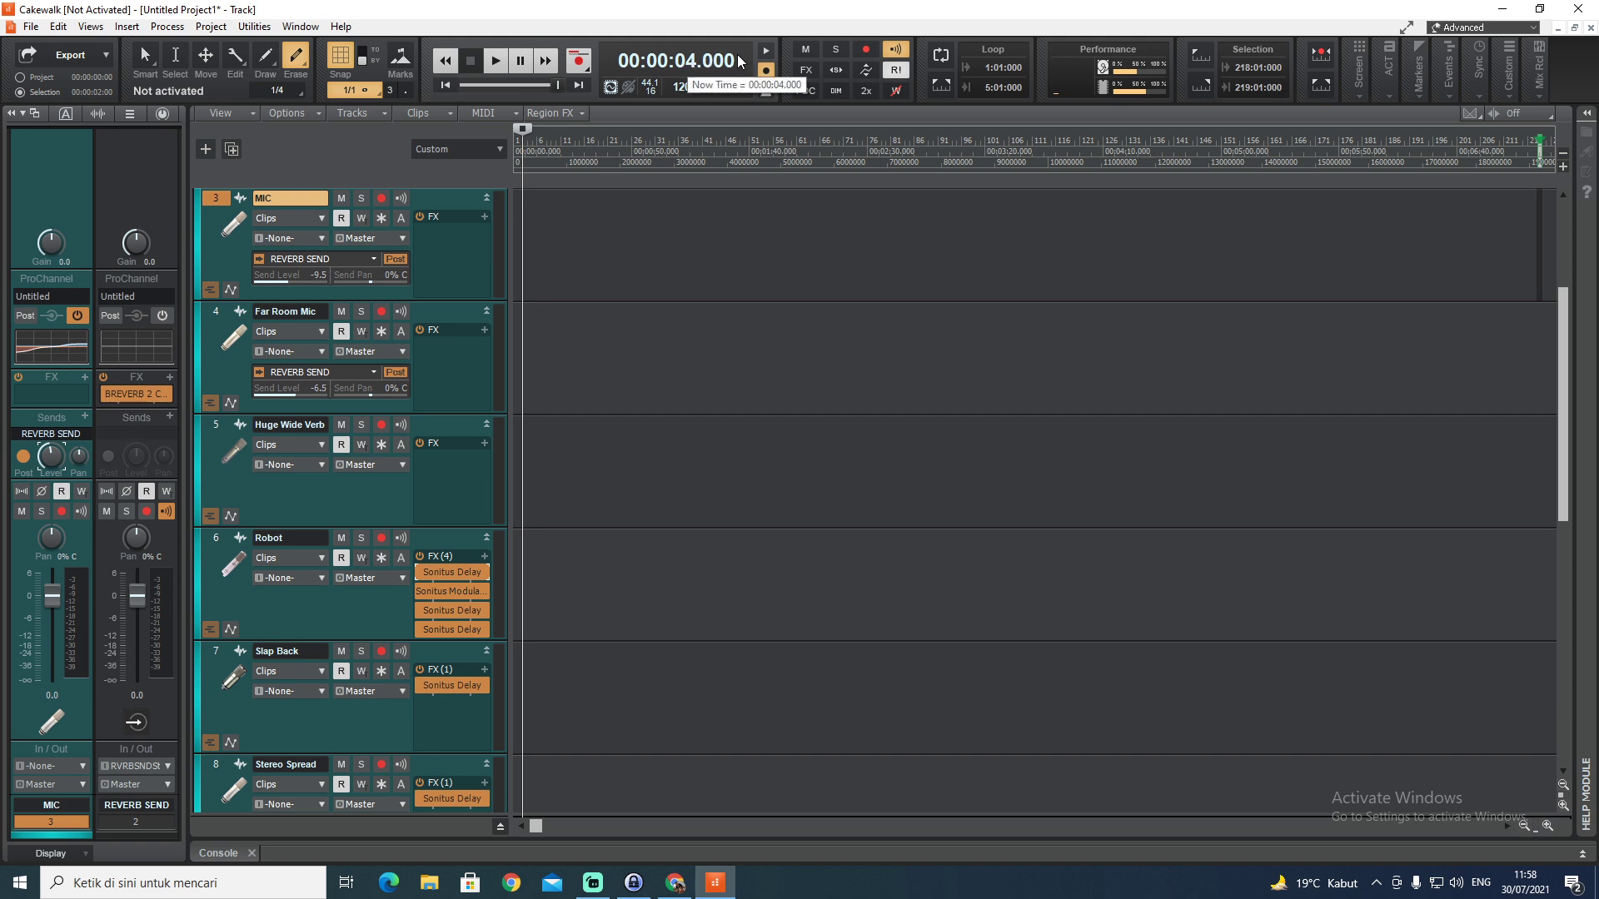
pyautogui.click(681, 61)
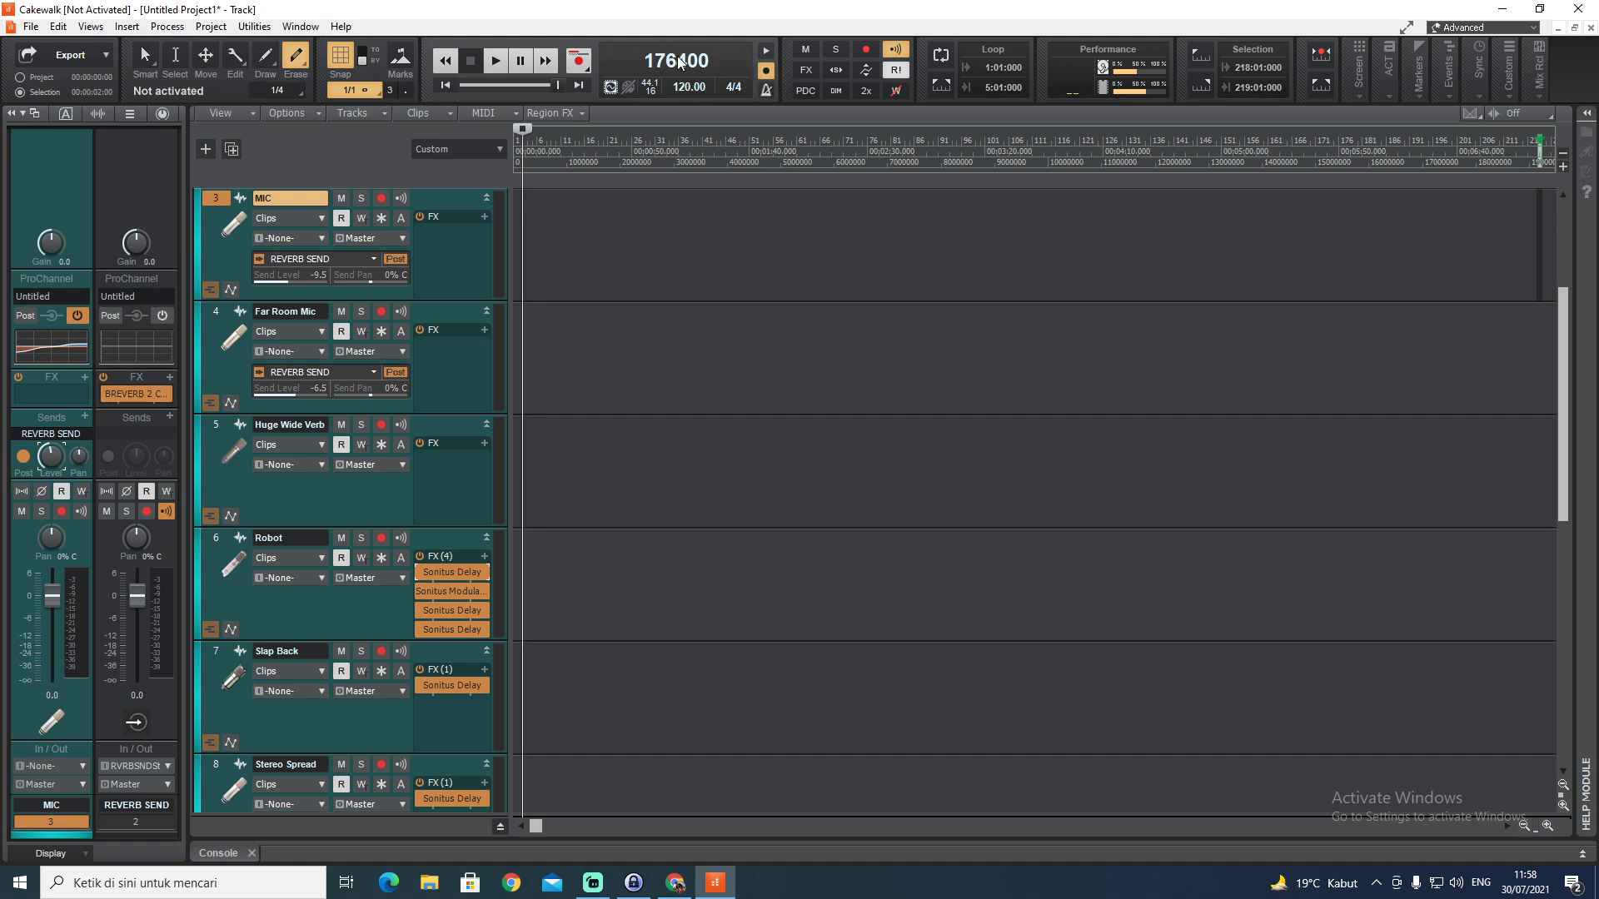
pyautogui.click(682, 62)
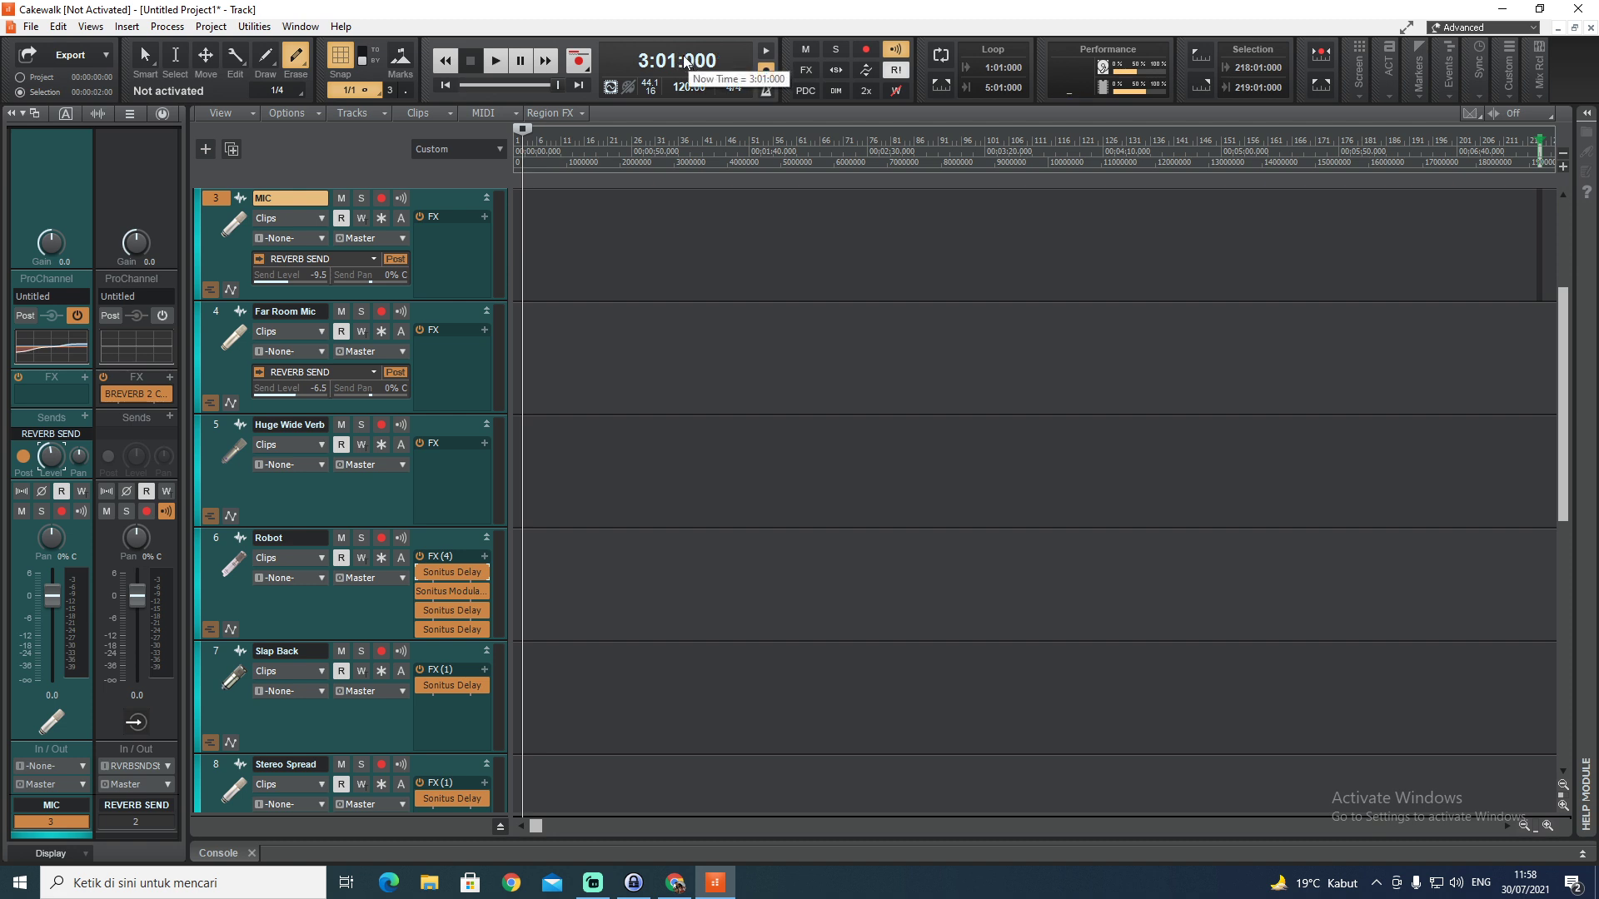
pyautogui.click(685, 61)
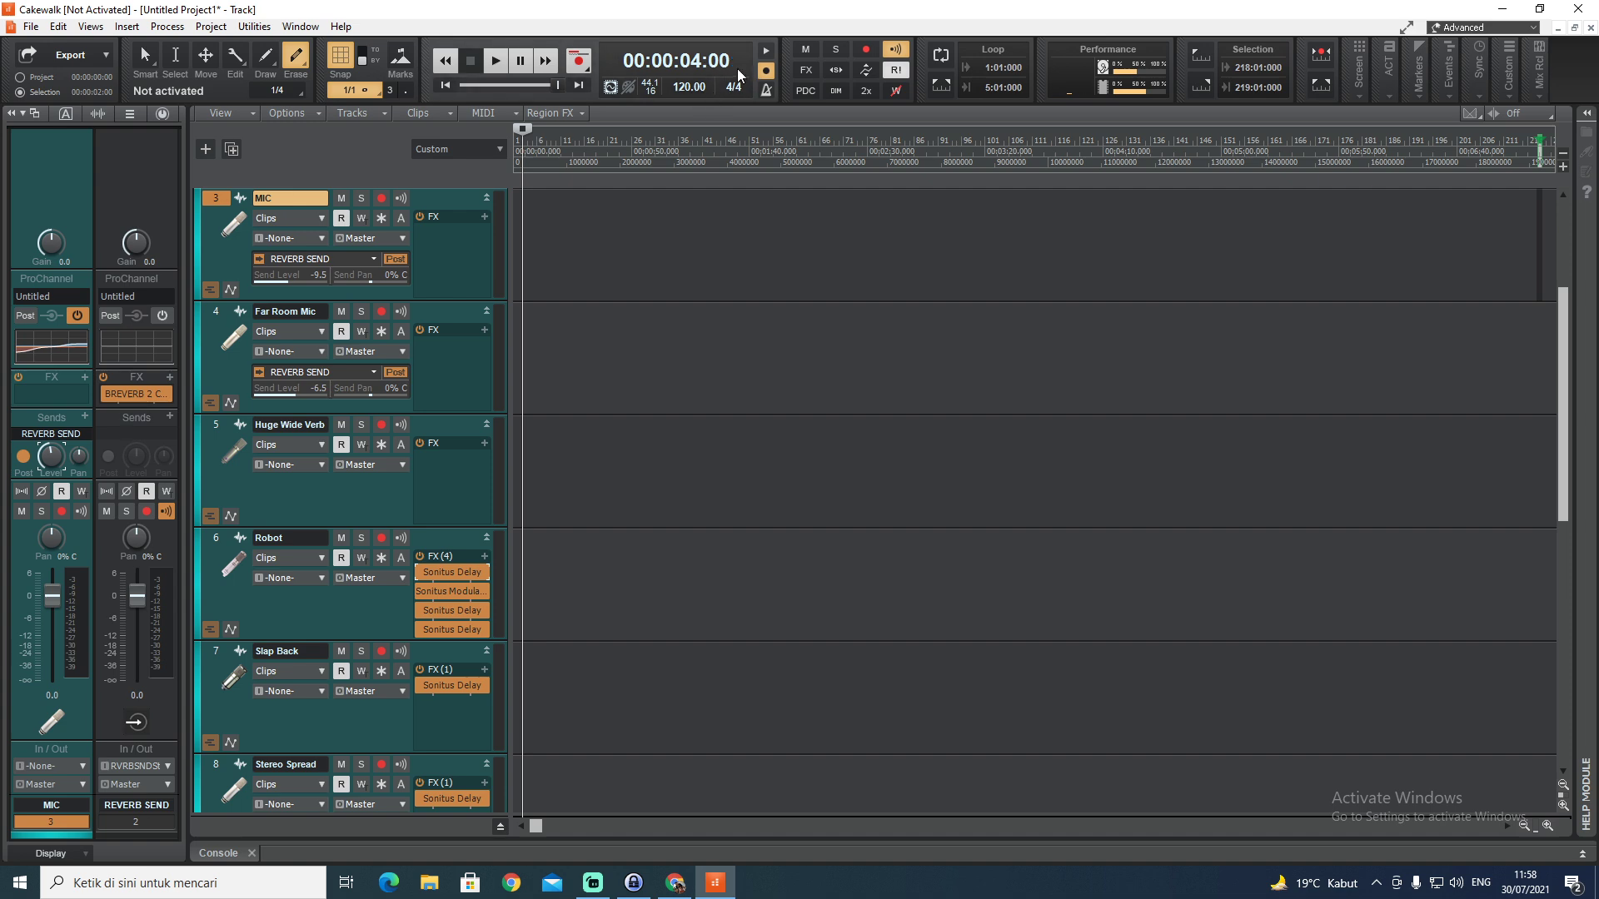
# Examine the audio driver bit depth and default sampling rate choices in the Driver Settings preferences
pyautogui.click(650, 89)
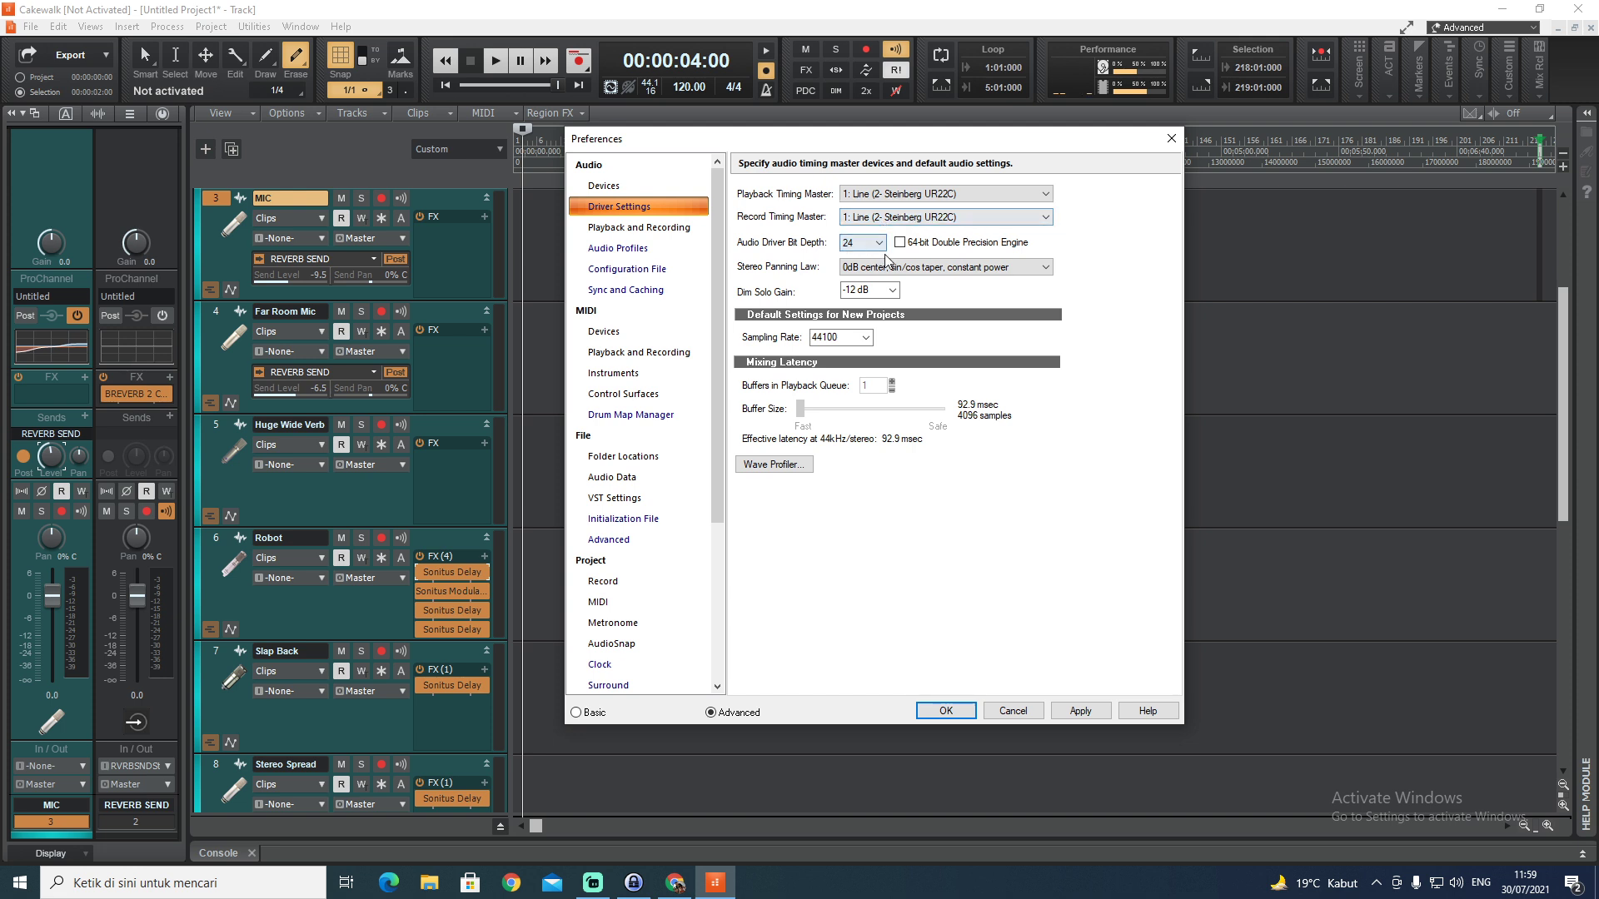
pyautogui.click(879, 242)
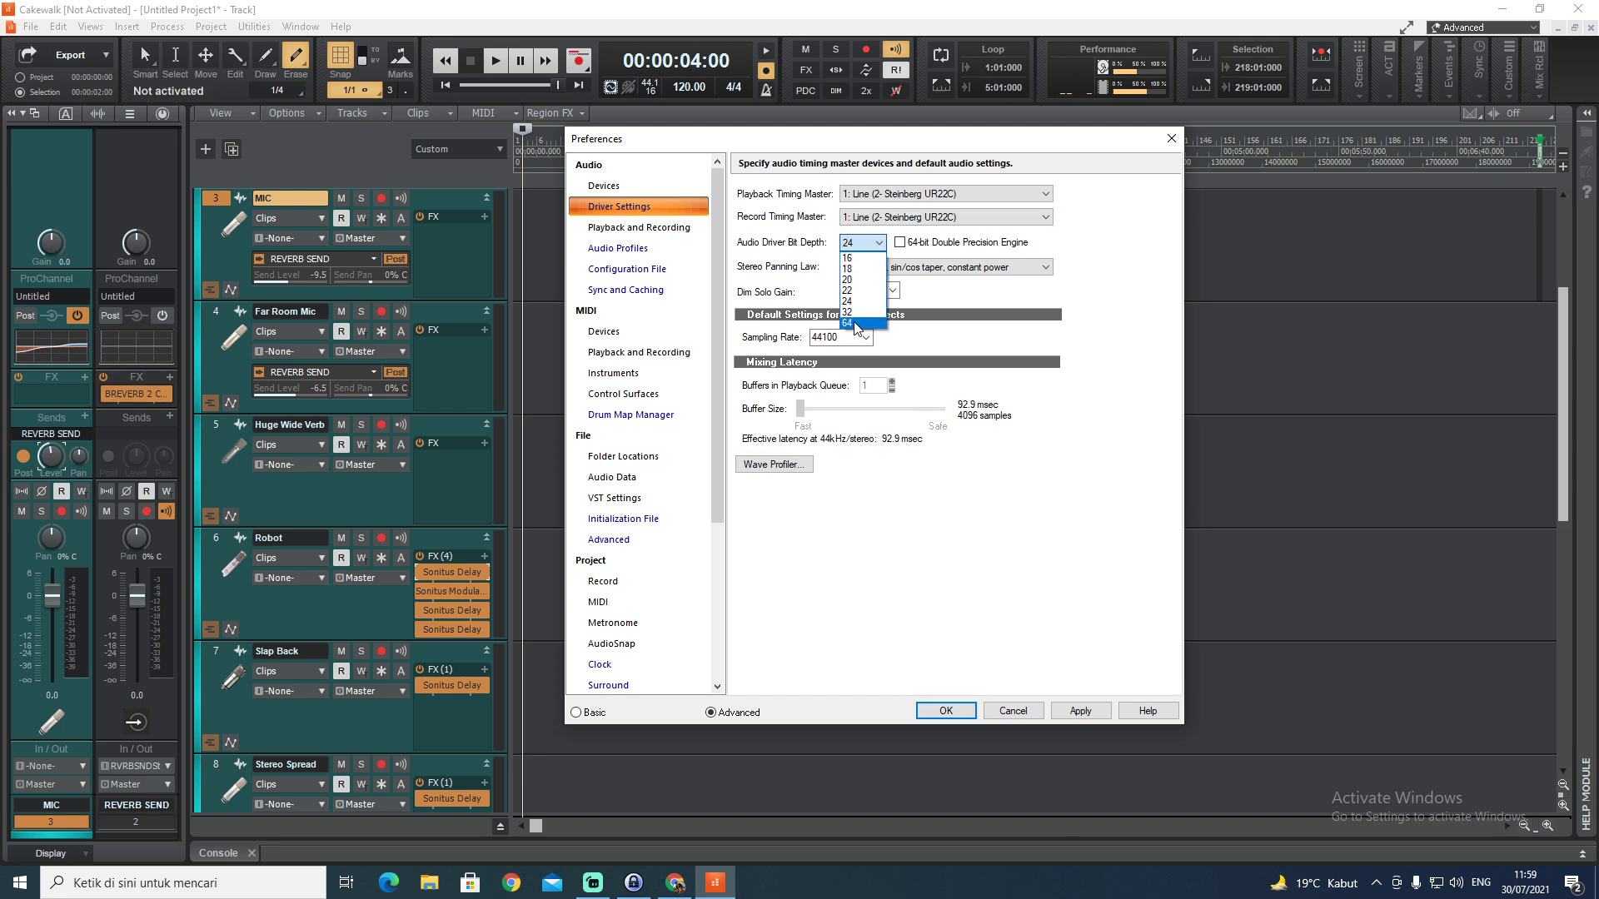
pyautogui.click(954, 352)
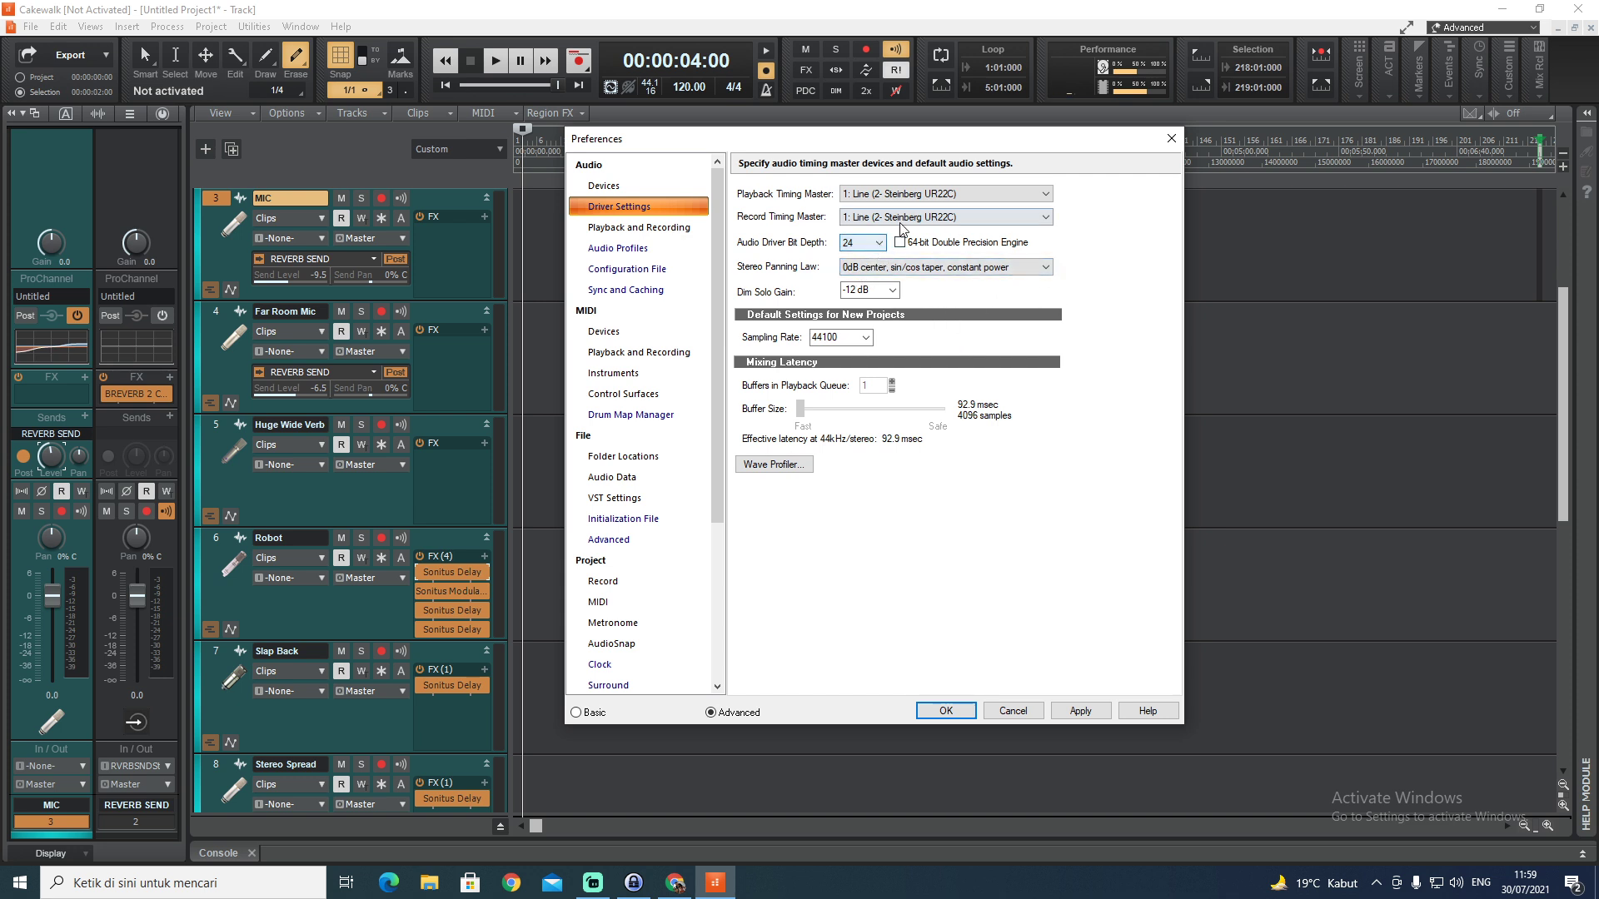
pyautogui.click(878, 244)
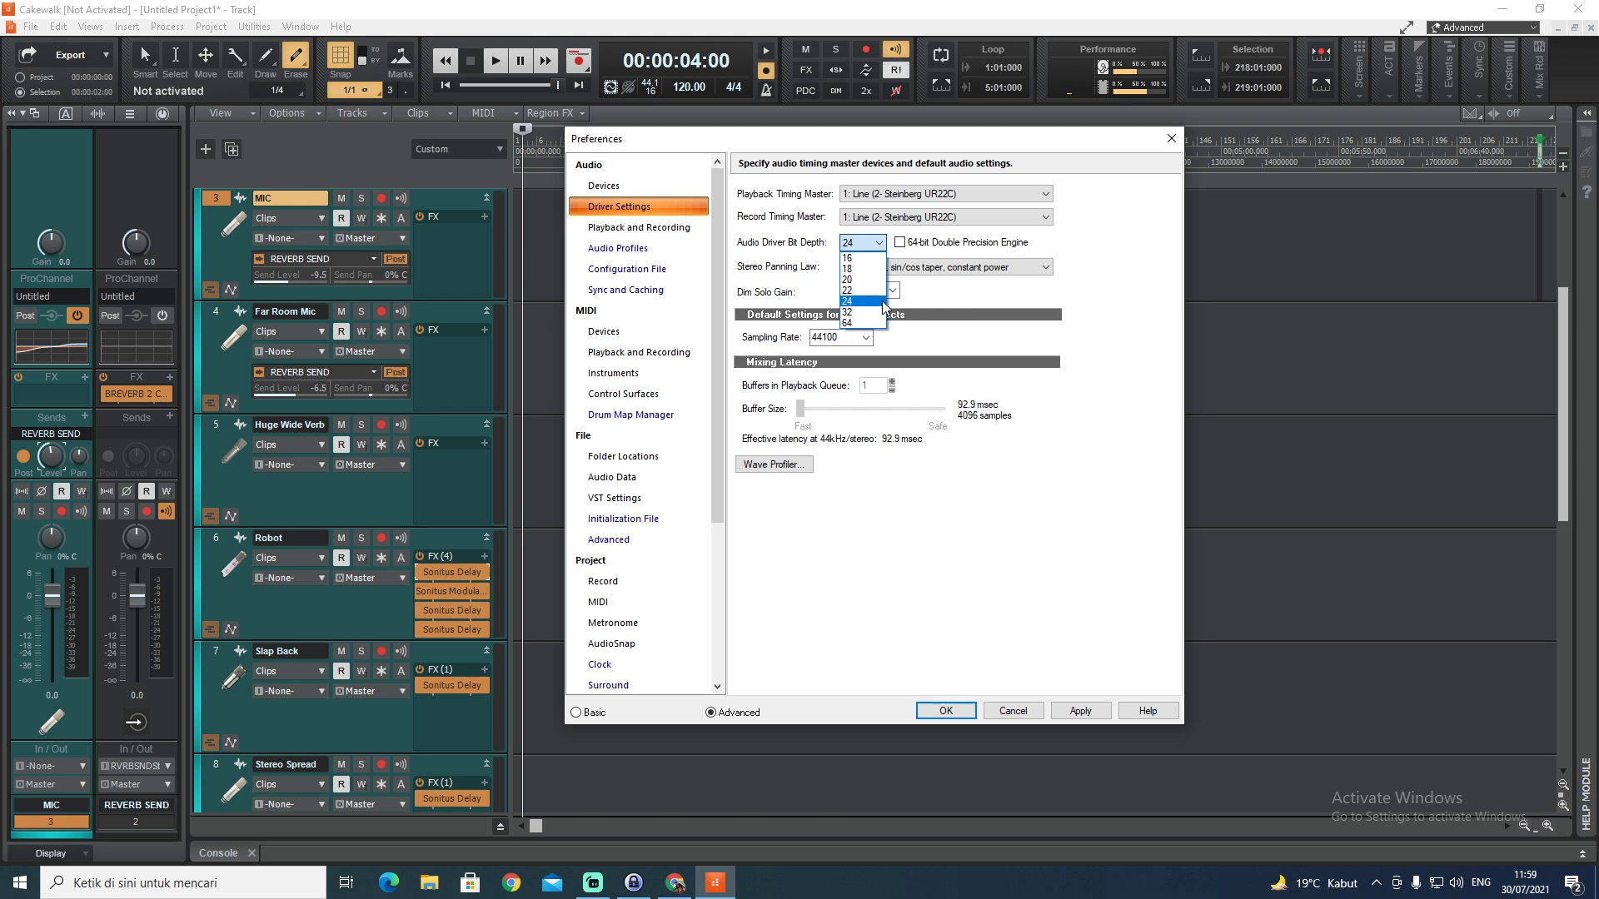
pyautogui.click(972, 298)
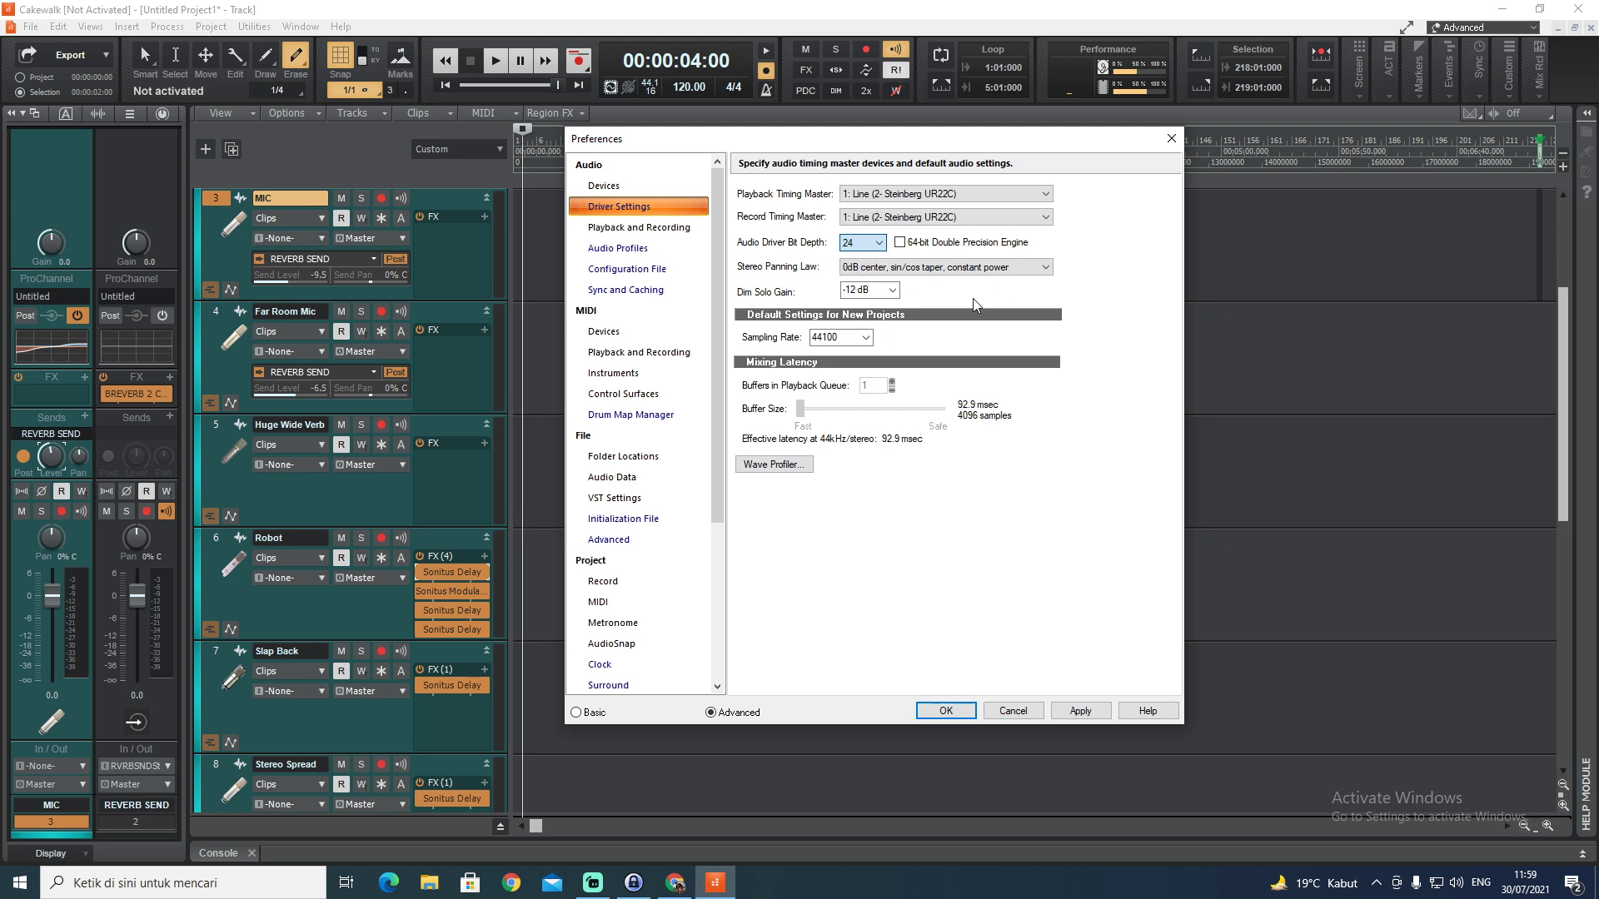
pyautogui.click(866, 337)
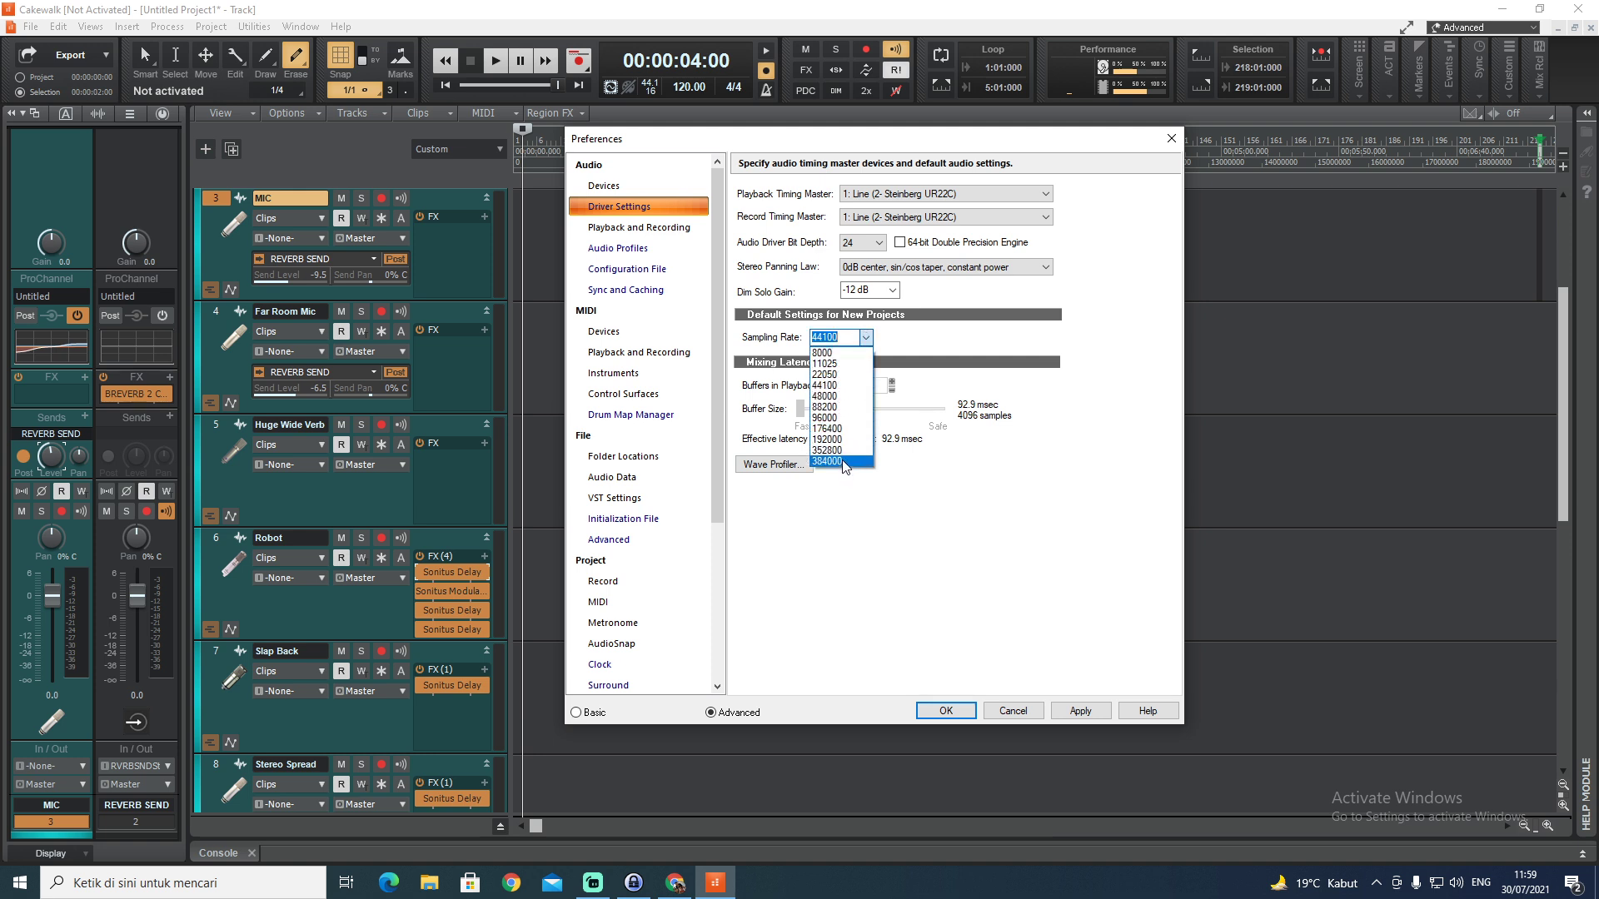
pyautogui.click(976, 516)
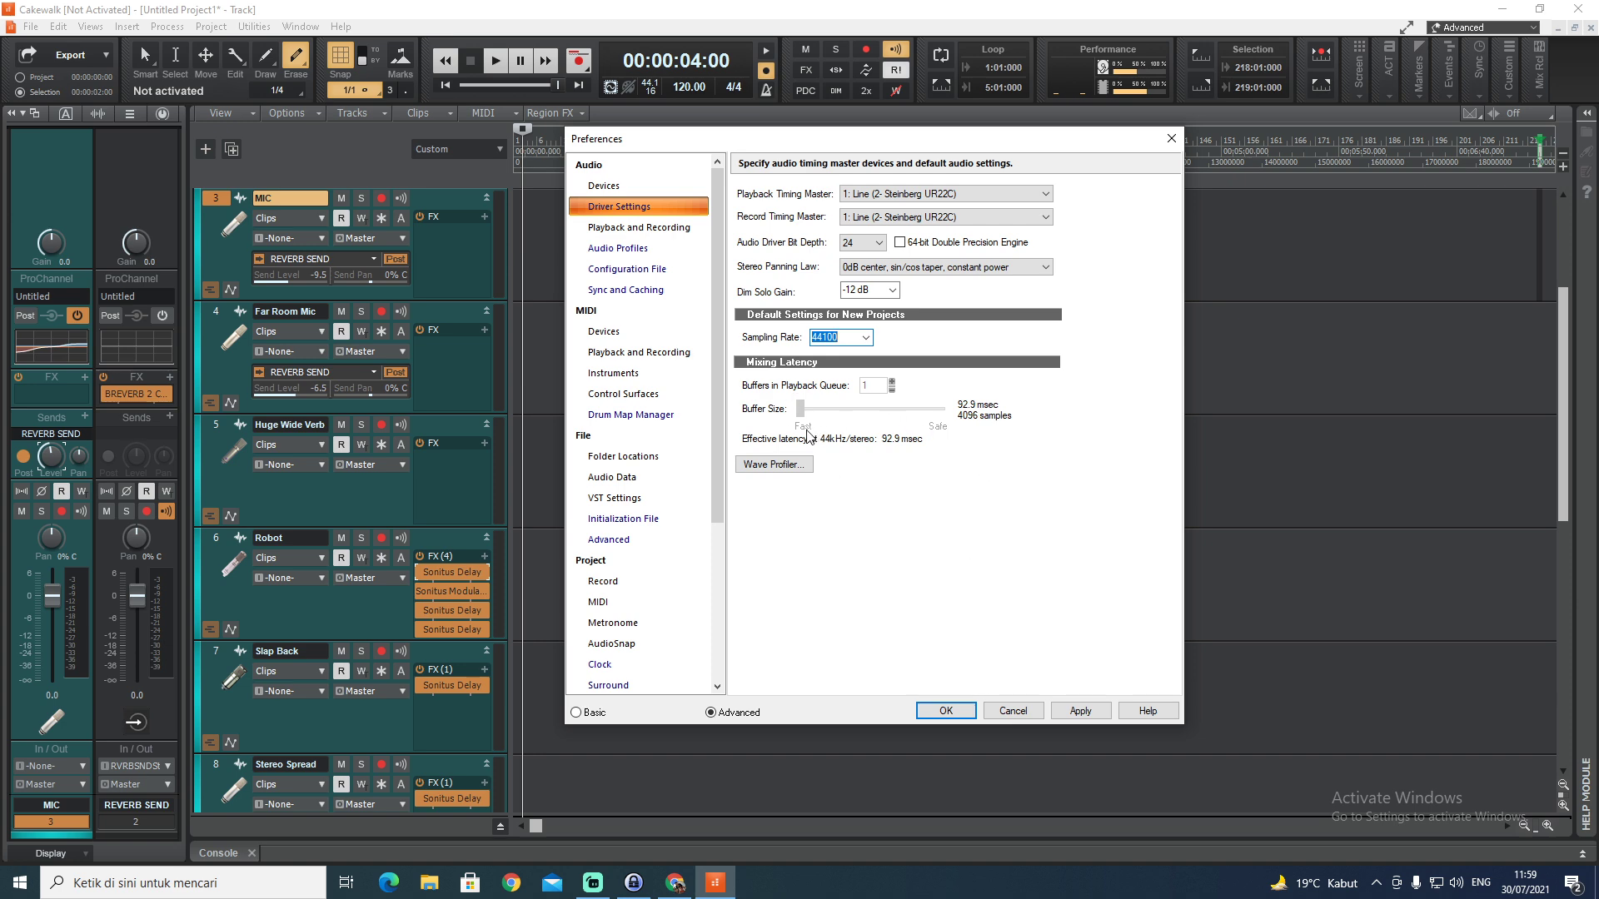
# Run the Wave Profiler on the WASAPI audio hardware and close its report
pyautogui.click(794, 467)
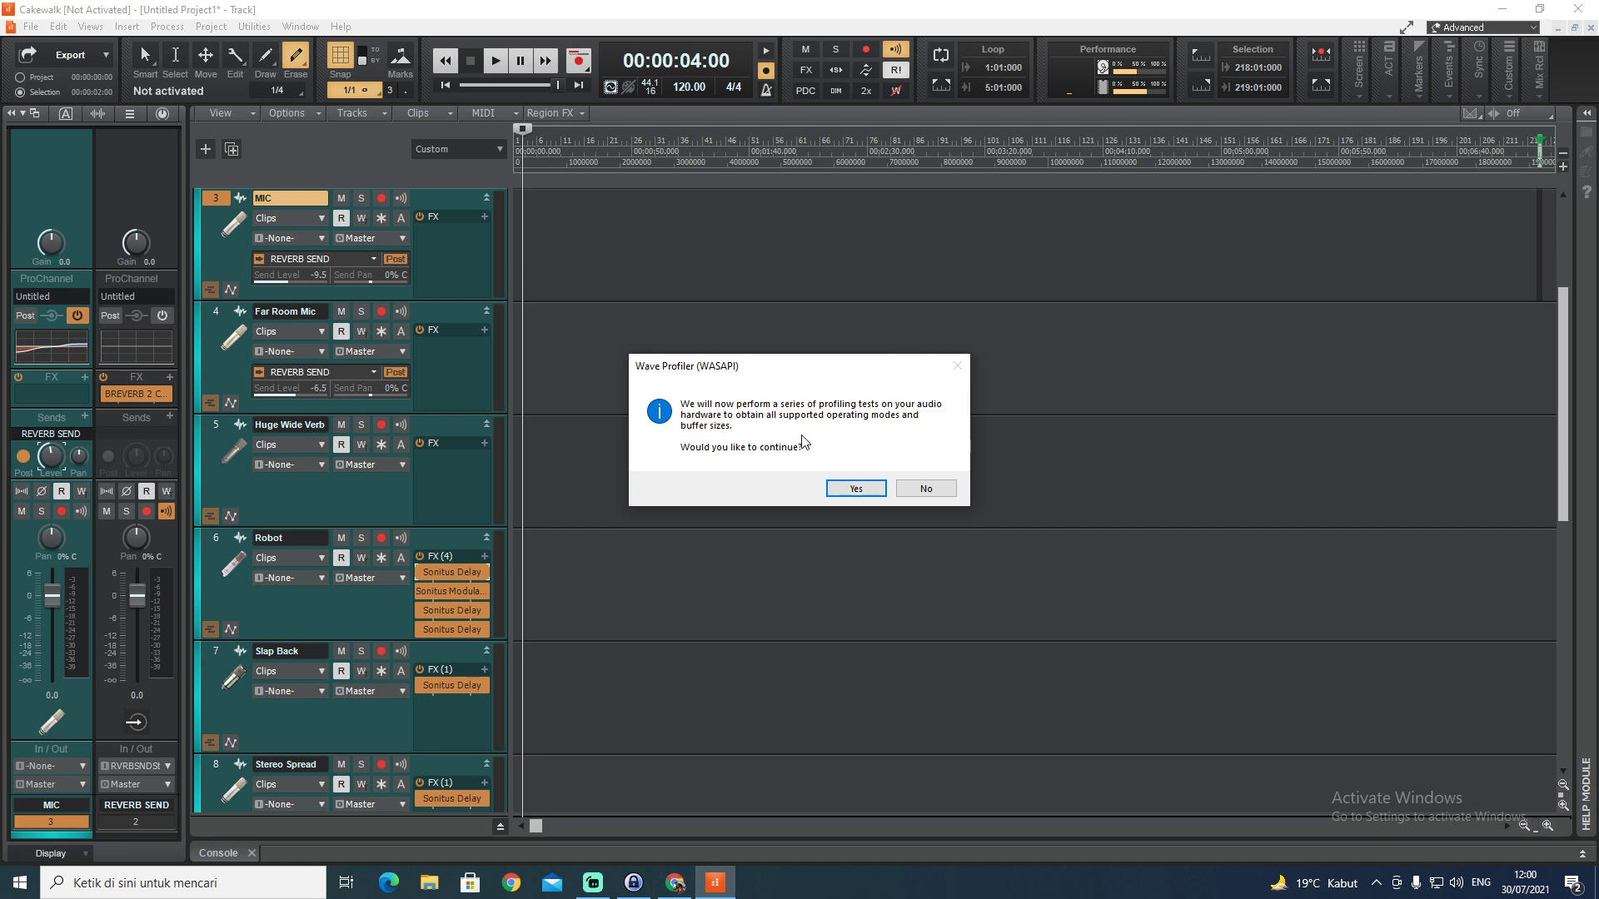
pyautogui.click(862, 491)
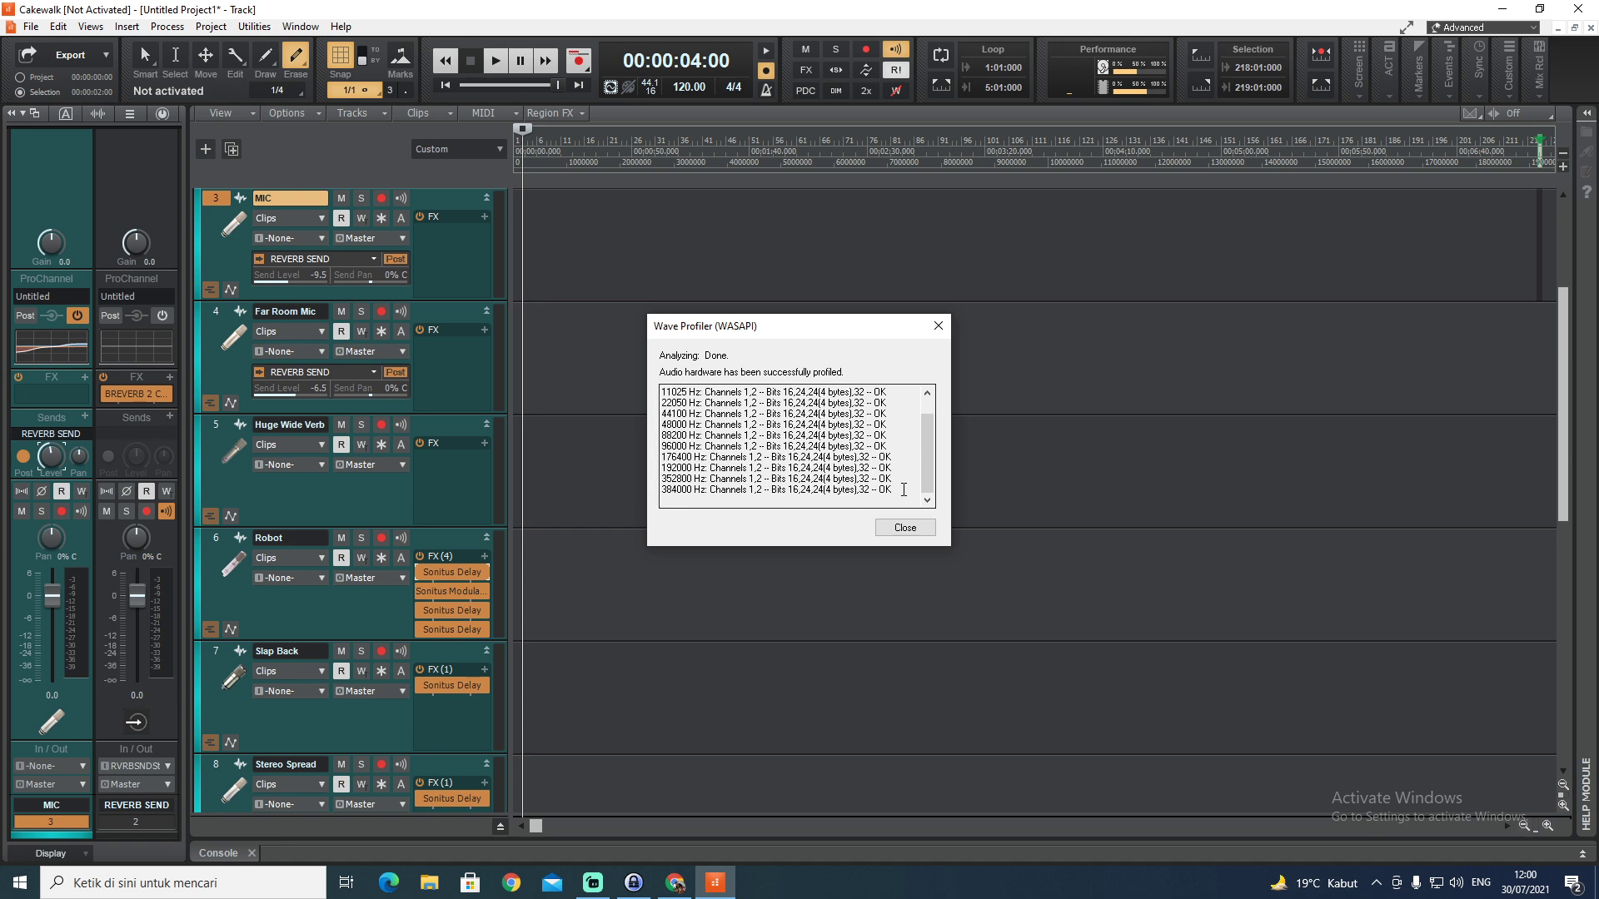
pyautogui.click(906, 528)
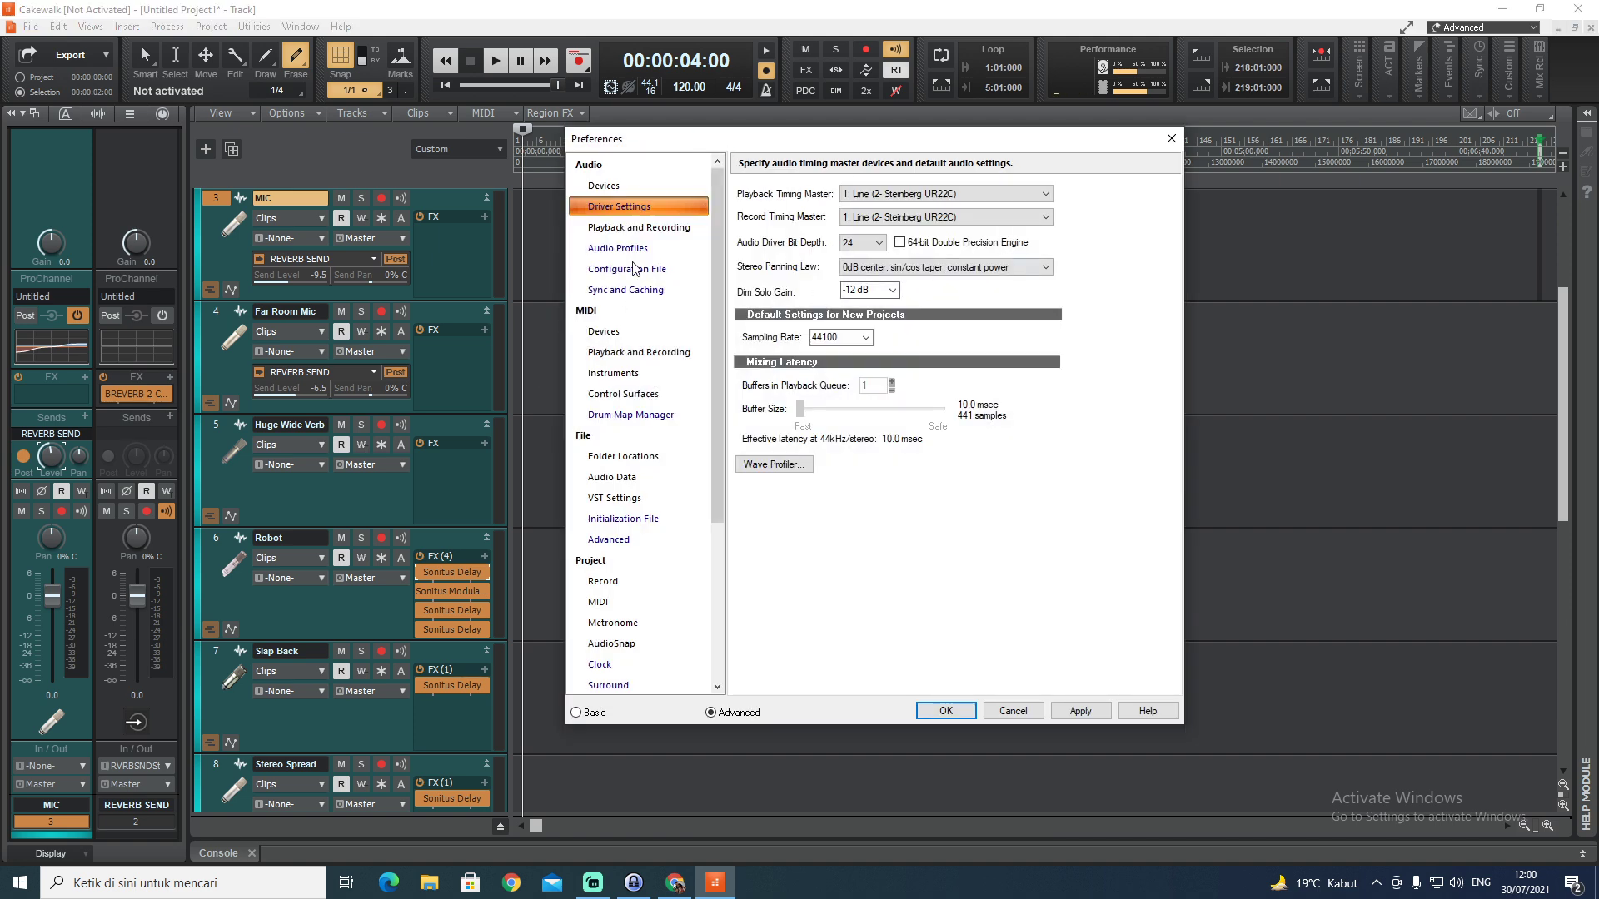
# View the audio input and output drivers, and apply ASIO as the Driver Mode for playback and recording
pyautogui.click(618, 185)
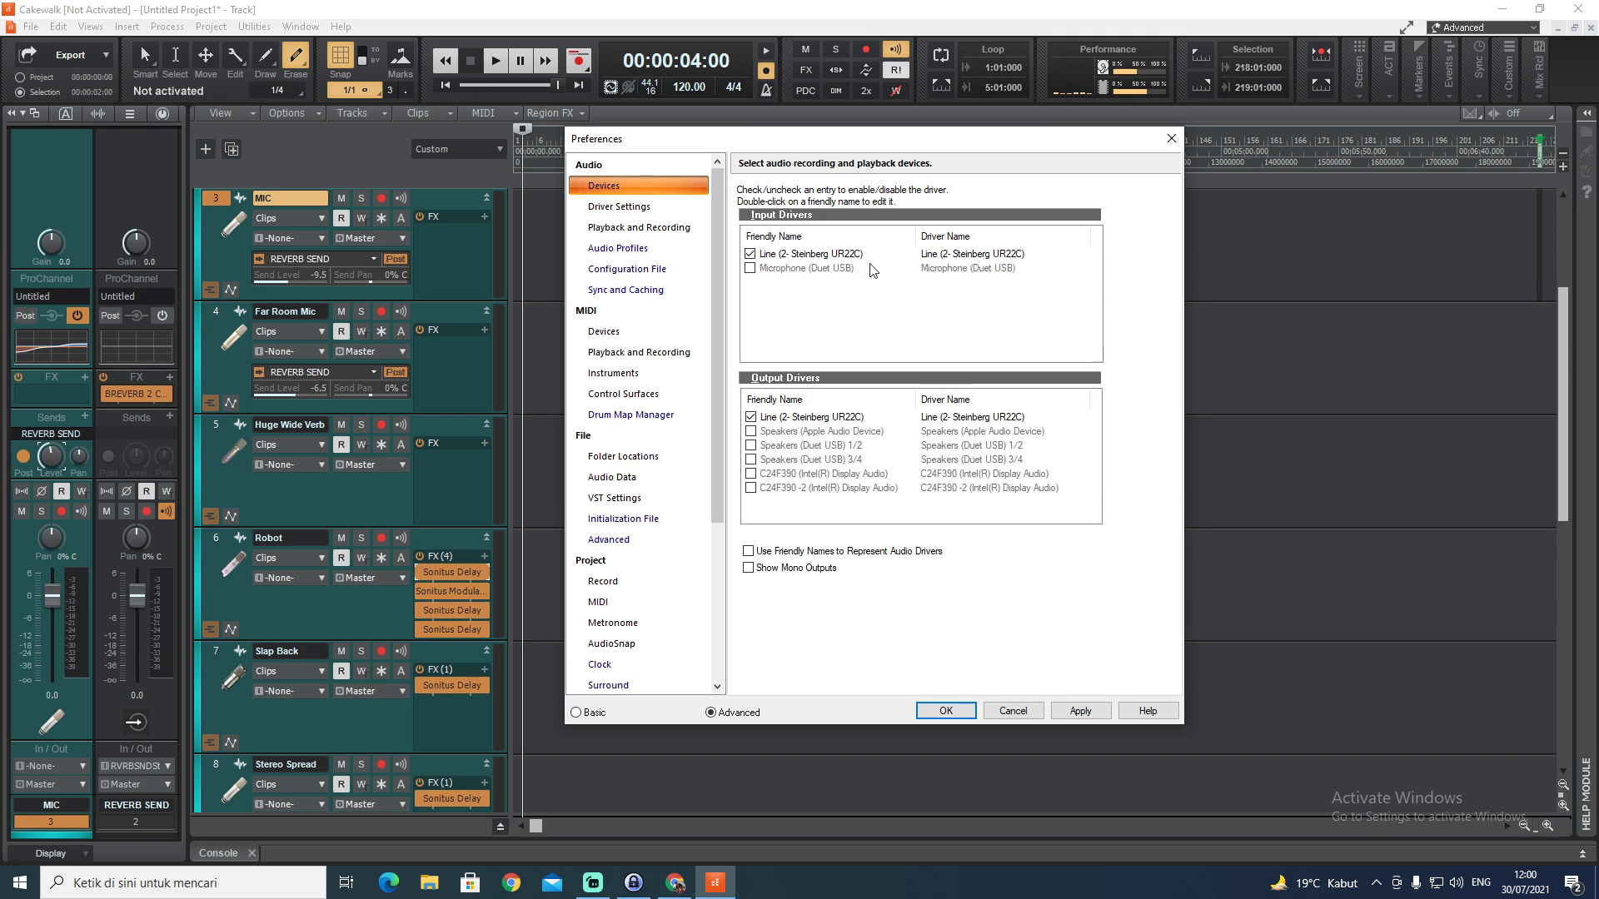
pyautogui.click(620, 228)
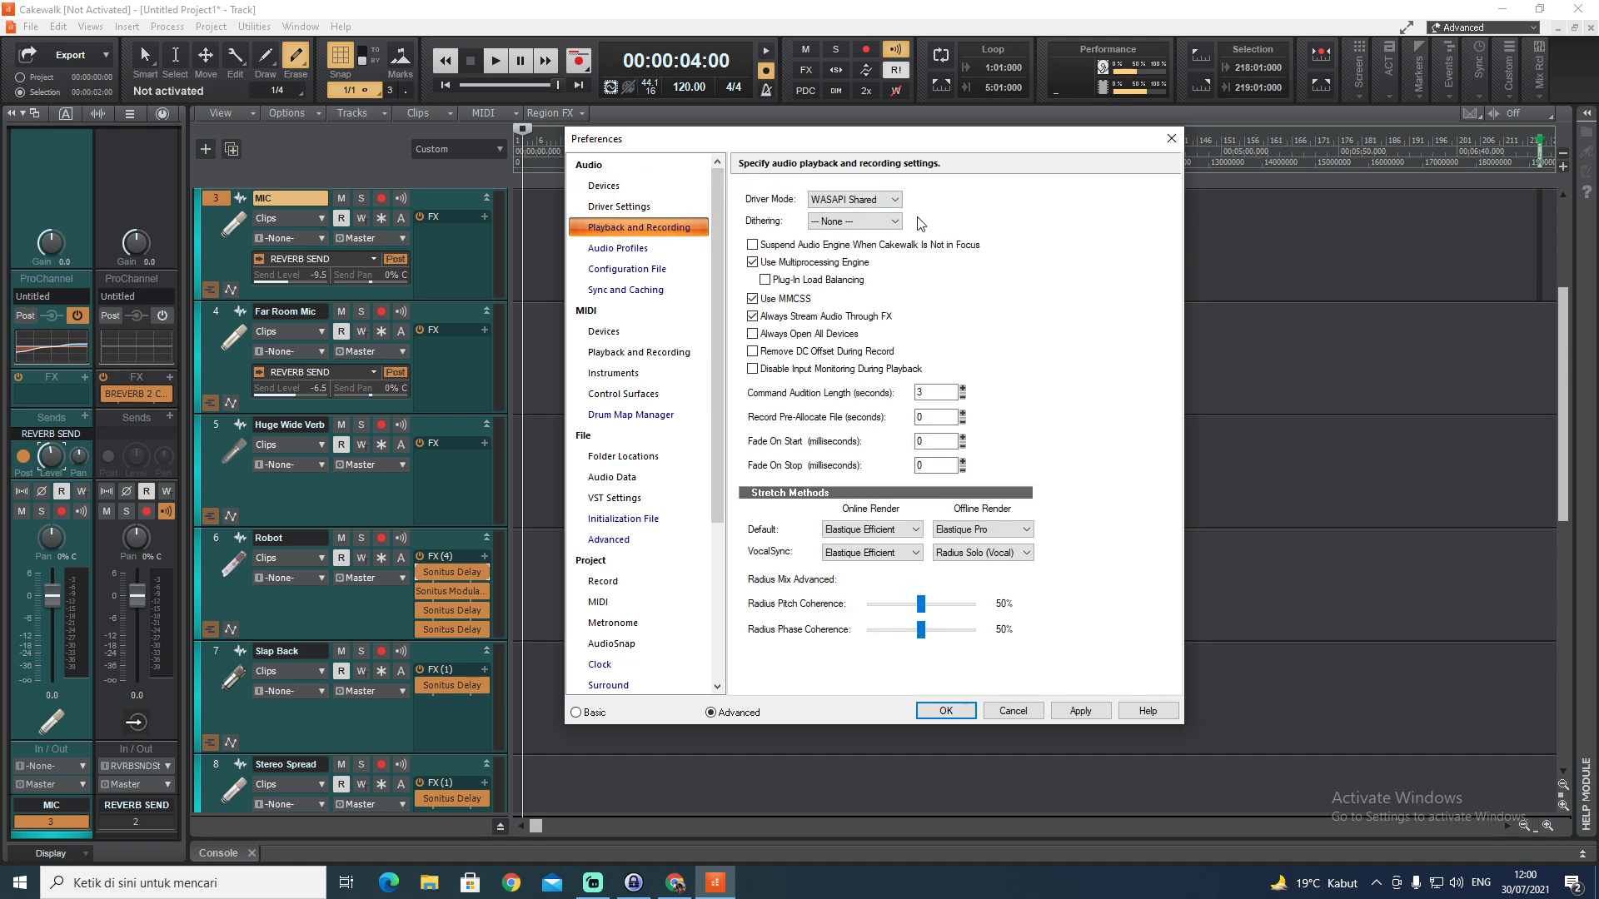
pyautogui.click(894, 201)
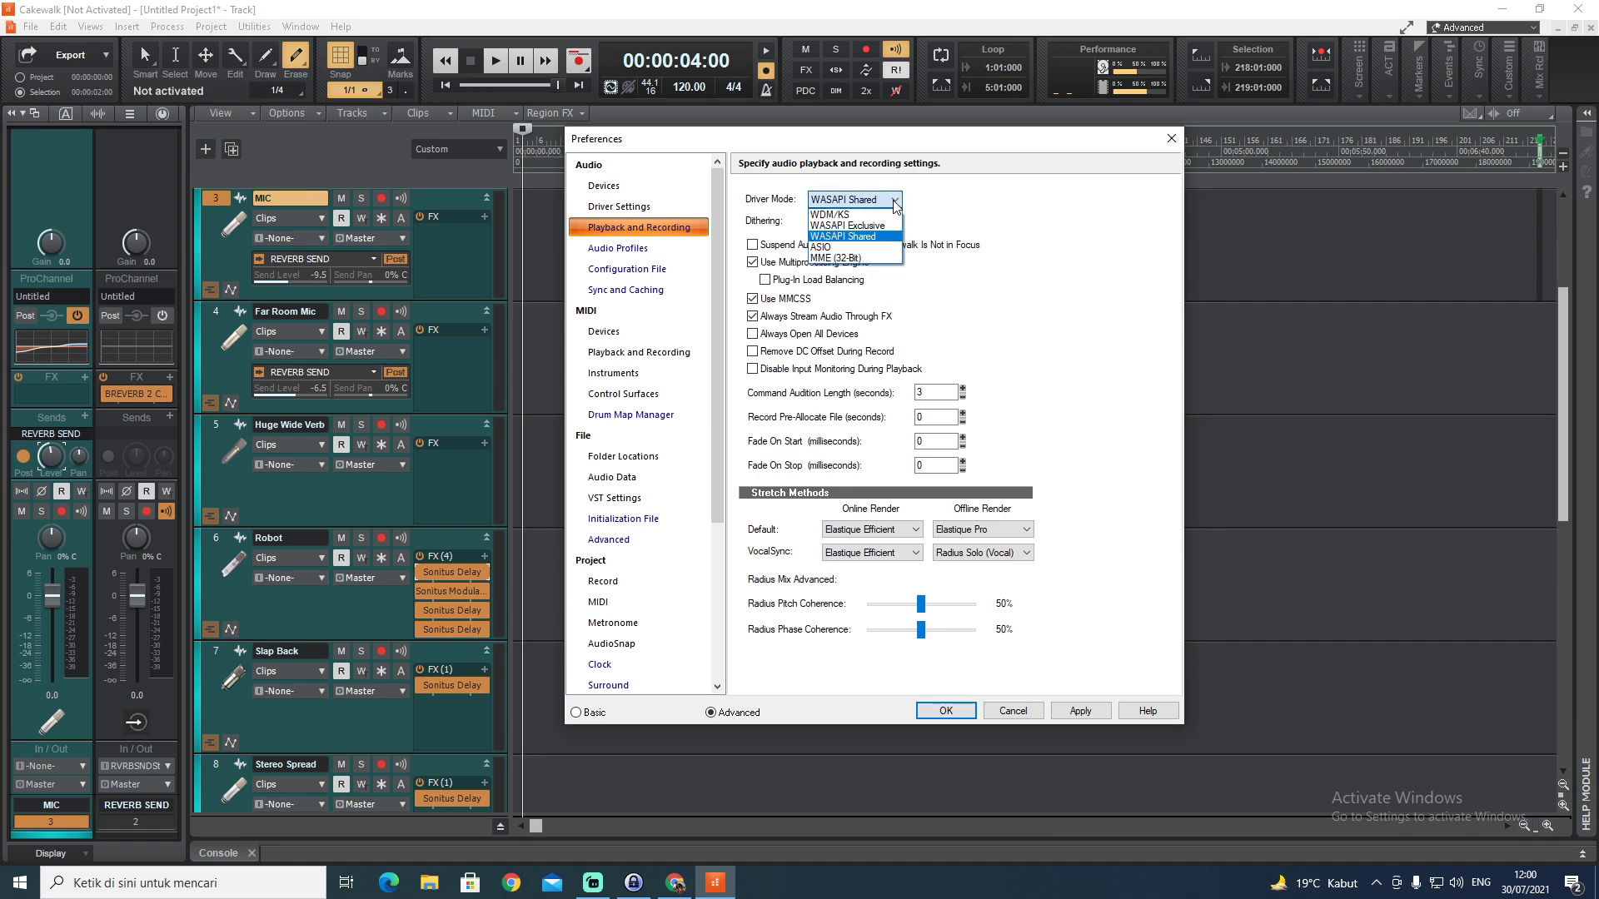
pyautogui.click(857, 250)
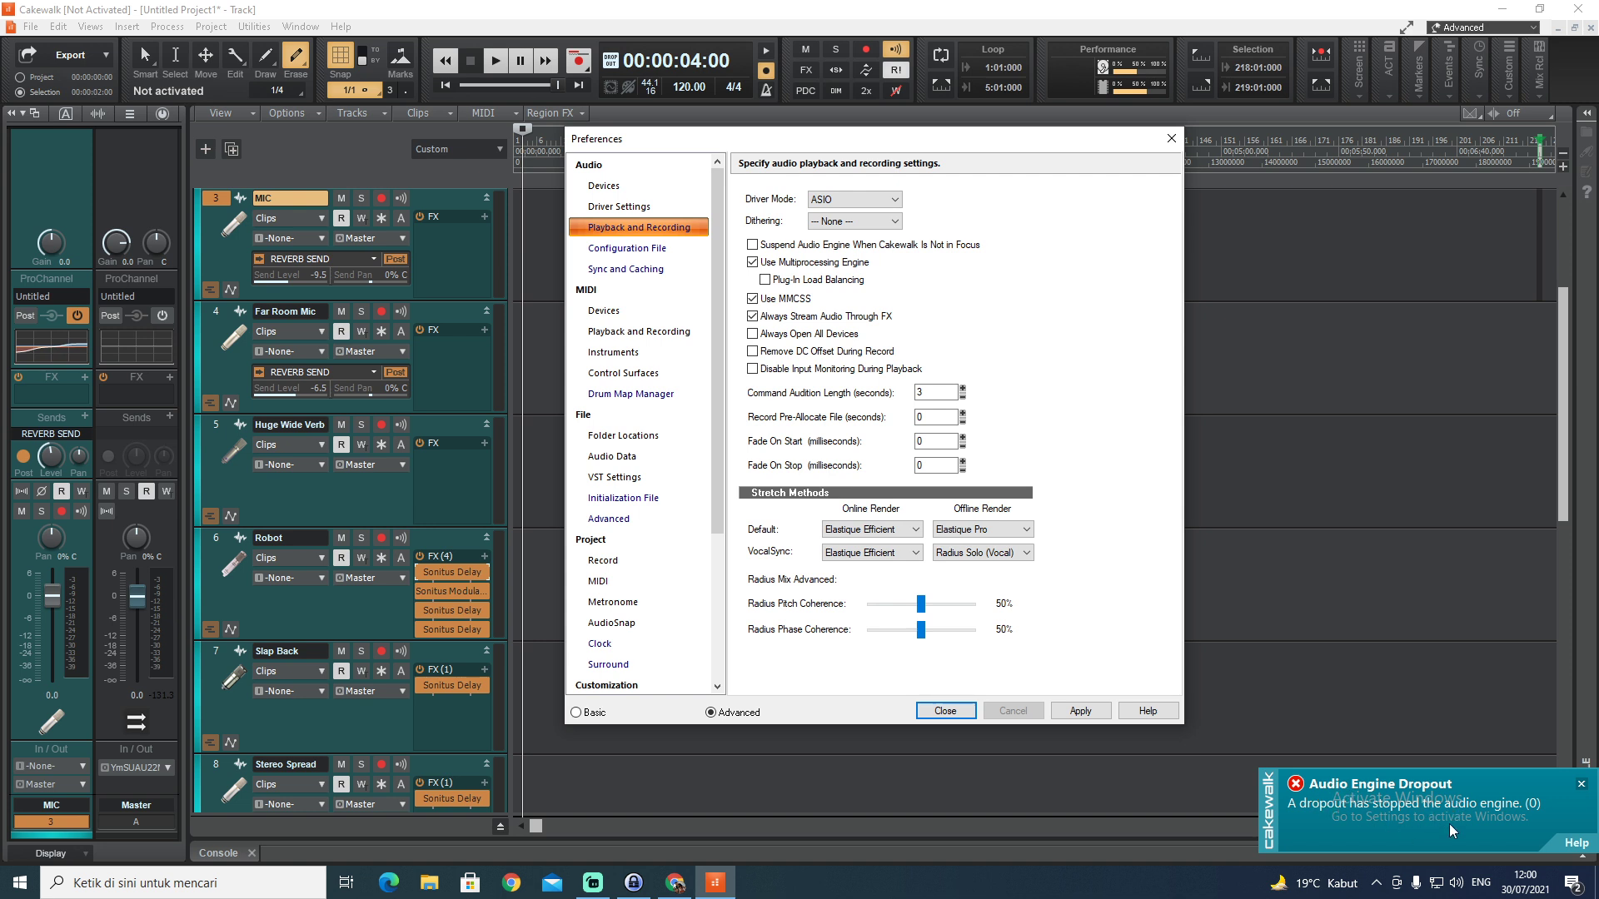
pyautogui.click(1580, 783)
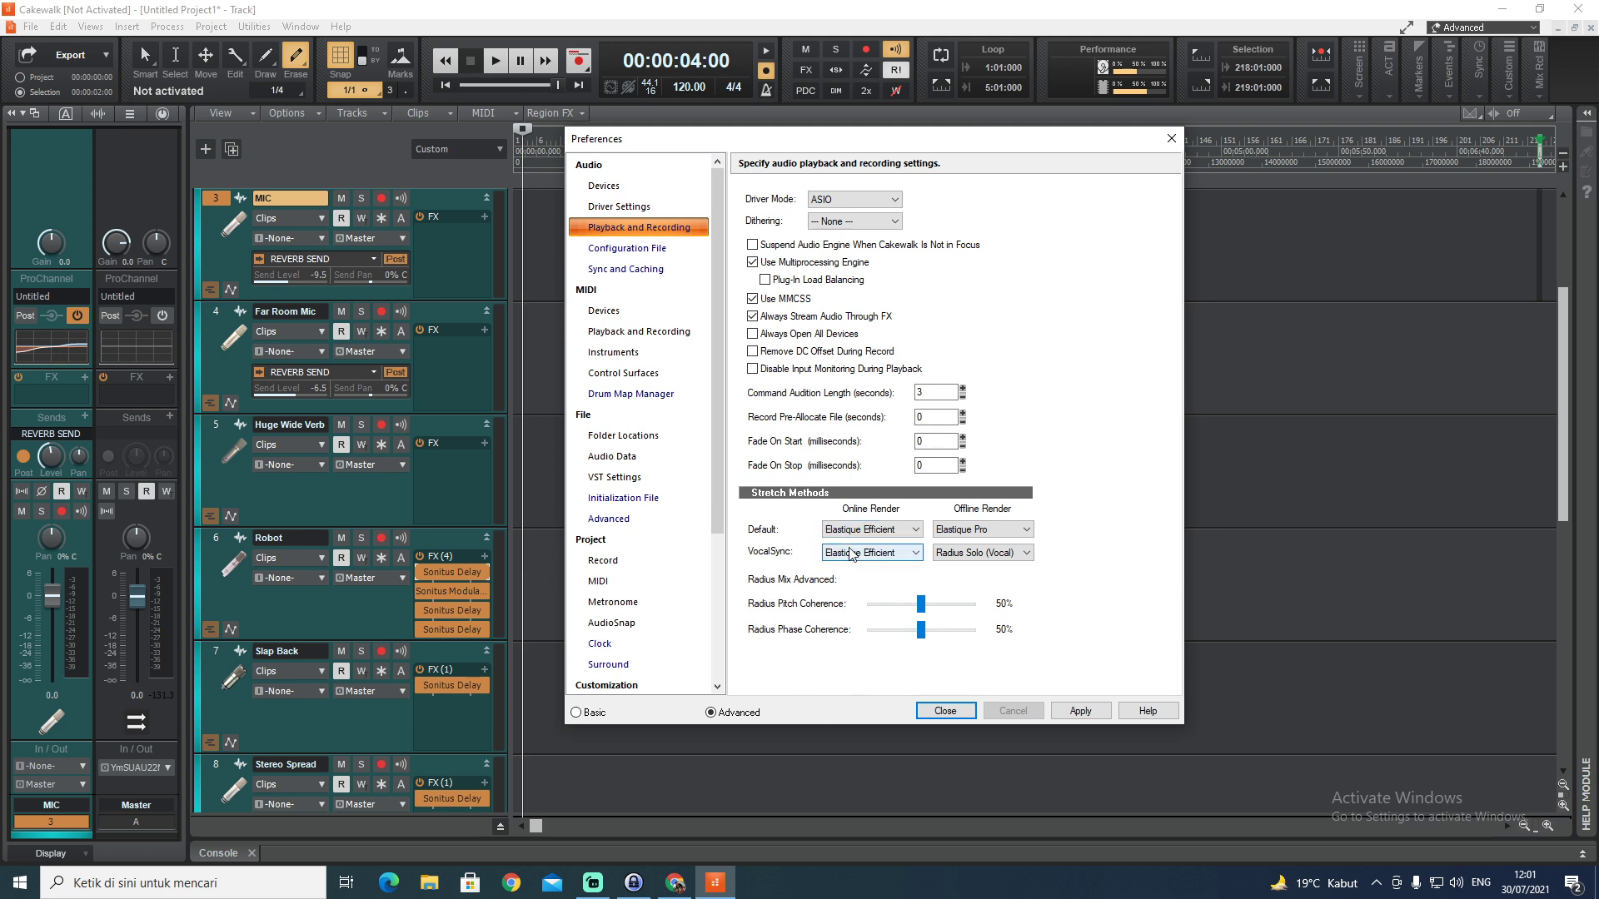
# Switch the Driver Mode to MME (32-Bit) and run the Wave Profiler on the MME devices
pyautogui.press('Escape')
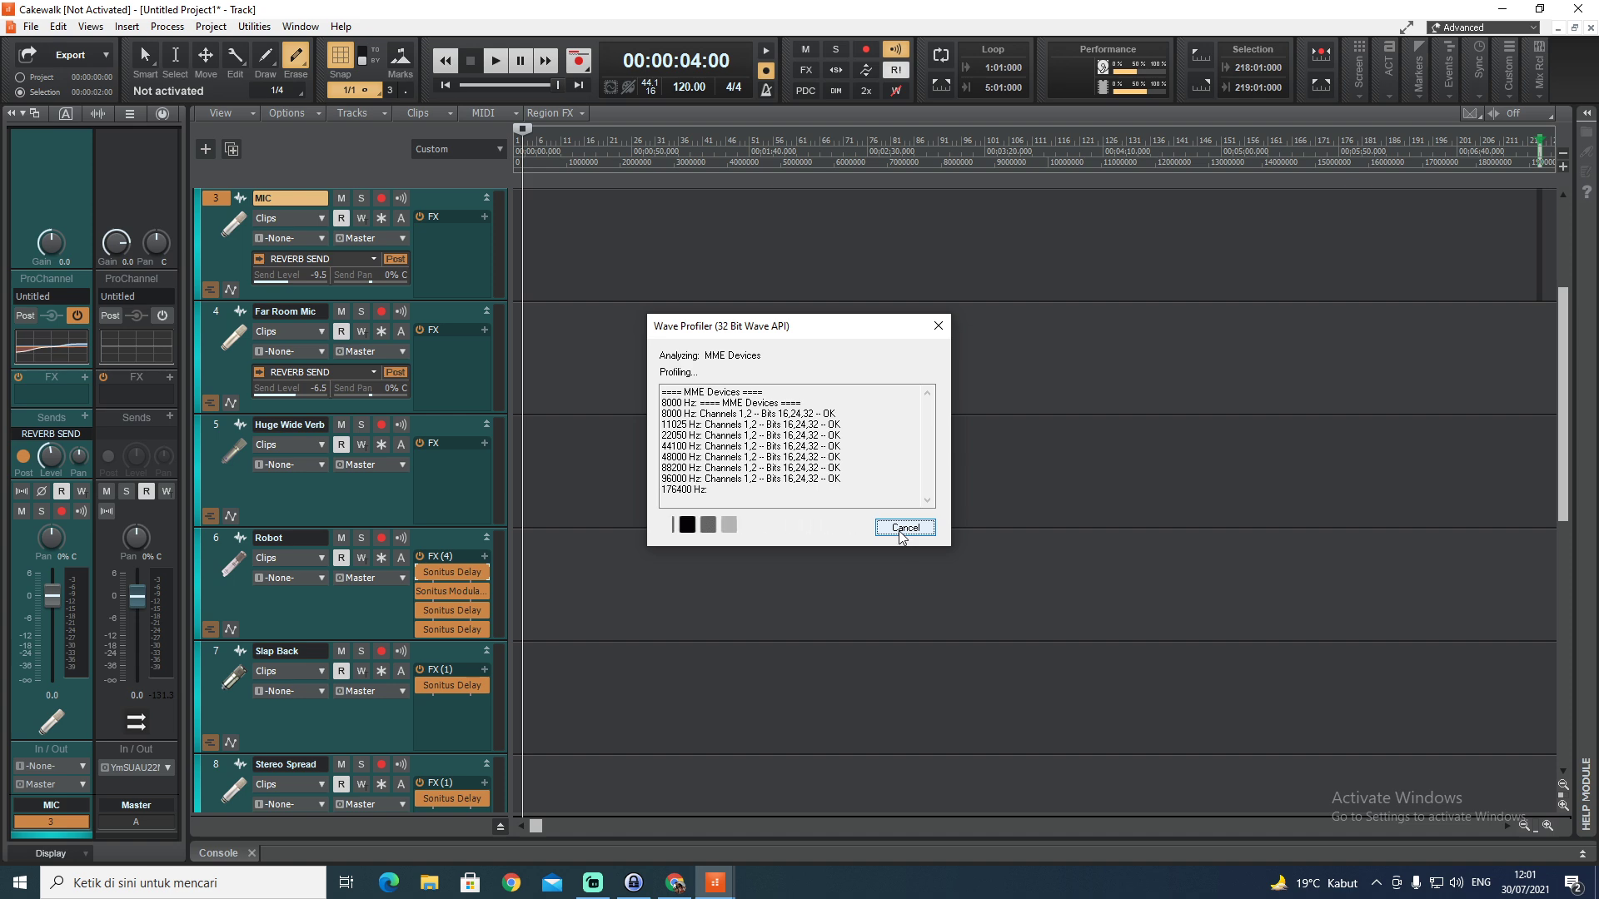
pyautogui.click(903, 529)
pyautogui.click(870, 477)
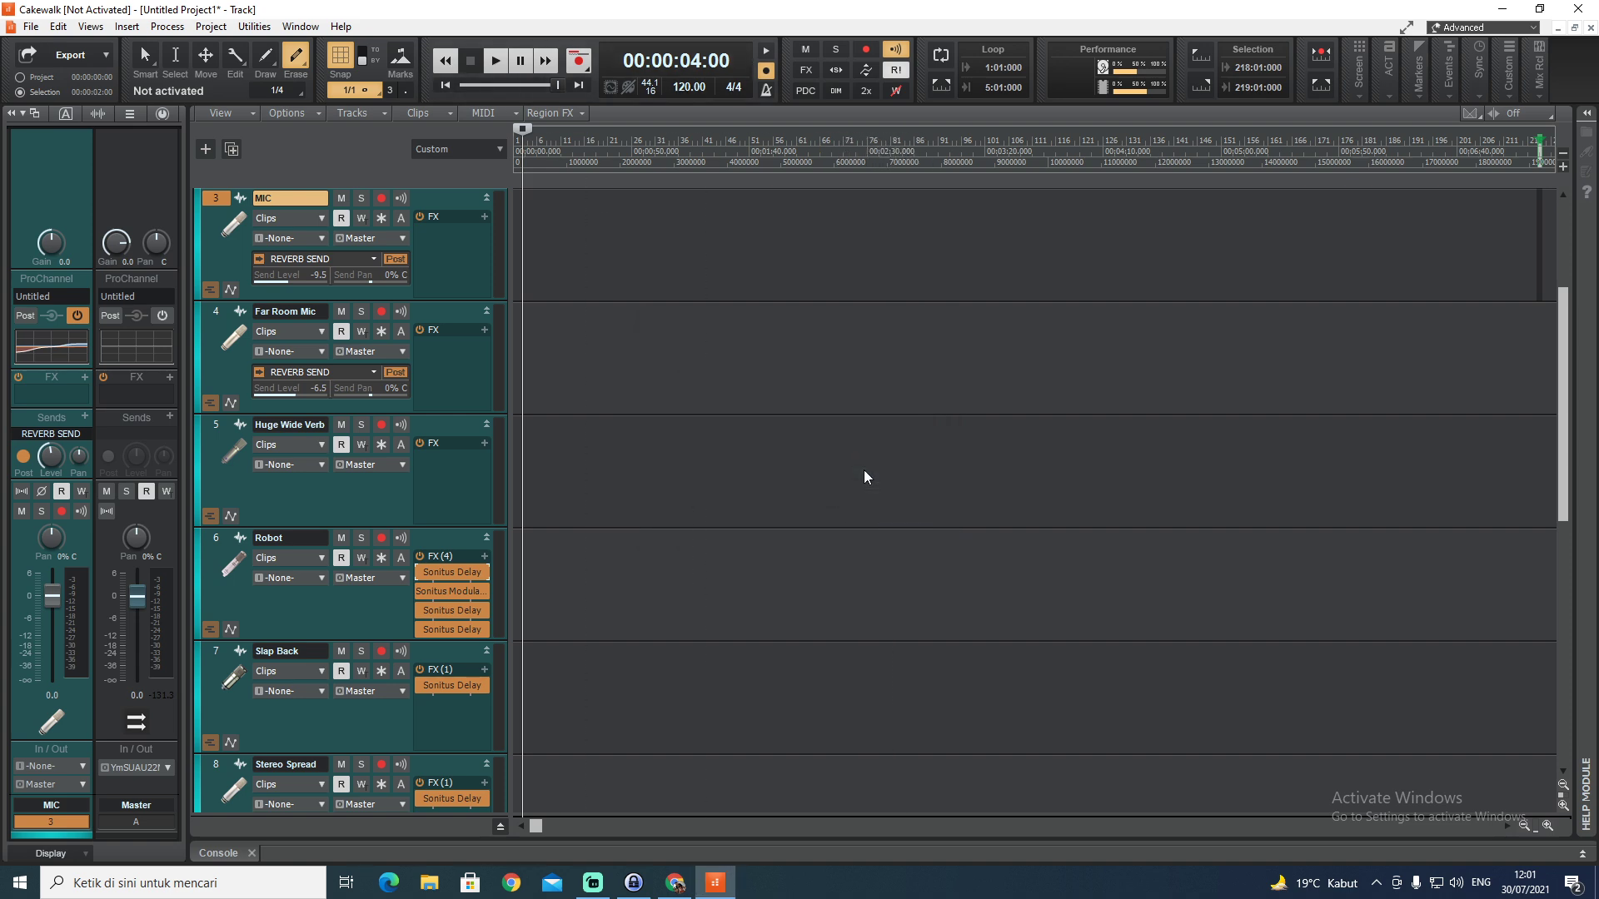
pyautogui.click(928, 545)
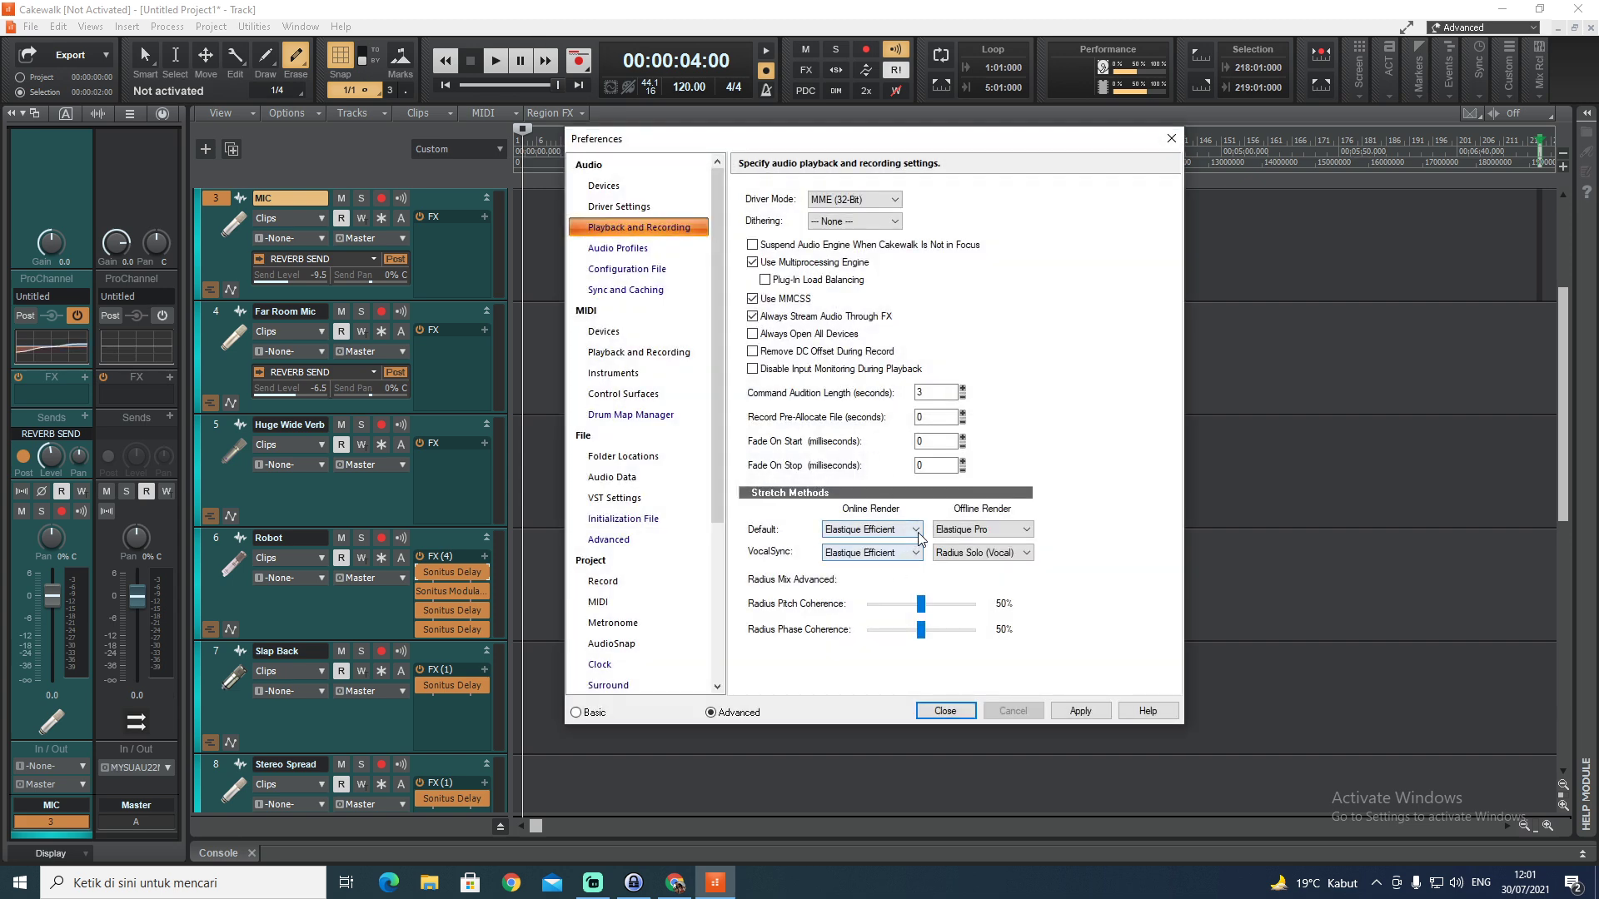
# Review the default online render stretch methods and the MME Devices buffer settings in the audio profiles
pyautogui.click(915, 530)
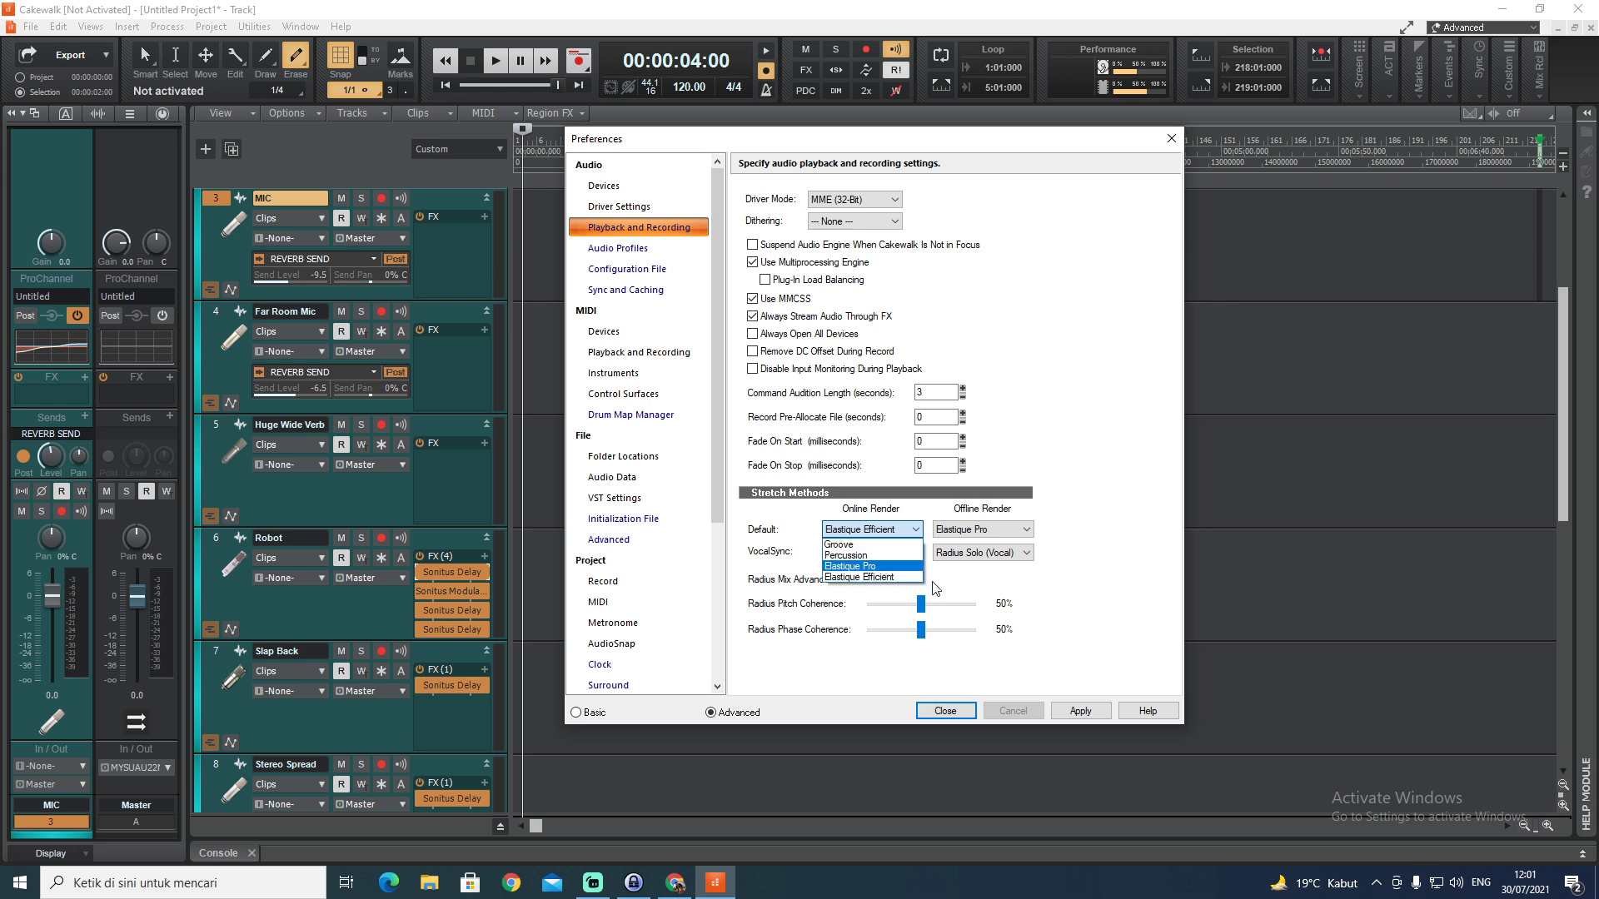
pyautogui.click(1039, 614)
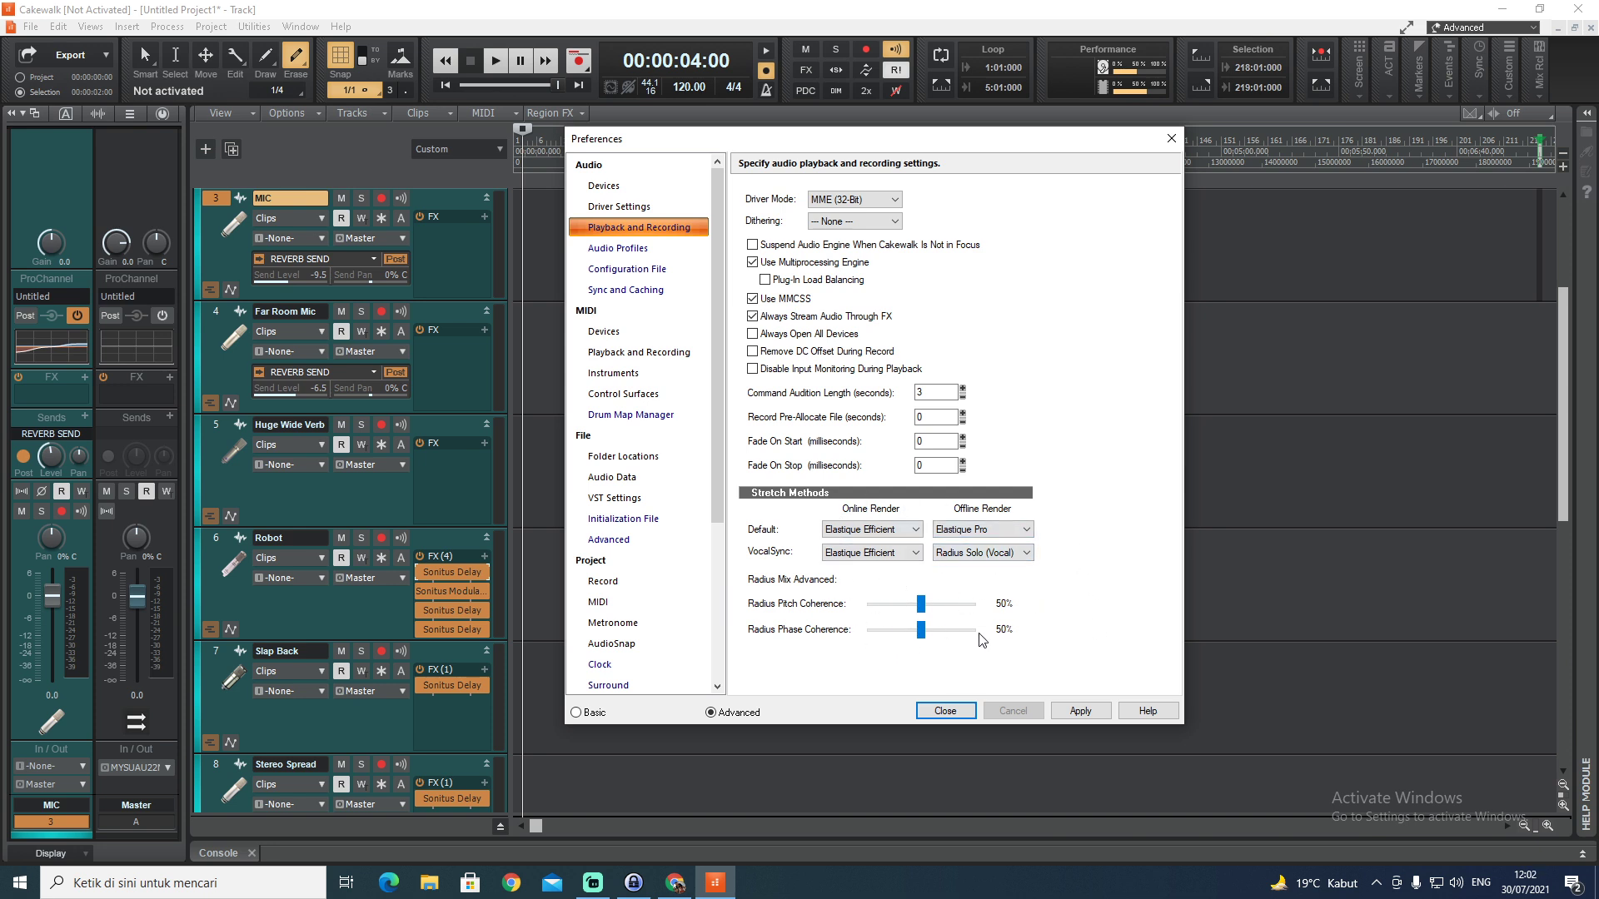
pyautogui.click(605, 249)
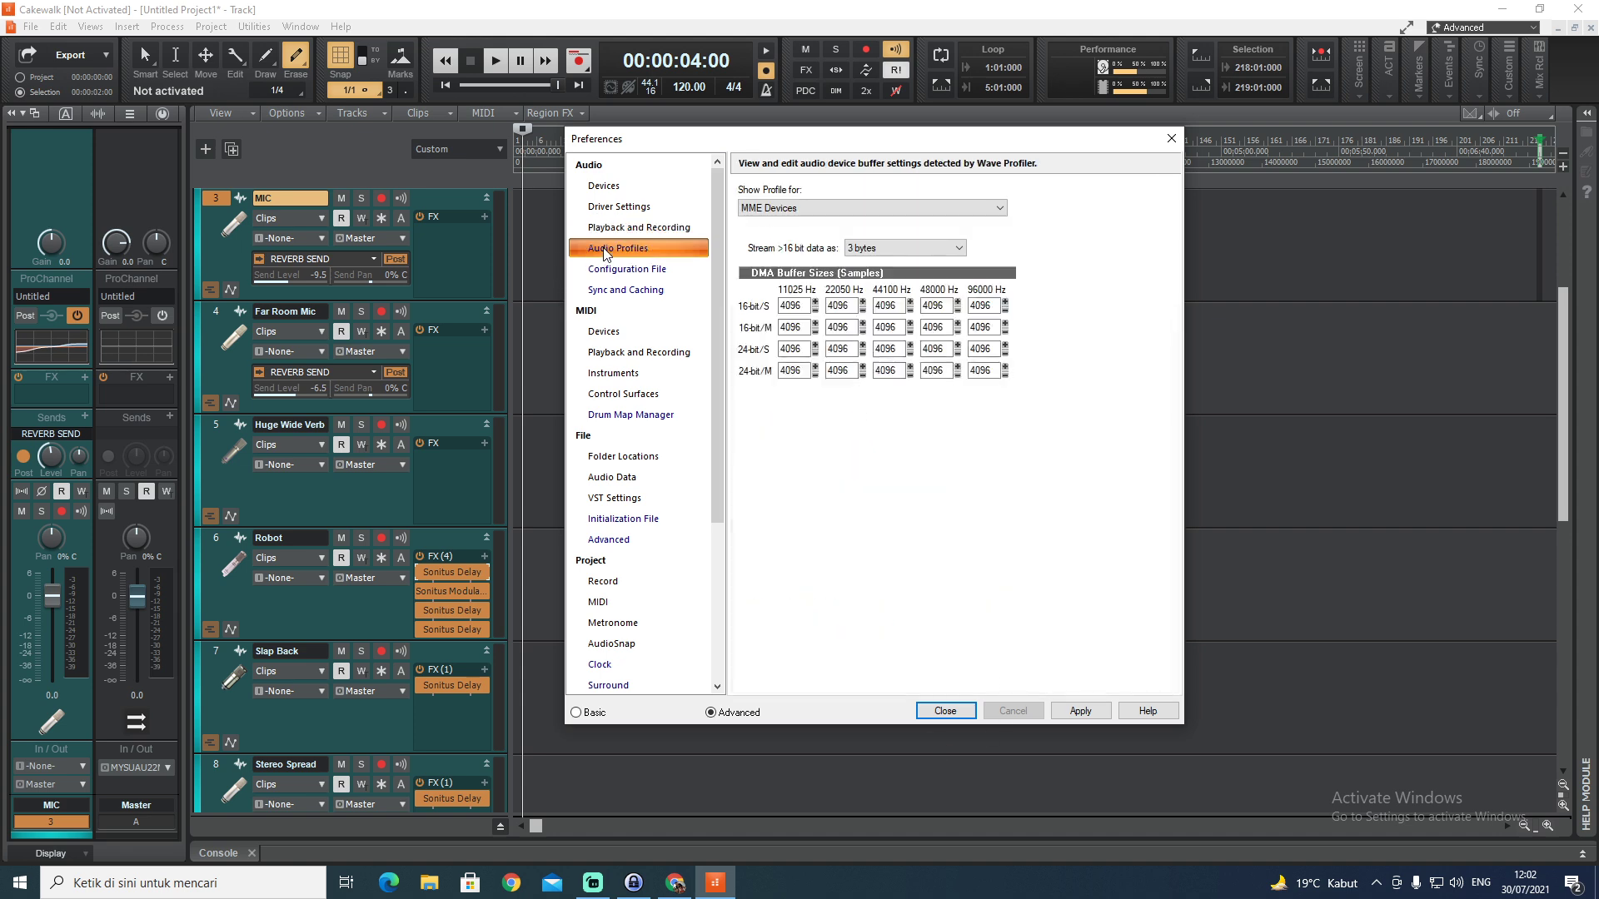
# Review the audio configuration file and sync and caching preferences, plus the MIDI devices, recording, instrument and control surface preferences
pyautogui.click(615, 272)
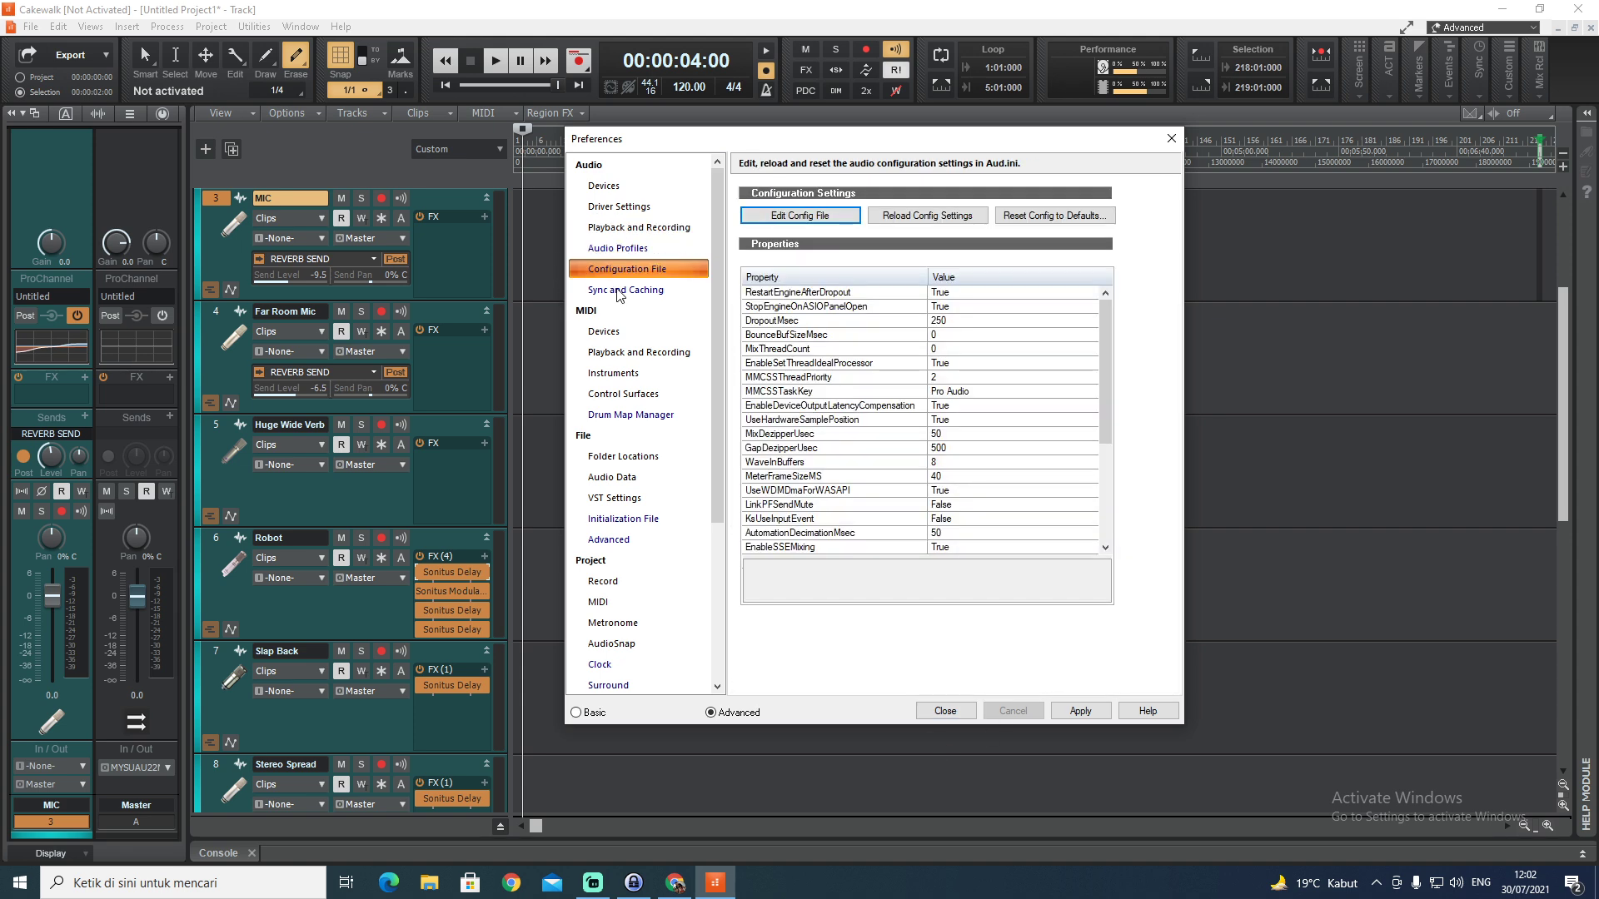
pyautogui.click(618, 294)
pyautogui.click(615, 336)
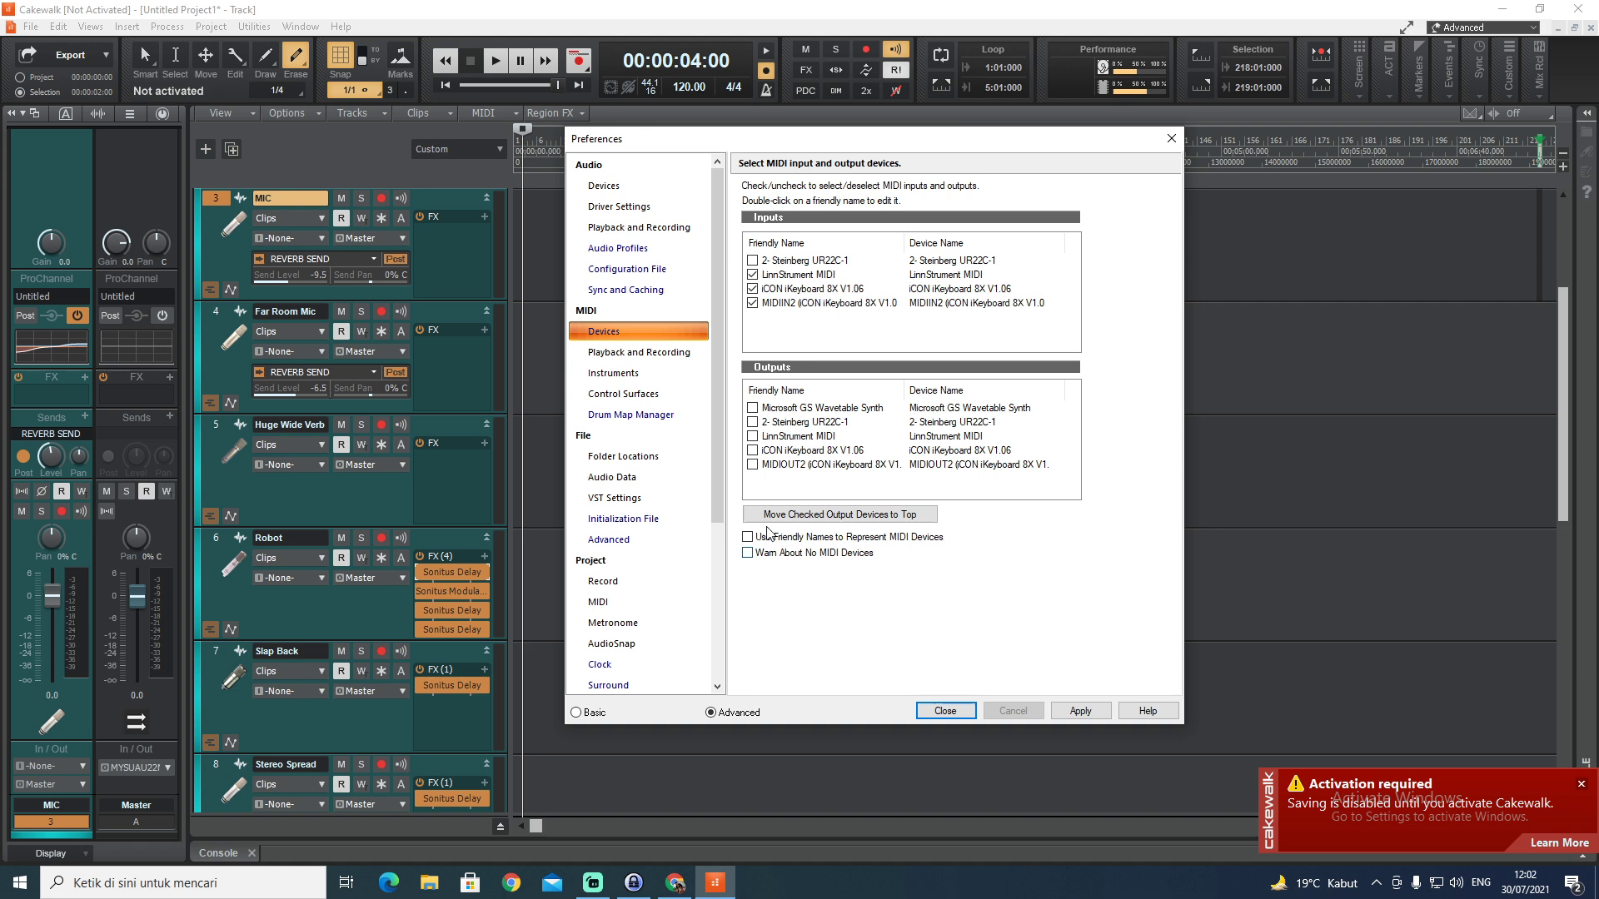
pyautogui.click(635, 355)
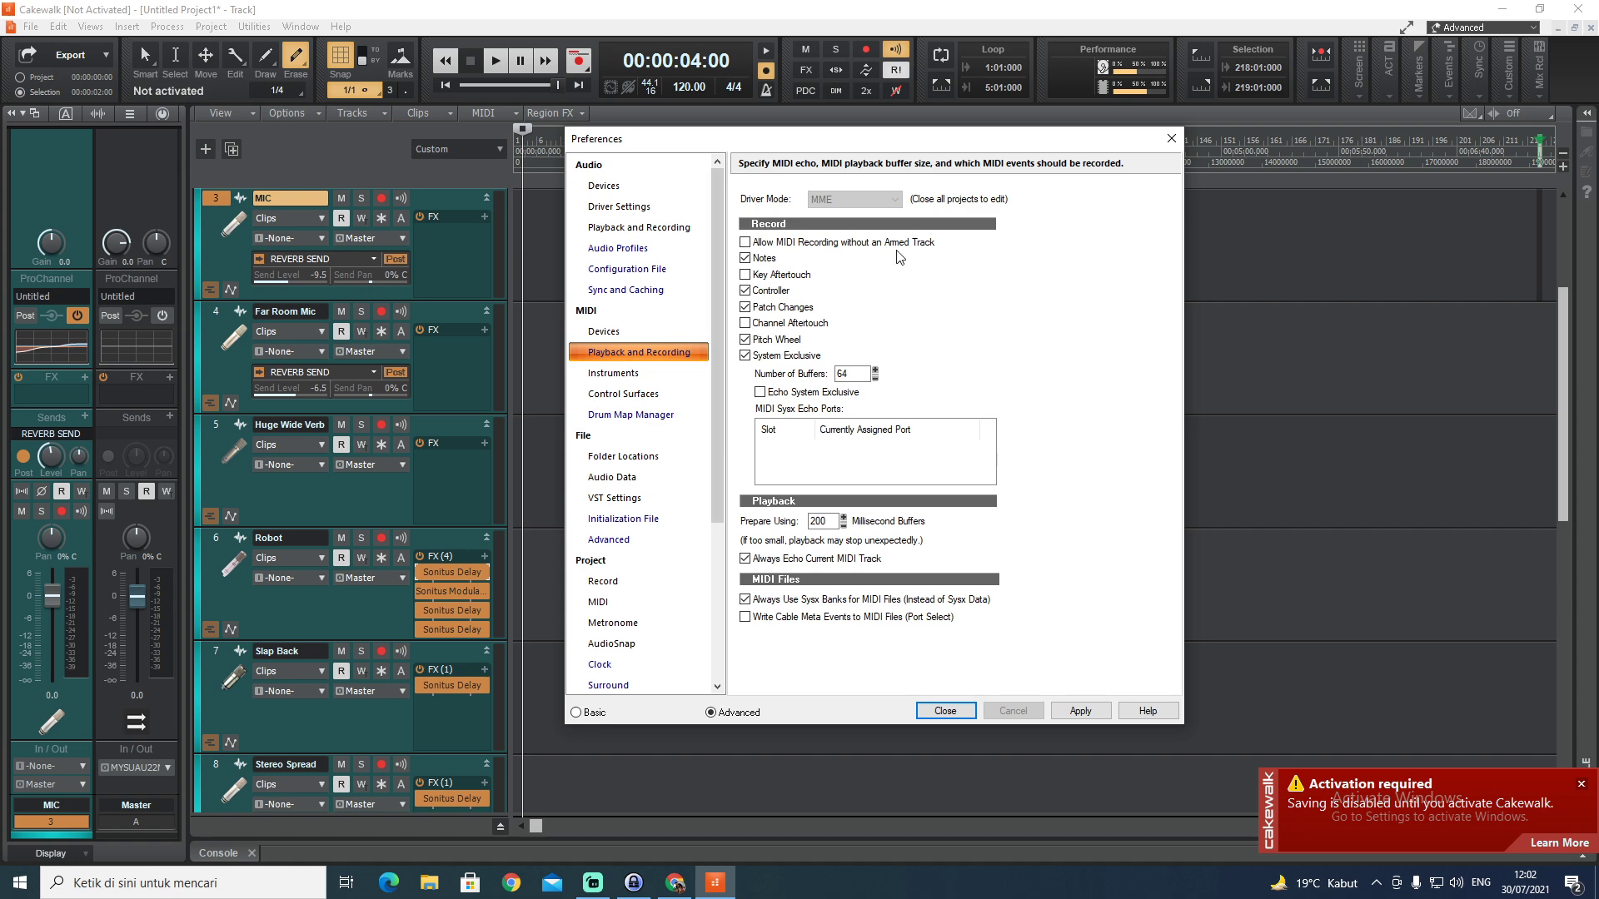
pyautogui.click(635, 376)
pyautogui.click(635, 393)
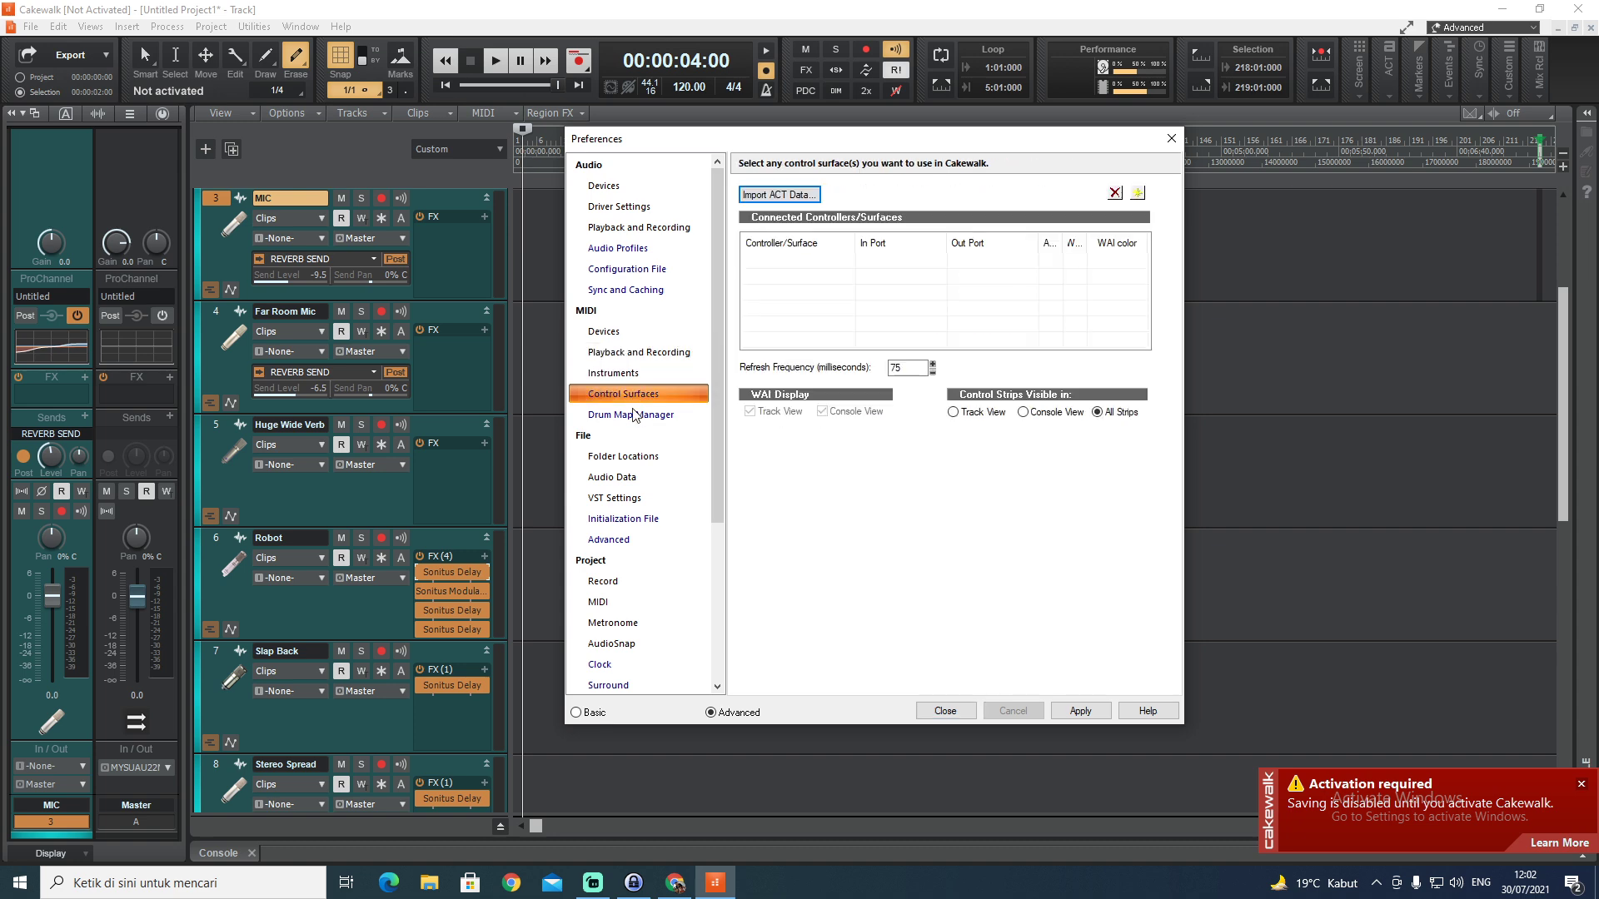
pyautogui.click(614, 333)
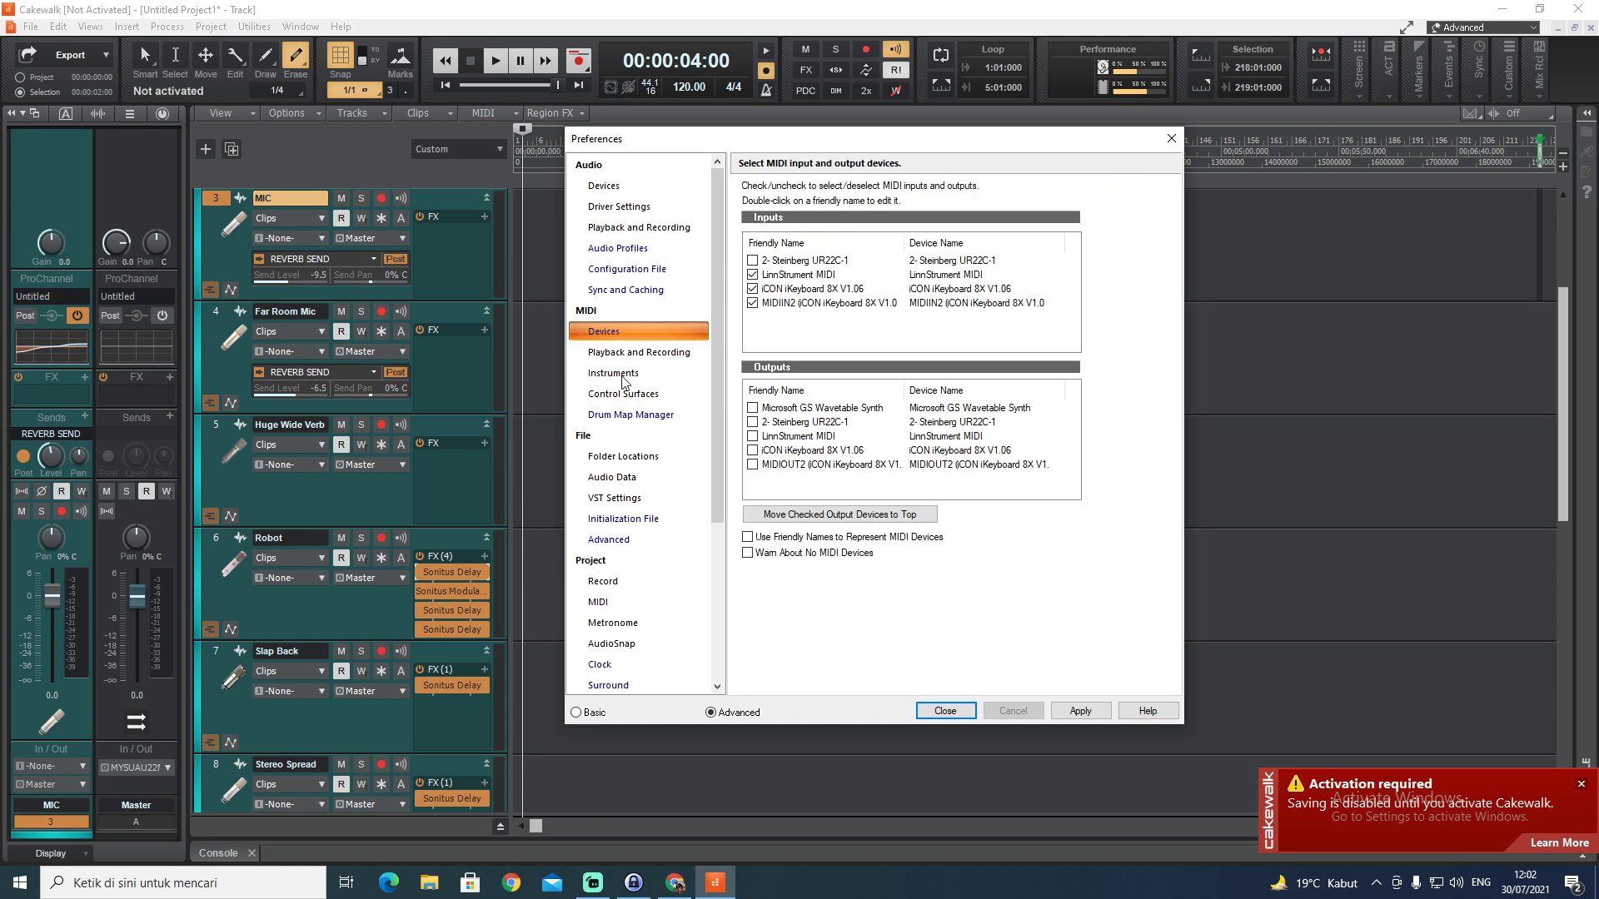
# Review the default folder locations and VST settings, switching Hide Related VST2 Plug-Ins off and back on
pyautogui.click(637, 456)
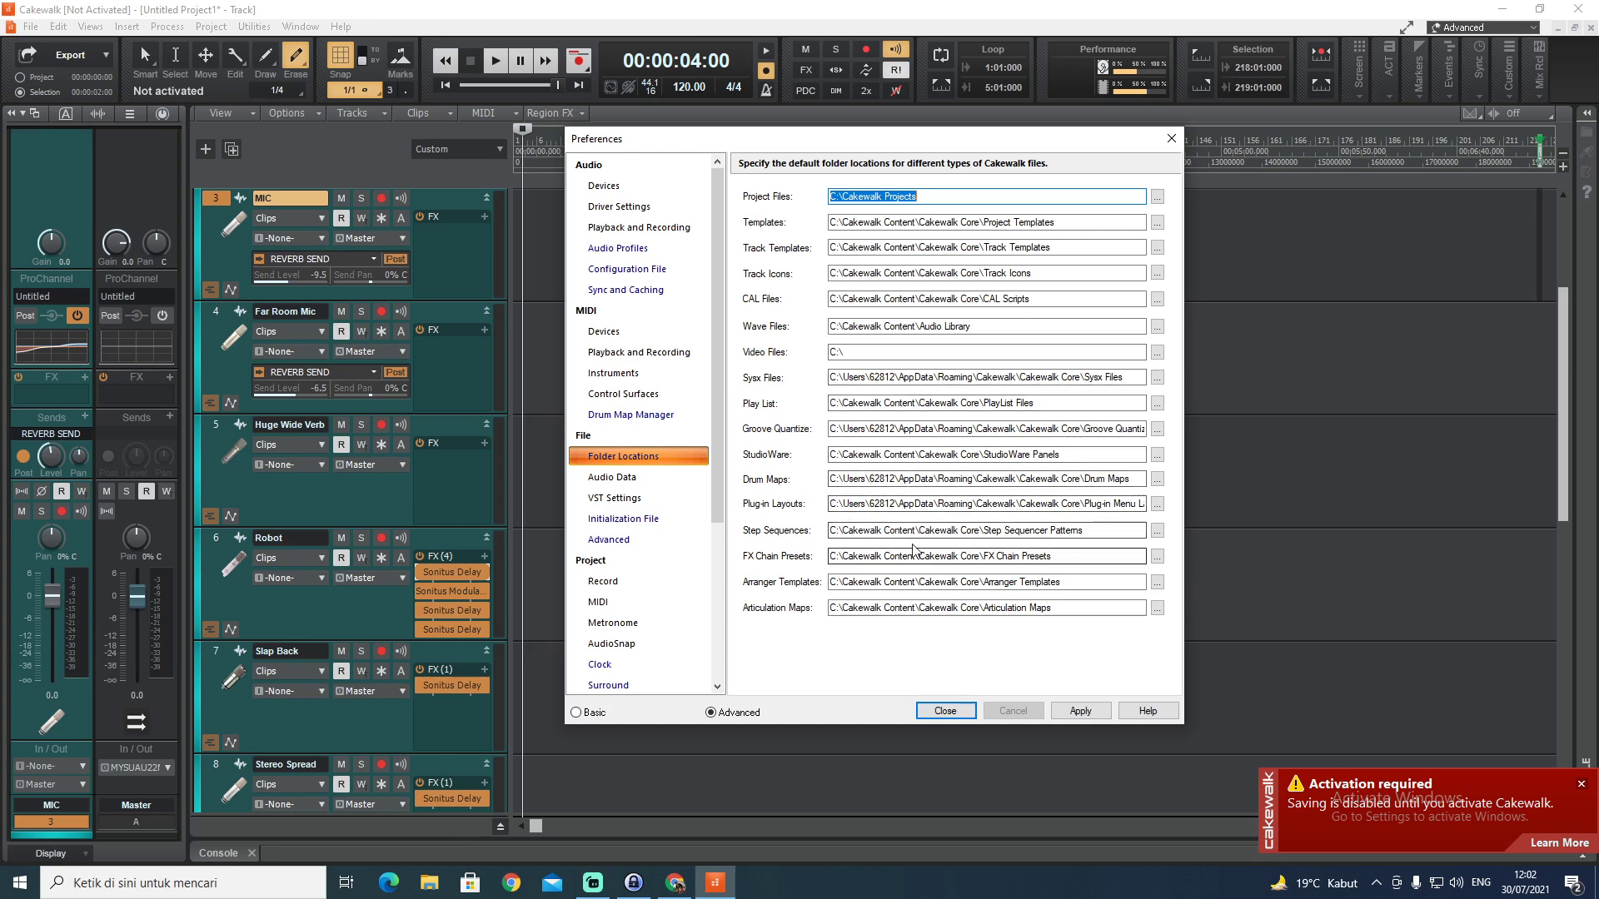
pyautogui.click(616, 499)
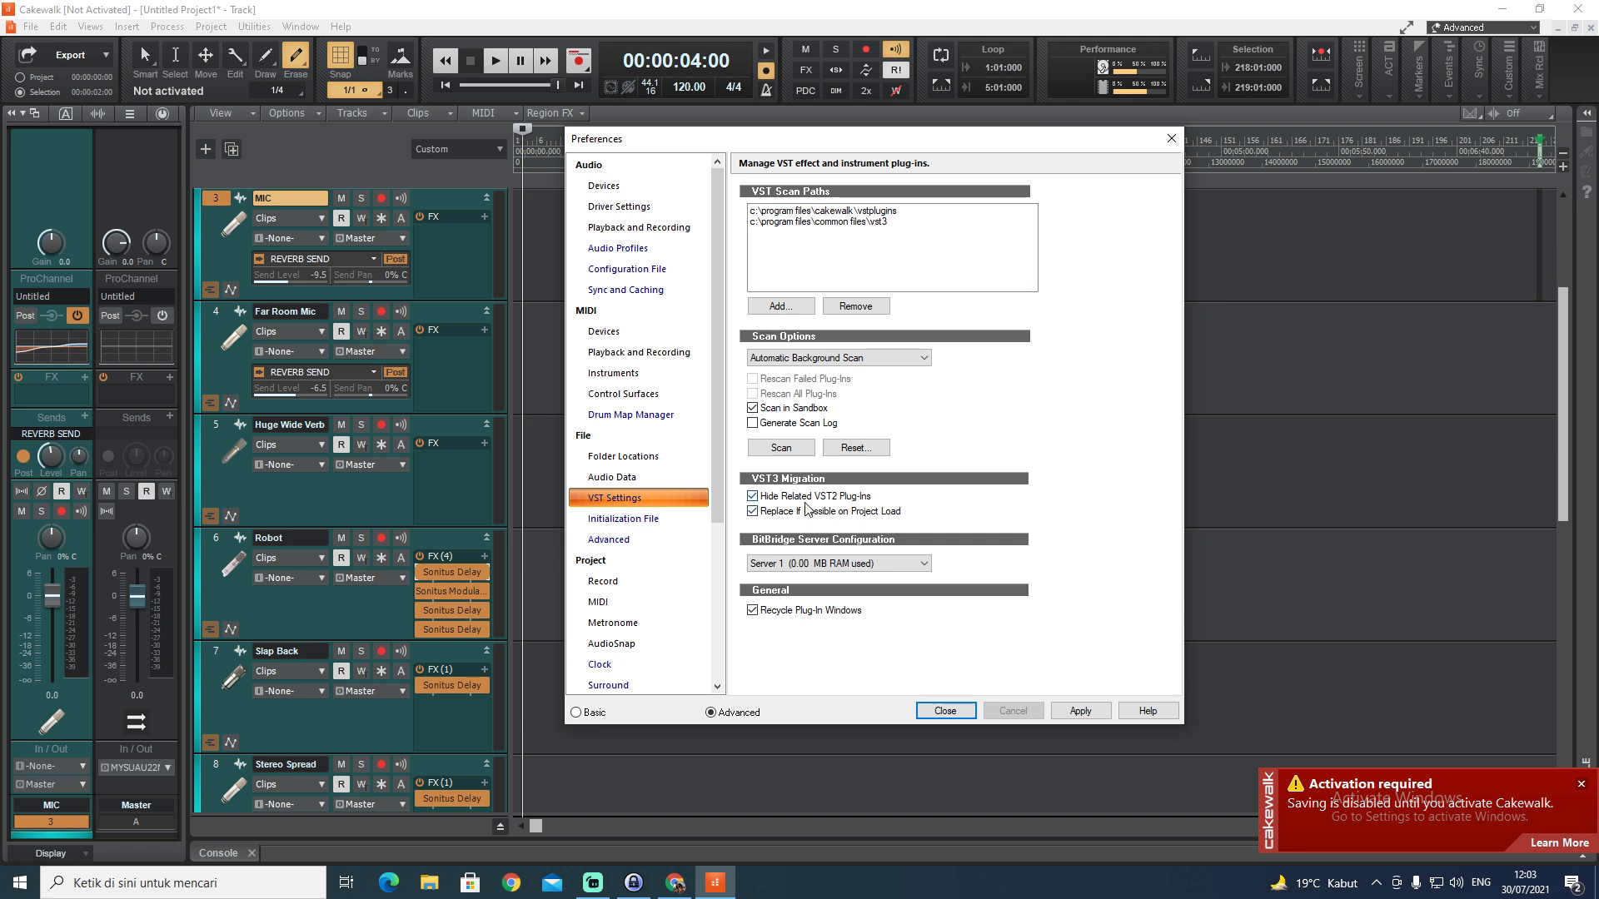
pyautogui.click(753, 496)
pyautogui.click(753, 497)
# Open the project's recording settings and switch the Recording Mode to Overwrite and back to Comping
pyautogui.click(607, 581)
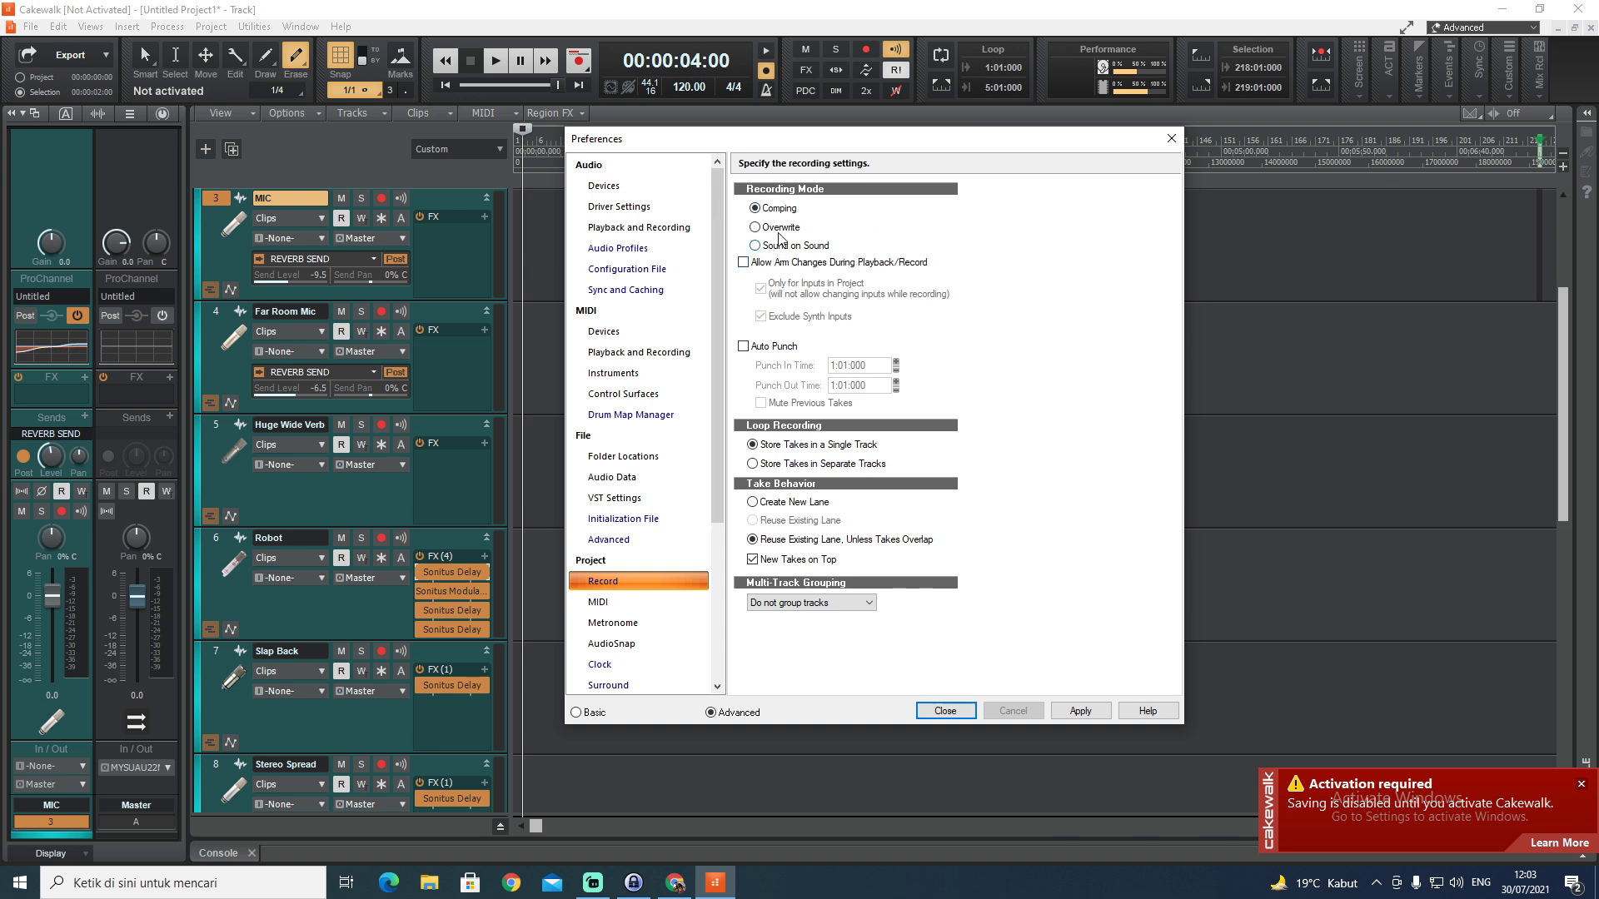
pyautogui.click(760, 228)
pyautogui.click(755, 208)
# Review the project's MIDI sync, metronome, clock and surround preferences
pyautogui.click(611, 604)
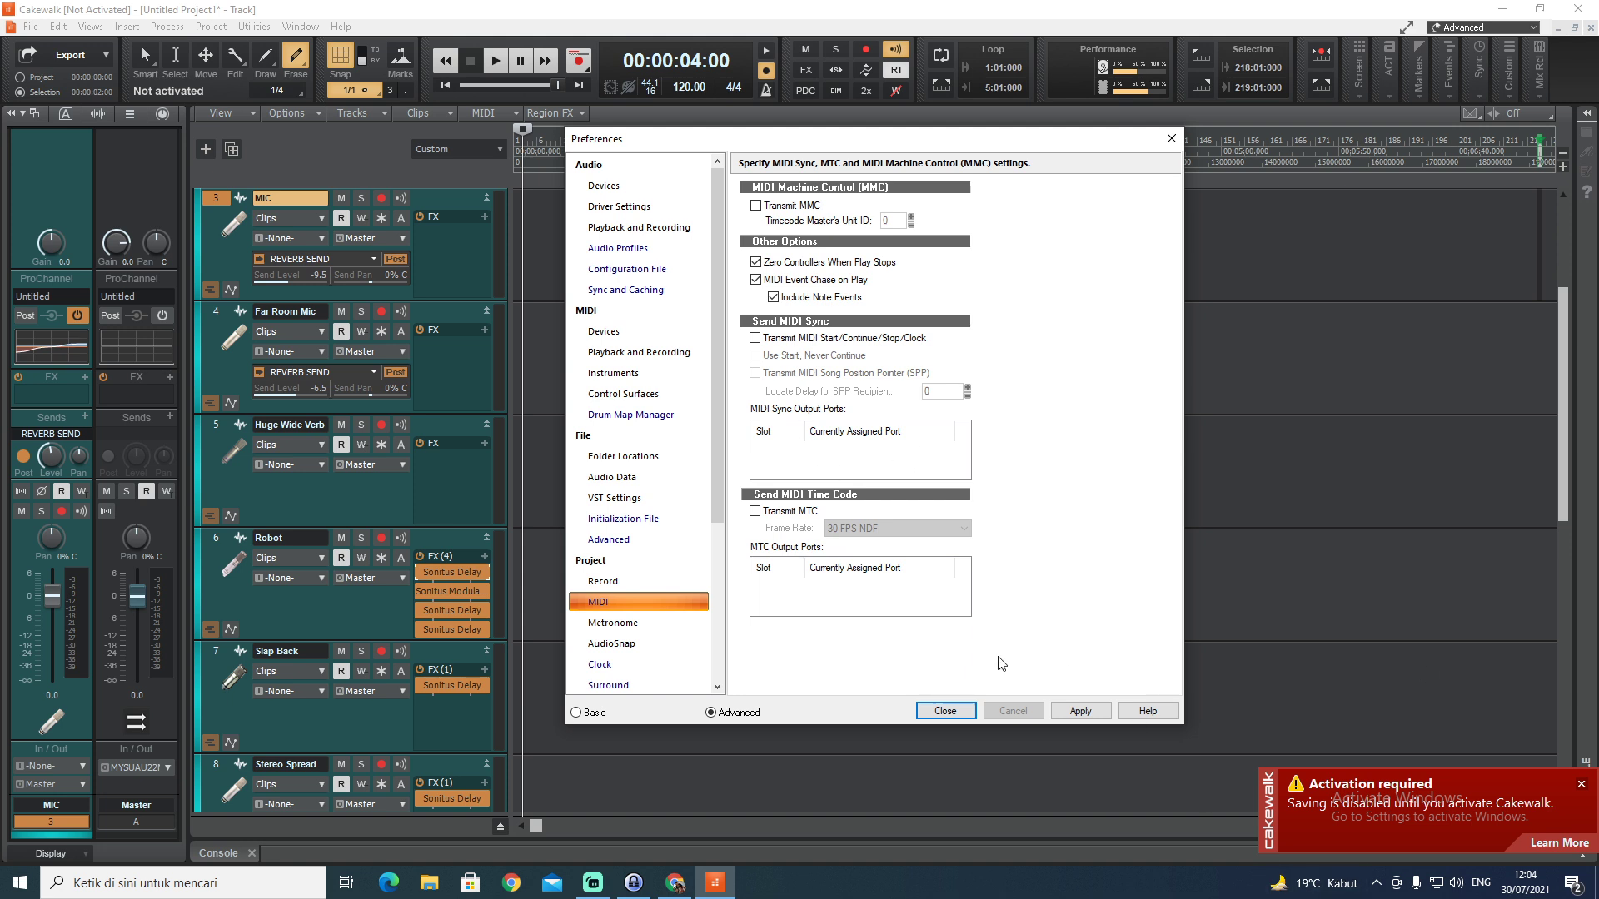
pyautogui.click(639, 627)
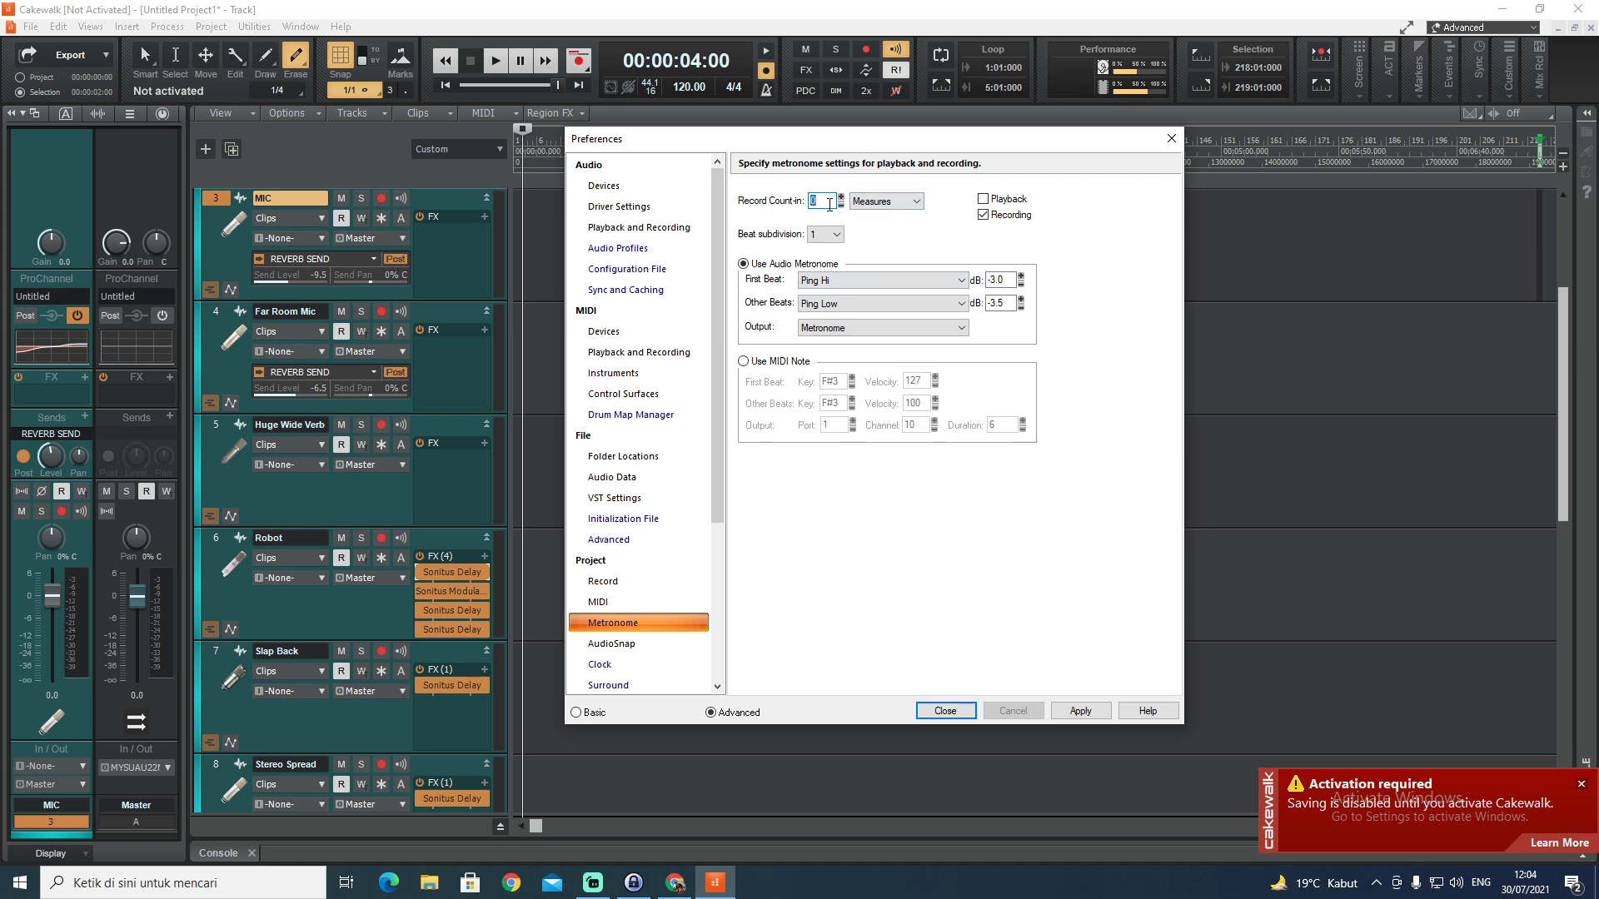
pyautogui.click(613, 666)
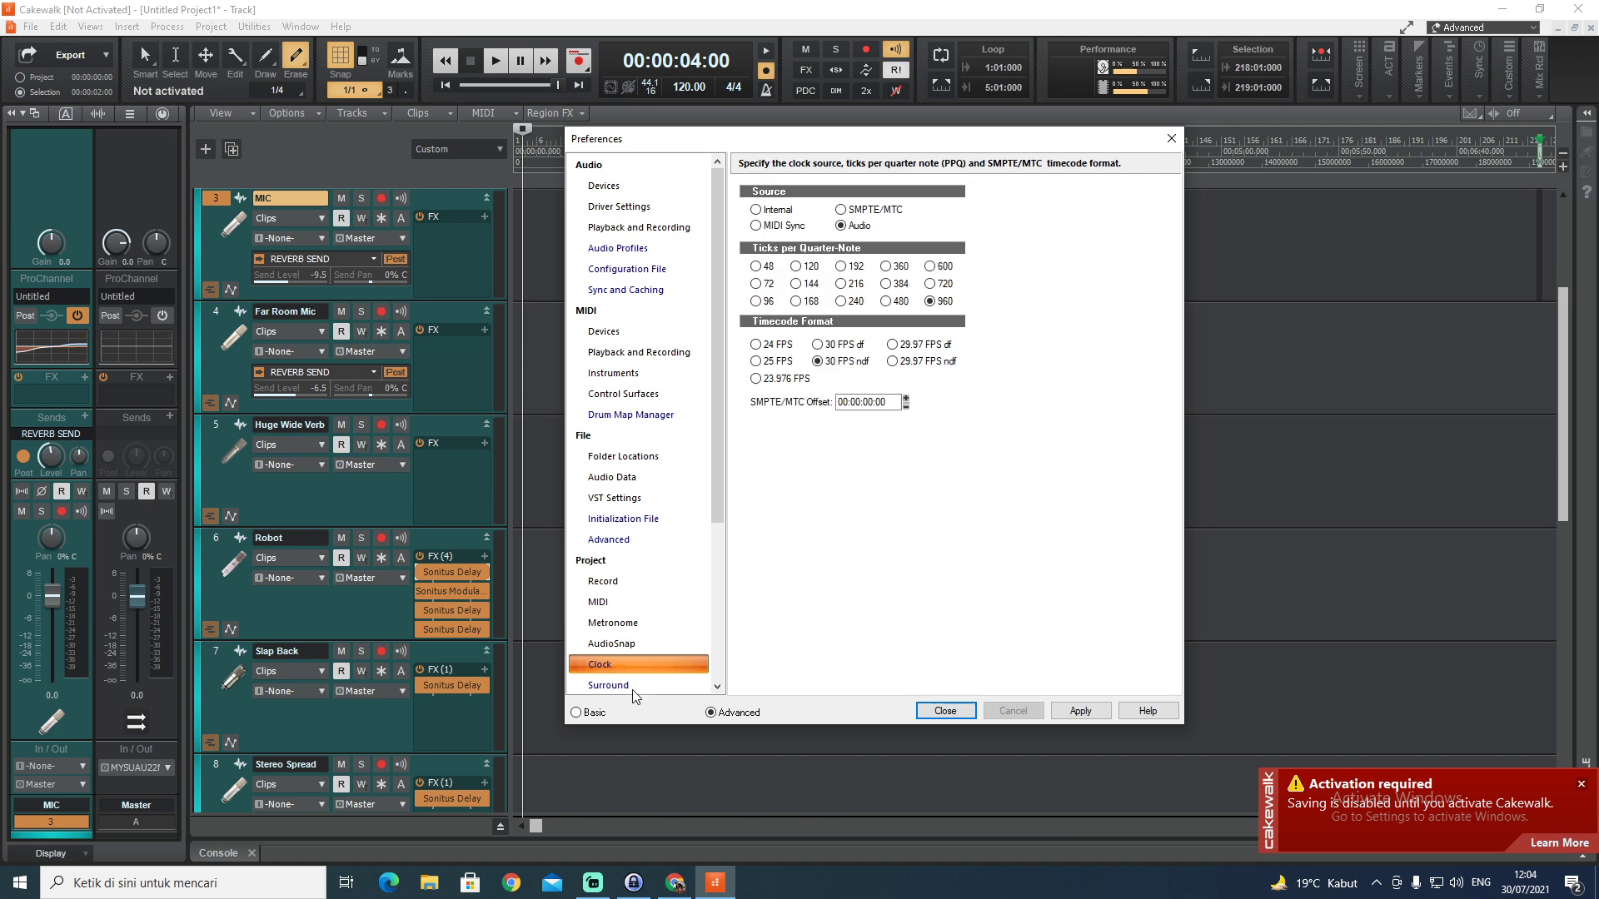
pyautogui.scroll(-1, 633, 687)
pyautogui.click(610, 664)
pyautogui.click(610, 644)
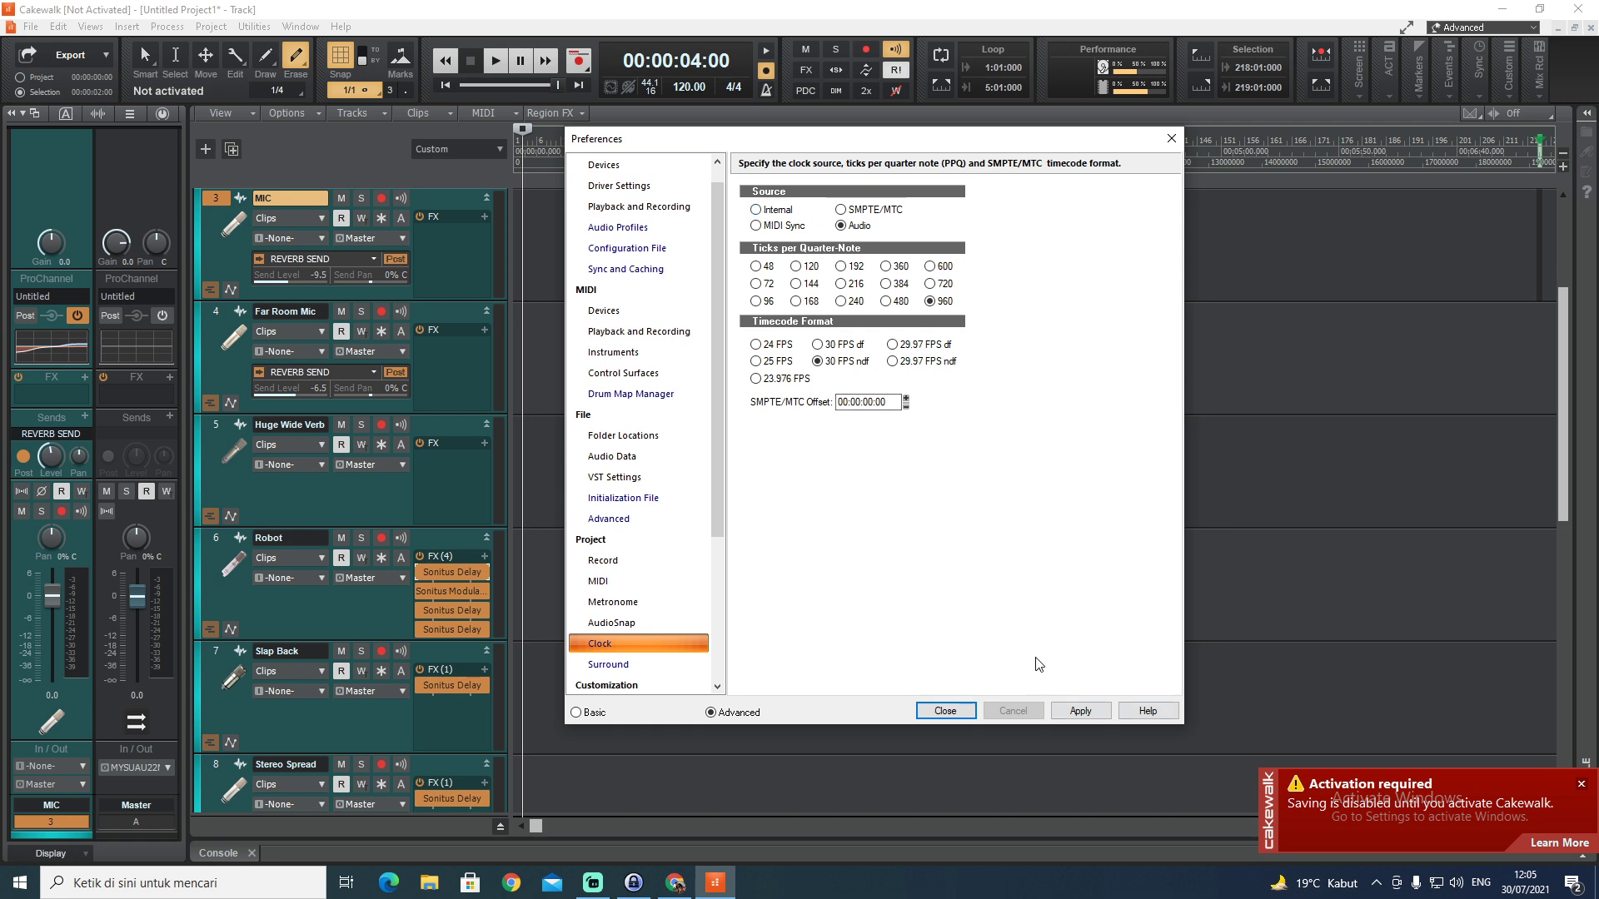
# Apply the Mercury theme to the interface from the customization preferences
pyautogui.moveTo(713, 513); pyautogui.dragTo(722, 693)
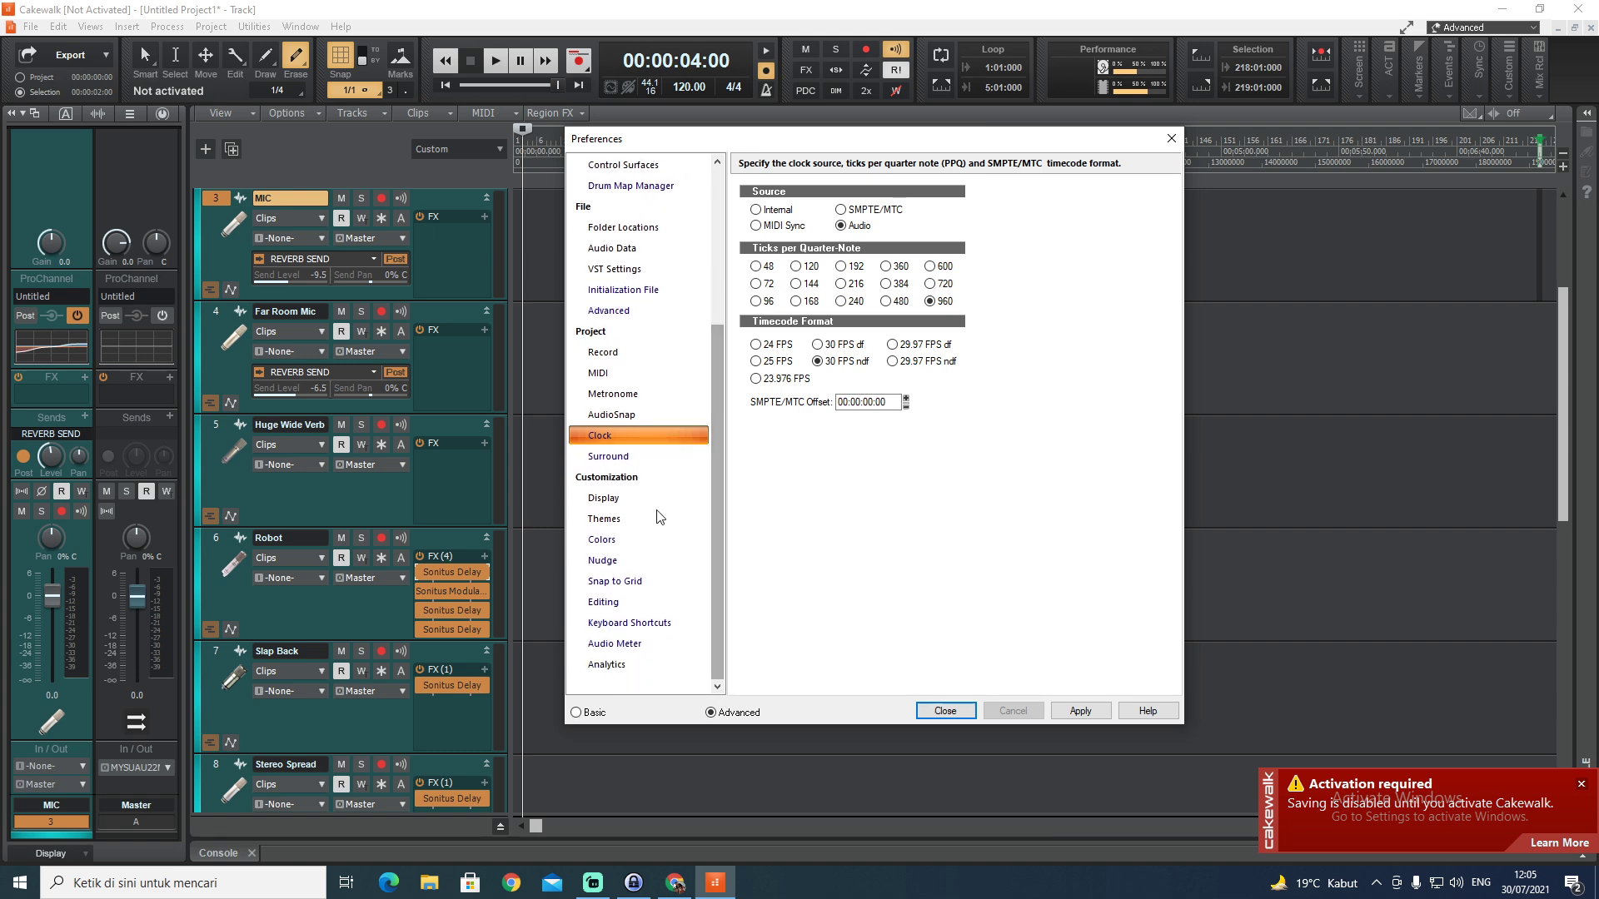
pyautogui.click(604, 498)
pyautogui.click(605, 525)
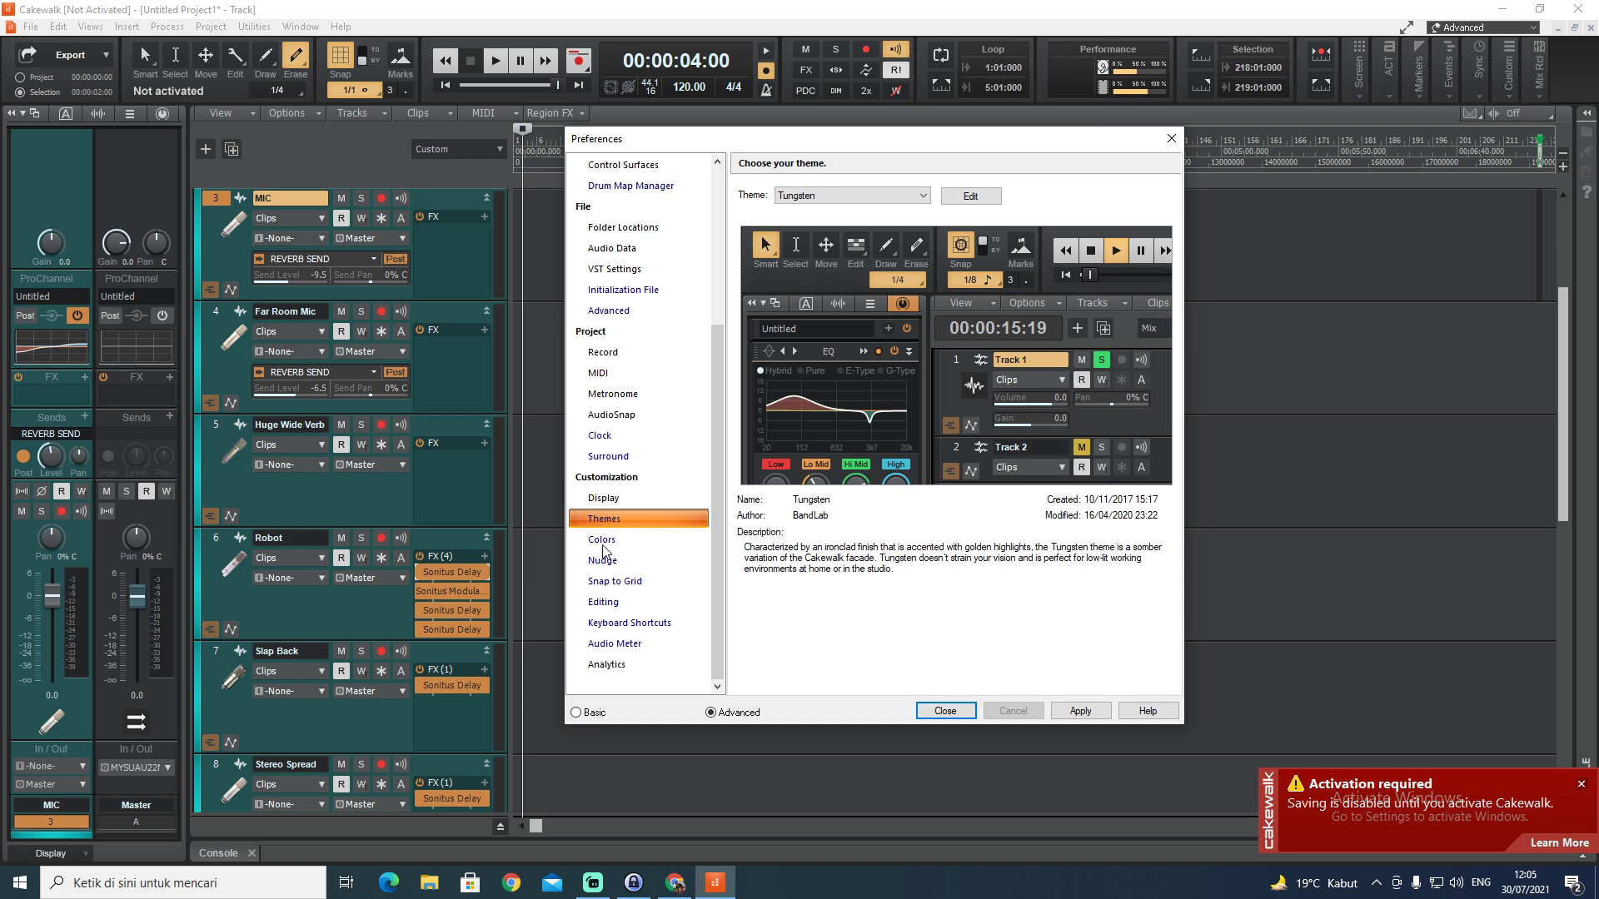
pyautogui.click(923, 197)
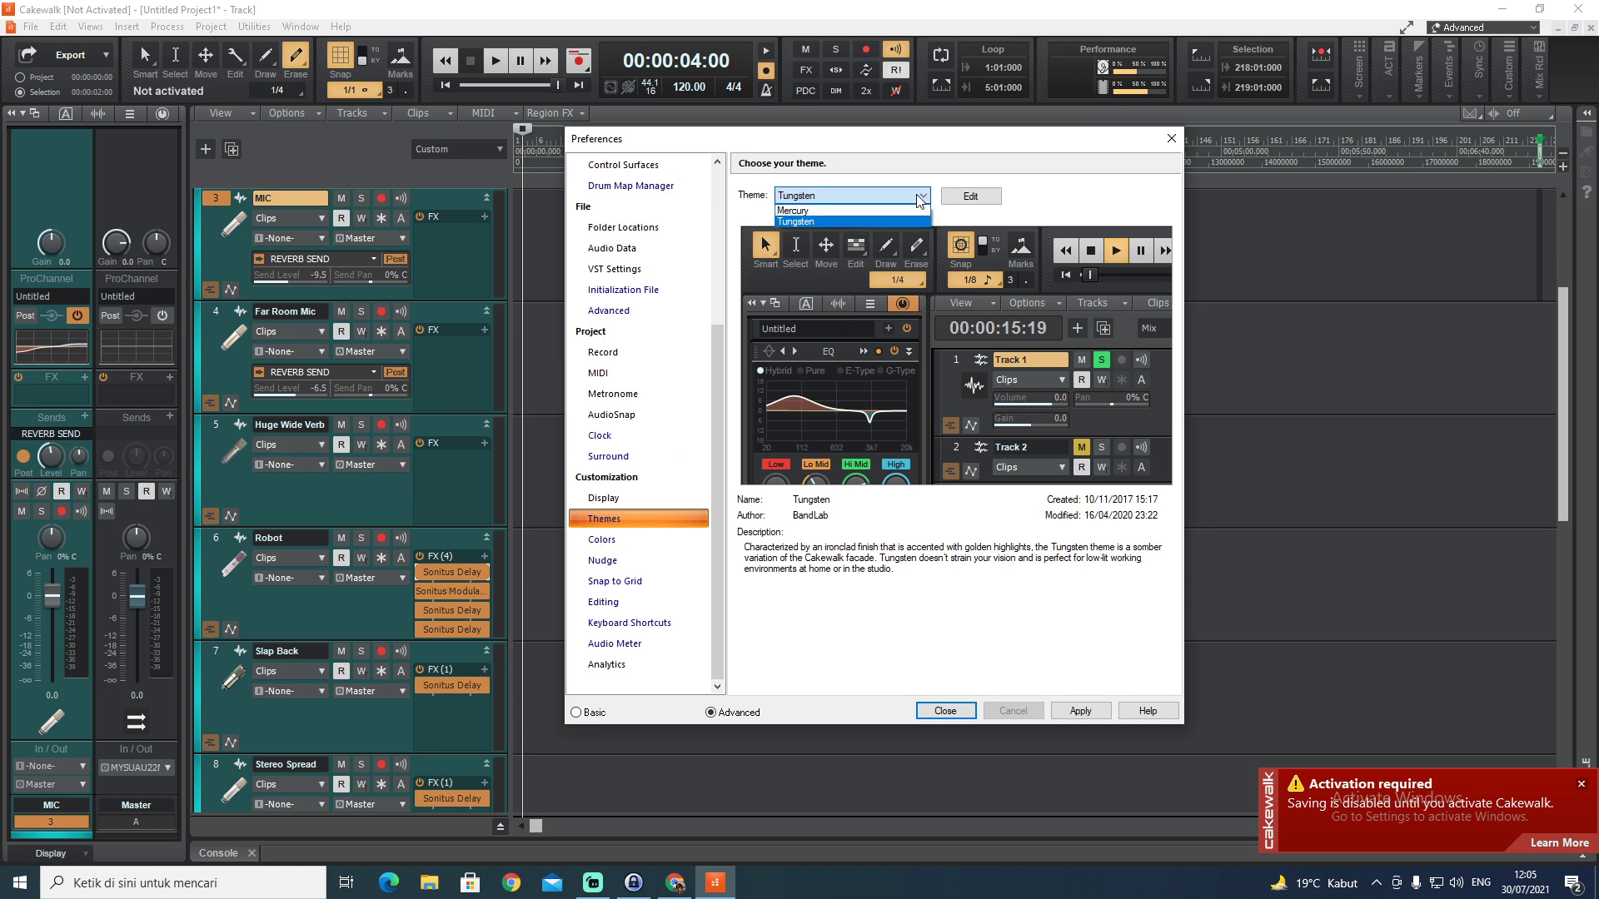
pyautogui.click(849, 215)
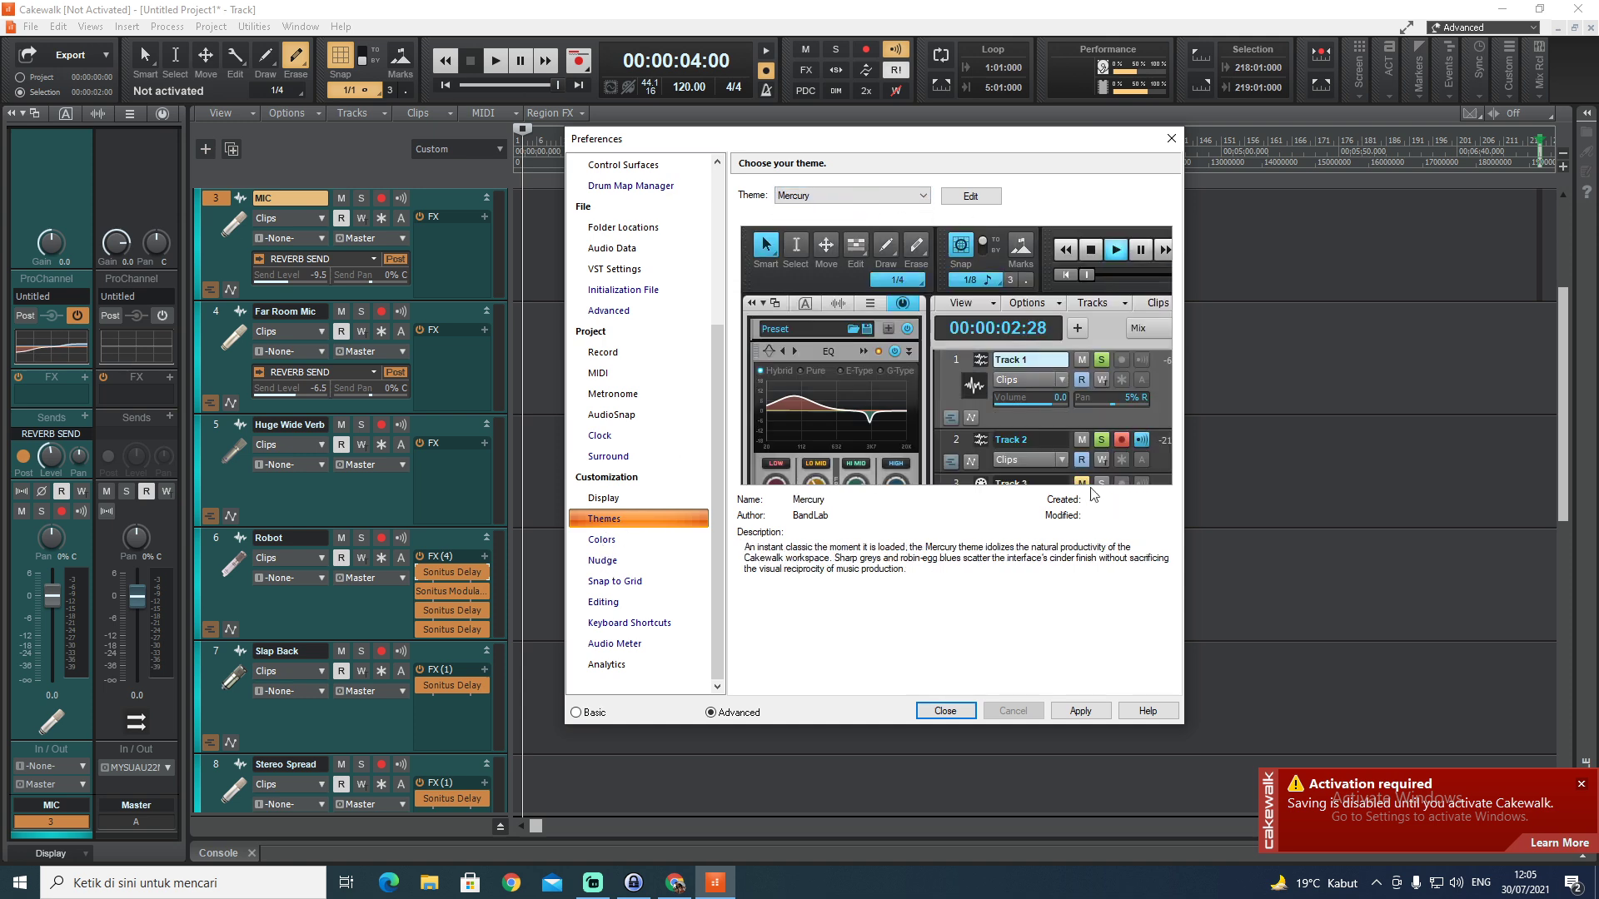
pyautogui.click(1079, 710)
pyautogui.click(945, 710)
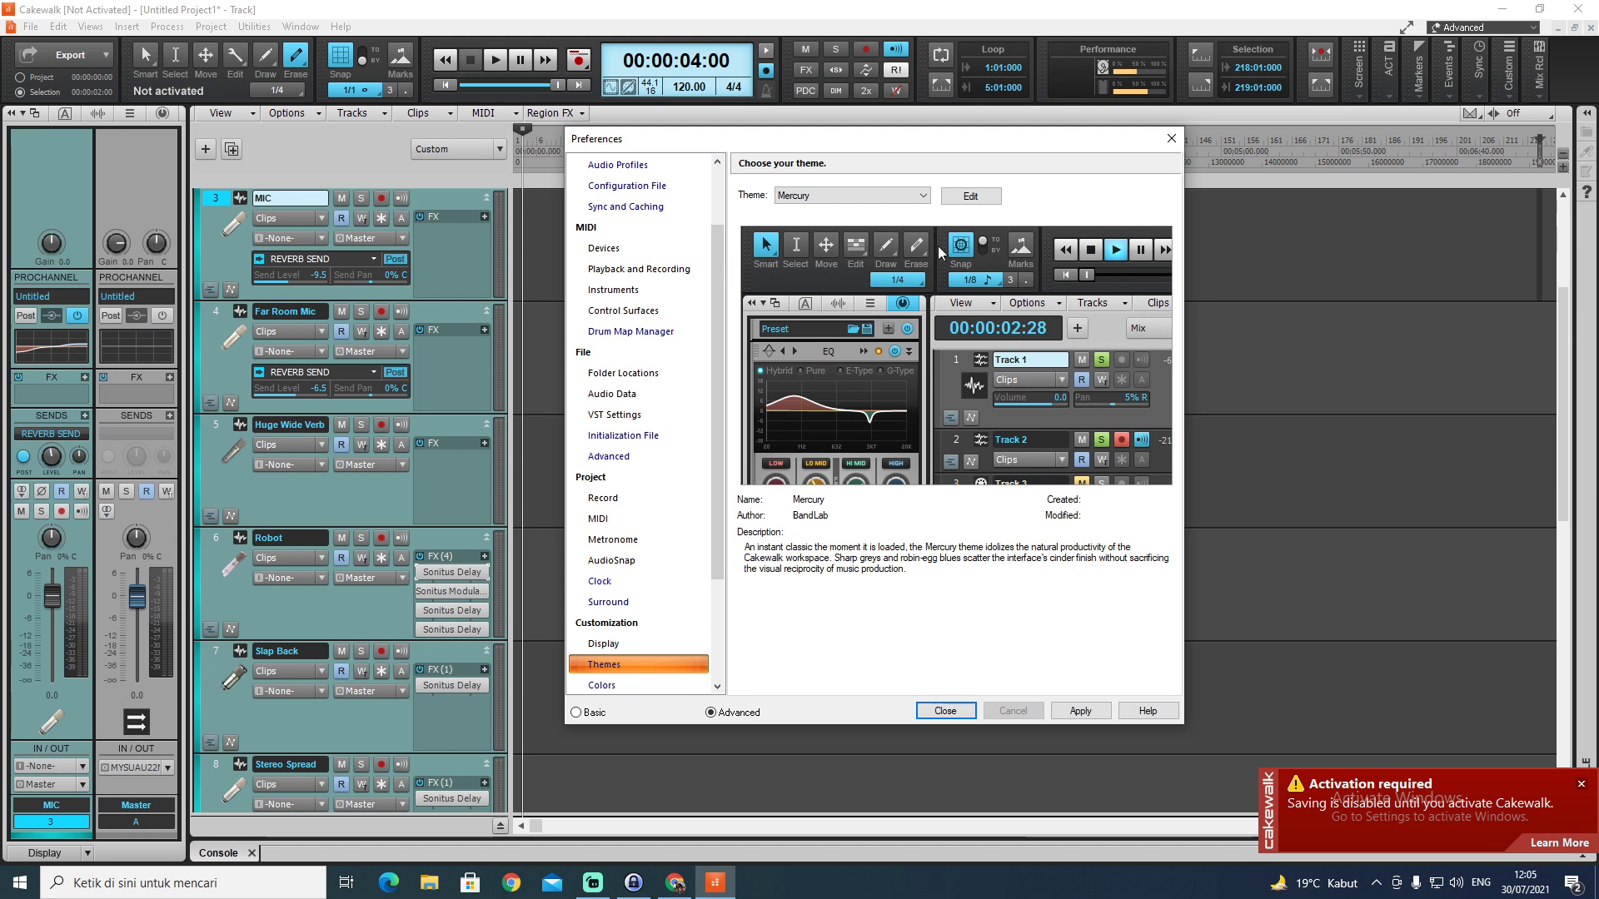
# Apply the Tungsten theme and close the preferences
pyautogui.click(925, 196)
pyautogui.click(853, 220)
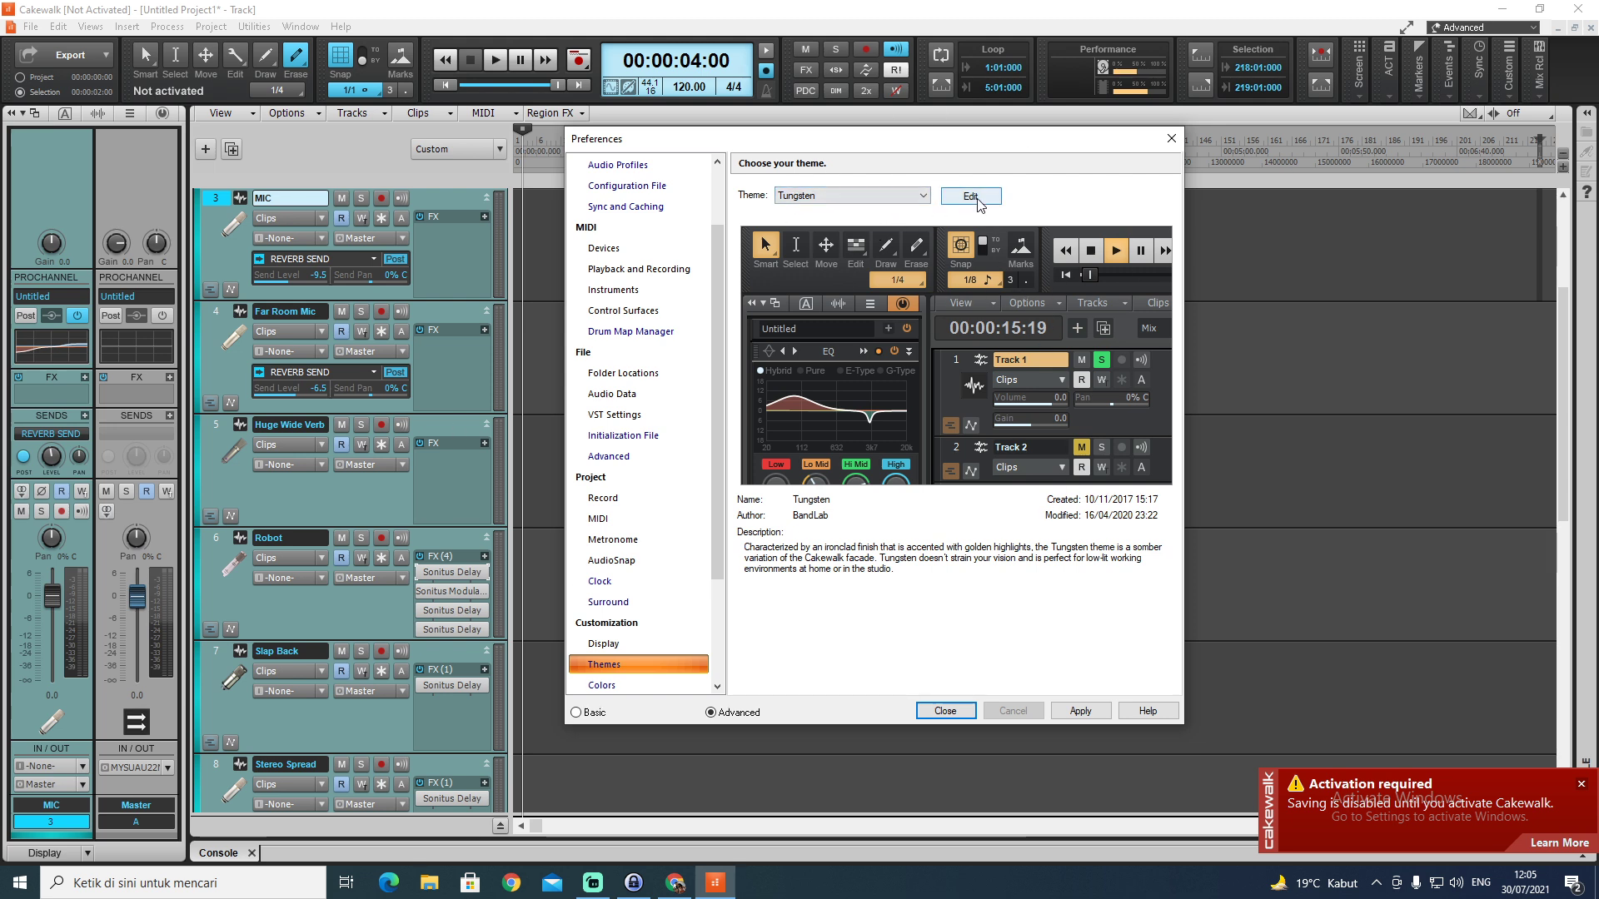
pyautogui.click(1087, 710)
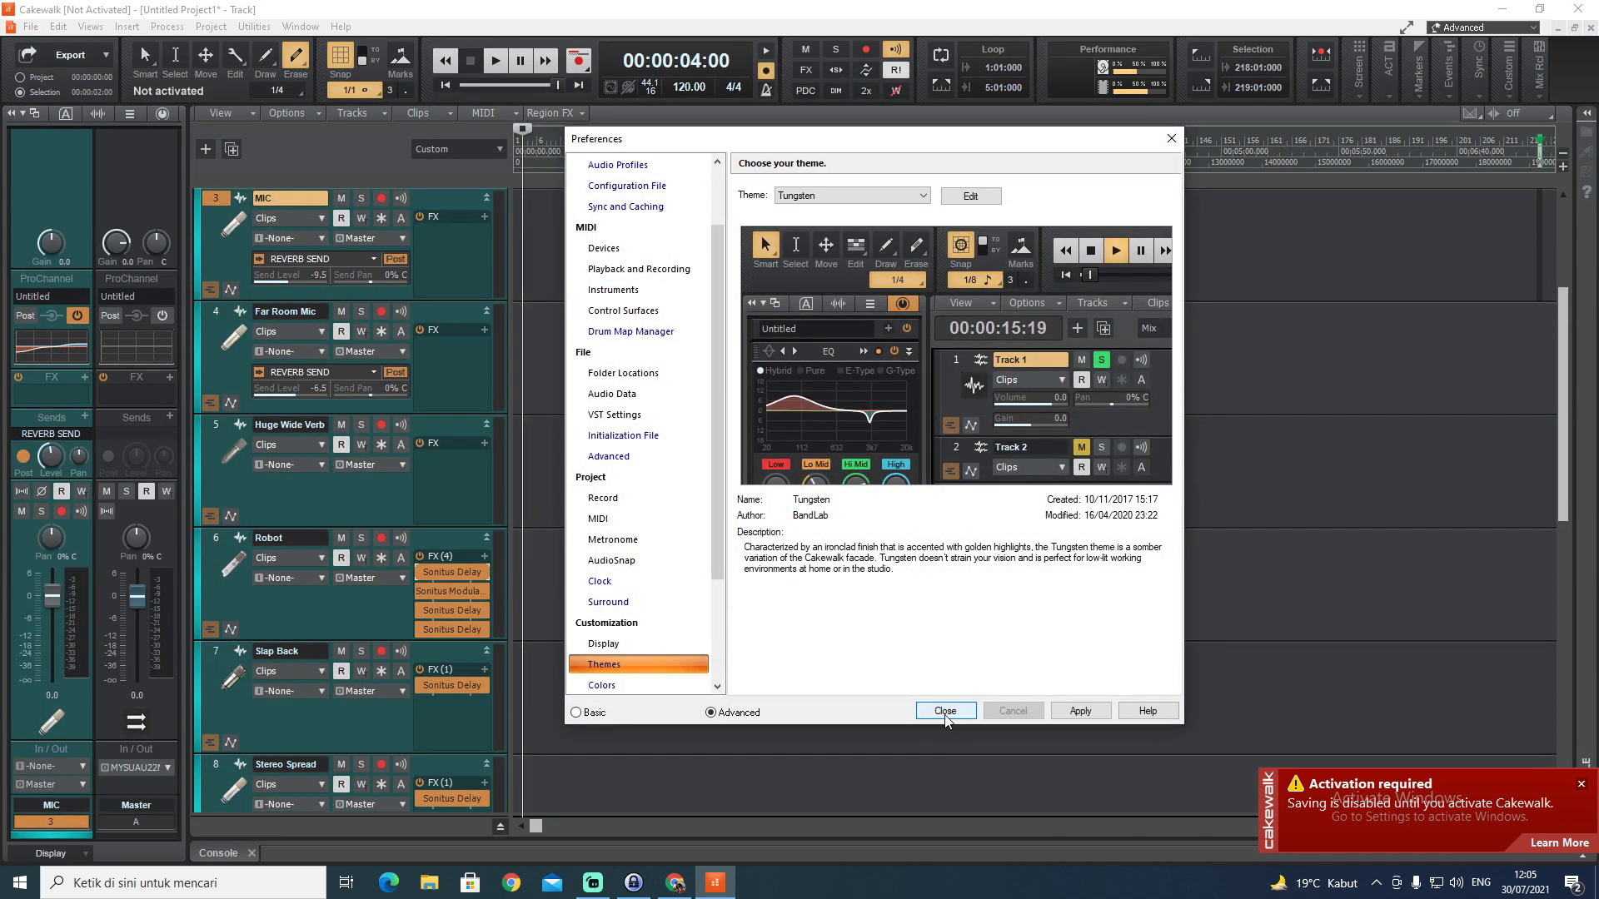
pyautogui.click(959, 714)
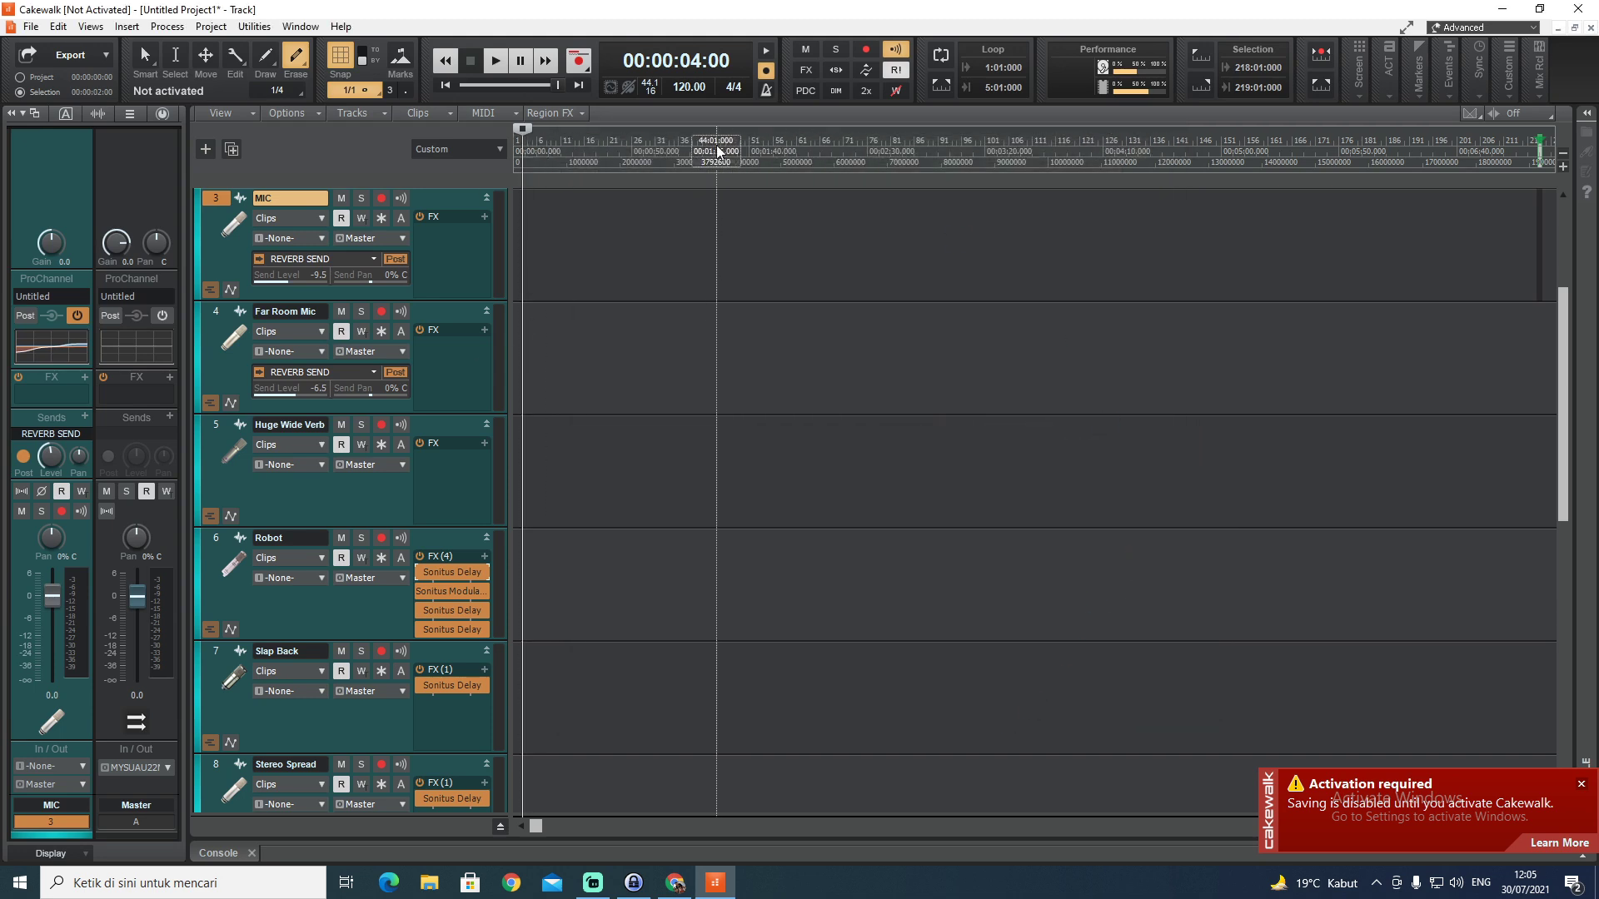
# View the audio driver settings through the project's sample rate display, cancel them, and point out the tempo value
pyautogui.click(650, 87)
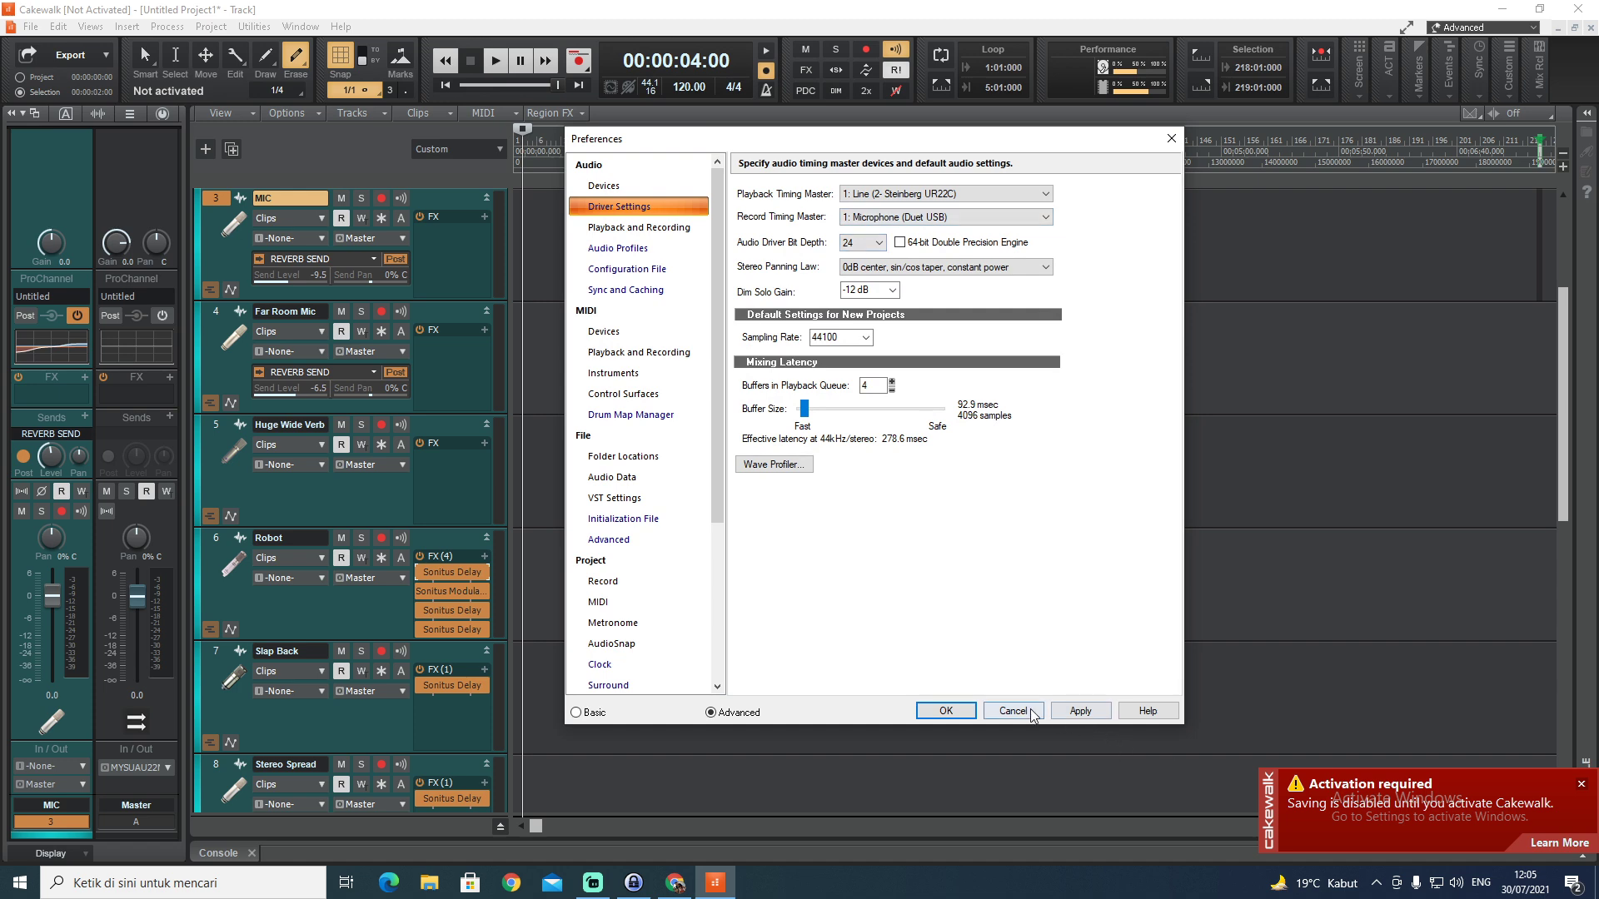
pyautogui.click(1031, 714)
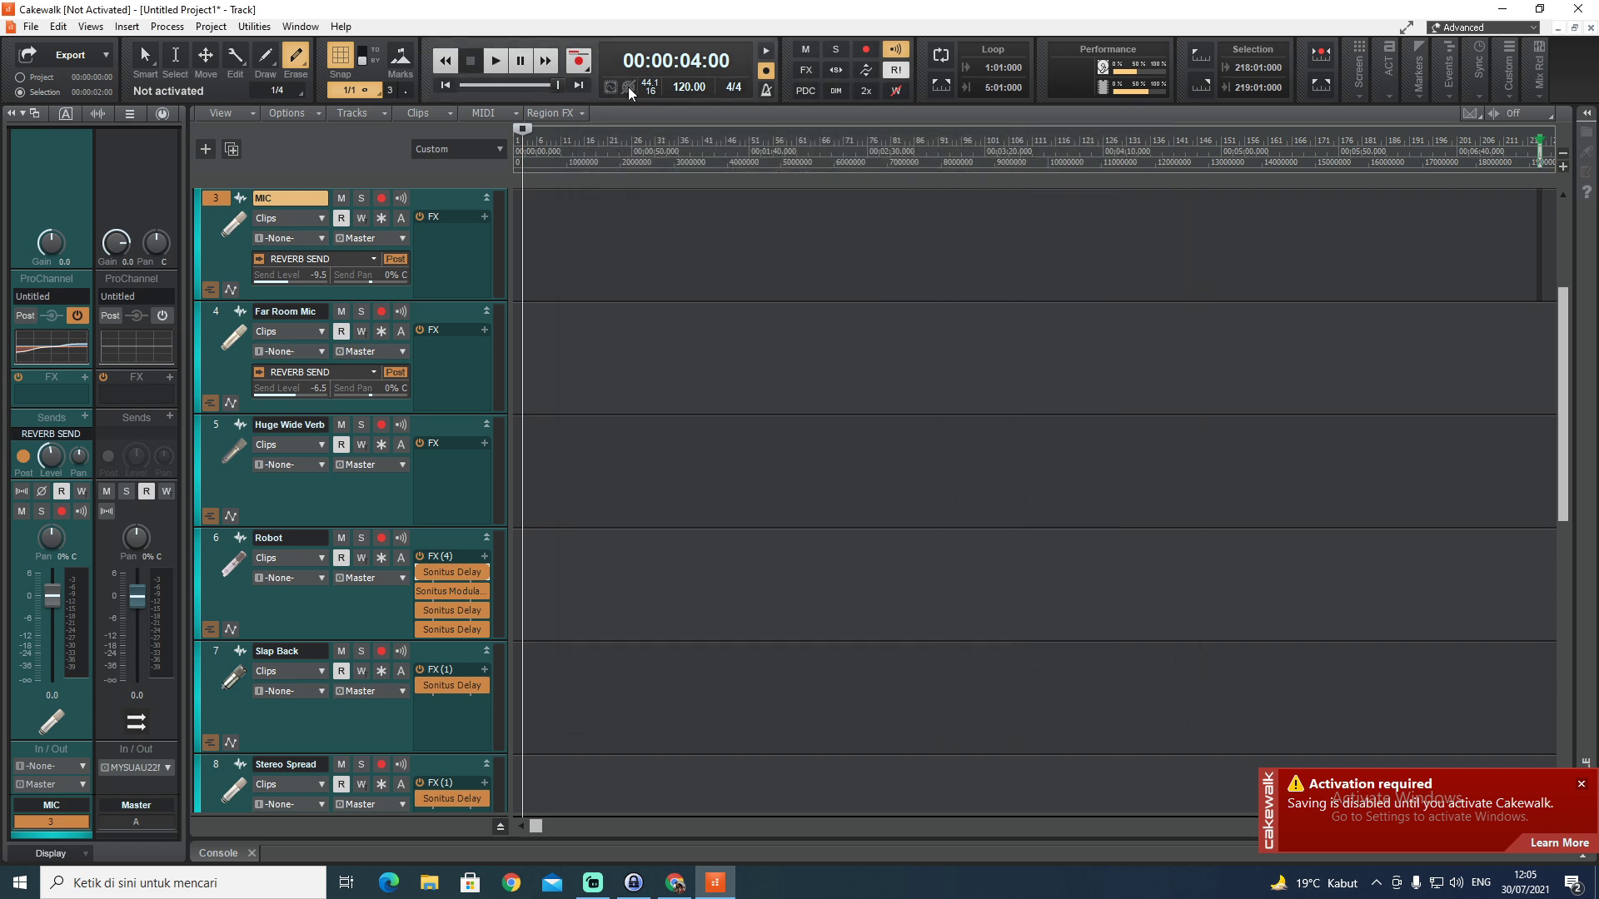
pyautogui.doubleClick(692, 87)
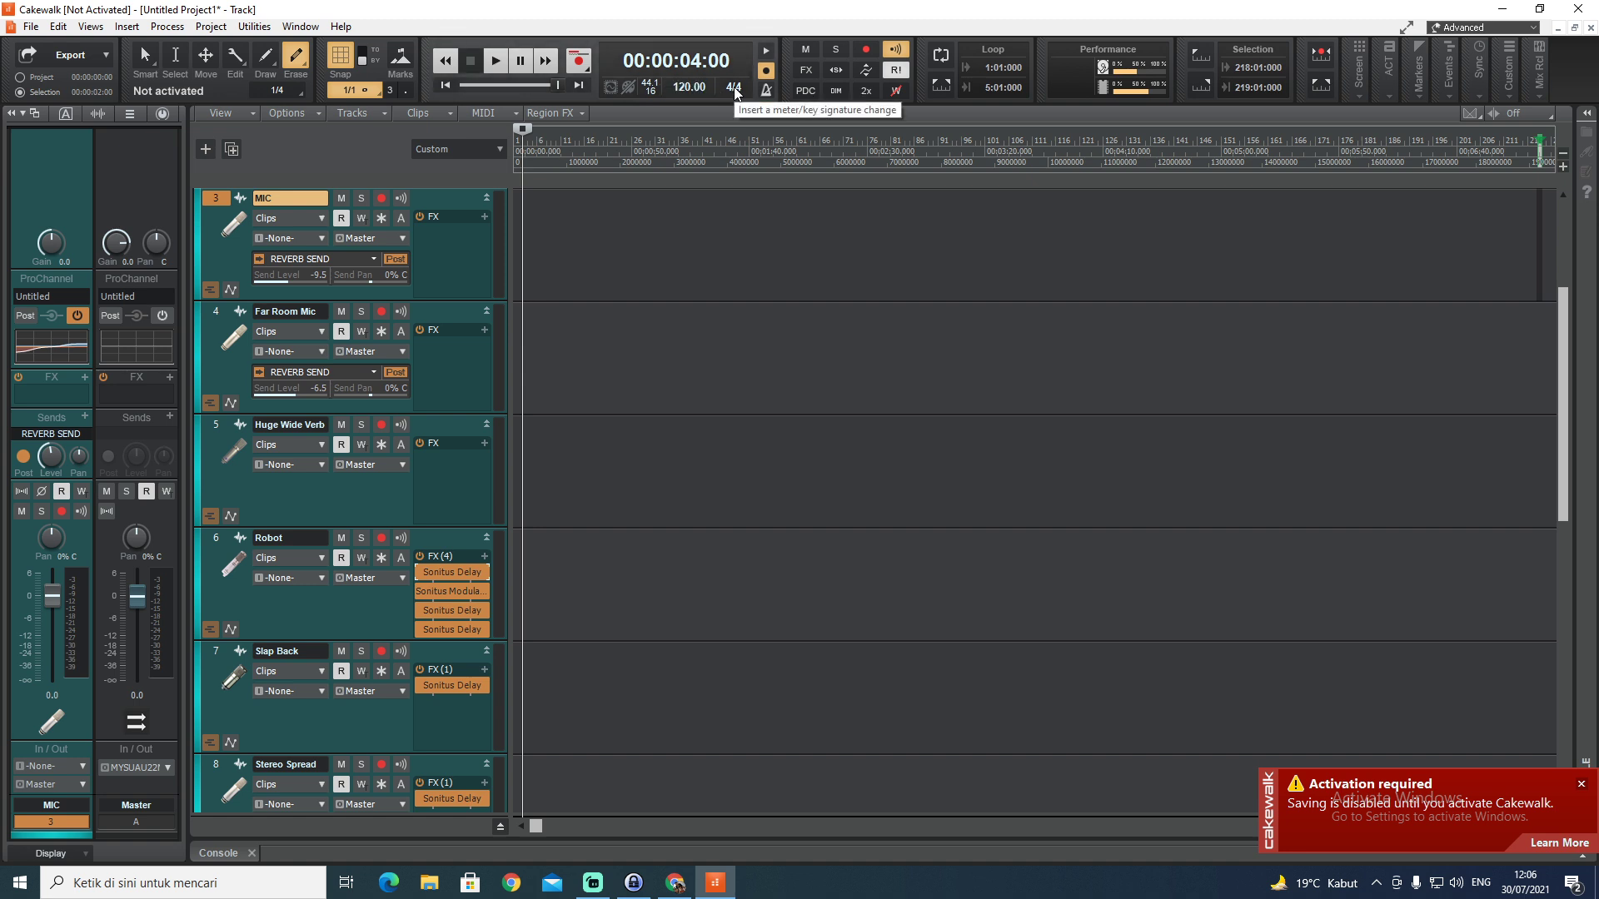
# Open the meter/key signature settings, view the available key signatures, and close them without inserting a change
pyautogui.click(733, 87)
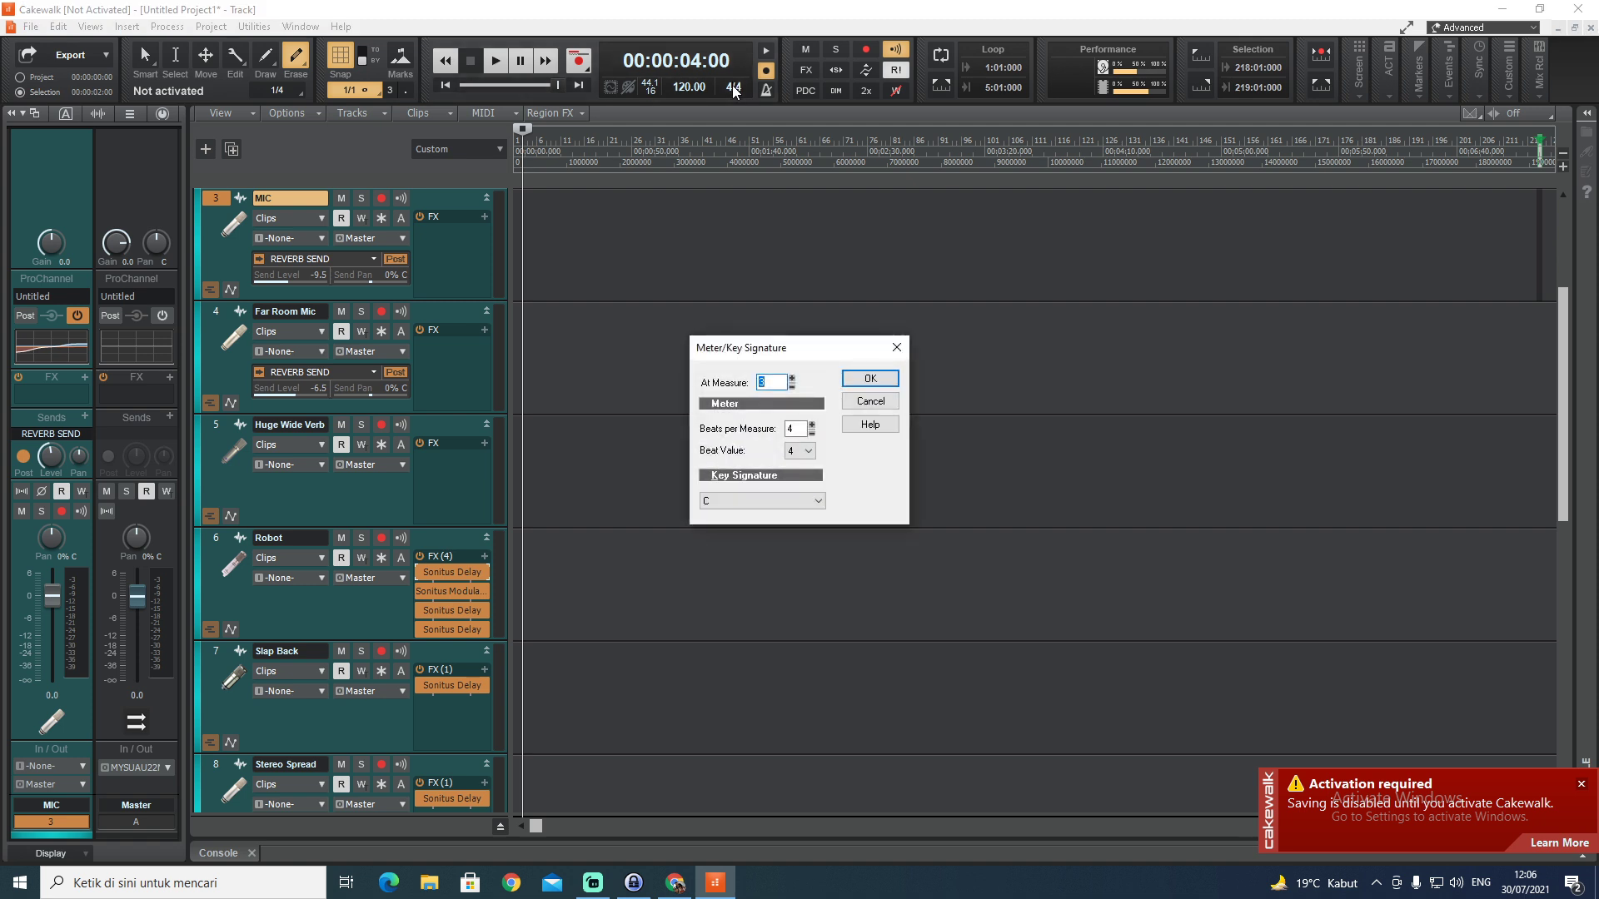
pyautogui.click(817, 501)
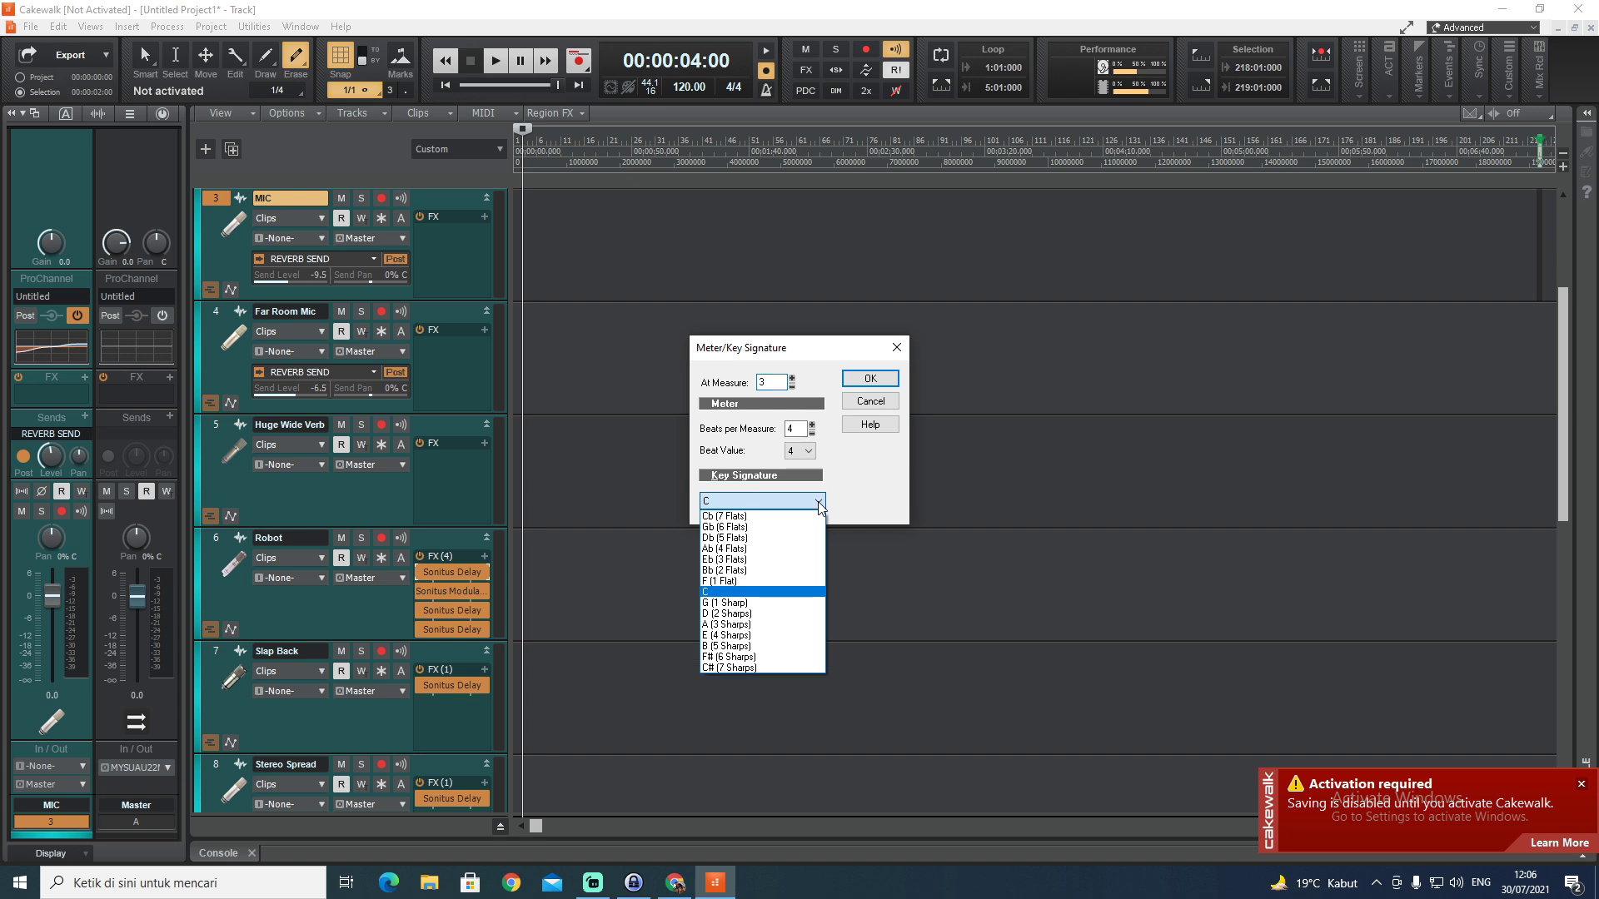
pyautogui.click(881, 479)
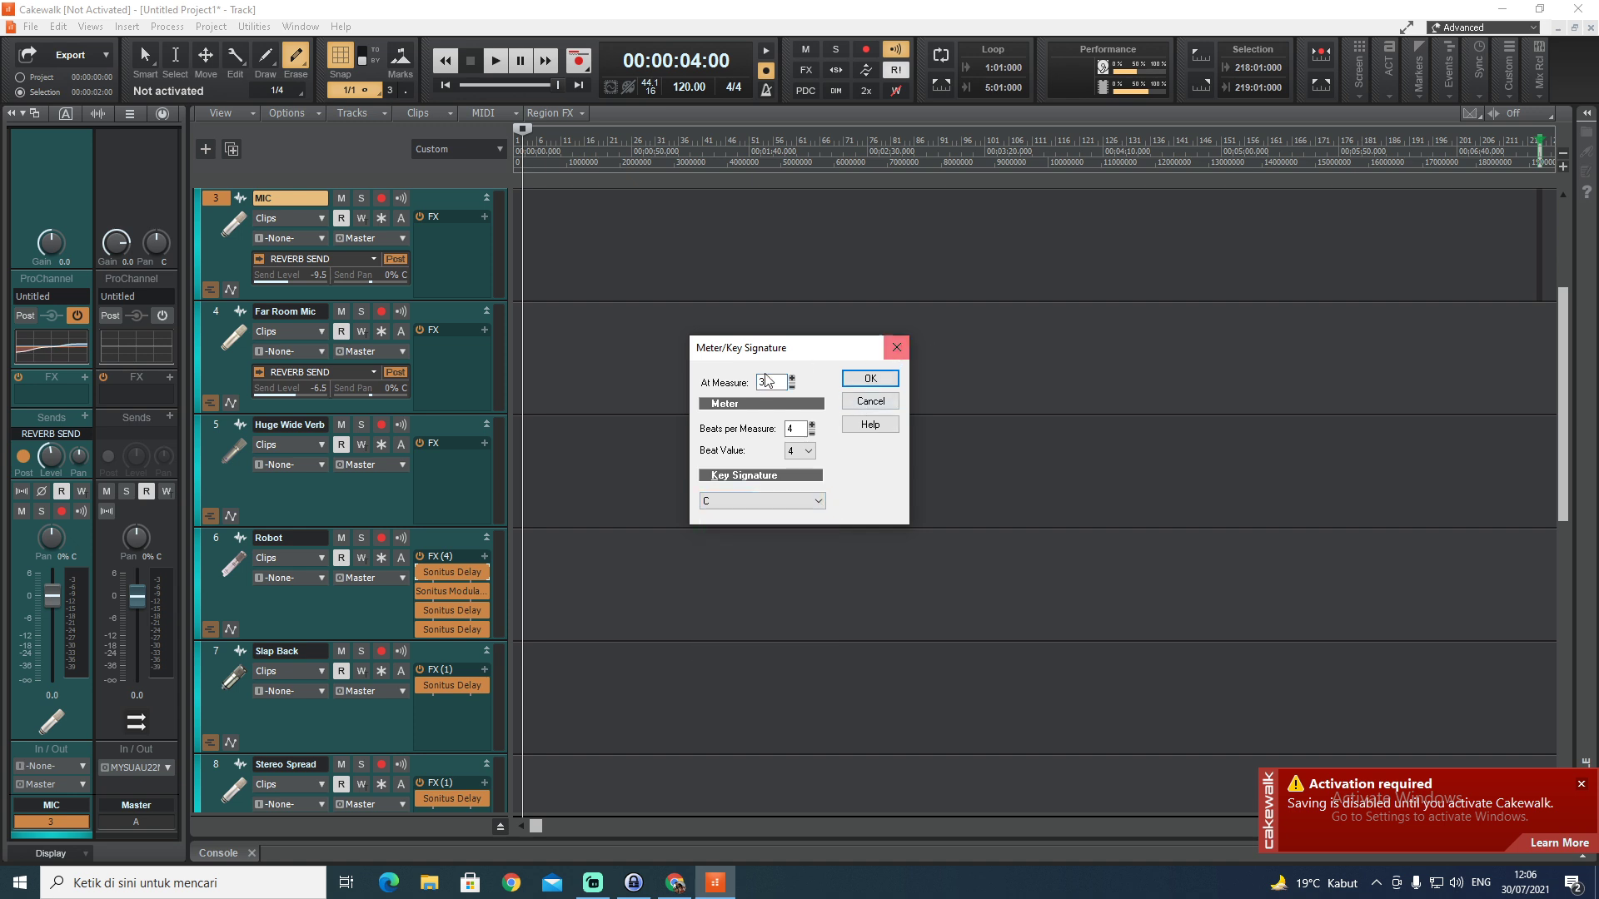
pyautogui.click(896, 347)
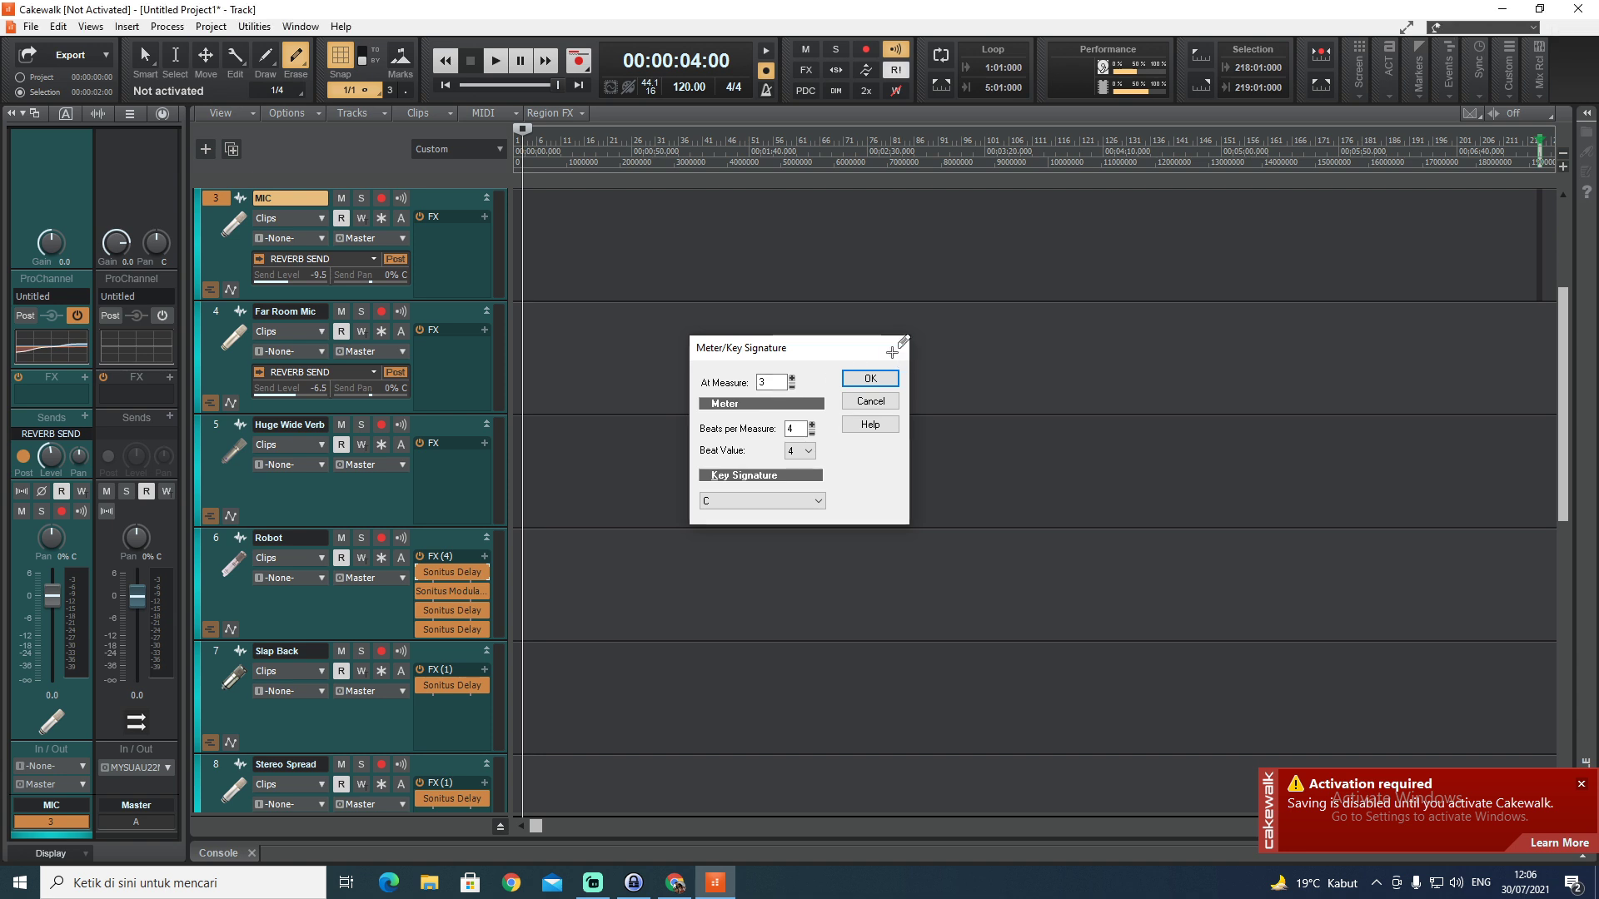
# Bypass all effects in the project and select the REVERB SEND track
pyautogui.click(807, 72)
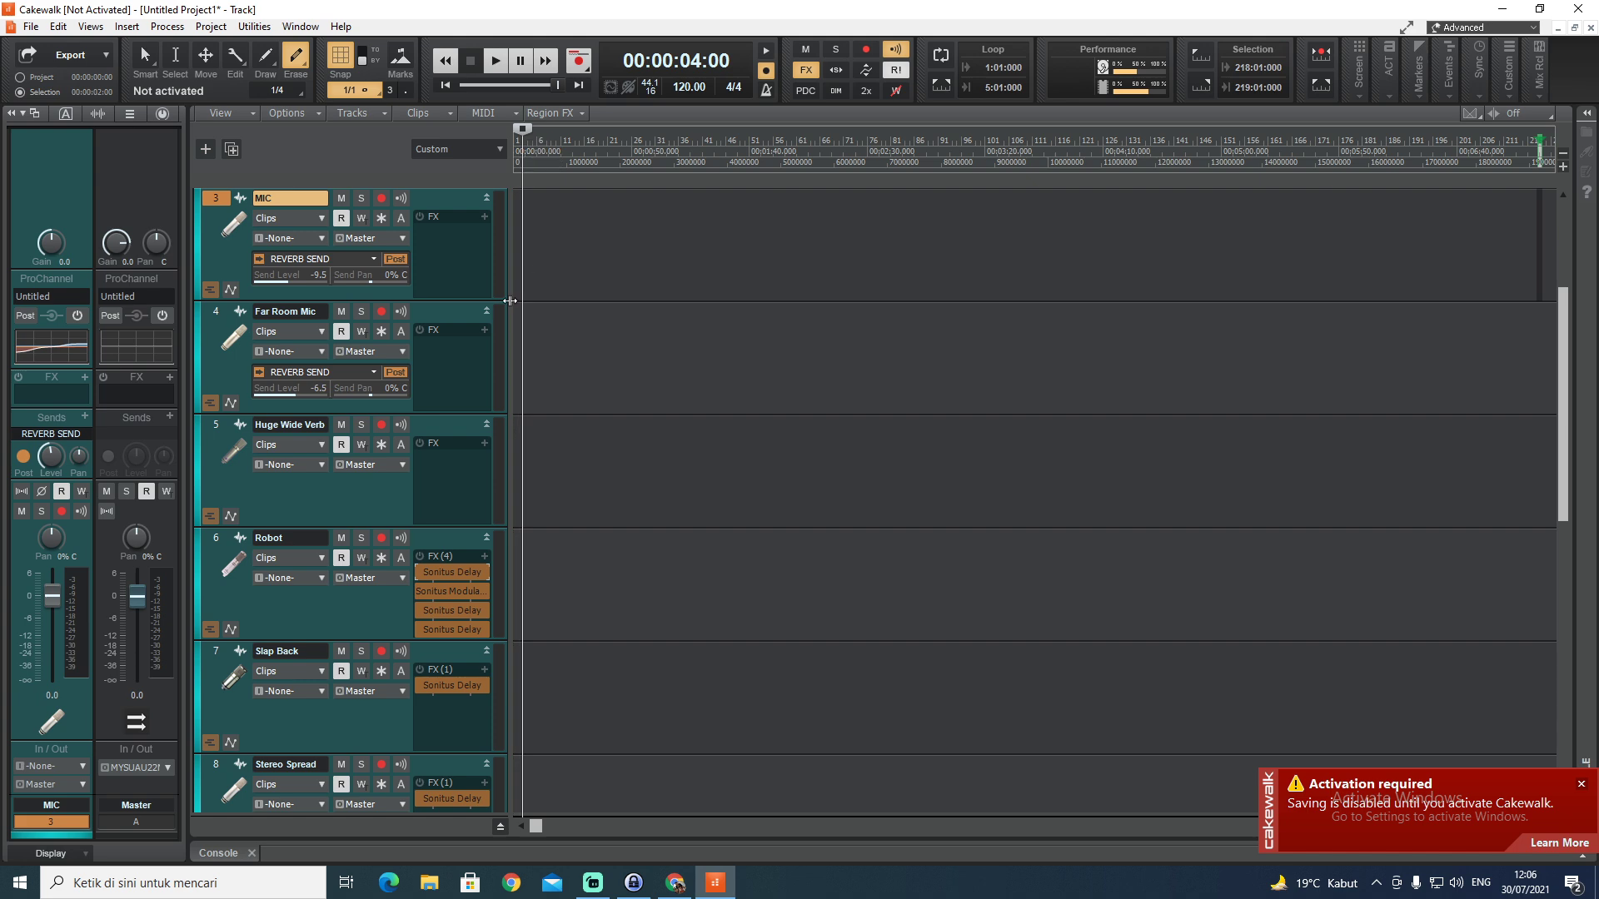
pyautogui.scroll(2, 1565, 363)
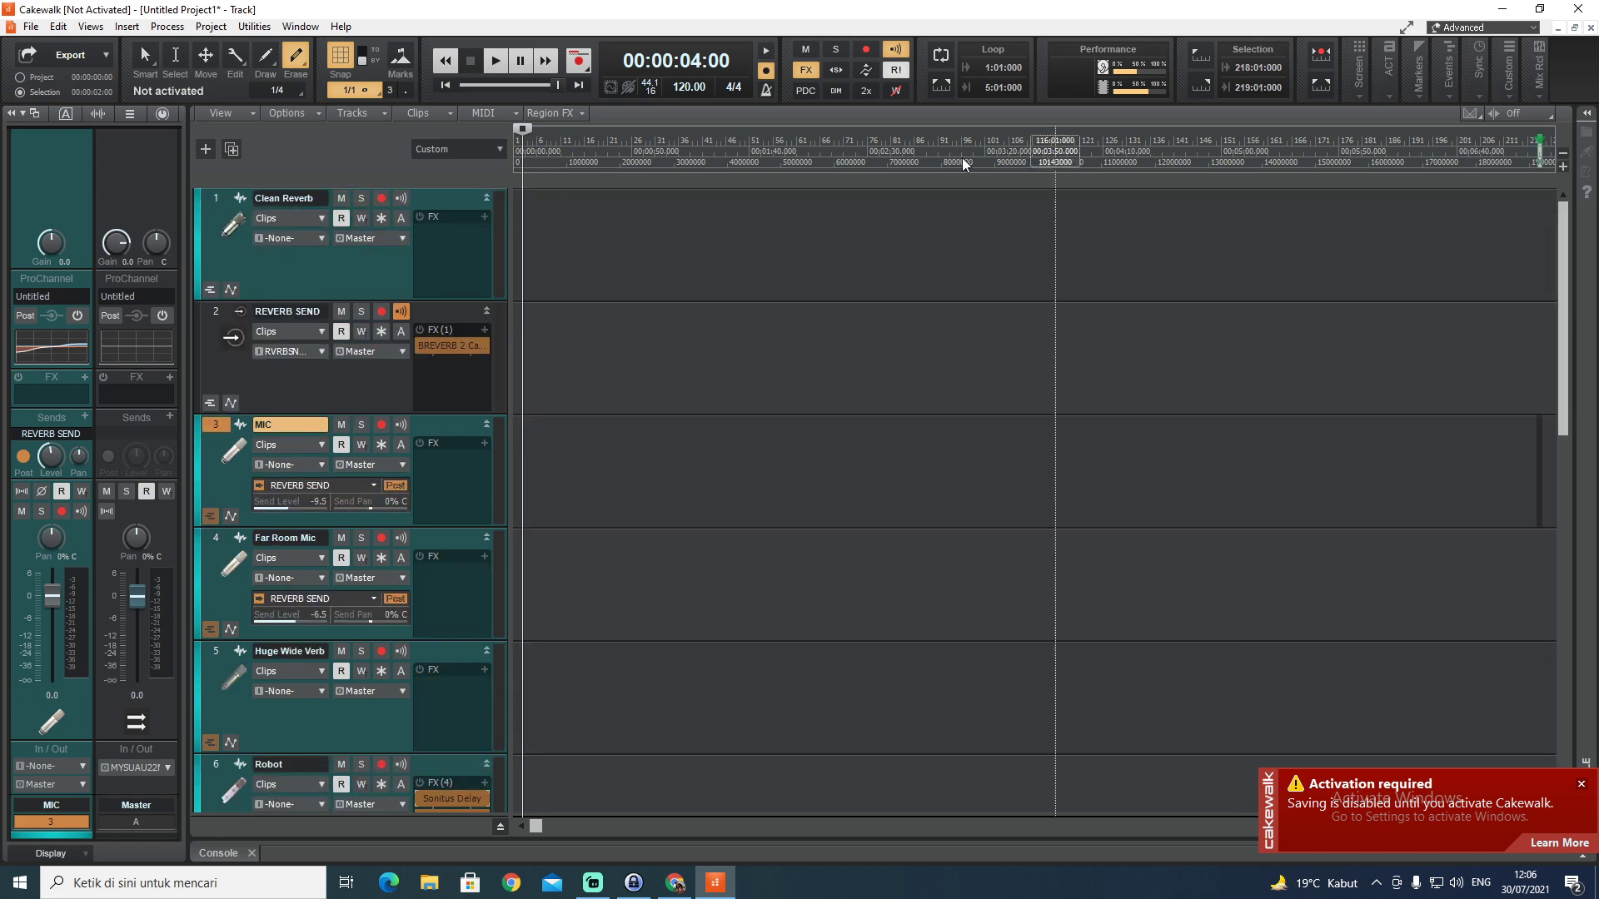
pyautogui.click(376, 392)
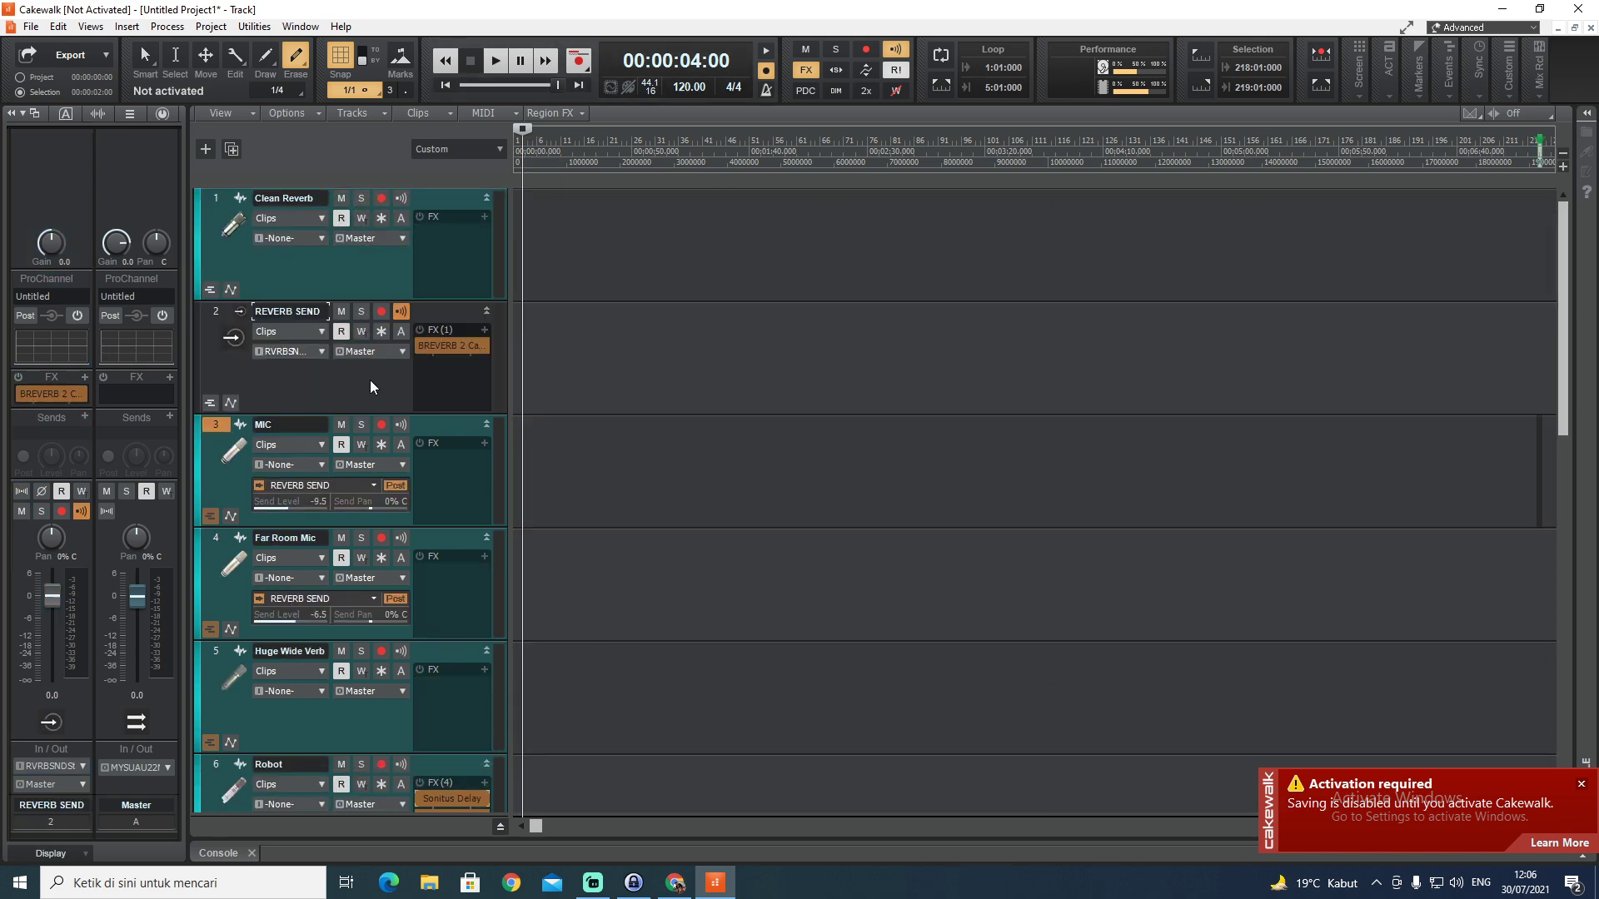
# Switch solo on and off twice on the REVERB SEND track
pyautogui.click(363, 311)
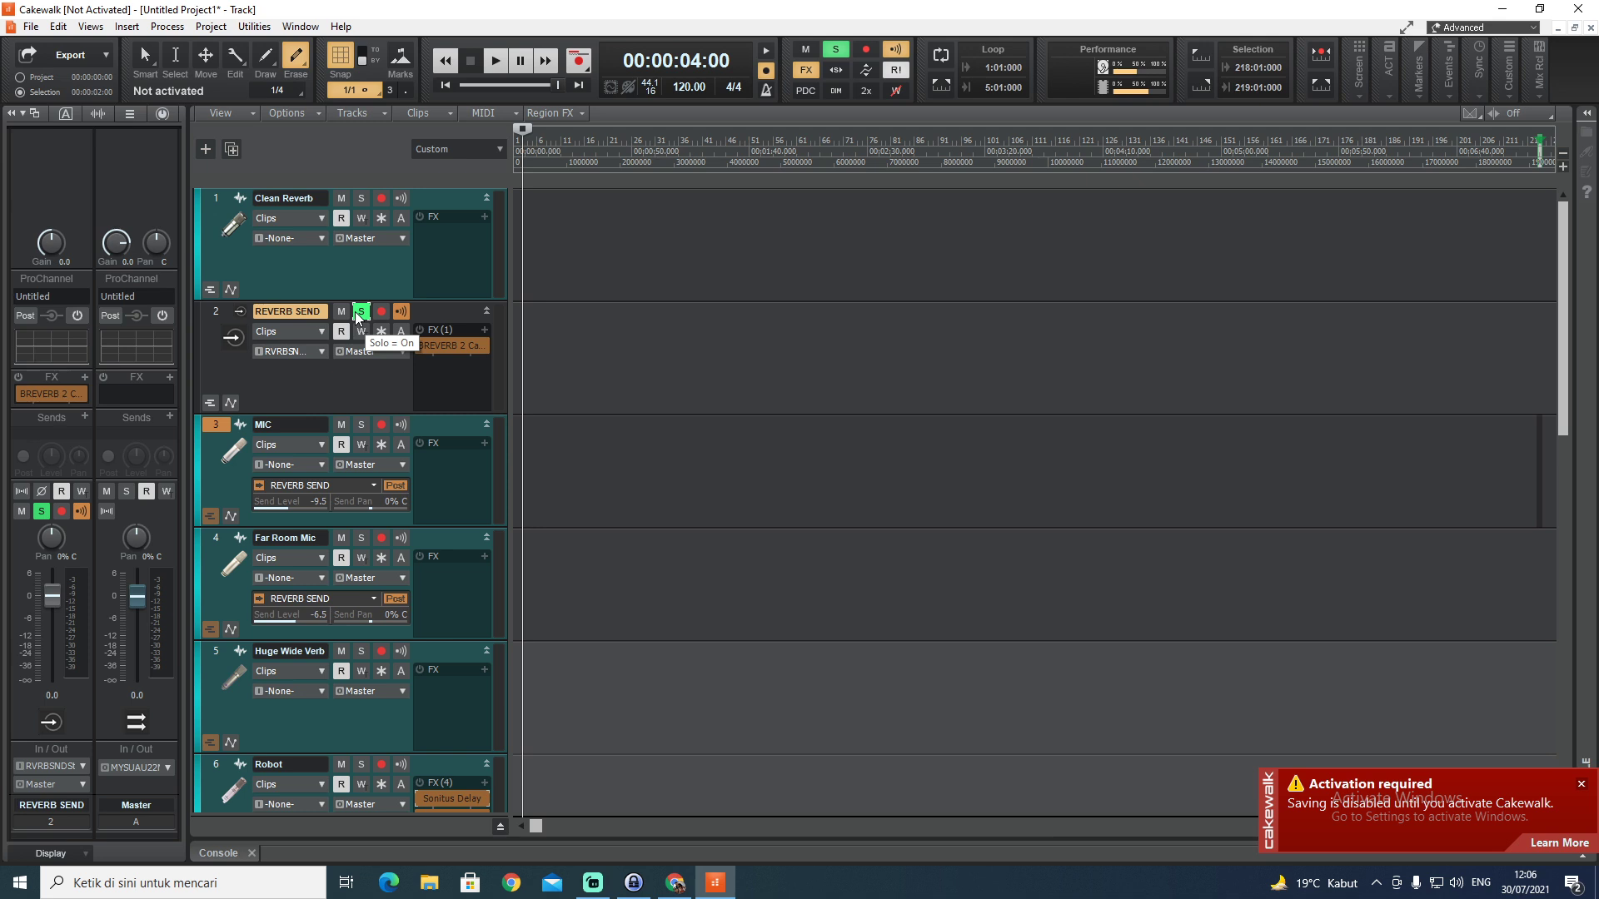
pyautogui.click(361, 312)
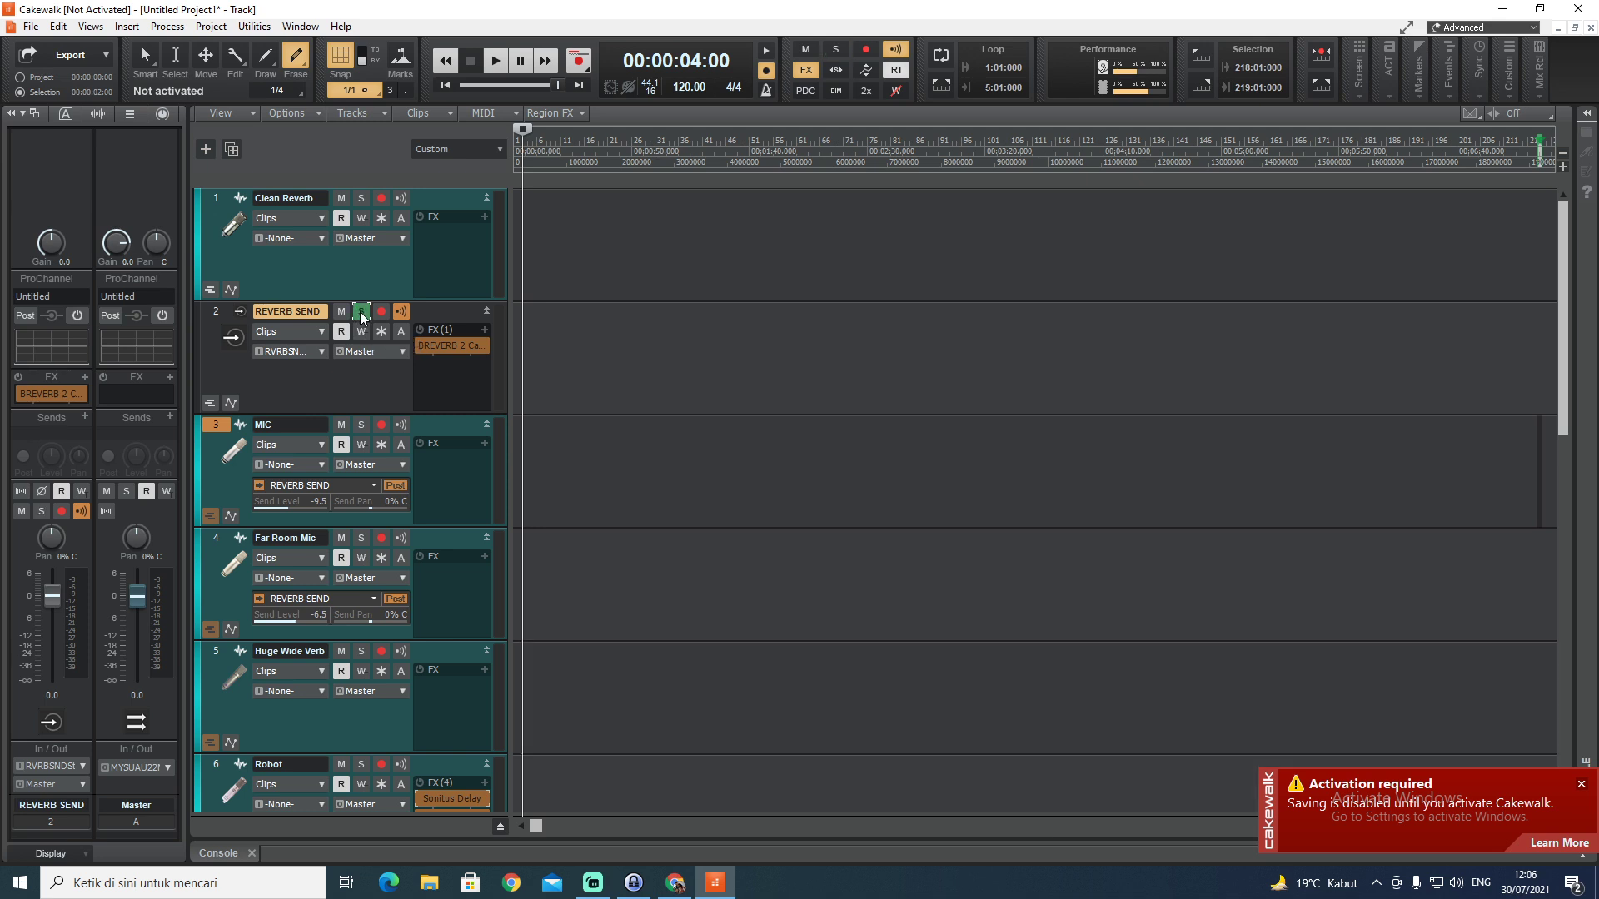
pyautogui.click(361, 313)
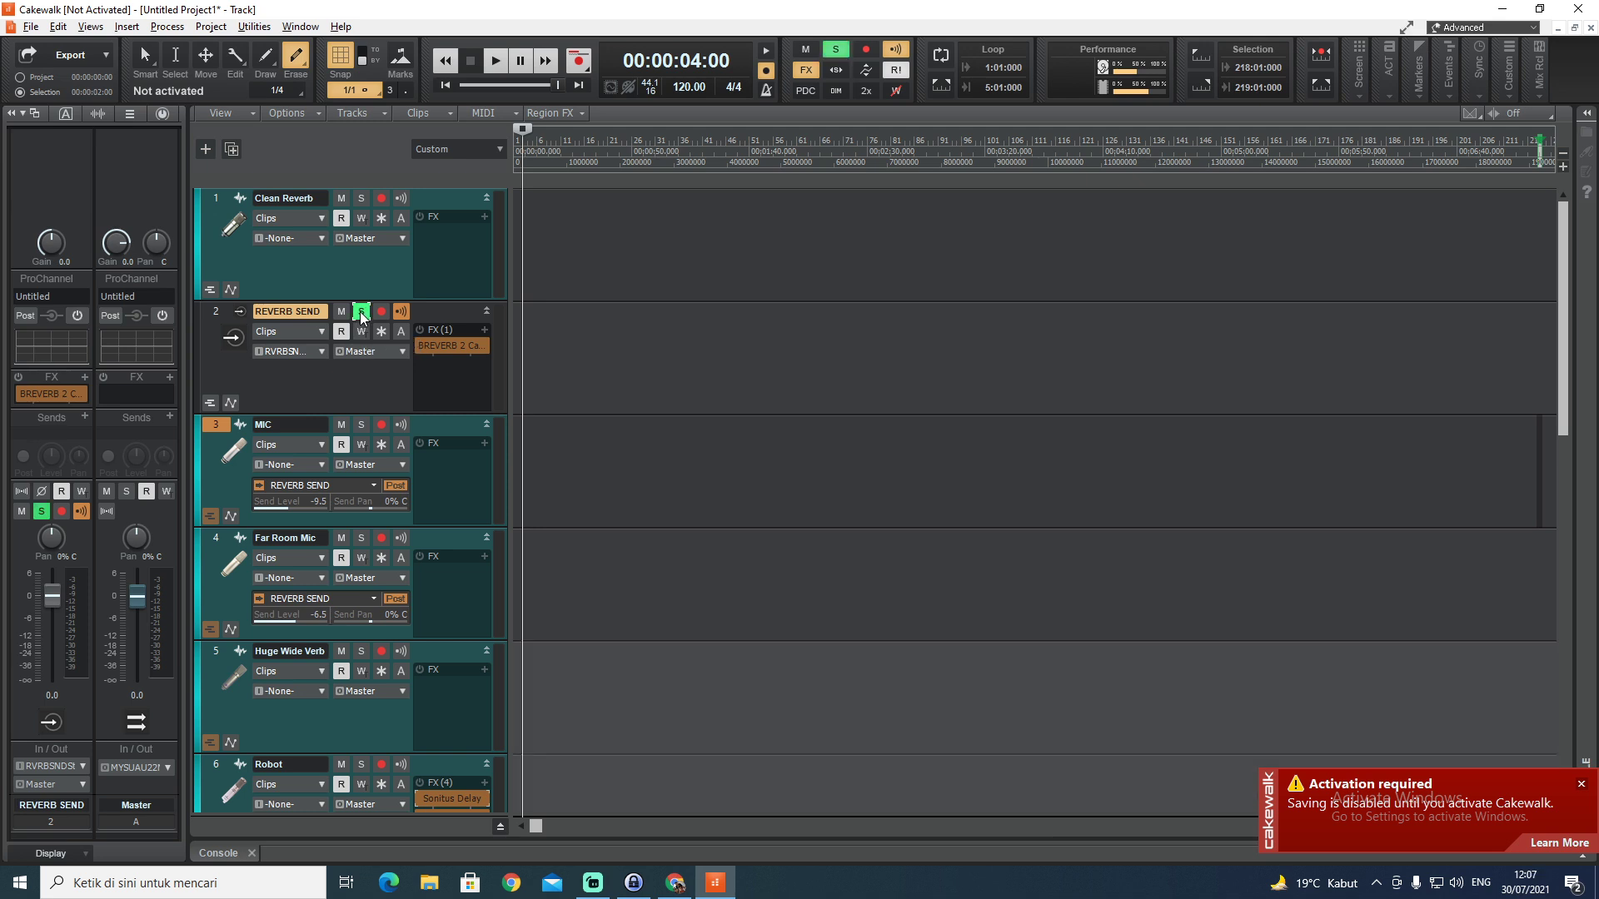
pyautogui.click(361, 314)
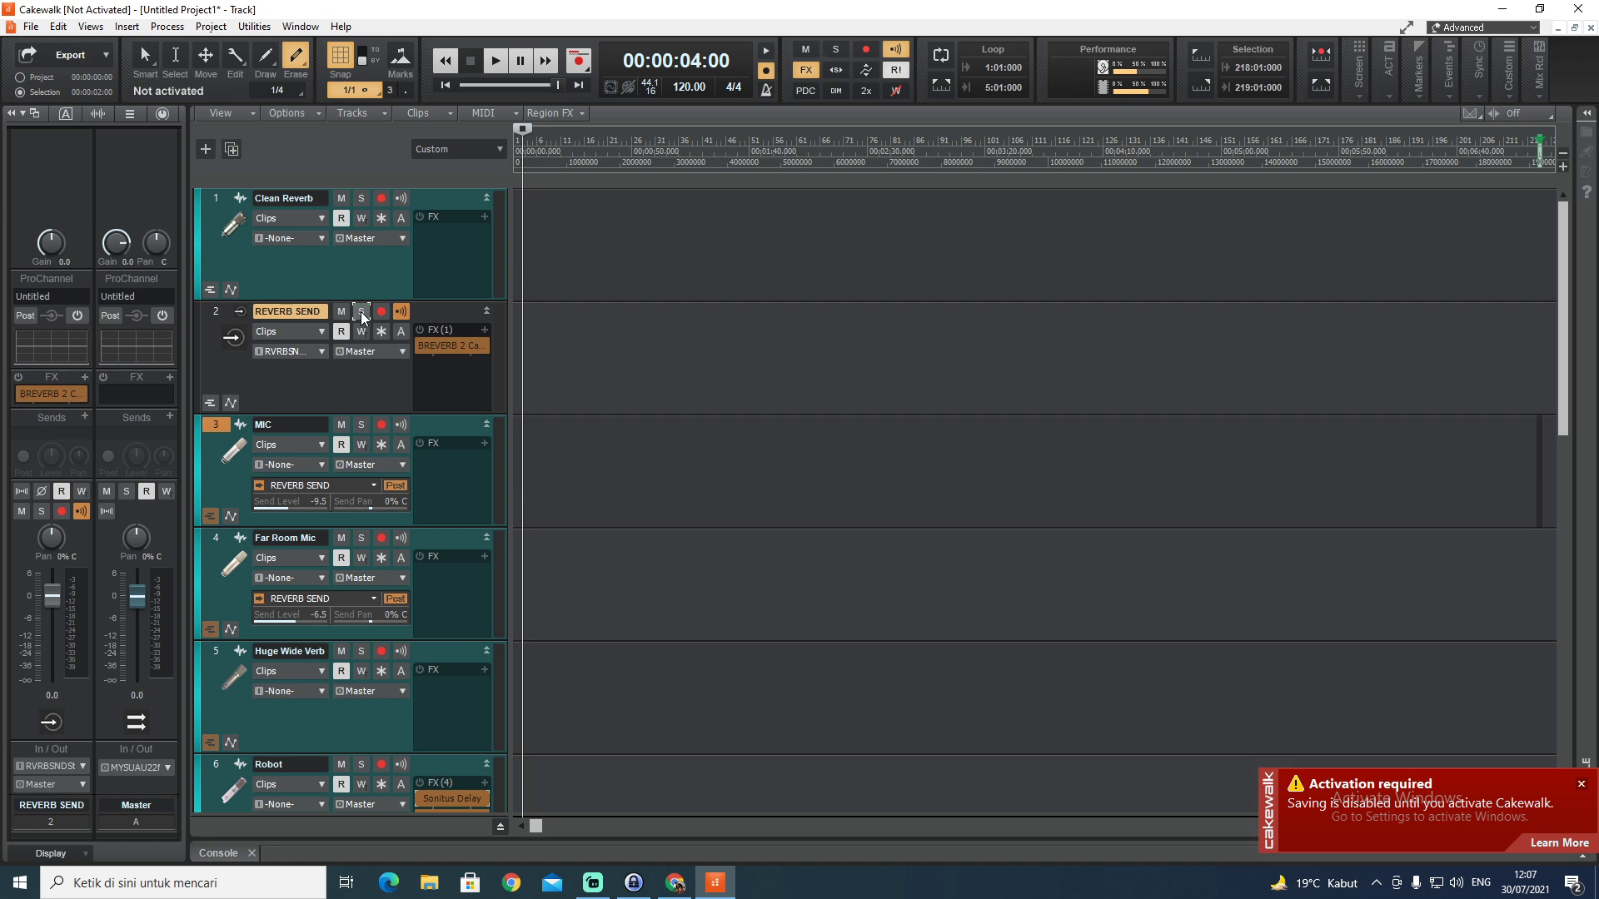
# Enable exclusive solo mode and solo the REVERB SEND track
pyautogui.click(836, 72)
pyautogui.click(361, 313)
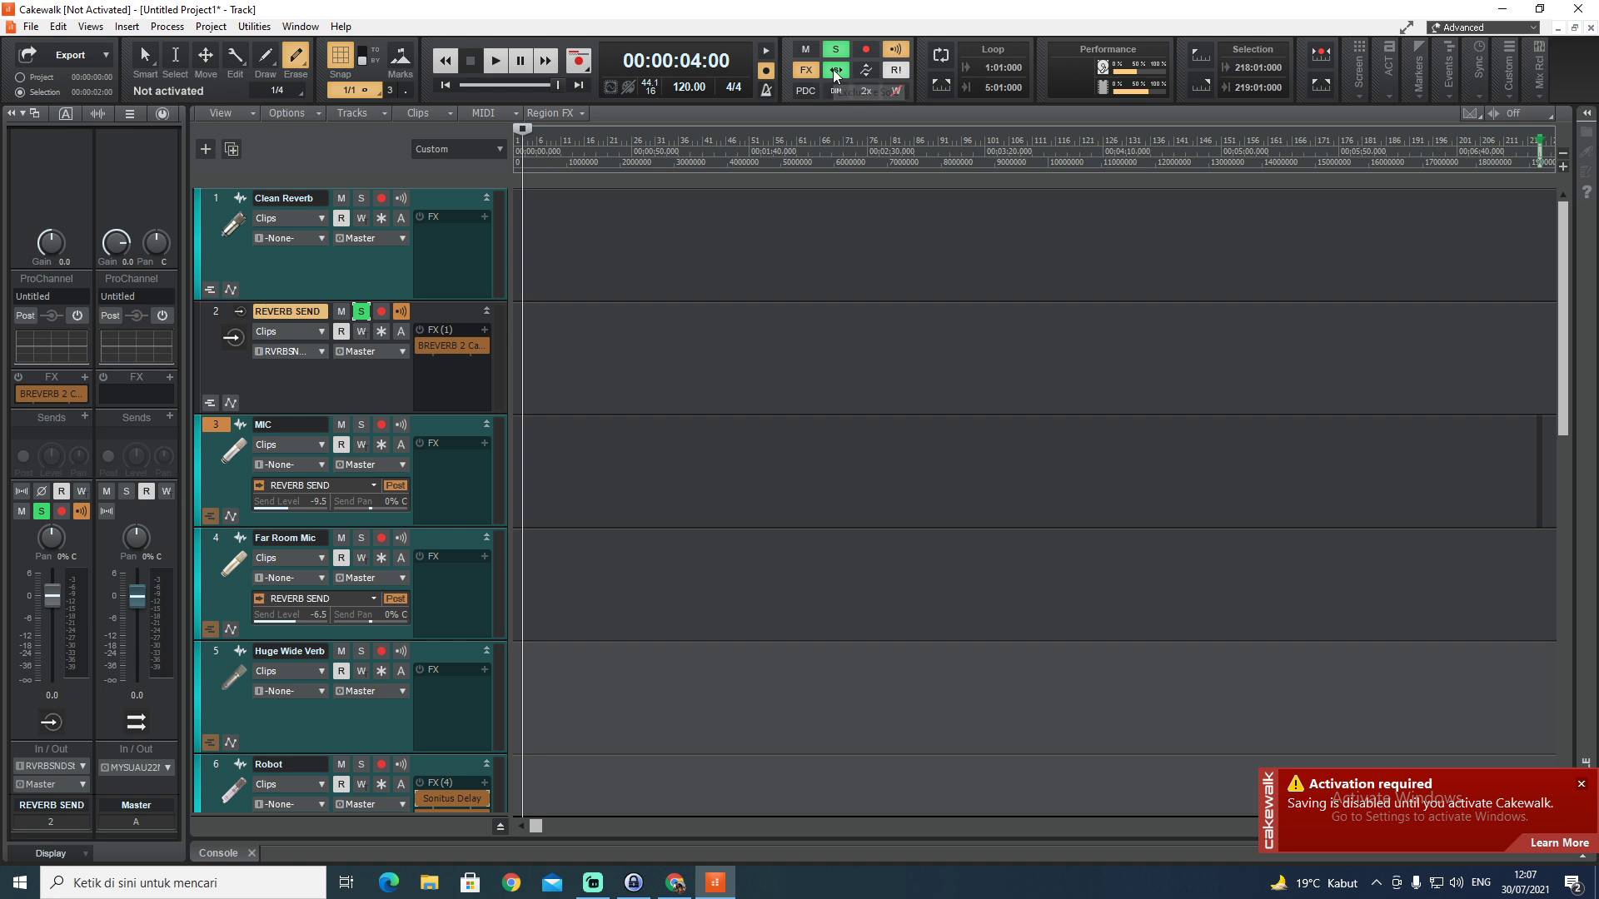
# Toggle mute on the MIC track on and off twice
pyautogui.click(342, 425)
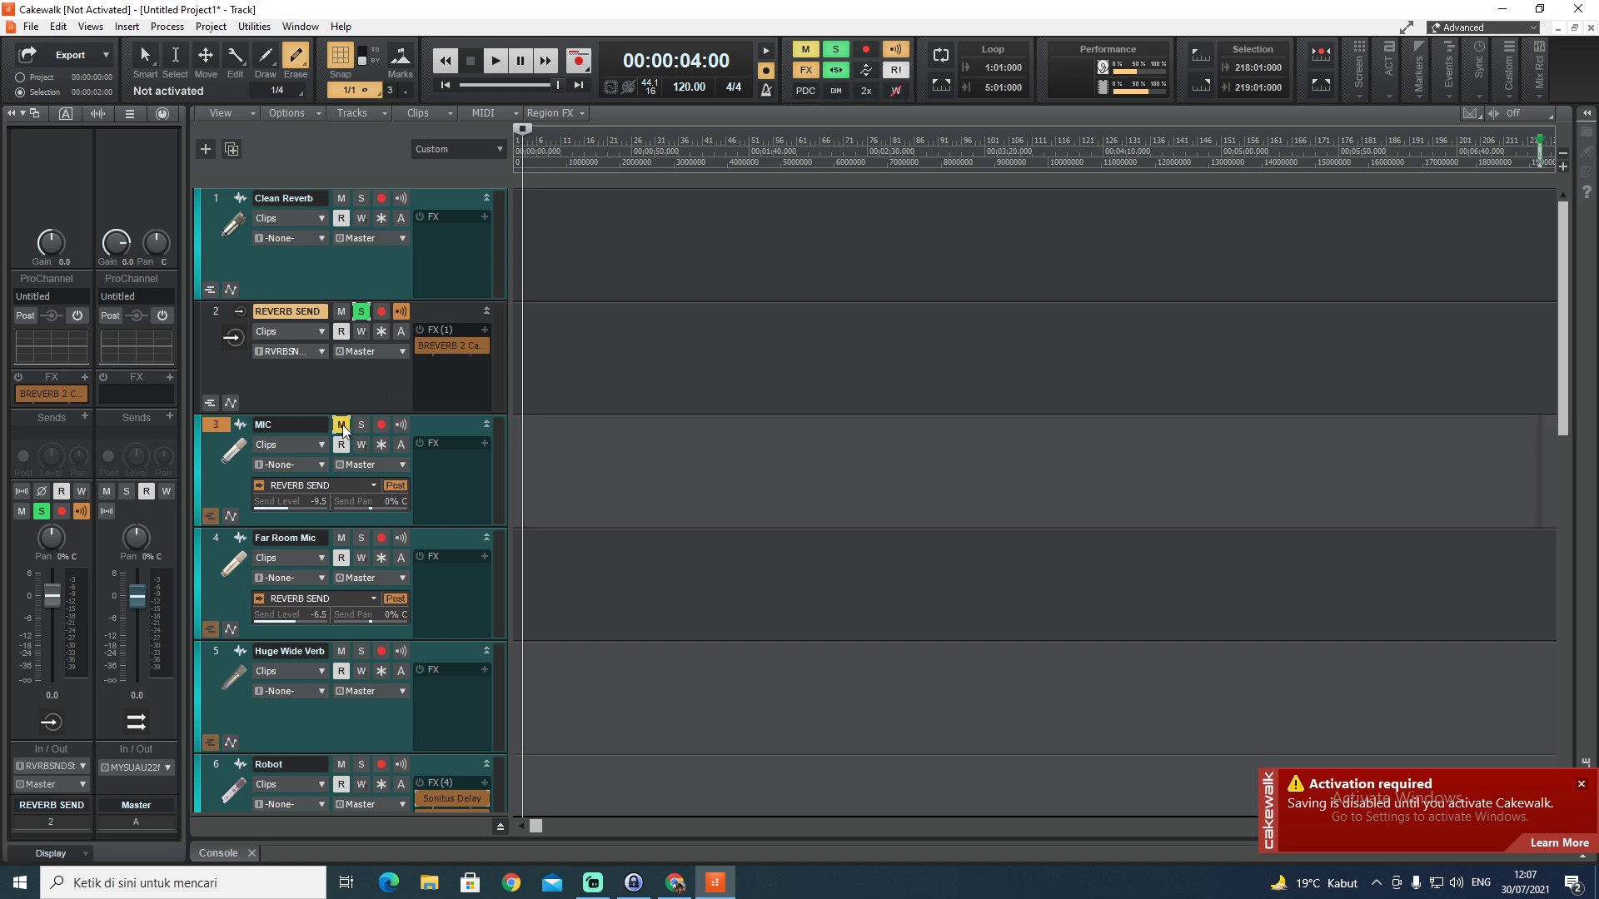
pyautogui.click(341, 426)
pyautogui.click(343, 426)
pyautogui.click(343, 427)
# Solo the MIC track and the REVERB SEND track in turn, and switch off exclusive solo mode
pyautogui.click(360, 427)
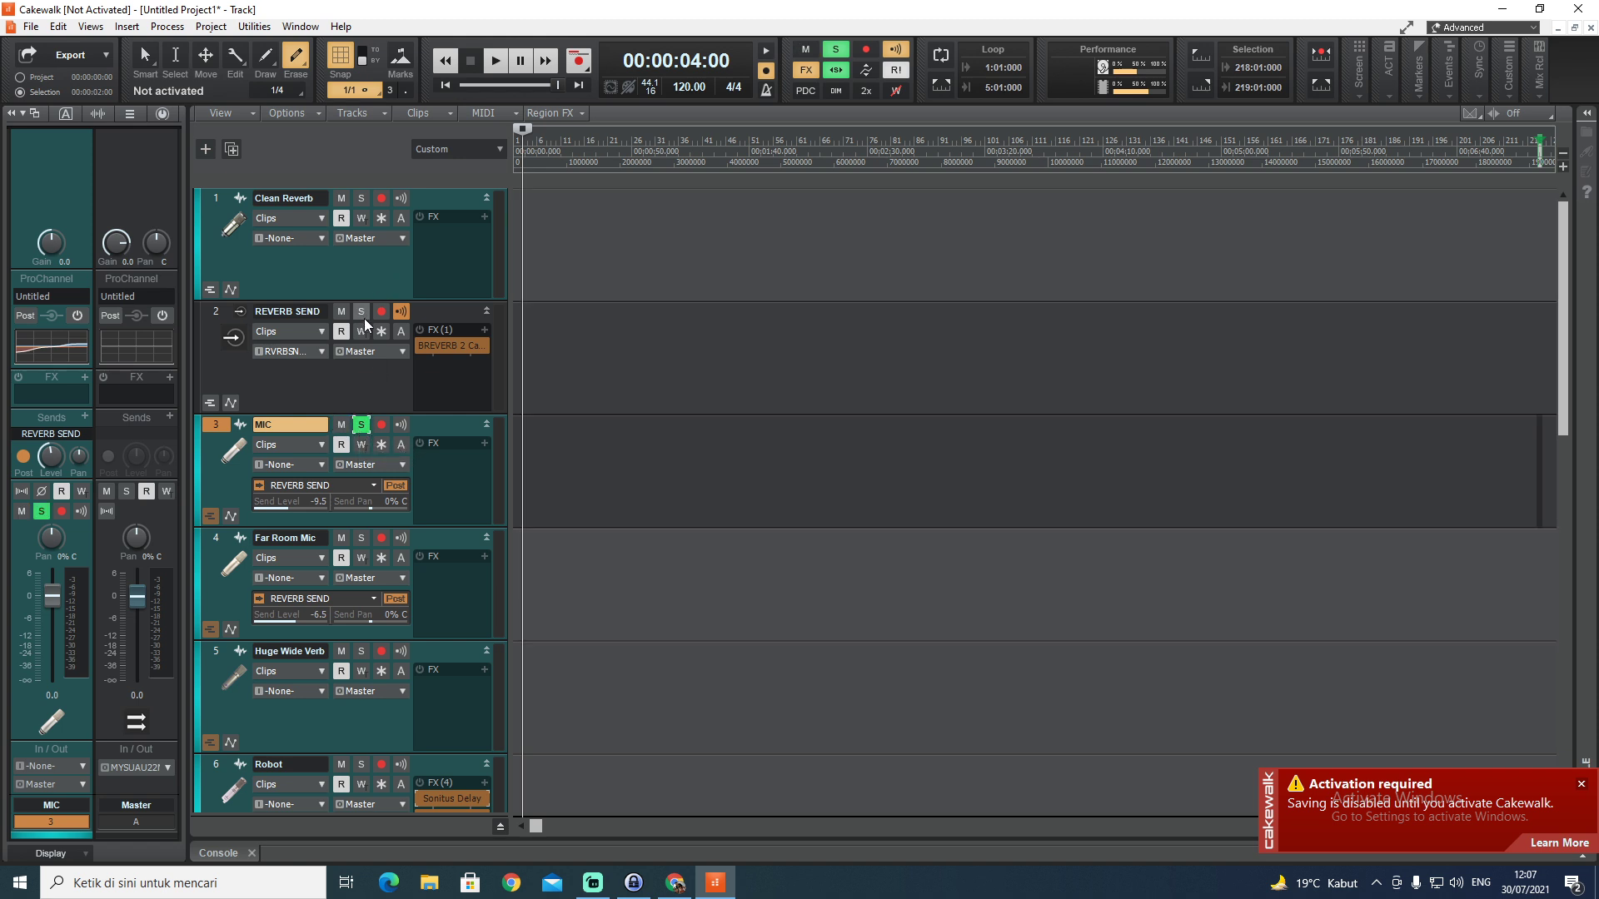
pyautogui.click(360, 425)
pyautogui.click(362, 312)
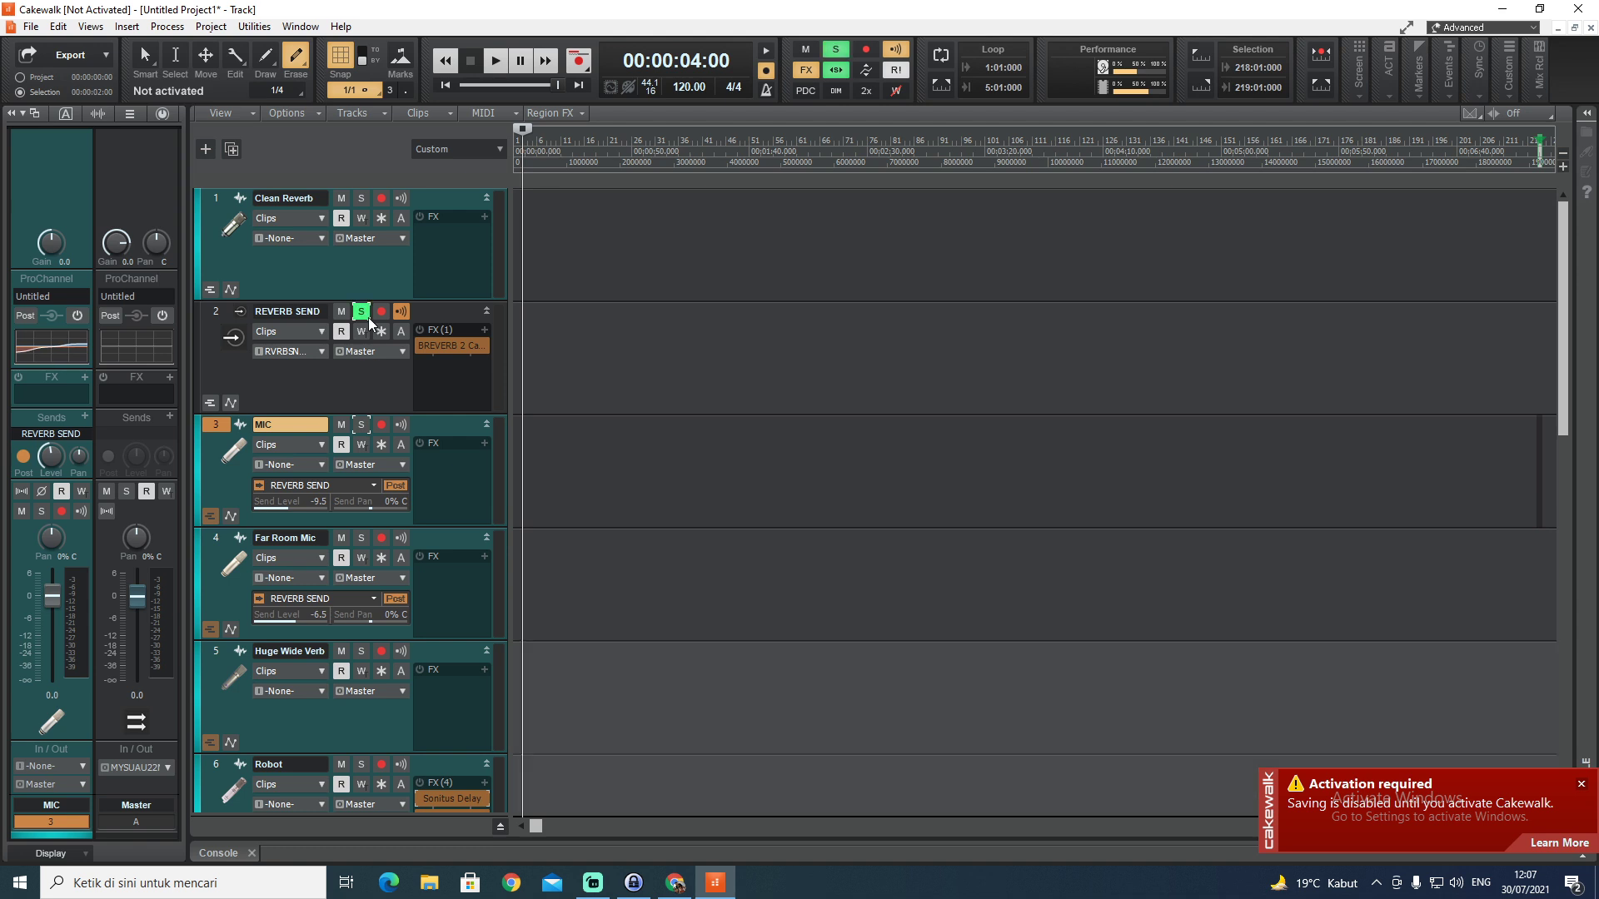
pyautogui.click(838, 71)
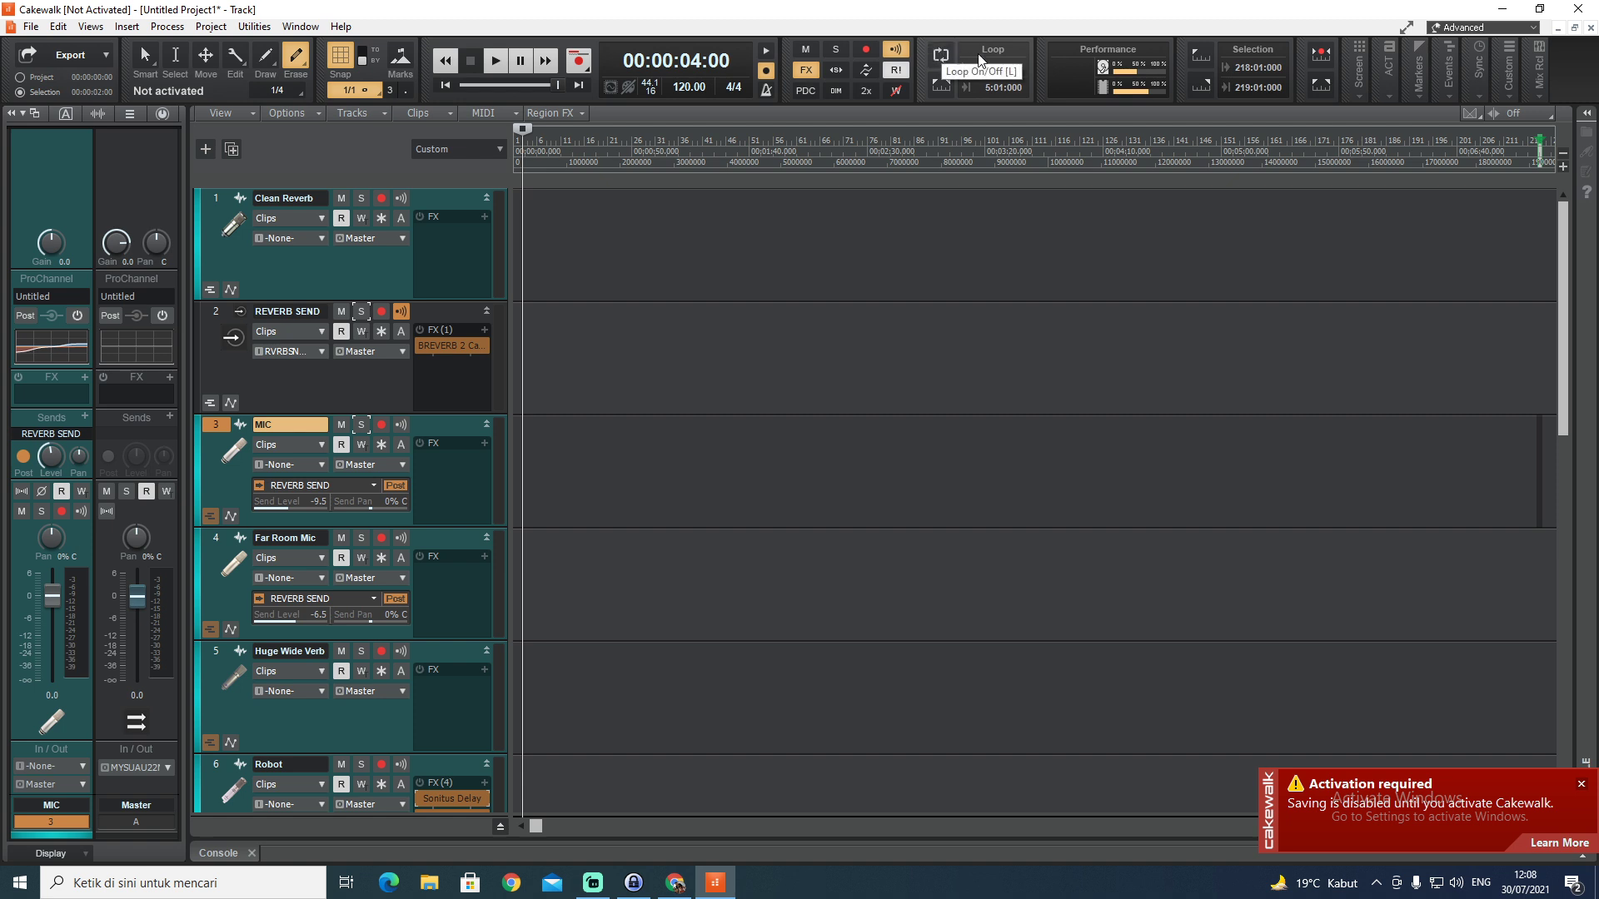
# Turn on looping, extend the loop region to end at 28:01:000, and dismiss the activation notice
pyautogui.click(941, 56)
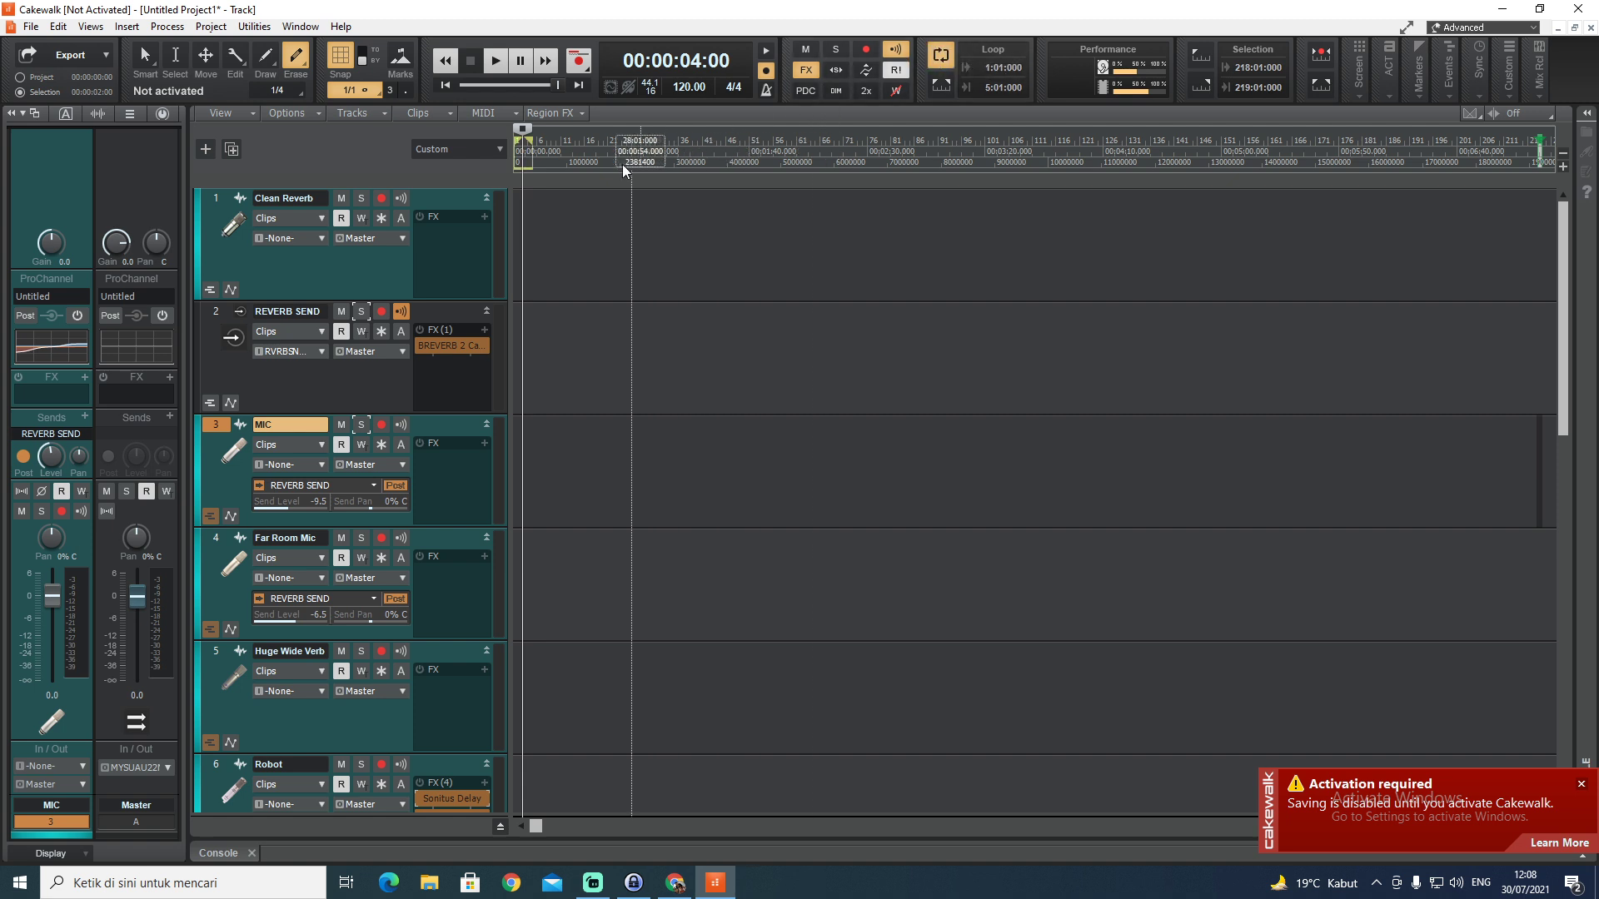
pyautogui.moveTo(526, 135)
pyautogui.mouseDown()
pyautogui.moveTo(677, 137)
pyautogui.moveTo(637, 138)
pyautogui.mouseUp()
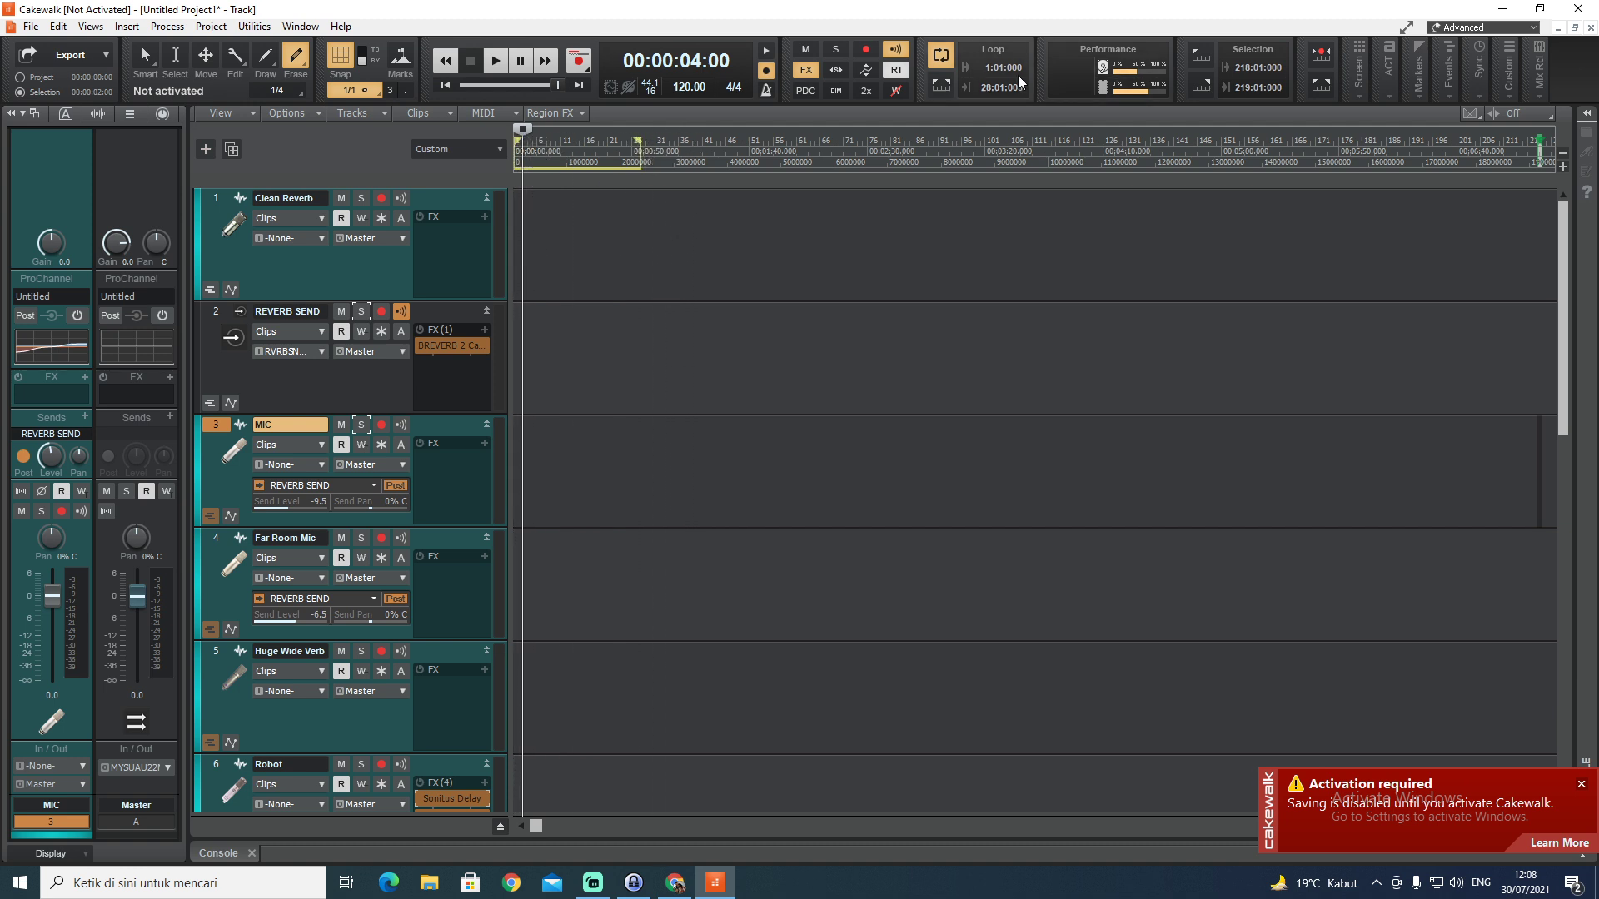
pyautogui.click(1581, 782)
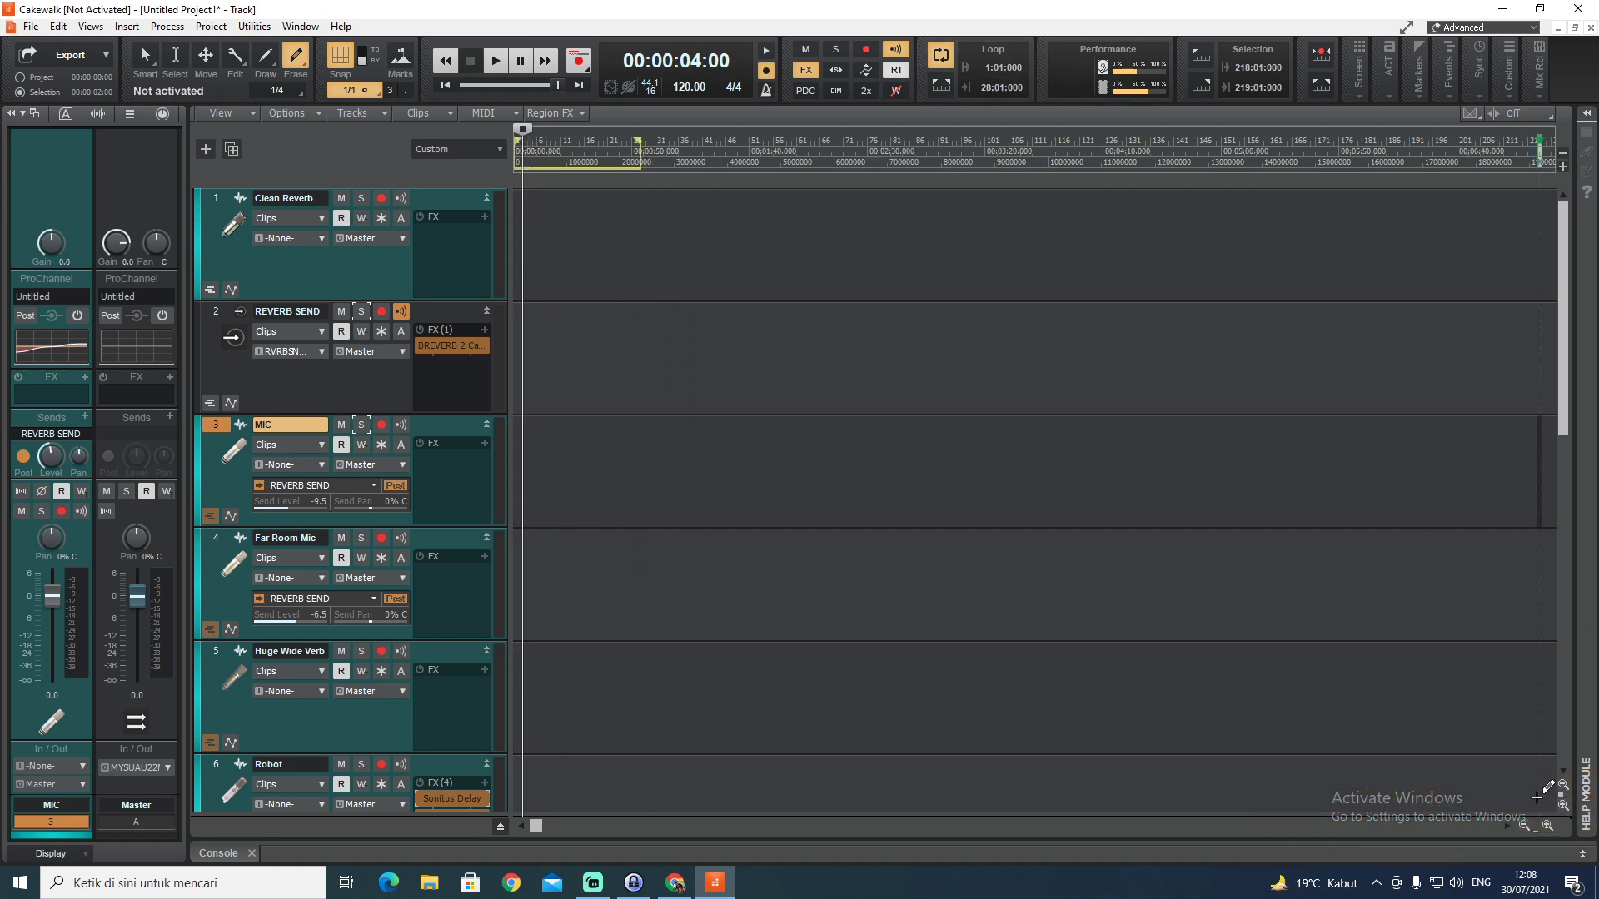
# Set the loop region to start at measure 2 and end at measure 9
pyautogui.click(1547, 825)
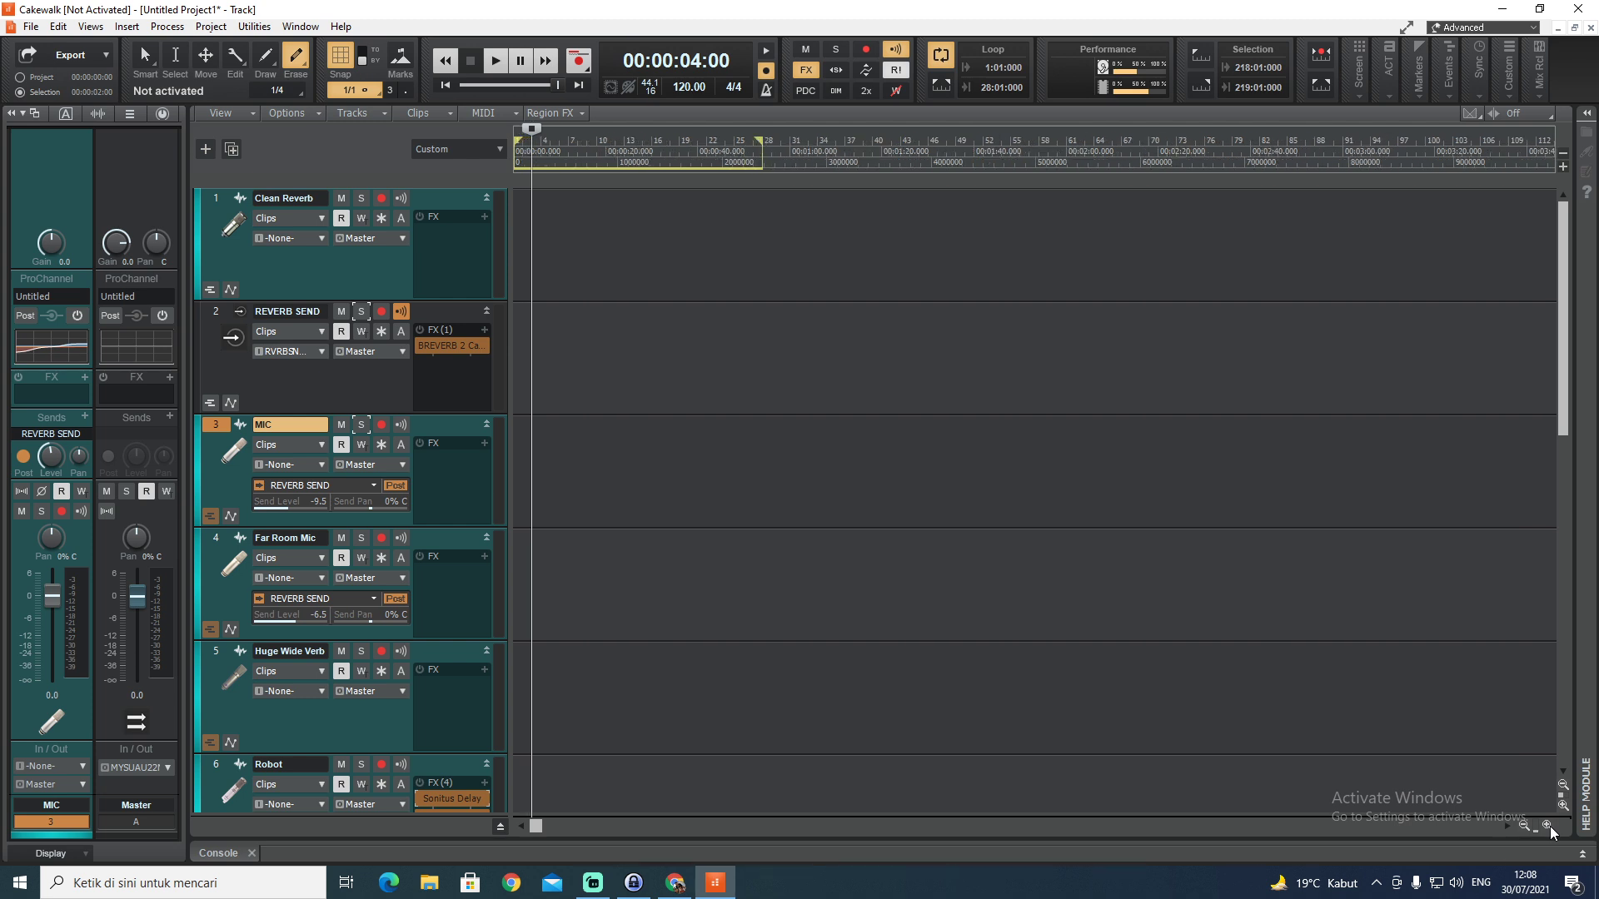
pyautogui.click(1547, 825)
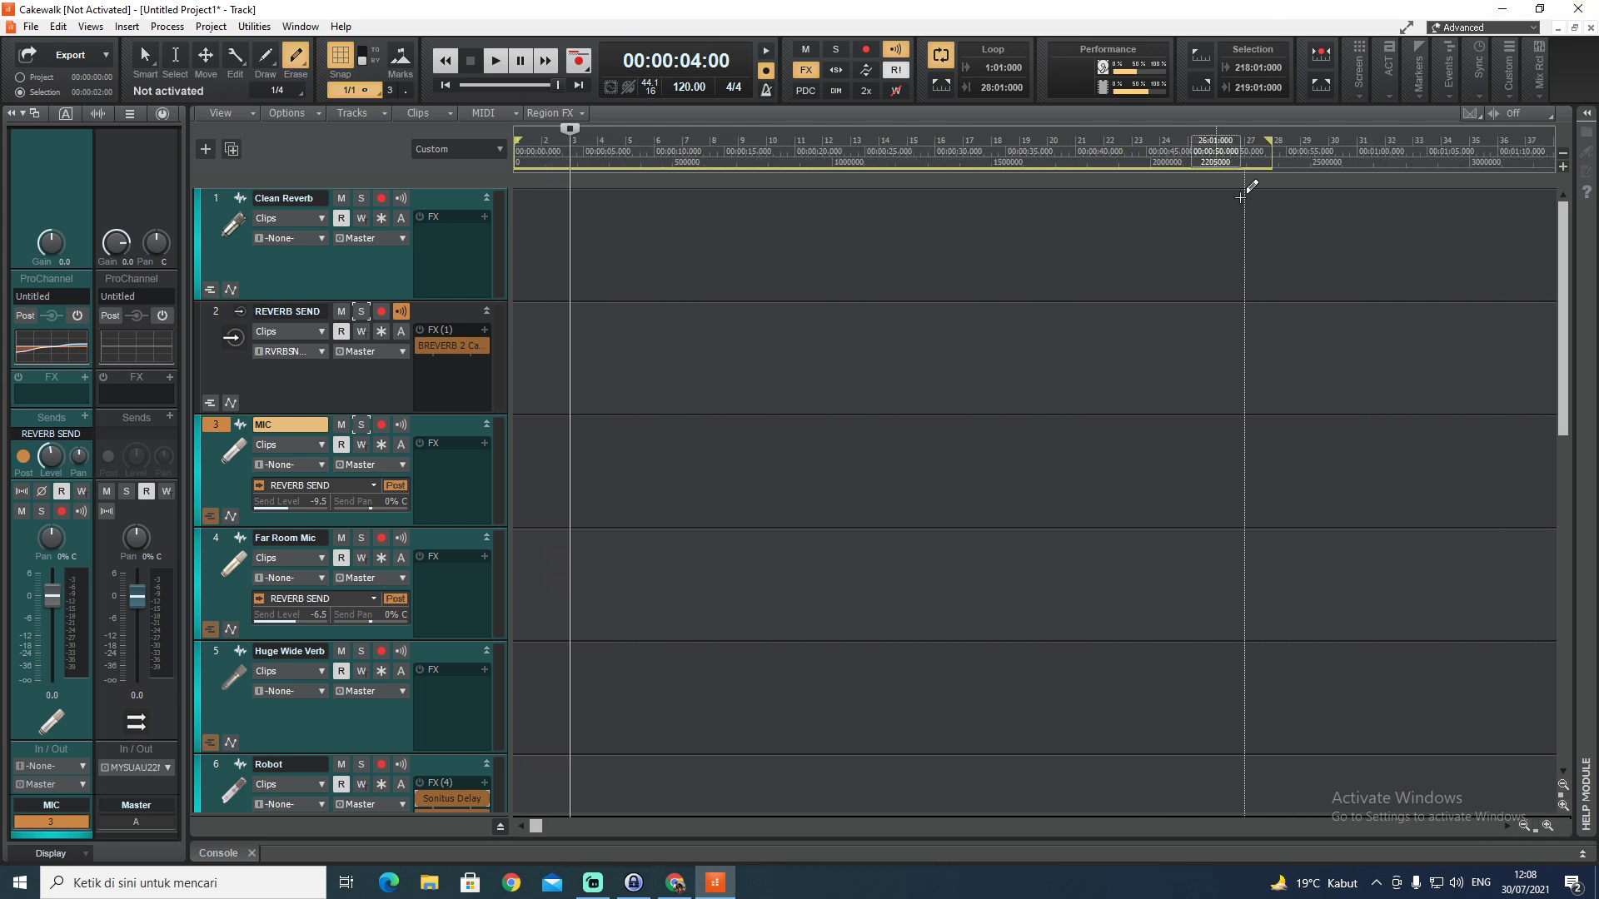
pyautogui.doubleClick(999, 67)
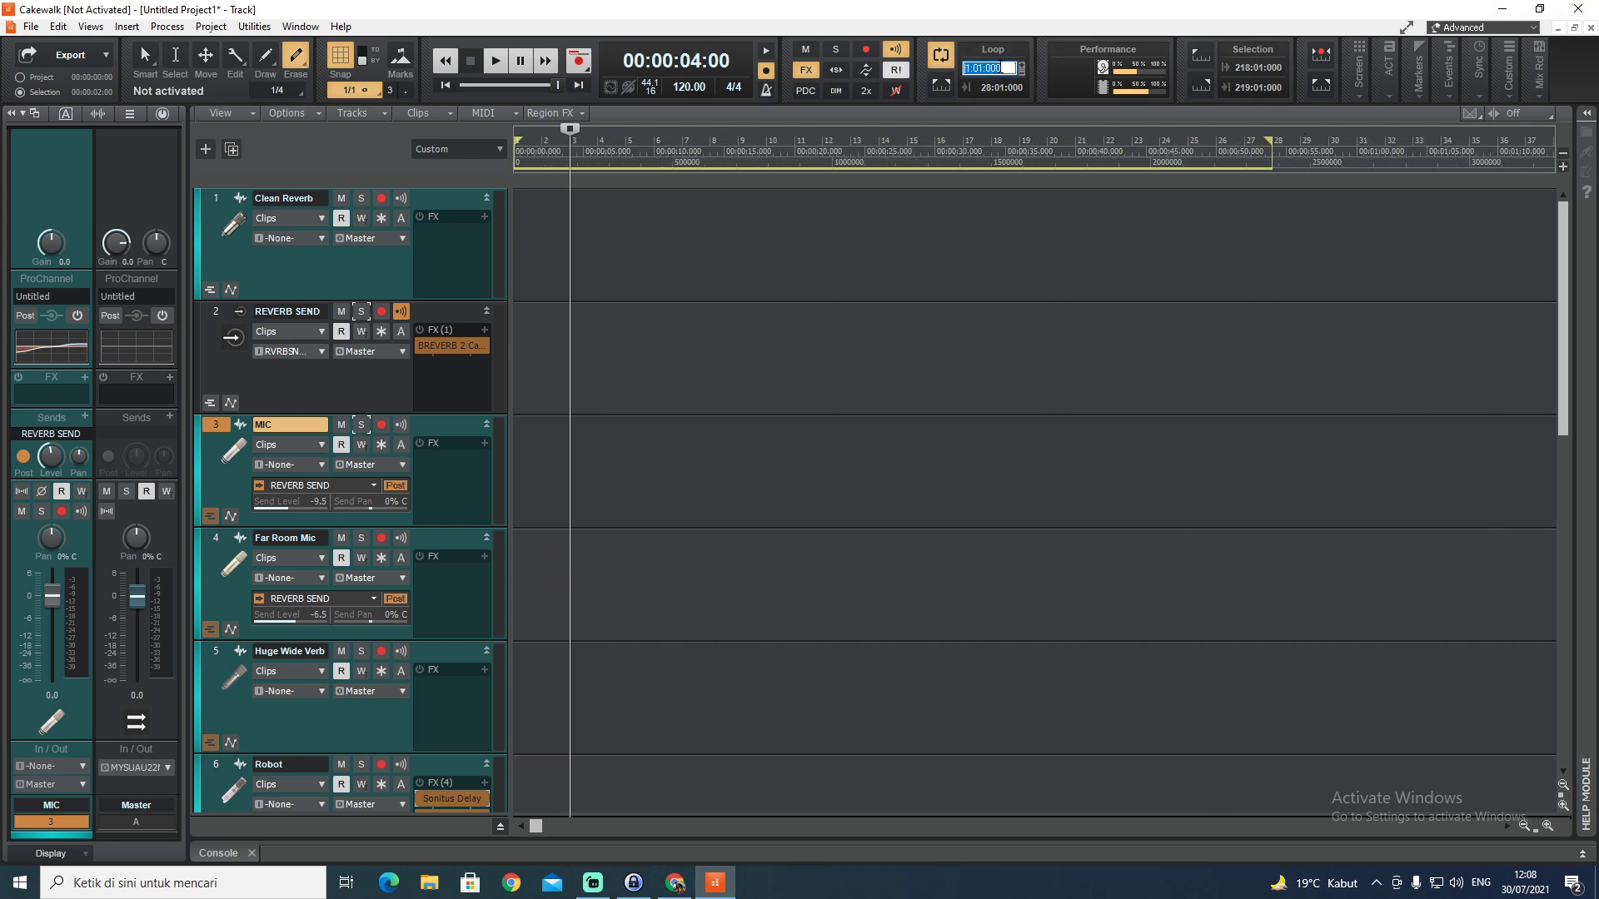
pyautogui.write('2')
pyautogui.press('Return')
pyautogui.doubleClick(998, 88)
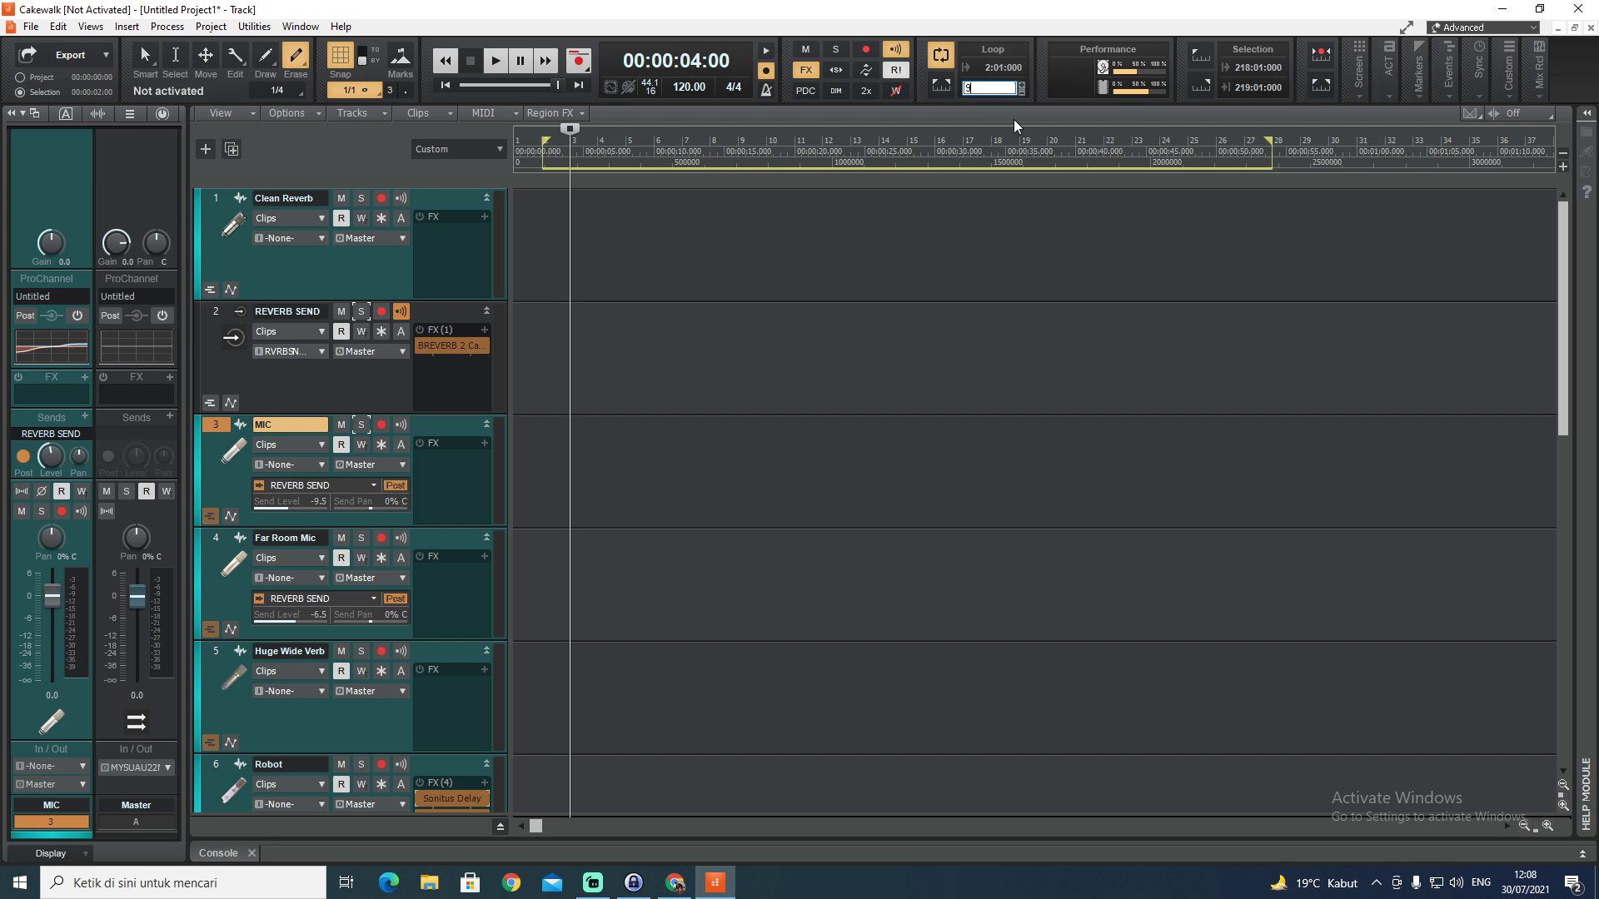
pyautogui.press('Return')
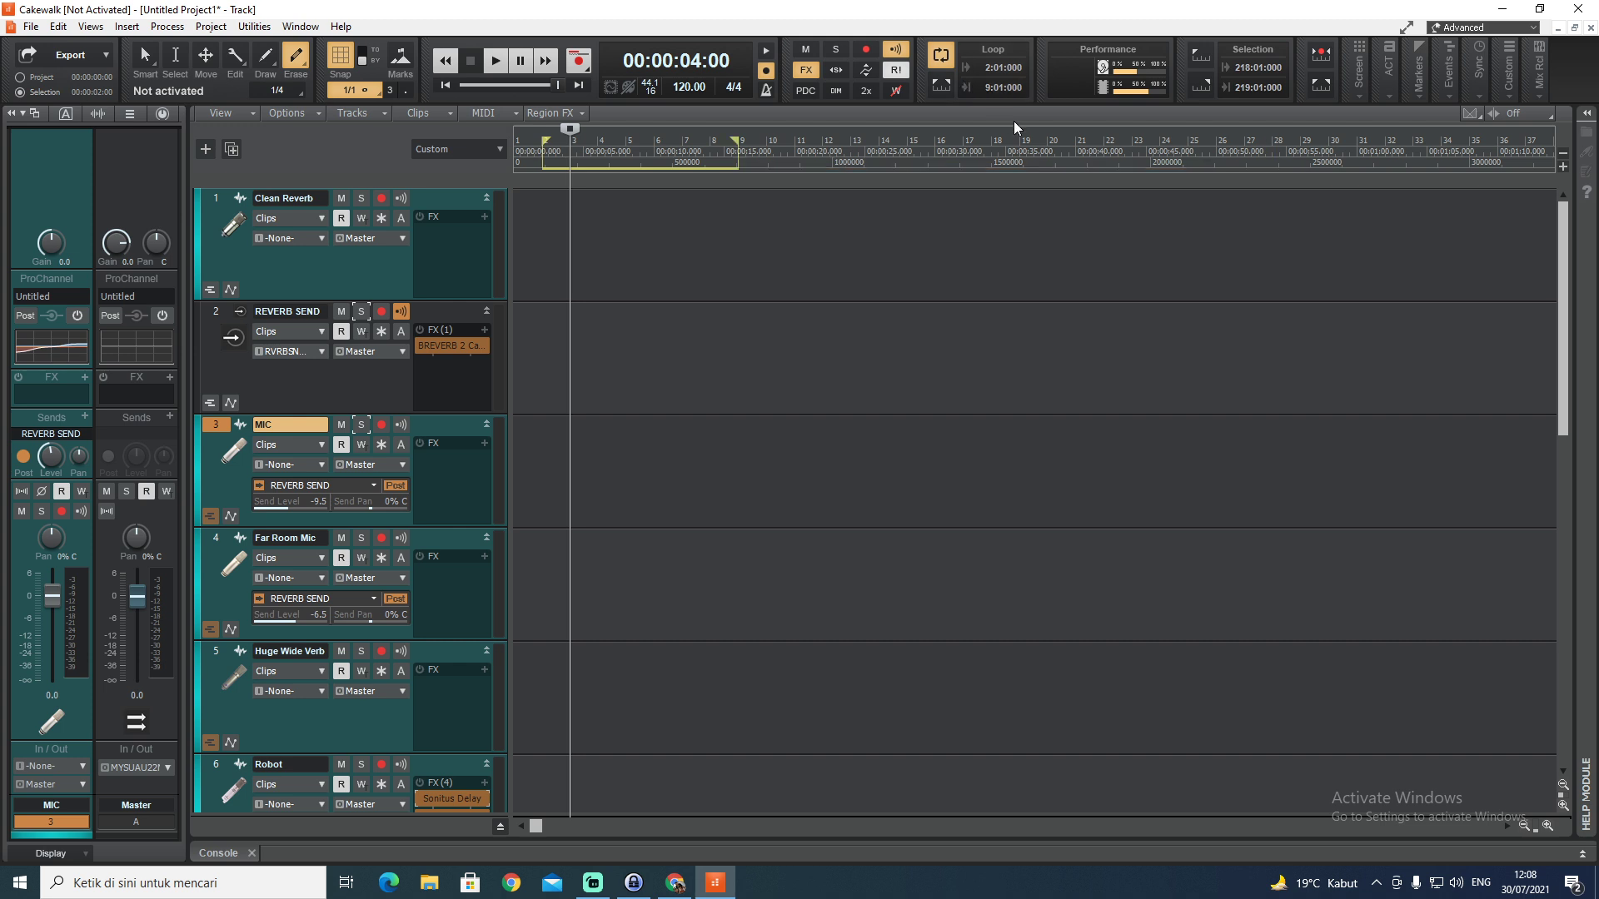
# With the Select tool, select the Clean Reverb track from 11:01:000 to 16:01:000 and set the loop points to that selection
pyautogui.click(942, 87)
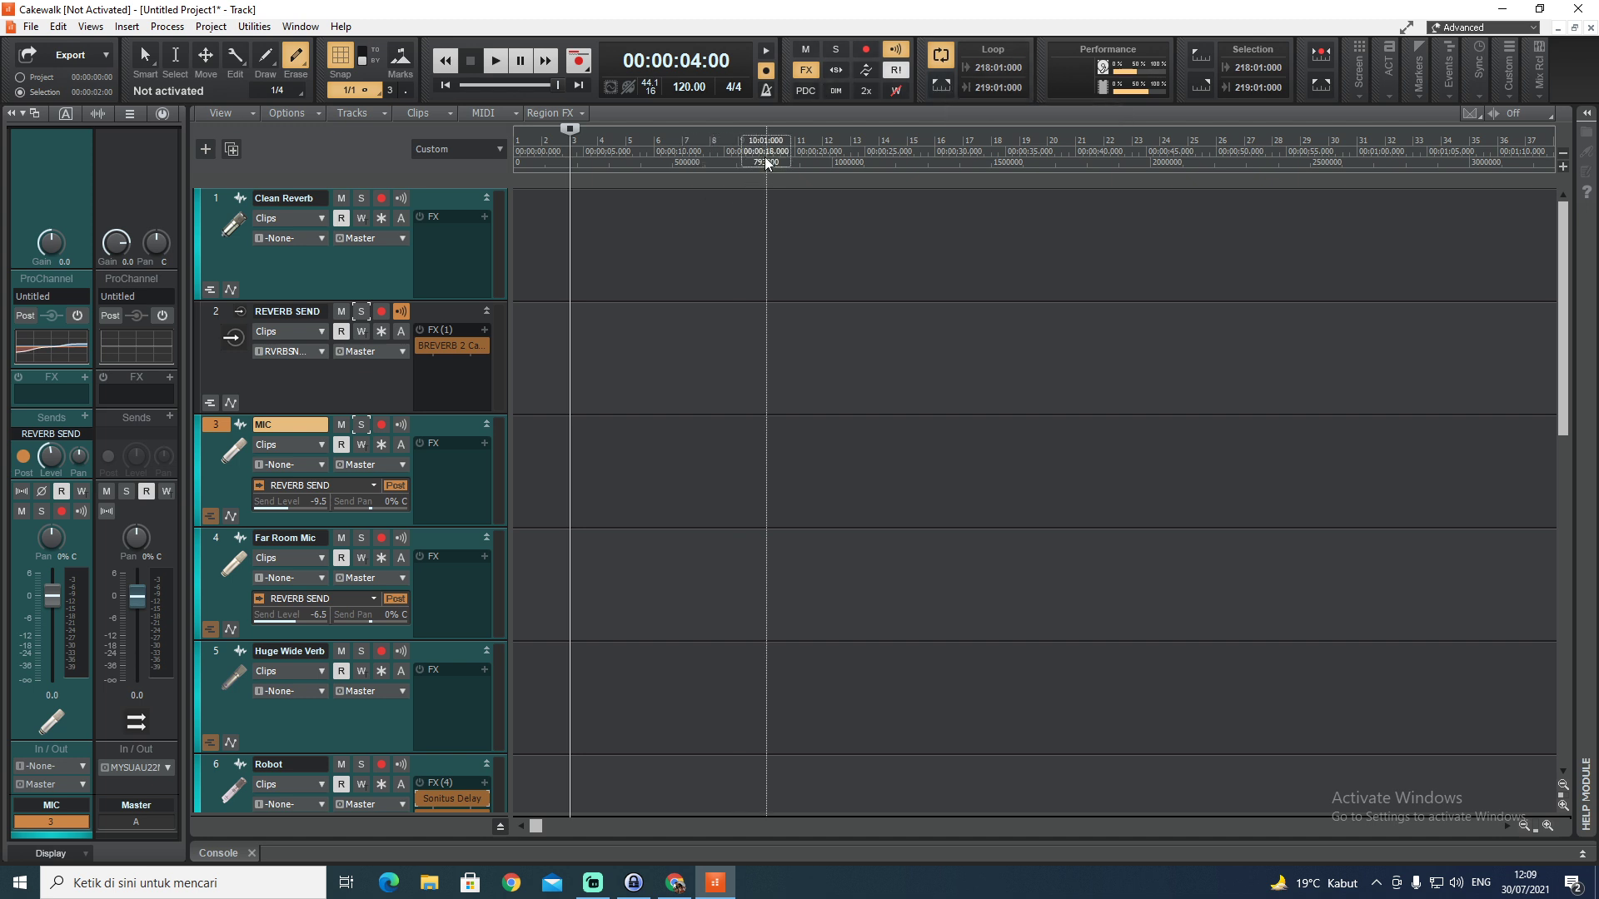
pyautogui.click(774, 233)
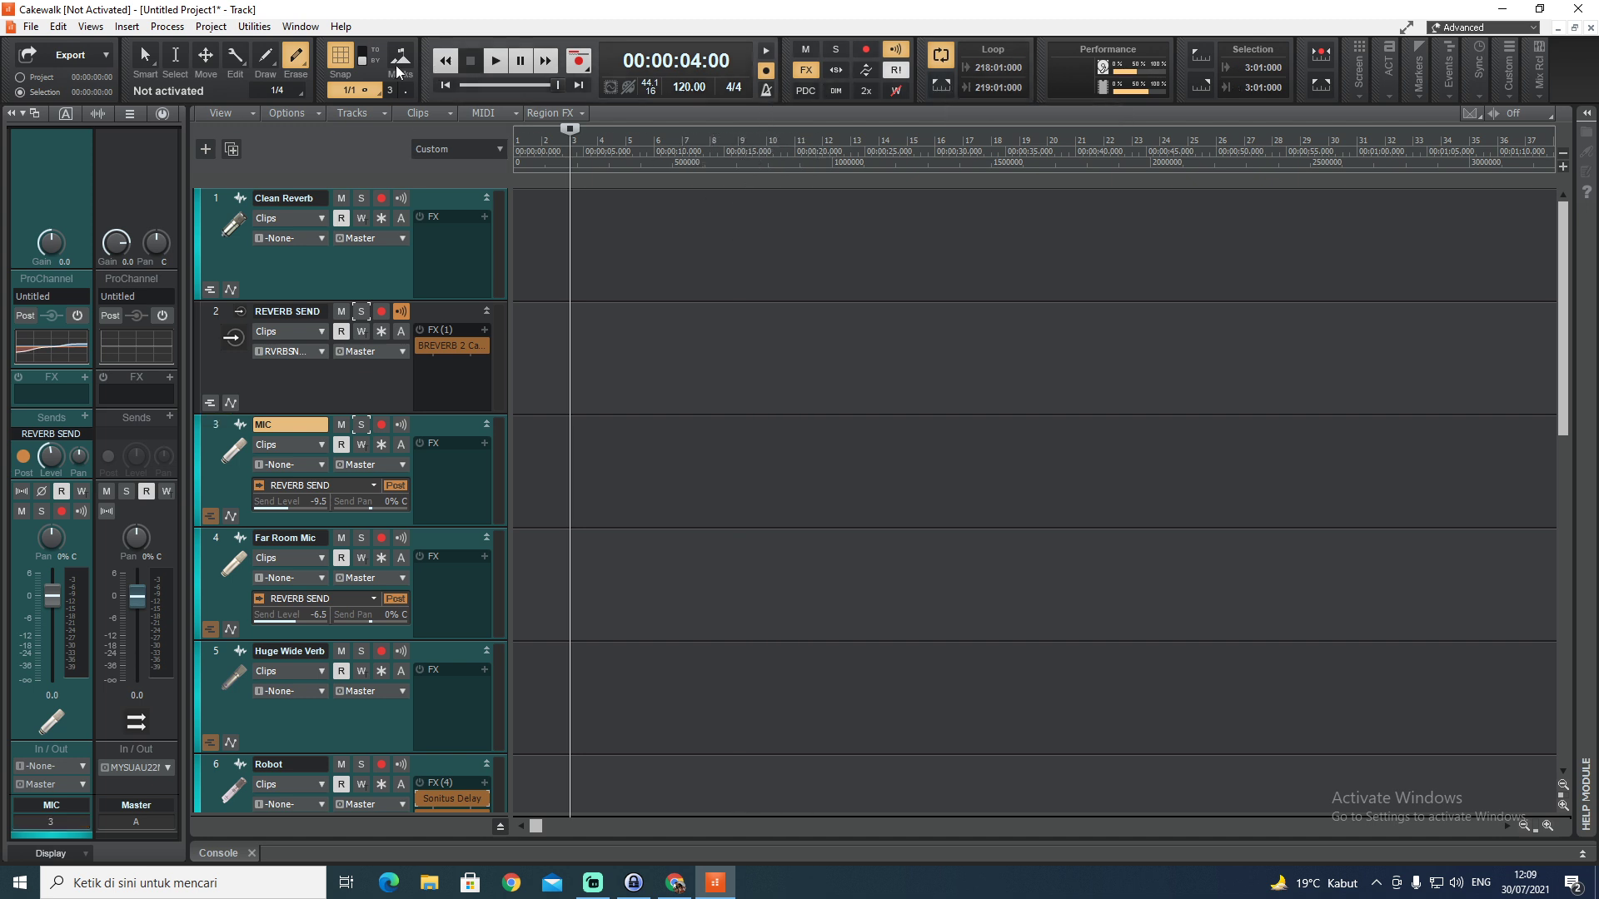
pyautogui.click(175, 55)
pyautogui.moveTo(815, 242); pyautogui.dragTo(934, 245)
pyautogui.click(941, 84)
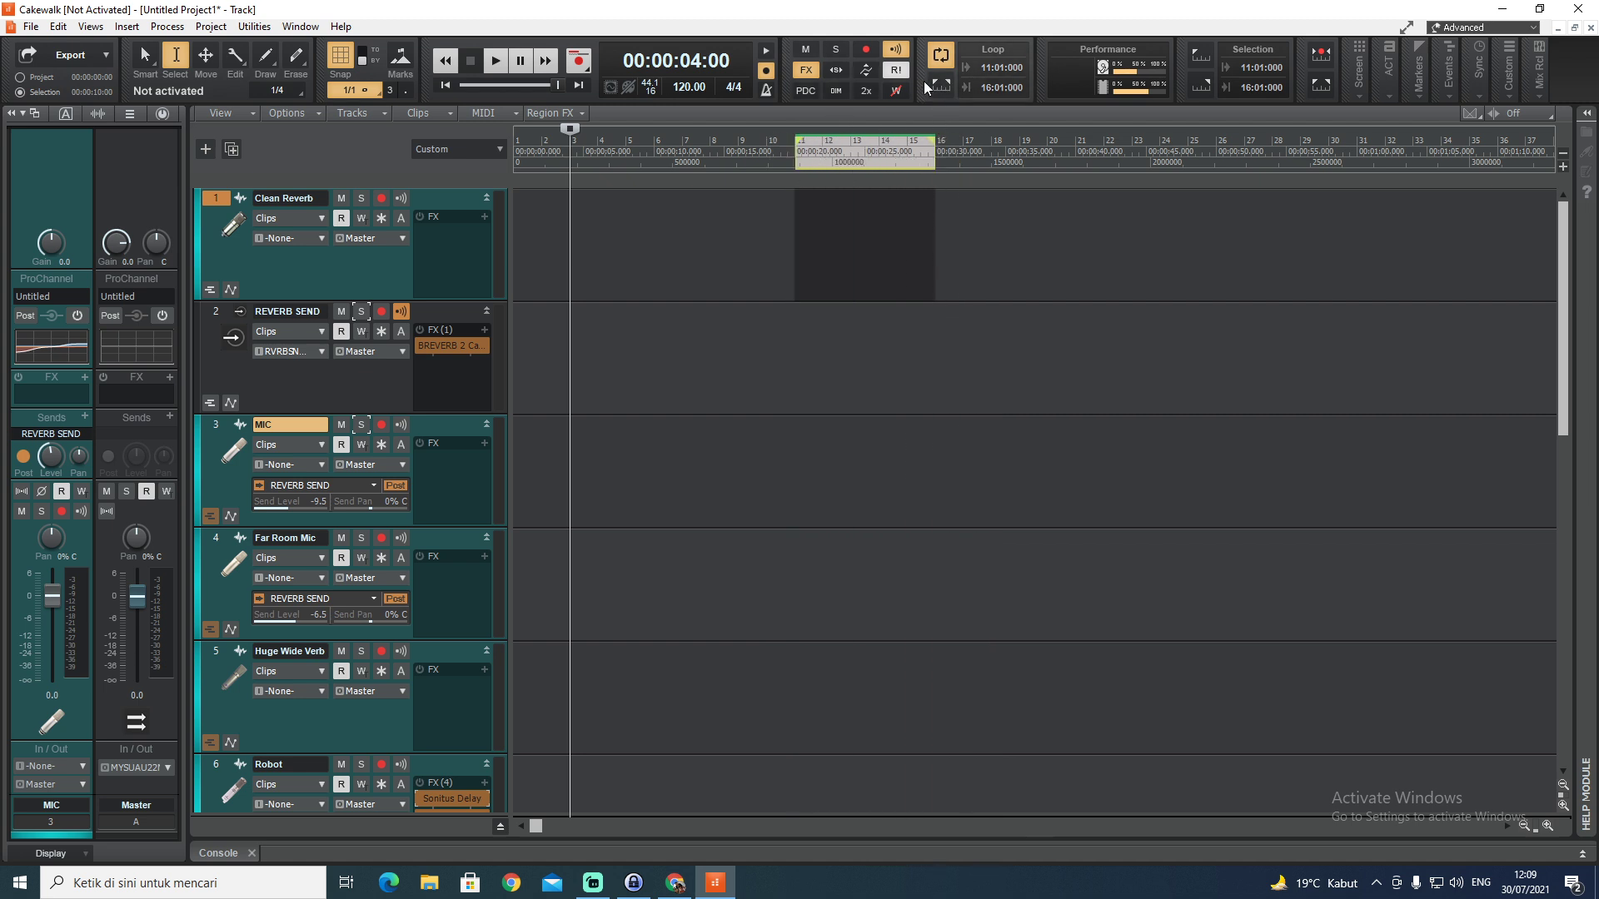
# Change the loop start to measure 2 and the loop end to measure 9
pyautogui.doubleClick(991, 68)
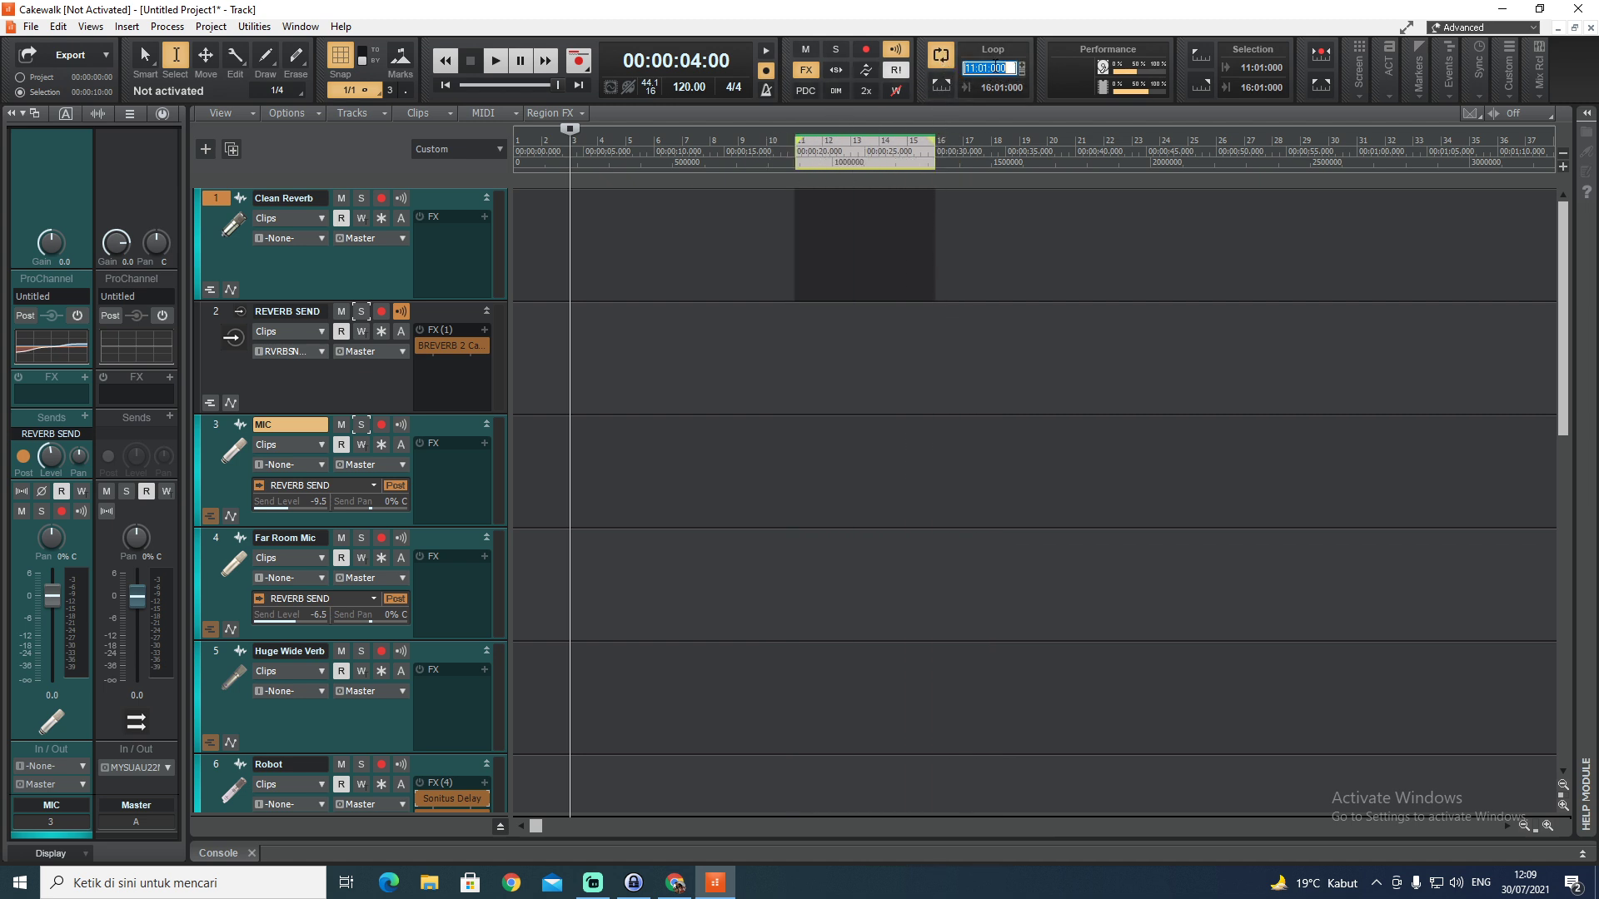
pyautogui.write('2')
pyautogui.press('Return')
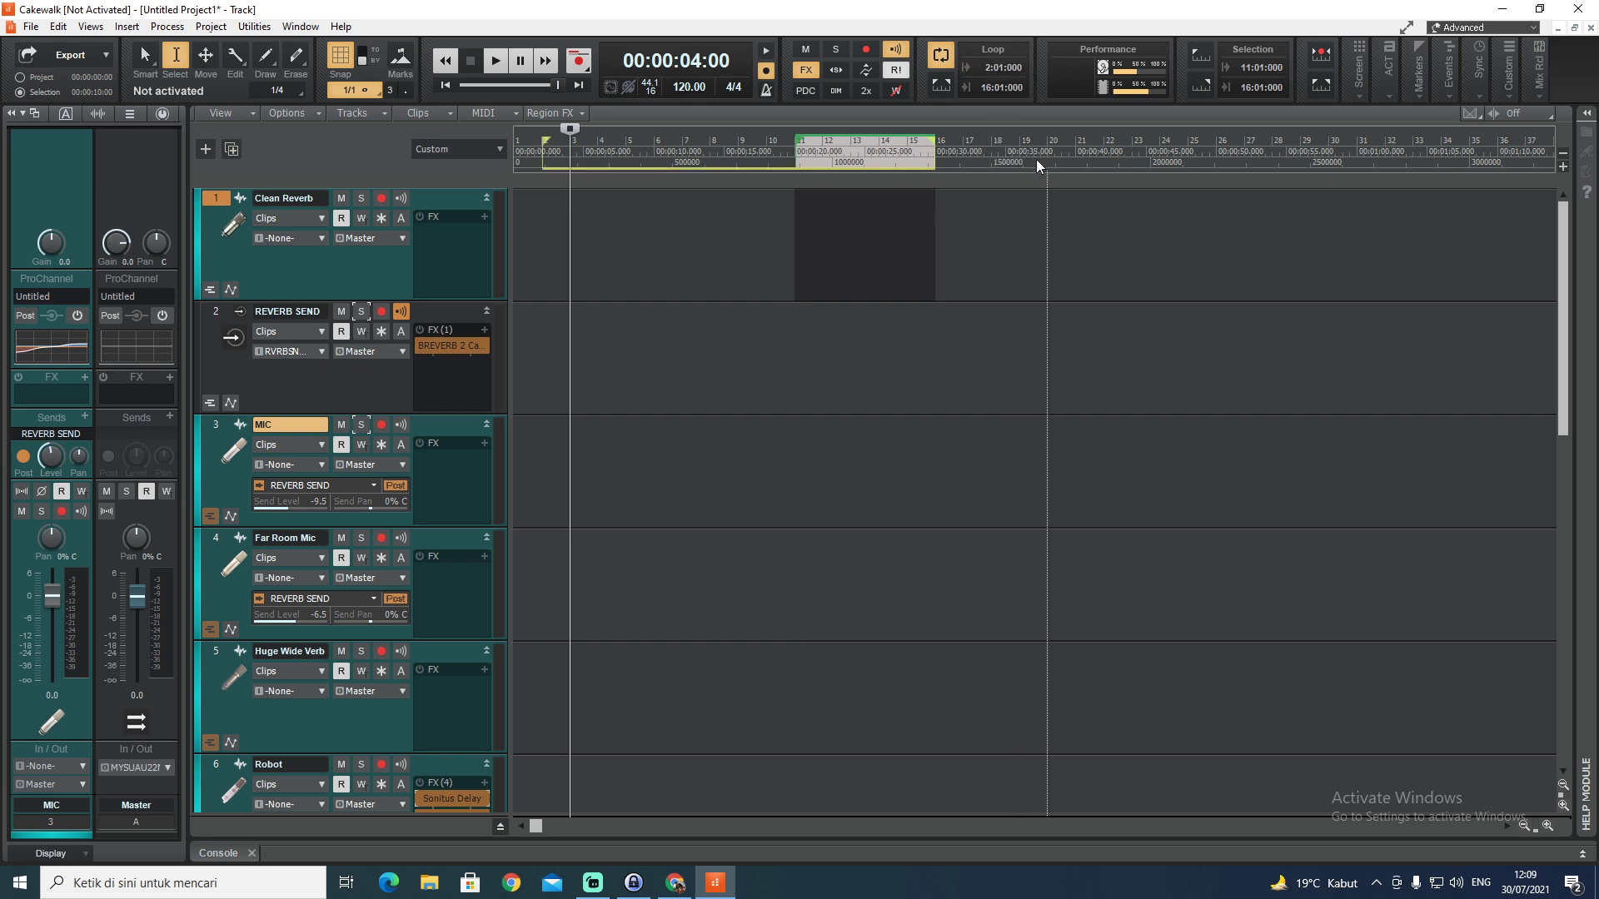
pyautogui.doubleClick(1002, 87)
pyautogui.write('9')
pyautogui.press('Return')
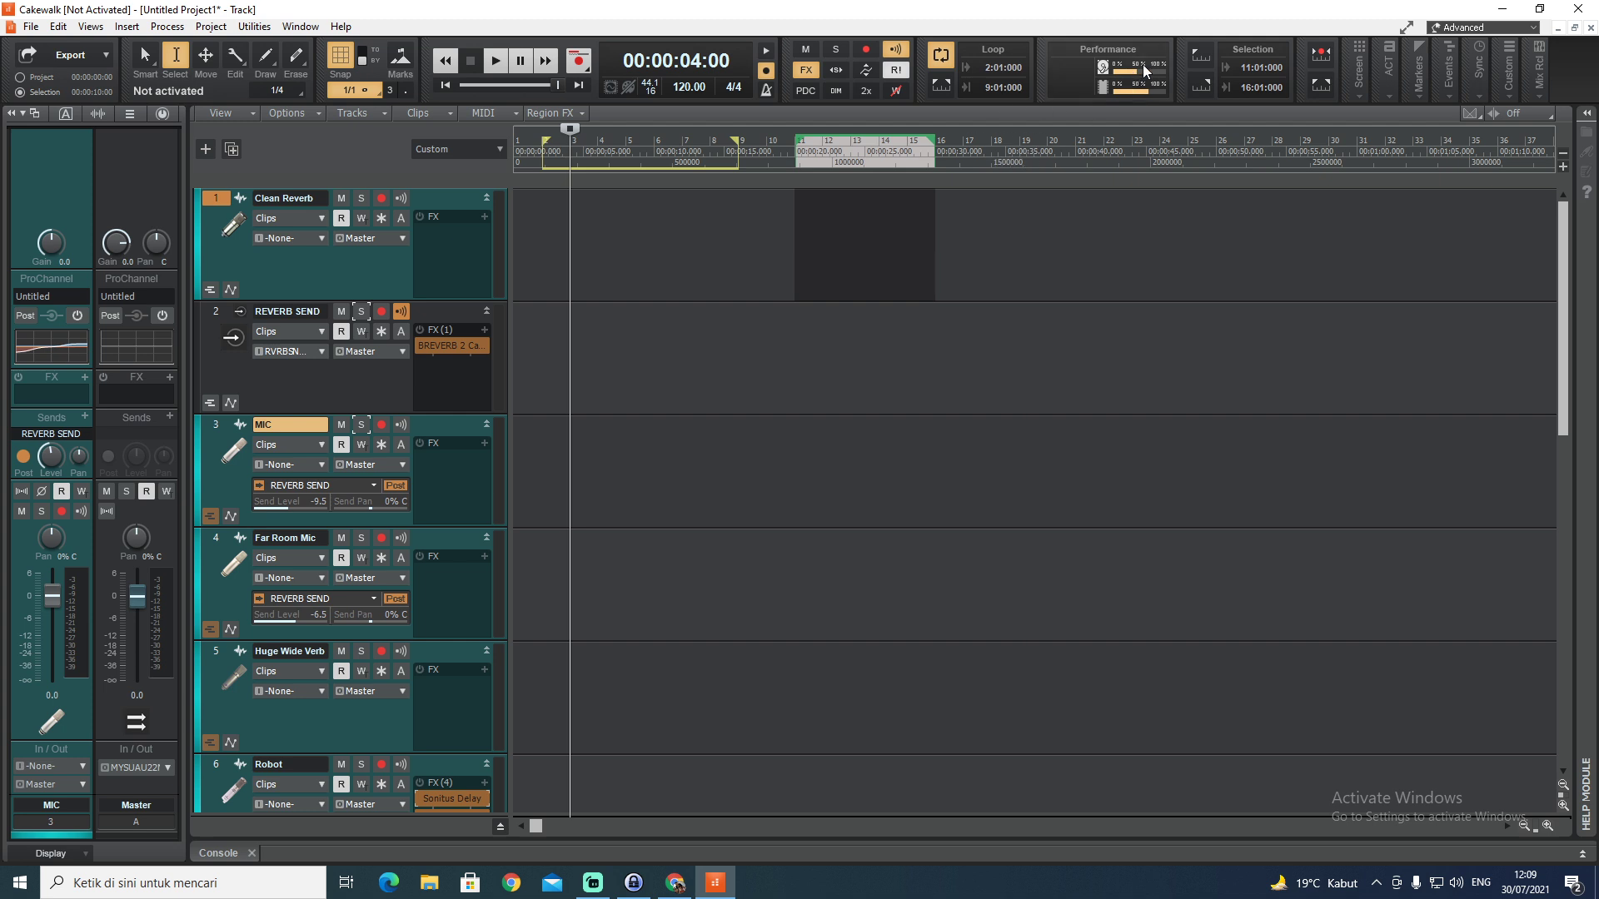
# Set the time selection's start and its end to the playhead position at measure 3
pyautogui.moveTo(1136, 69)
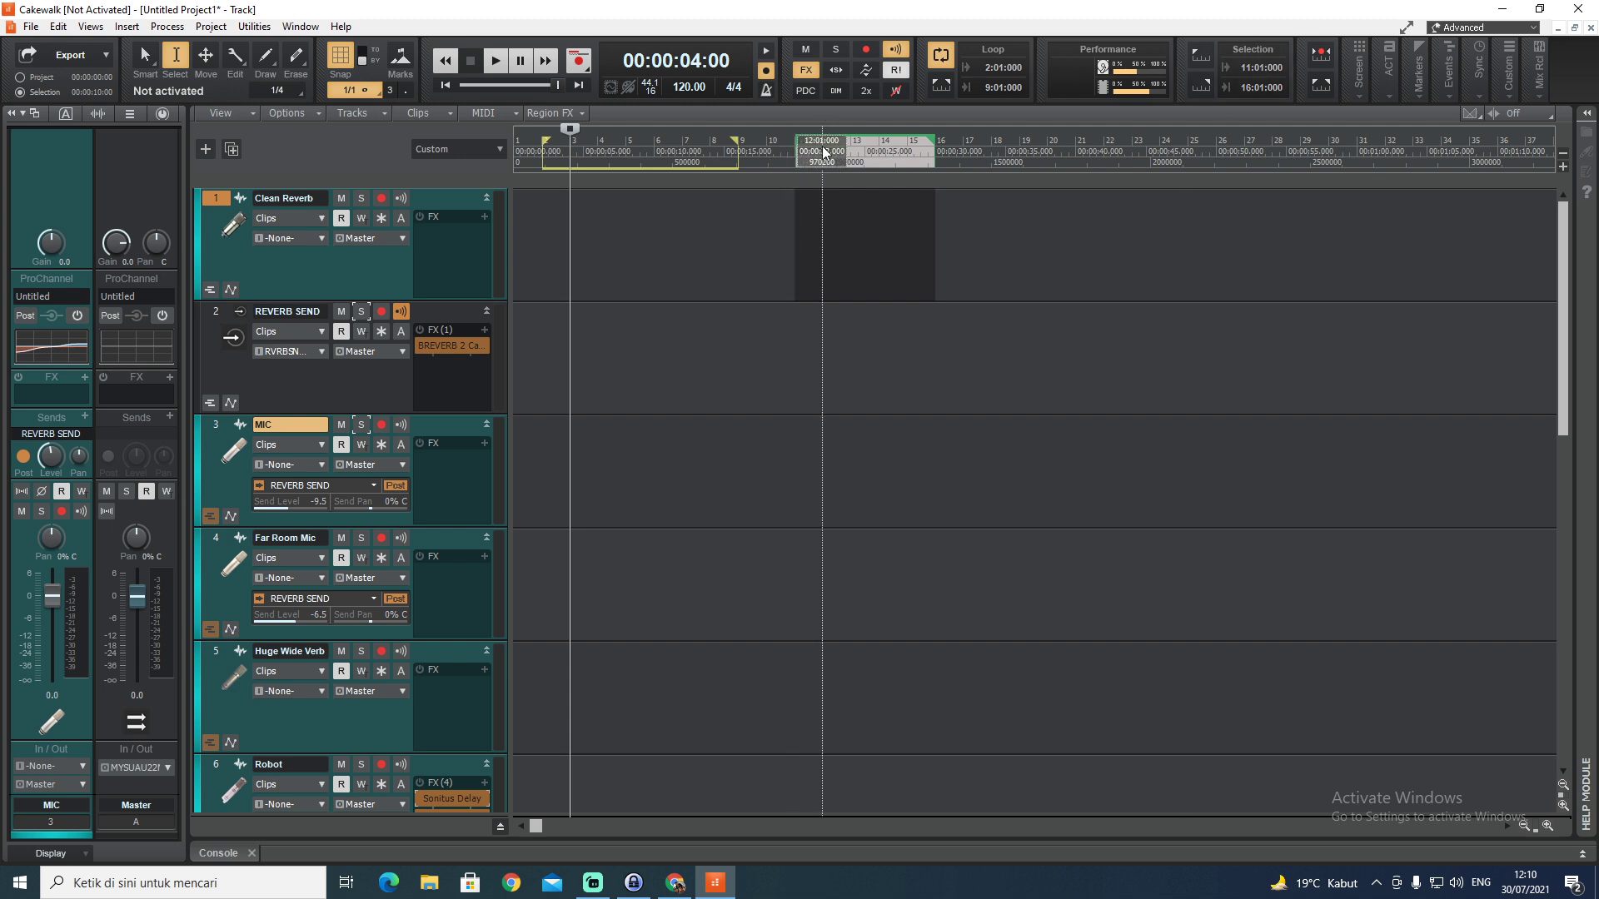
pyautogui.click(1193, 57)
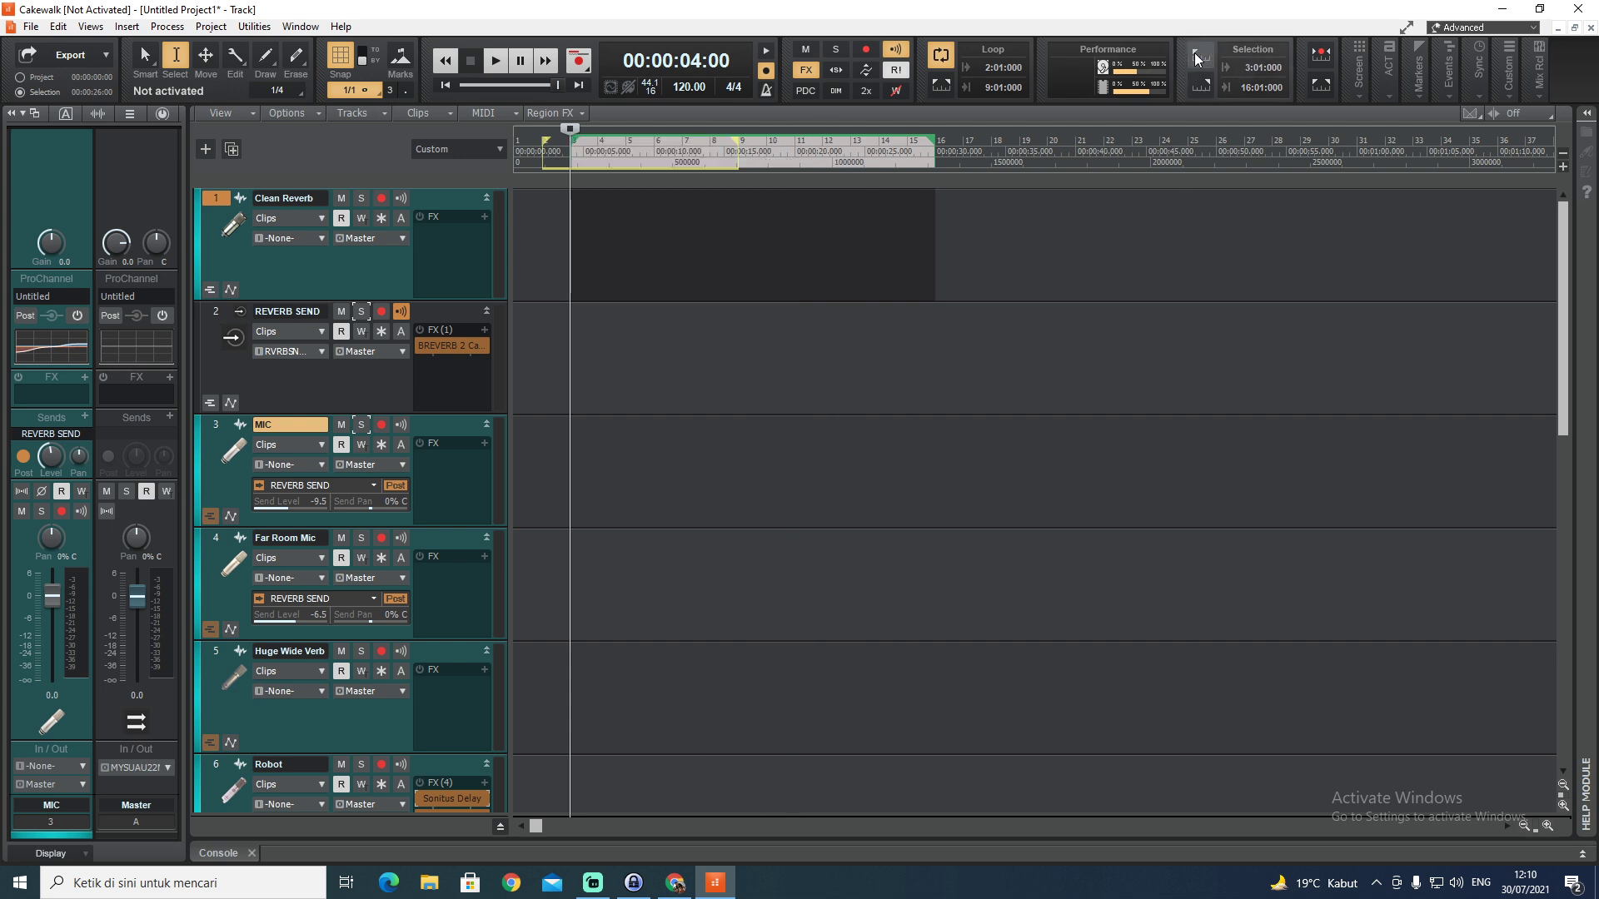
pyautogui.click(1200, 82)
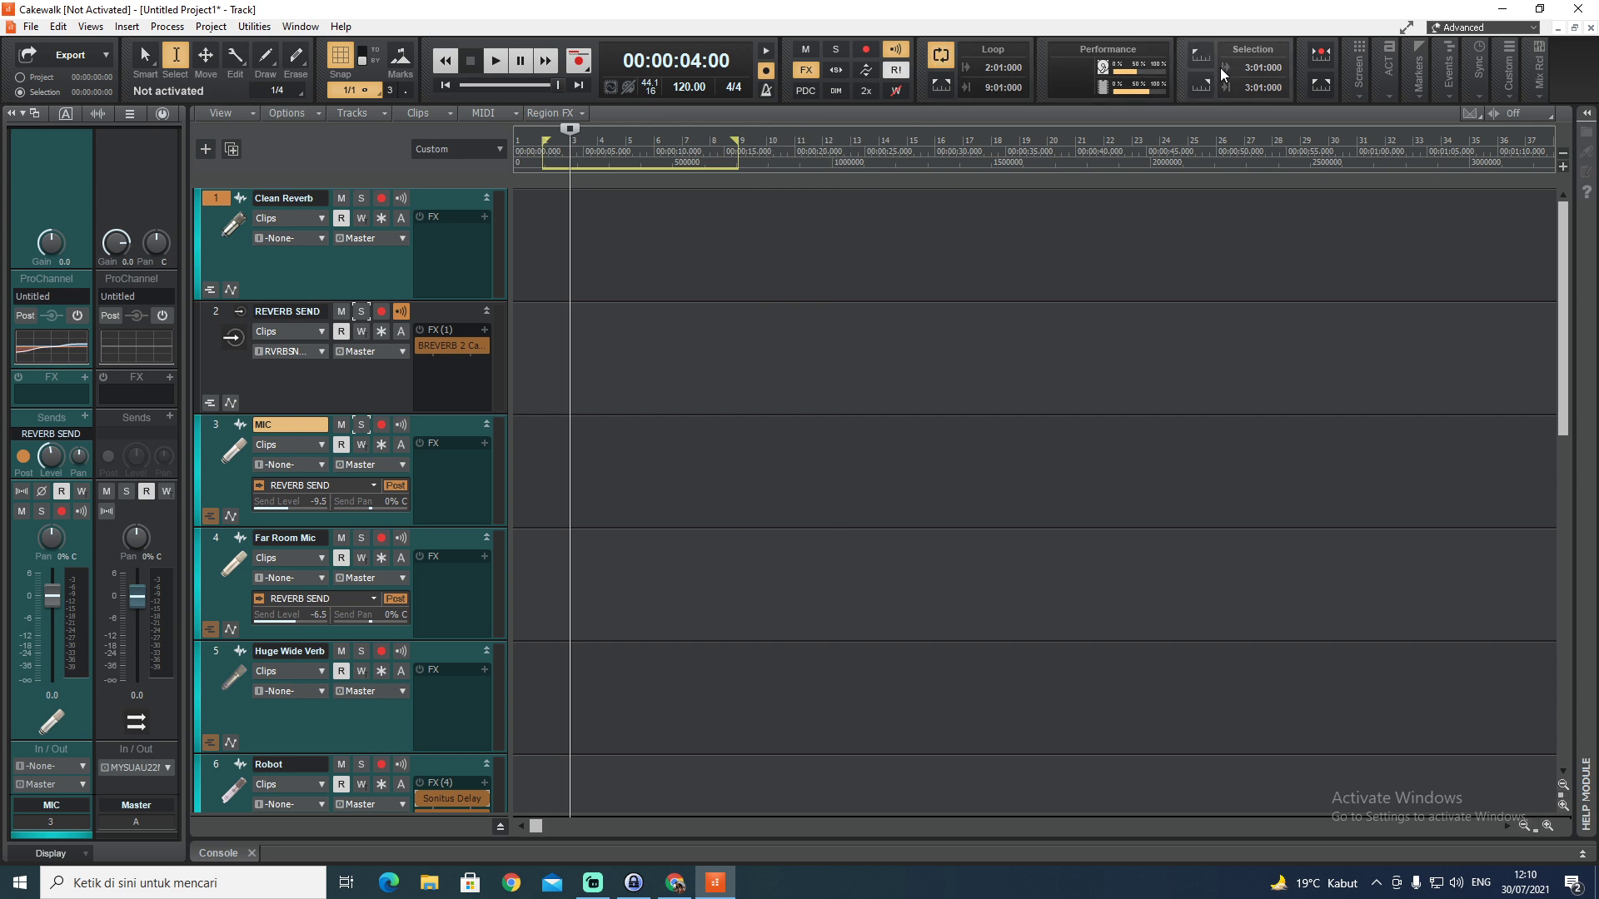
# Select the Clean Reverb track from 7:01:000 to 12:01:000 and move both selection start and end to the playhead
pyautogui.moveTo(675, 222); pyautogui.dragTo(823, 224)
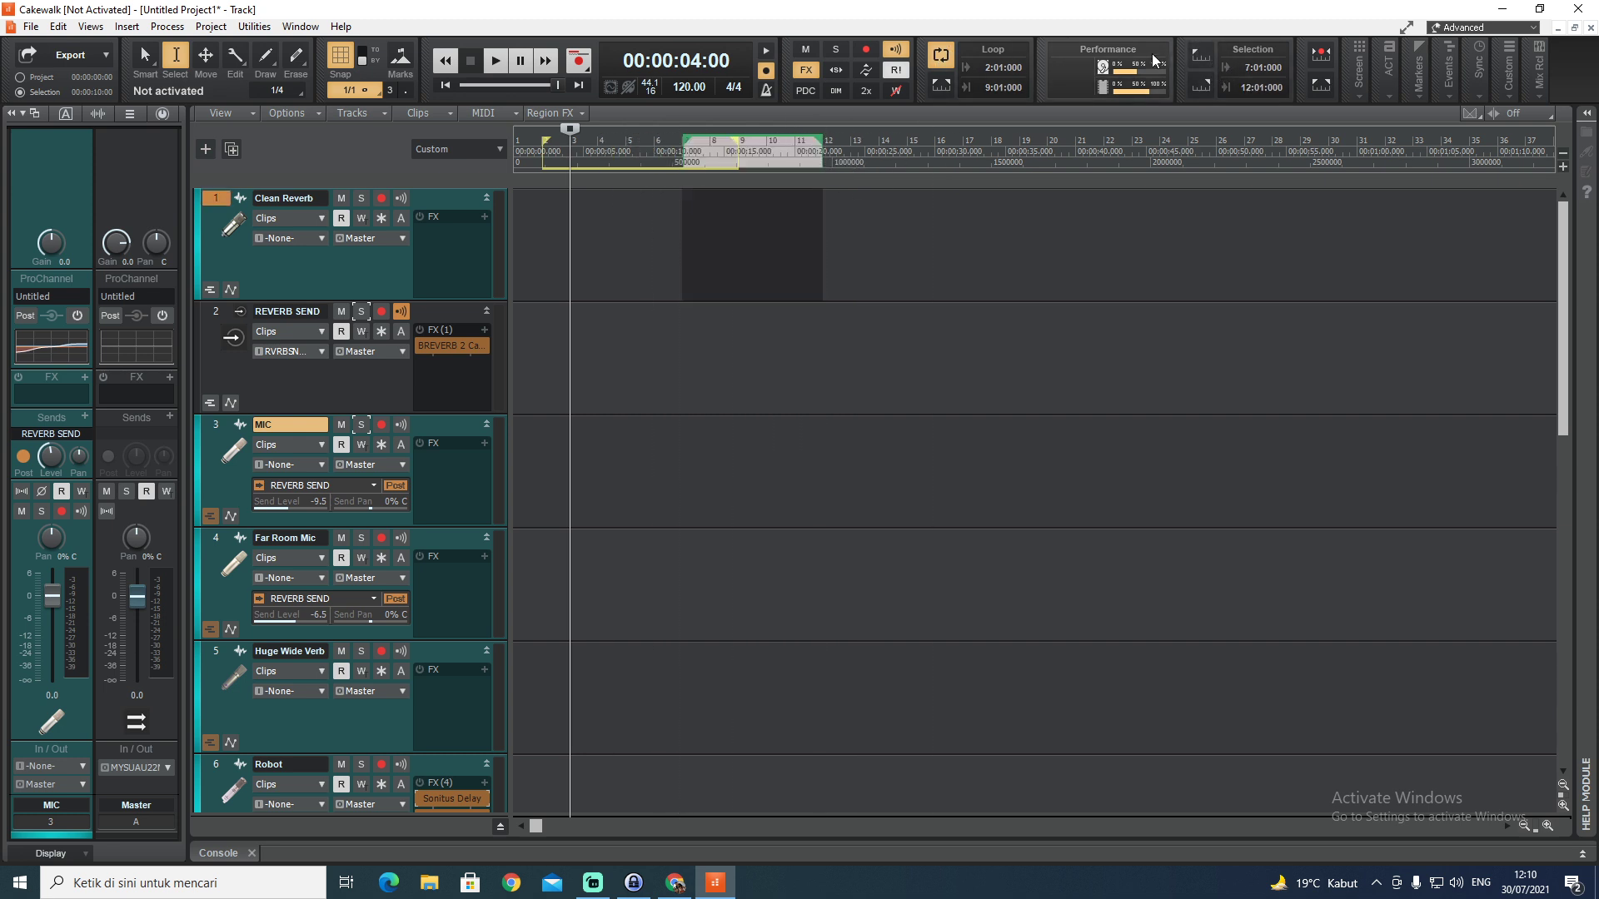
pyautogui.click(1187, 52)
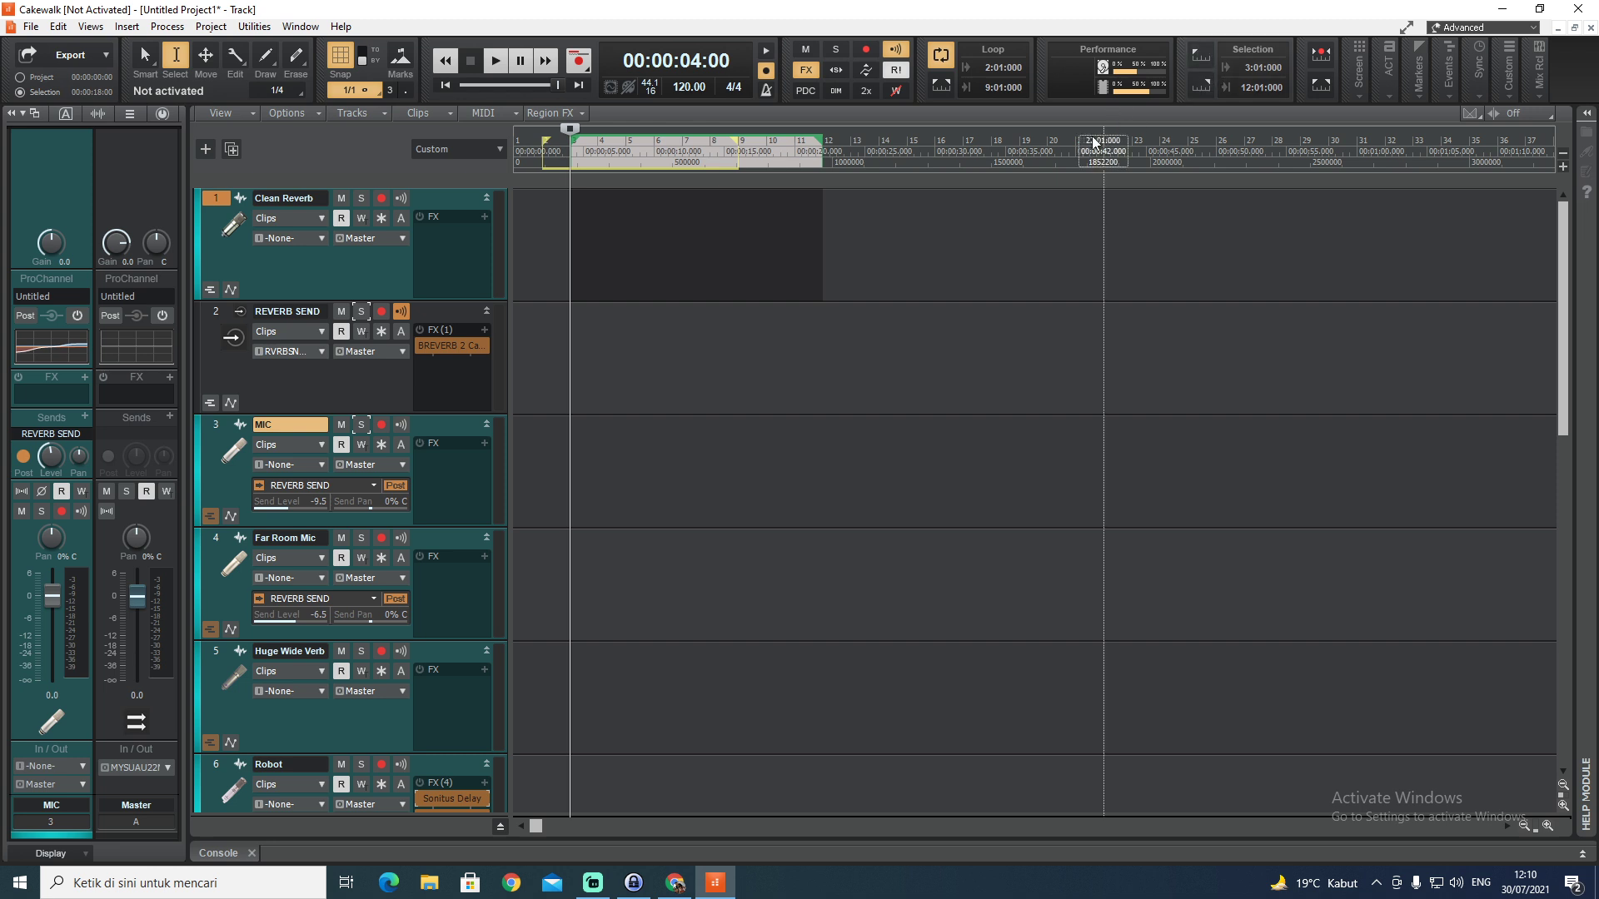
pyautogui.click(1205, 92)
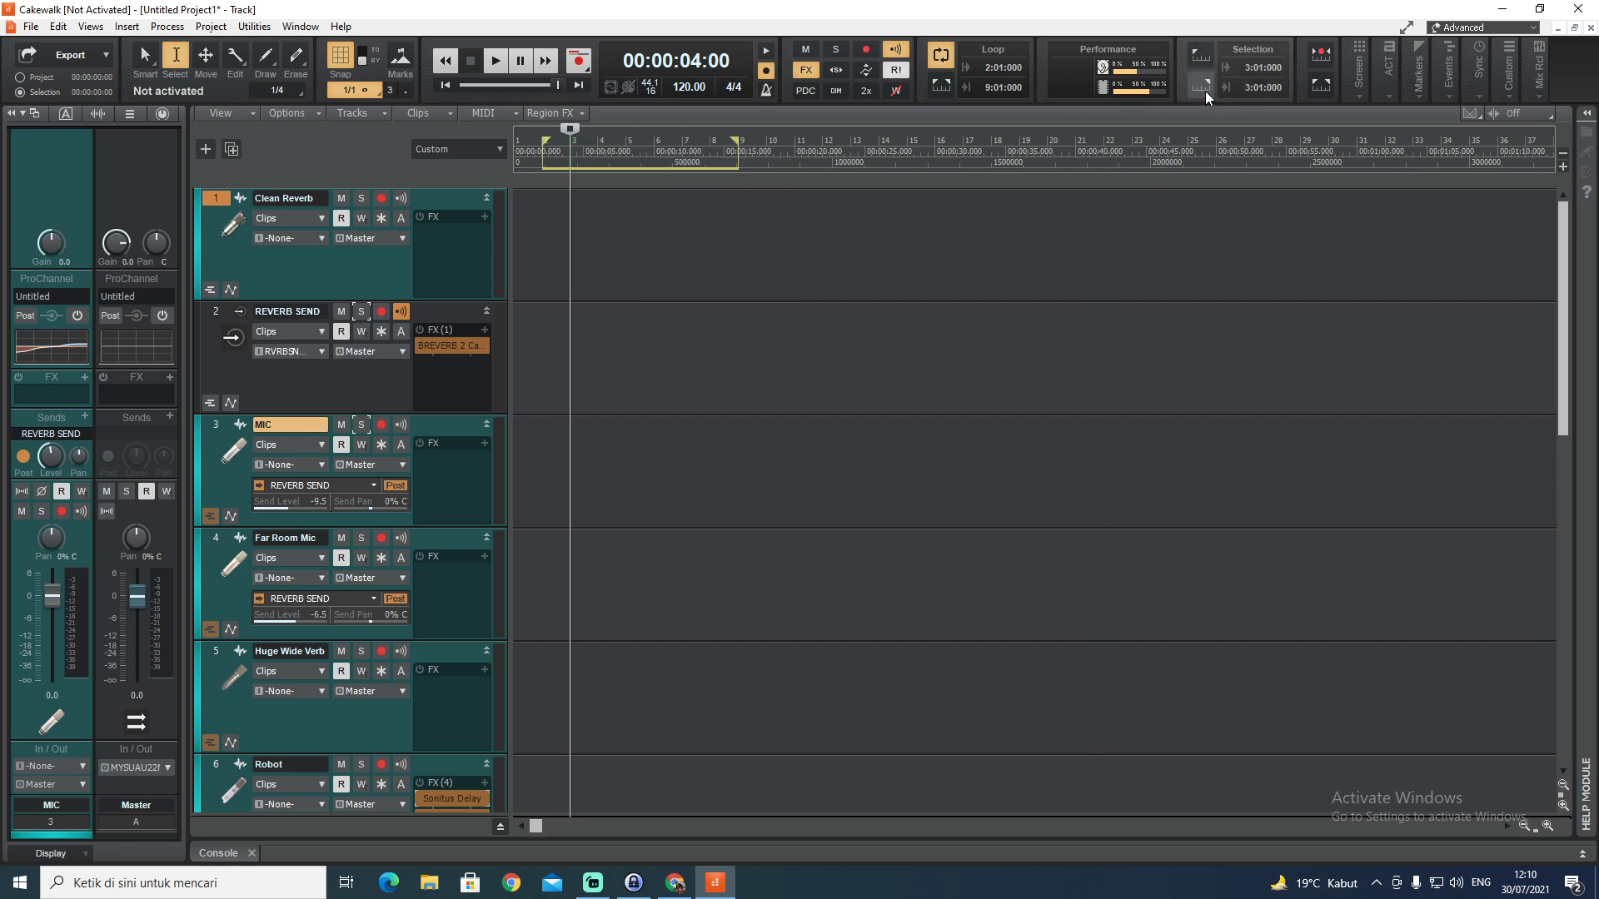
# Select the Clean Reverb and REVERB SEND tracks from 14:01:000 to 25:01:000 and set the selection start to the playhead
pyautogui.moveTo(878, 237); pyautogui.dragTo(1189, 391)
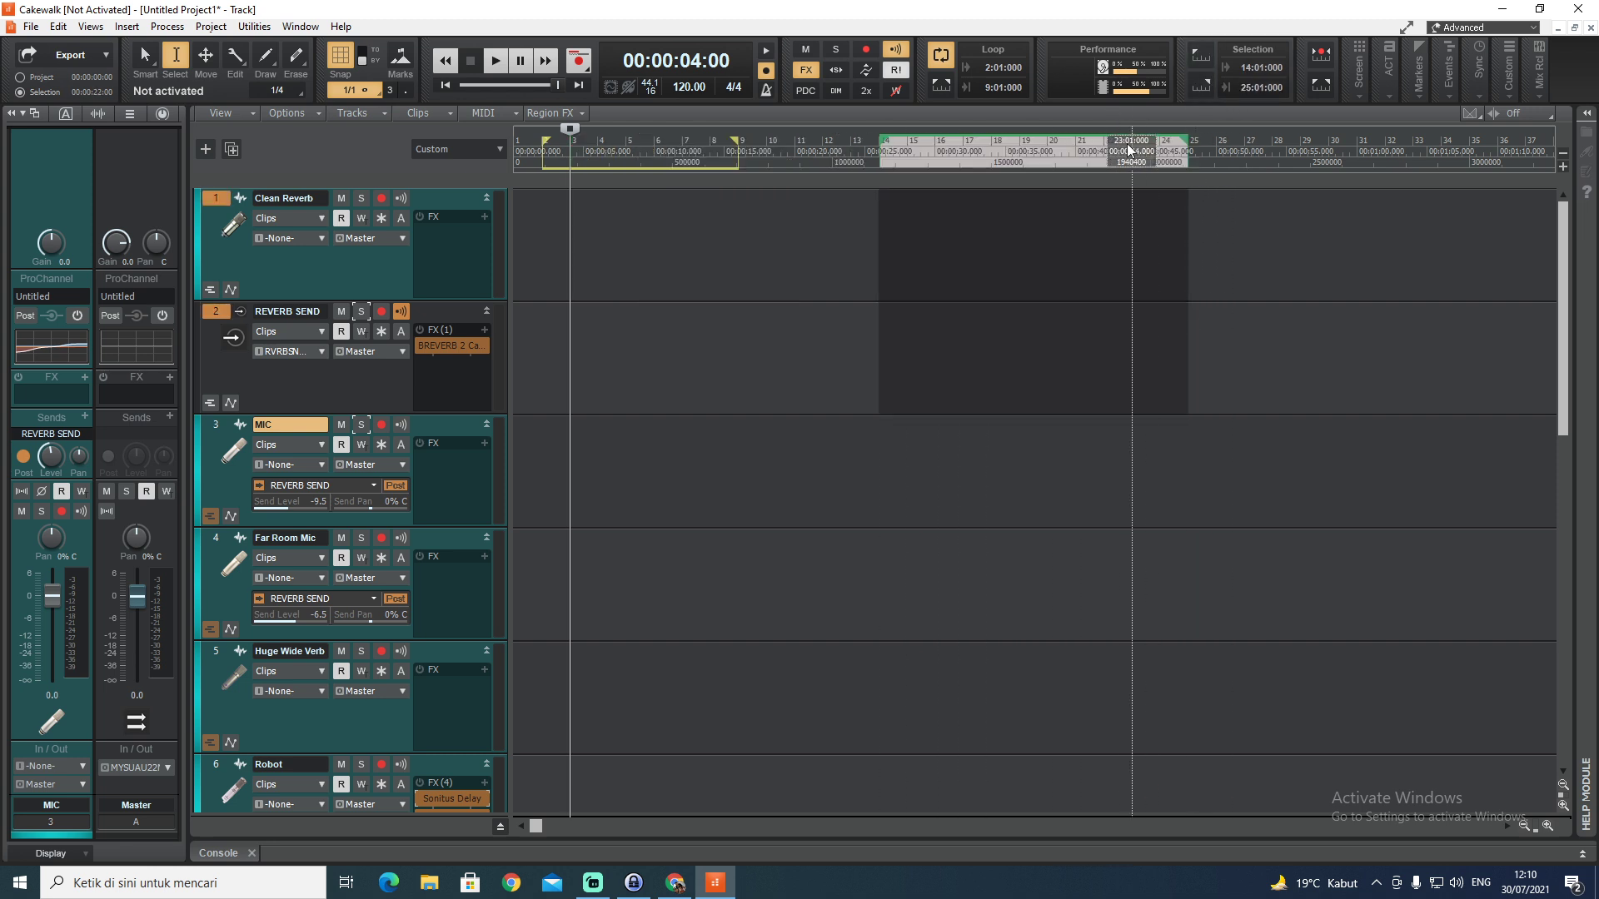
pyautogui.click(1206, 57)
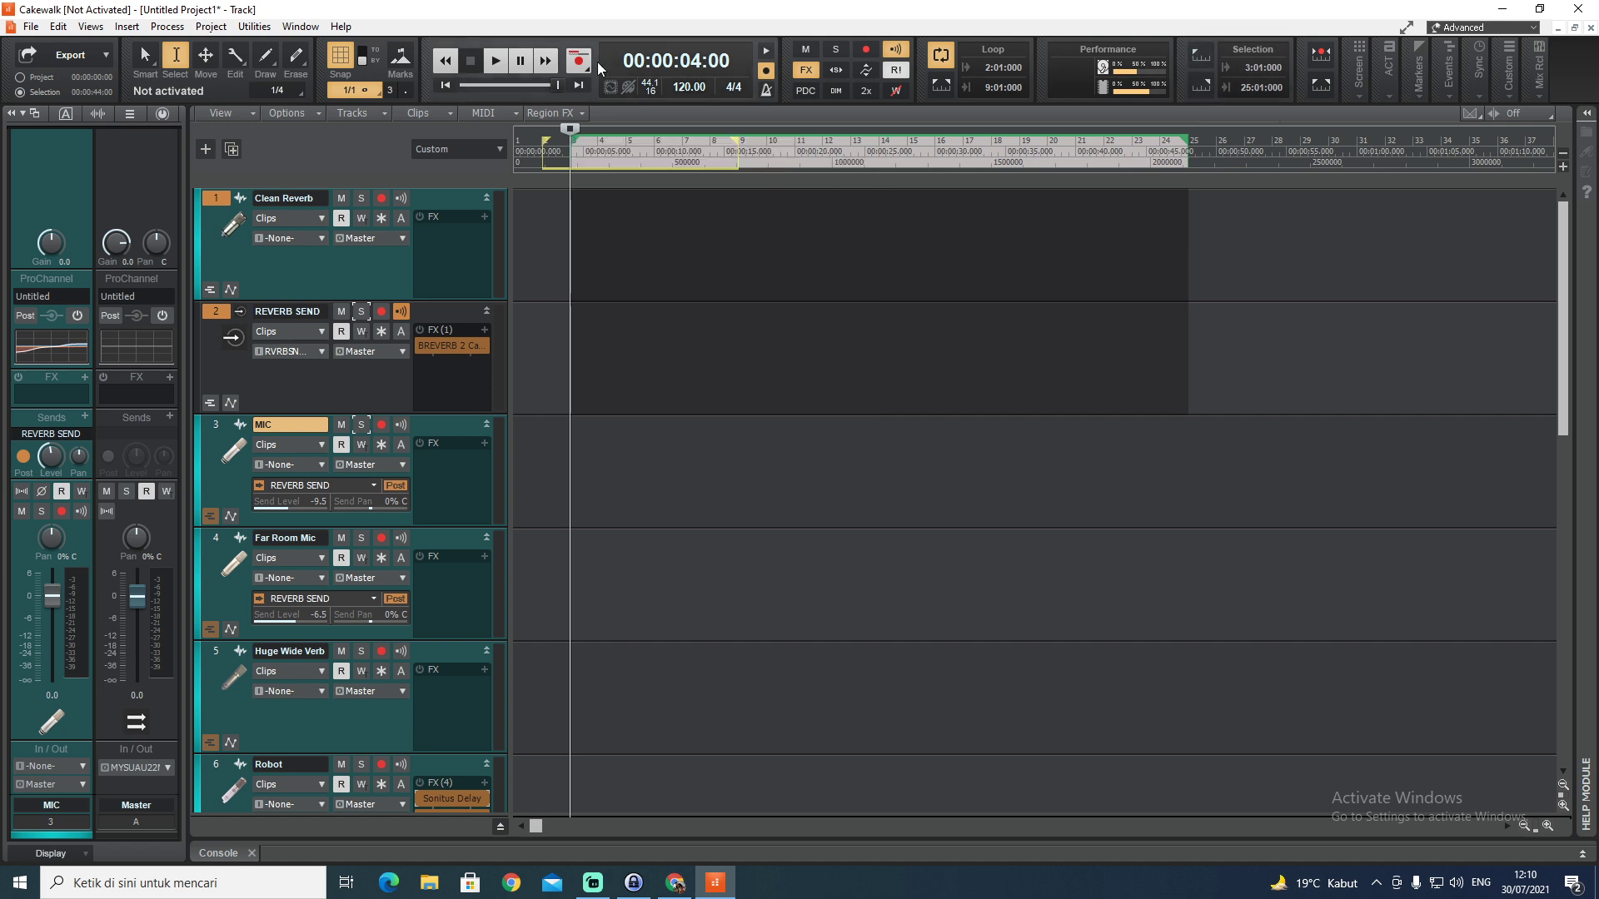
# Move the playhead to 00:00:52:00 and select the Clean Reverb track from the playhead to 32:01:000
pyautogui.moveTo(571, 131); pyautogui.dragTo(1244, 129)
pyautogui.click(1205, 58)
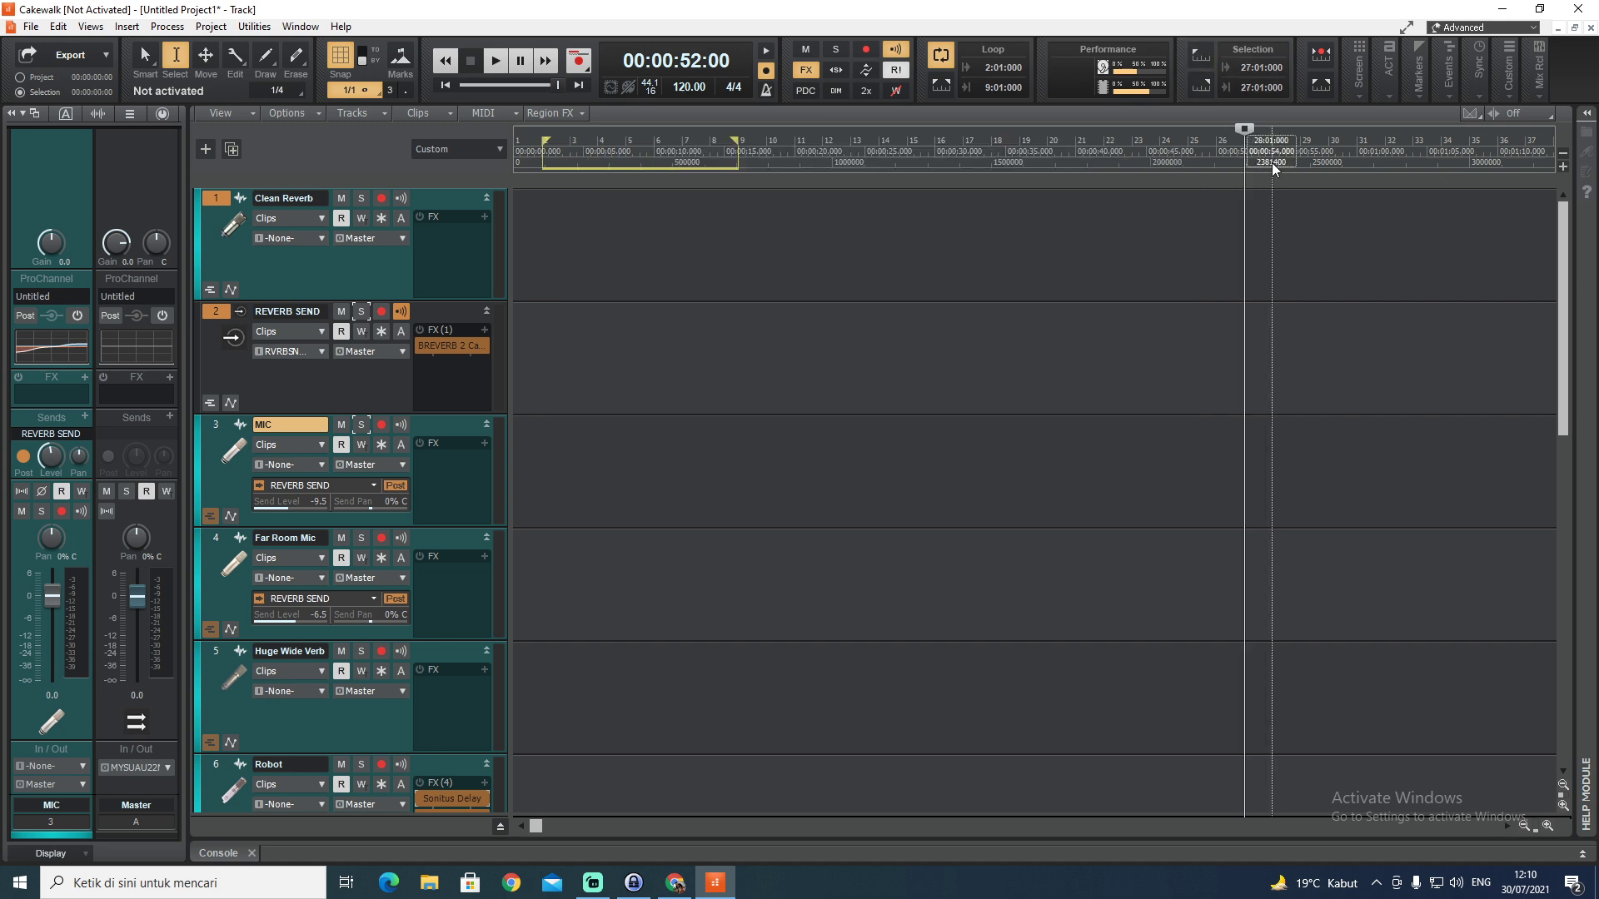
pyautogui.moveTo(1301, 250); pyautogui.dragTo(1396, 259)
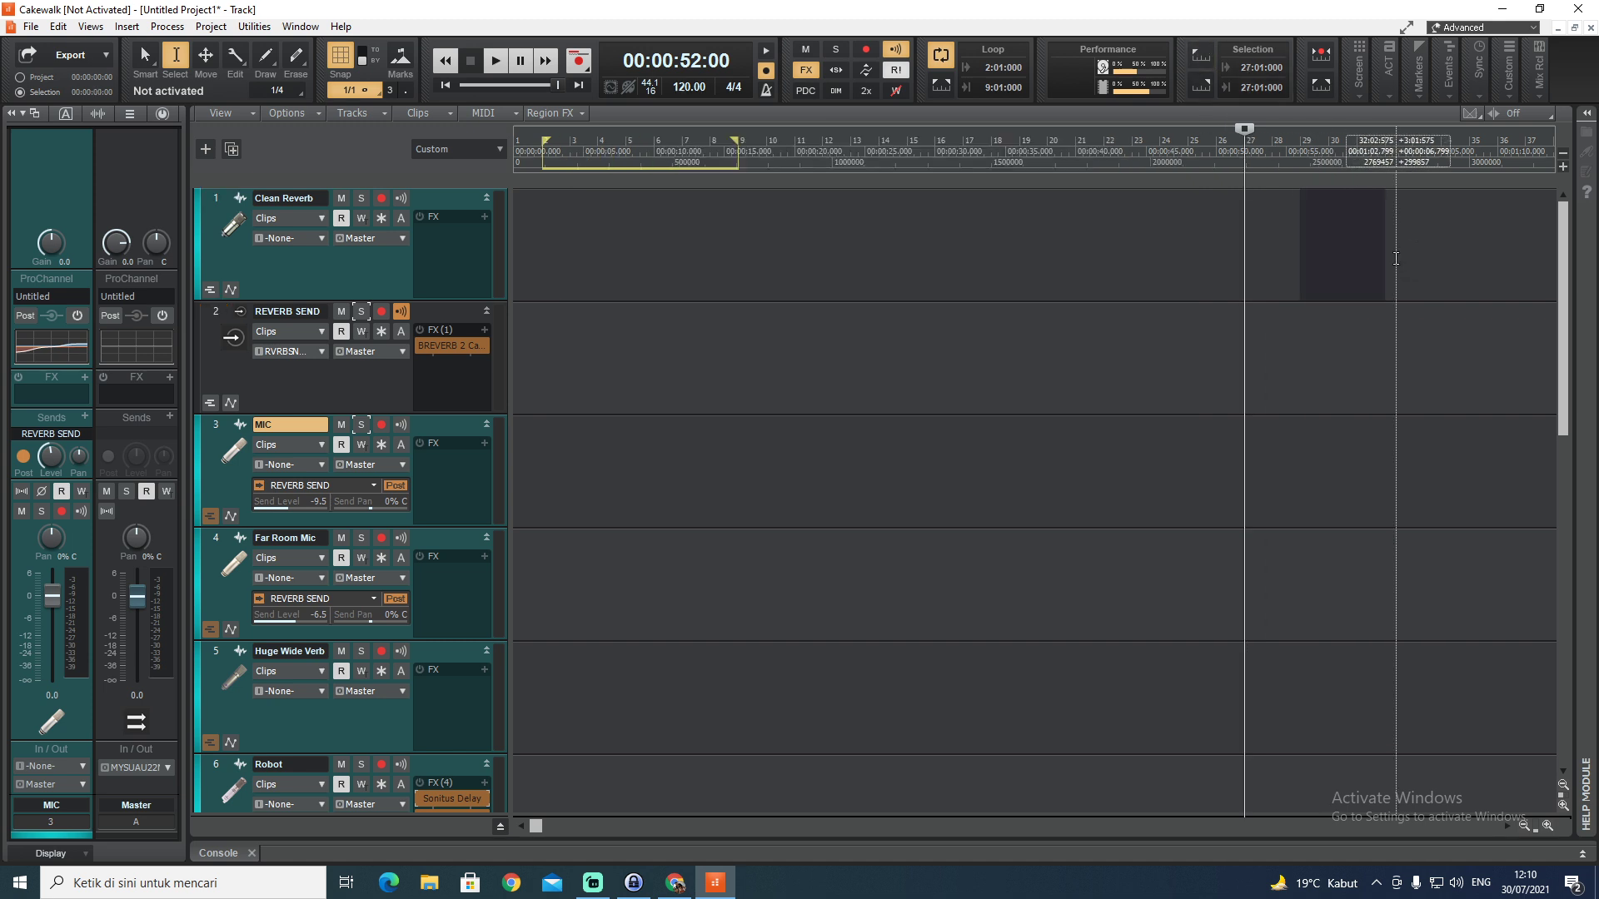
pyautogui.click(1201, 56)
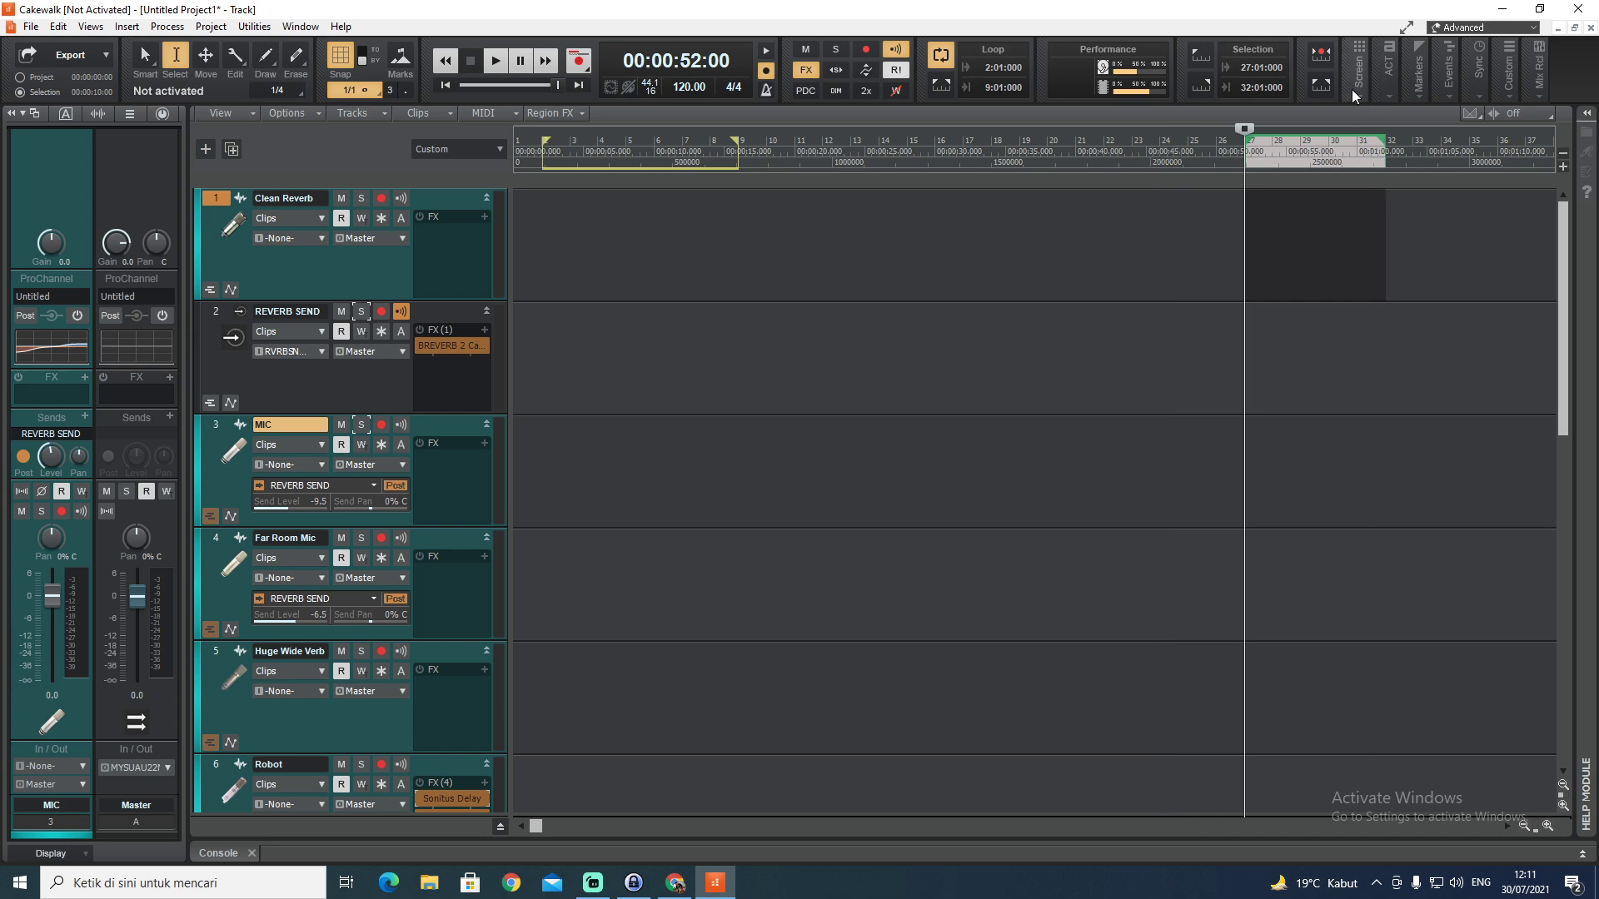
# Shrink all track heights to their compact size in screenset 1
pyautogui.moveTo(1360, 101)
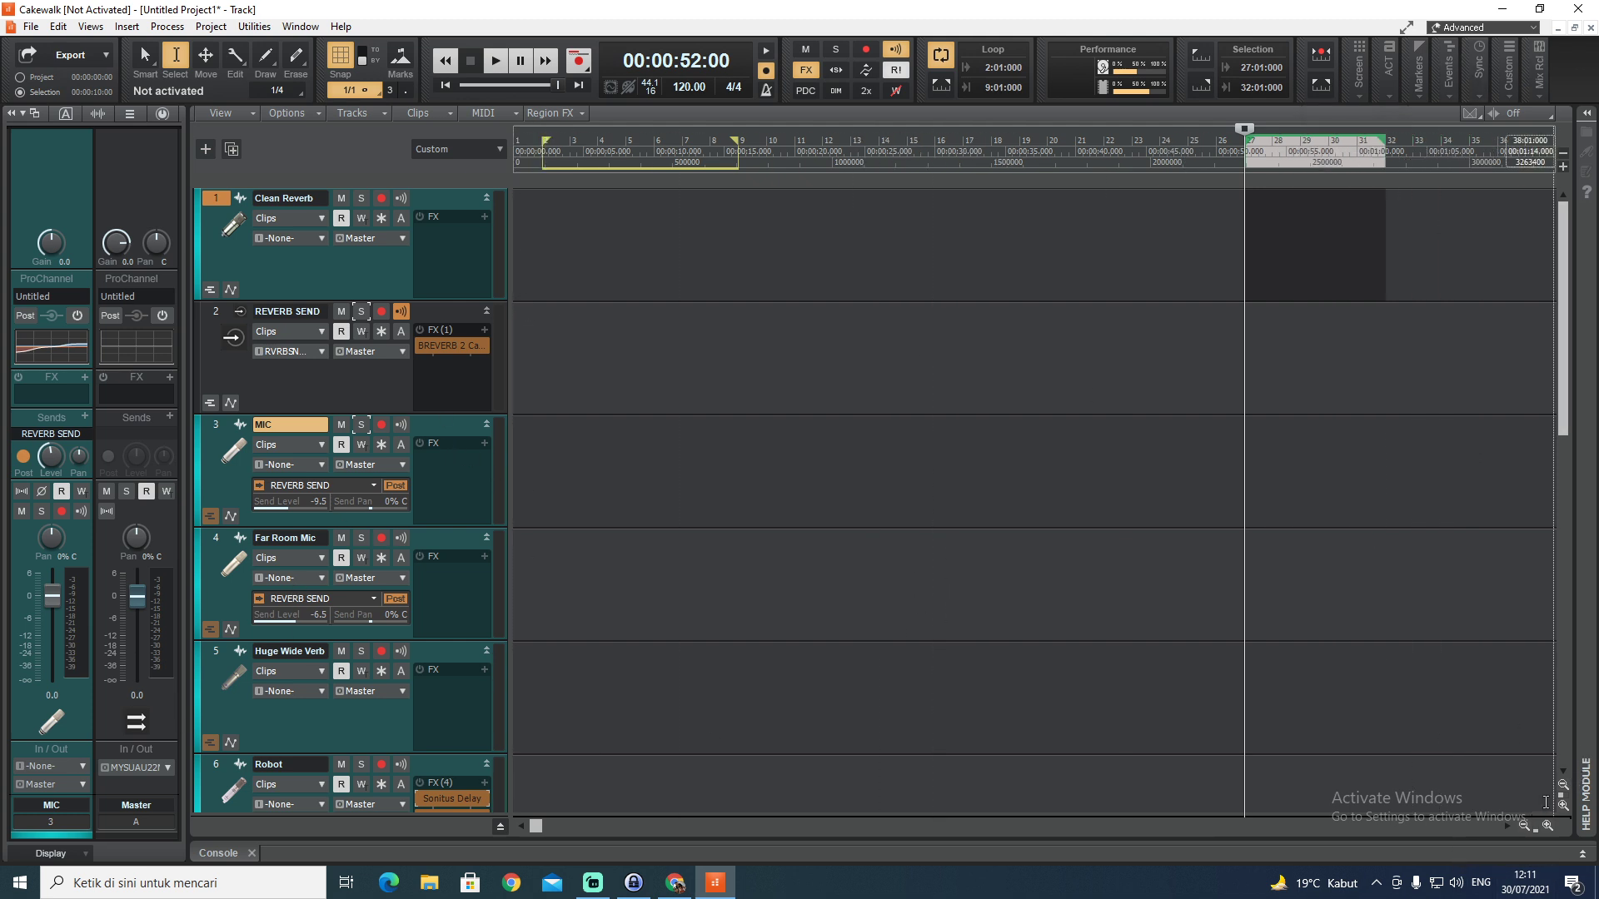
pyautogui.click(1563, 785)
pyautogui.click(1563, 785)
pyautogui.click(1563, 786)
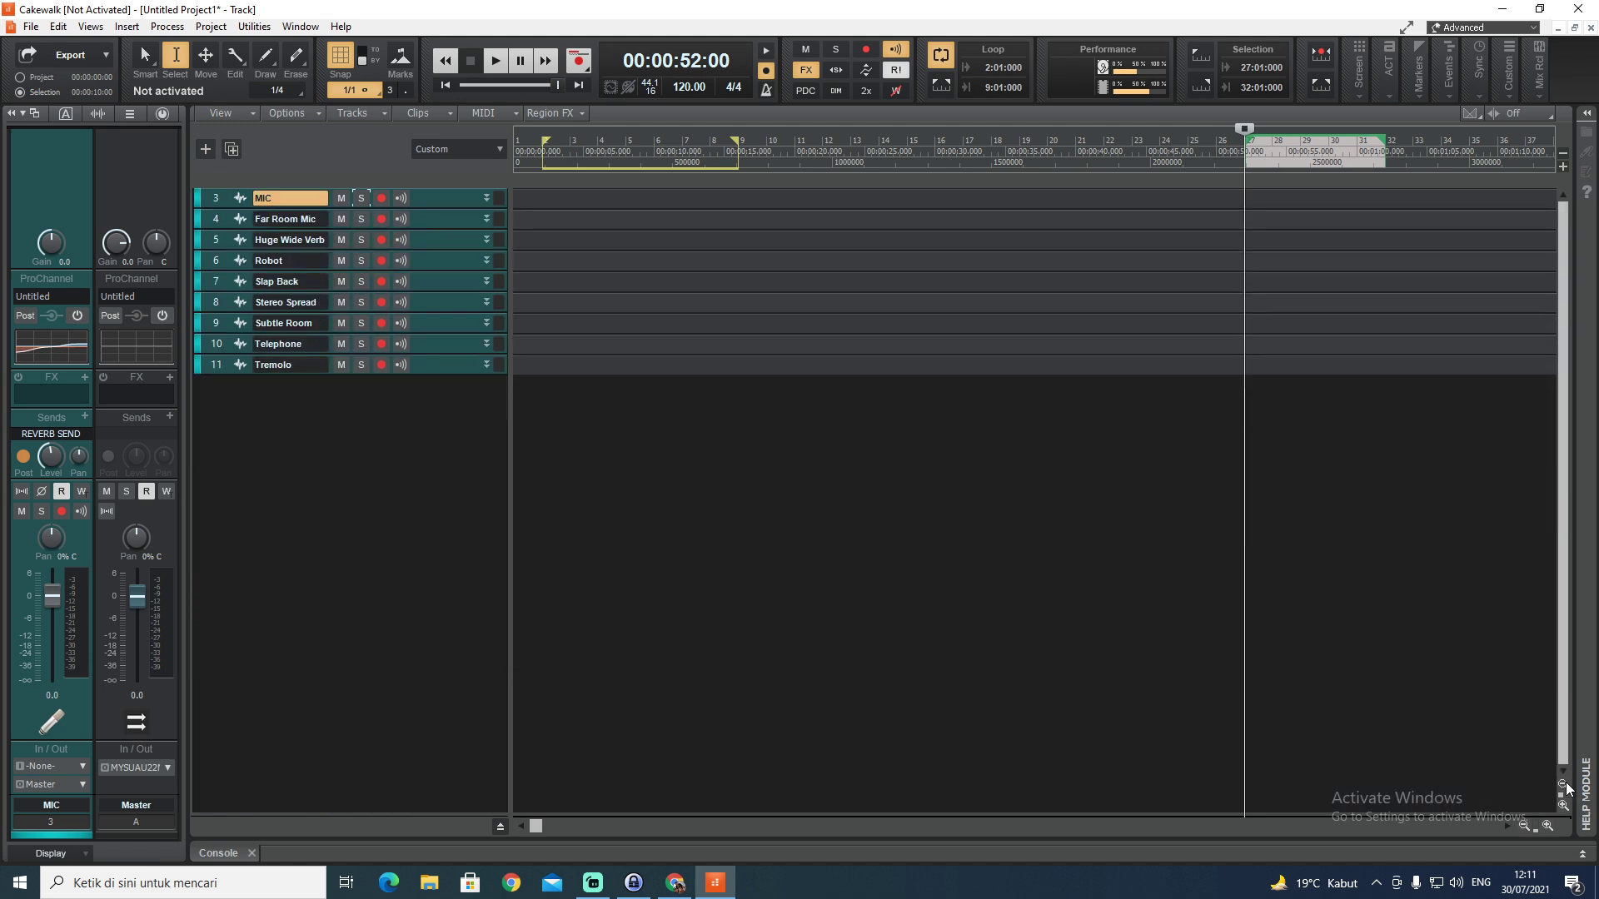
pyautogui.click(1360, 96)
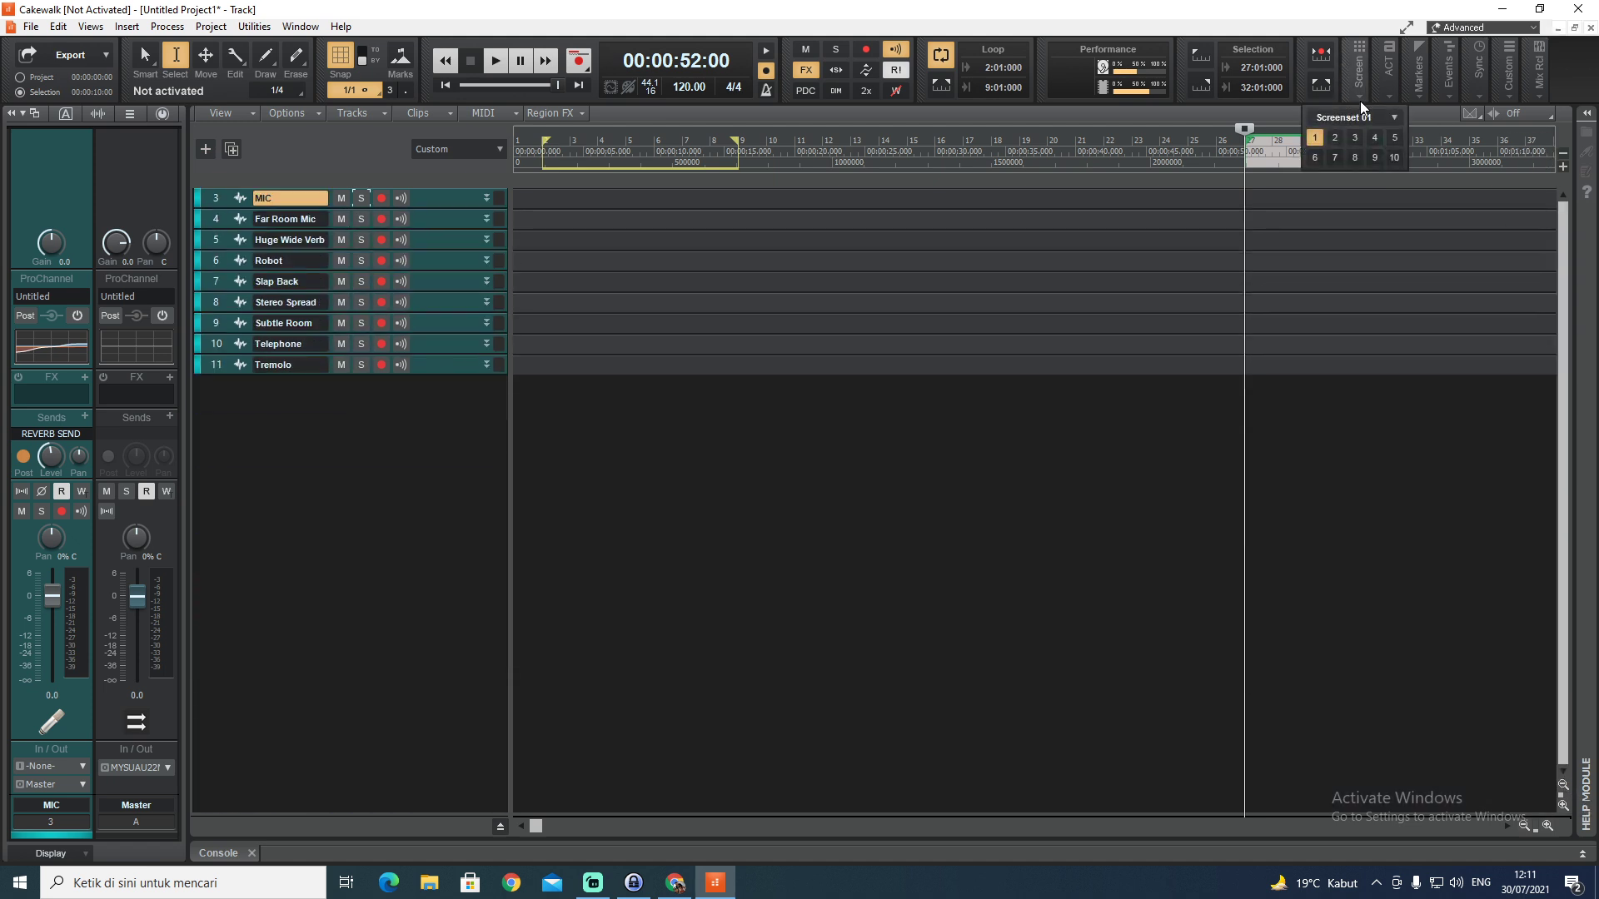
pyautogui.click(1319, 138)
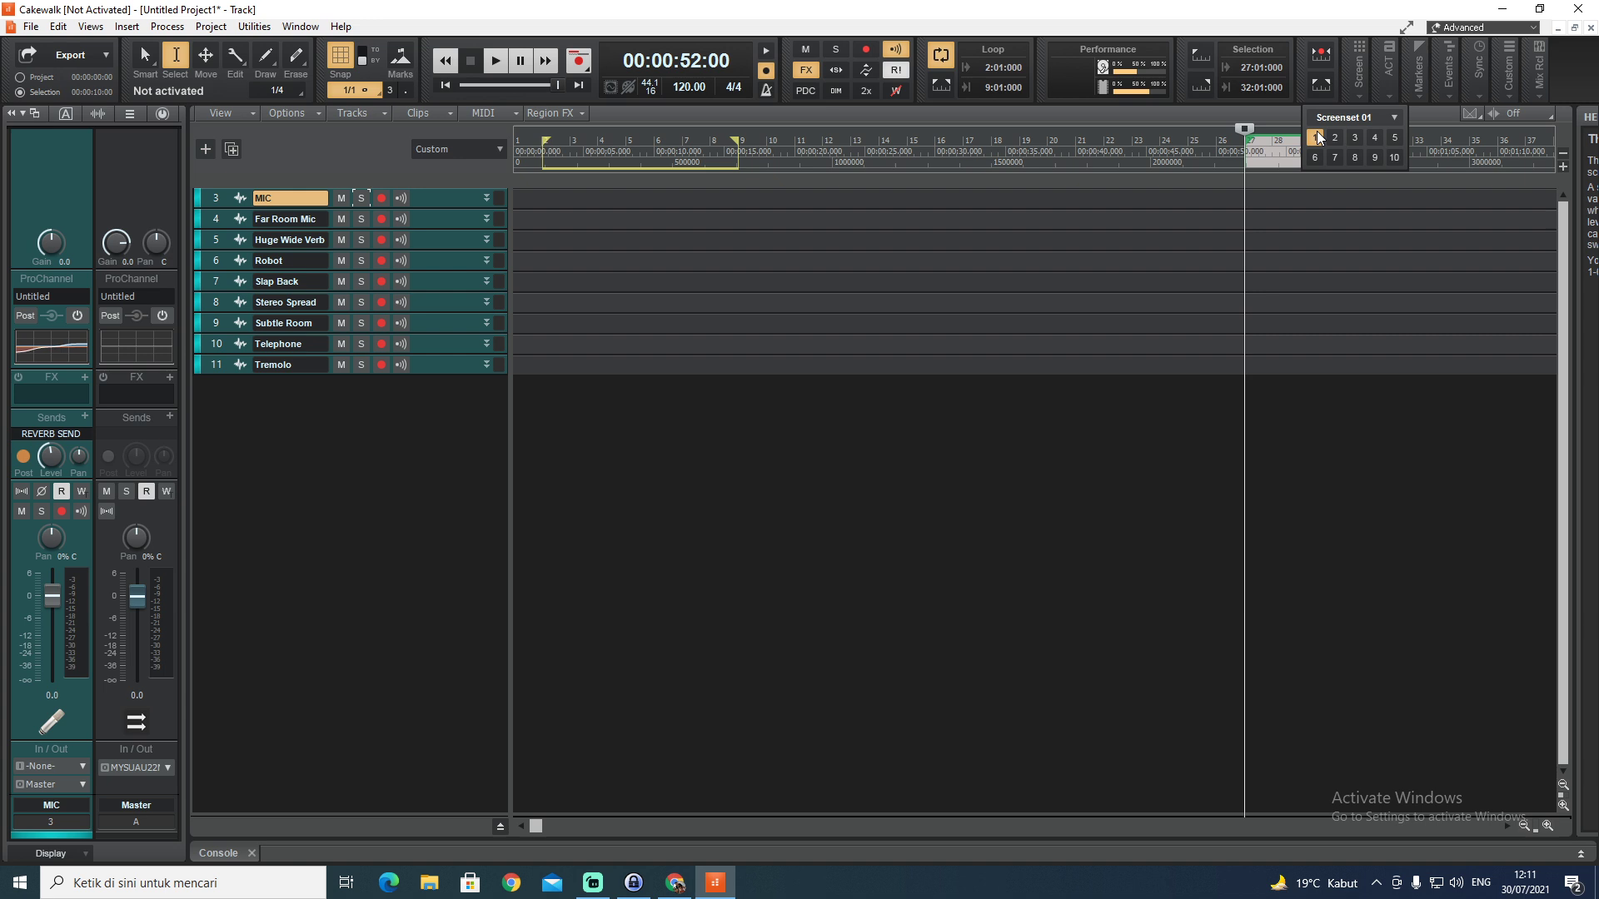
# Switch the workspace to screenset 2 and back to screenset 1
pyautogui.click(1334, 139)
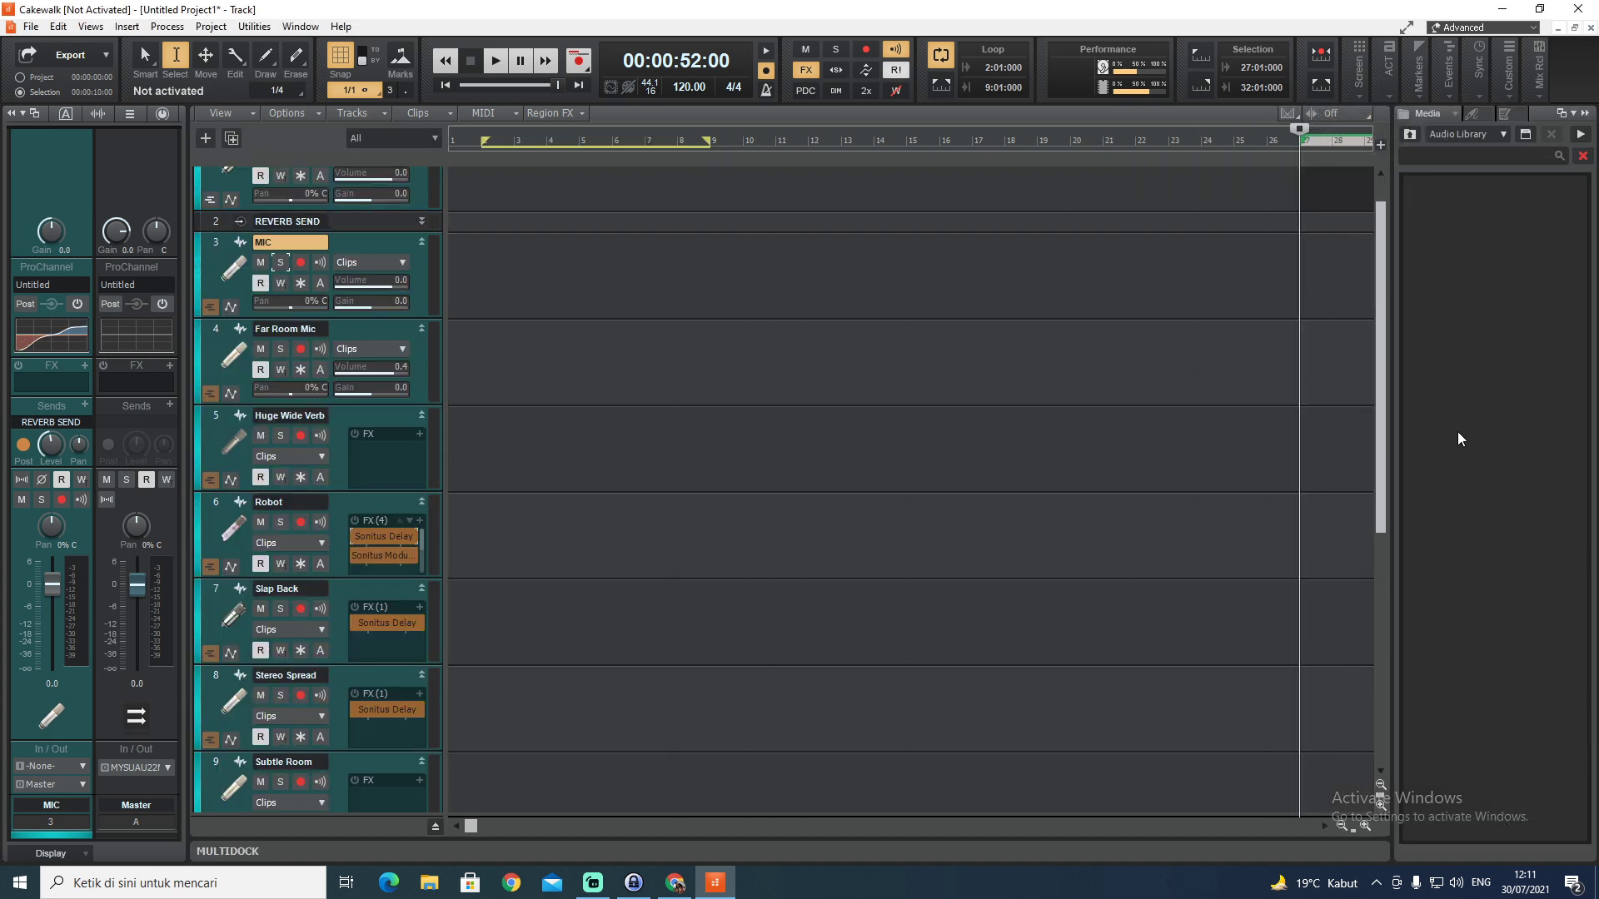
pyautogui.click(1358, 98)
pyautogui.click(1315, 138)
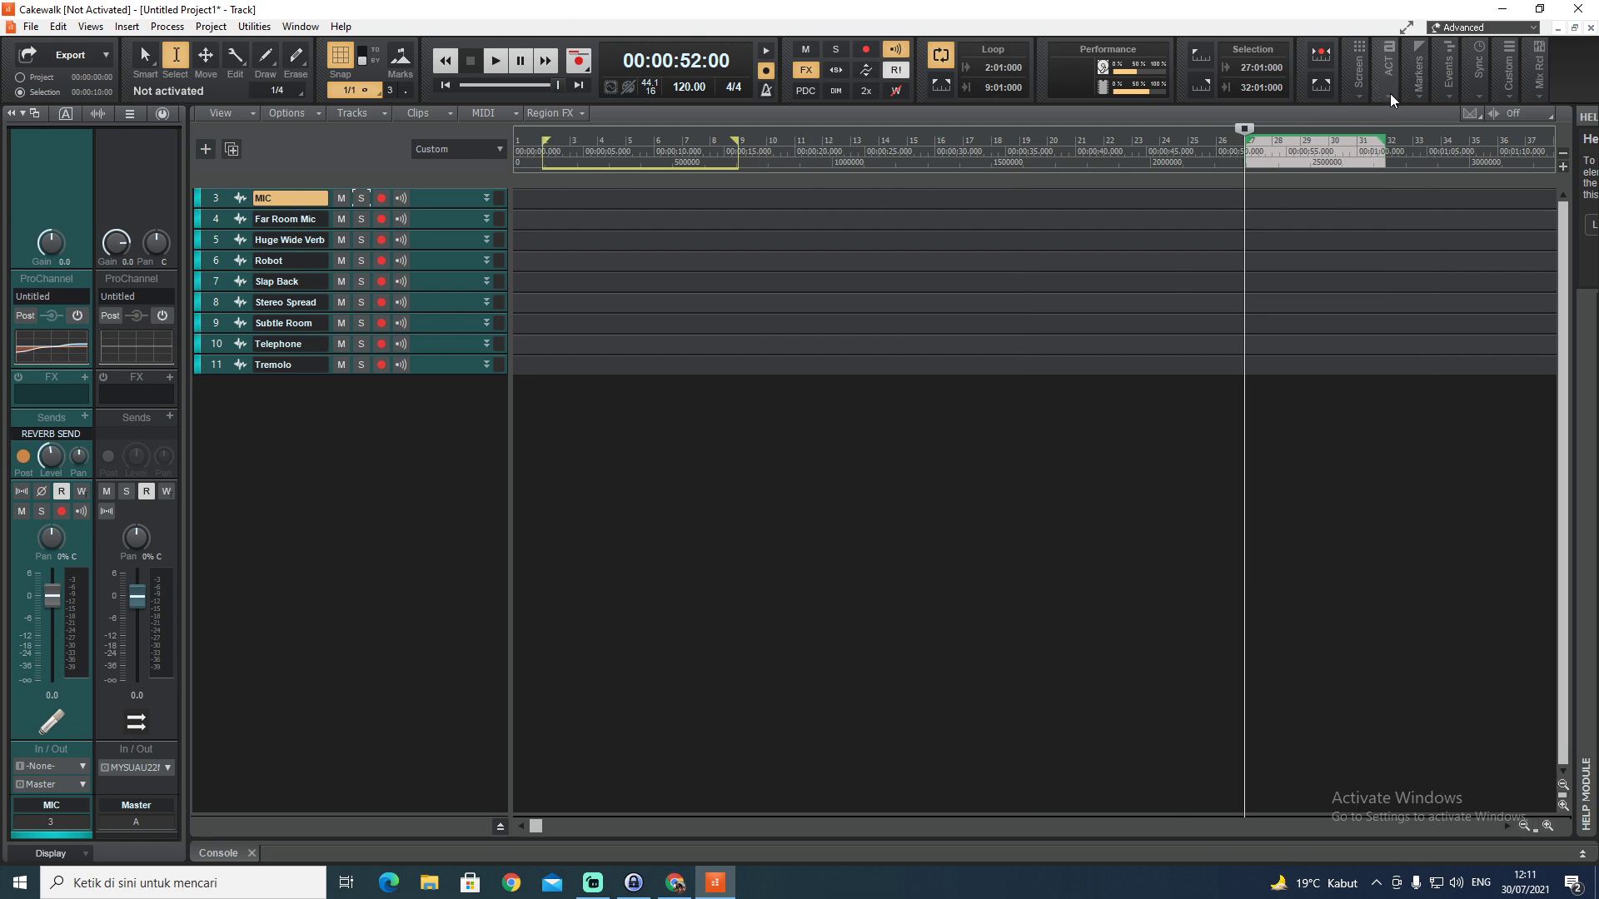
# Show the hardware controller choices of the ACT module without picking one
pyautogui.moveTo(1387, 93)
pyautogui.click(1426, 118)
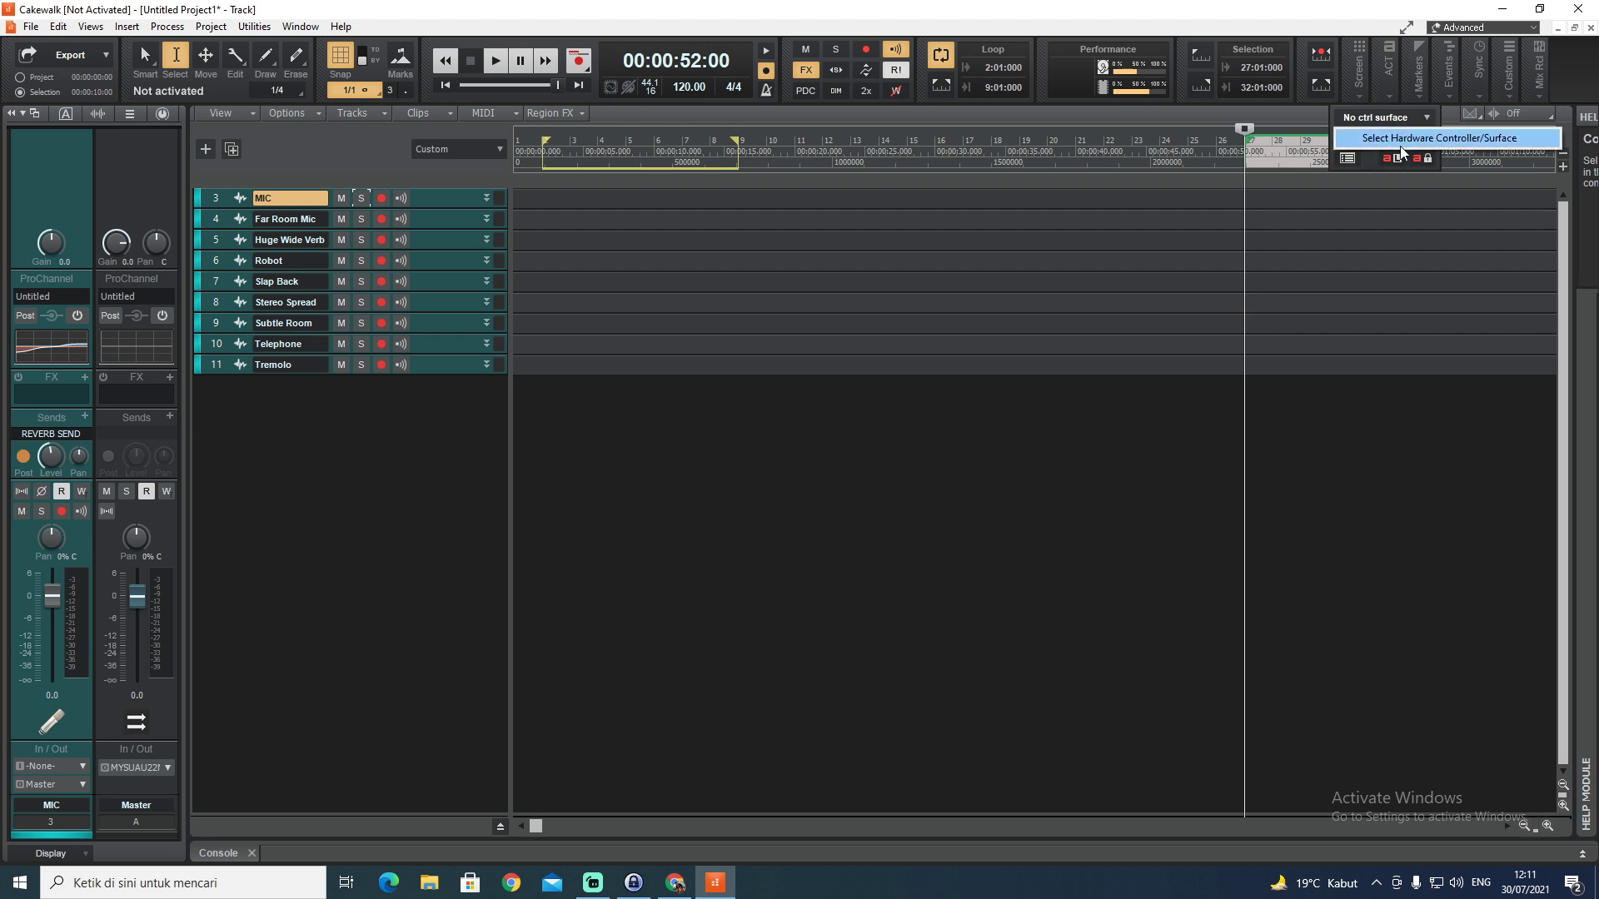
pyautogui.click(1364, 483)
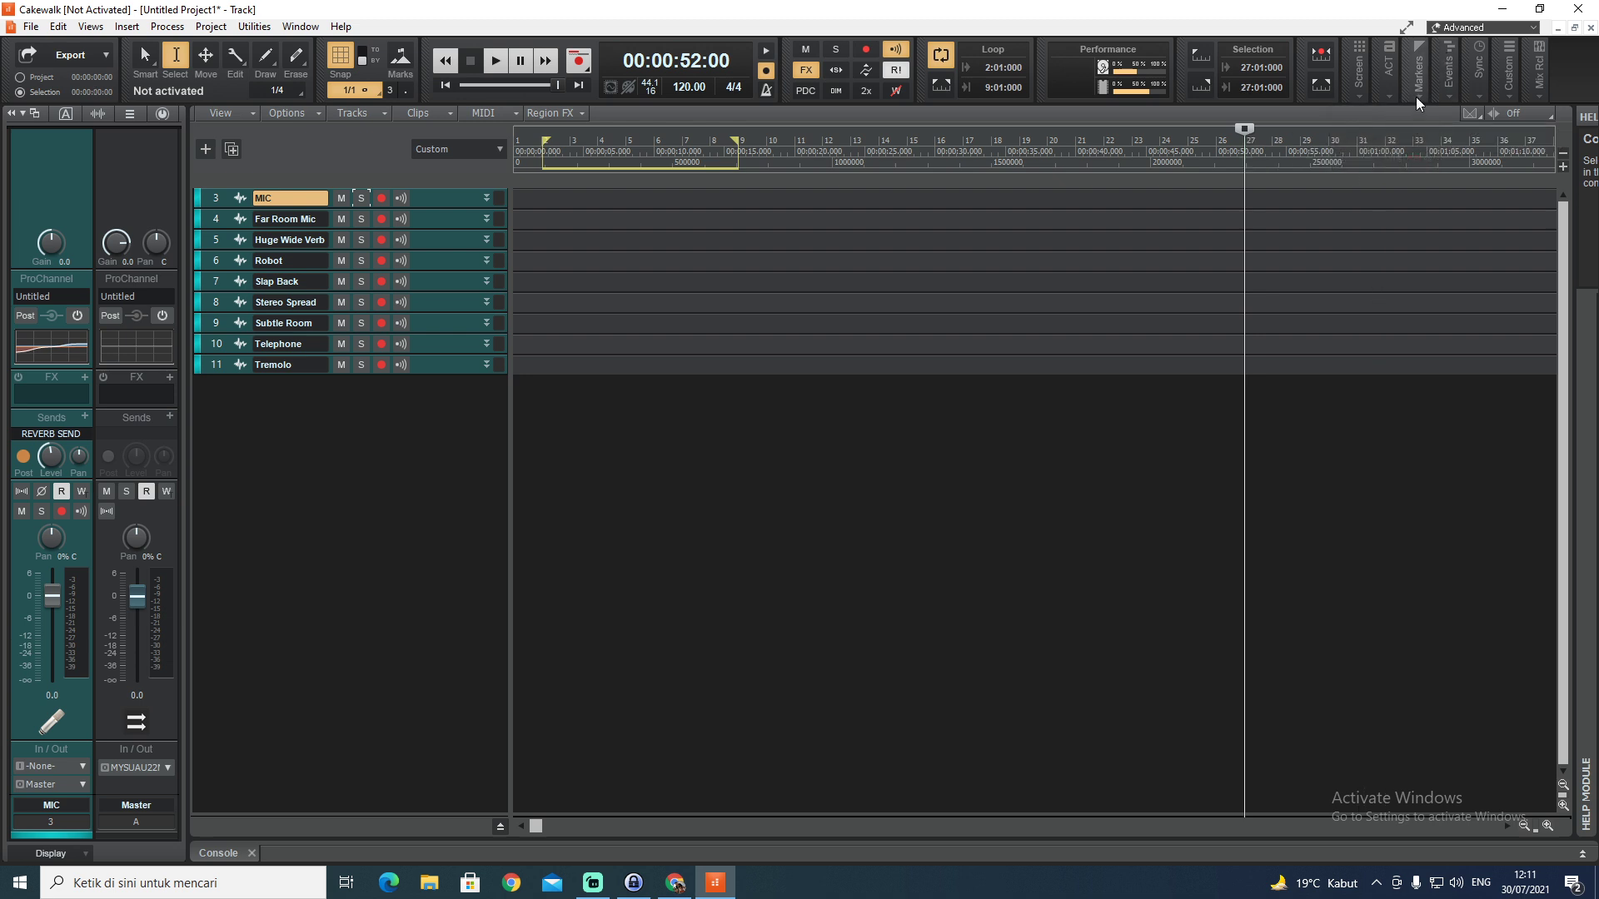
# Insert a marker named Reff 2 at 27:01:000
pyautogui.moveTo(1417, 97)
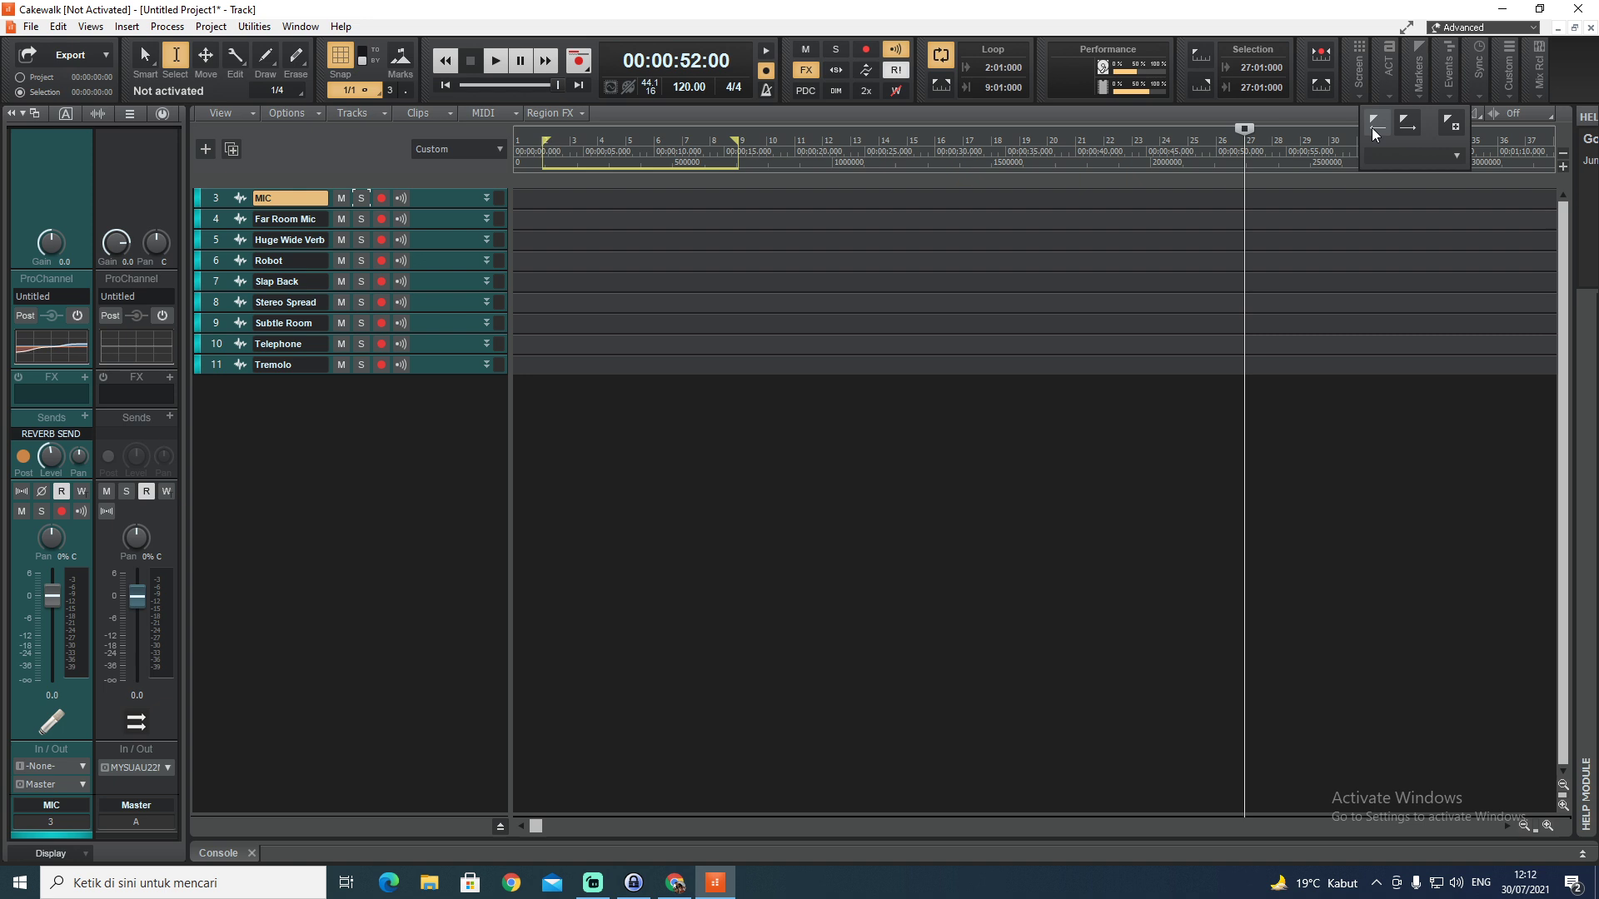
pyautogui.click(1414, 130)
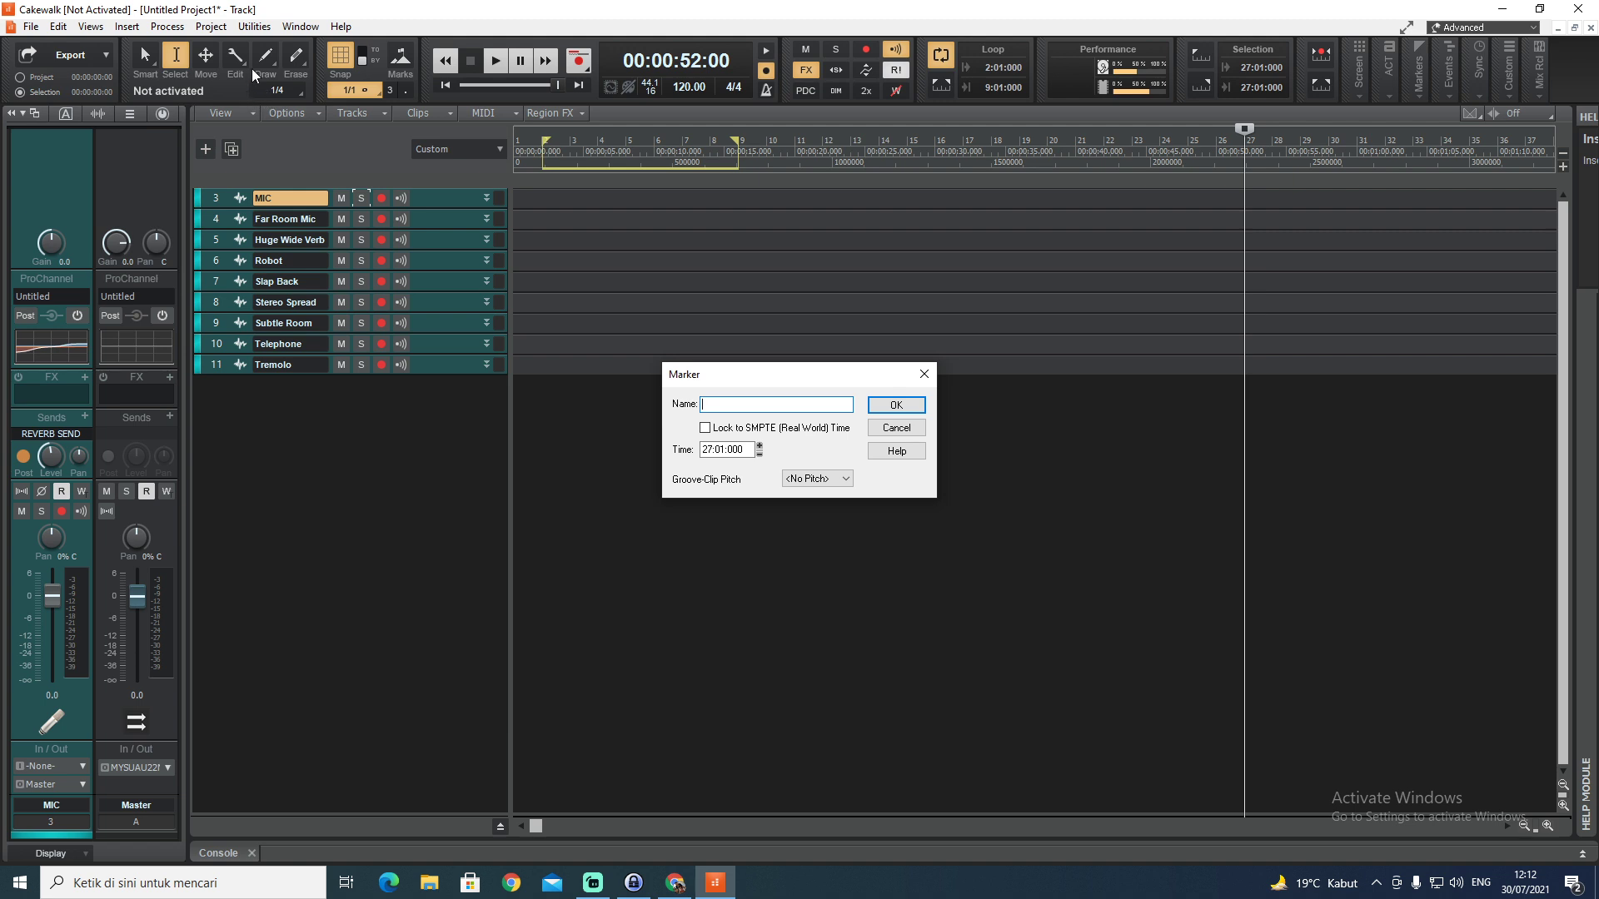
pyautogui.write('Reff 2')
pyautogui.press('Return')
# Move the playhead to 00:00:32:00 and insert a marker named Bait 2 there
pyautogui.moveTo(1247, 133); pyautogui.dragTo(963, 130)
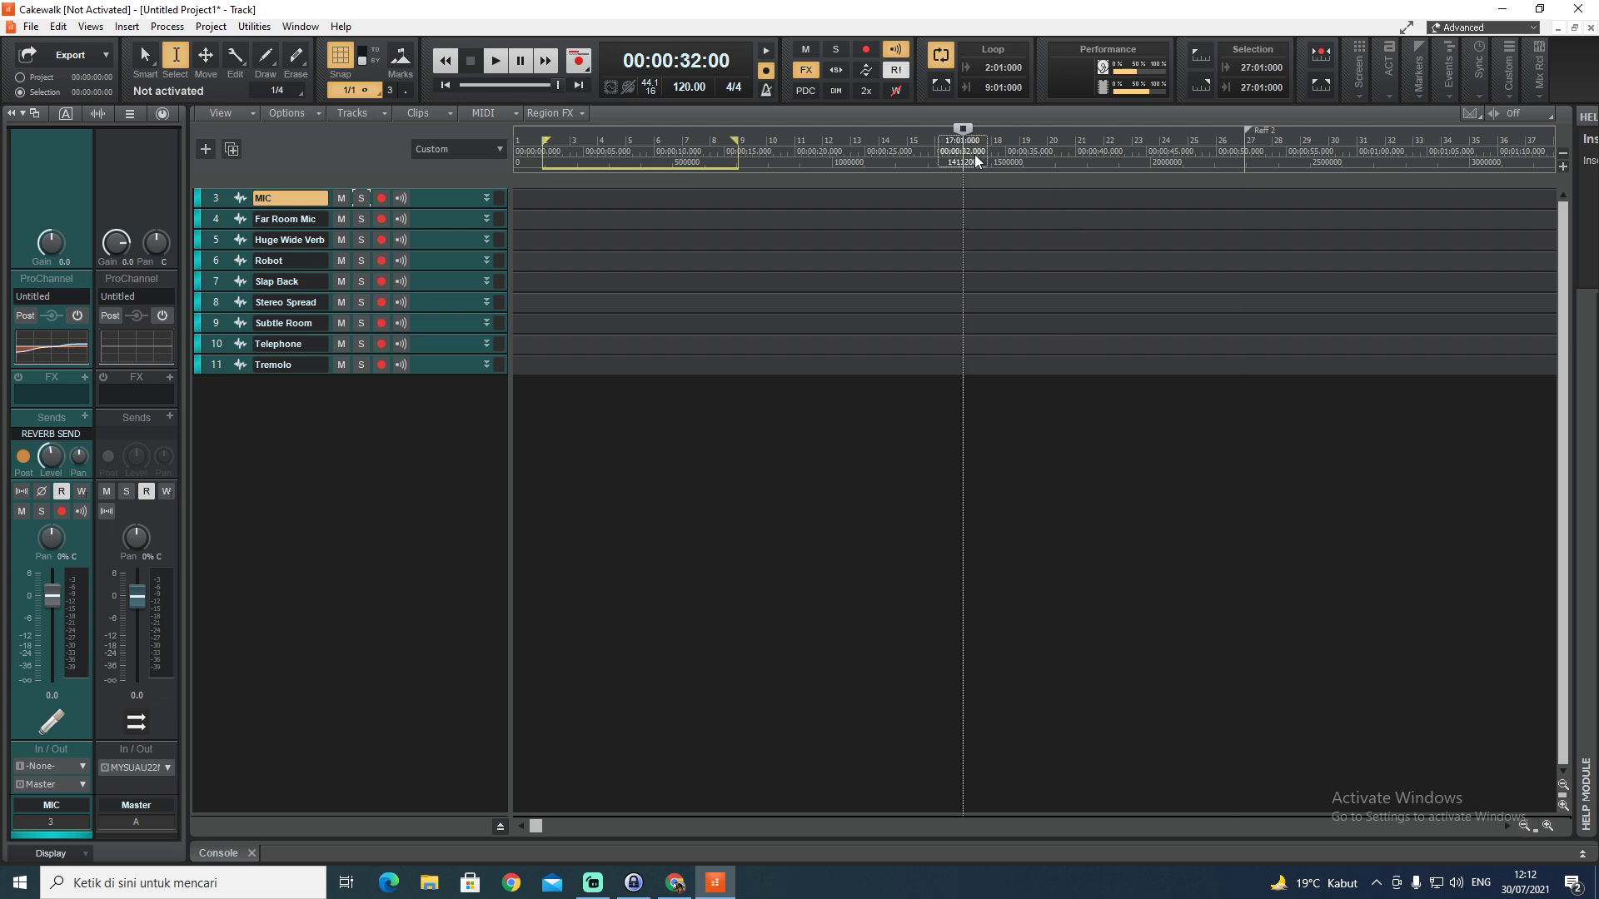
pyautogui.click(1418, 98)
pyautogui.click(1449, 128)
pyautogui.write('Bait 2')
pyautogui.press('Return')
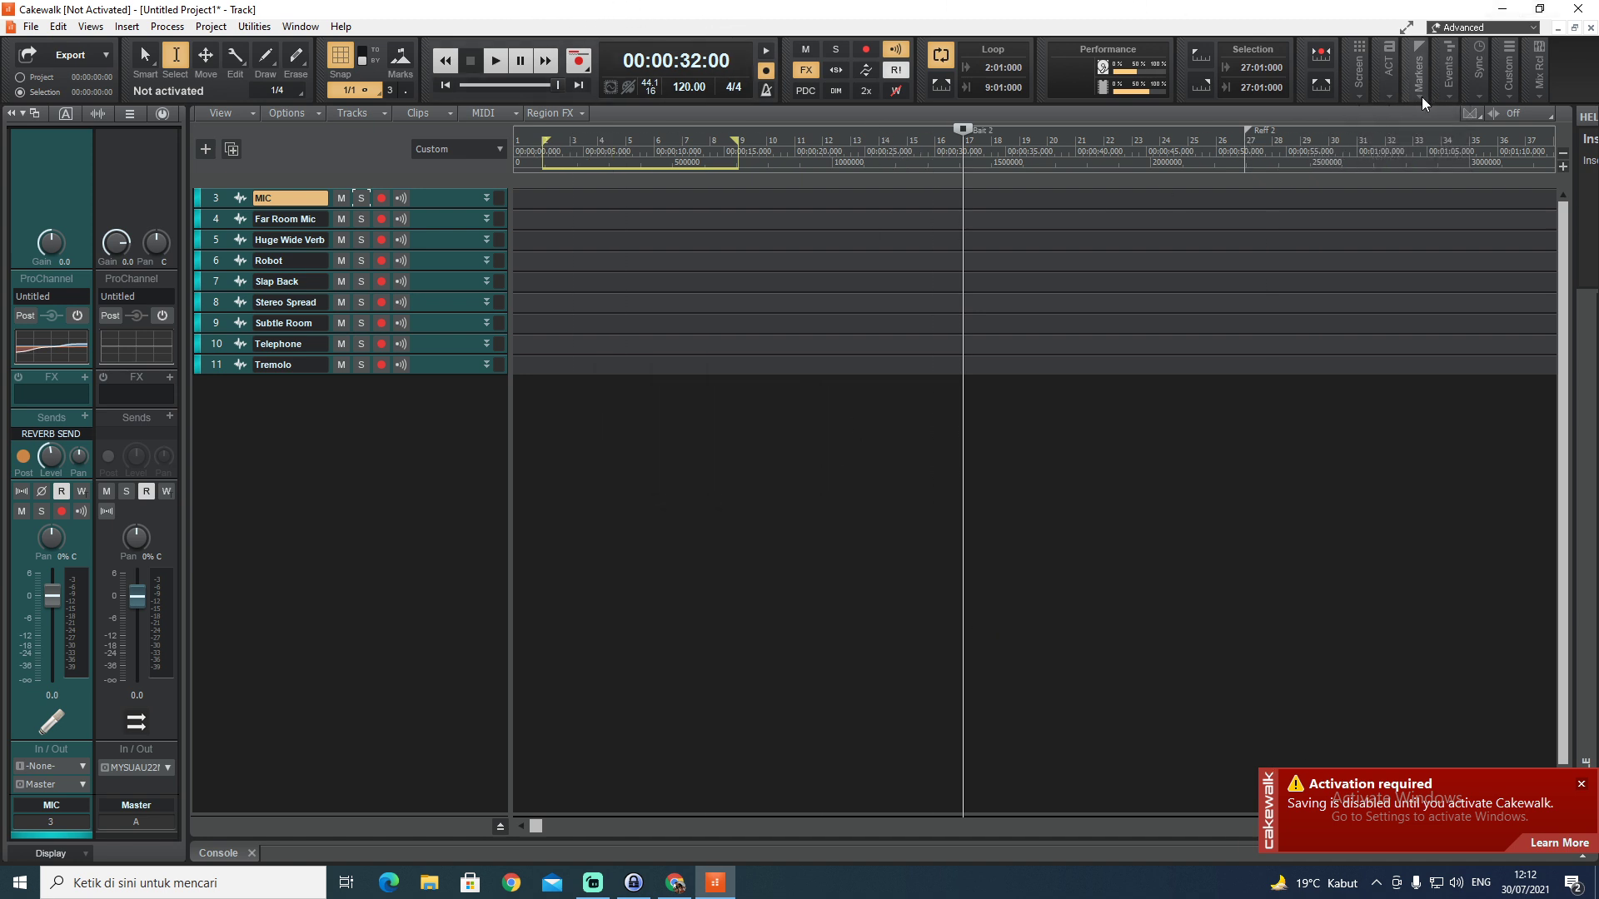
# Jump the playhead to the Reff 2 marker using the Markers module
pyautogui.moveTo(1417, 98)
pyautogui.click(1447, 157)
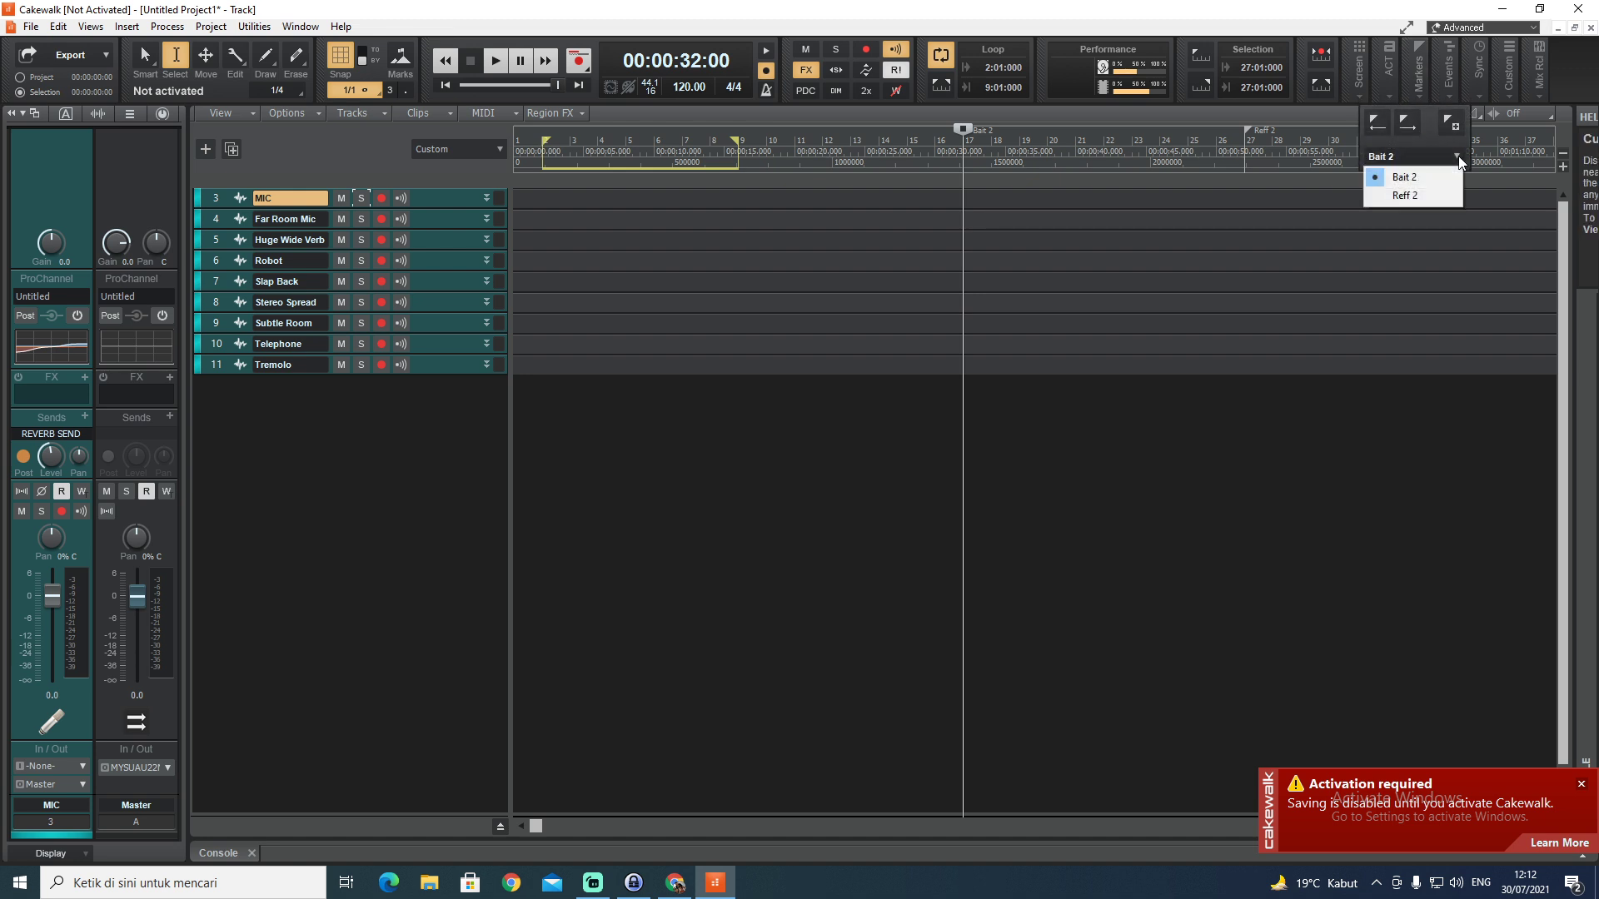
pyautogui.click(1420, 195)
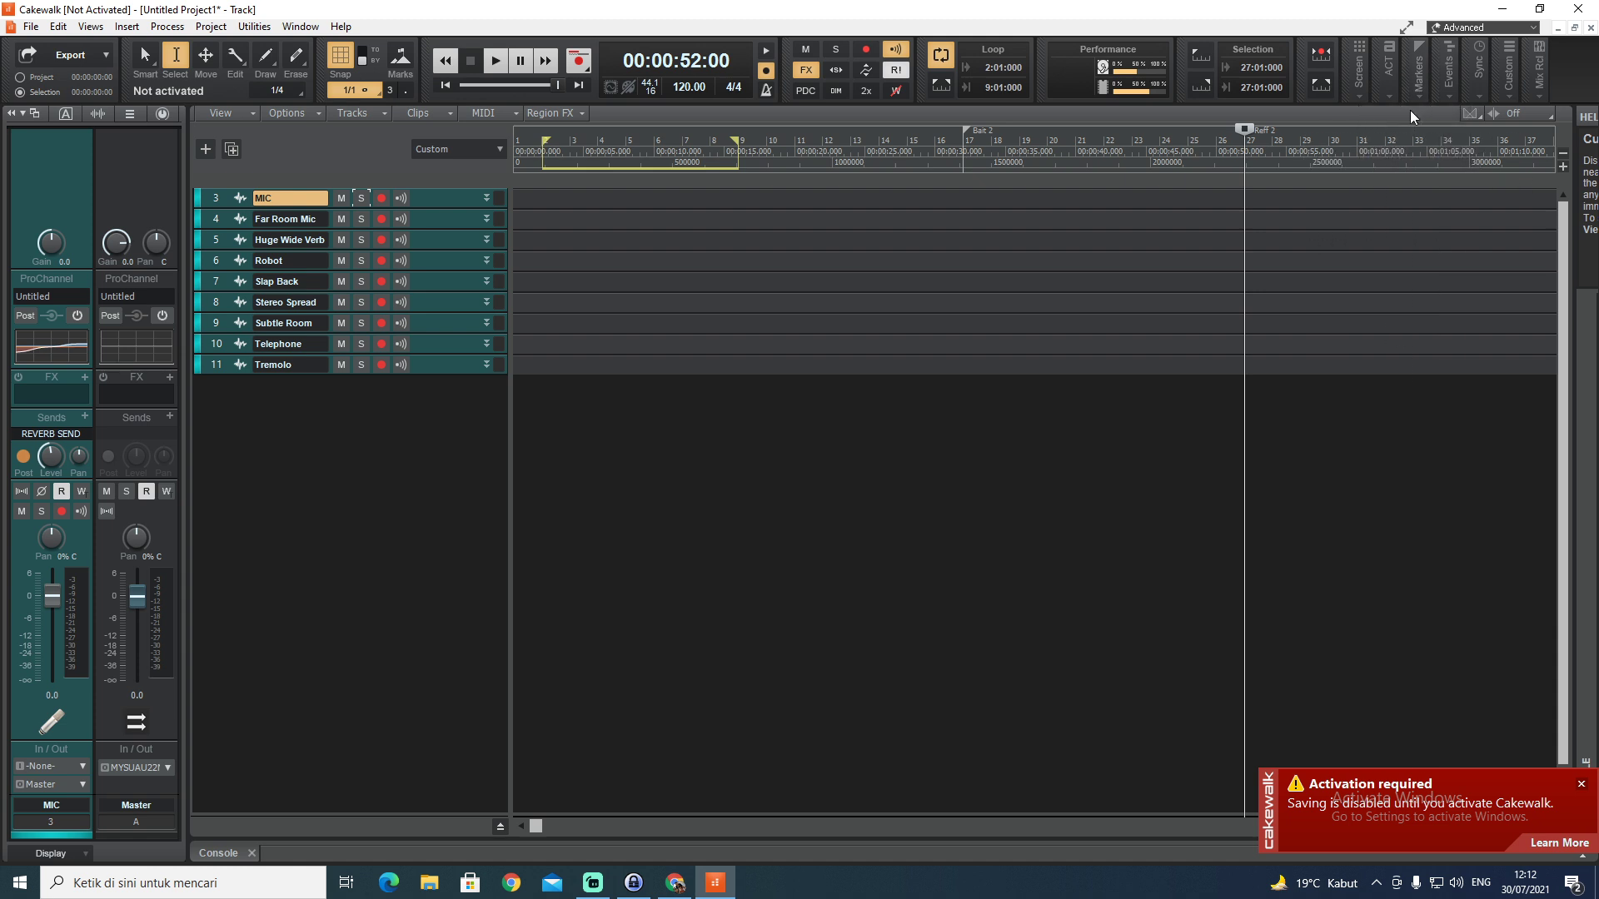
# Select the MIC track from 20:01:000 to 23:01:000 and view the Event Inspector module
pyautogui.moveTo(1447, 91)
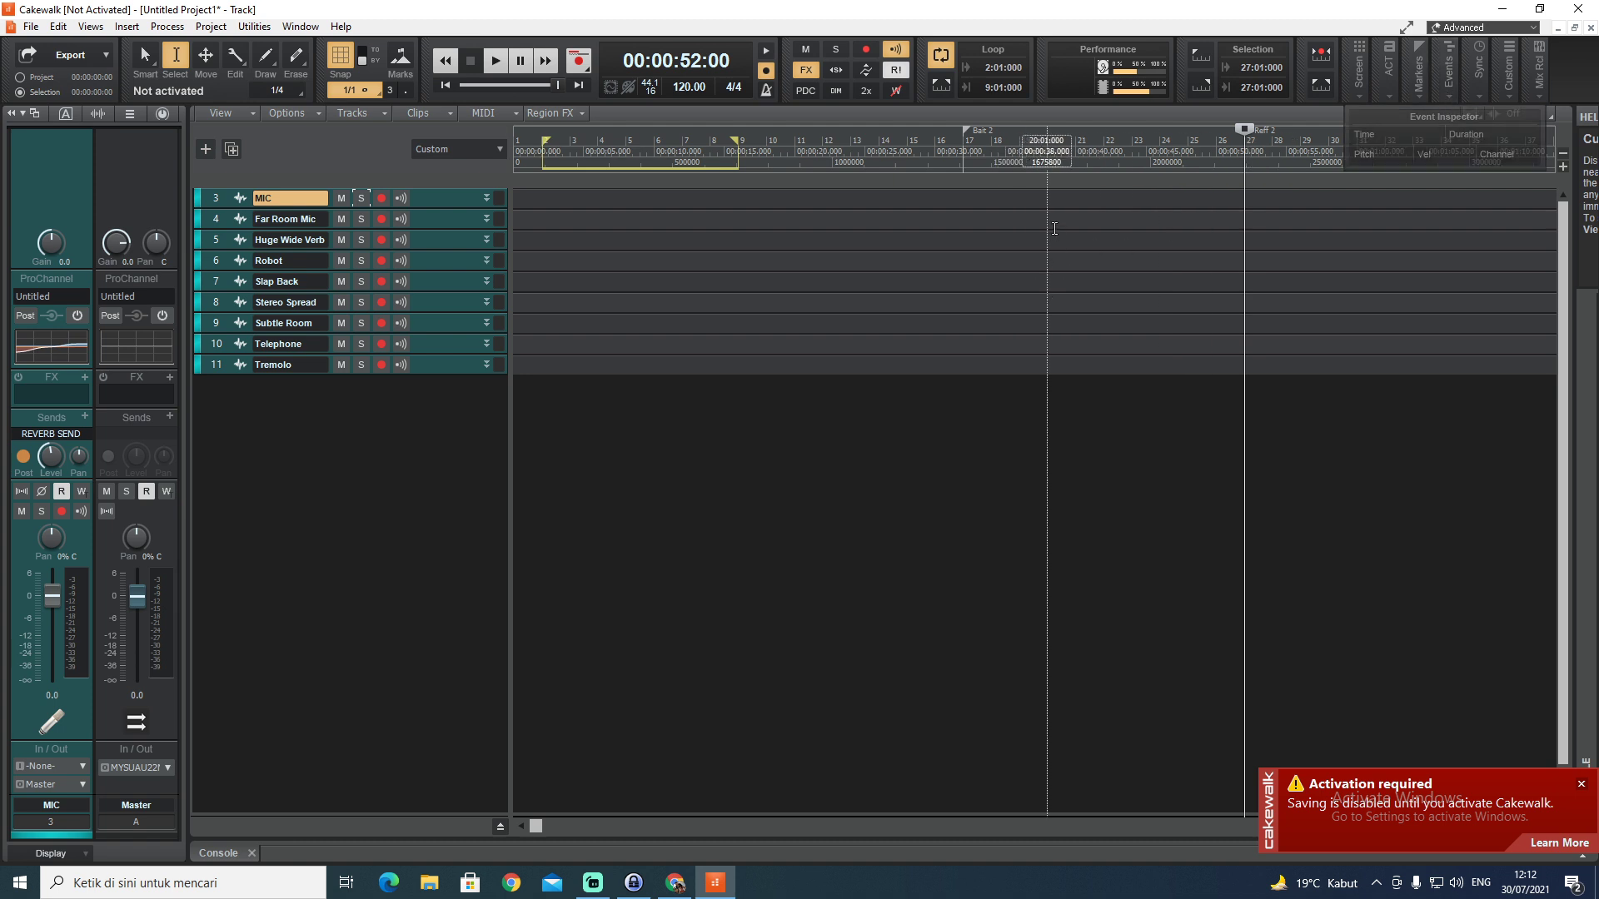
pyautogui.moveTo(1055, 199); pyautogui.dragTo(1132, 200)
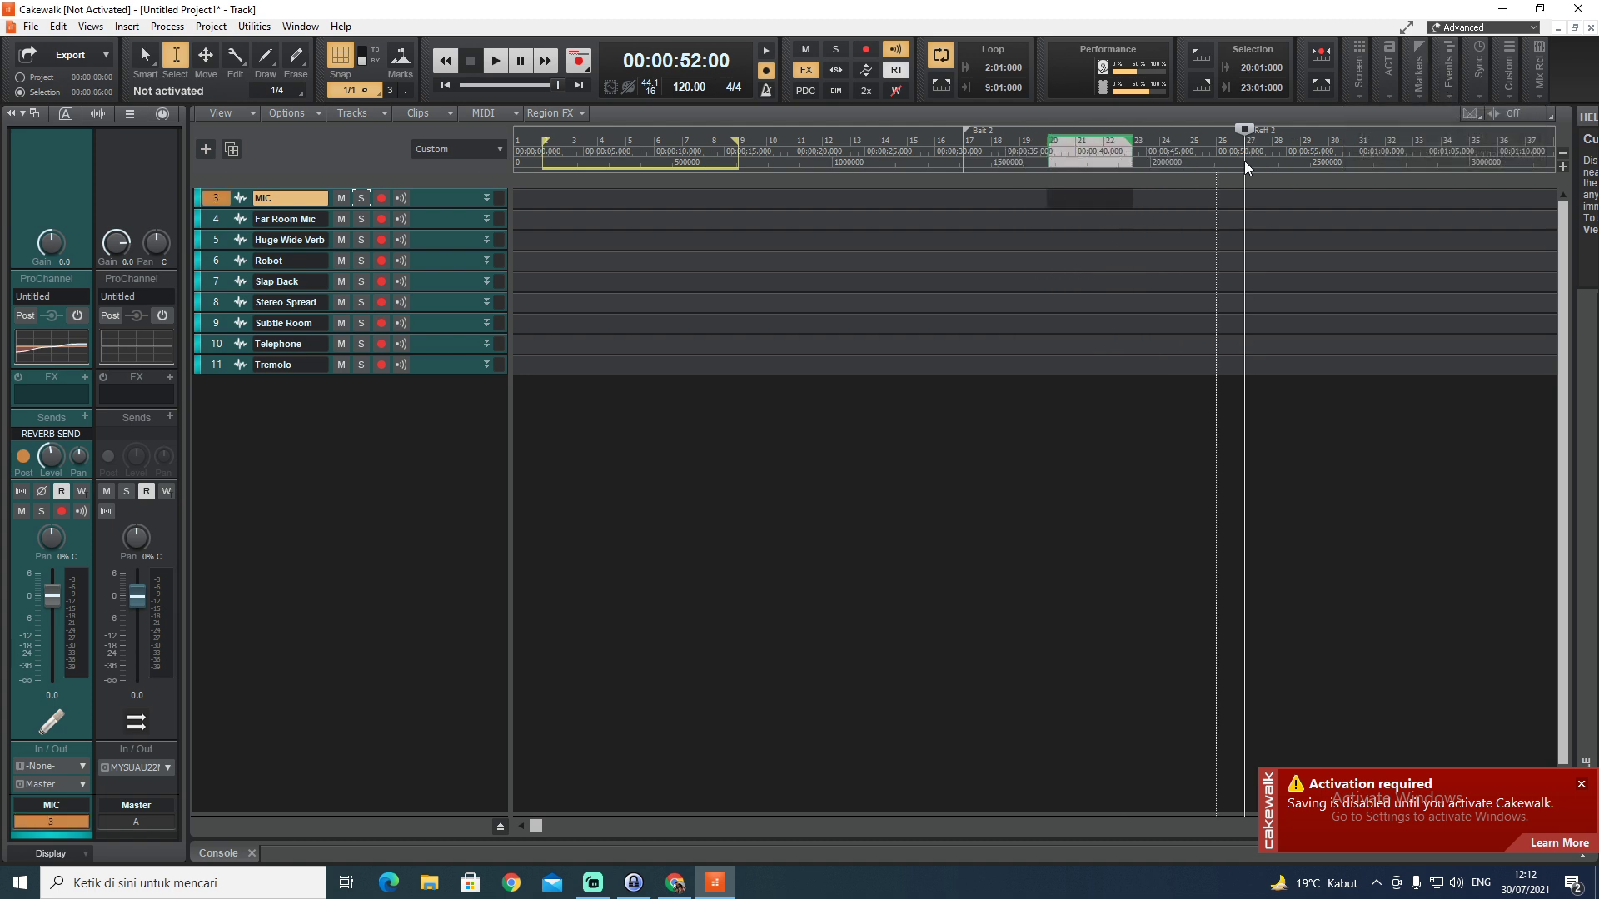
pyautogui.moveTo(1447, 97)
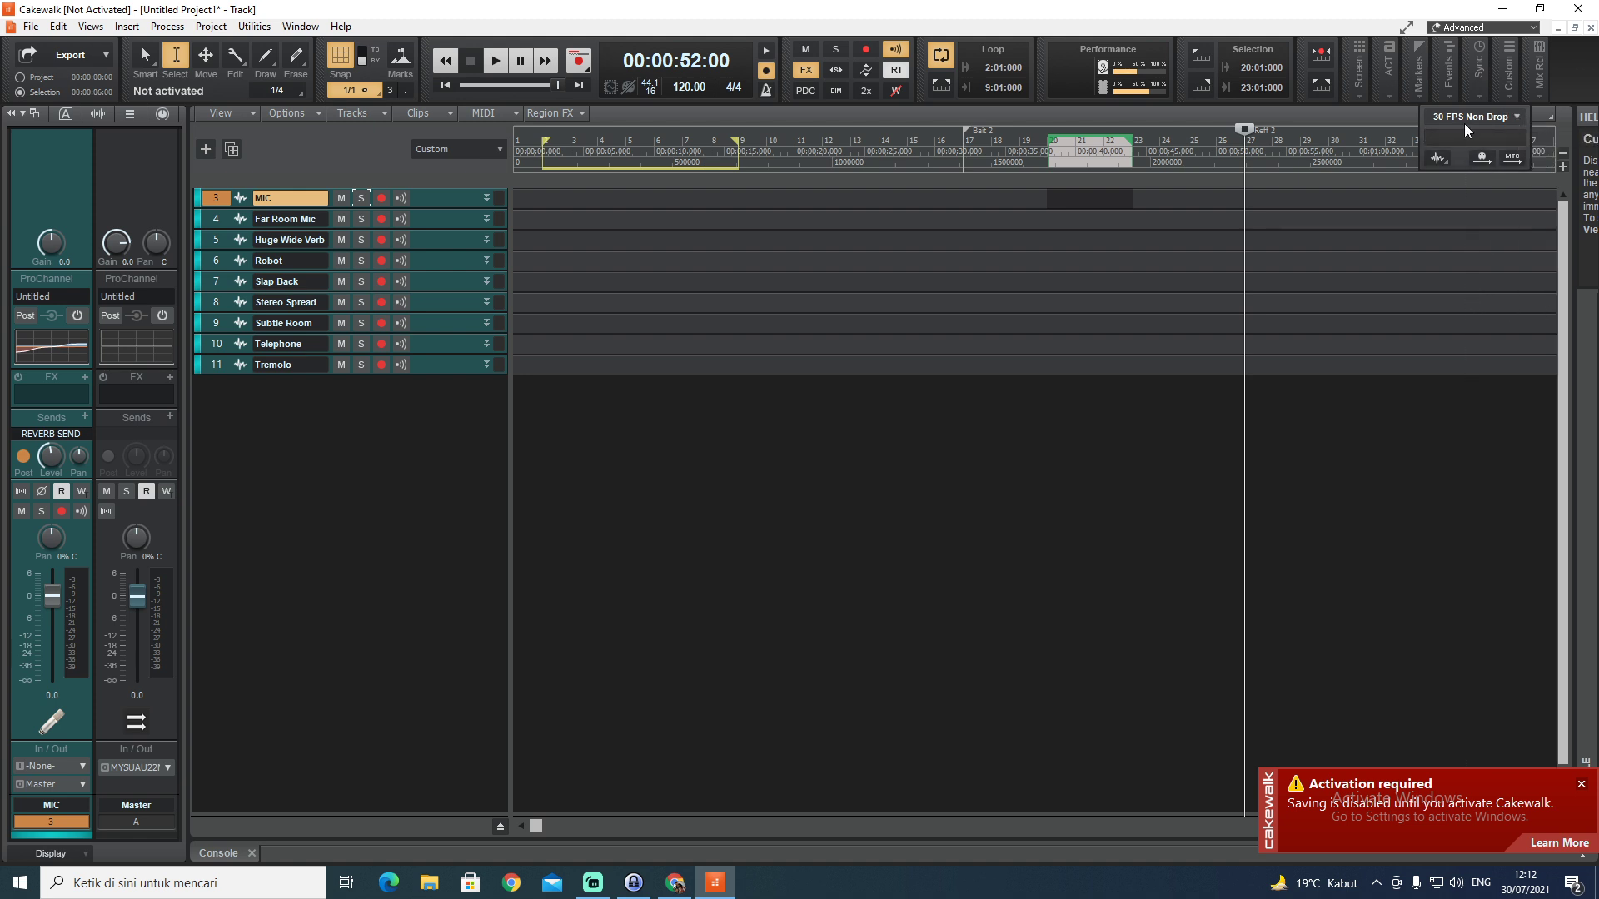
# Look through the frame rate choices of the Sync module and clear the time selection
pyautogui.click(1516, 117)
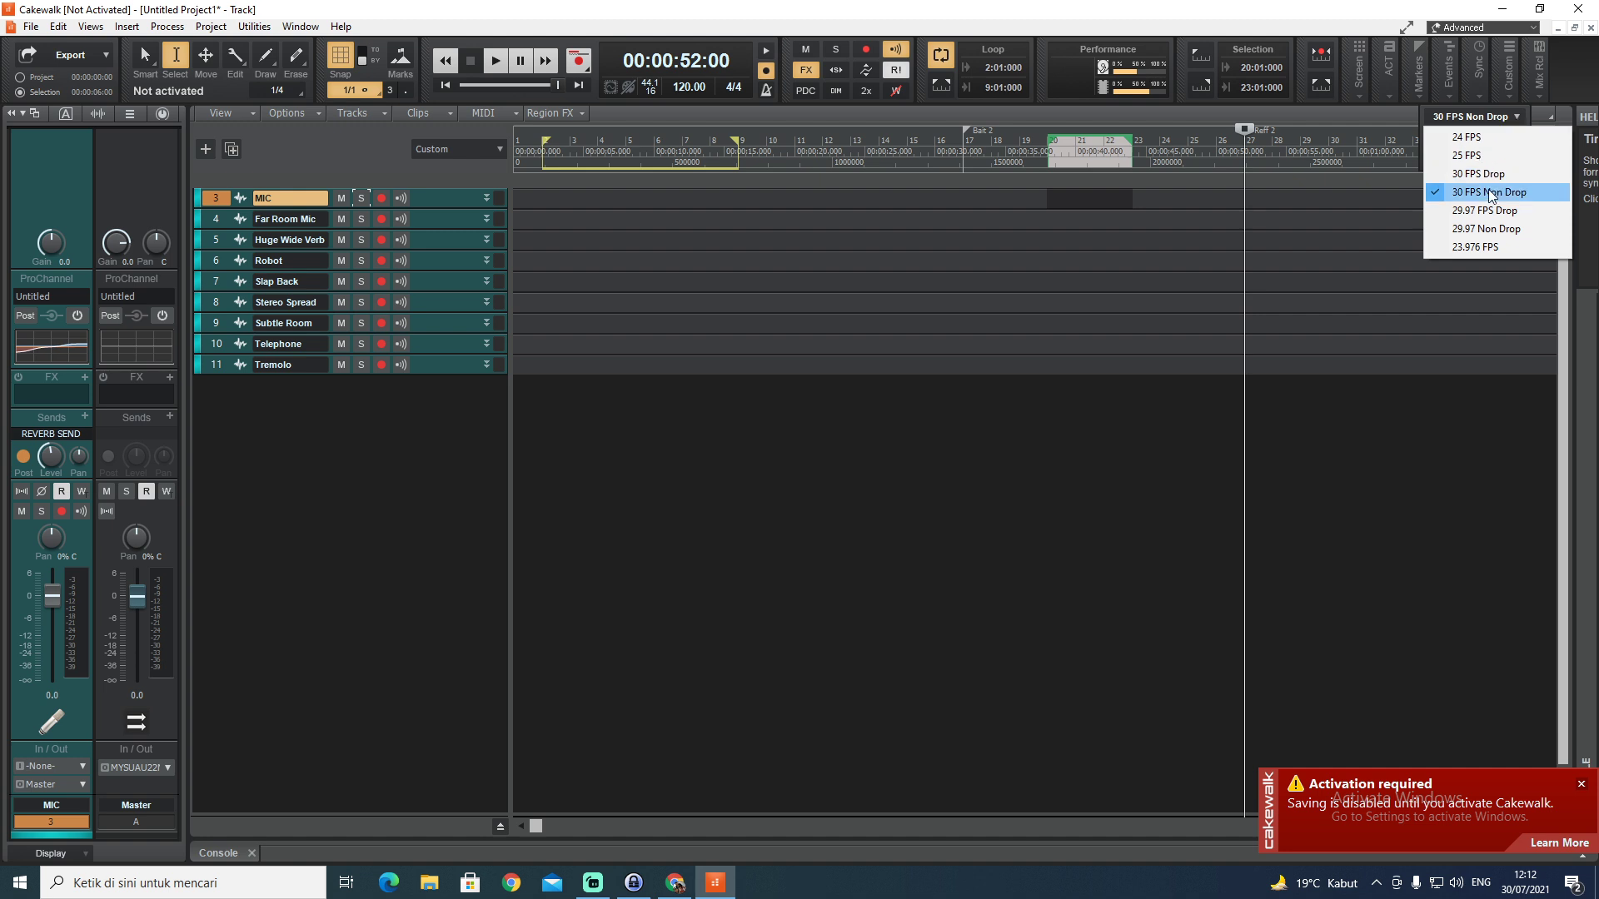
pyautogui.click(1476, 139)
pyautogui.click(1396, 500)
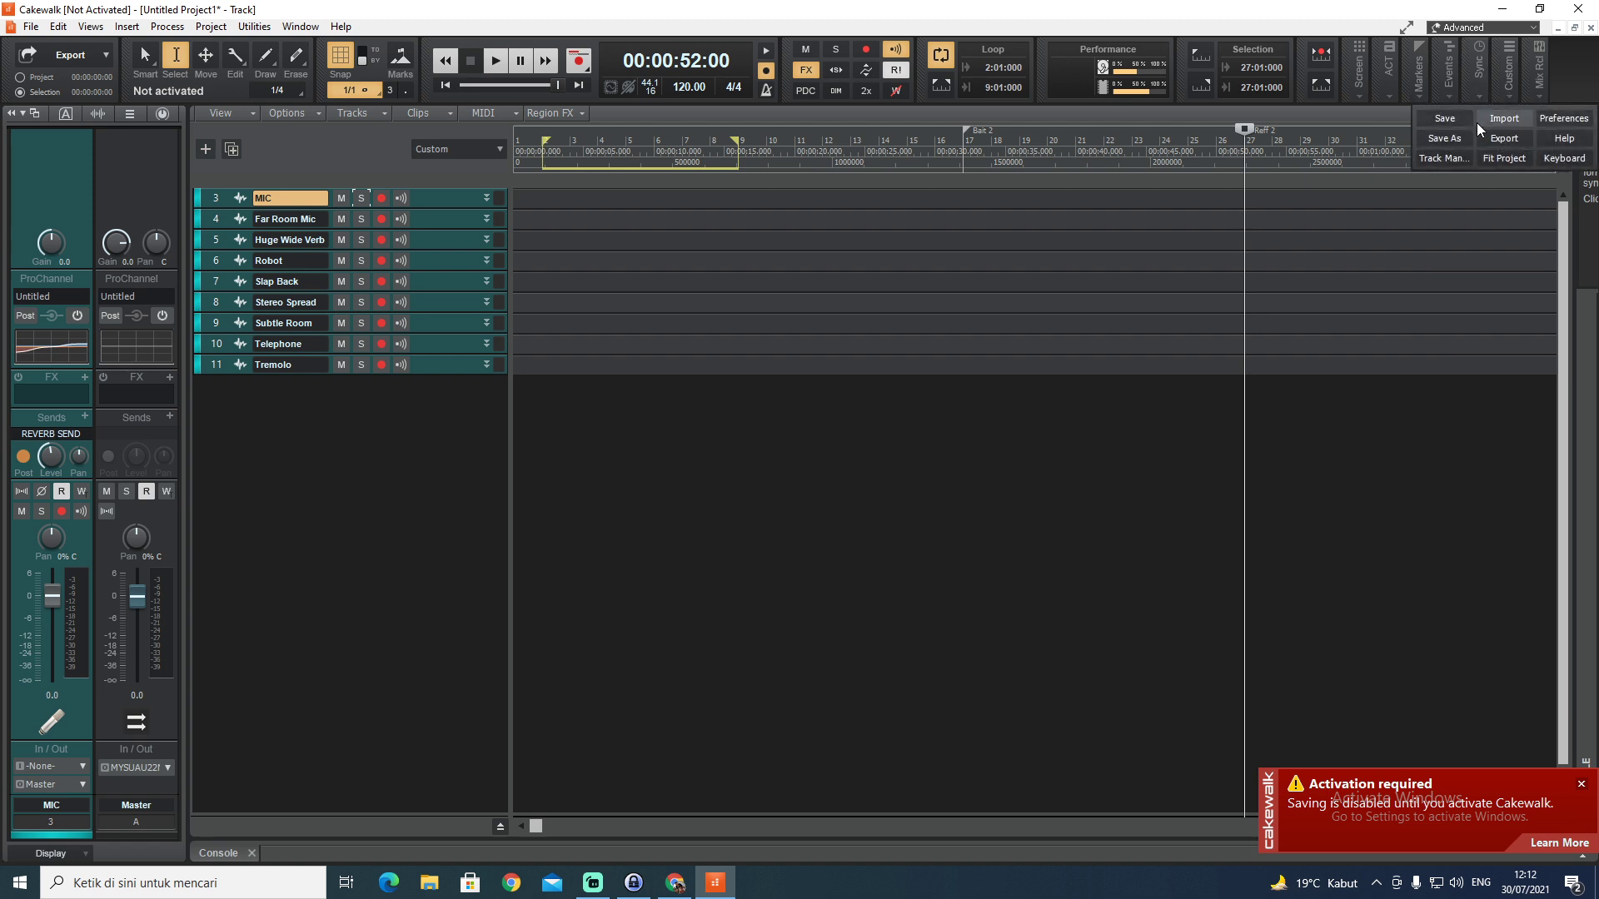
# Try to save the project from the Custom module and dismiss the resulting notice
pyautogui.click(1467, 120)
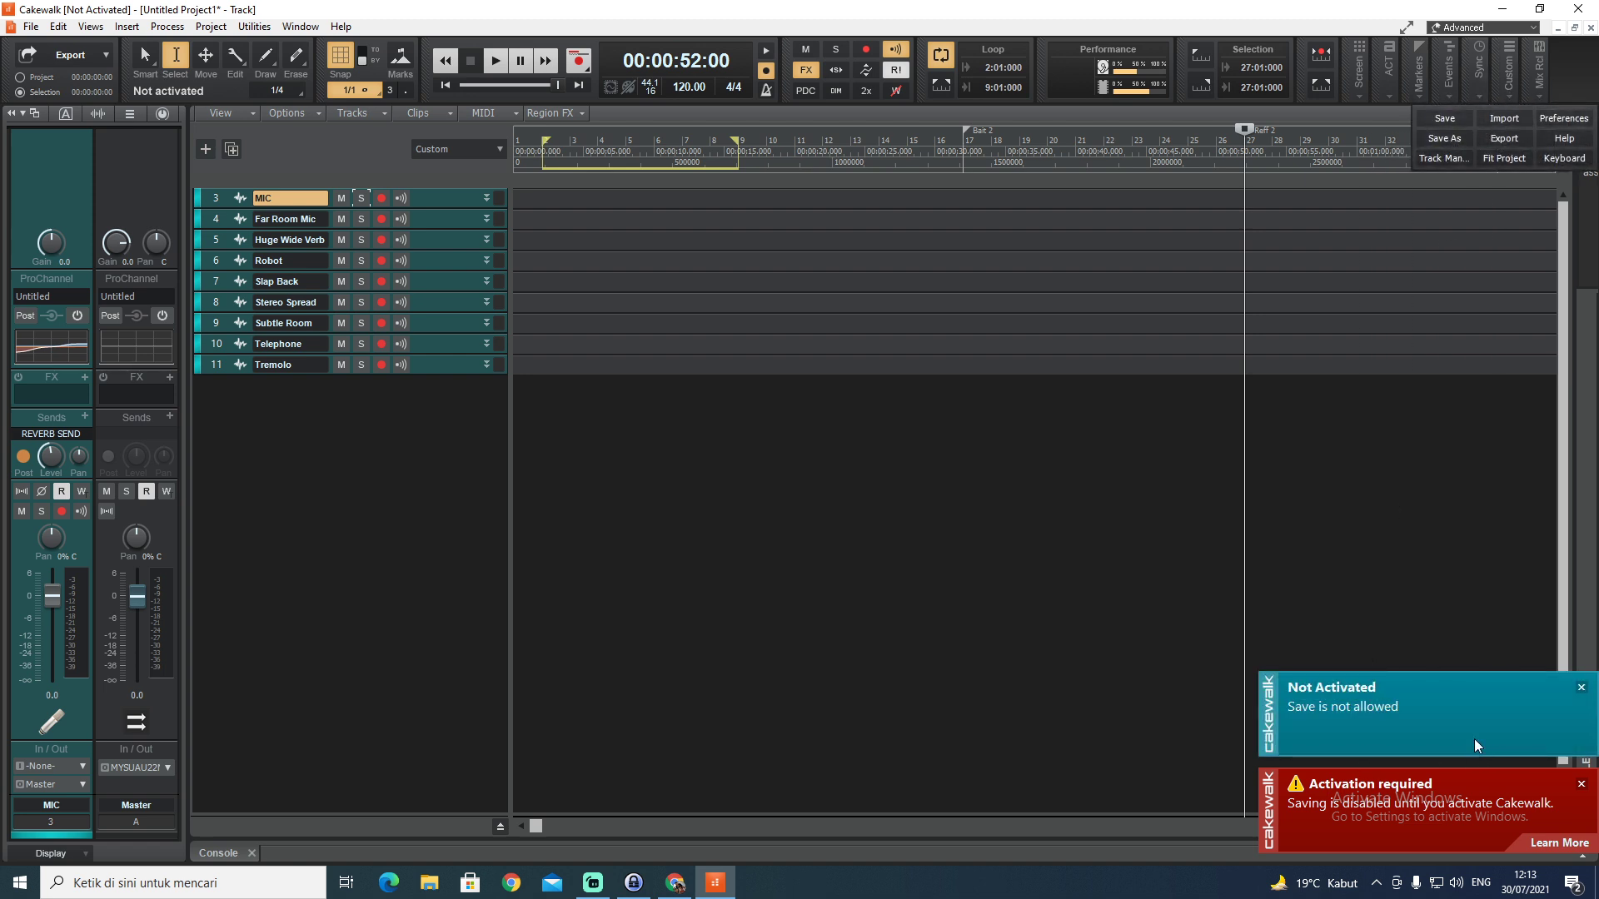
pyautogui.click(1581, 689)
# View the Track Manager's list of tracks and buses from the Custom module and close it
pyautogui.moveTo(1507, 92)
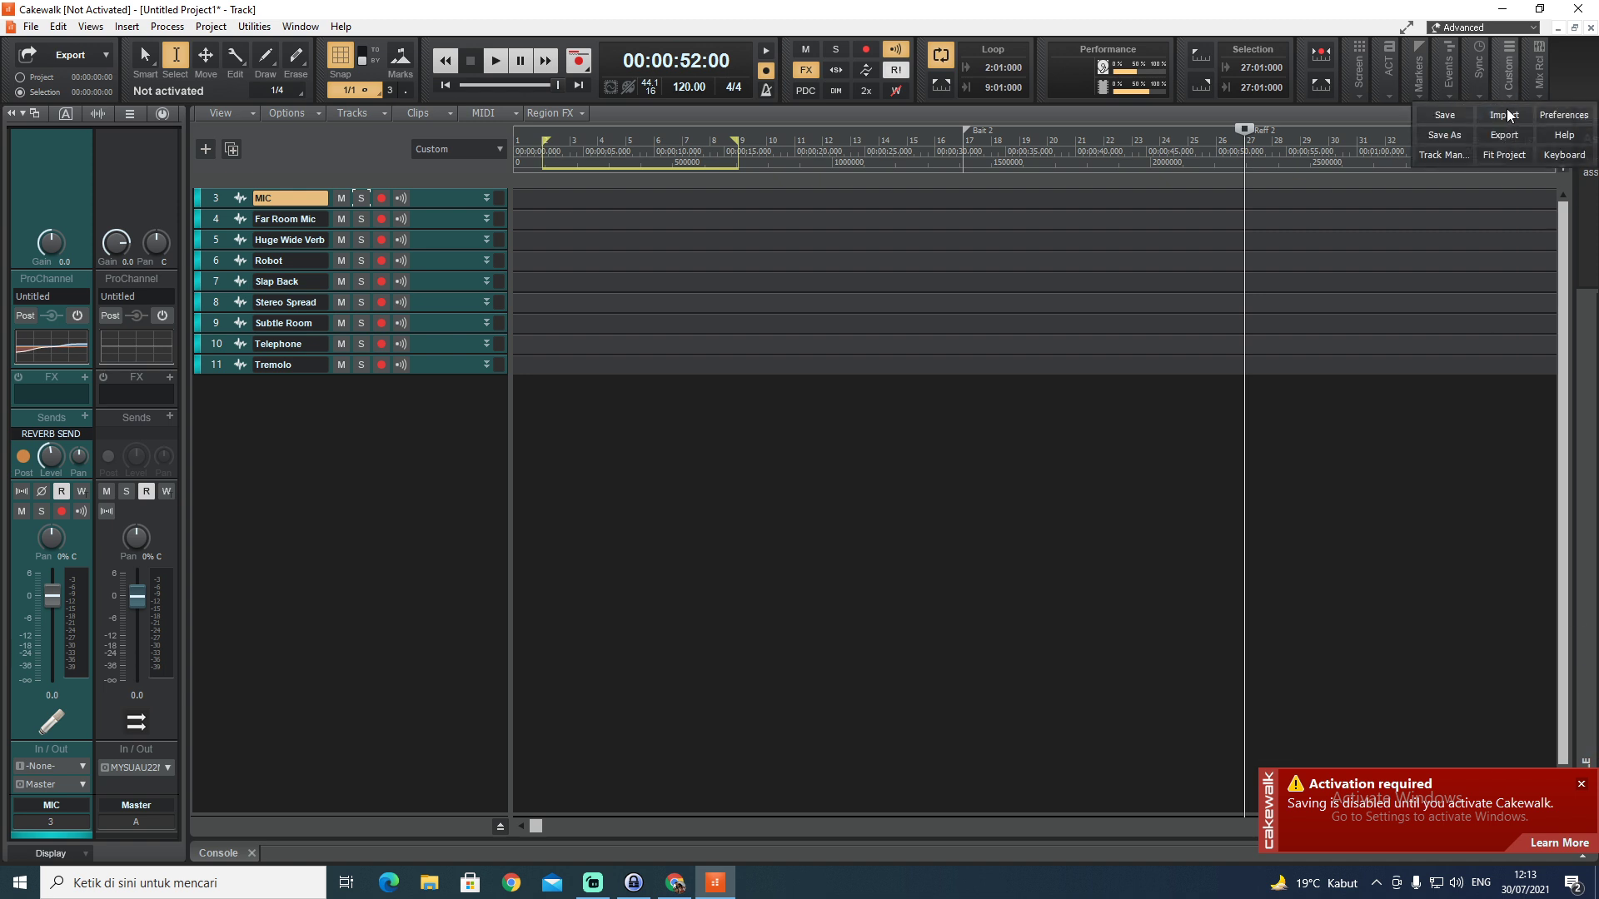
pyautogui.click(1453, 159)
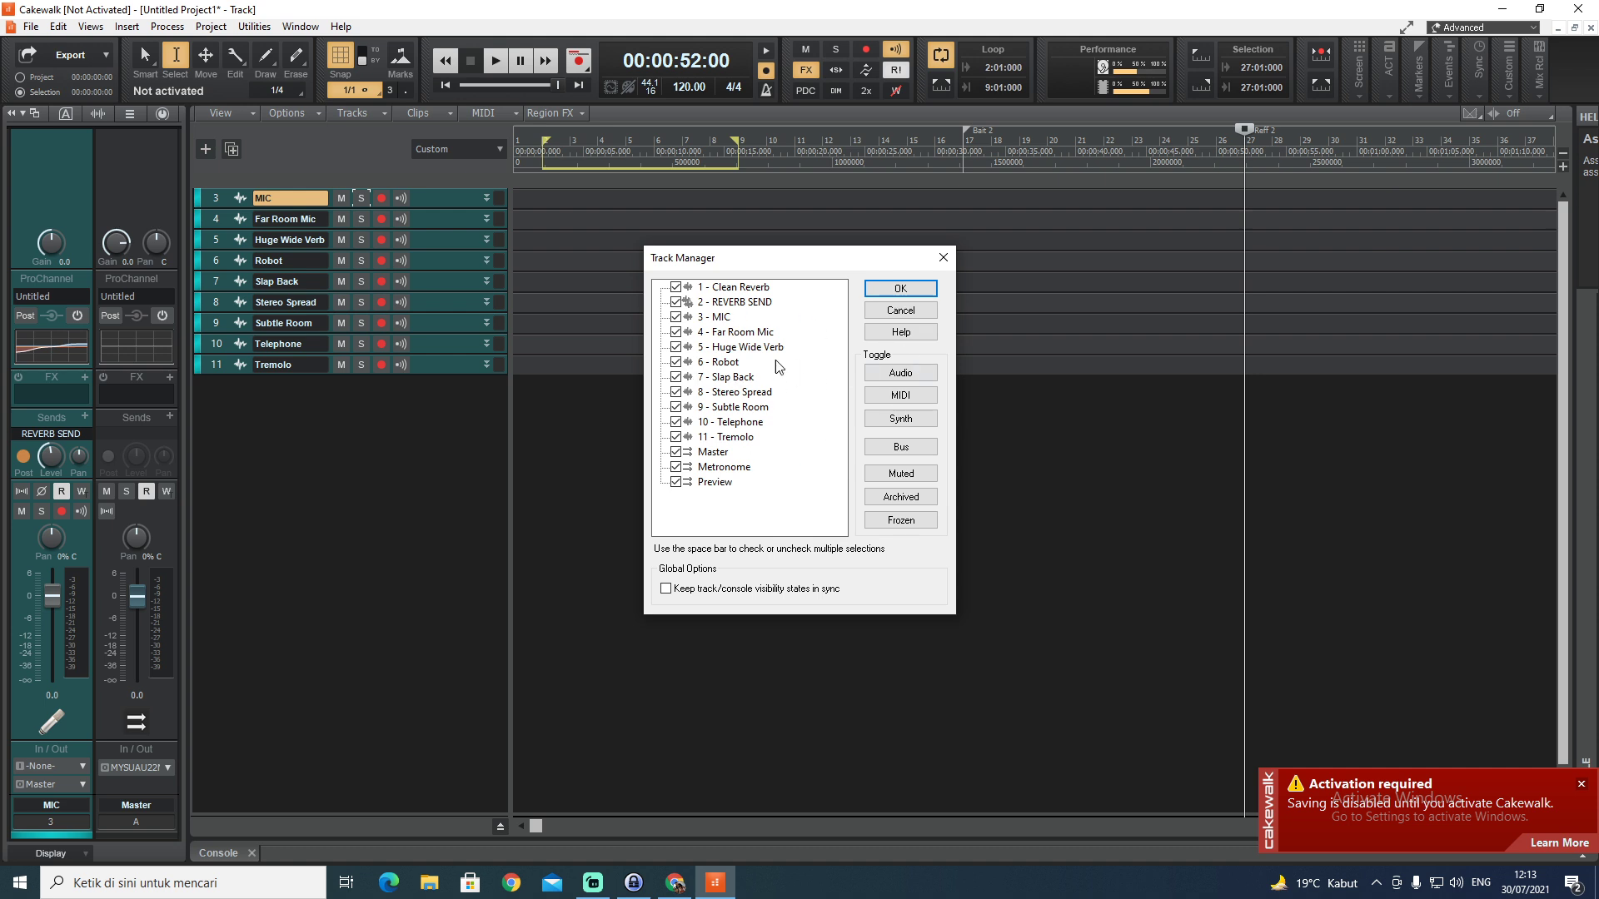
pyautogui.click(945, 258)
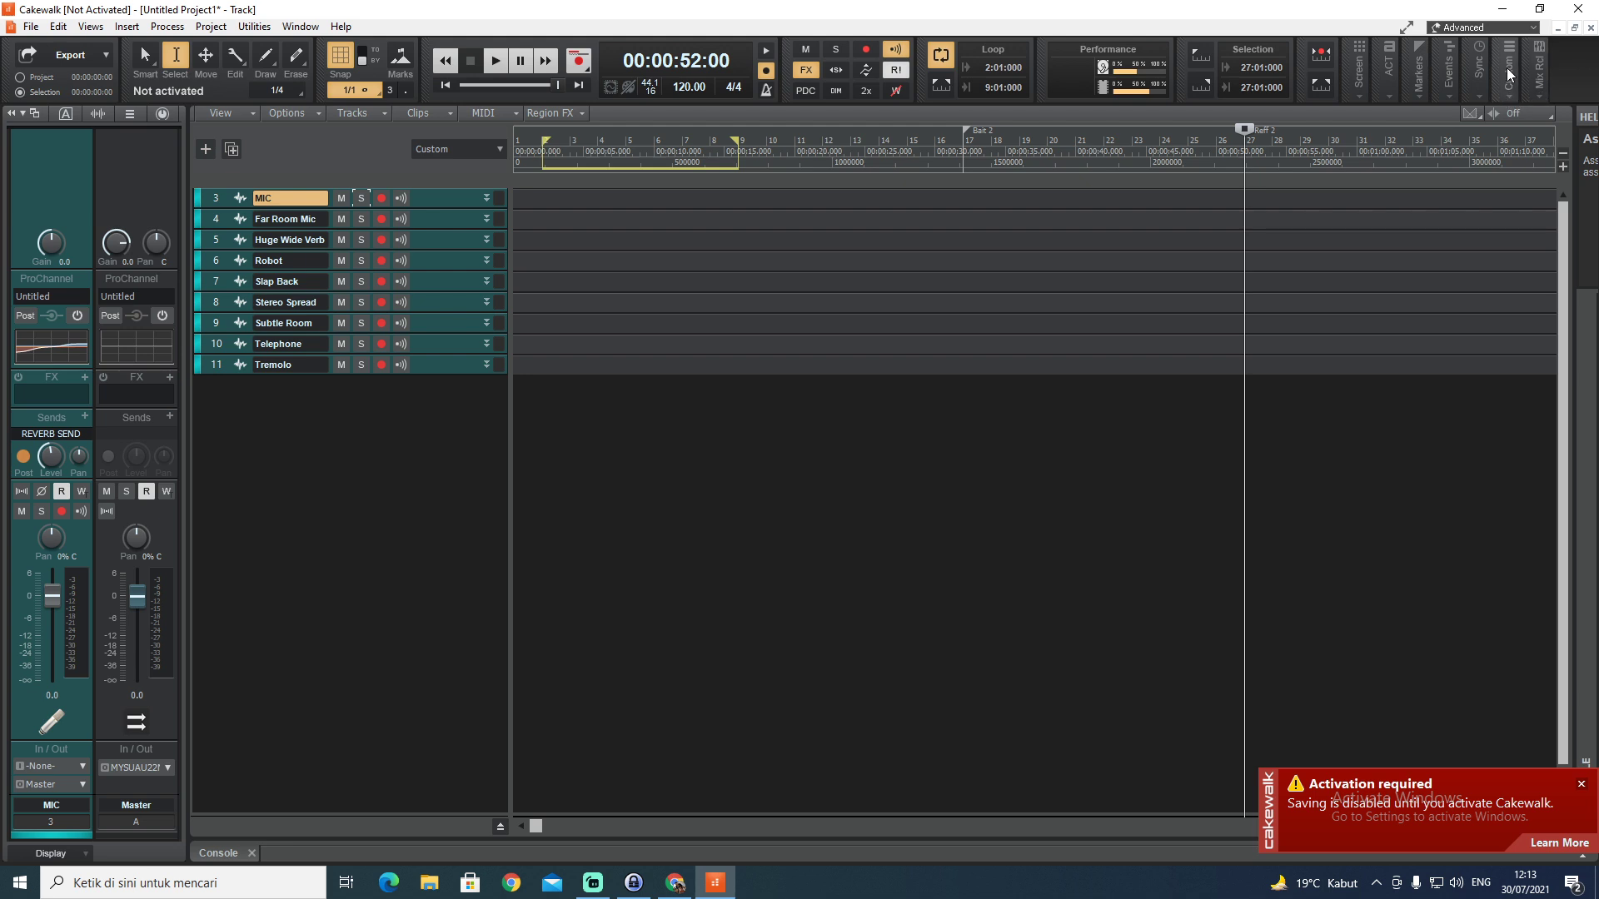
# Examine the Mix Recall module's scene commands and close its list without choosing any
pyautogui.moveTo(1537, 96)
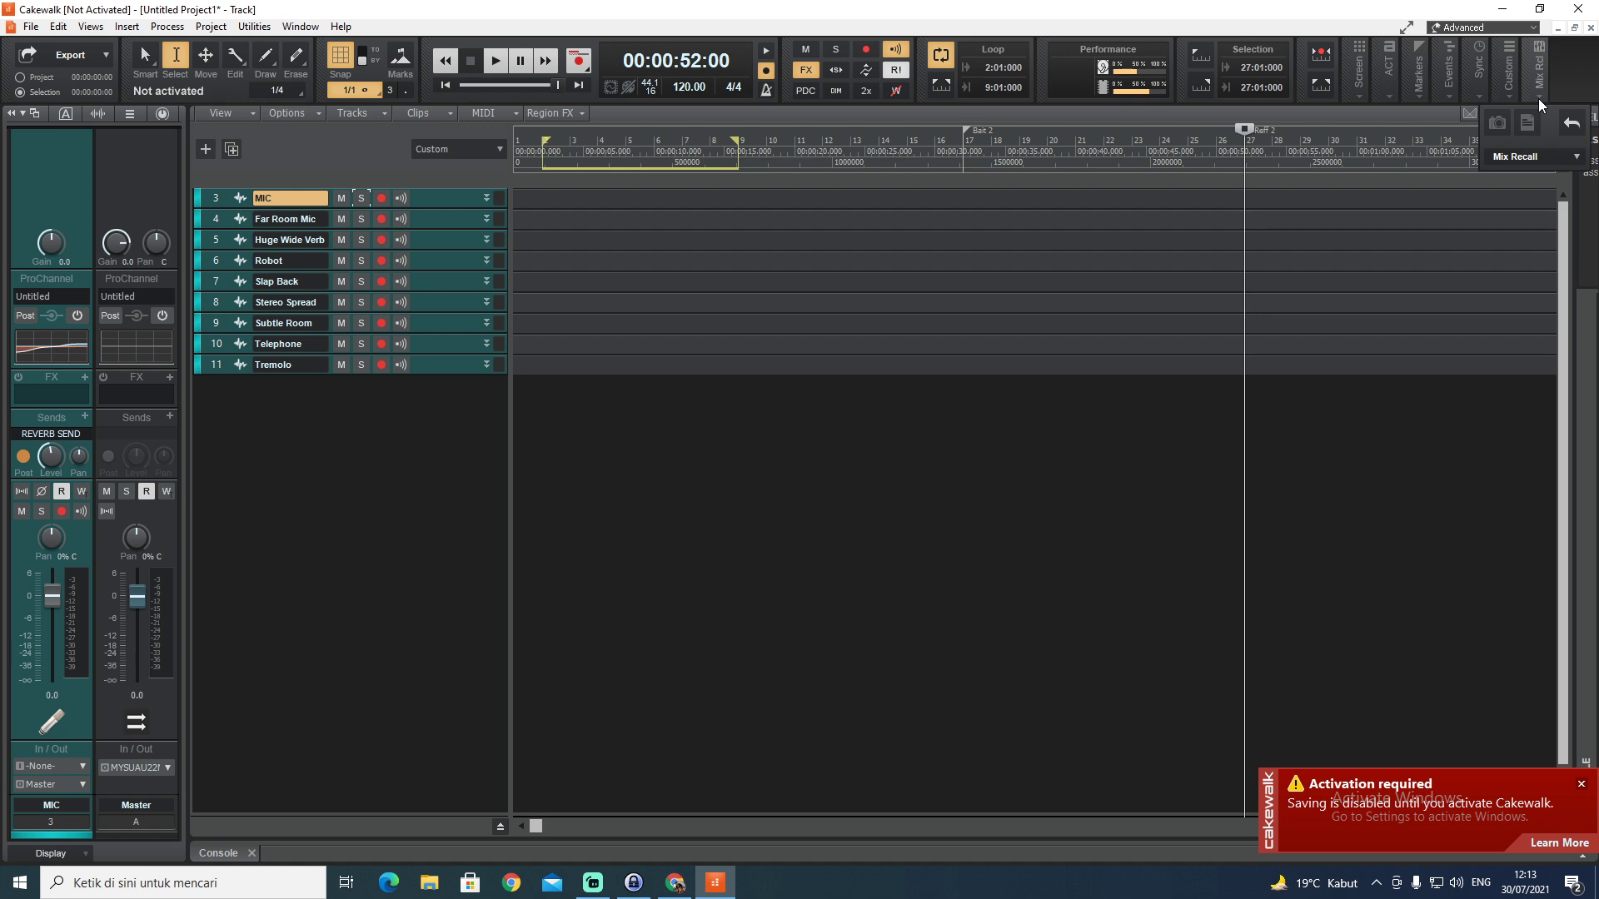
pyautogui.click(1577, 157)
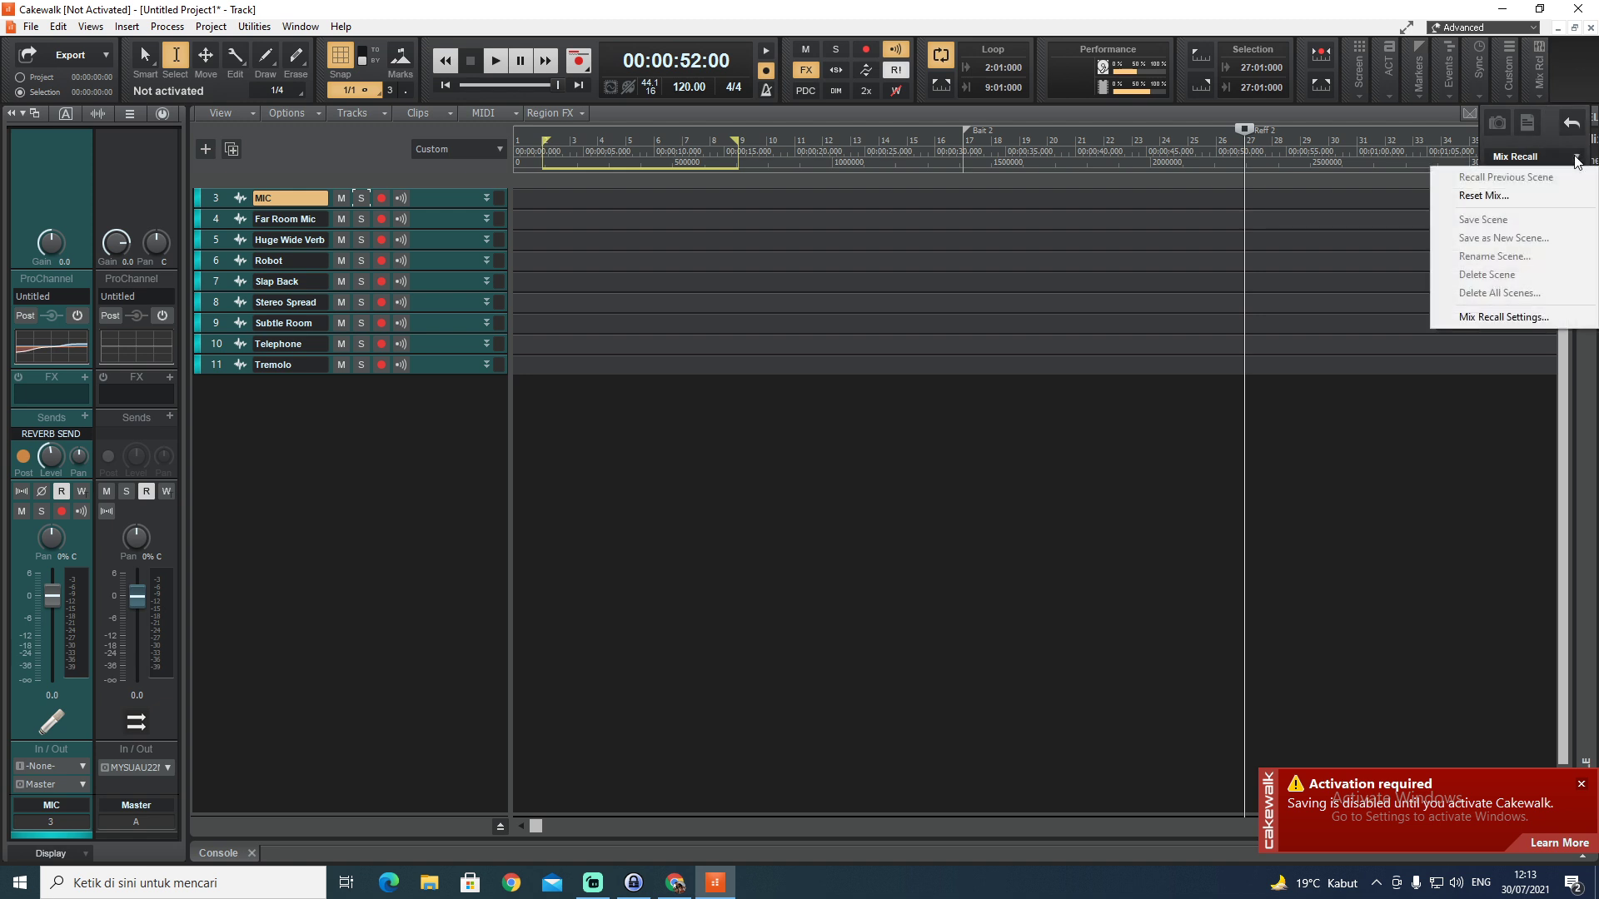
pyautogui.click(1090, 531)
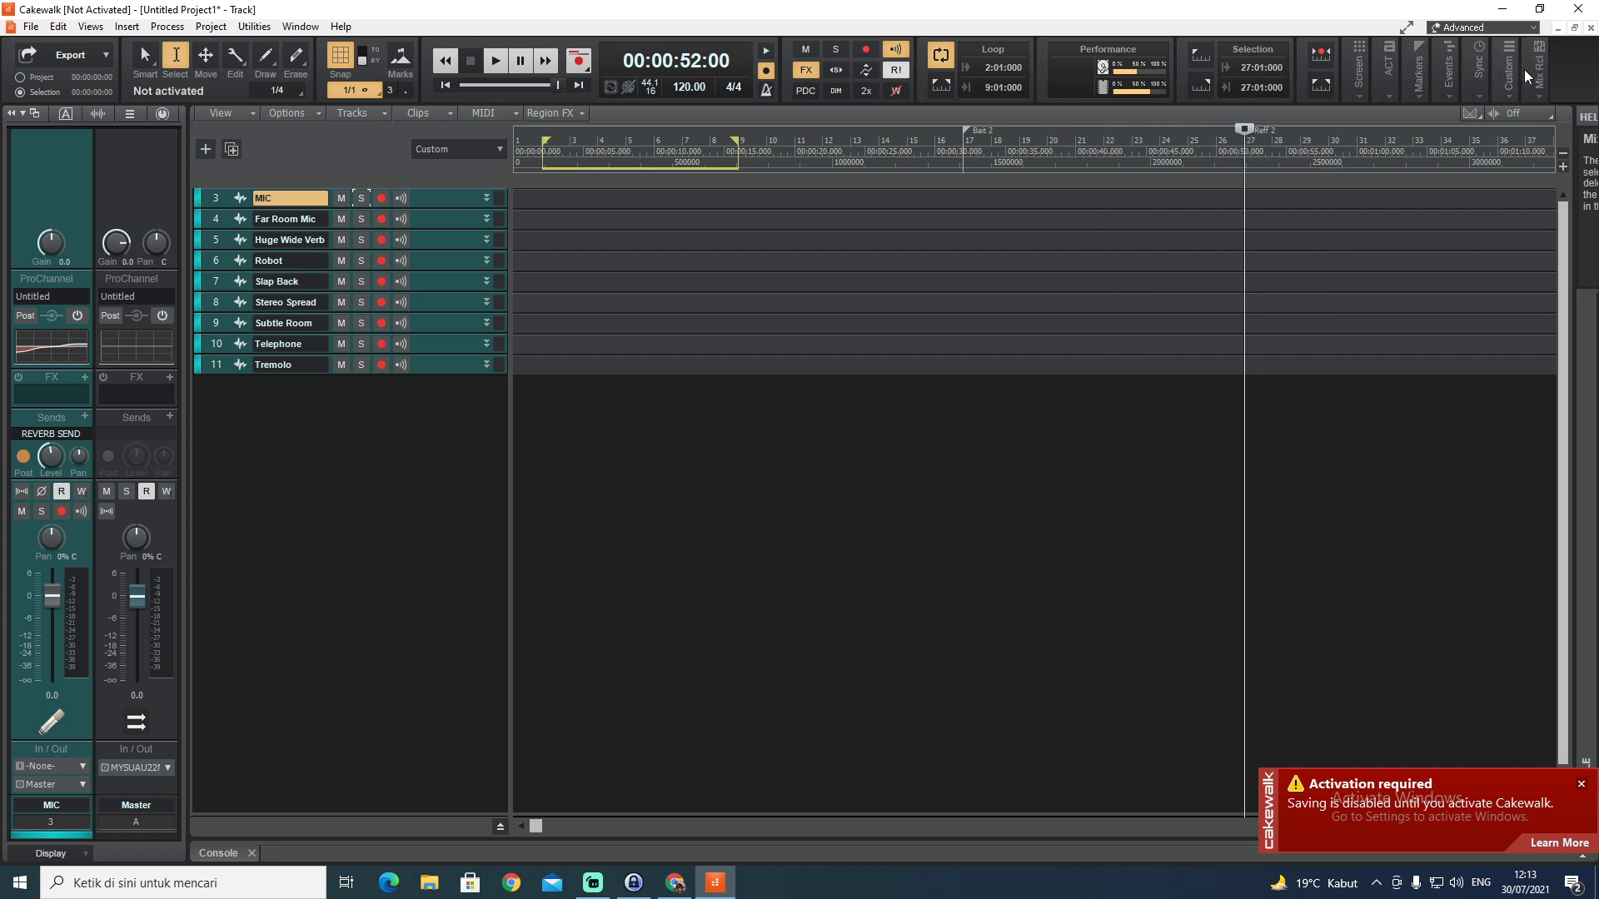
pyautogui.click(1538, 95)
pyautogui.click(1538, 95)
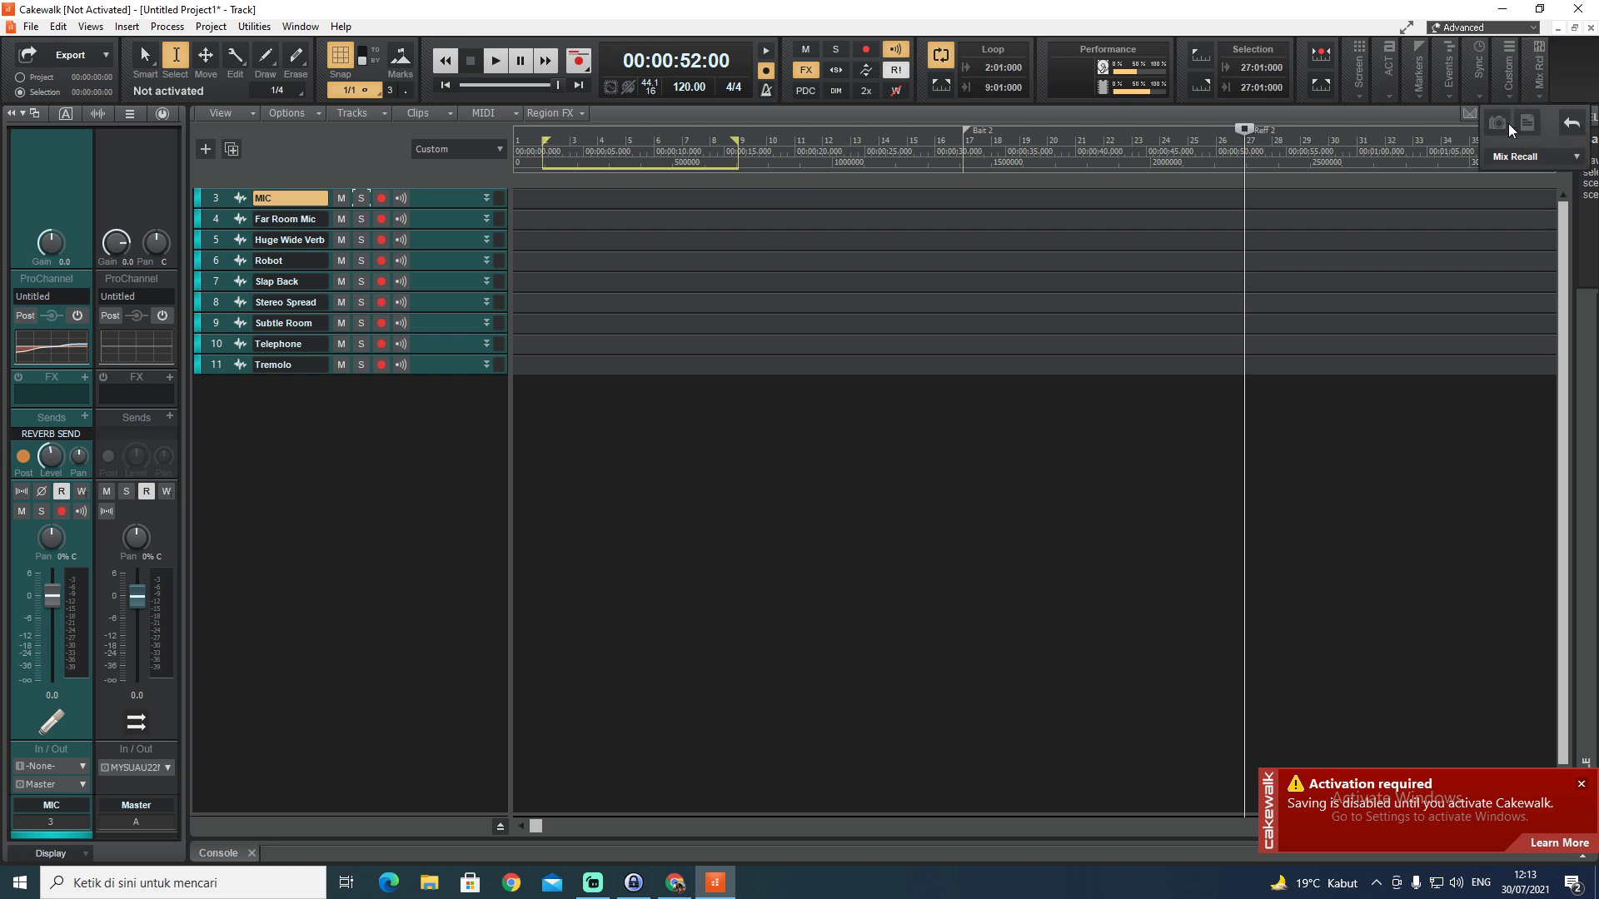
pyautogui.click(1576, 158)
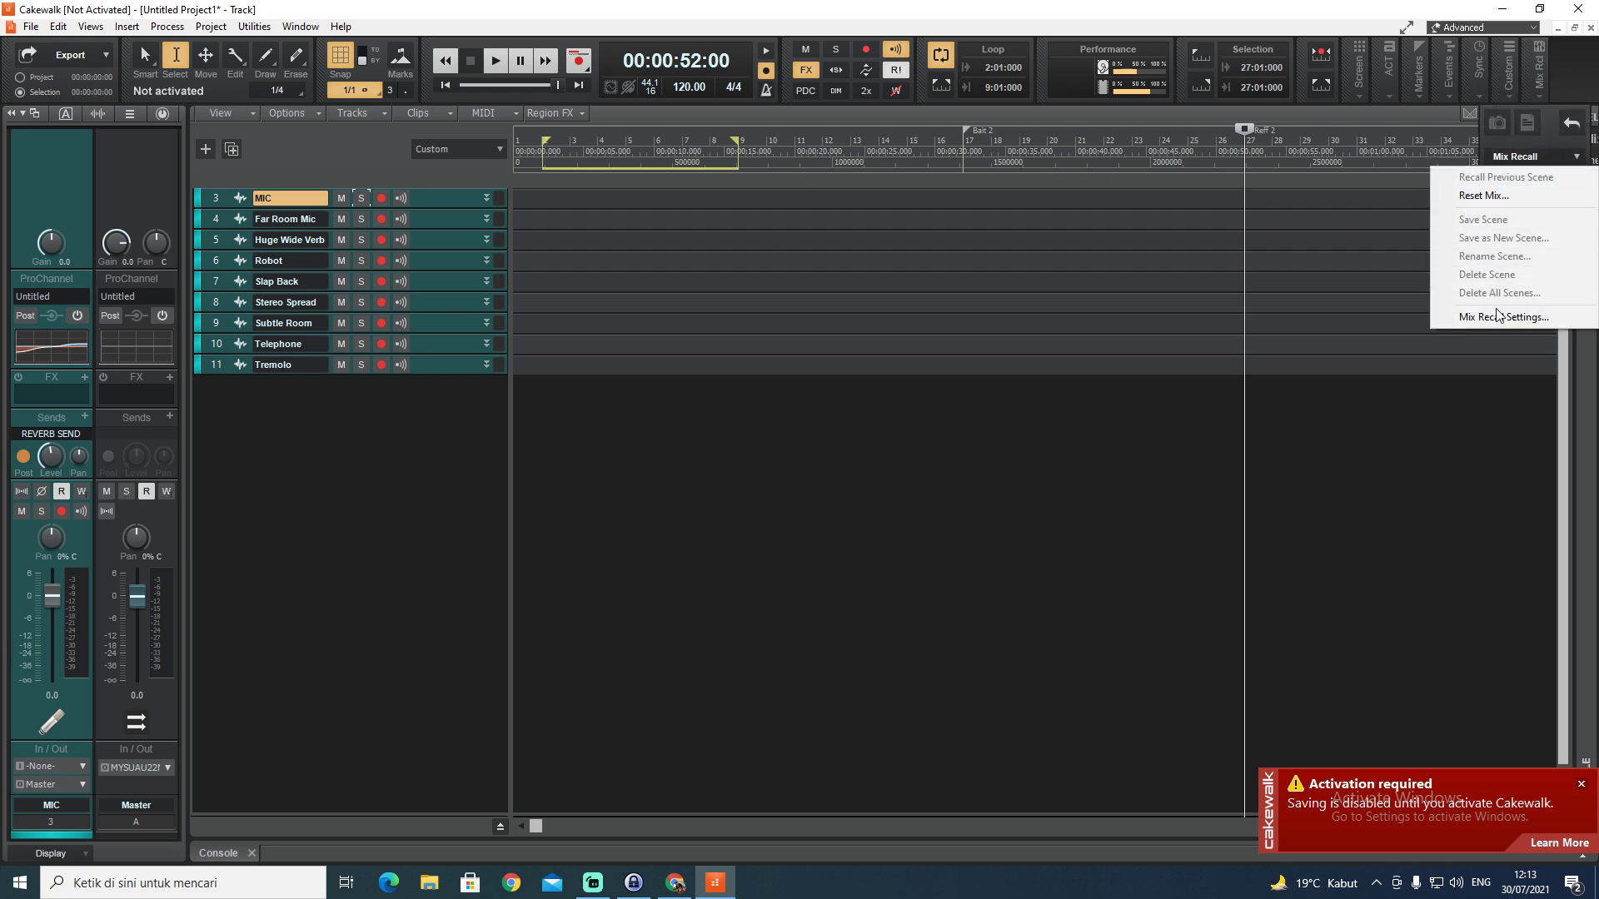
pyautogui.click(1089, 364)
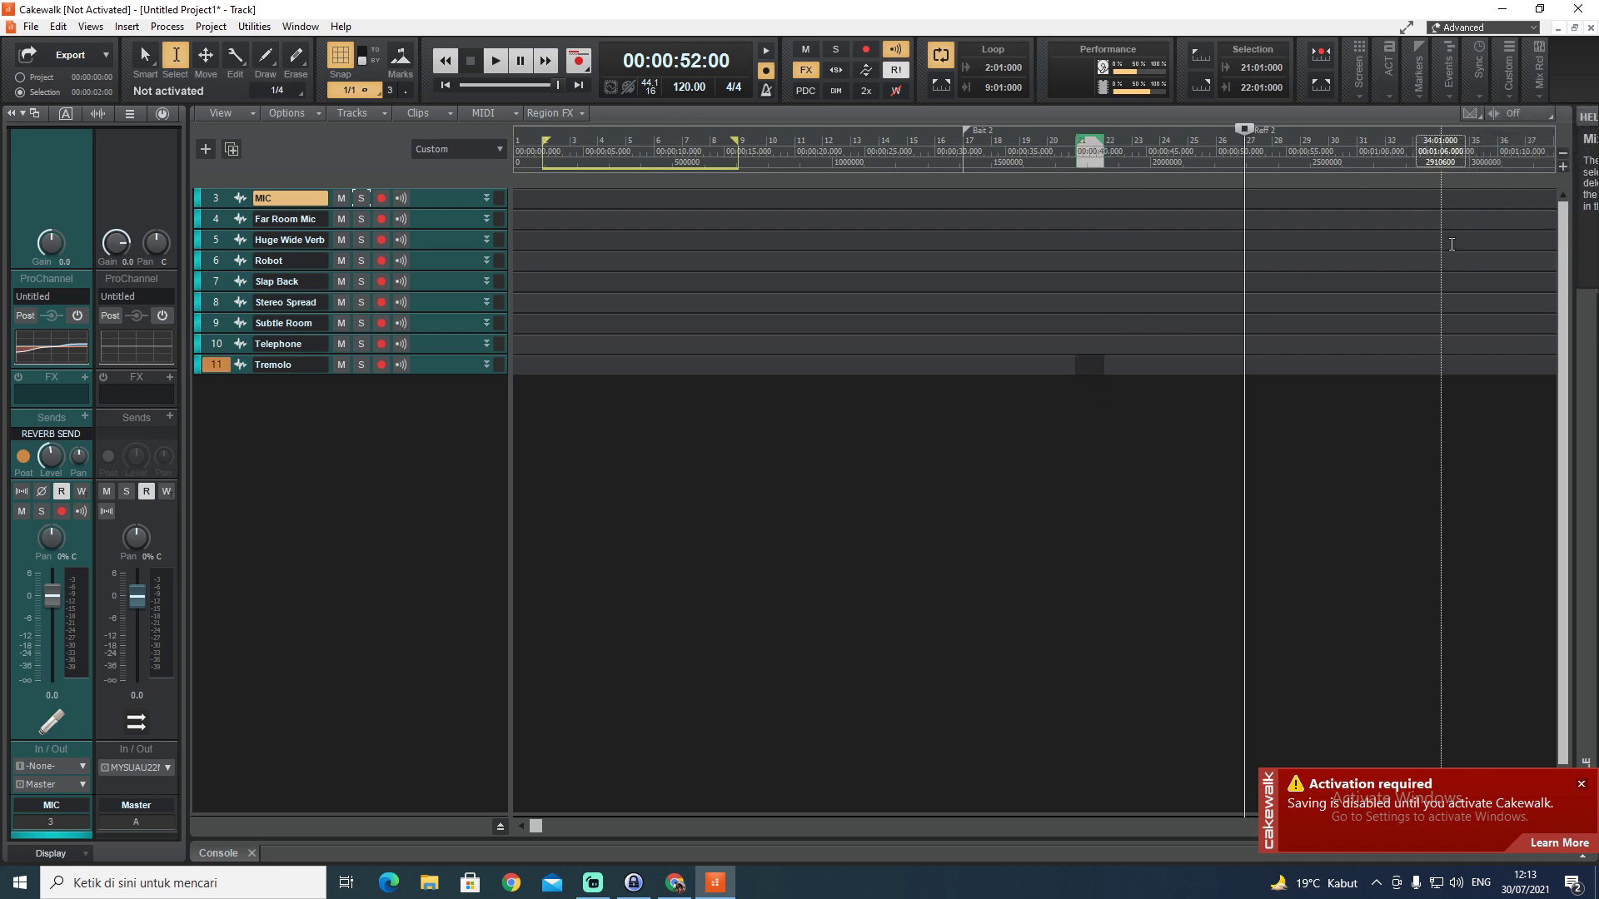
# Dismiss the activation notification and clear the selection on the Tremolo track
pyautogui.click(1580, 787)
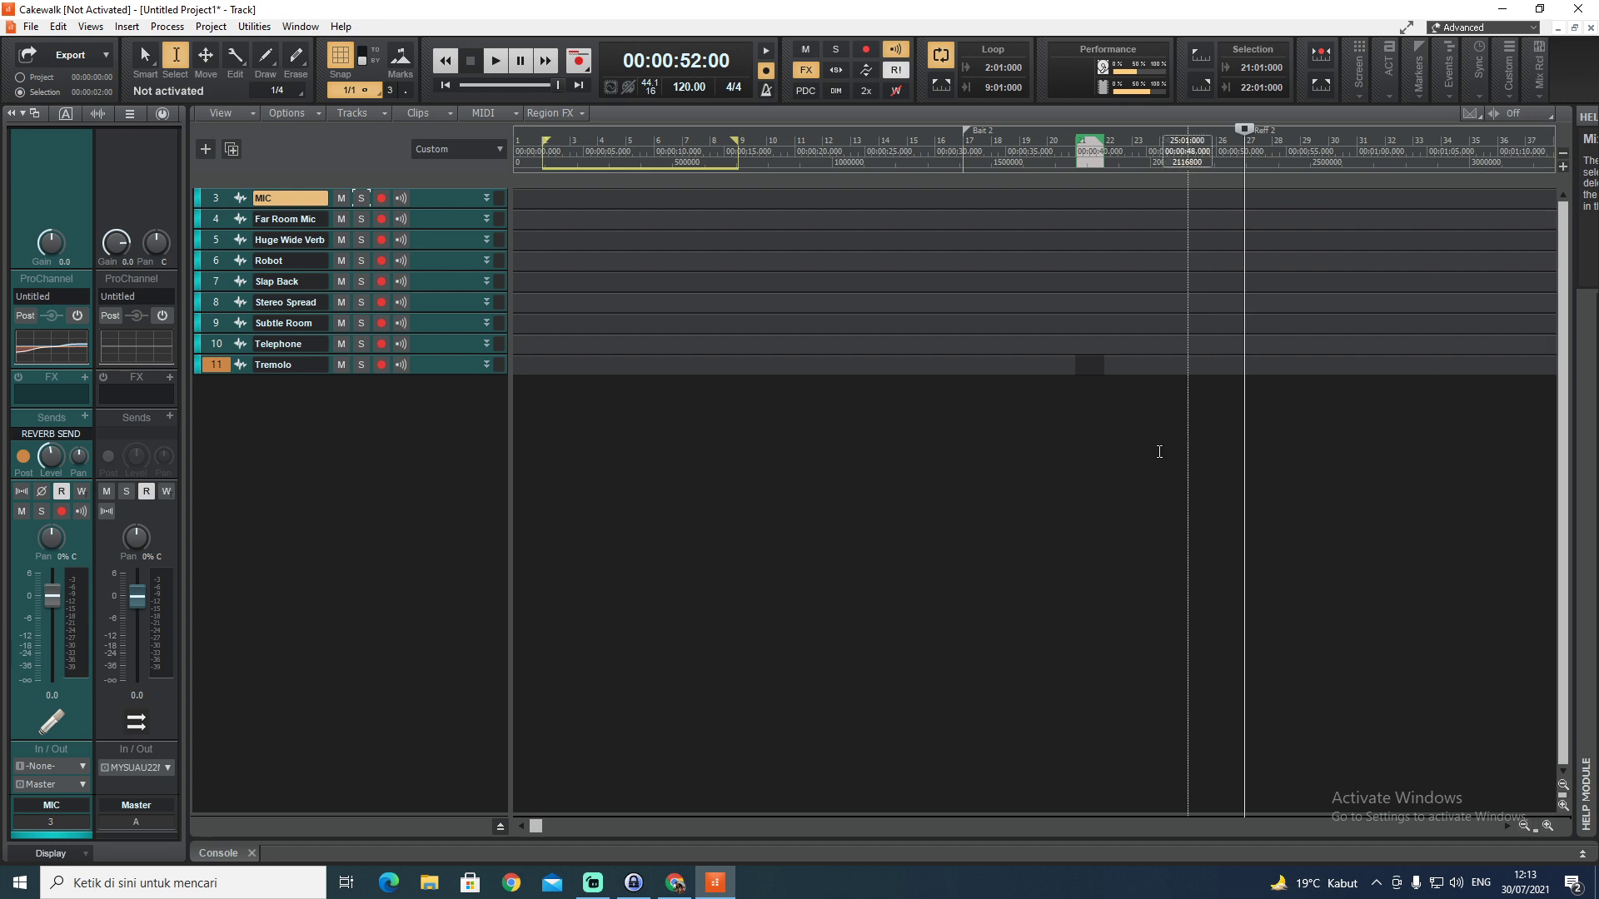
pyautogui.click(967, 558)
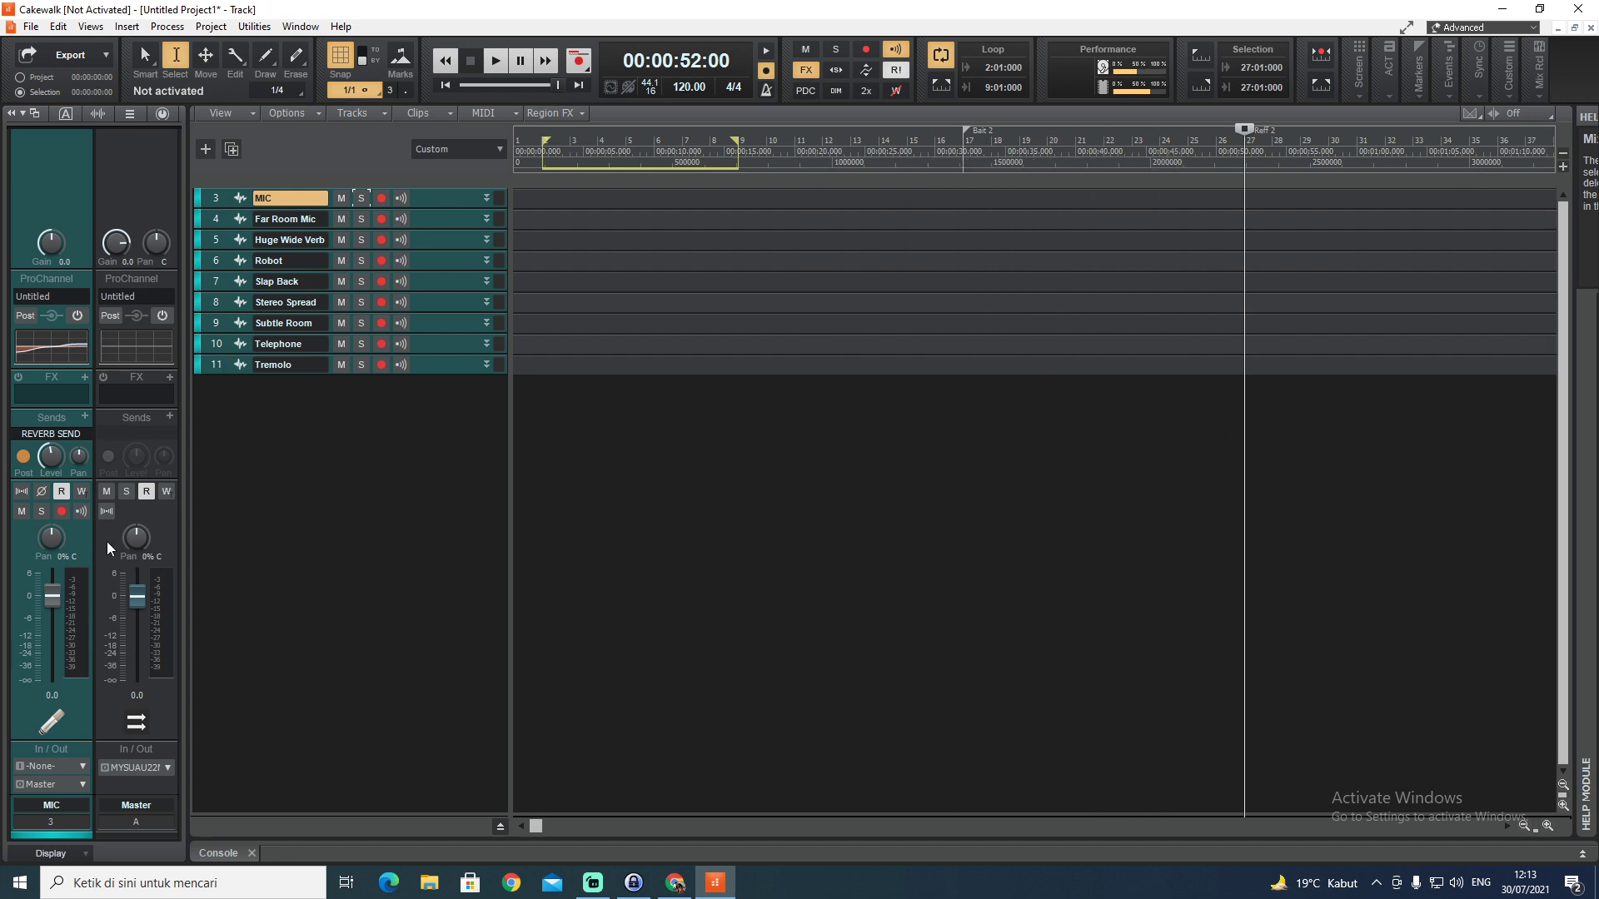
# Undock the Inspector into a floating window, move it over the track controls and widen it slightly
pyautogui.click(24, 111)
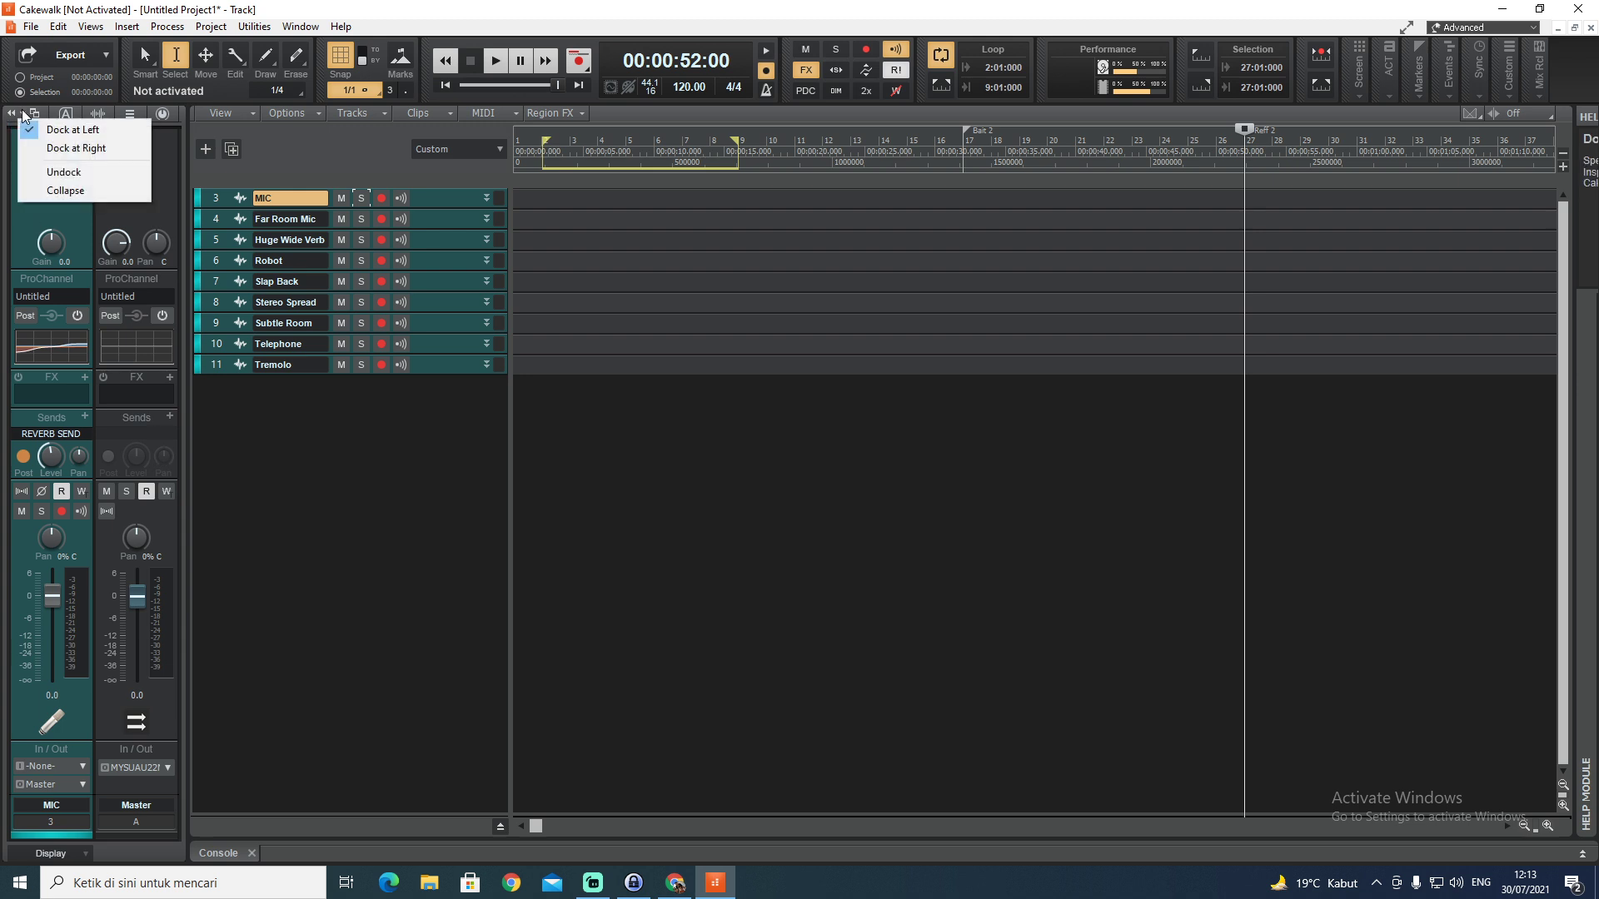
pyautogui.click(97, 176)
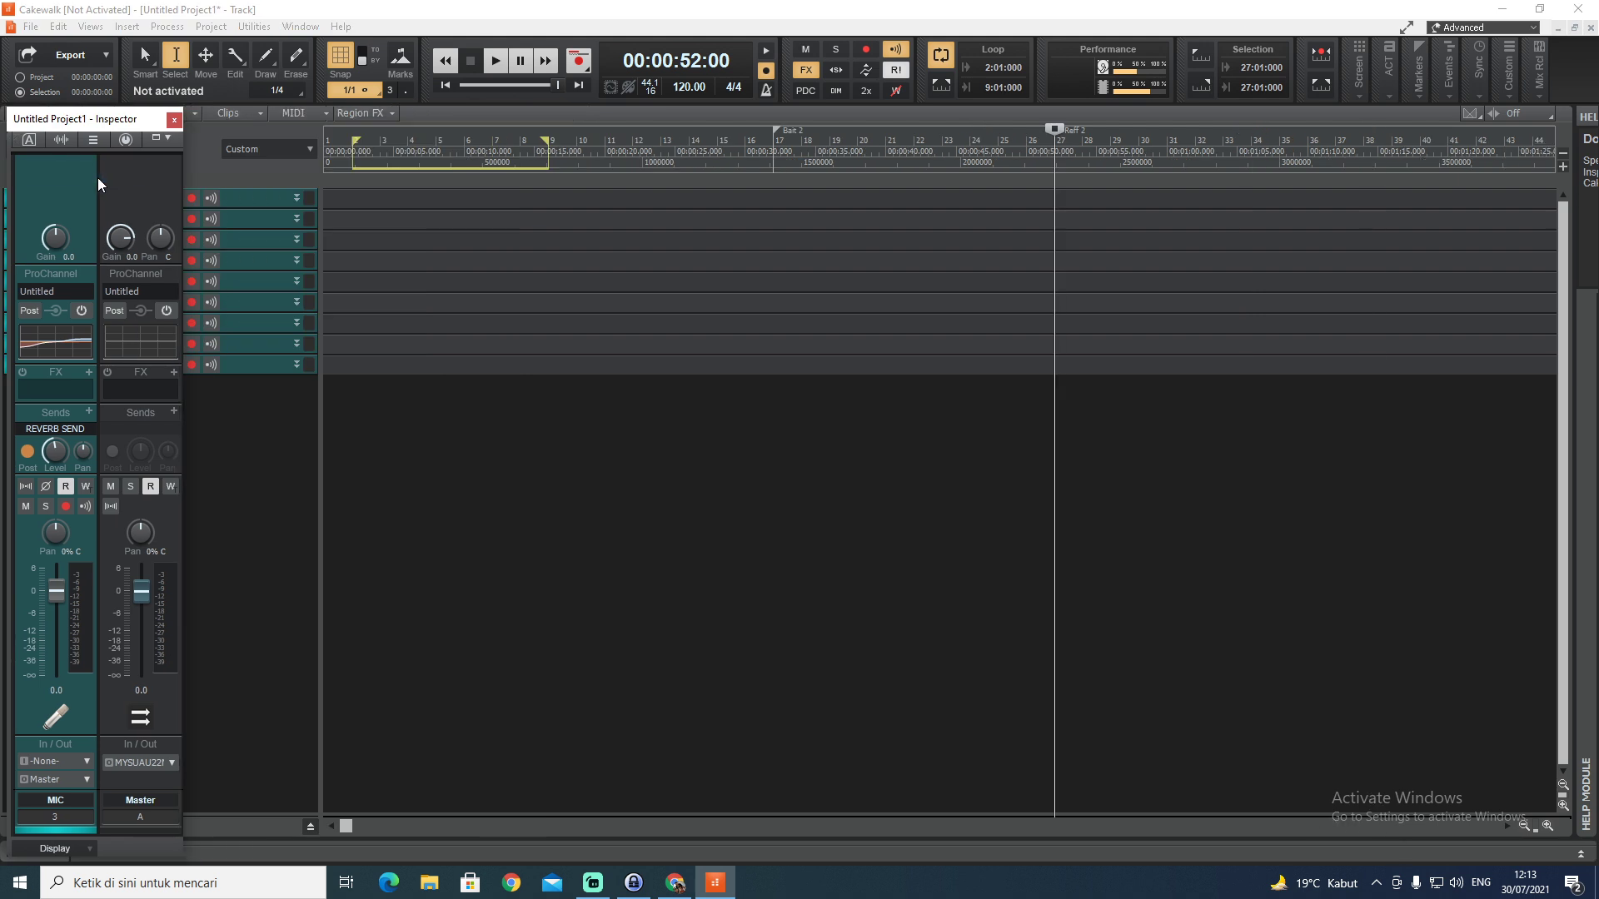
pyautogui.moveTo(129, 119); pyautogui.dragTo(303, 115)
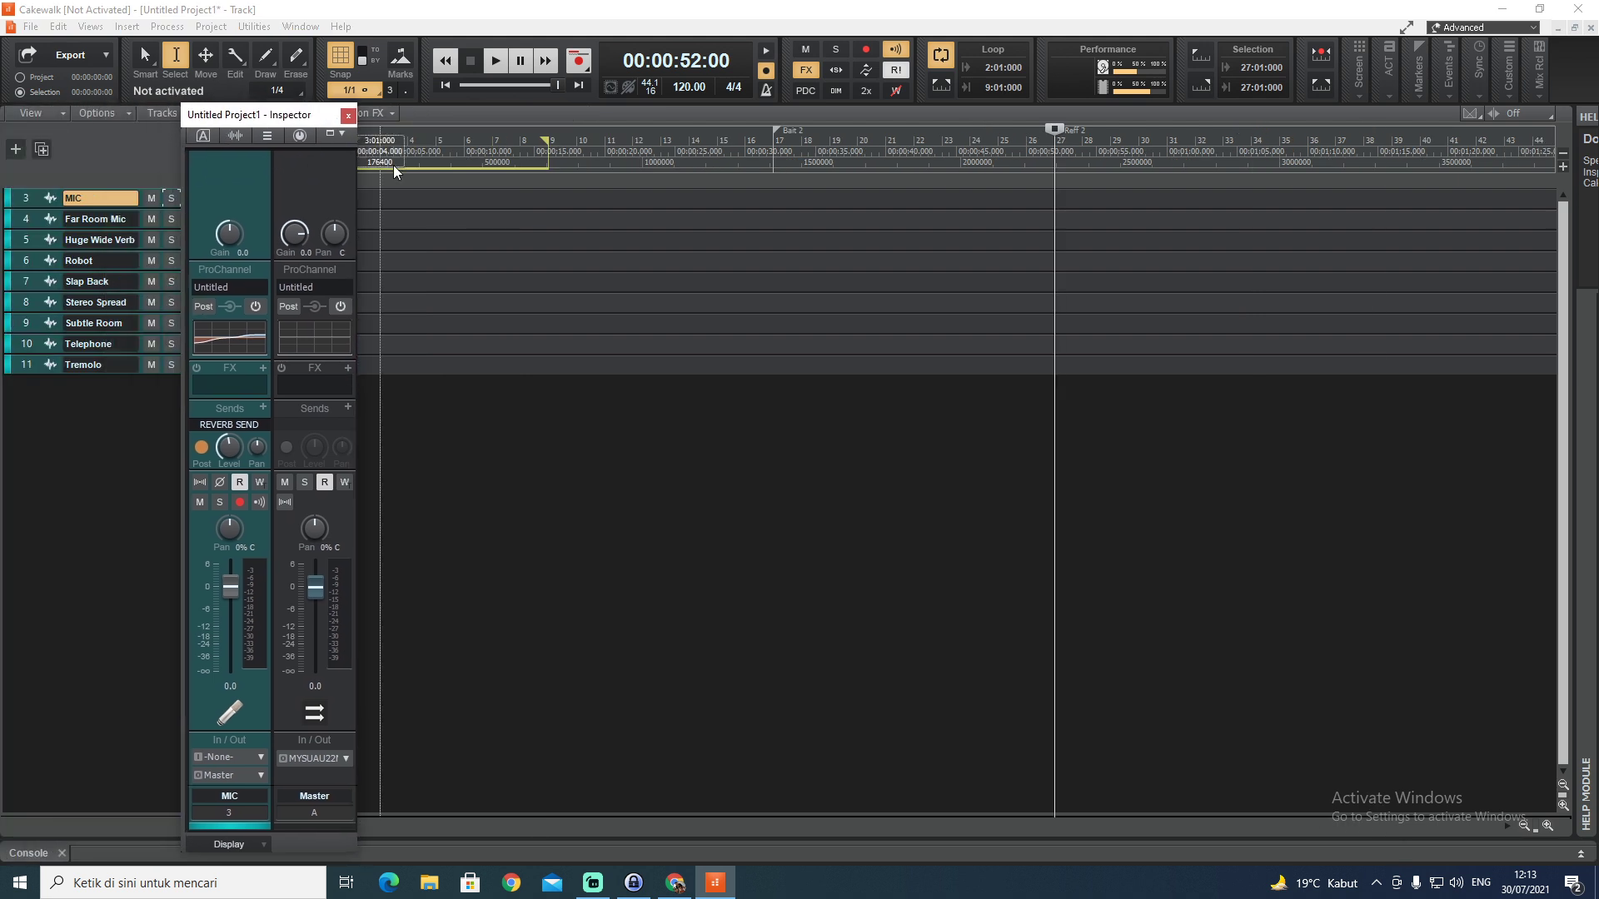
pyautogui.moveTo(358, 193); pyautogui.dragTo(364, 195)
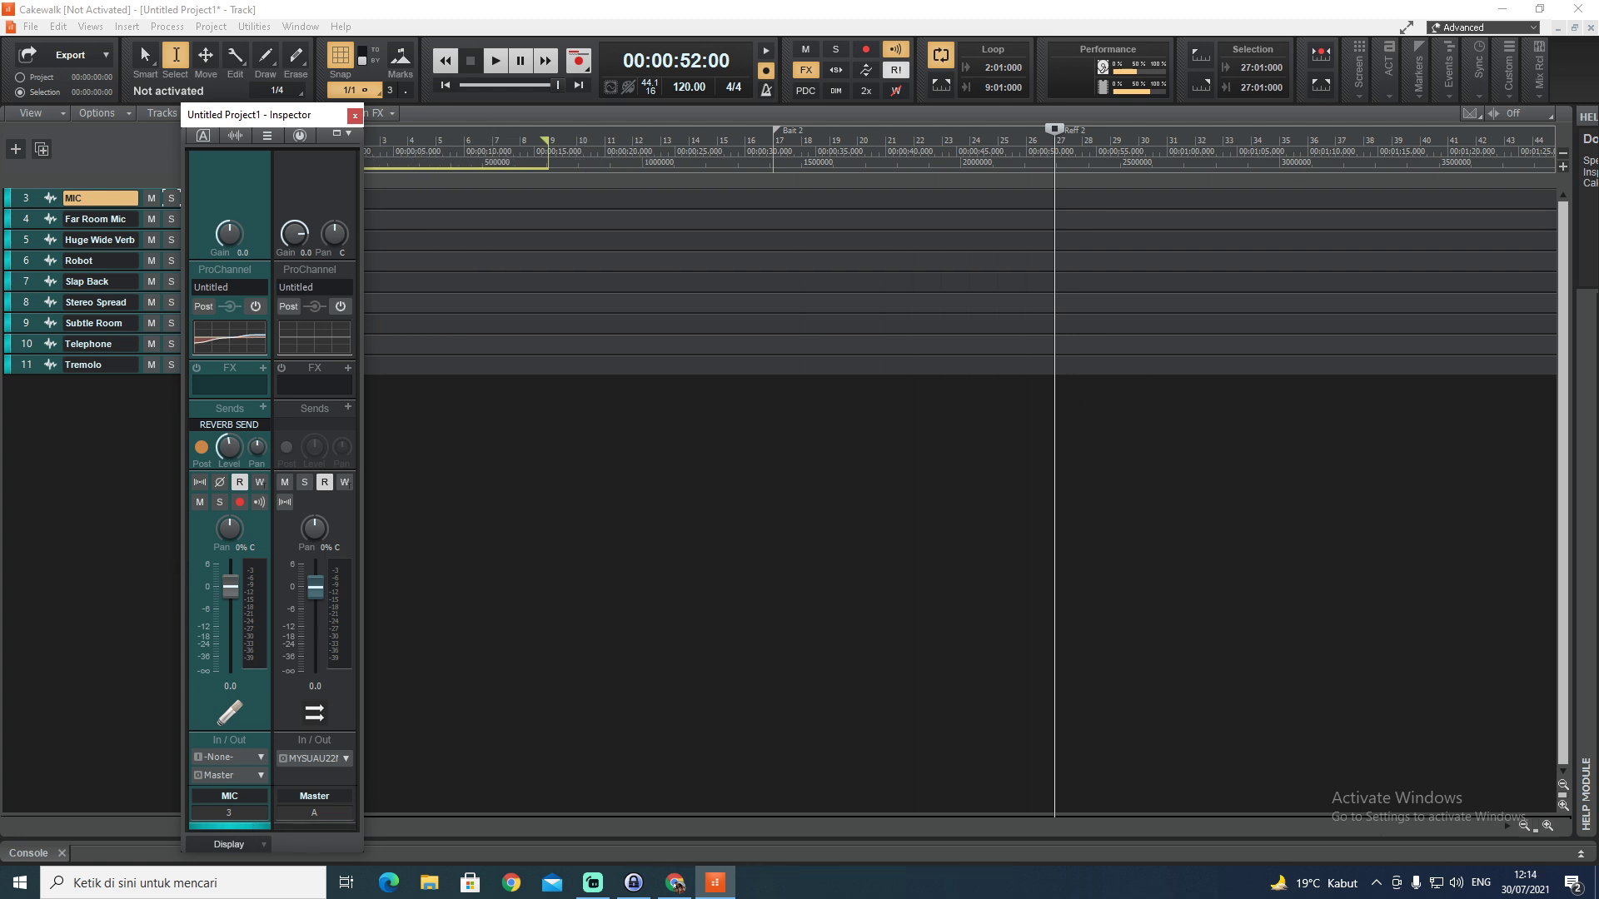
# Show the clip properties and the MIC track's properties in the Inspector
pyautogui.click(233, 134)
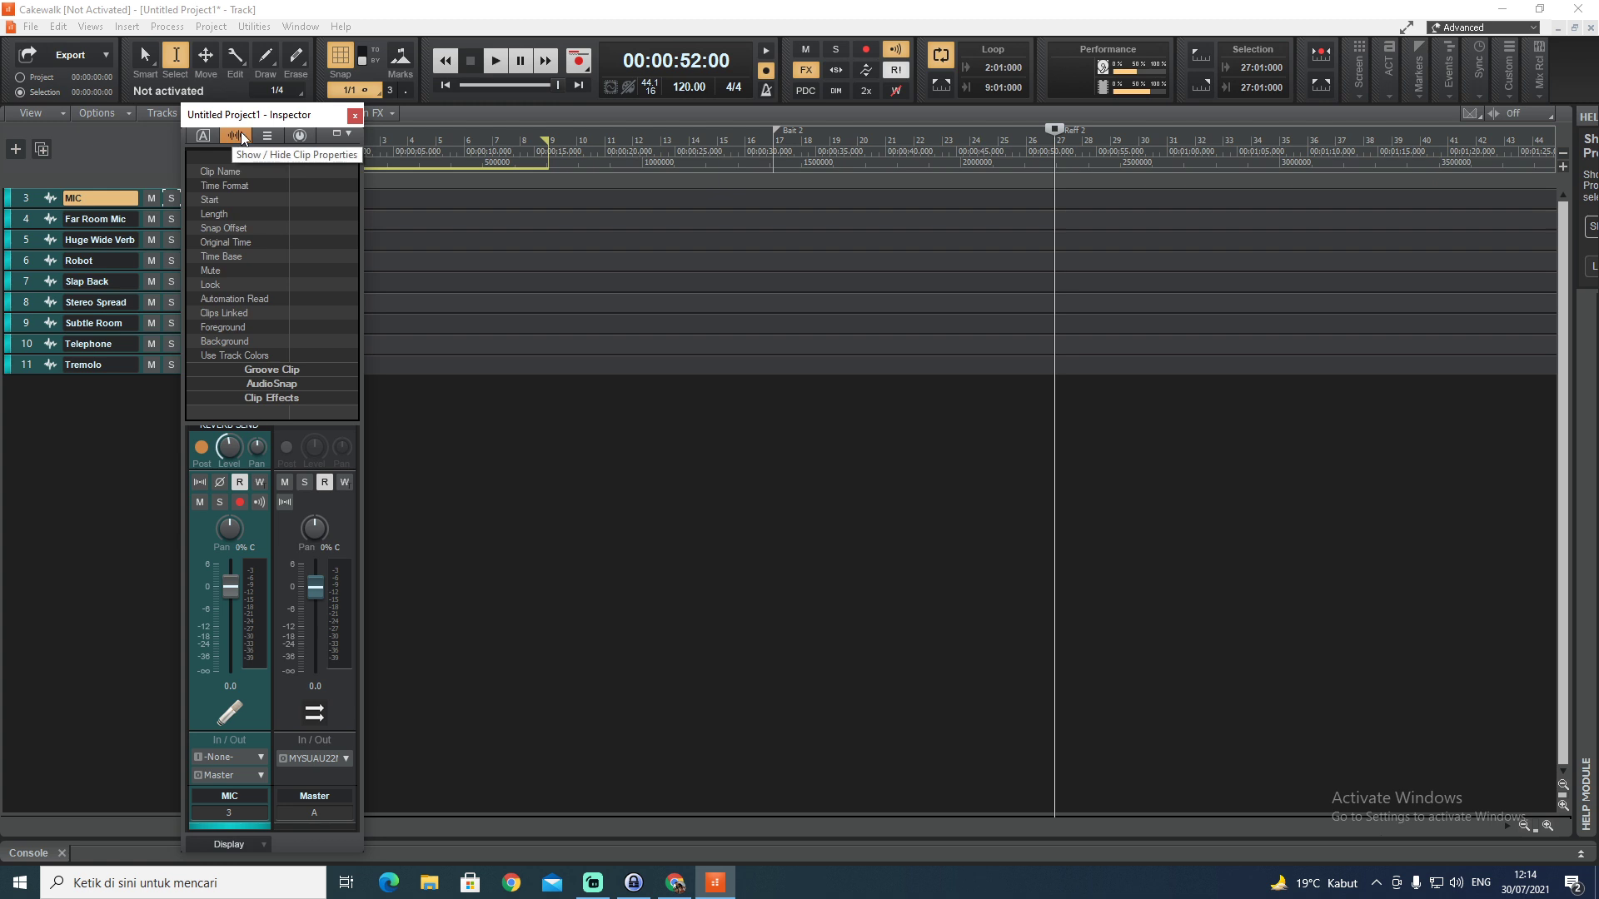
pyautogui.click(267, 134)
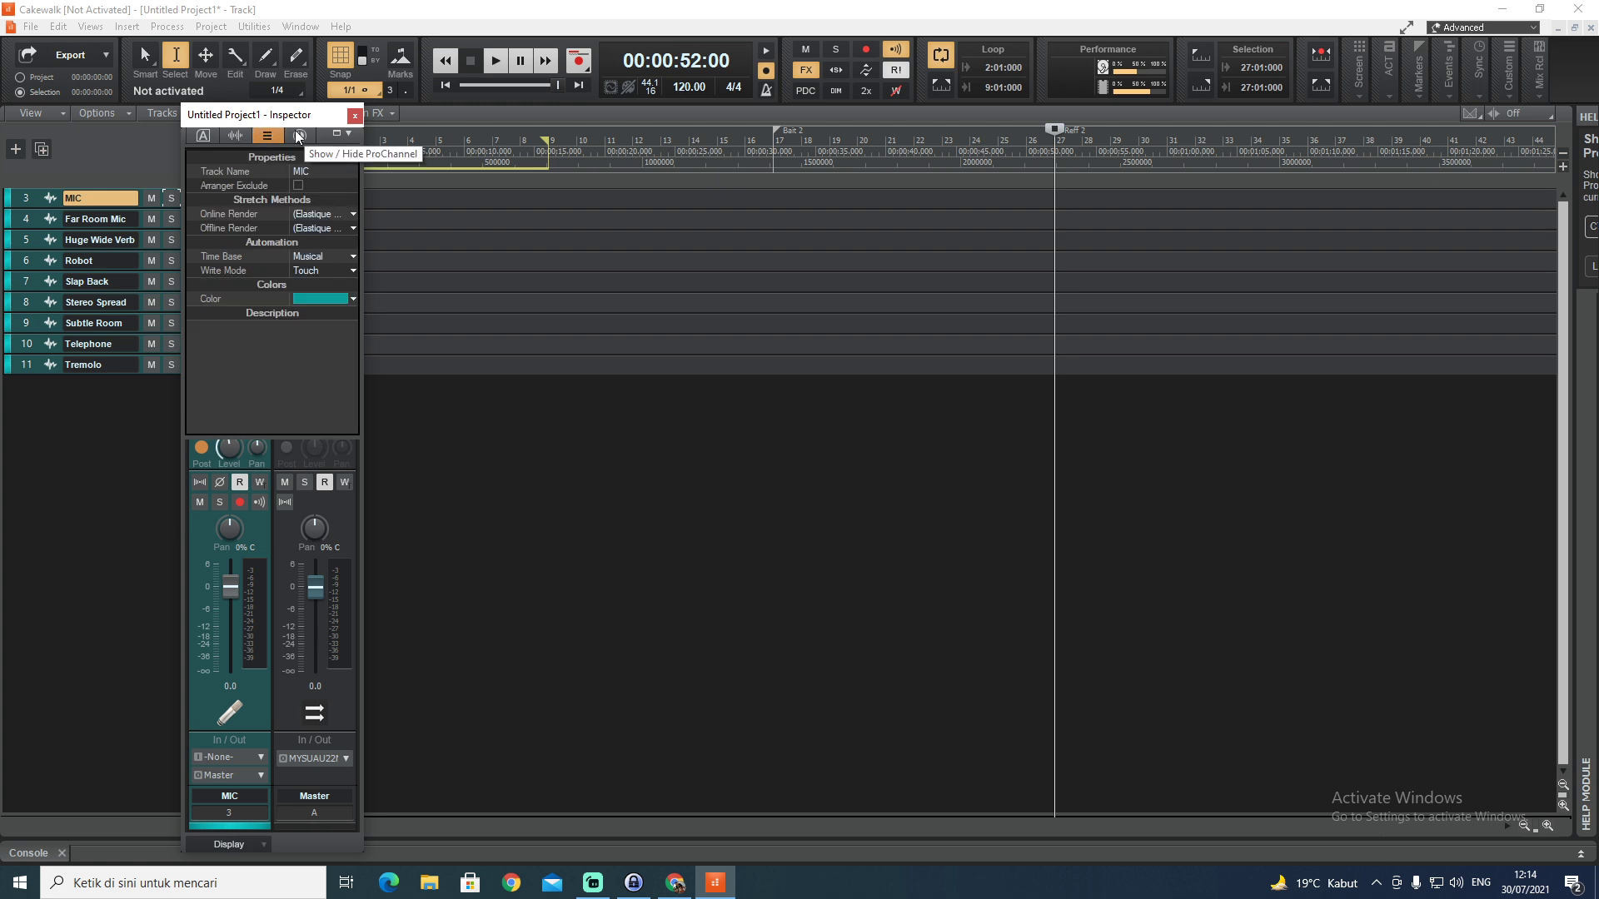
# Show the Arranger with its arranger track and close the floating Inspector
pyautogui.click(203, 135)
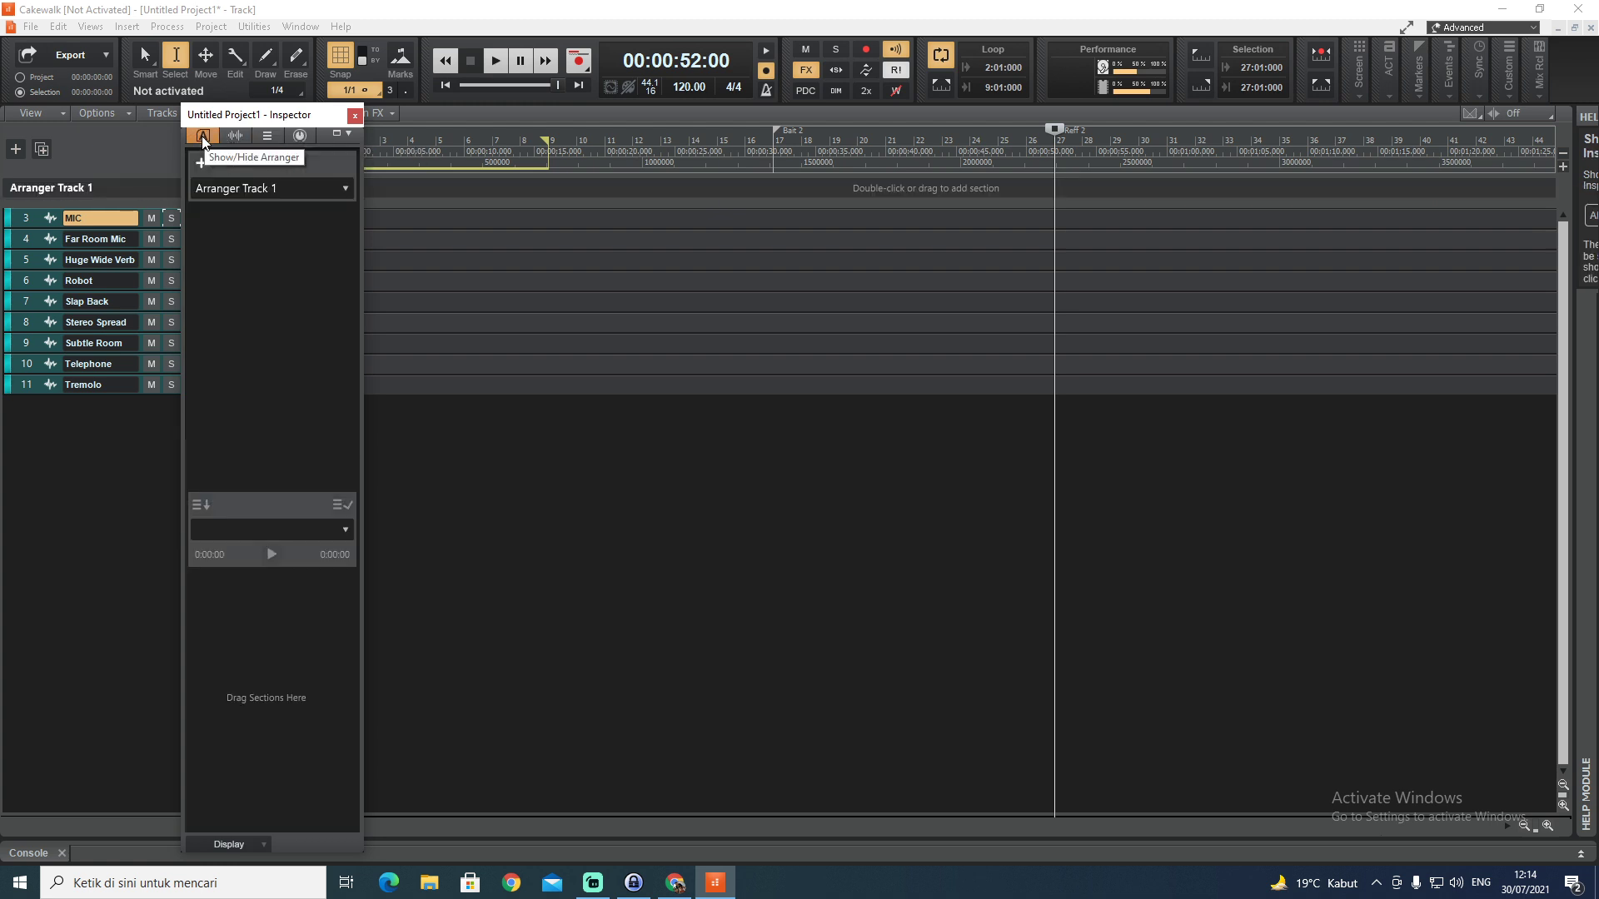
pyautogui.click(202, 136)
pyautogui.click(203, 136)
pyautogui.click(204, 137)
pyautogui.click(355, 115)
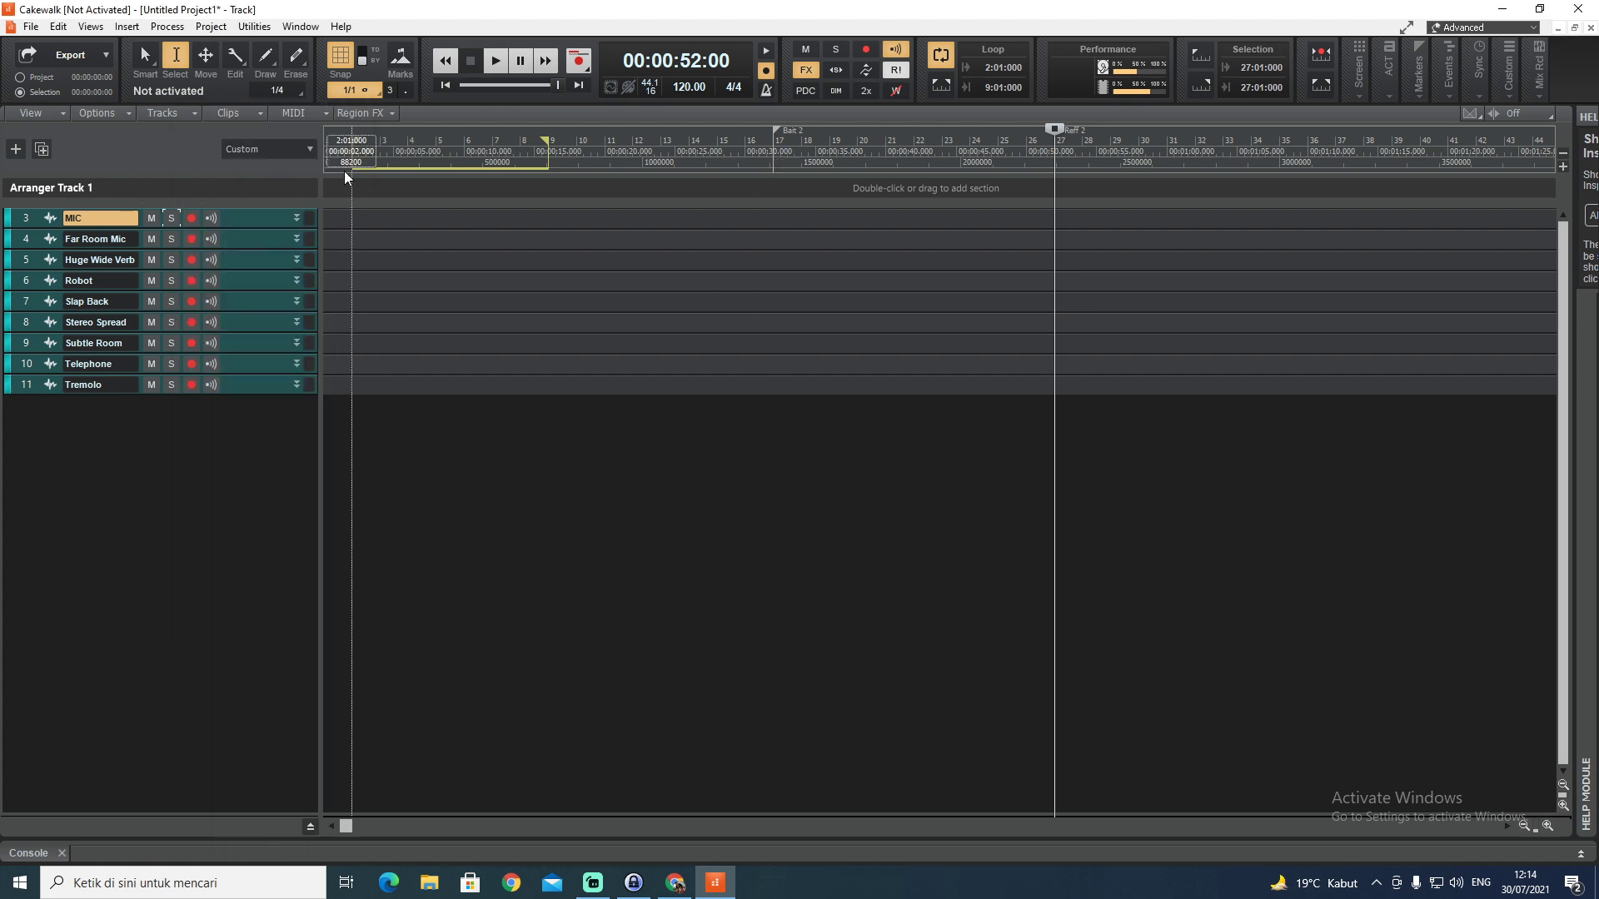
# Add a section from 2:01:000 to 7:01:000 on the arranger track and rename it INTRO
pyautogui.moveTo(356, 187); pyautogui.dragTo(492, 187)
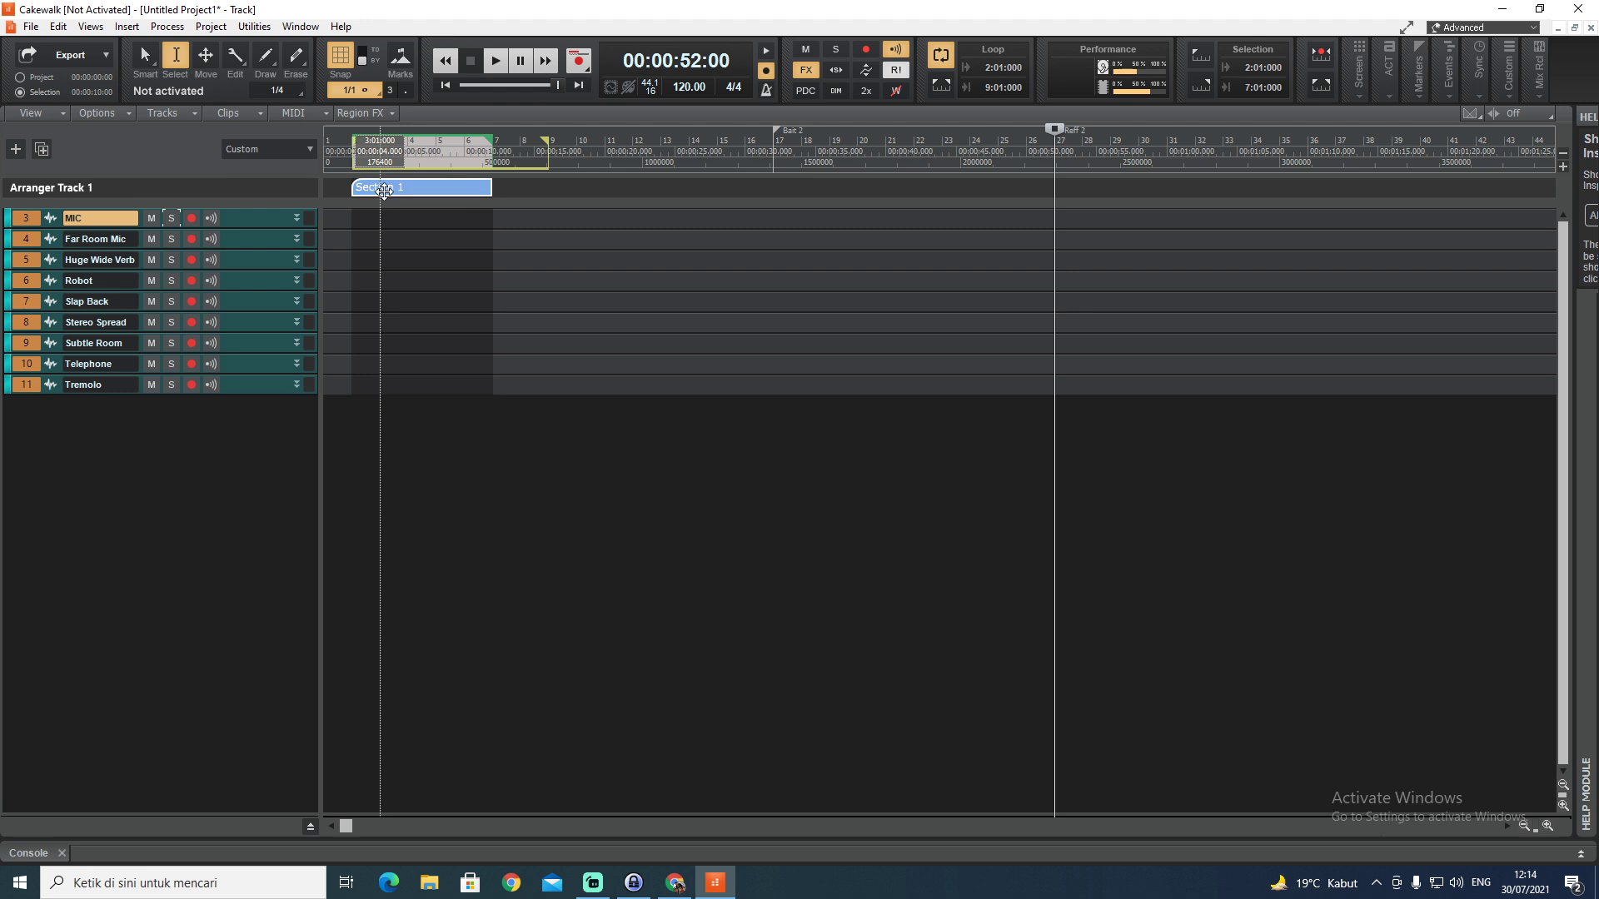
pyautogui.click(384, 191)
pyautogui.rightClick(391, 187)
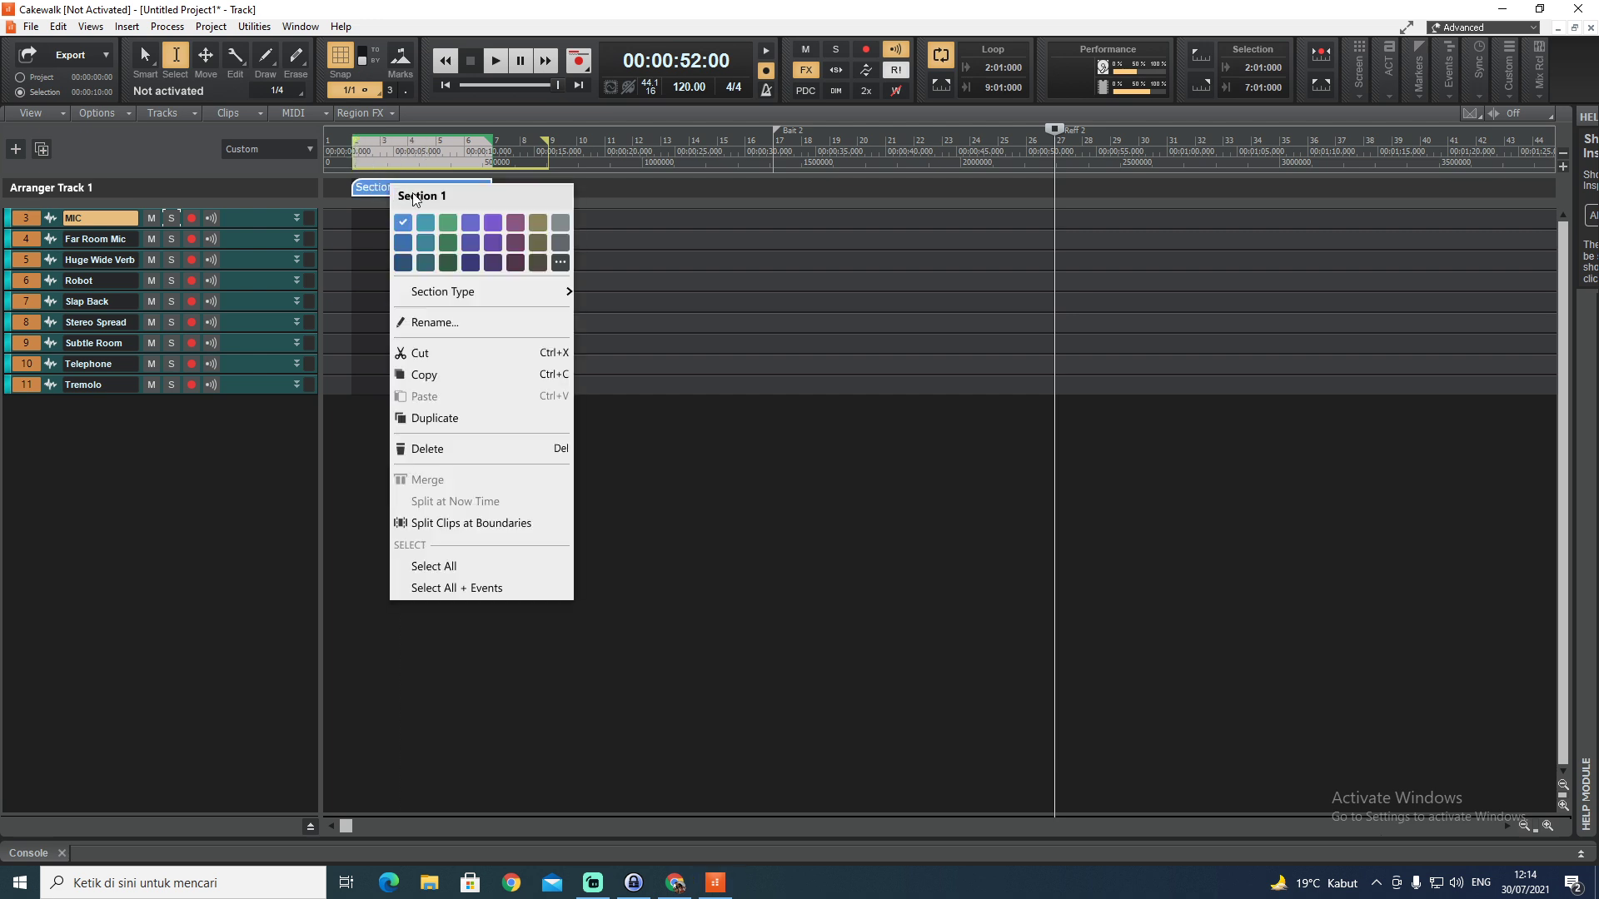
pyautogui.click(441, 322)
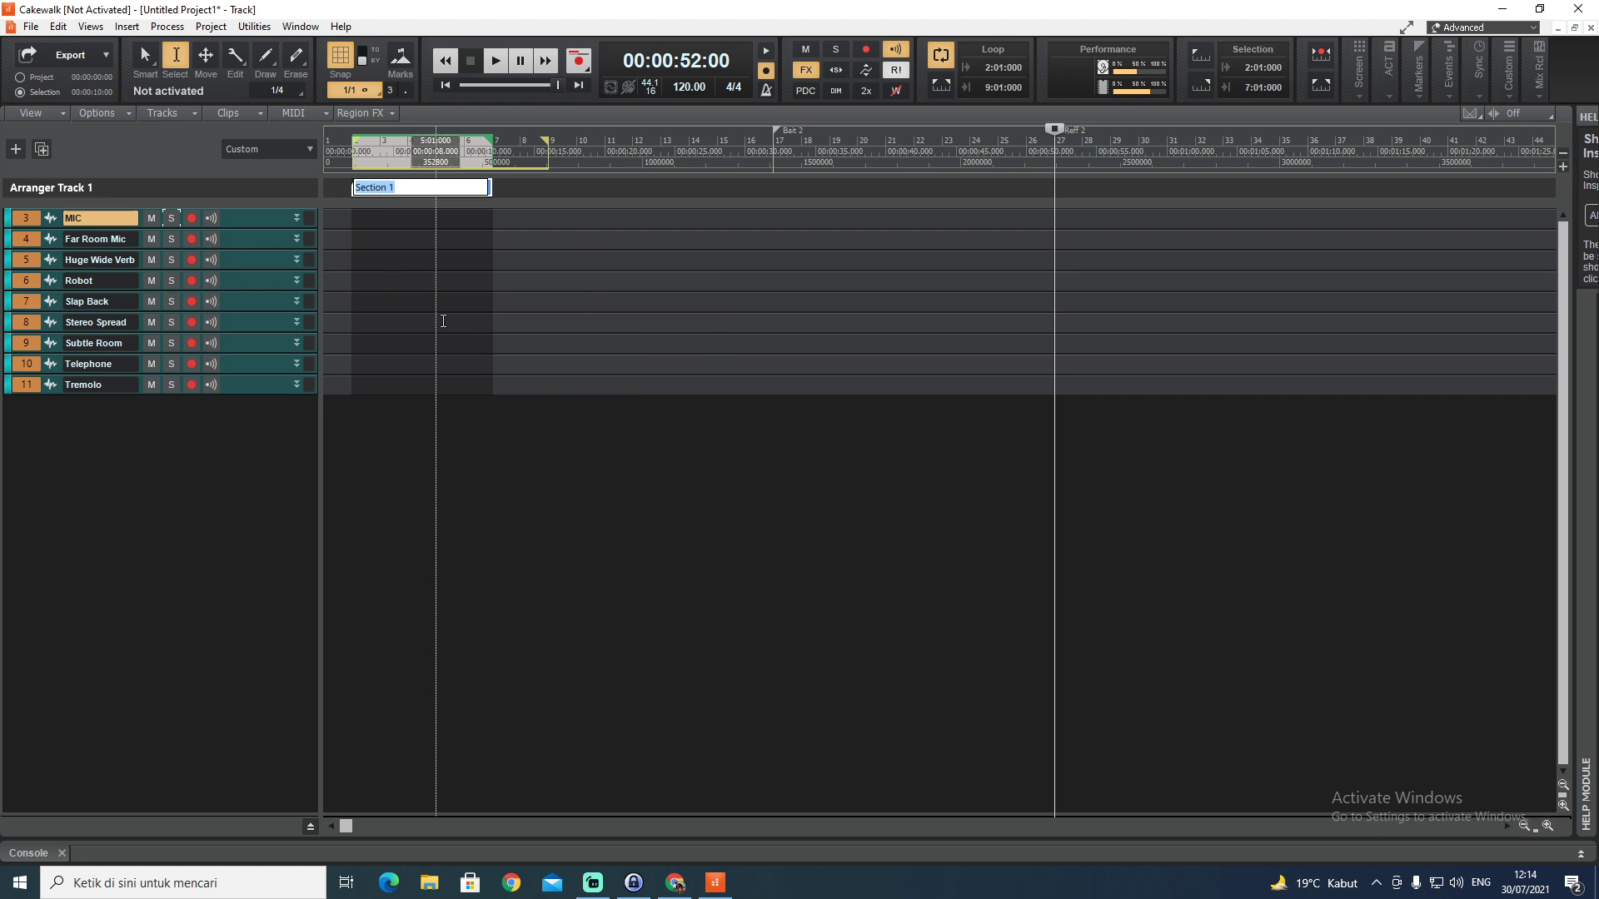
pyautogui.write('INTRO')
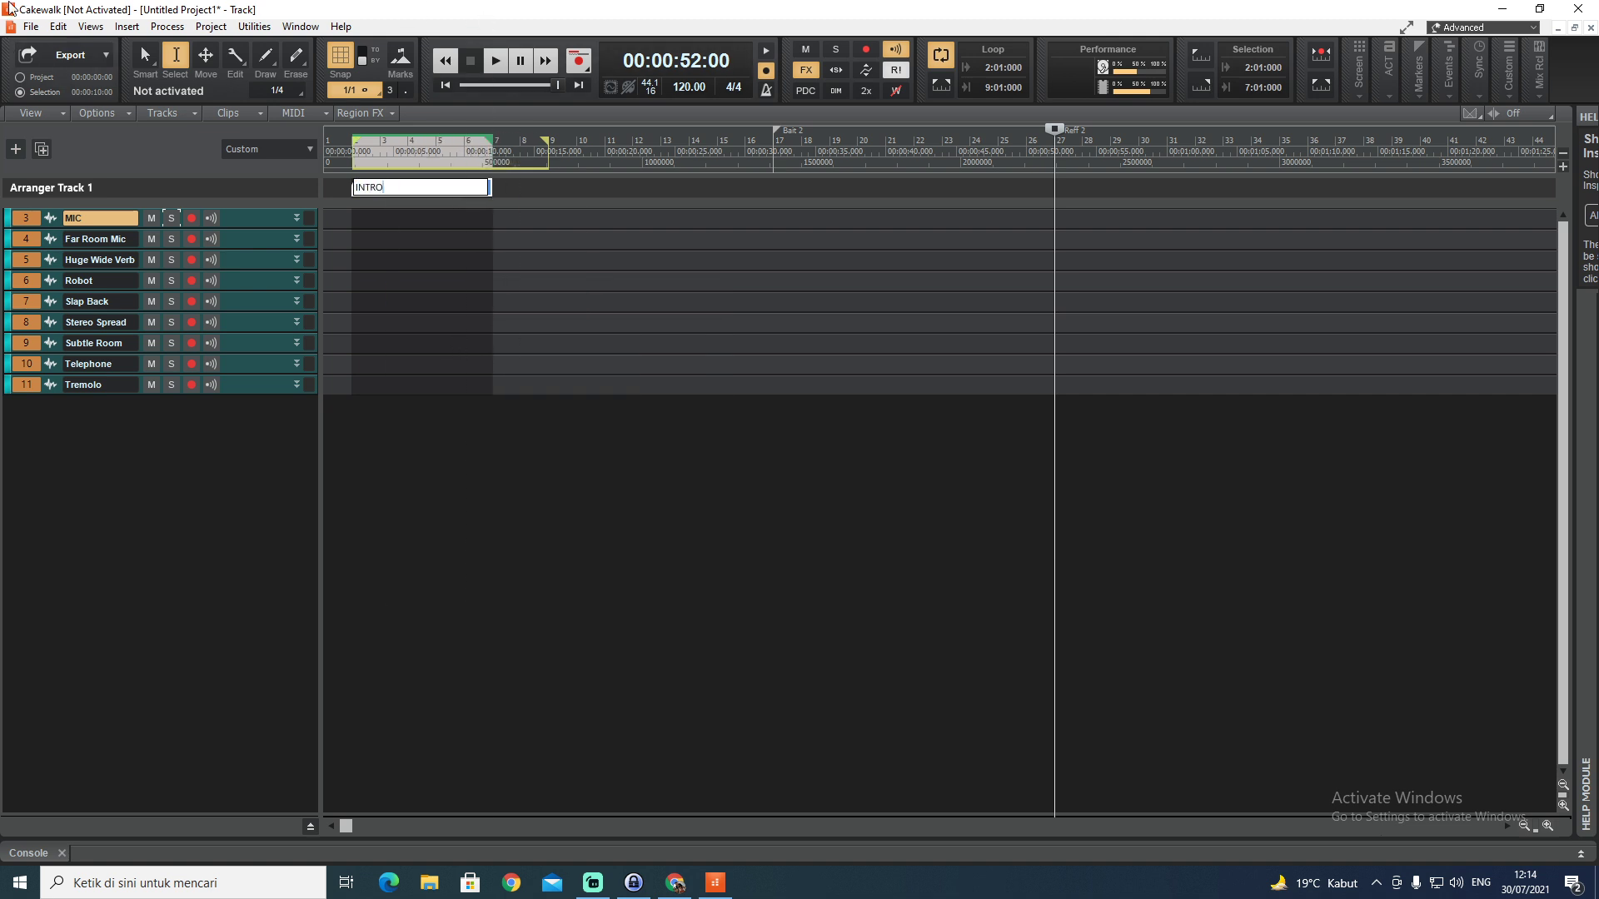
pyautogui.press('Return')
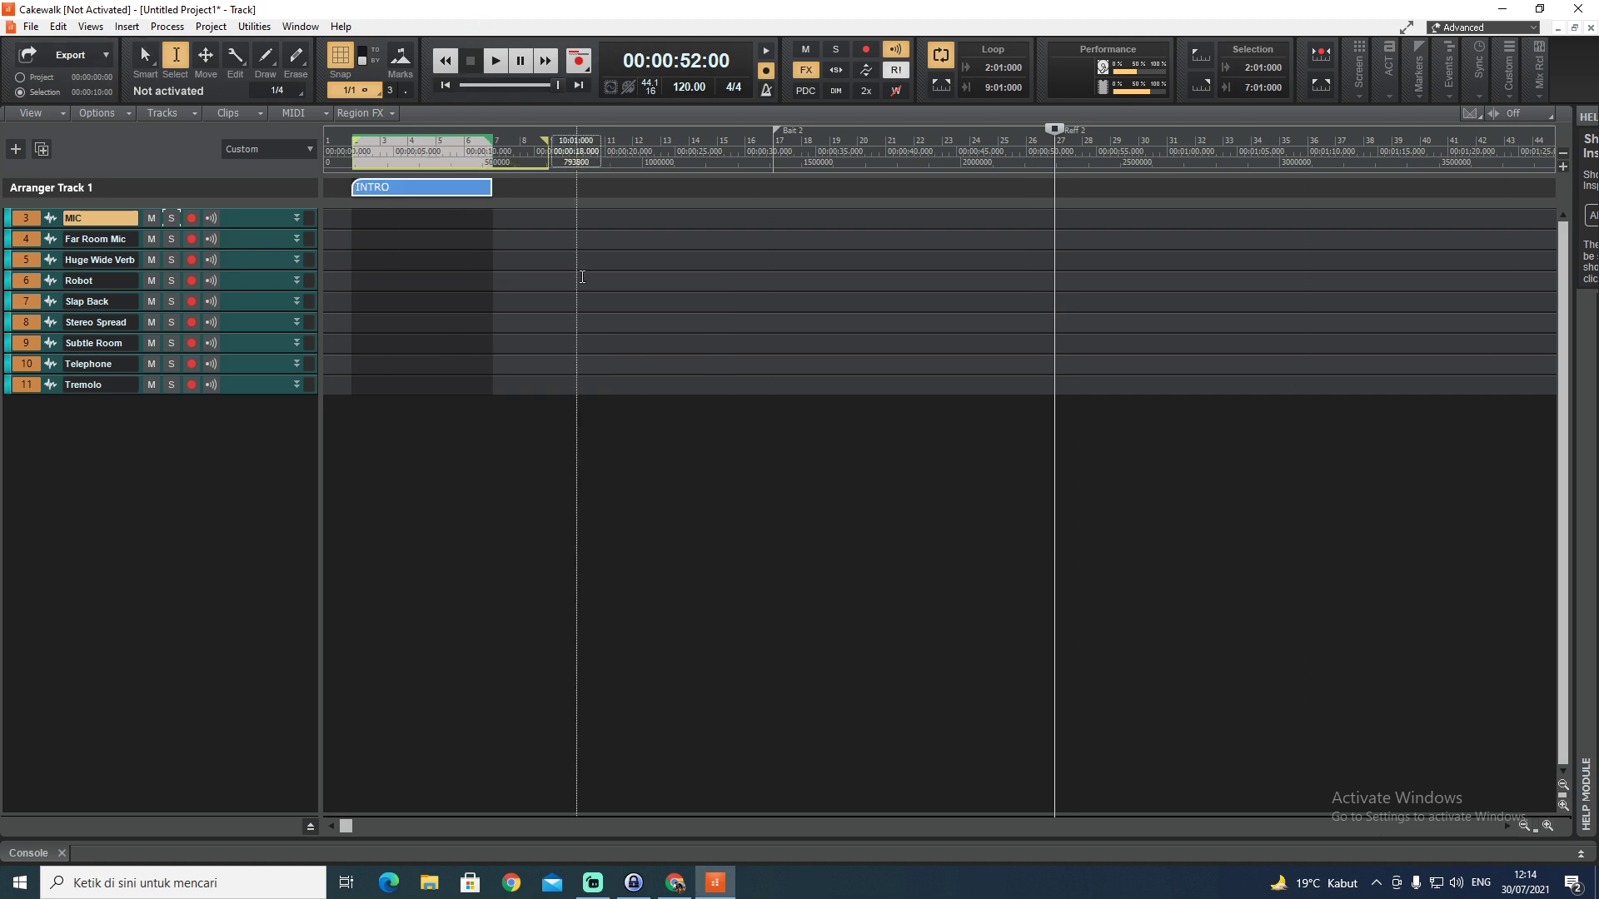
# Add a second arranger section from 7:01:000 to 16:01:000 and name it "Bait !"
pyautogui.moveTo(492, 187); pyautogui.dragTo(744, 186)
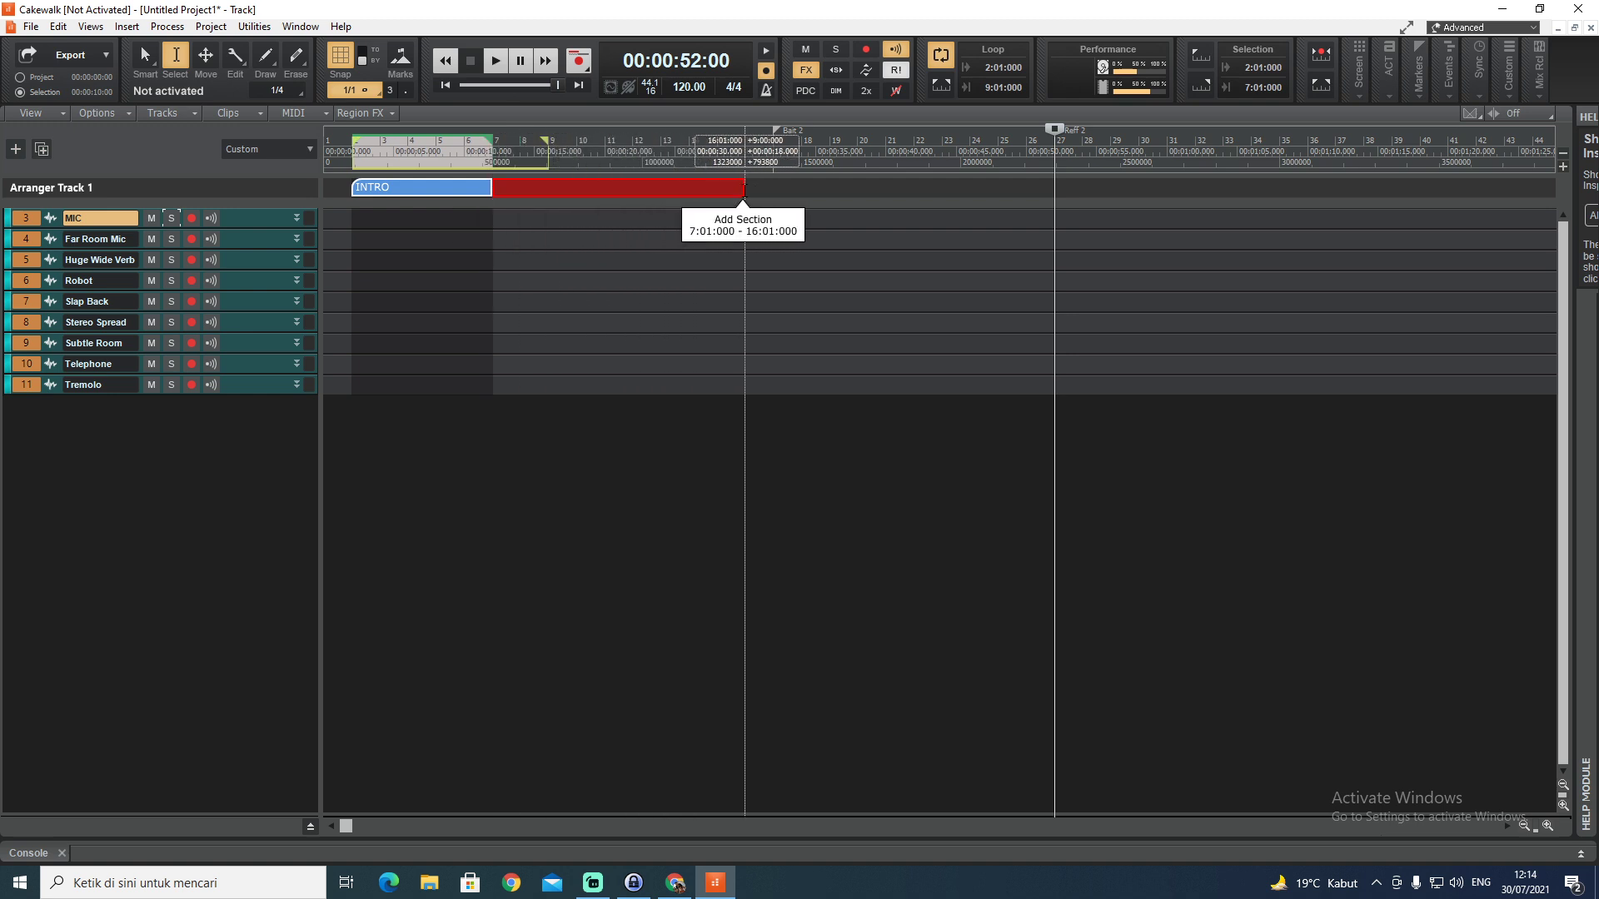
pyautogui.rightClick(528, 197)
pyautogui.click(571, 333)
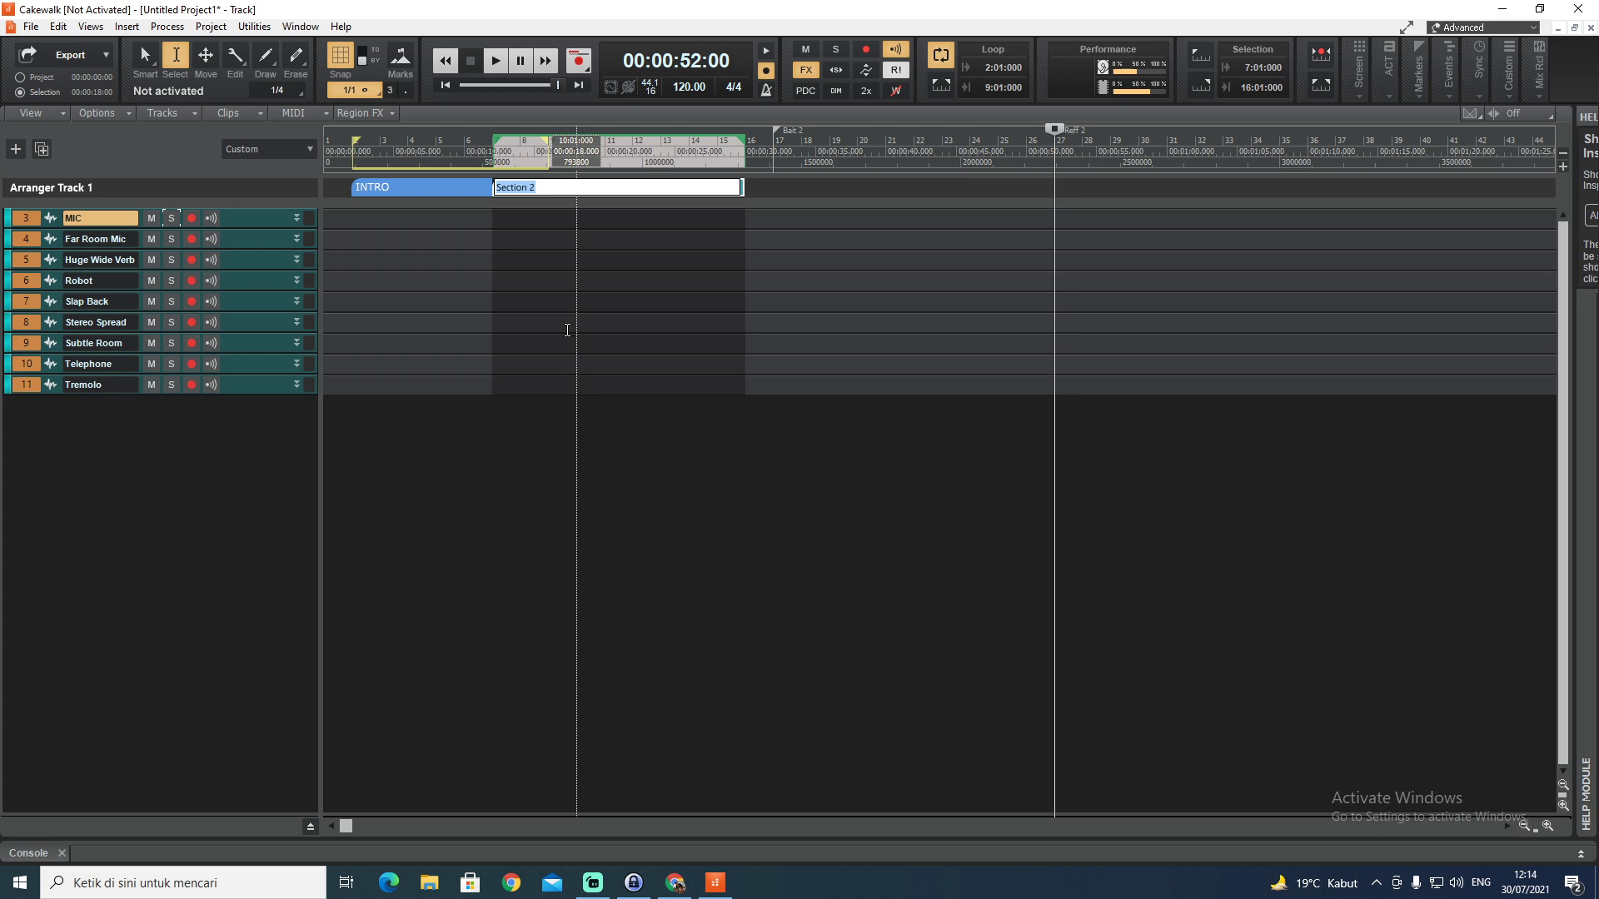
pyautogui.write('Bait !')
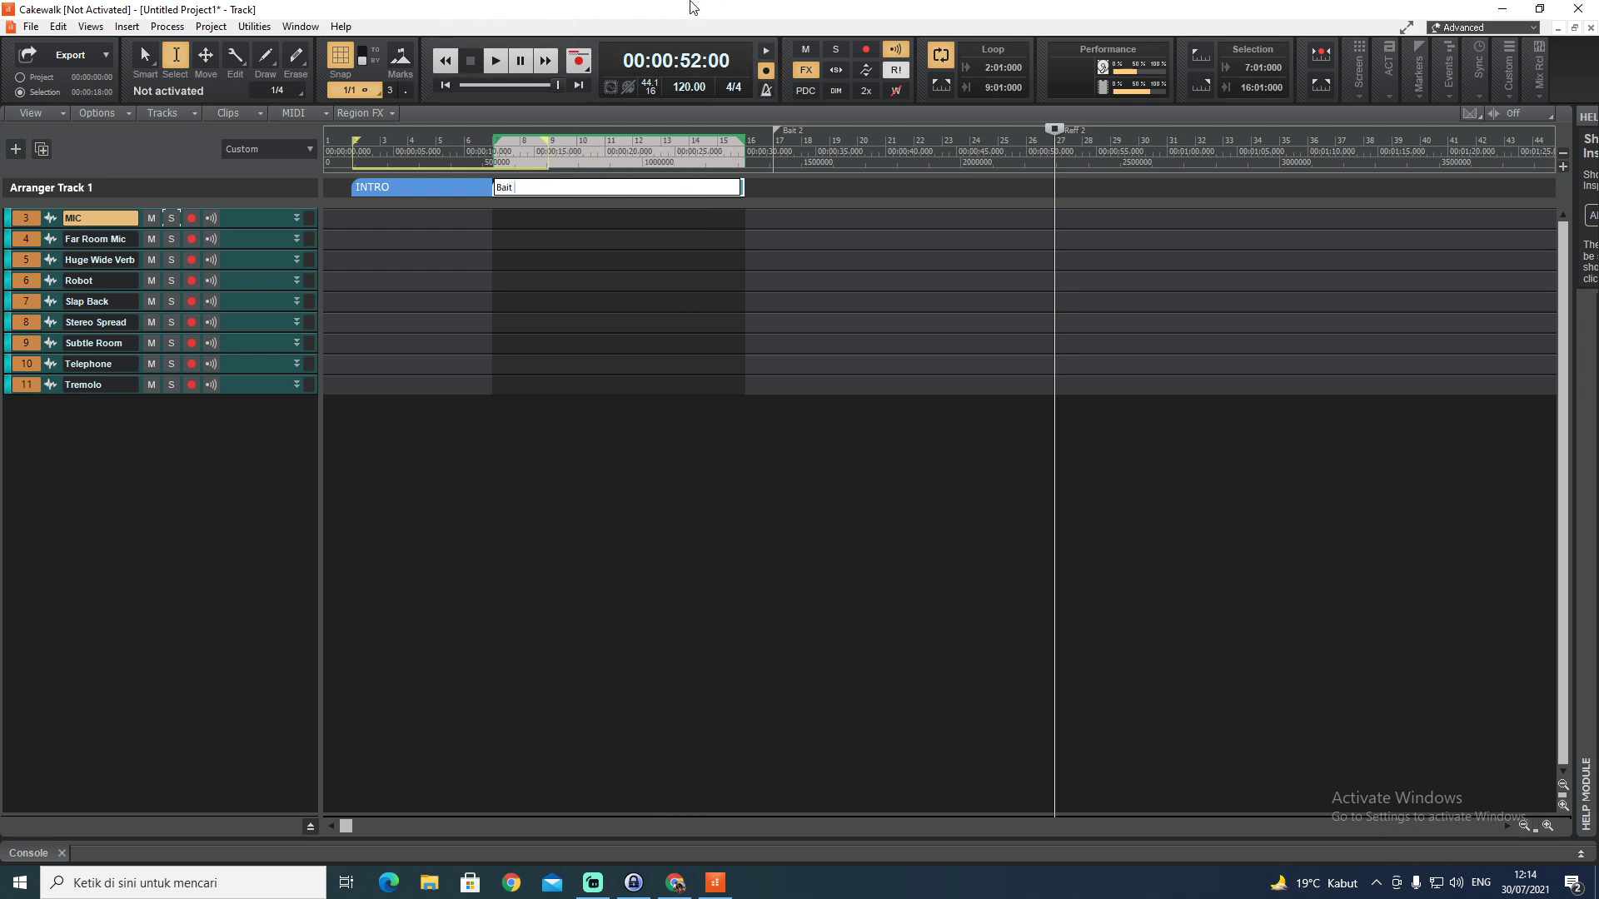
pyautogui.press('Return')
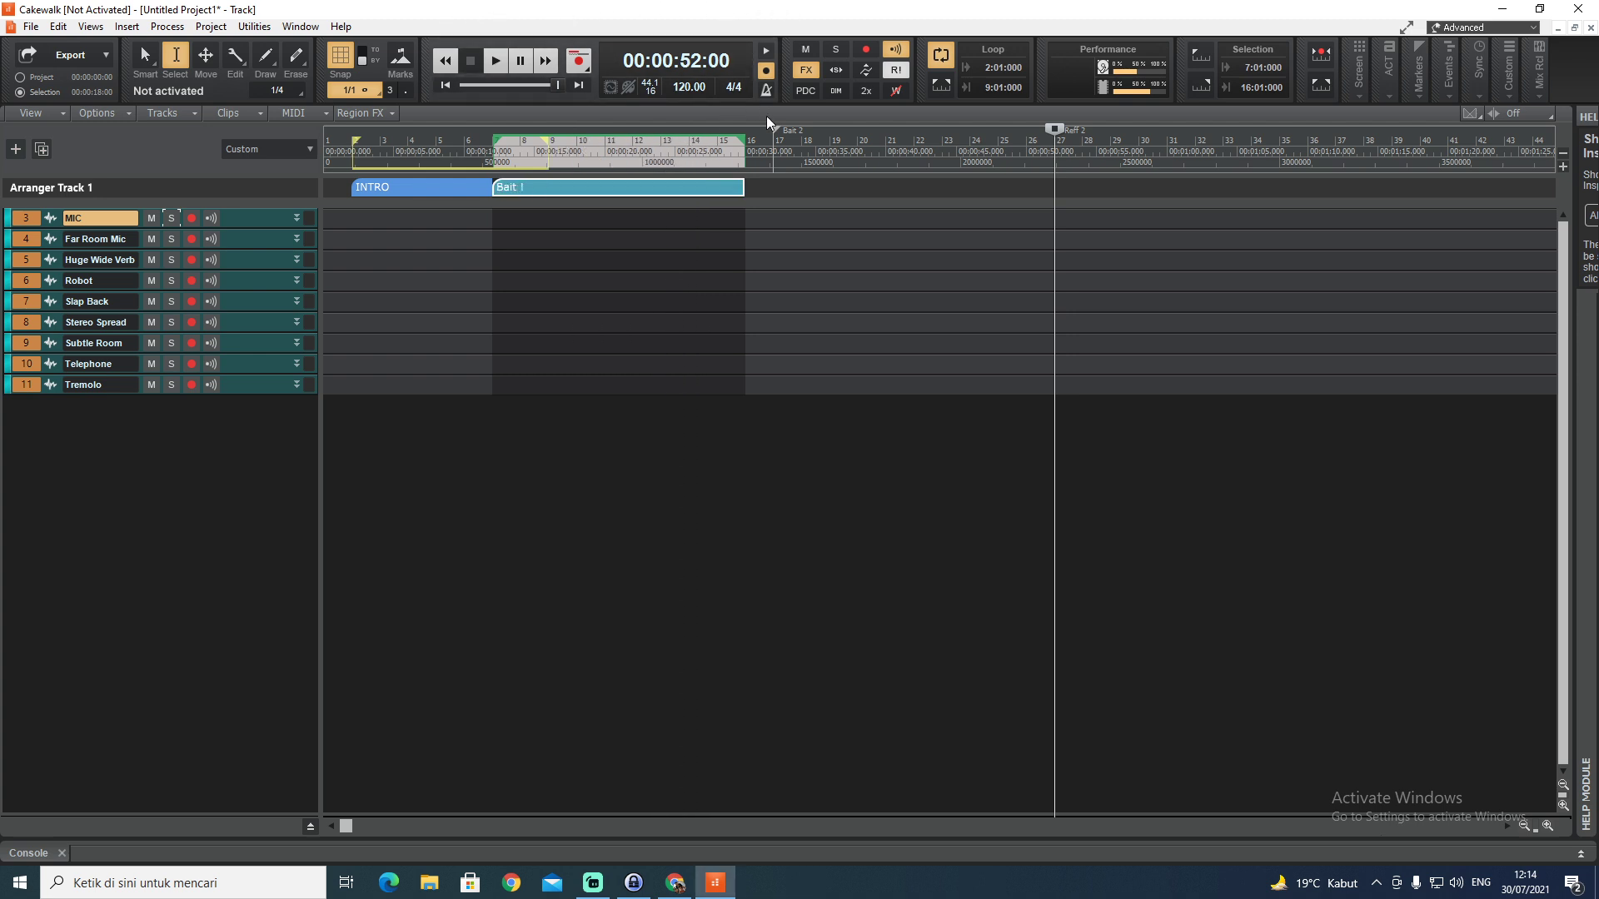
# Rename the section following INTRO as BAIT 1
pyautogui.click(526, 190)
pyautogui.rightClick(521, 180)
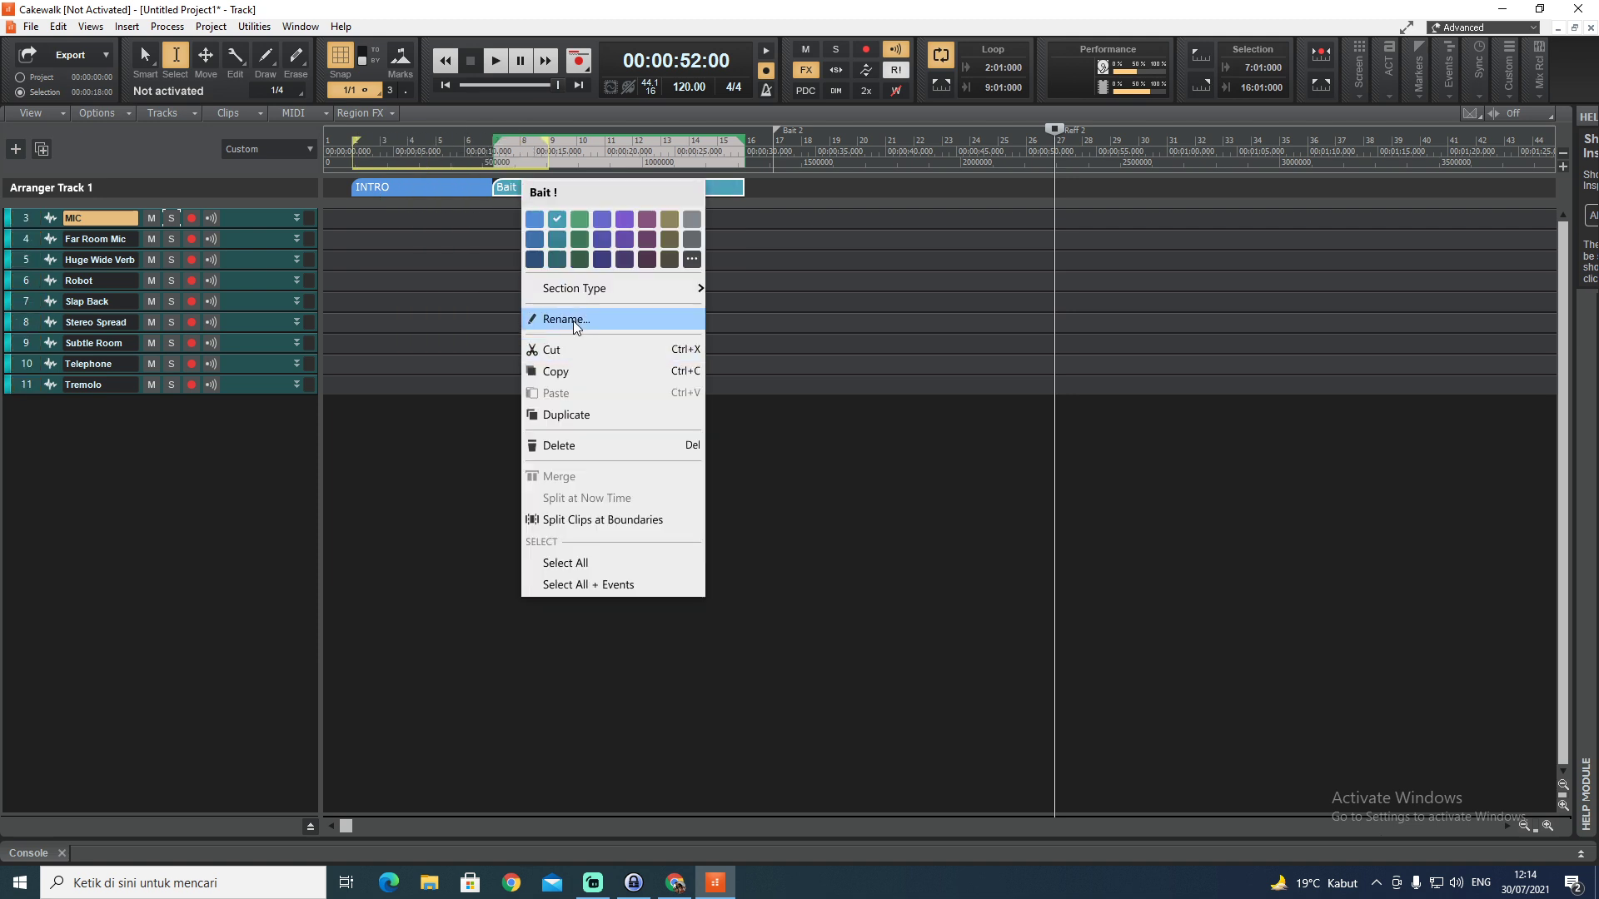
pyautogui.click(528, 316)
pyautogui.write('bait 1')
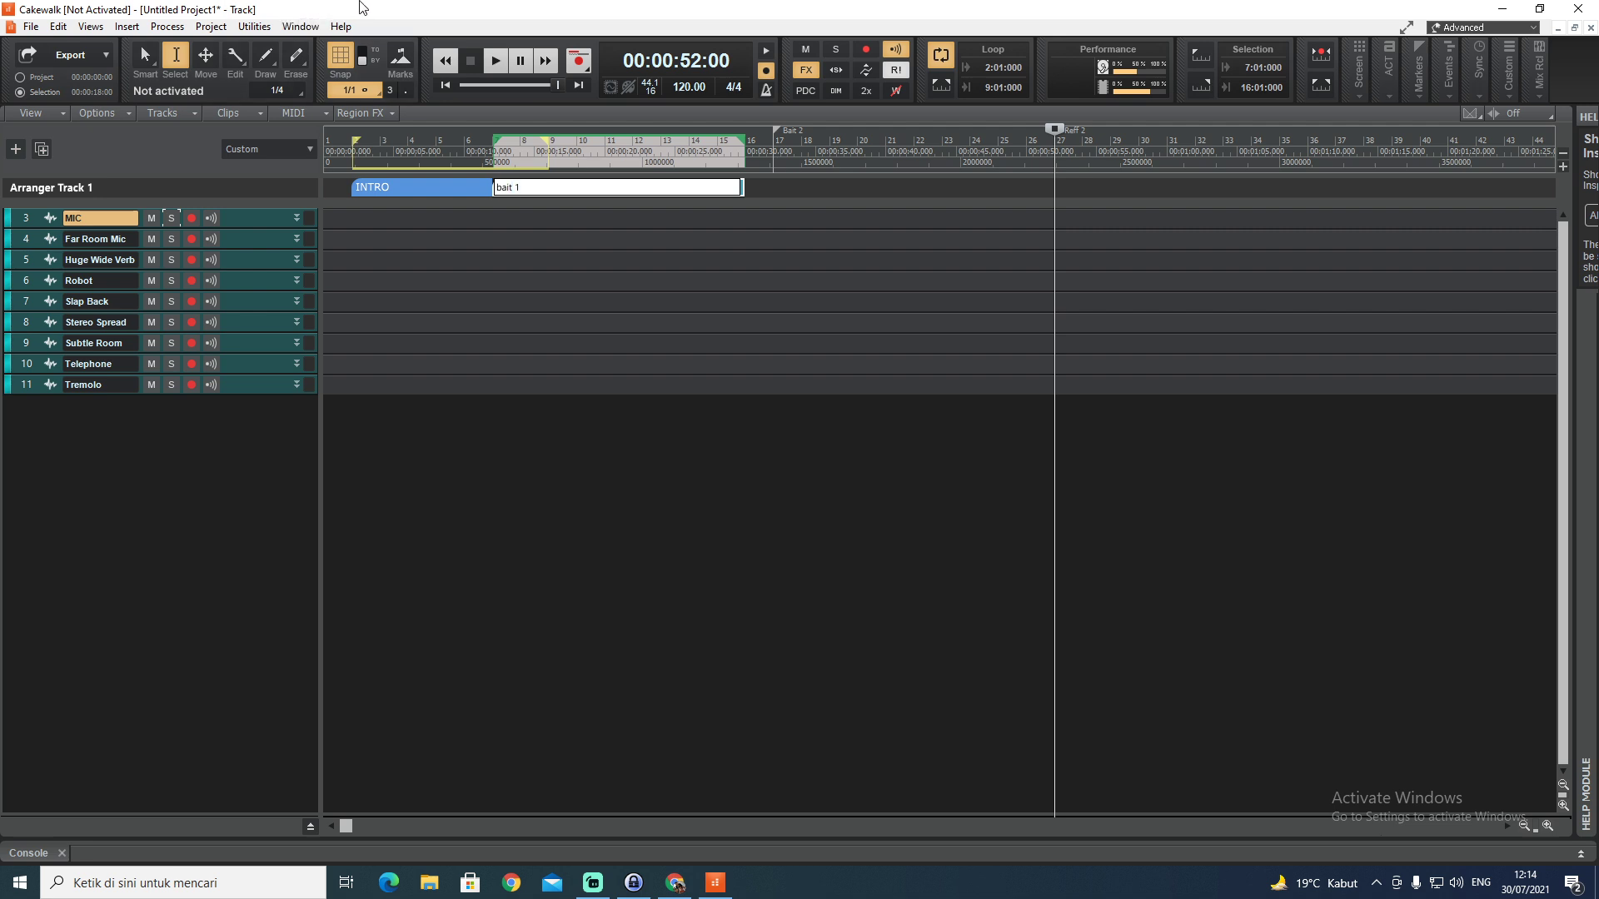
pyautogui.press('BackSpace')
pyautogui.write('bait 1')
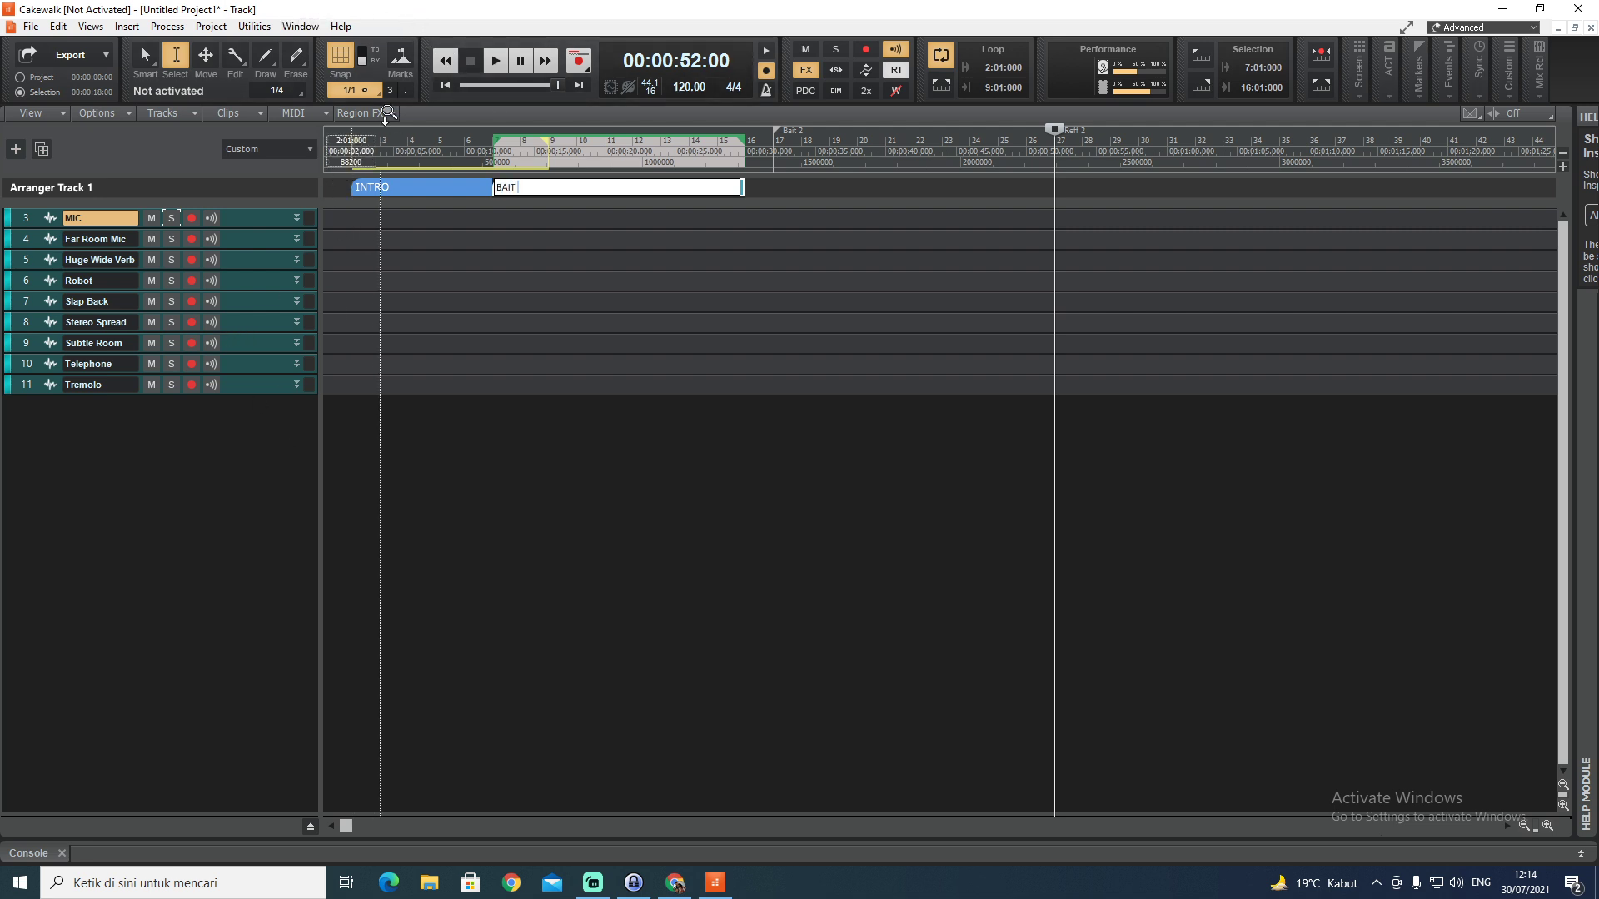
pyautogui.press('Return')
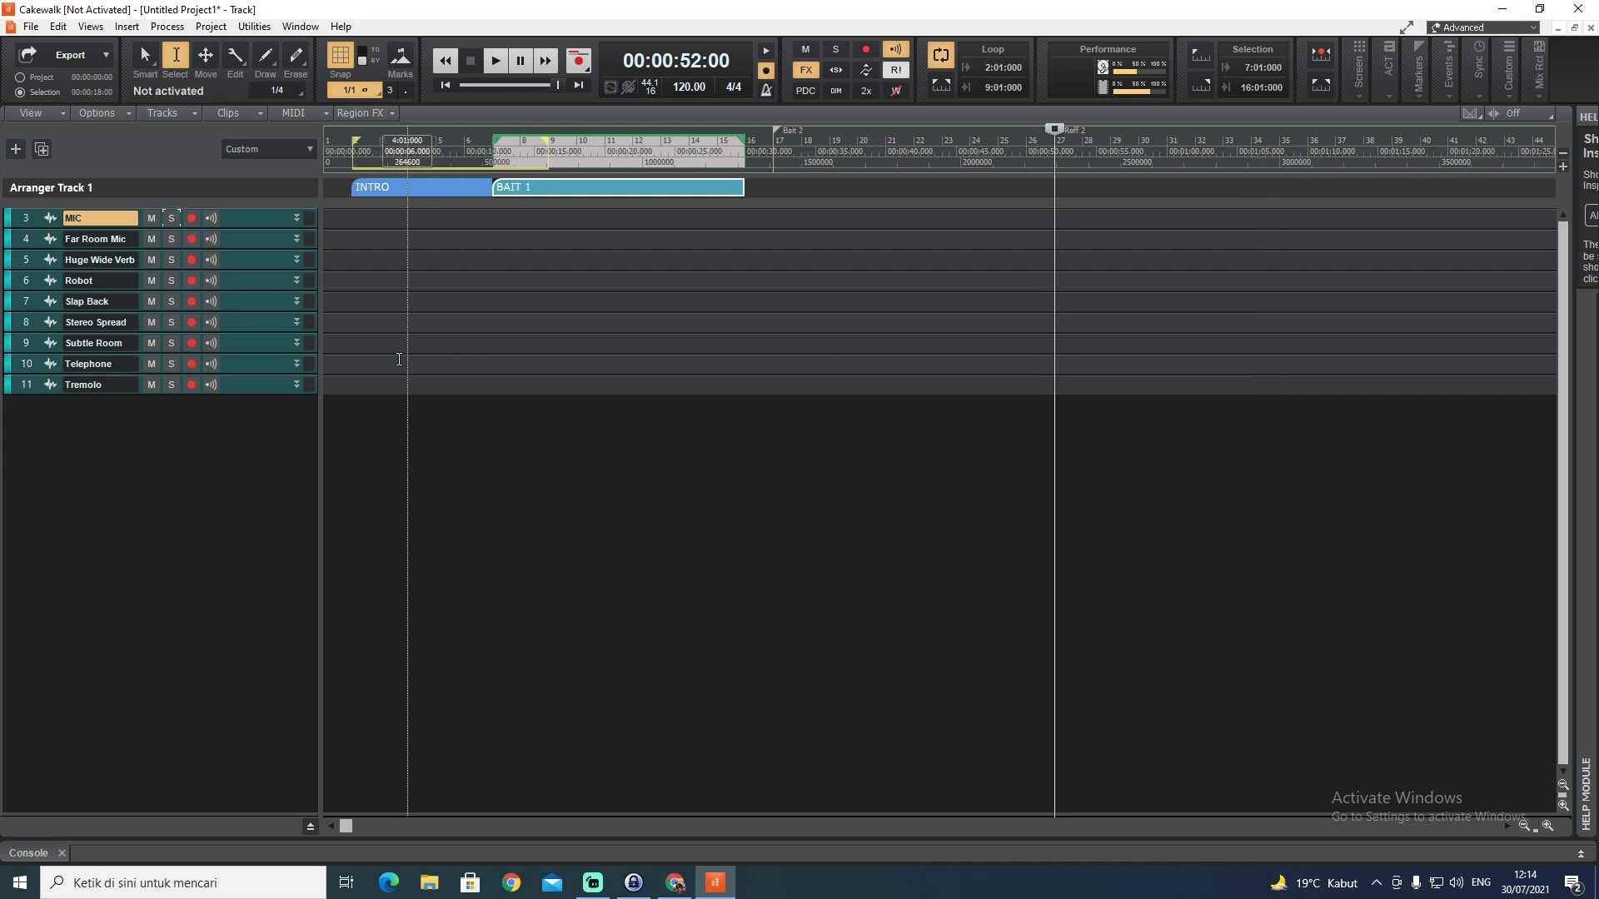
# Move the INTRO section to start at measure 19 and the BAIT 1 section to start at measure 2
pyautogui.click(381, 189)
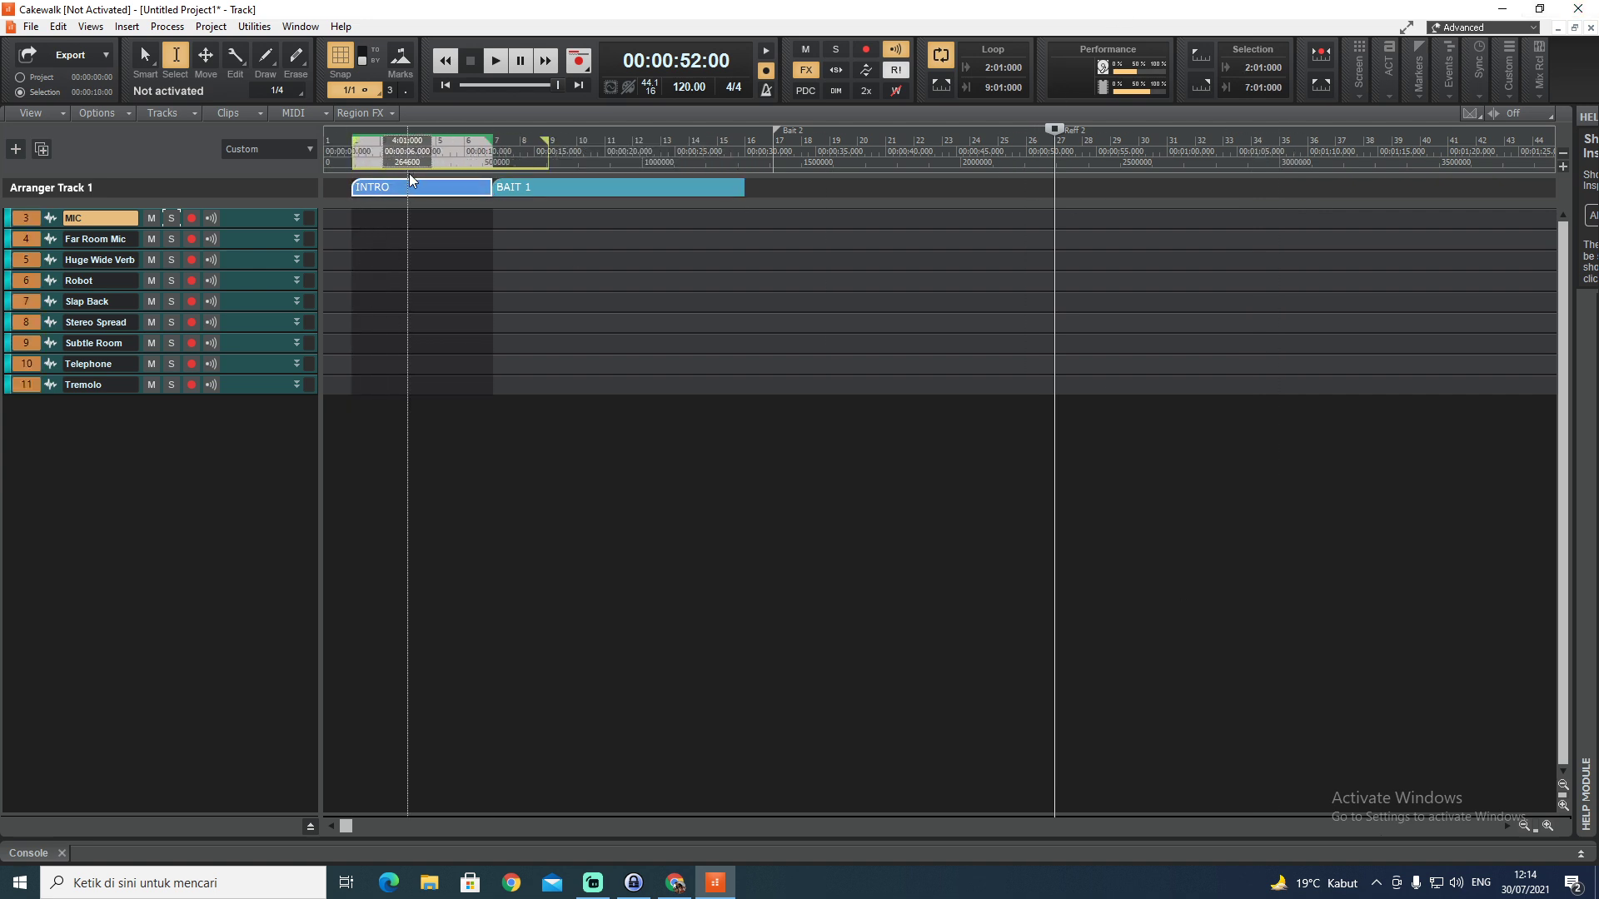
pyautogui.moveTo(411, 187); pyautogui.dragTo(878, 189)
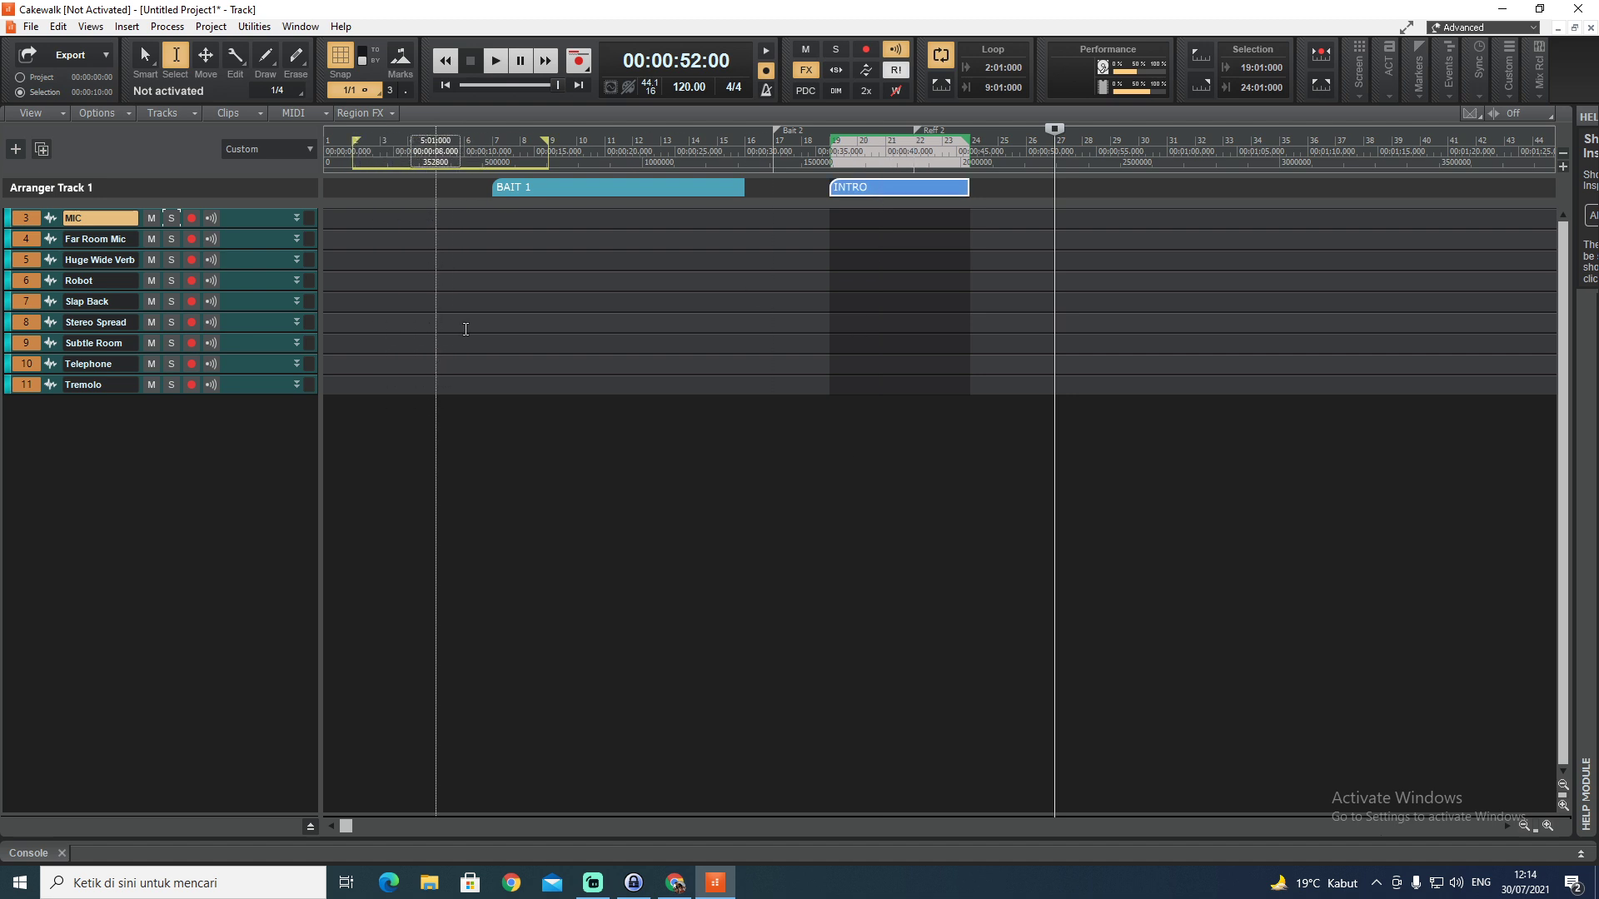
pyautogui.moveTo(674, 181); pyautogui.dragTo(533, 187)
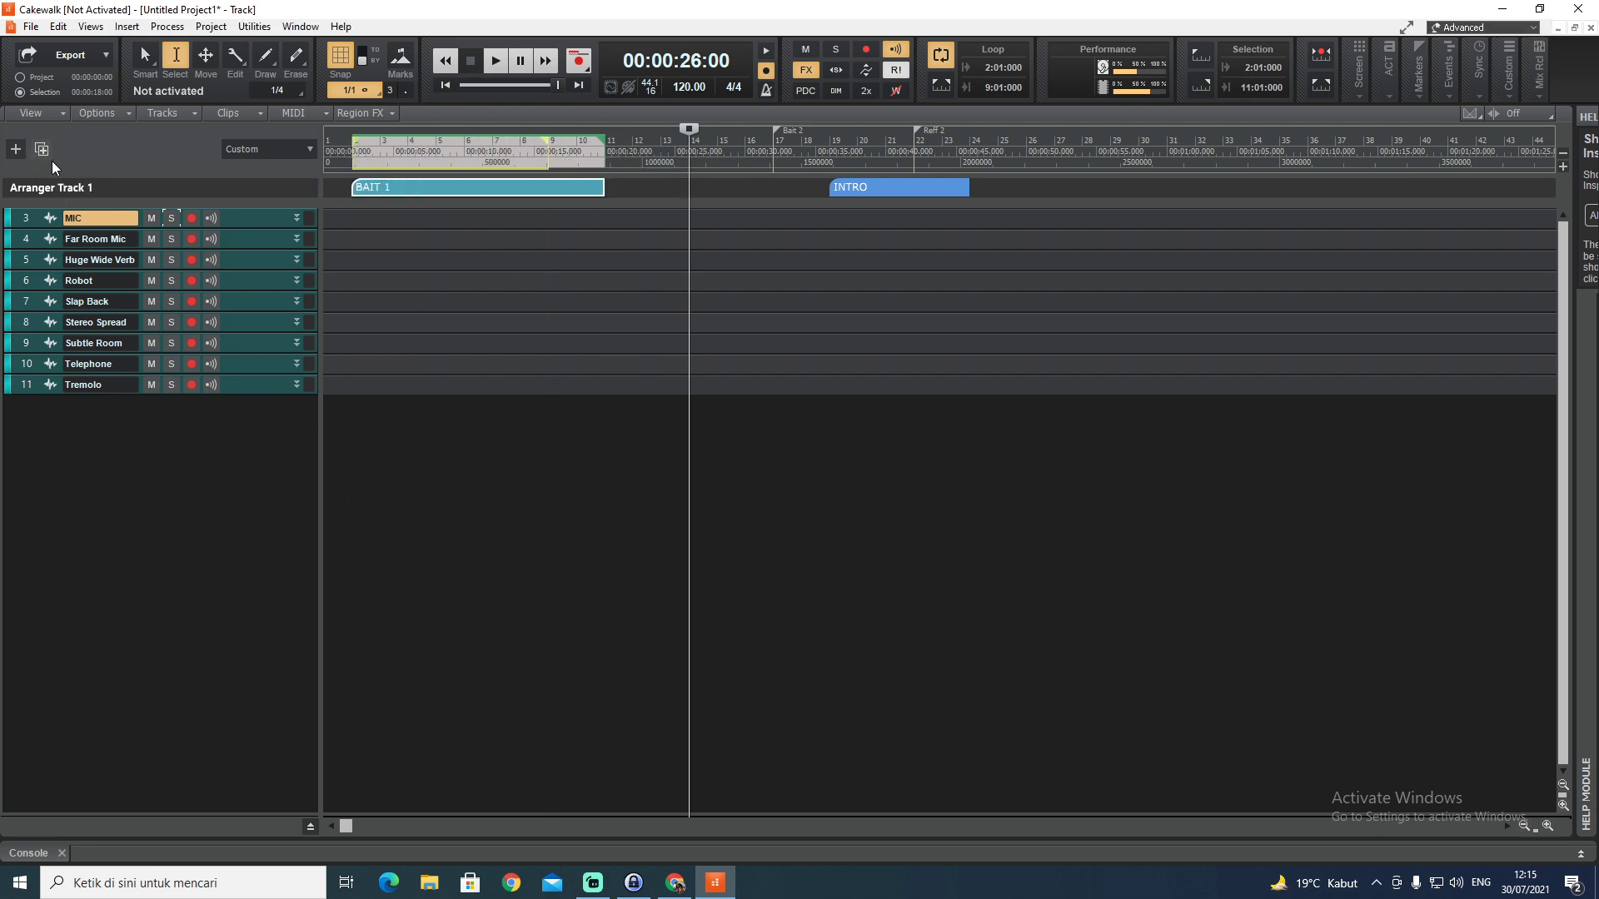
# Create one instrument track using the SI-Electric Piano synth with Omni input
pyautogui.click(15, 151)
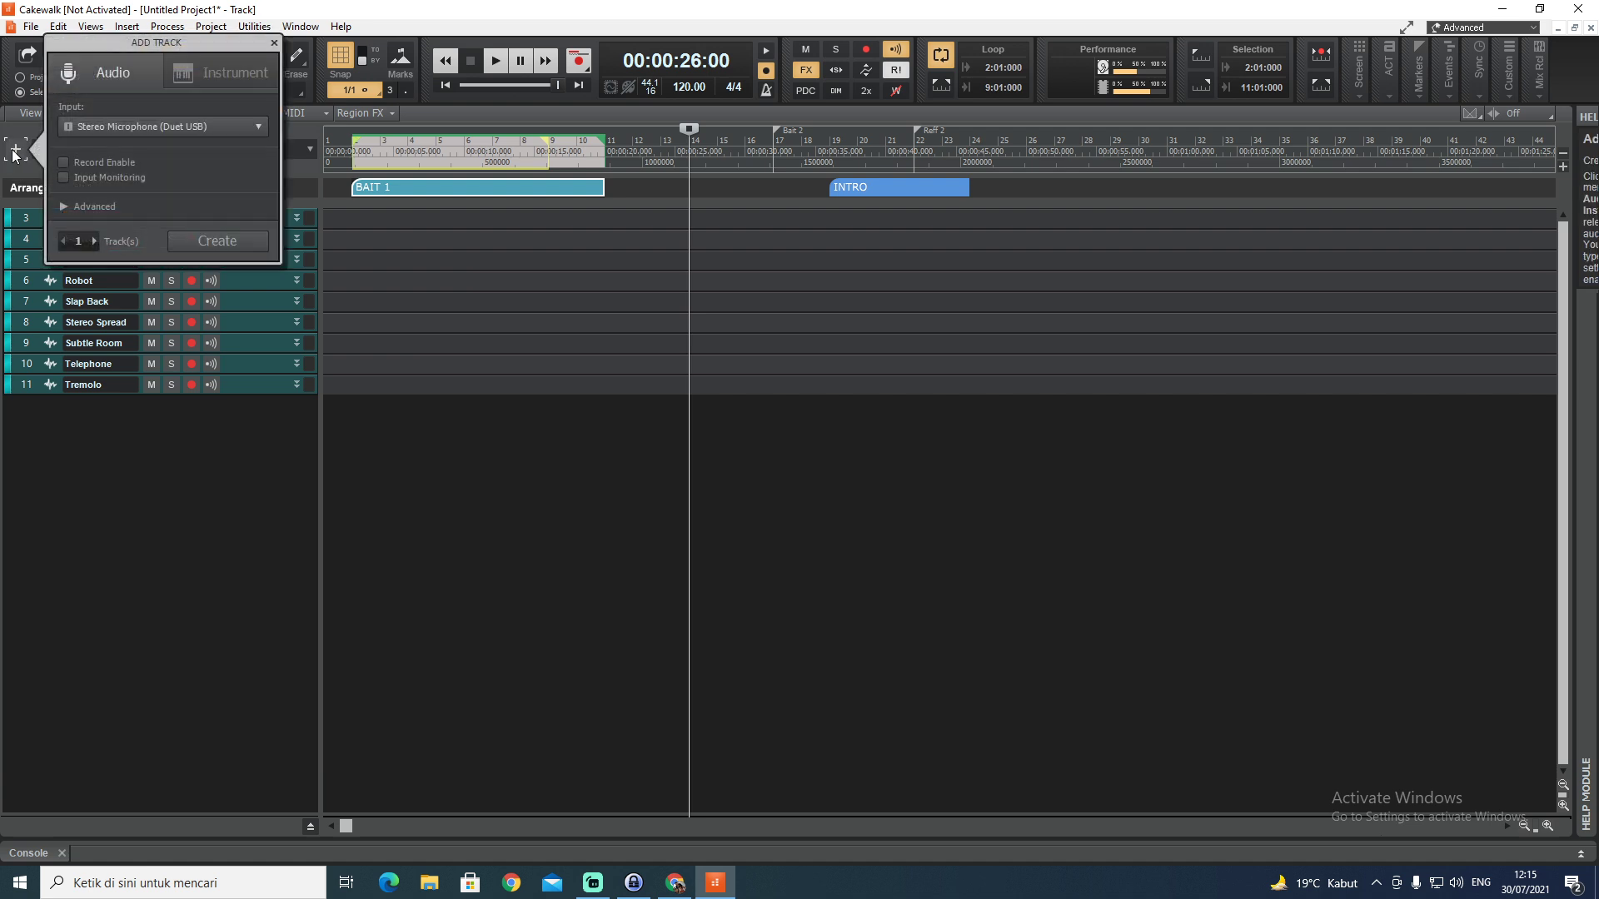
pyautogui.click(227, 73)
pyautogui.click(222, 122)
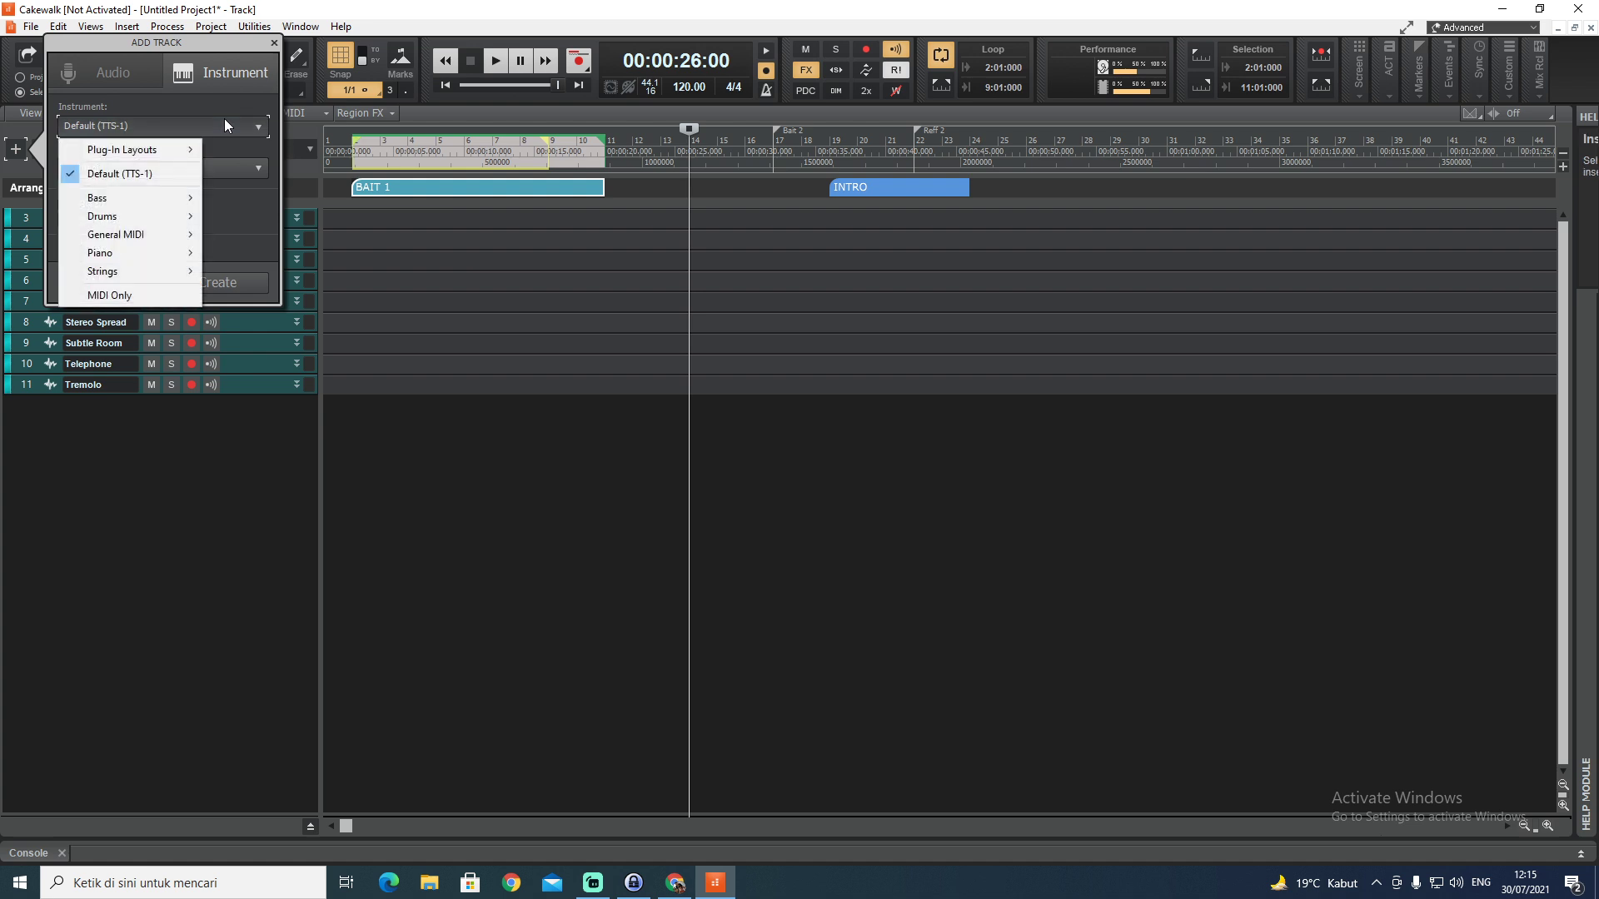
pyautogui.moveTo(161, 252)
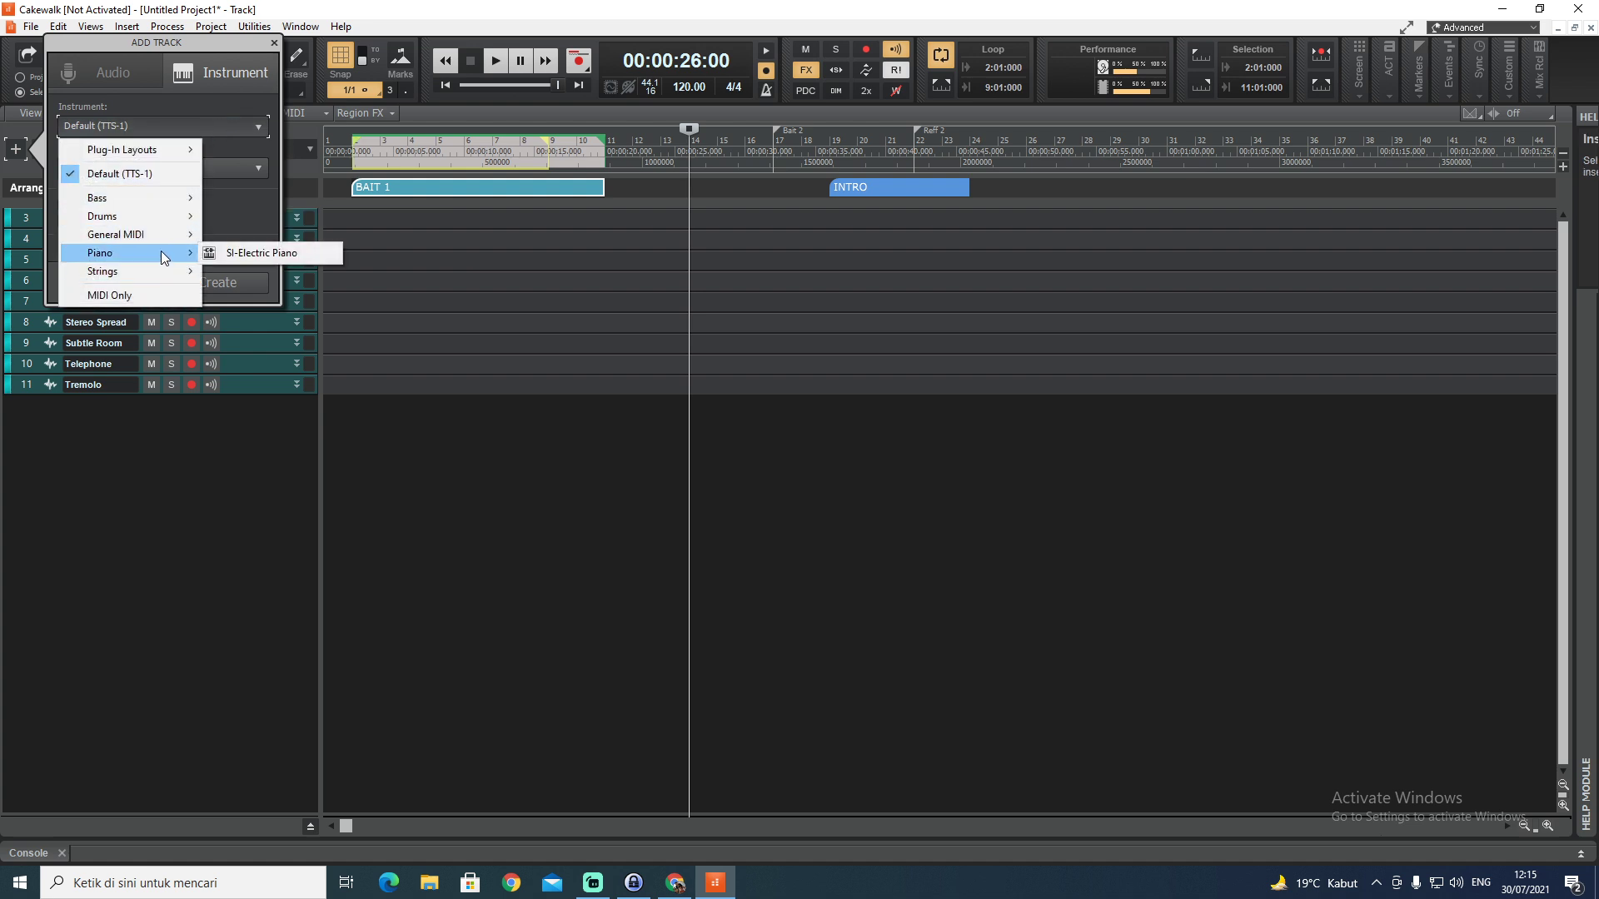
pyautogui.click(238, 252)
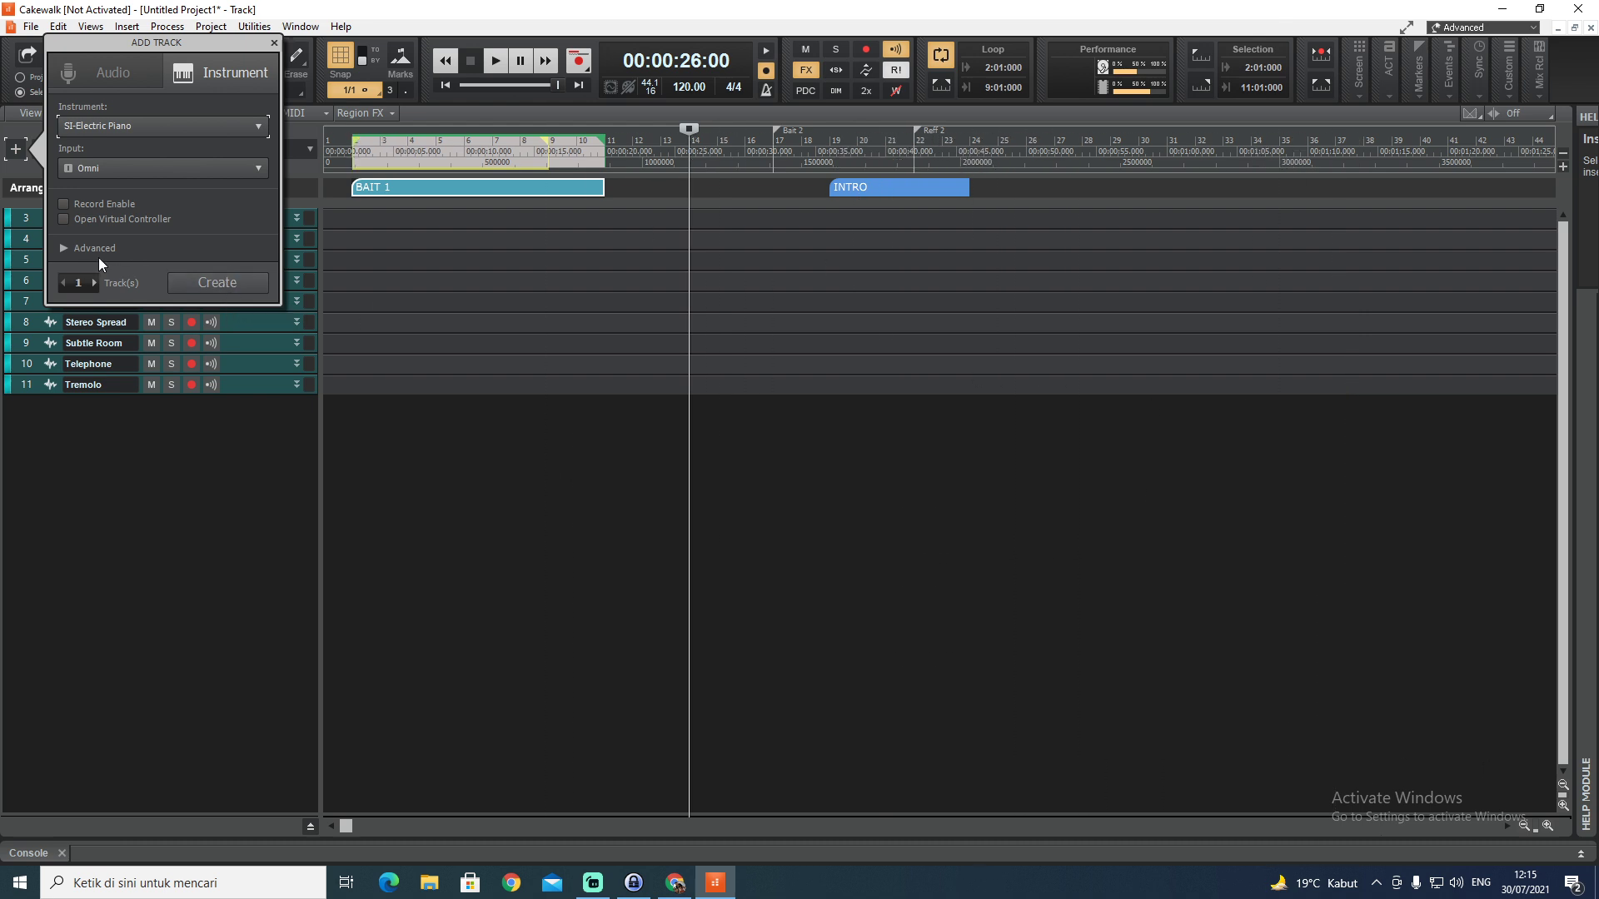
pyautogui.click(217, 282)
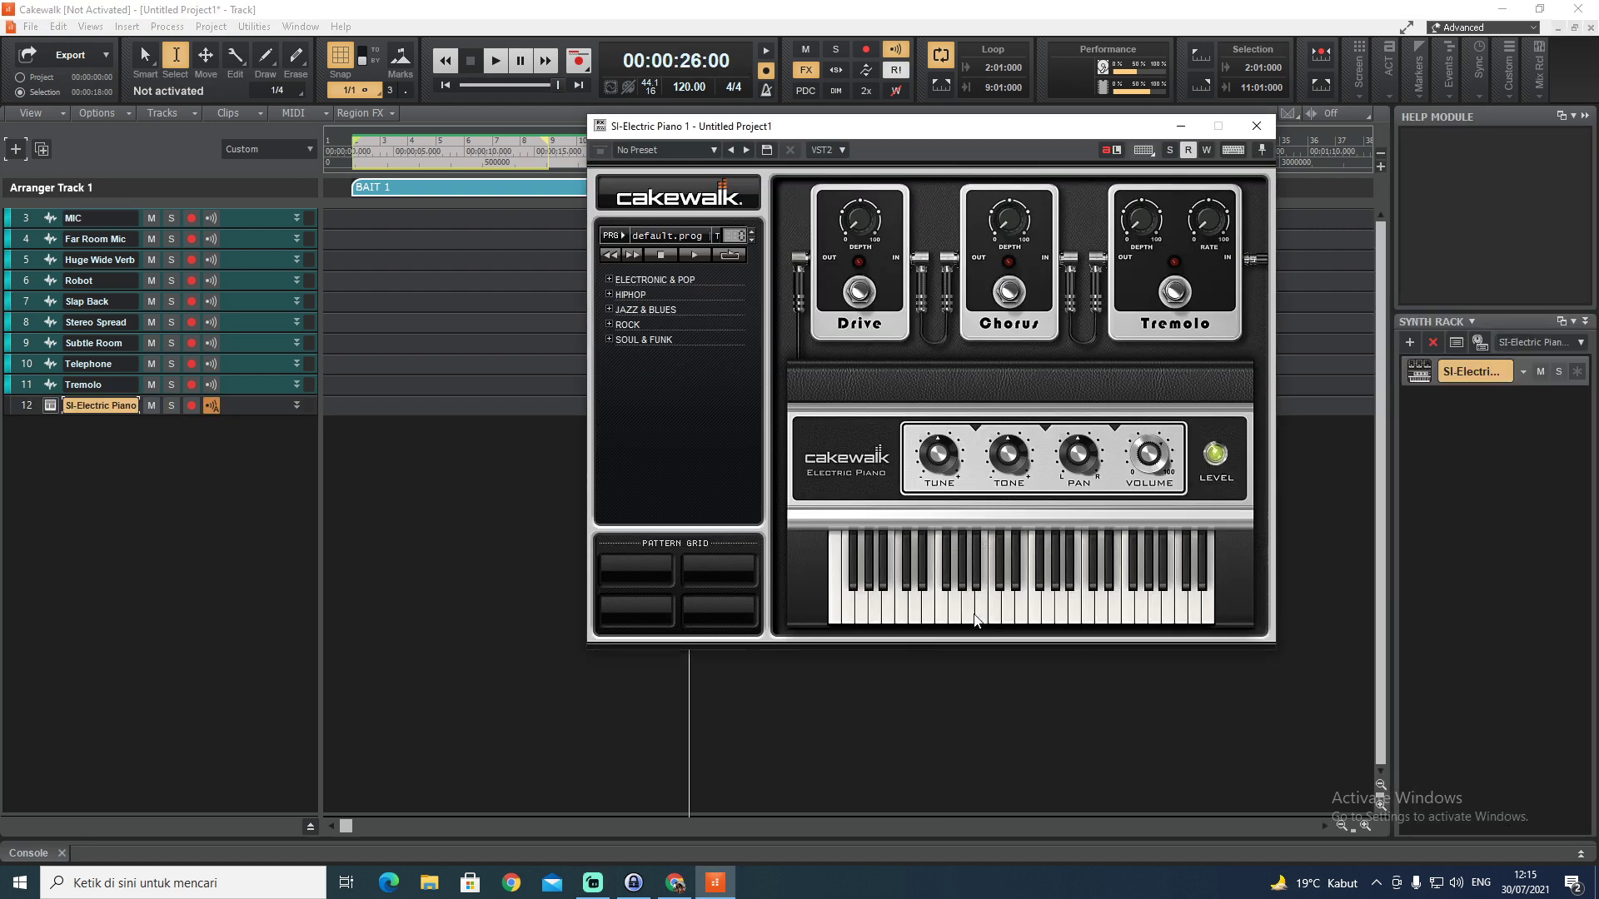
# Play notes on the electric piano keyboard and audition the Classic CP, Chillin and Electro-01 patterns from Electronic & Pop
pyautogui.moveTo(929, 571); pyautogui.dragTo(889, 576)
pyautogui.click(694, 255)
pyautogui.click(605, 279)
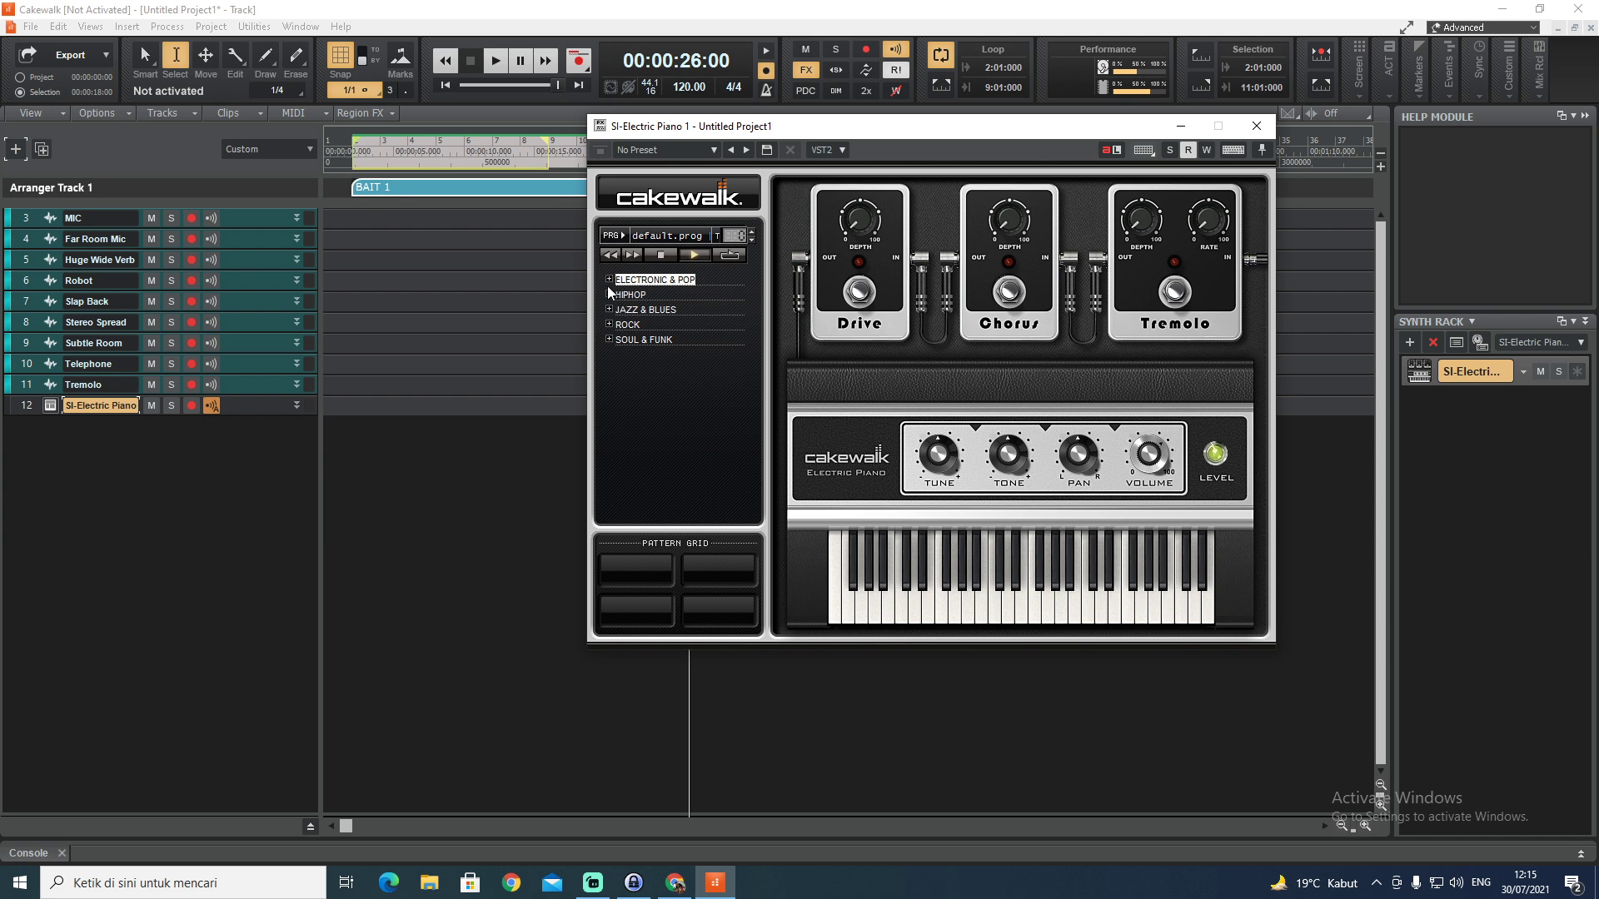
pyautogui.click(609, 281)
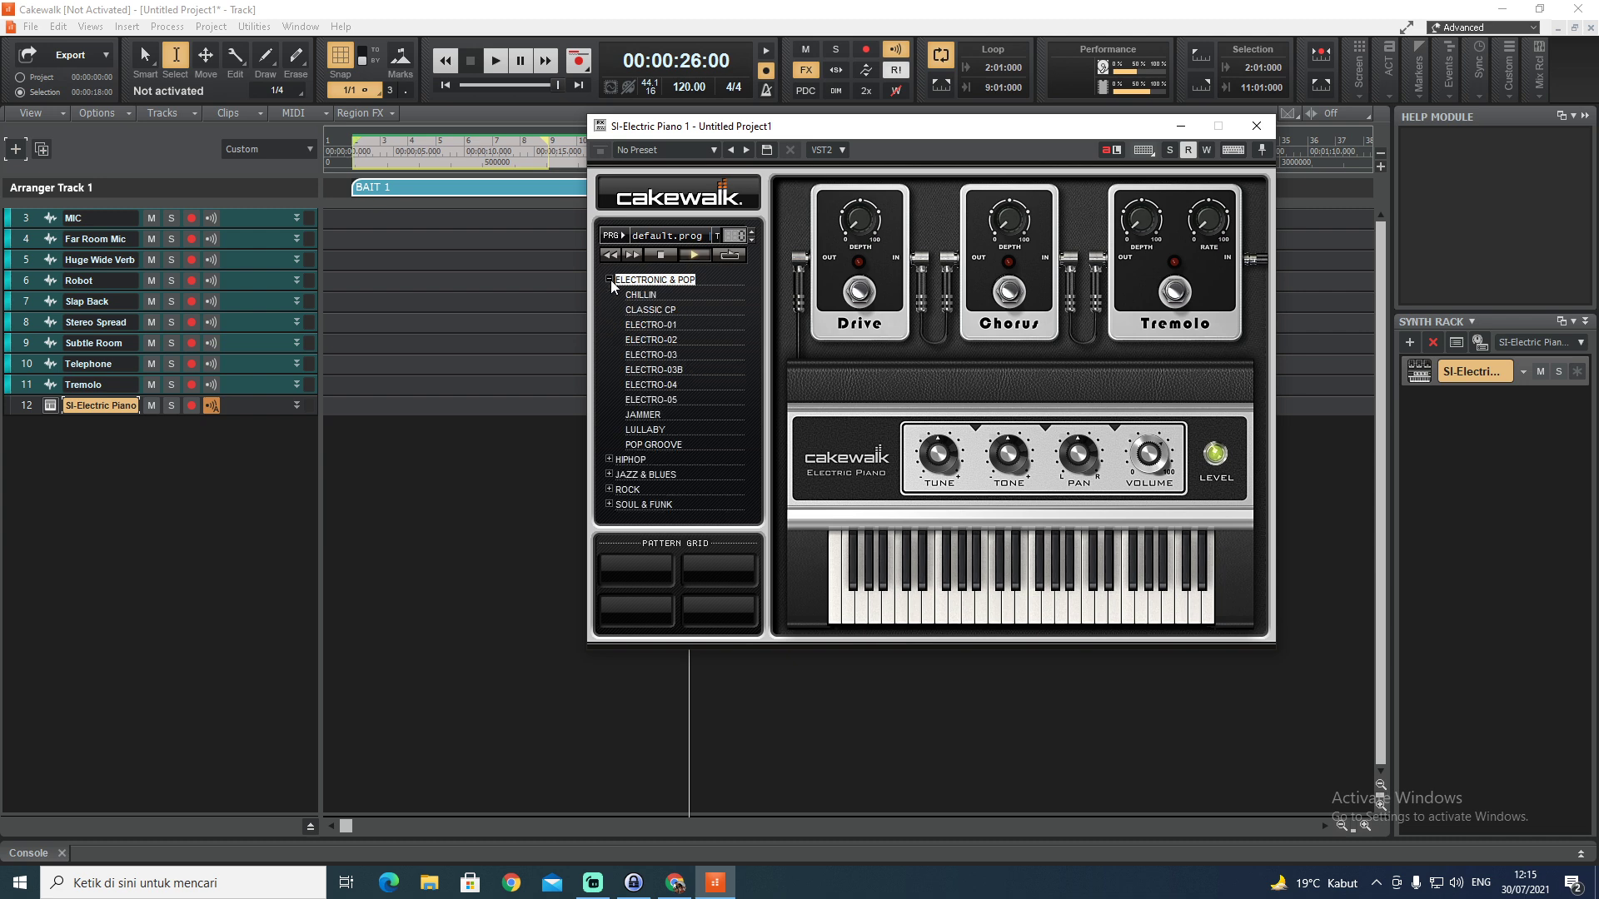
pyautogui.click(646, 311)
pyautogui.click(654, 296)
pyautogui.click(649, 324)
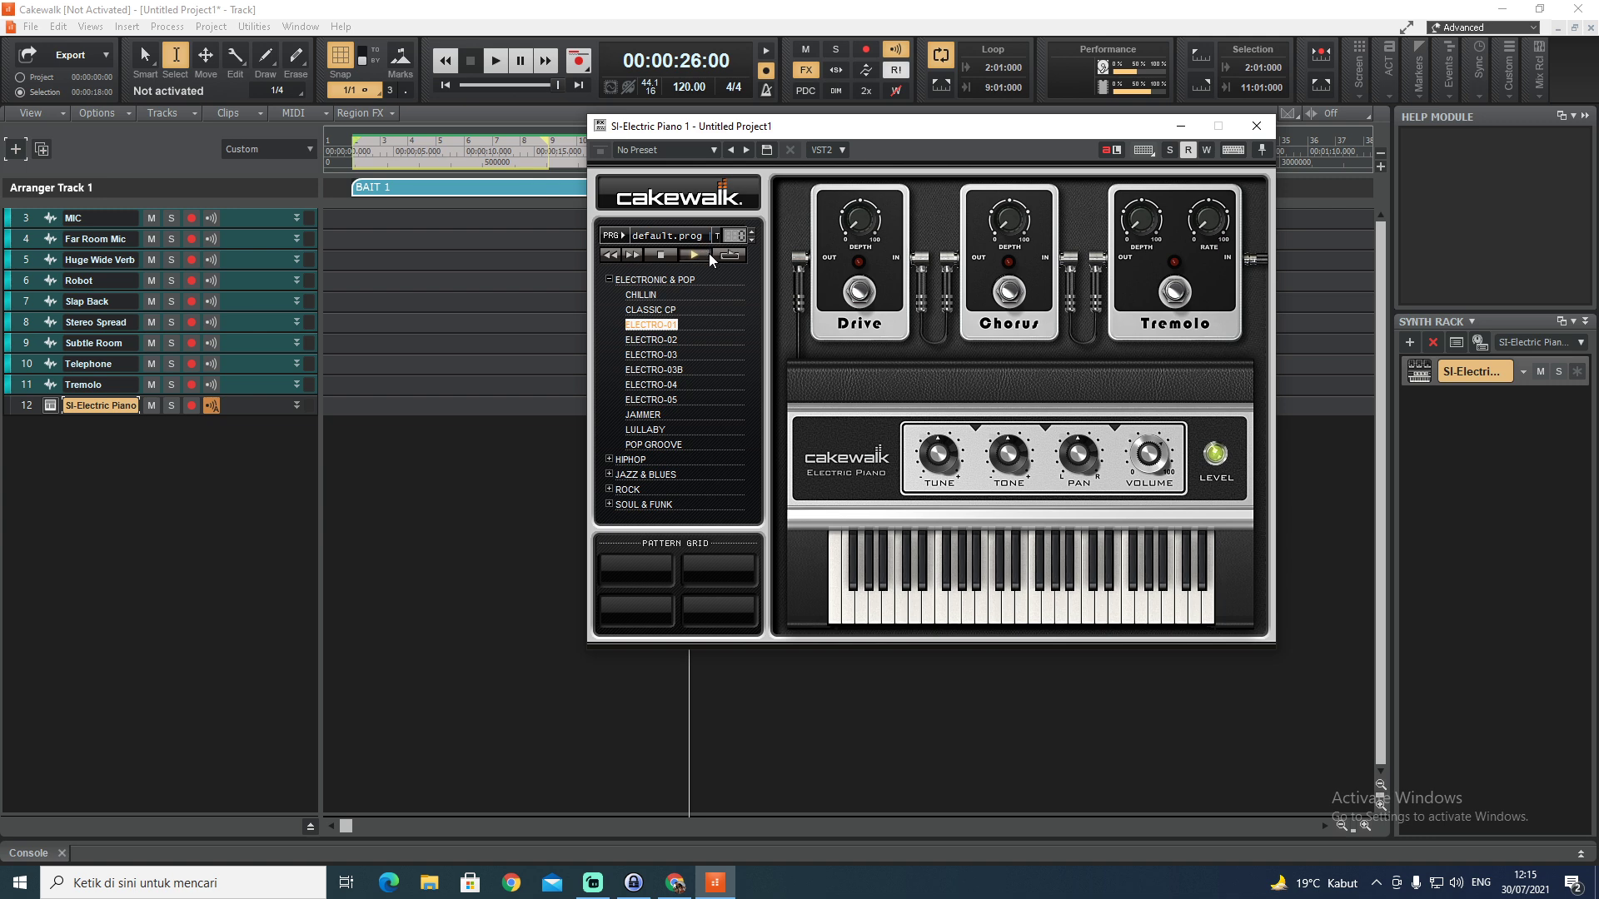
# Load the Bright Wurlitzer program into the electric piano, close the program browser and stop the pattern player
pyautogui.click(701, 232)
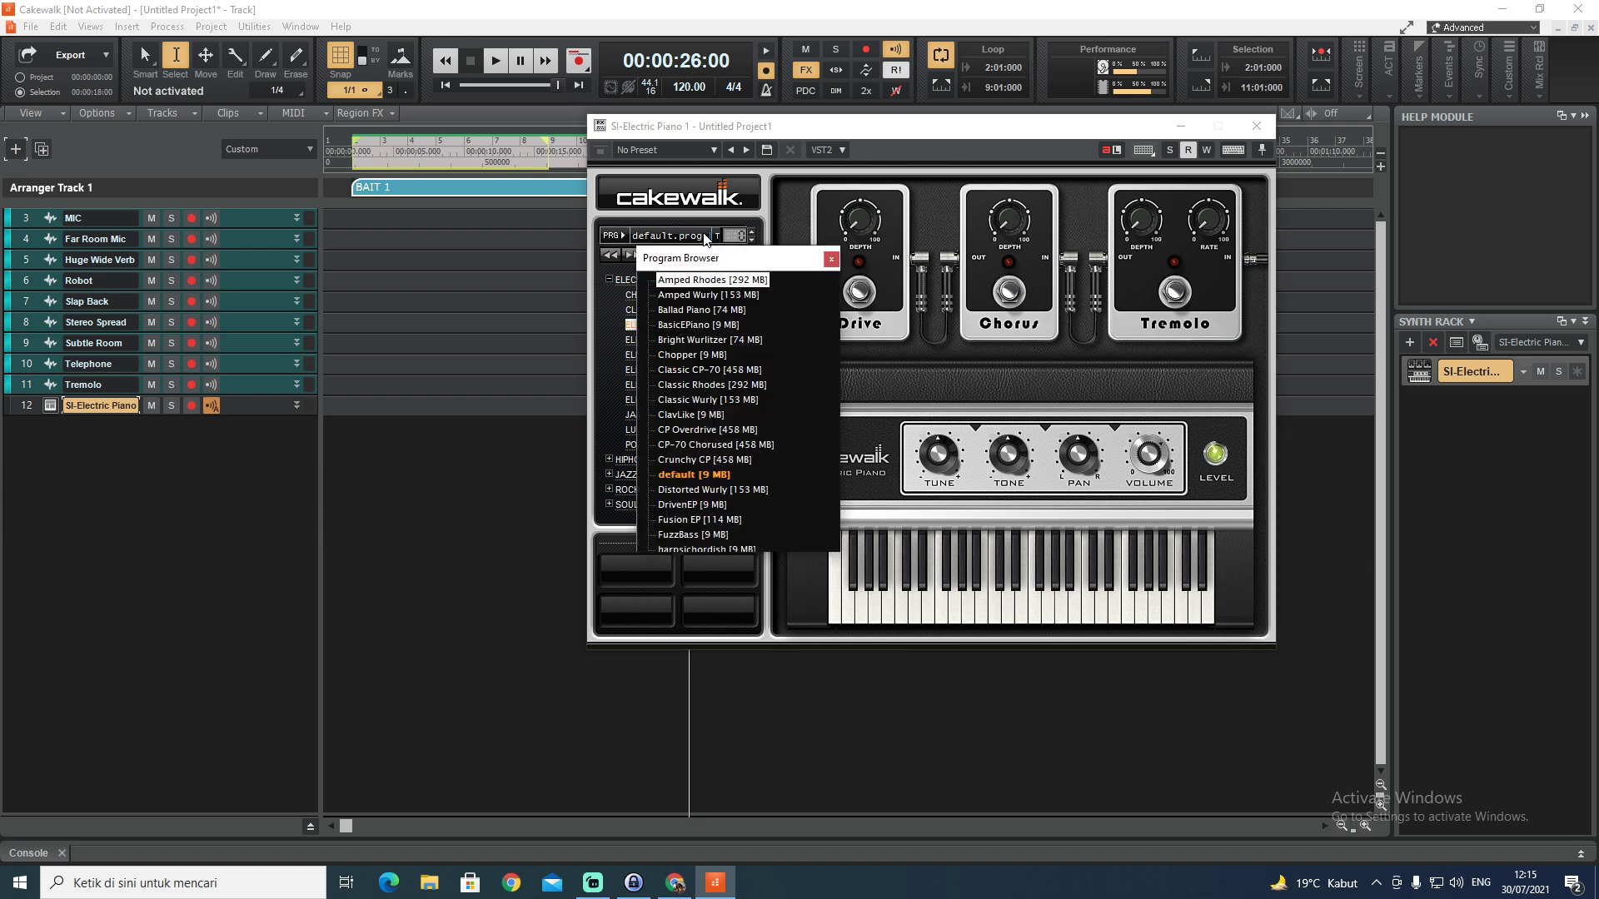
pyautogui.click(709, 342)
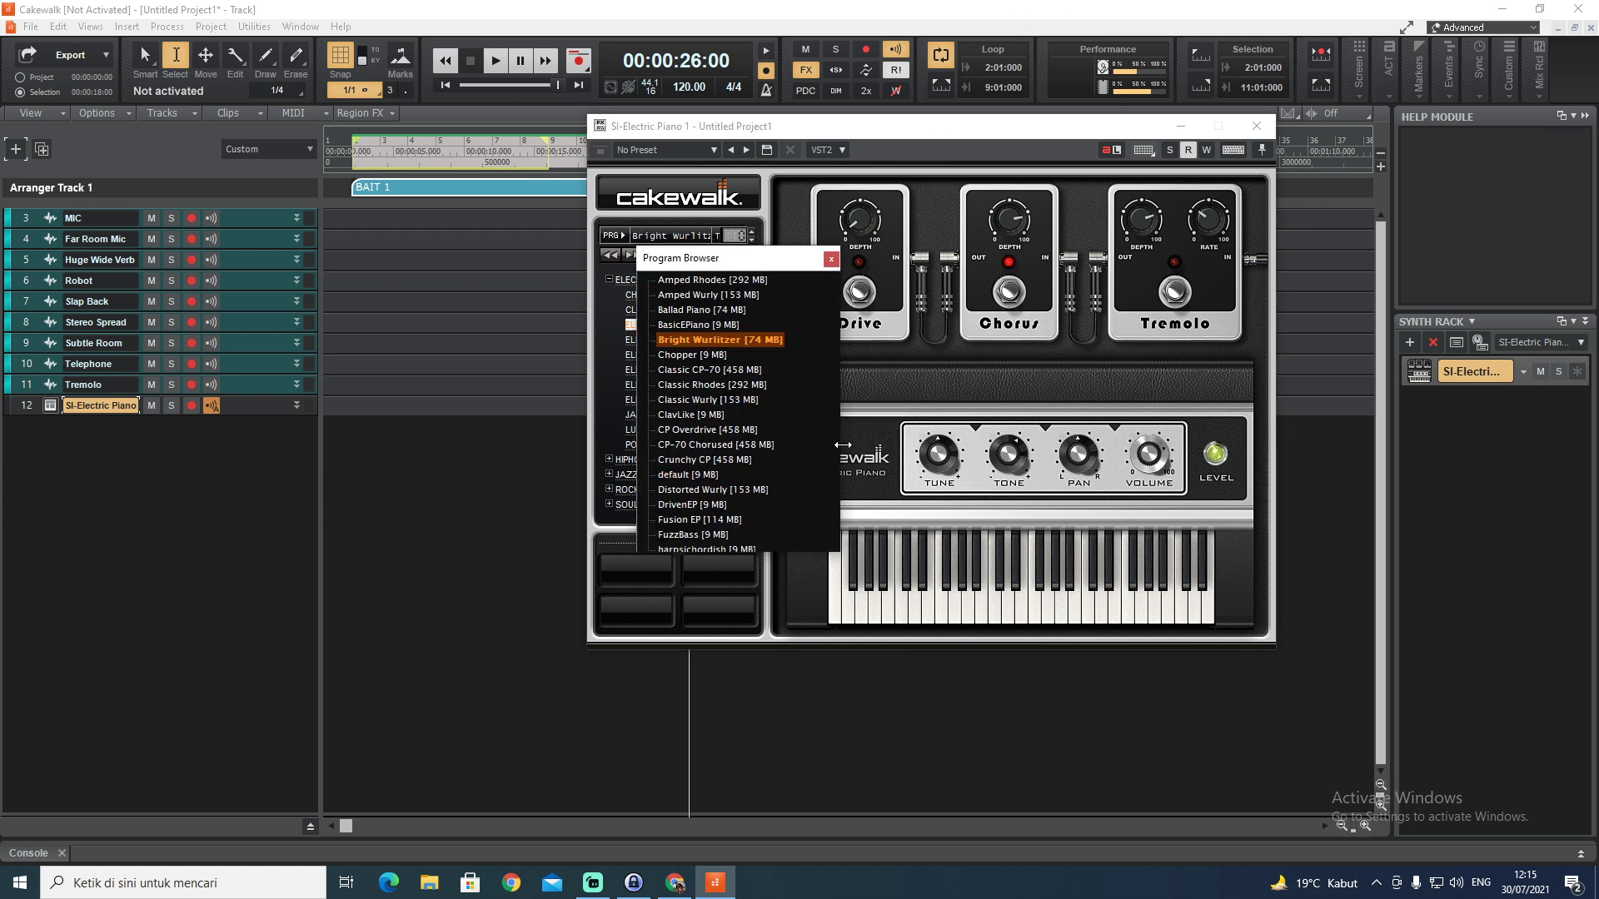
pyautogui.click(829, 260)
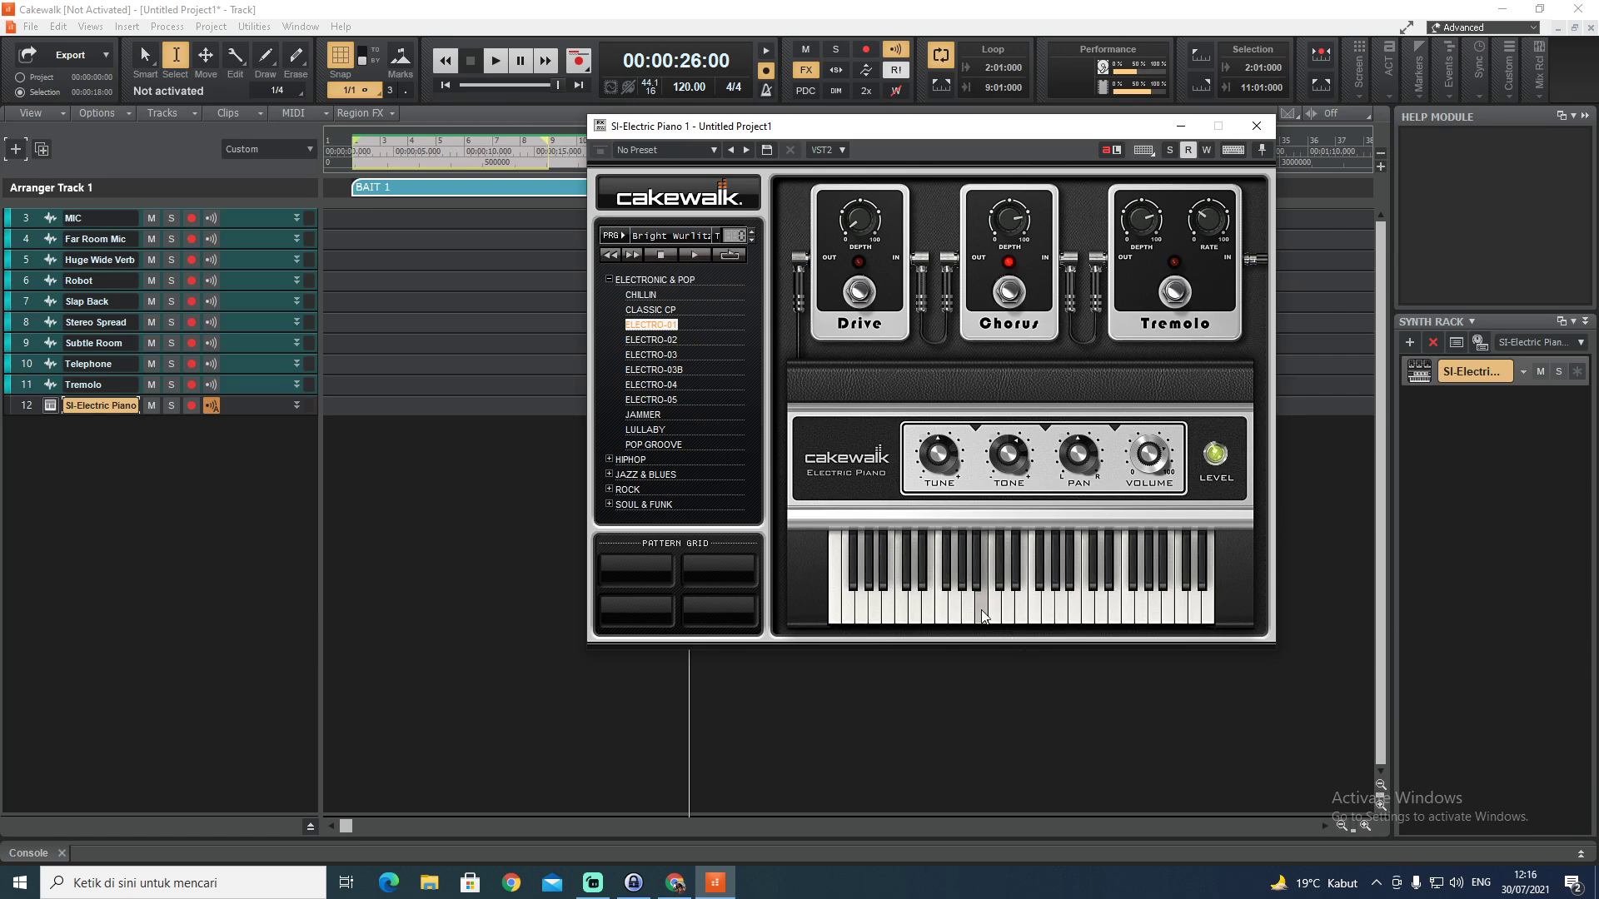
pyautogui.click(661, 253)
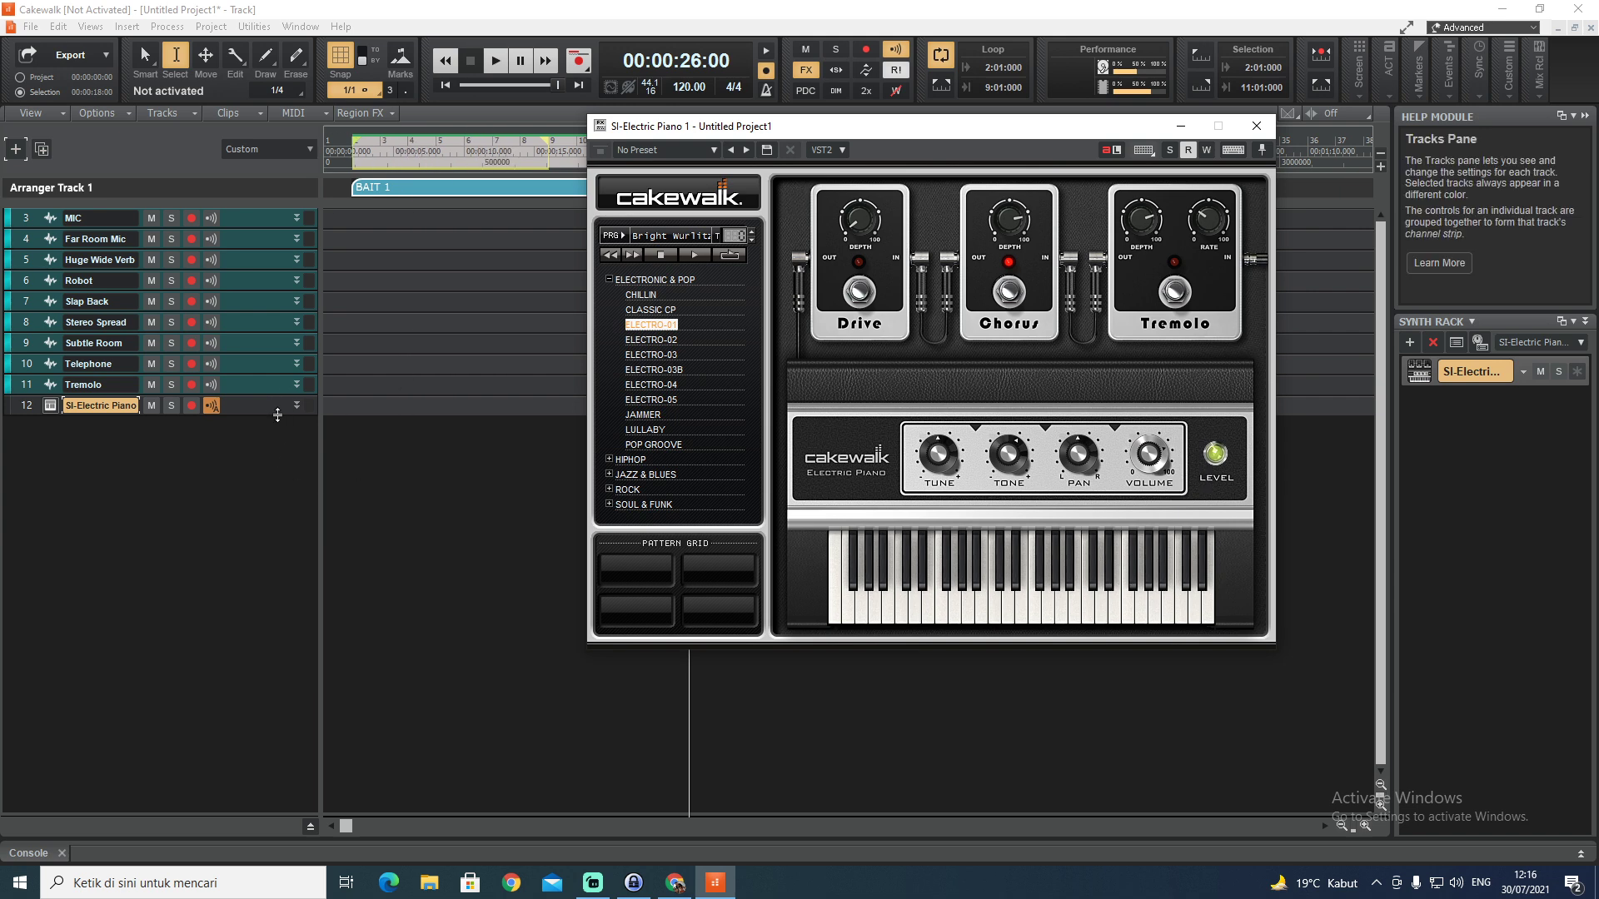
# Enlarge the SI-Electric Piano track to show its controls and set its input to All Inputs, MIDI Omni
pyautogui.moveTo(278, 416); pyautogui.dragTo(295, 581)
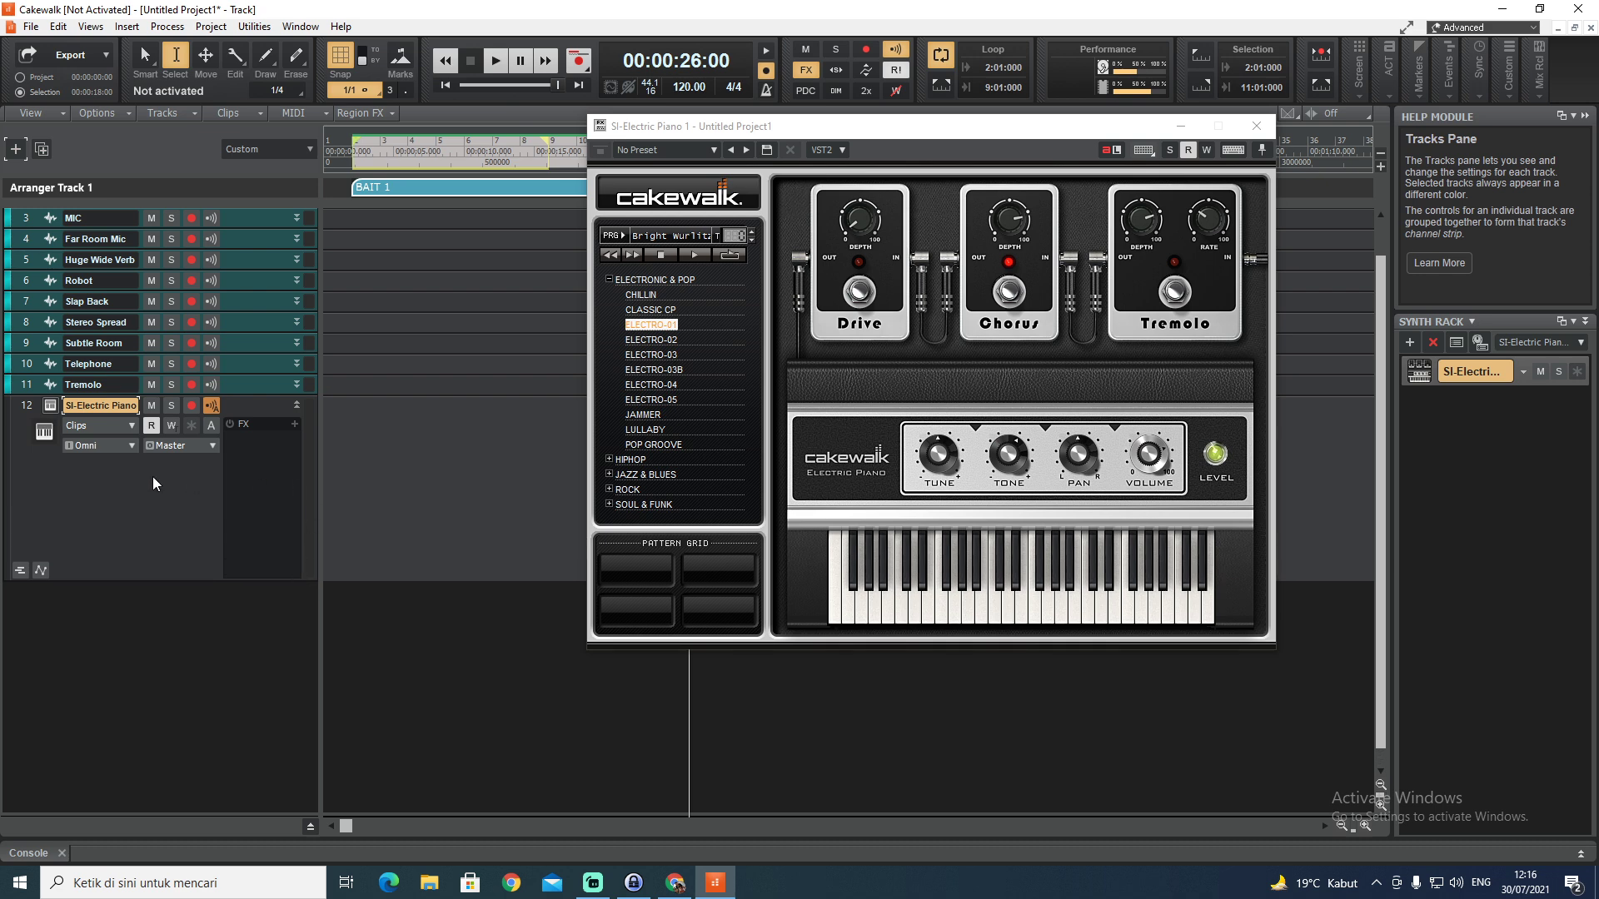
pyautogui.click(127, 447)
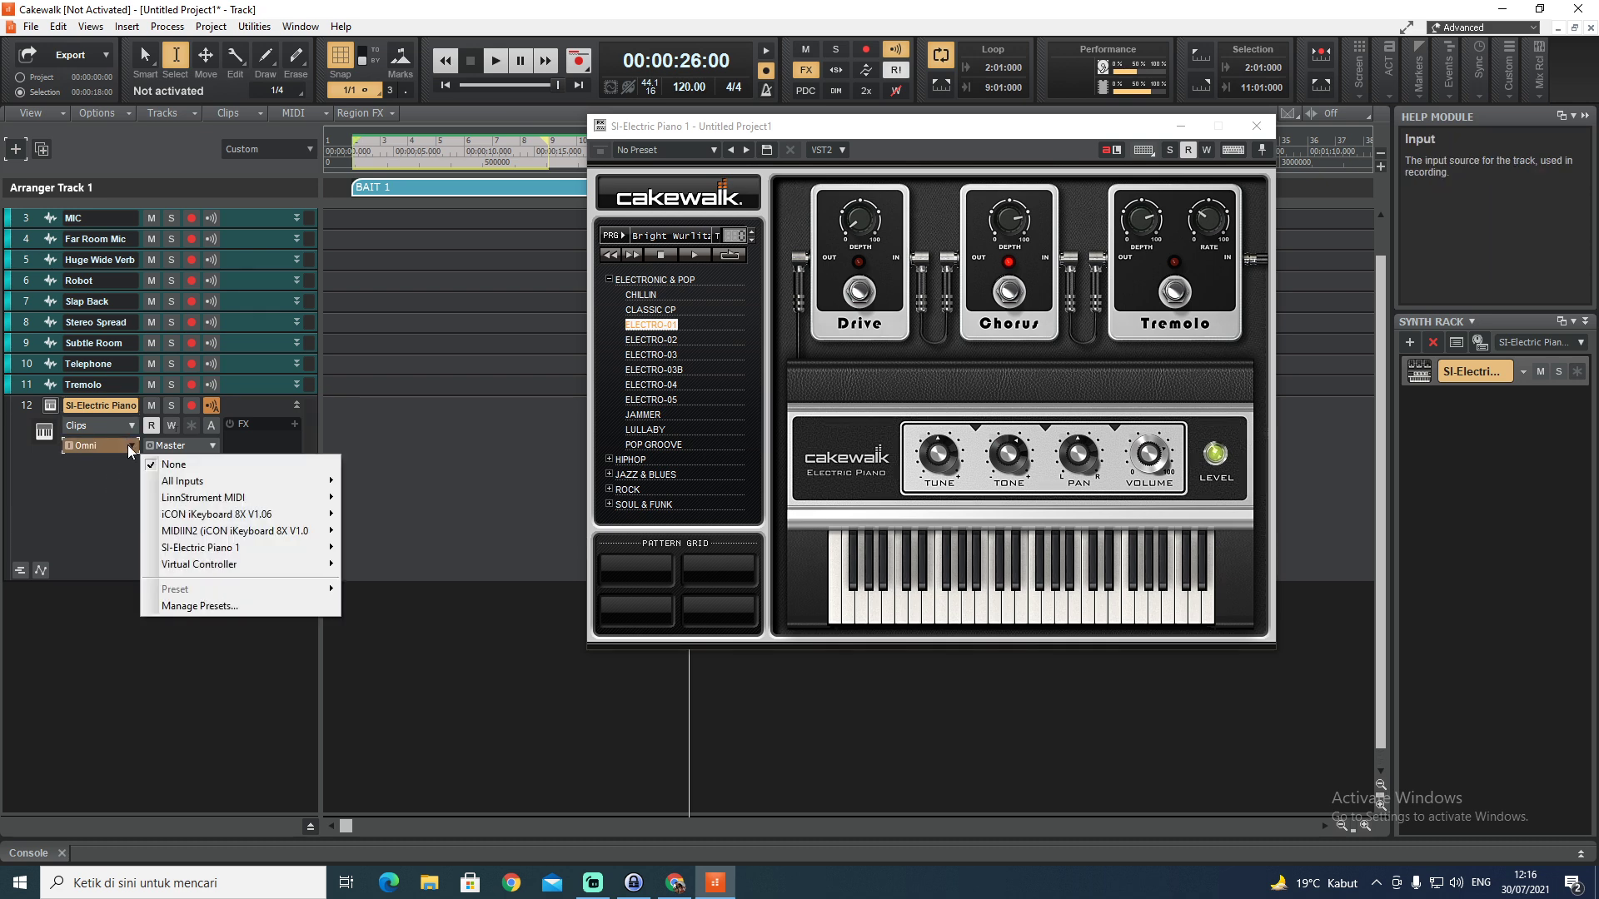
pyautogui.moveTo(198, 483)
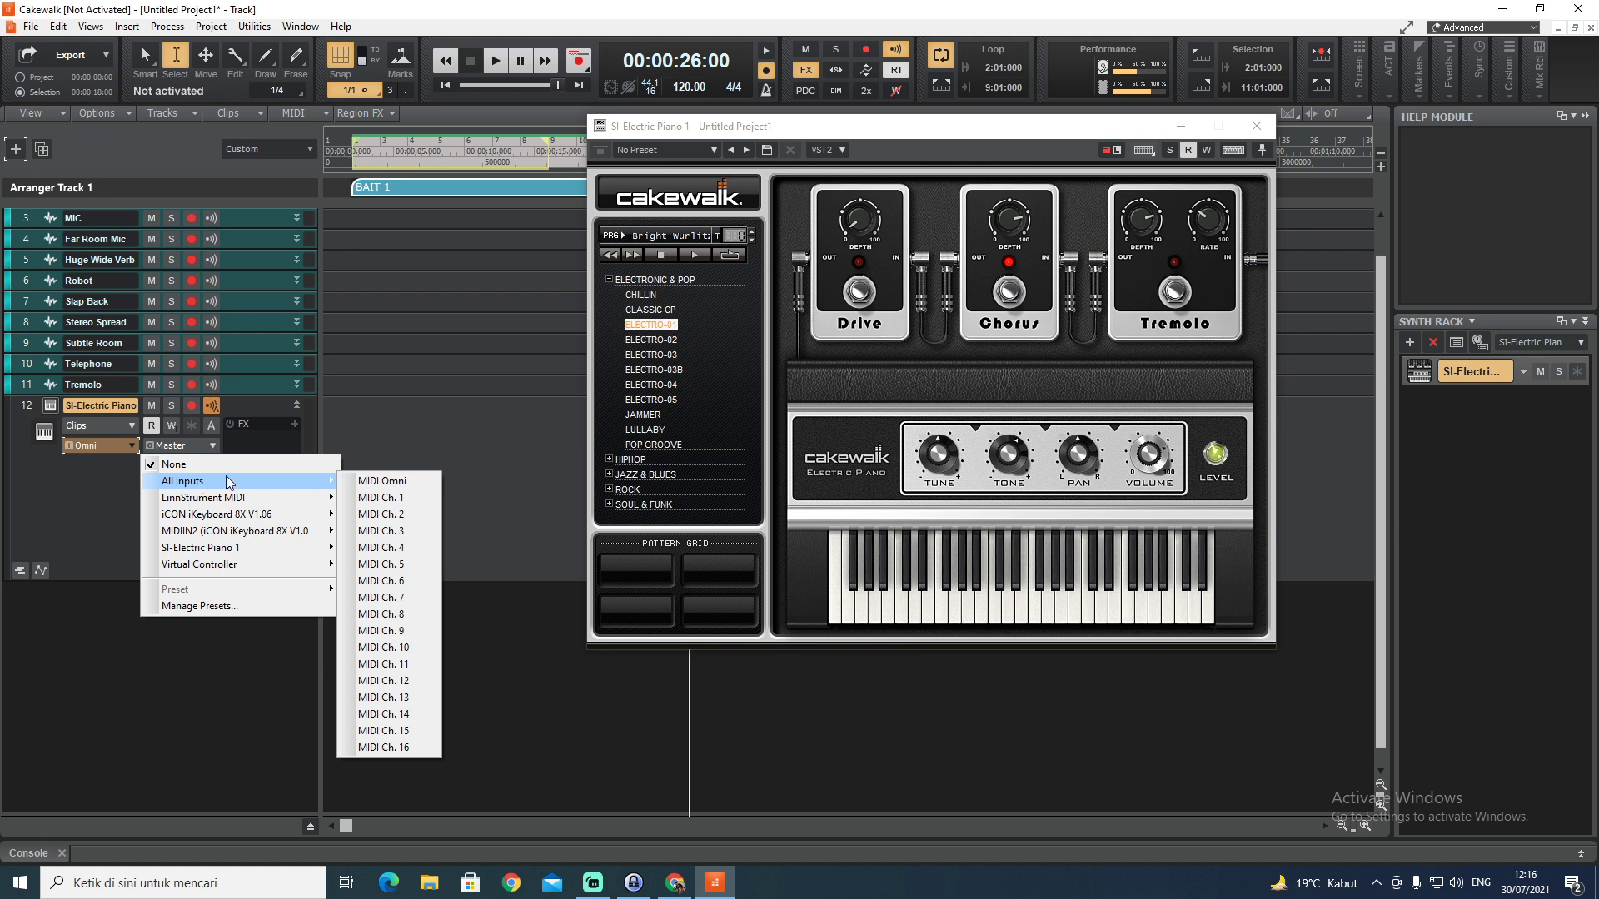
pyautogui.moveTo(309, 486)
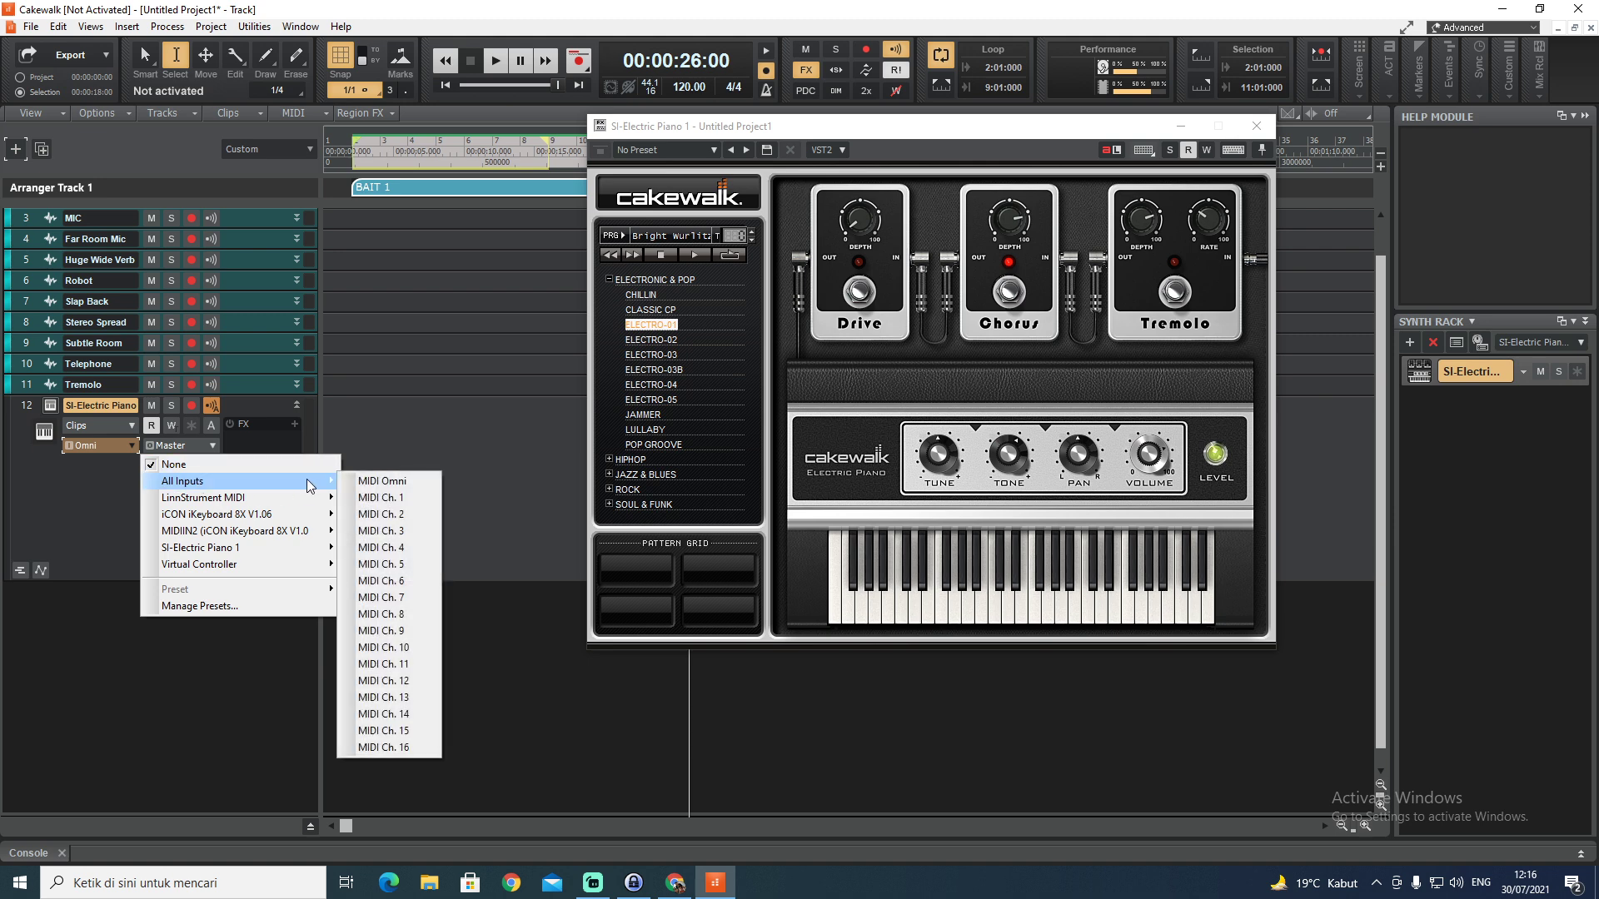
pyautogui.click(391, 482)
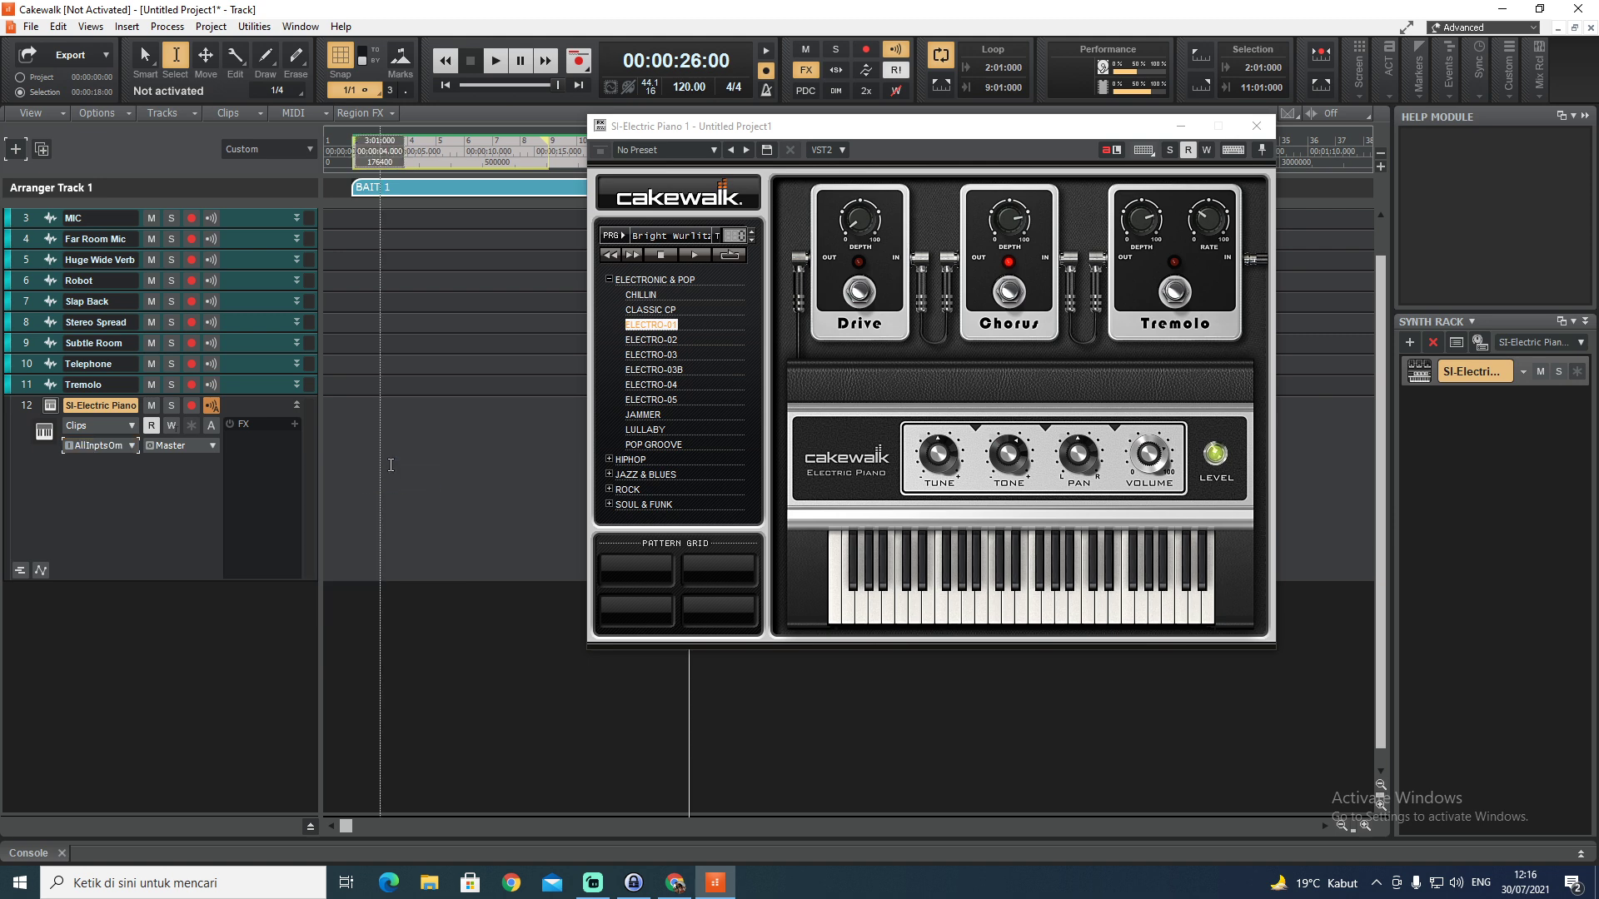
# Set the SI-Electric Piano track's input to iCON iKeyboard 8X V1.06, MIDI Ch. 1
pyautogui.click(132, 448)
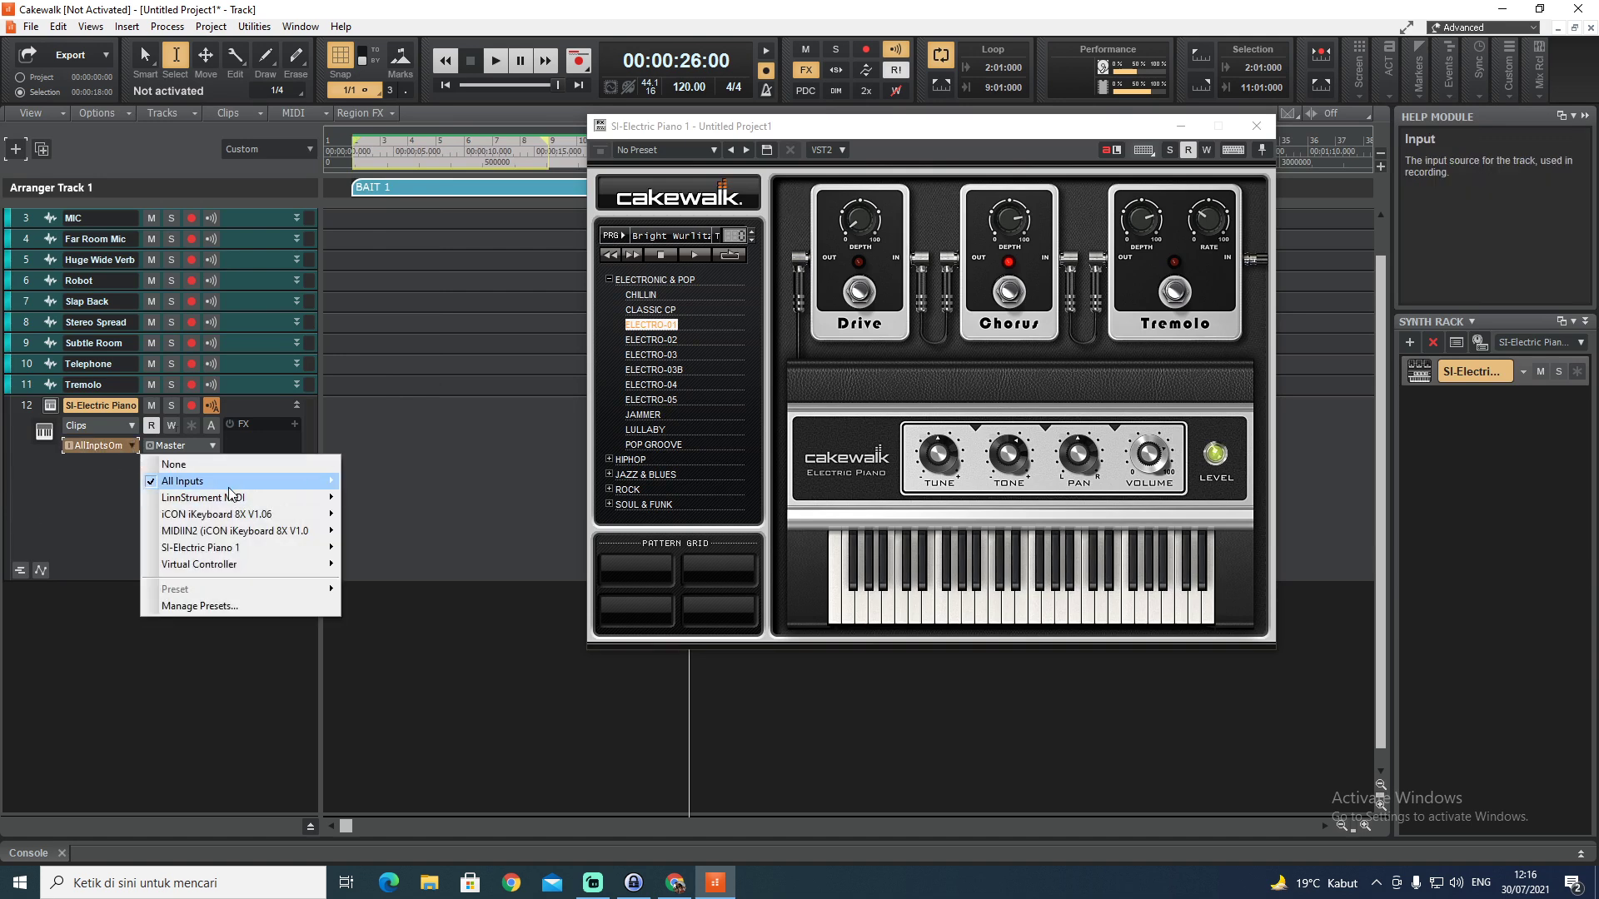
pyautogui.moveTo(232, 516)
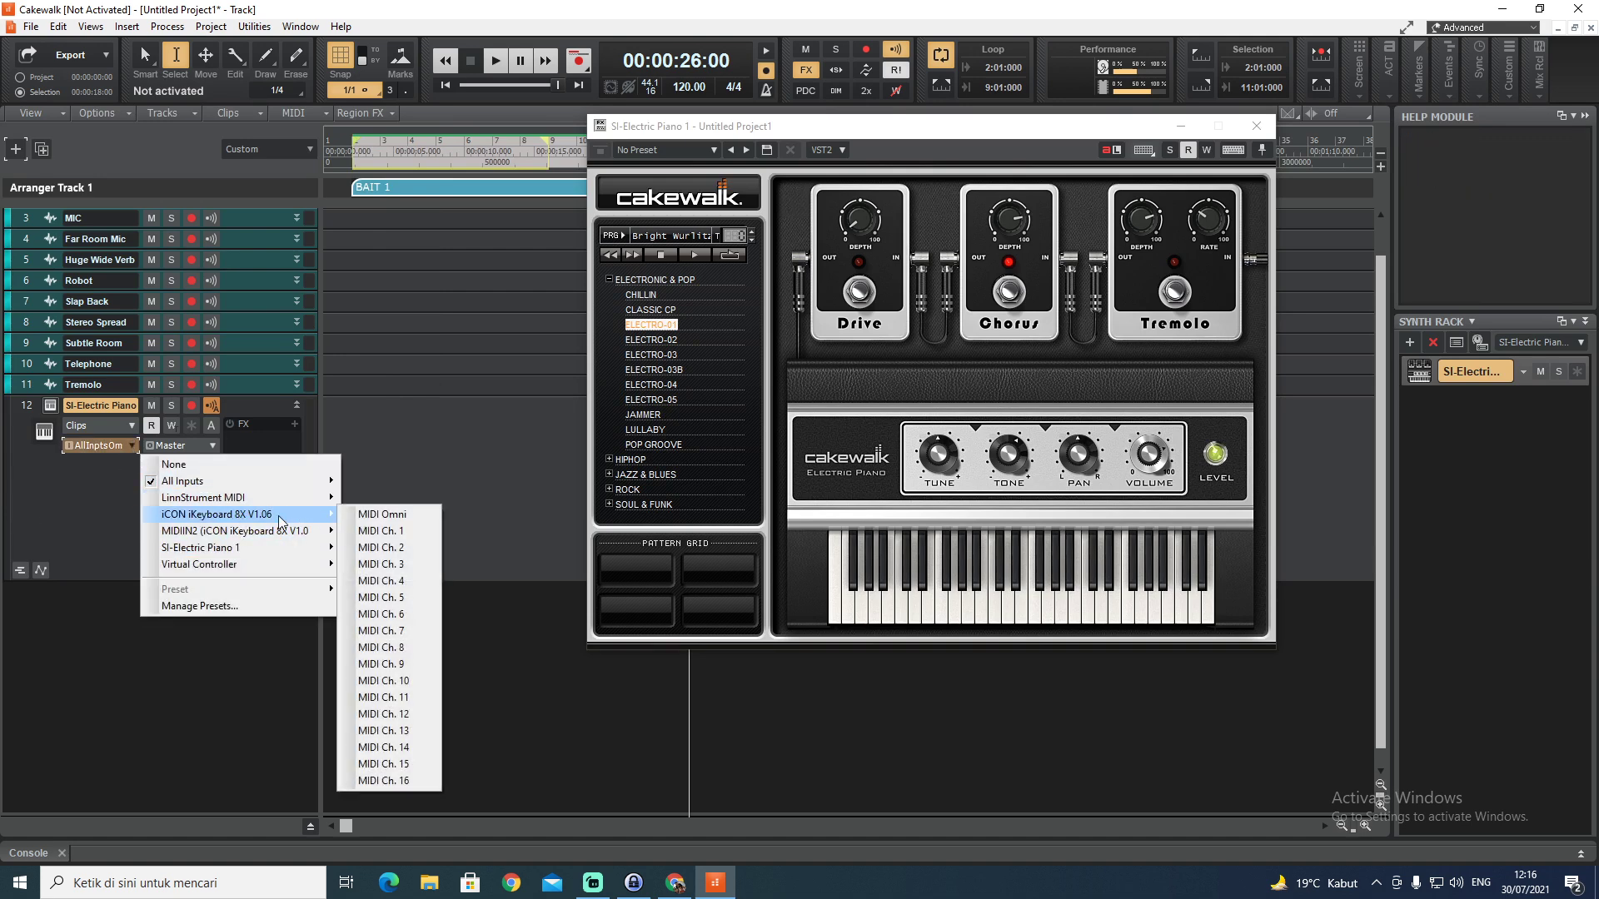
pyautogui.click(388, 528)
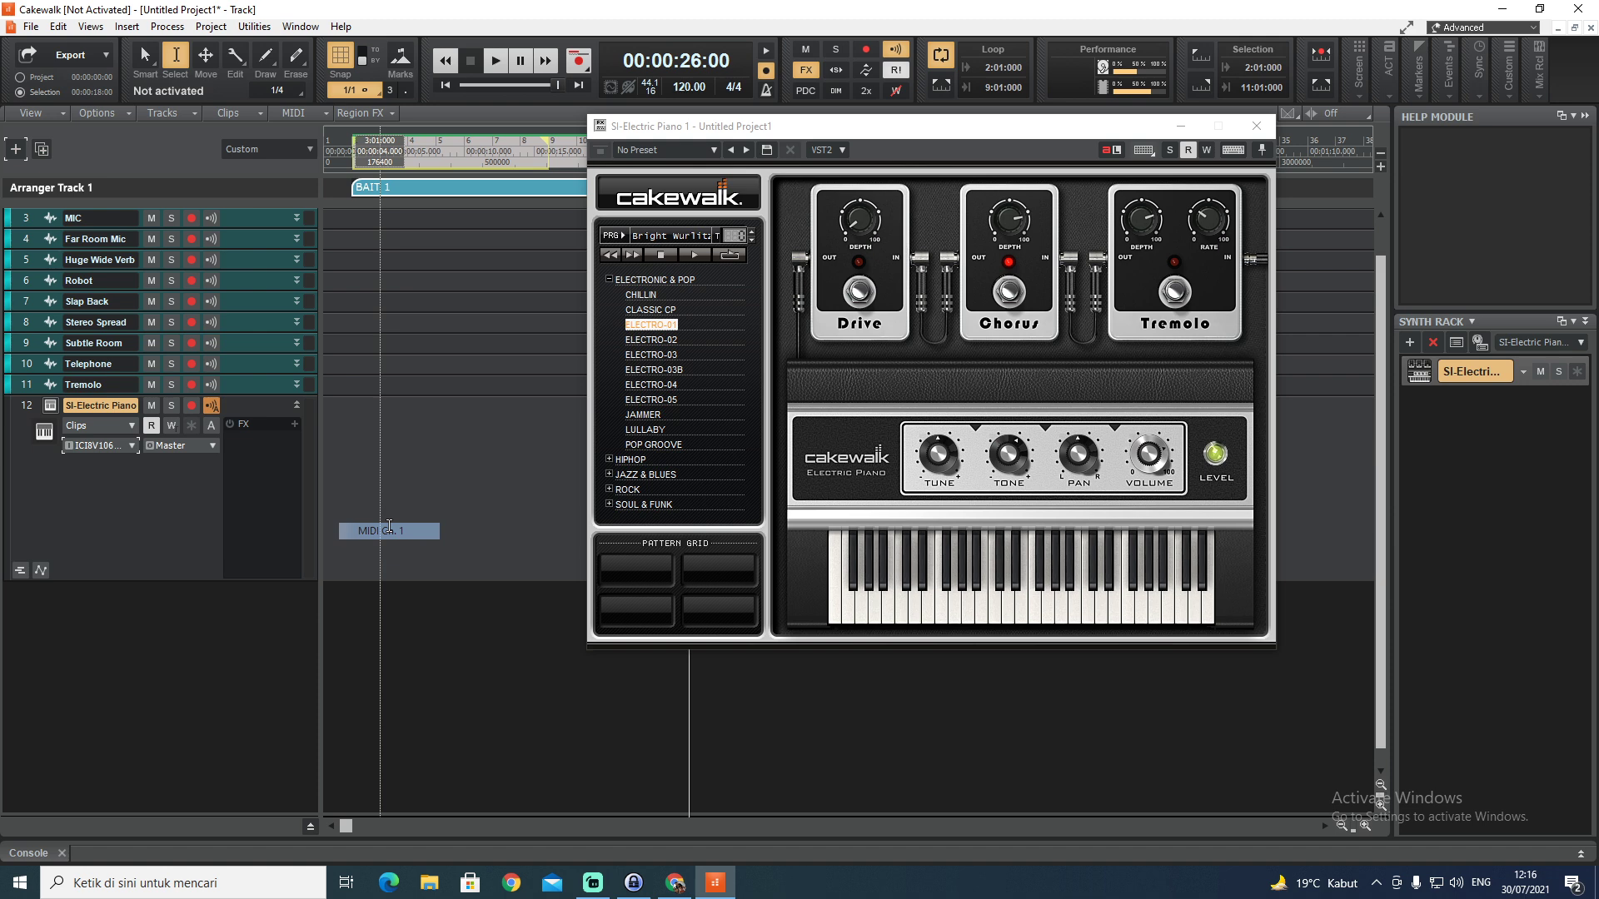
pyautogui.click(199, 533)
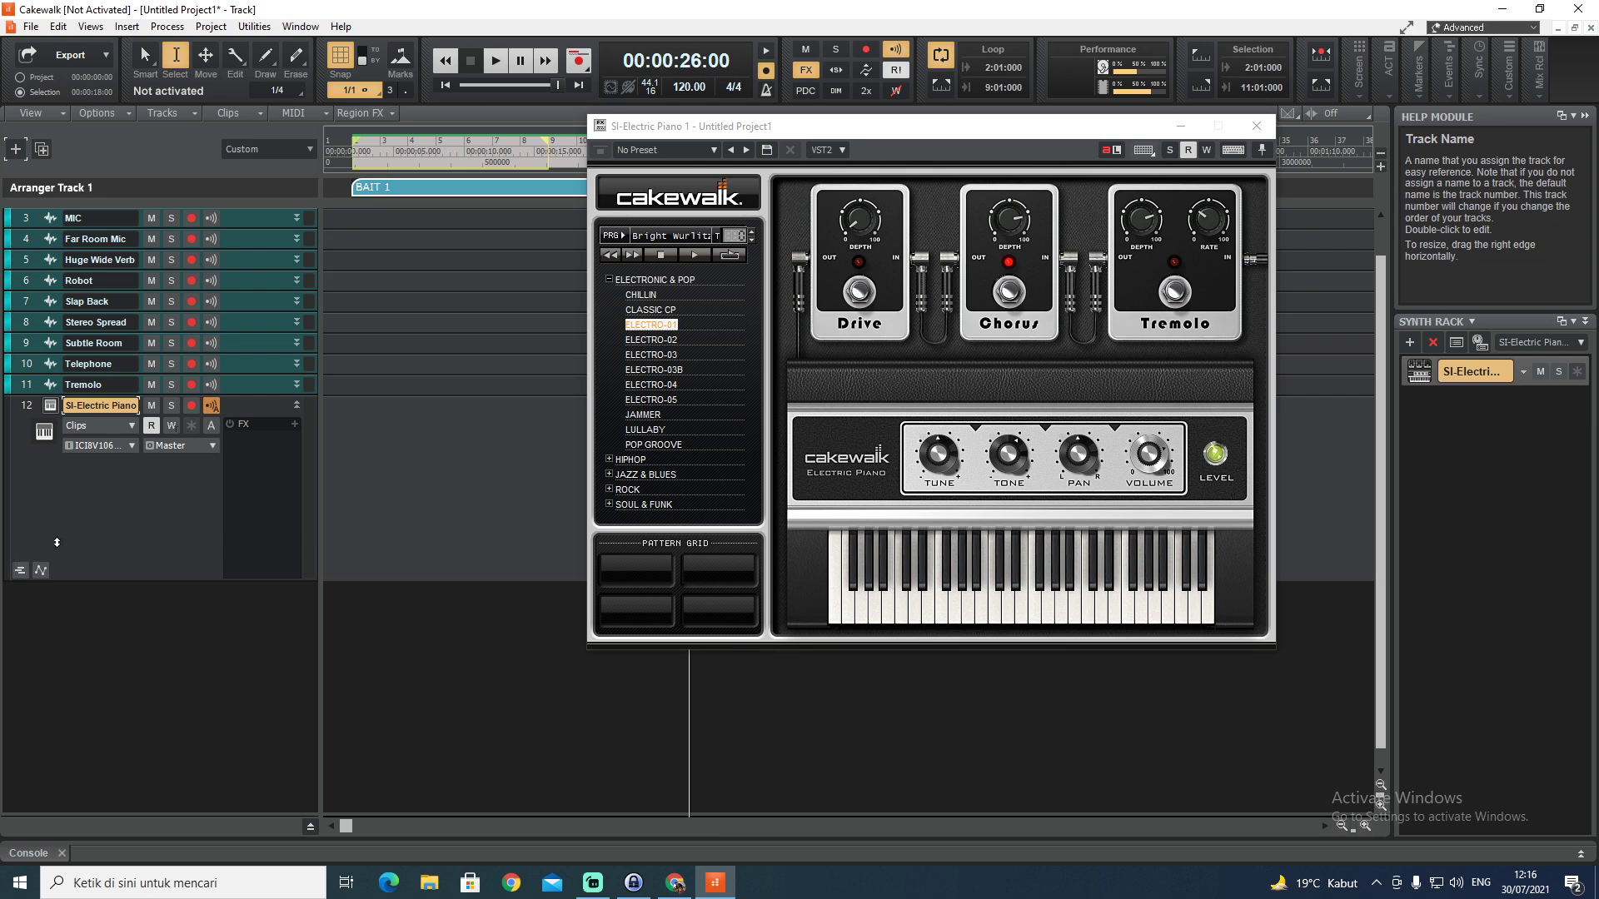
# Arm the SI-Electric Piano track for recording with input echo on, and play a few notes on the synth's keyboard
pyautogui.click(198, 404)
pyautogui.click(212, 406)
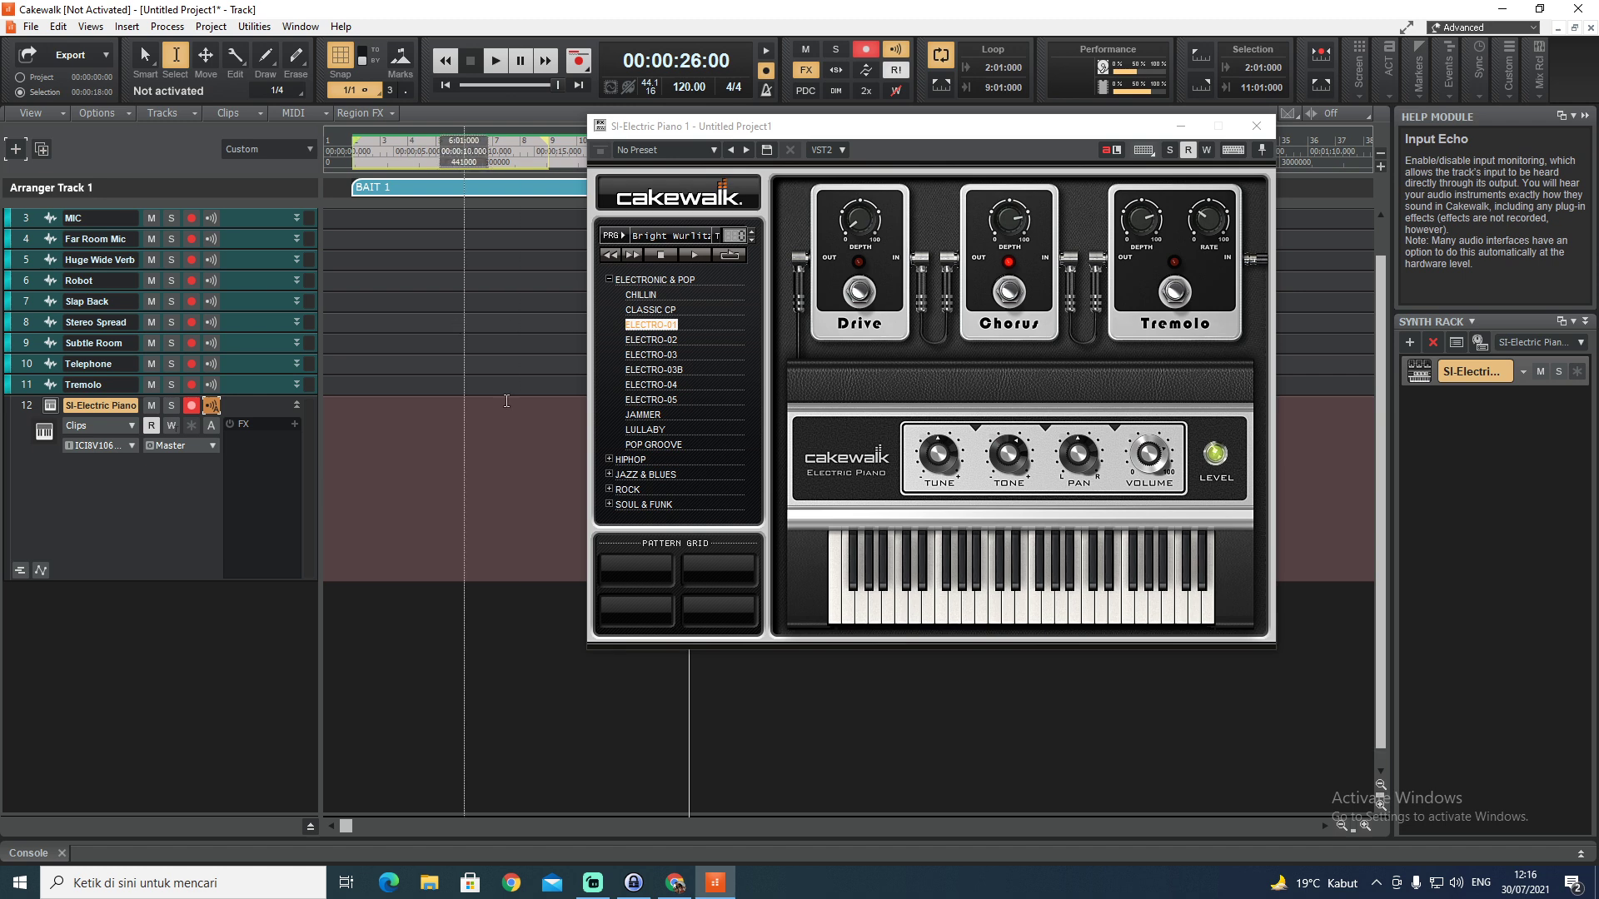
pyautogui.click(930, 602)
pyautogui.click(984, 597)
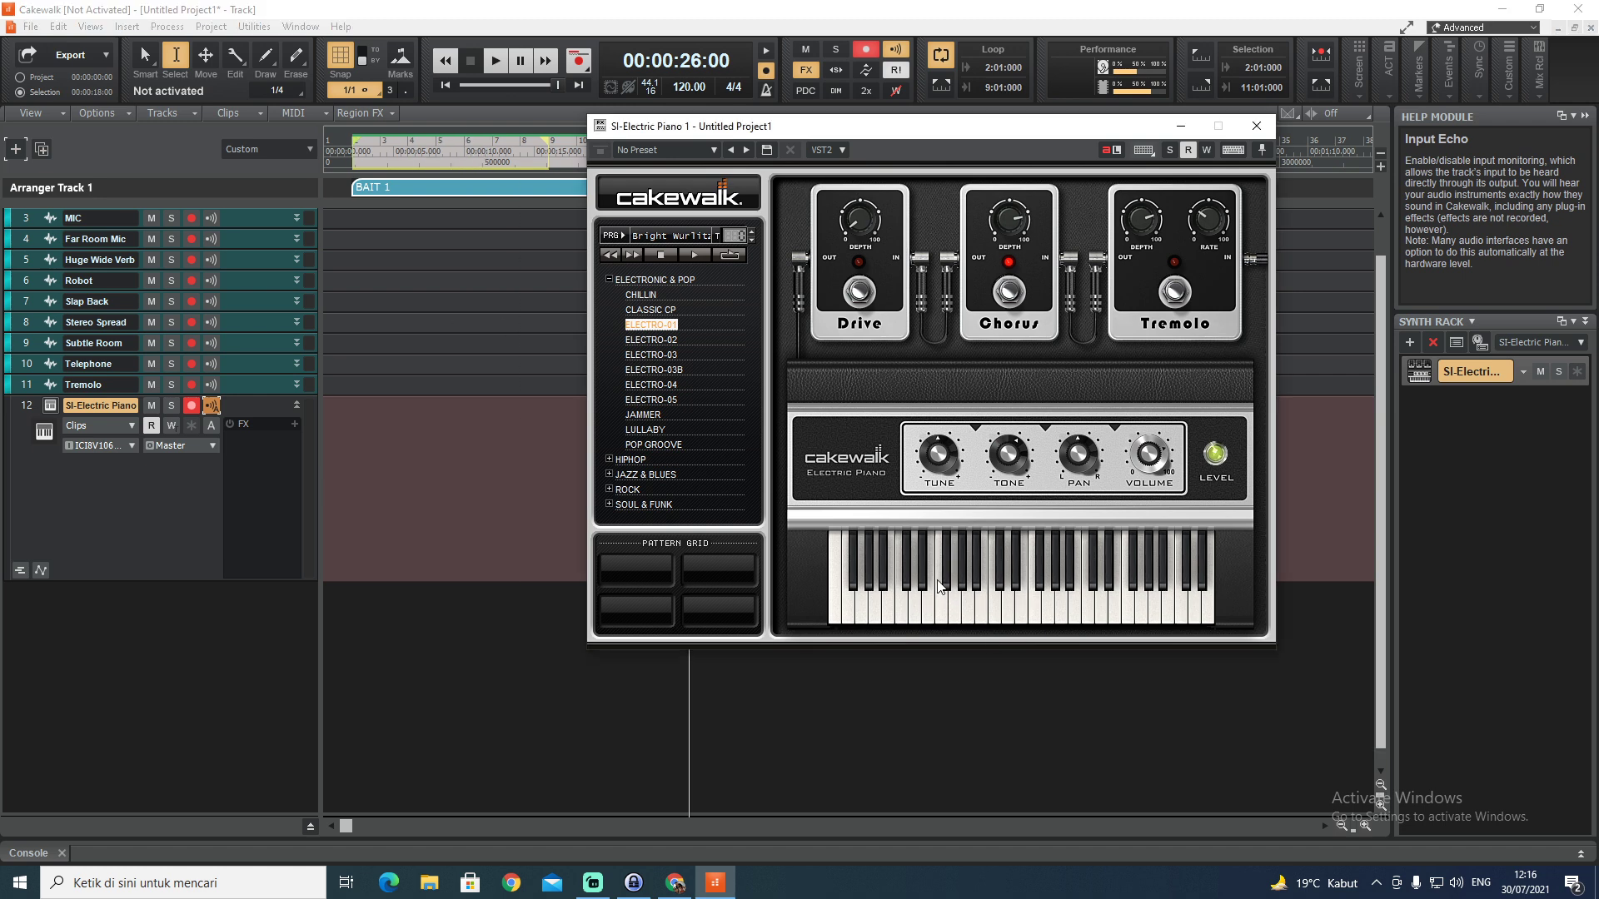
# Select the Electro-04 pattern, load the Classic Rhodes program and play a run of notes across the piano keyboard
pyautogui.click(652, 385)
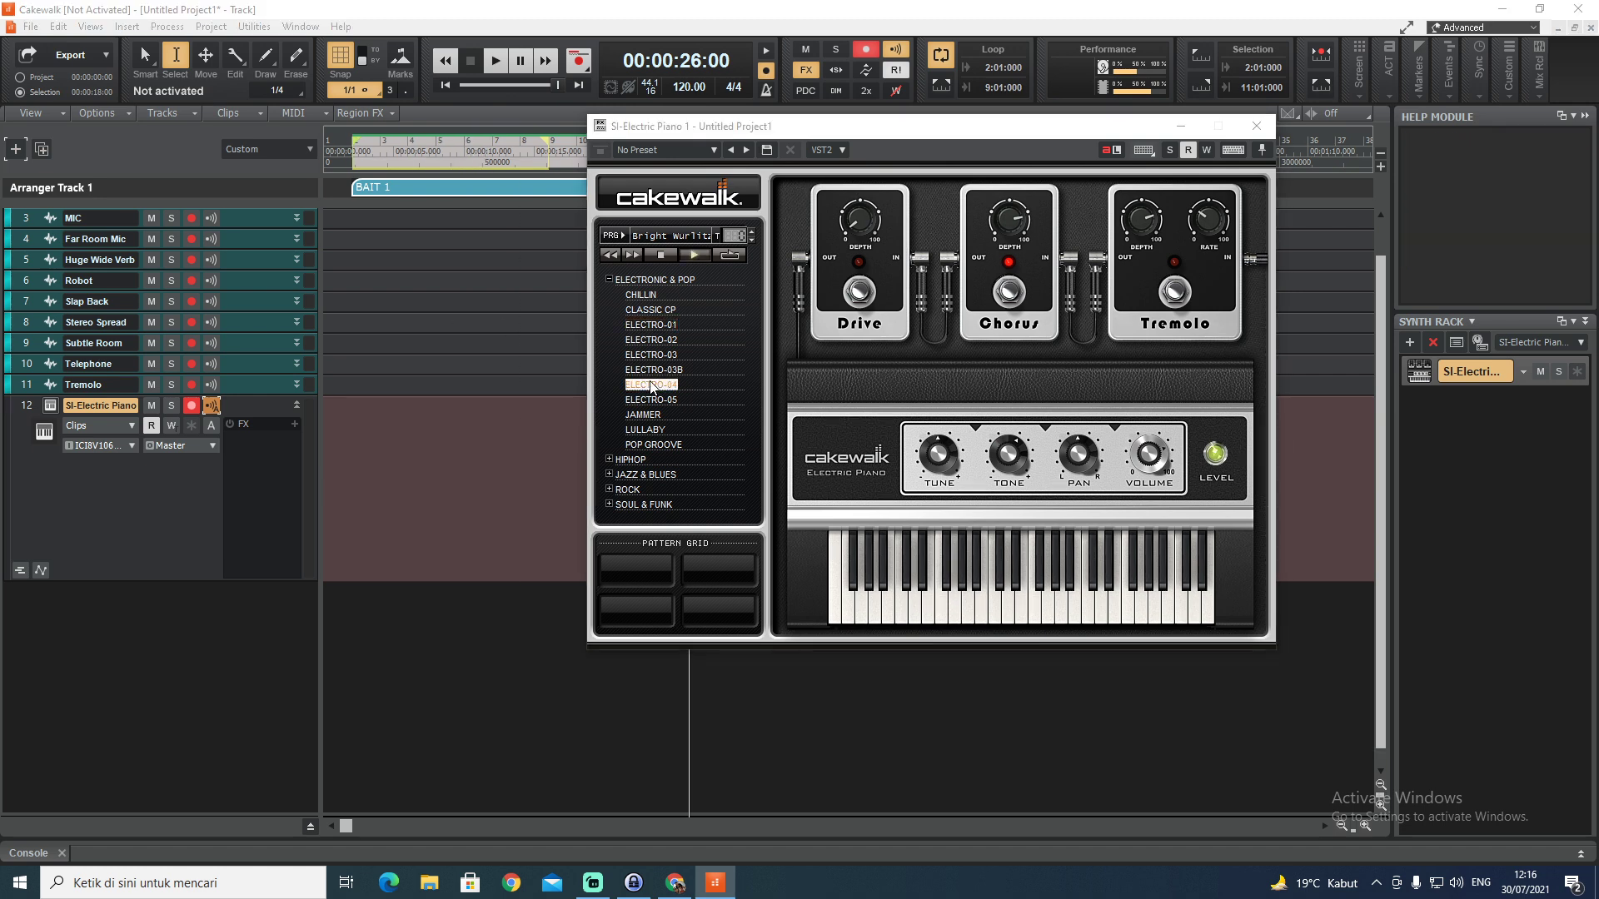
pyautogui.click(707, 239)
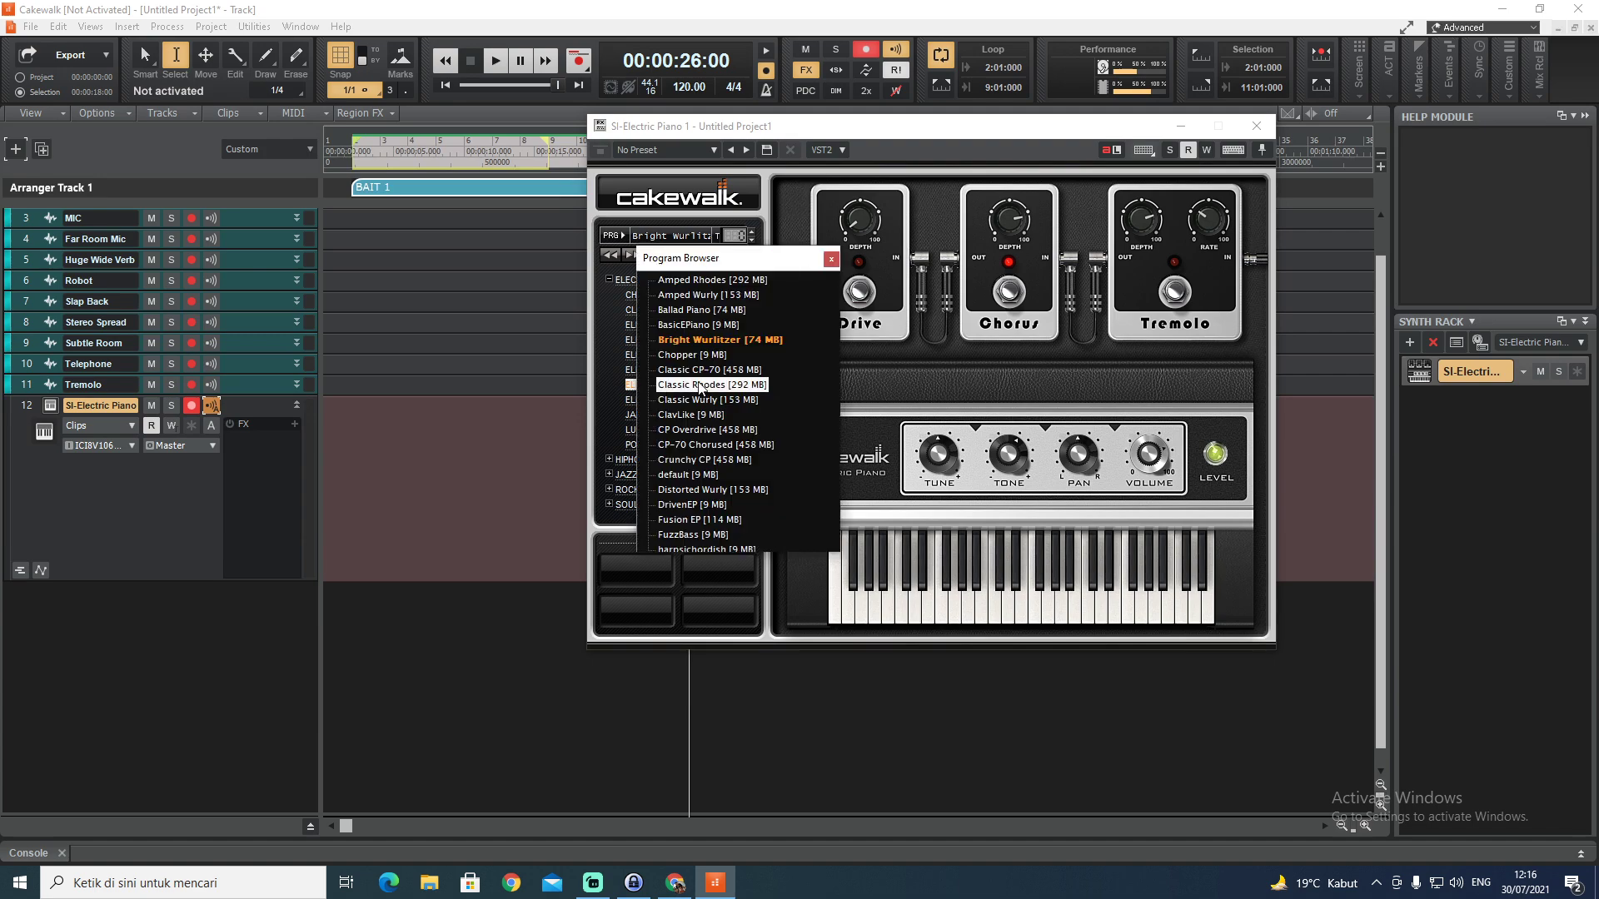
pyautogui.click(756, 385)
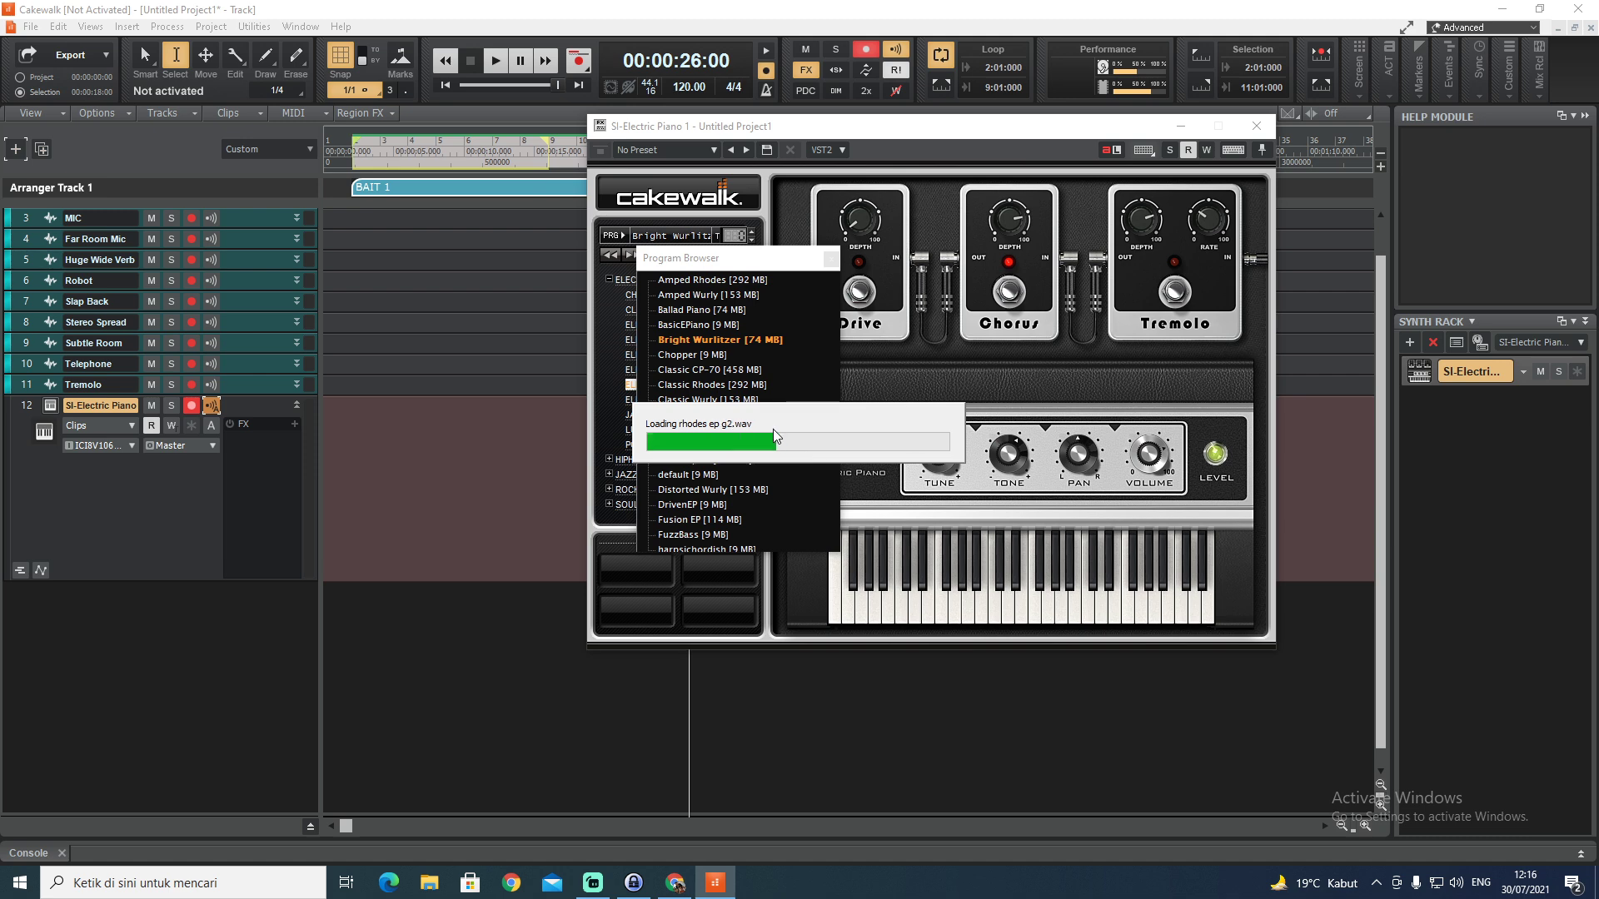
pyautogui.click(831, 259)
pyautogui.moveTo(888, 601); pyautogui.dragTo(1120, 626)
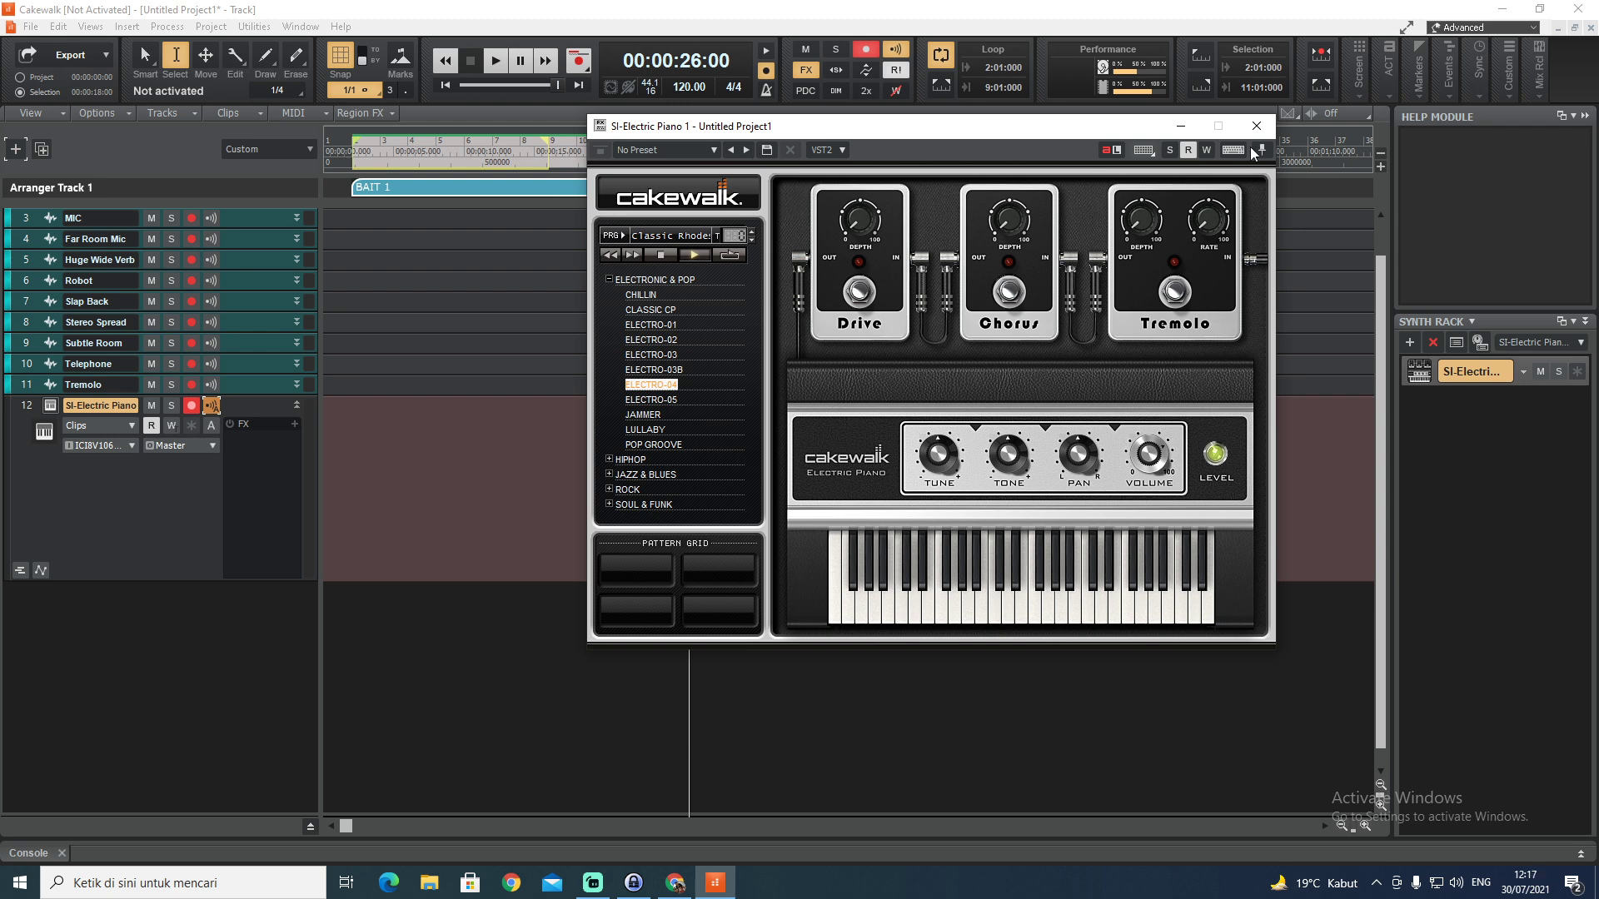
# Close the electric piano window and disarm the SI-Electric Piano track
pyautogui.click(1255, 126)
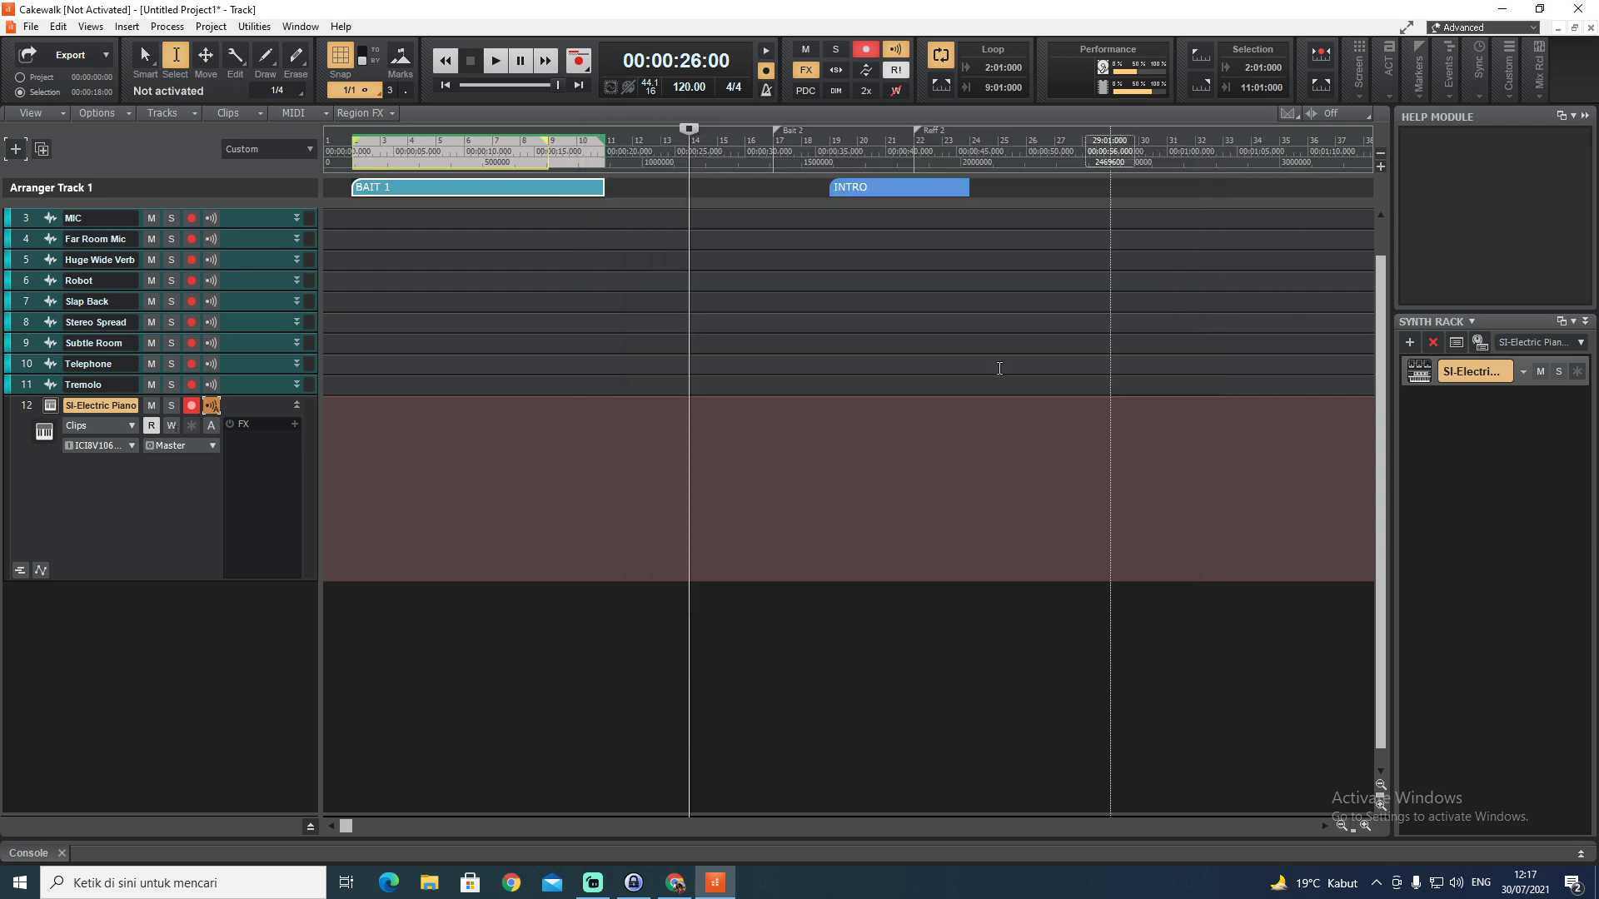
pyautogui.click(192, 405)
pyautogui.click(508, 533)
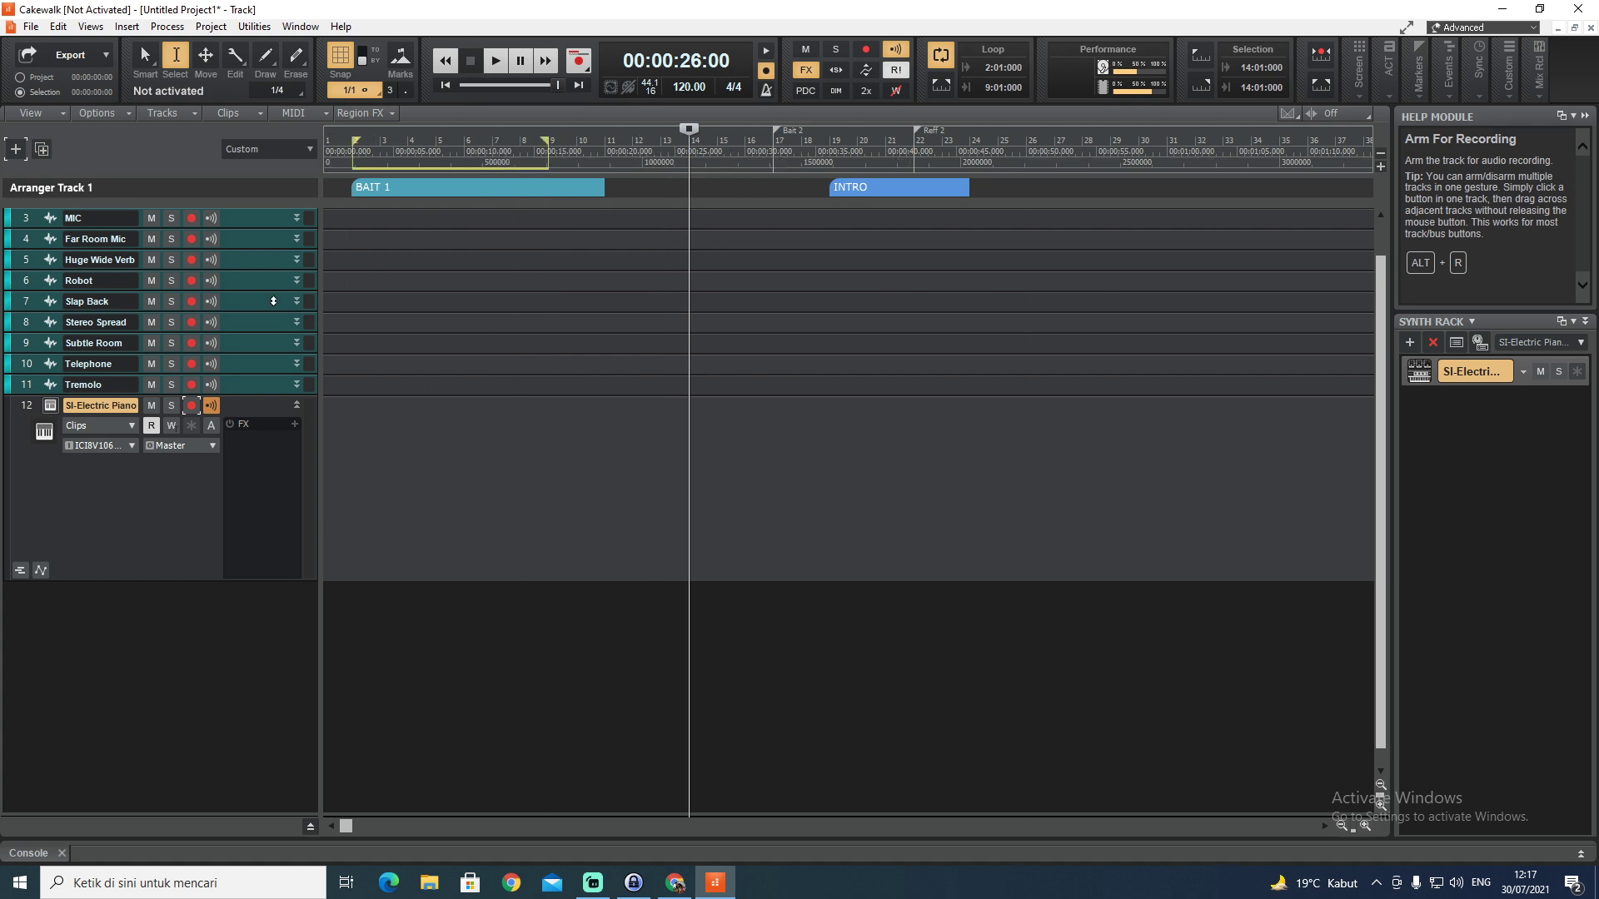
# Examine the instrument categories offered for a new instrument track, including Drums and Piano
pyautogui.click(15, 151)
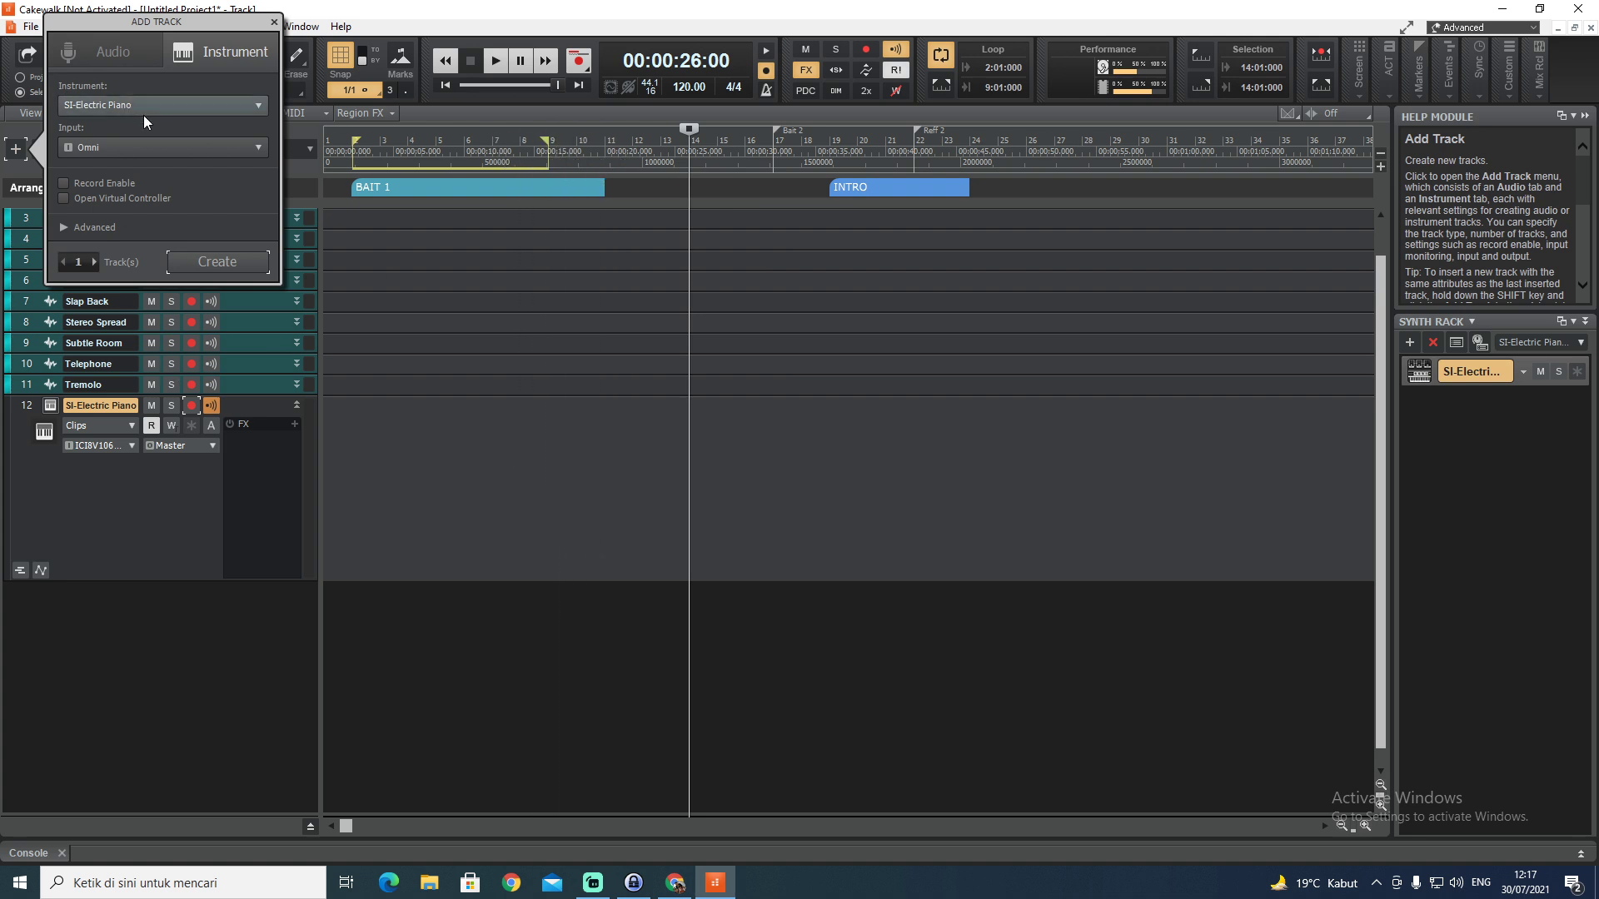
pyautogui.click(158, 102)
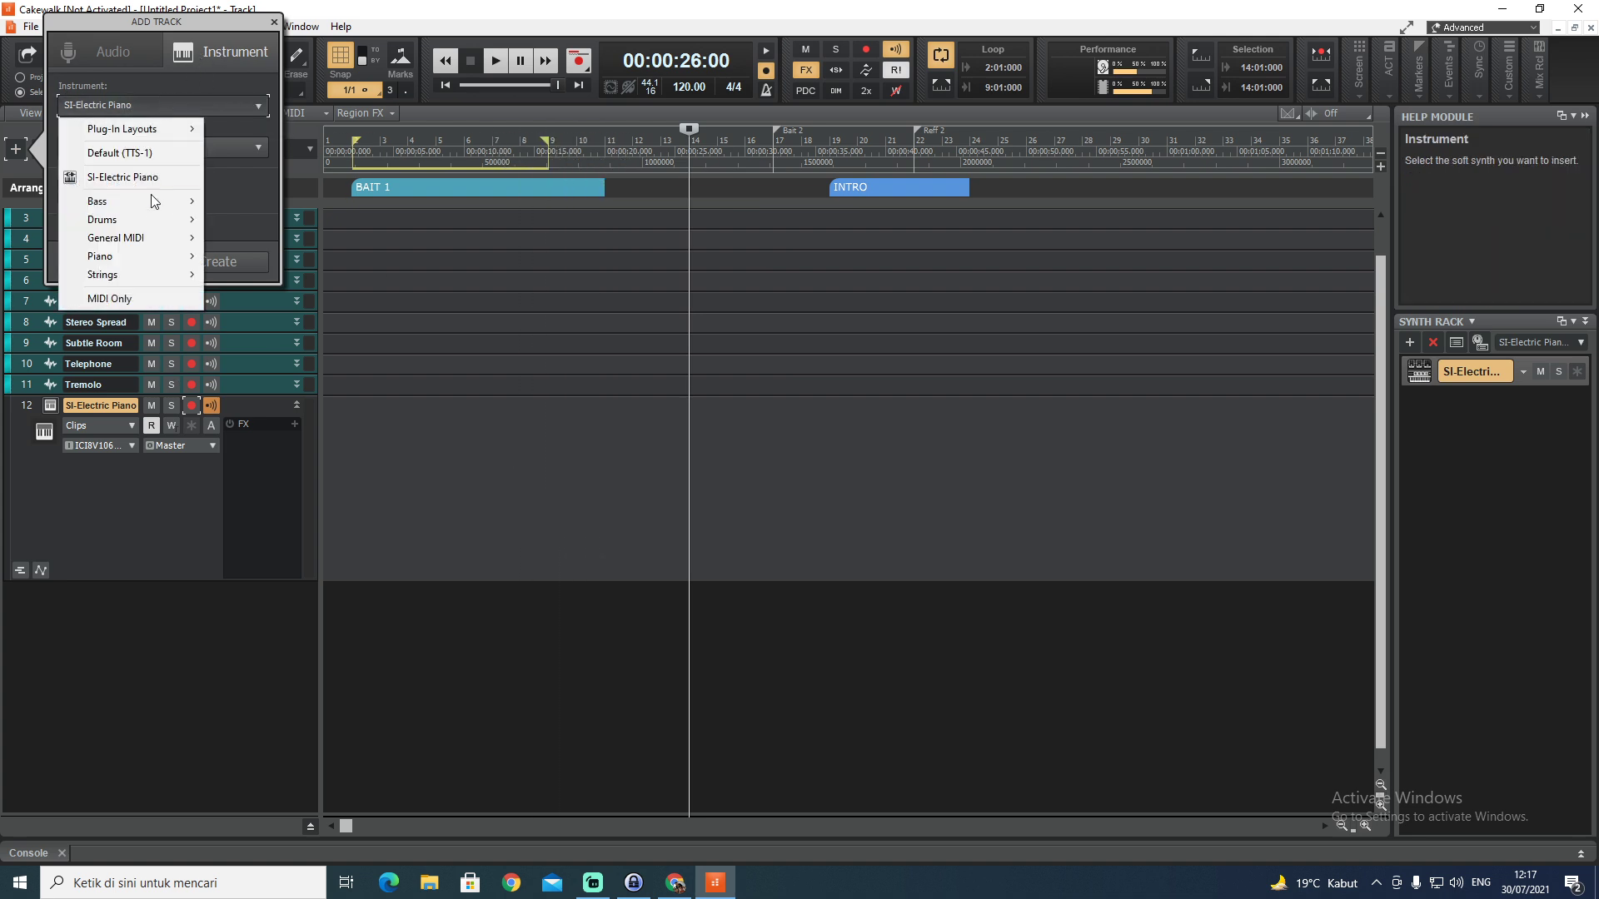
pyautogui.moveTo(150, 220)
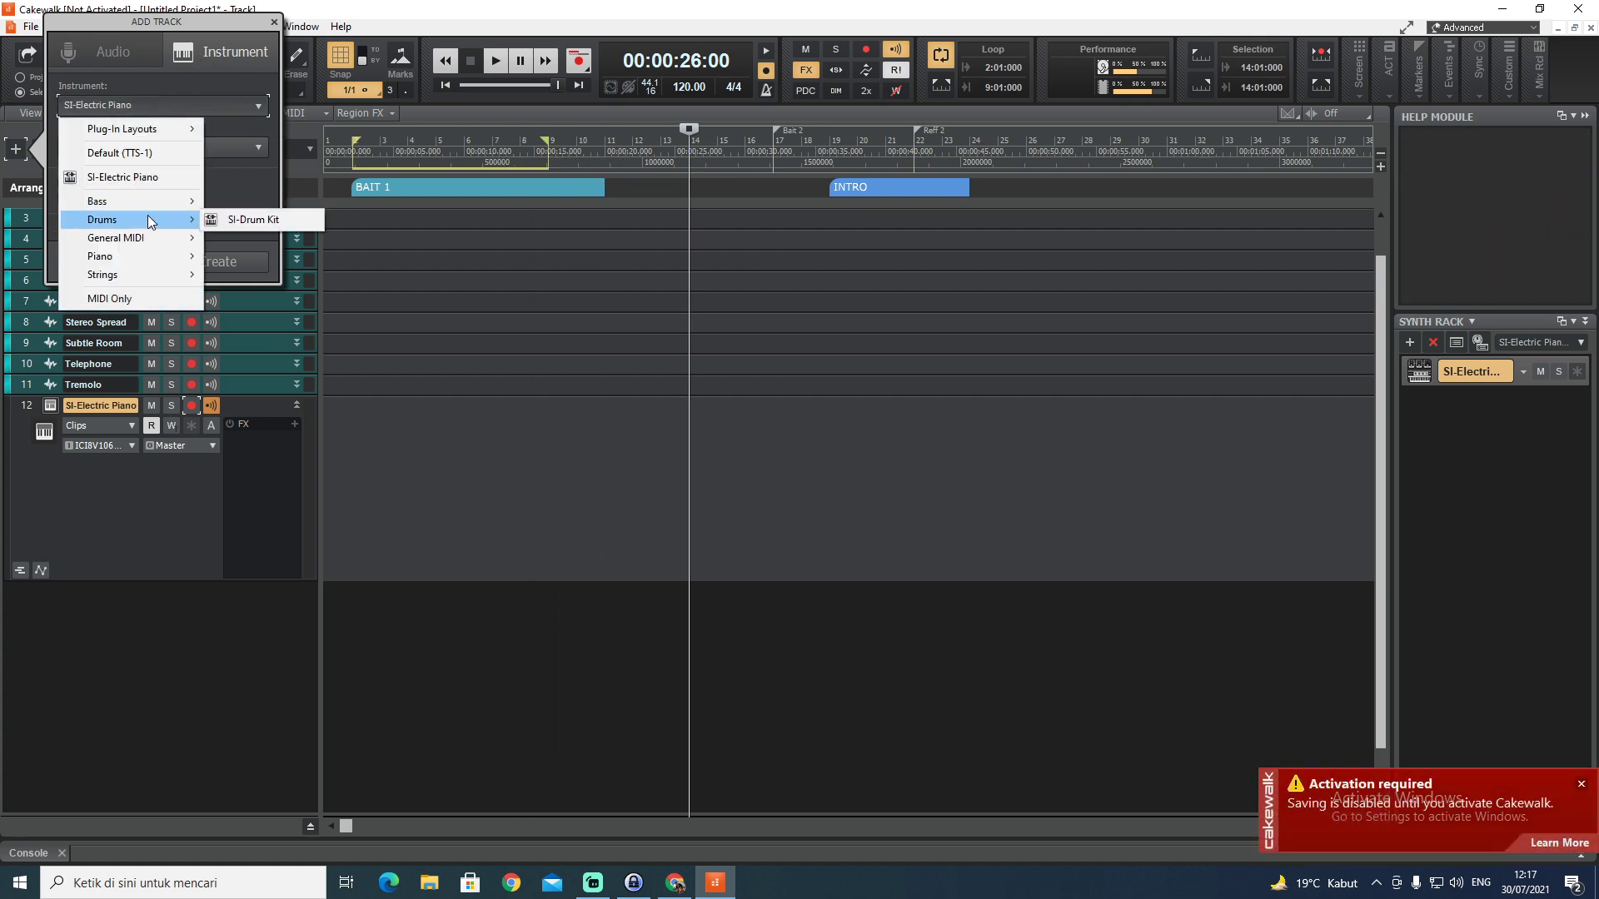
pyautogui.moveTo(147, 258)
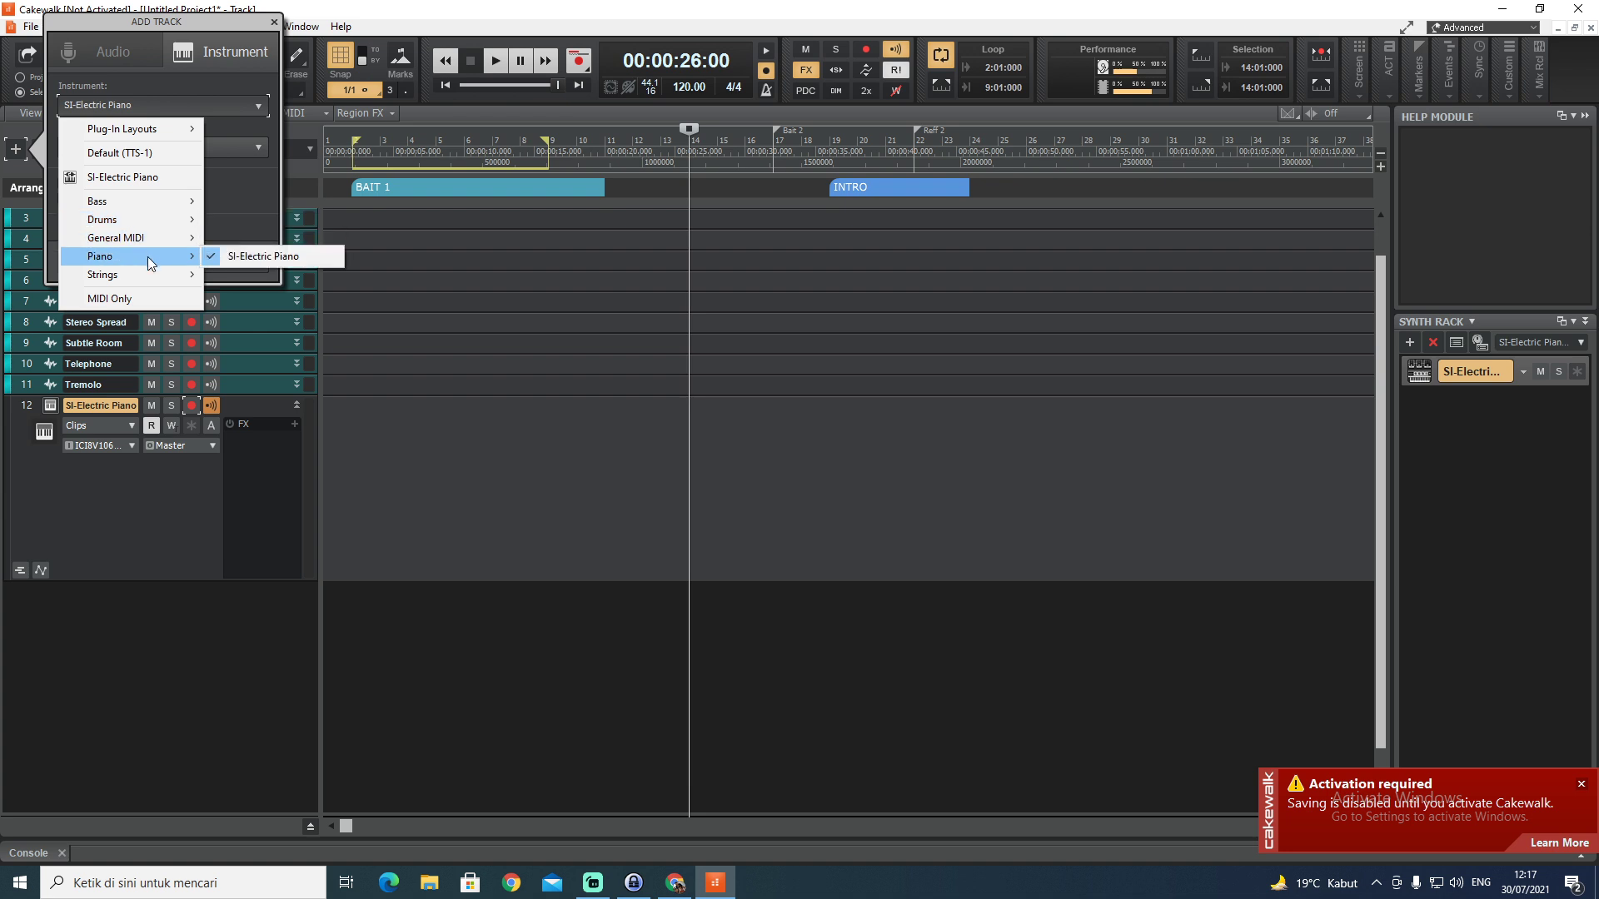
pyautogui.click(226, 96)
# Switch the new track's type to Audio and review the available MME input devices
pyautogui.click(112, 61)
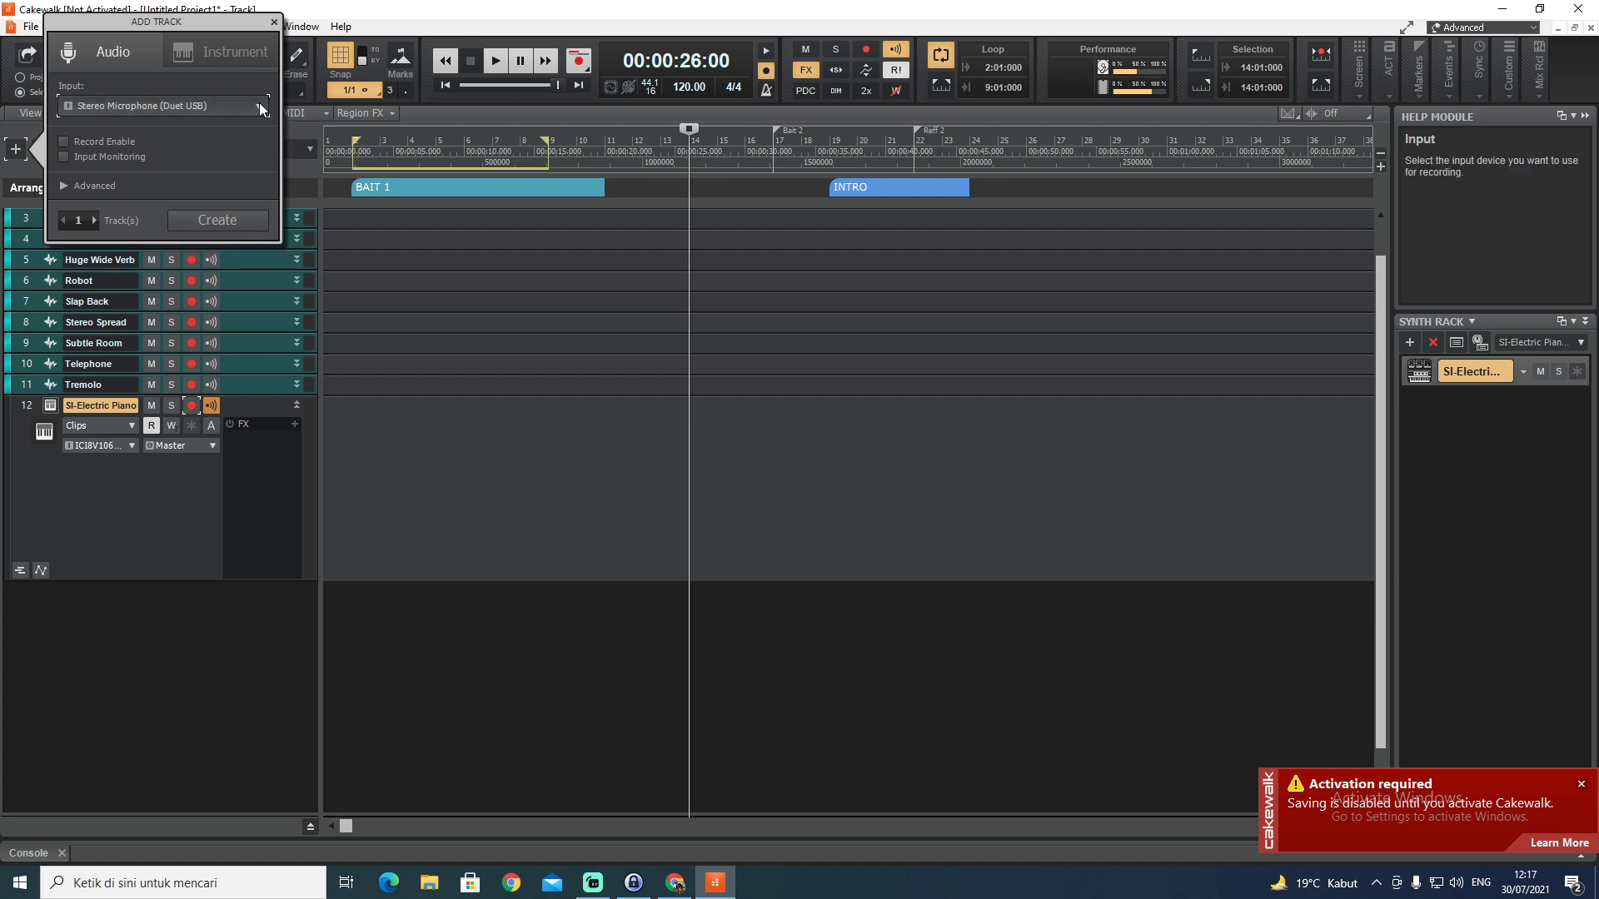
pyautogui.click(260, 105)
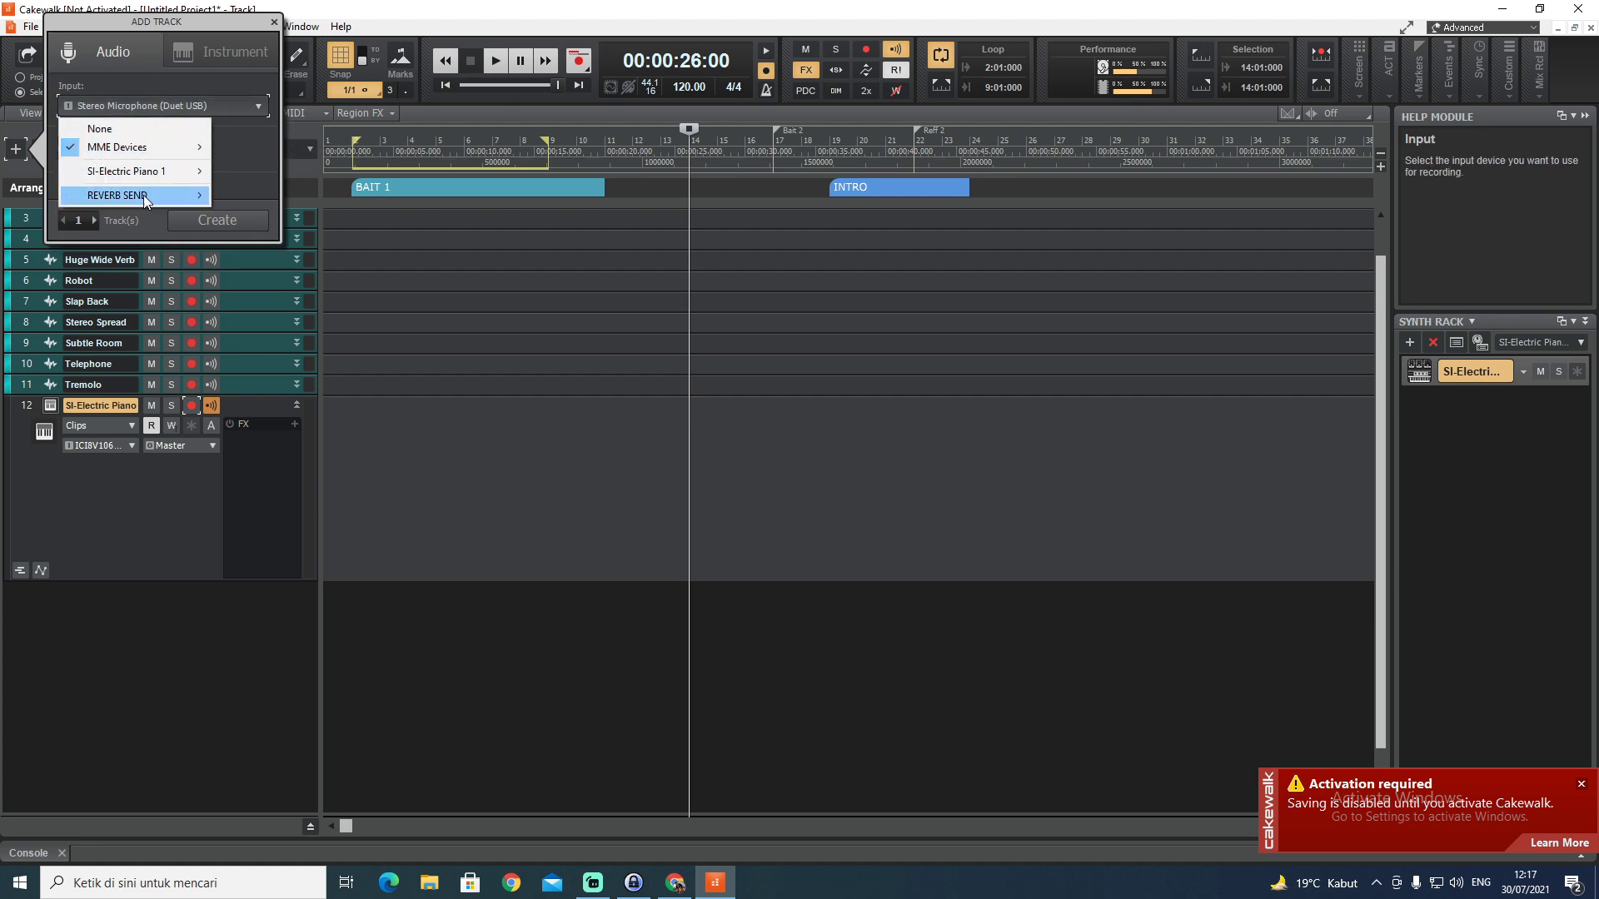
pyautogui.moveTo(125, 147)
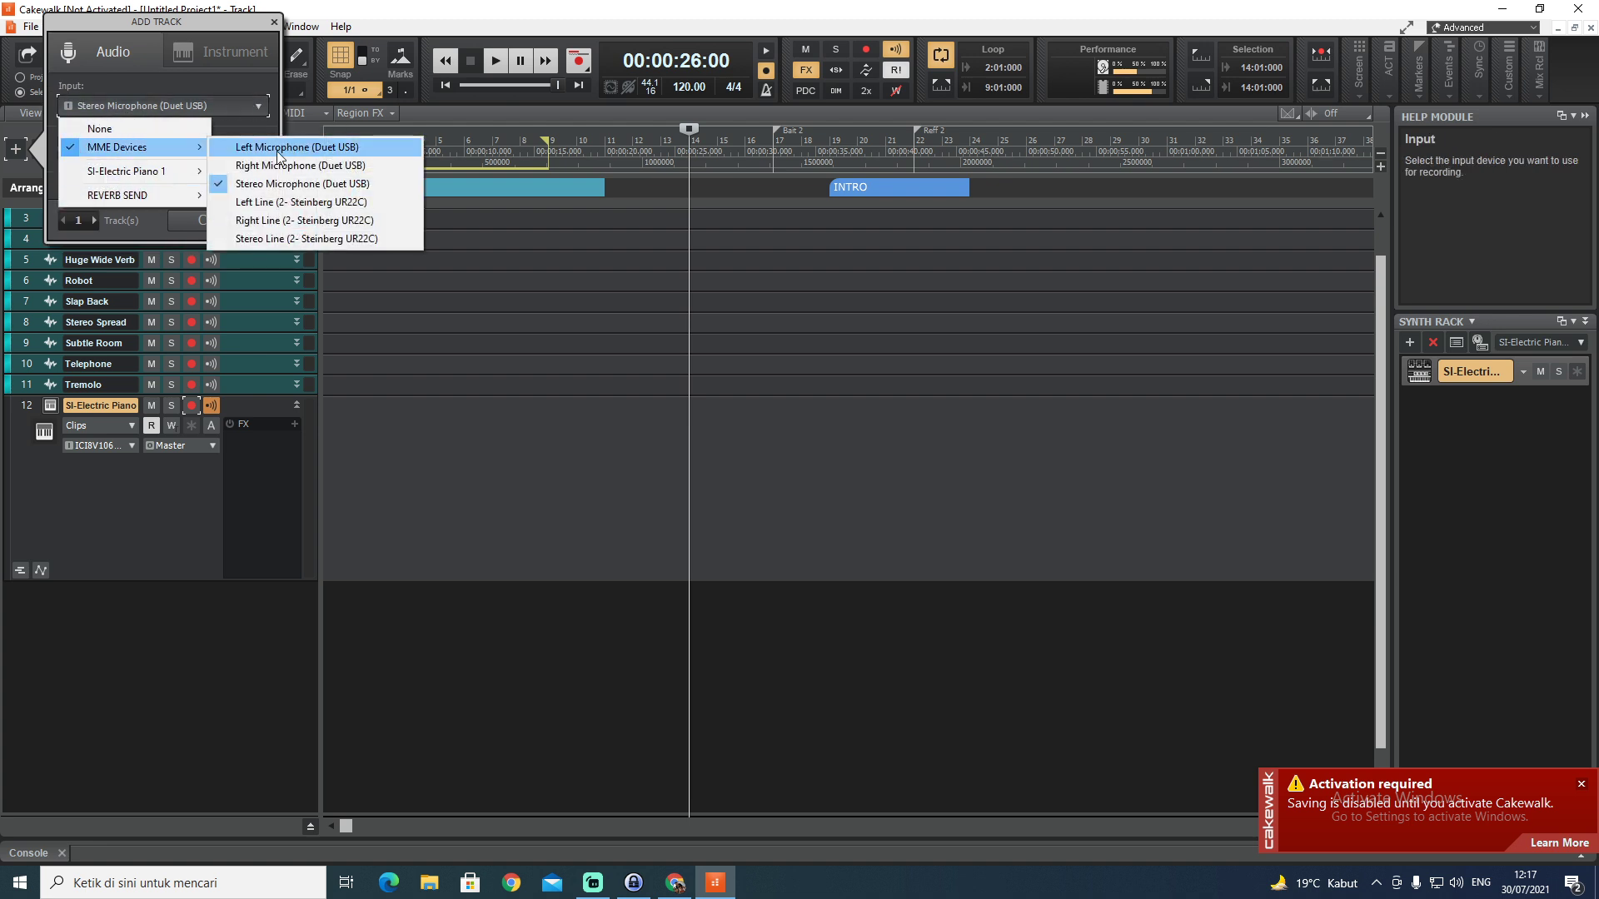
pyautogui.click(200, 107)
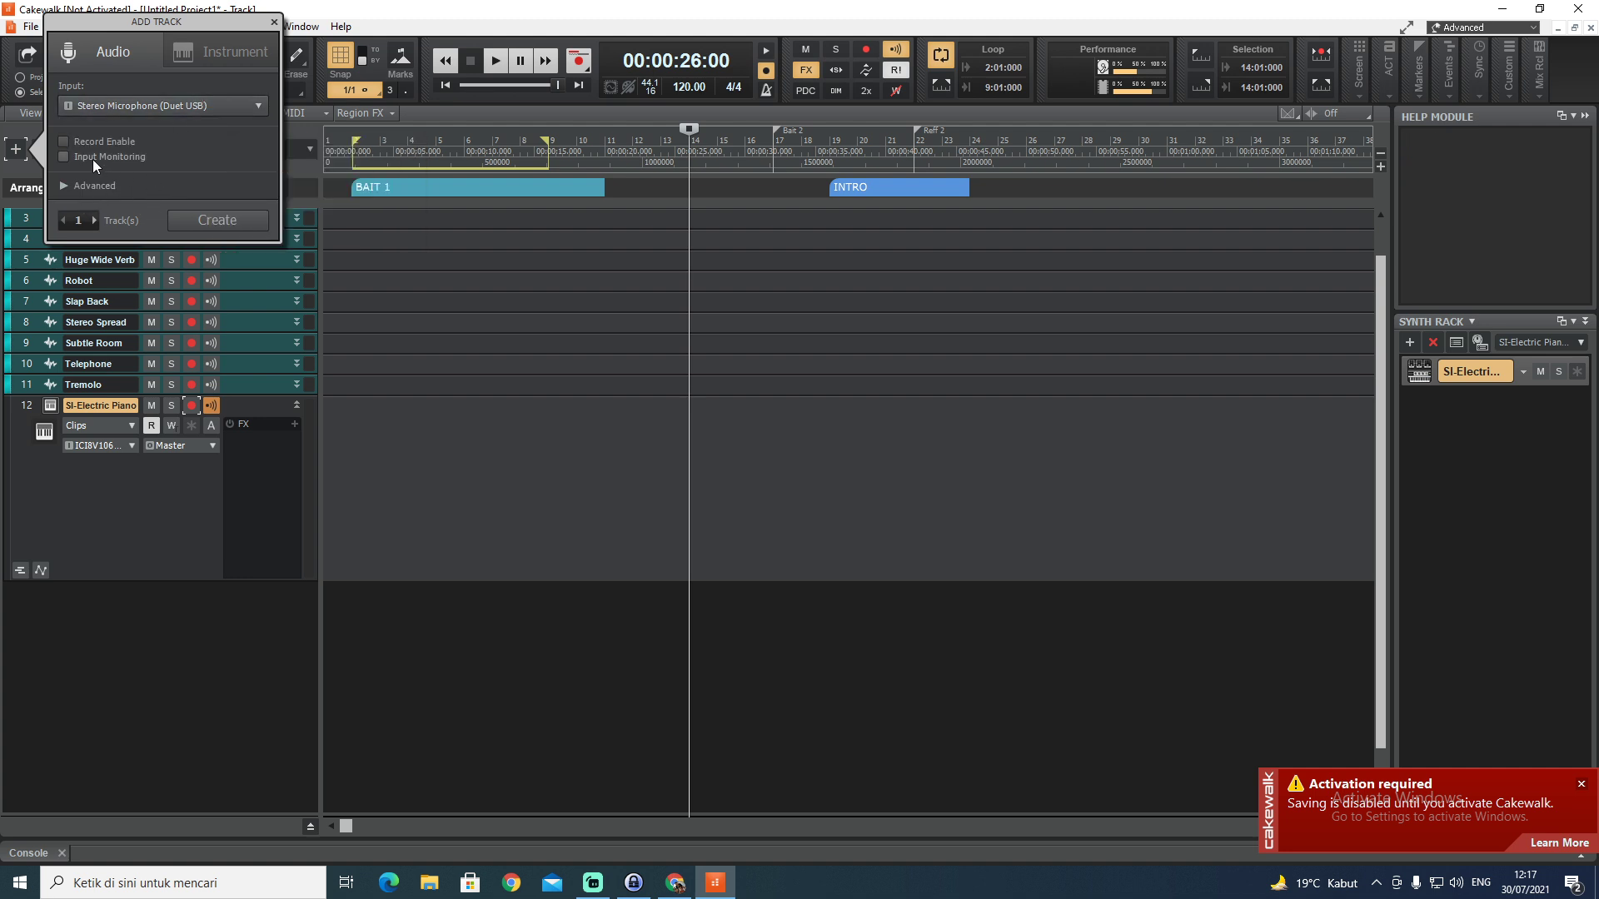
# Create one audio track with Stereo Microphone (Duet USB) input, Master output and no folder, and reselect the SI-Electric Piano track
pyautogui.click(63, 184)
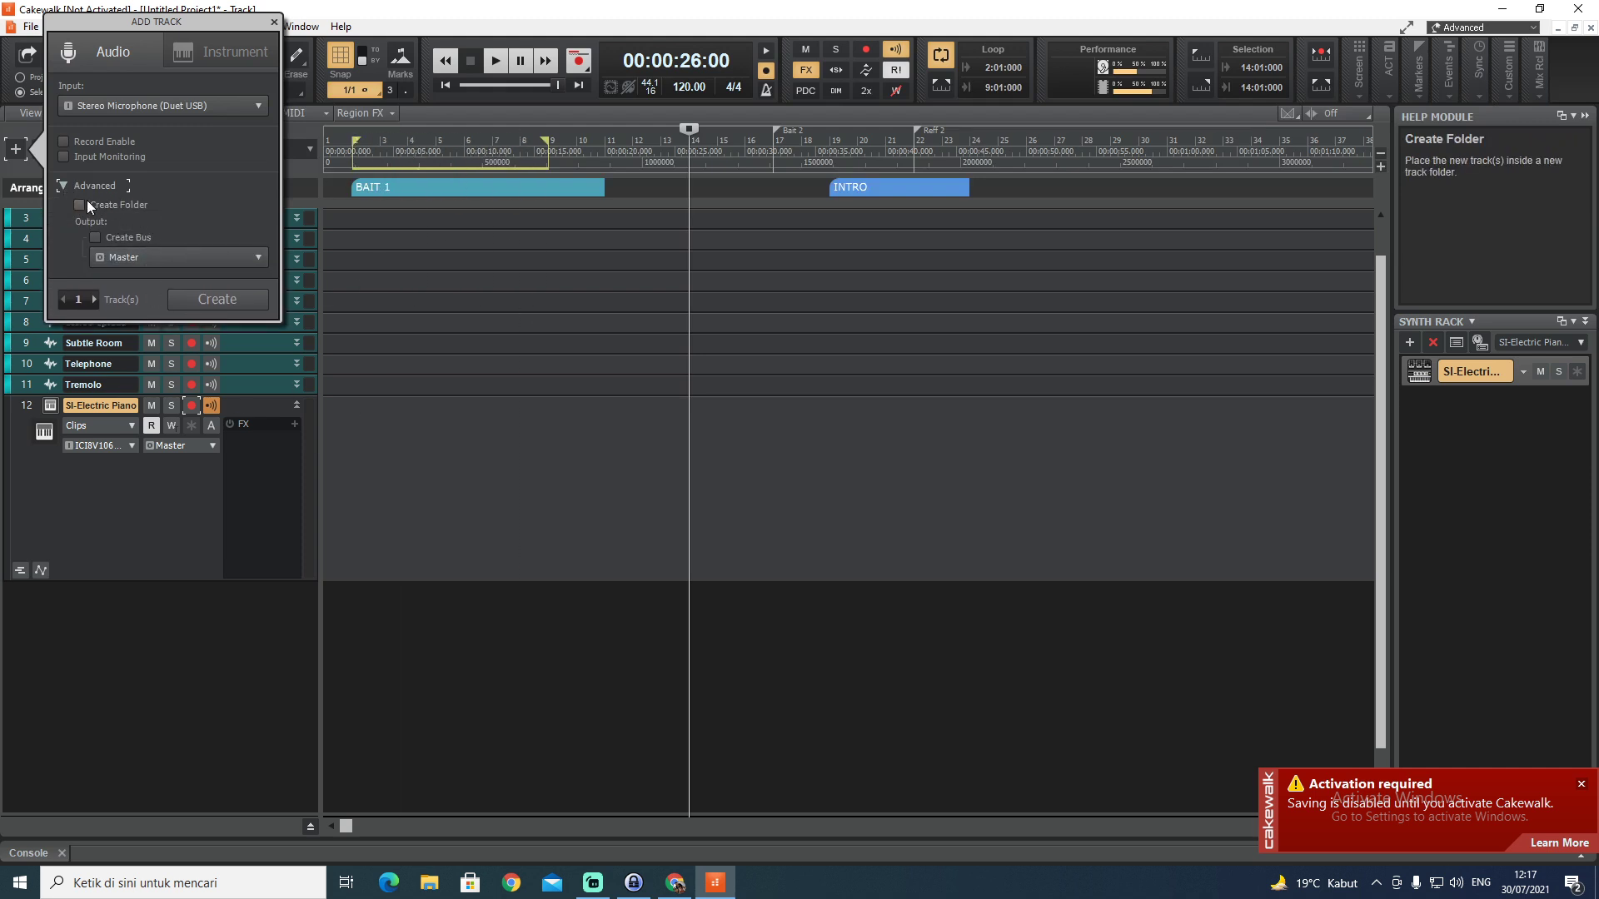
pyautogui.click(79, 204)
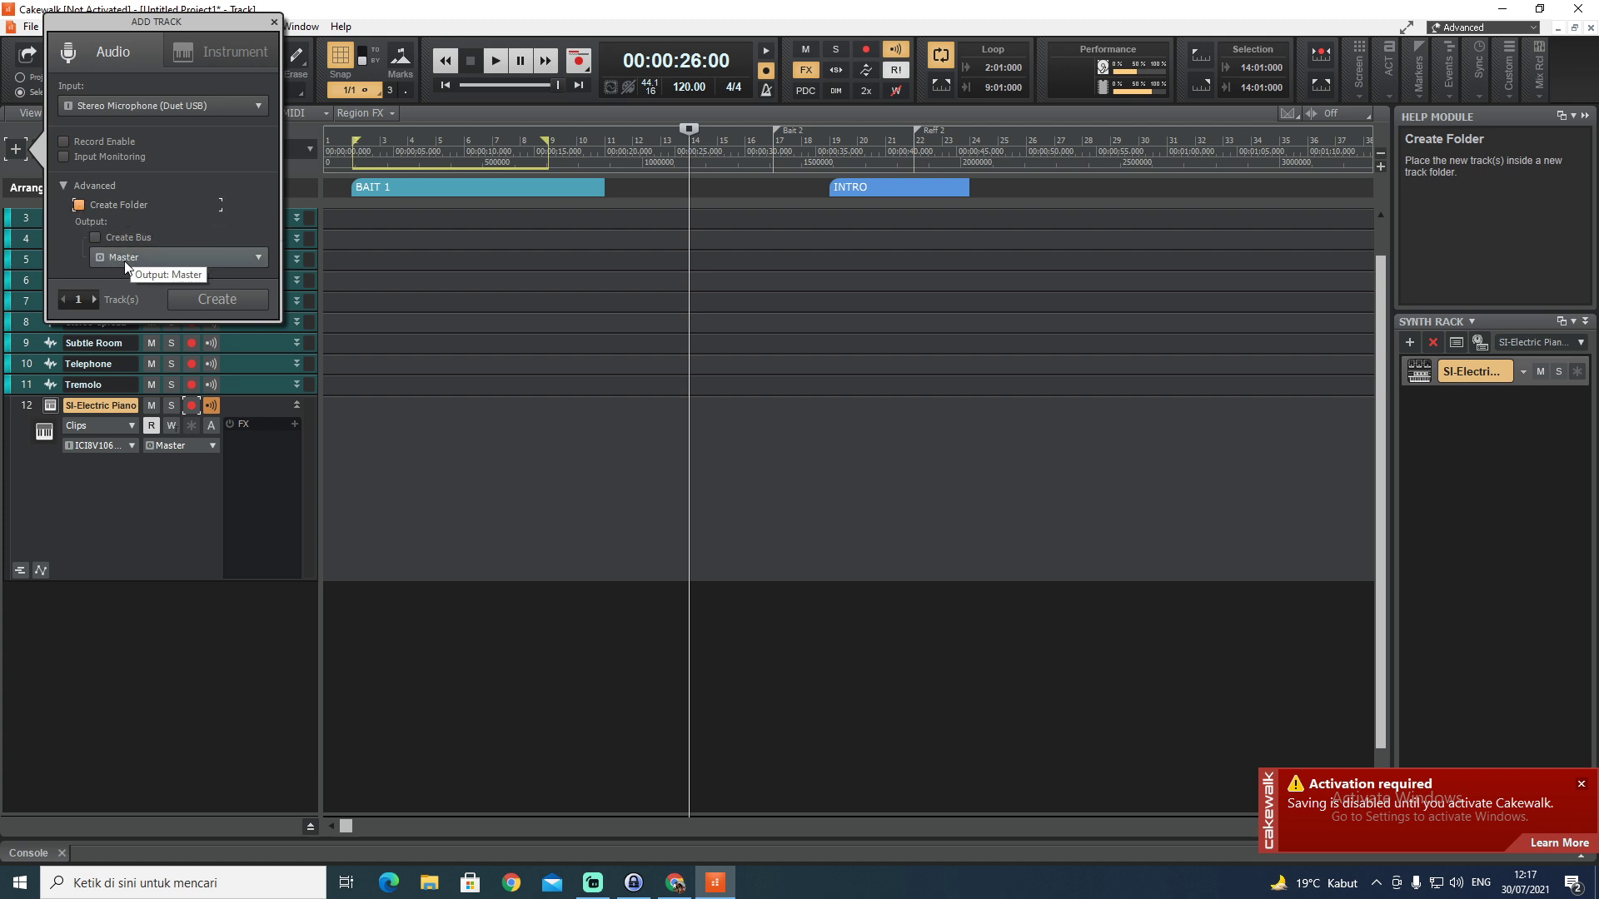
pyautogui.click(79, 204)
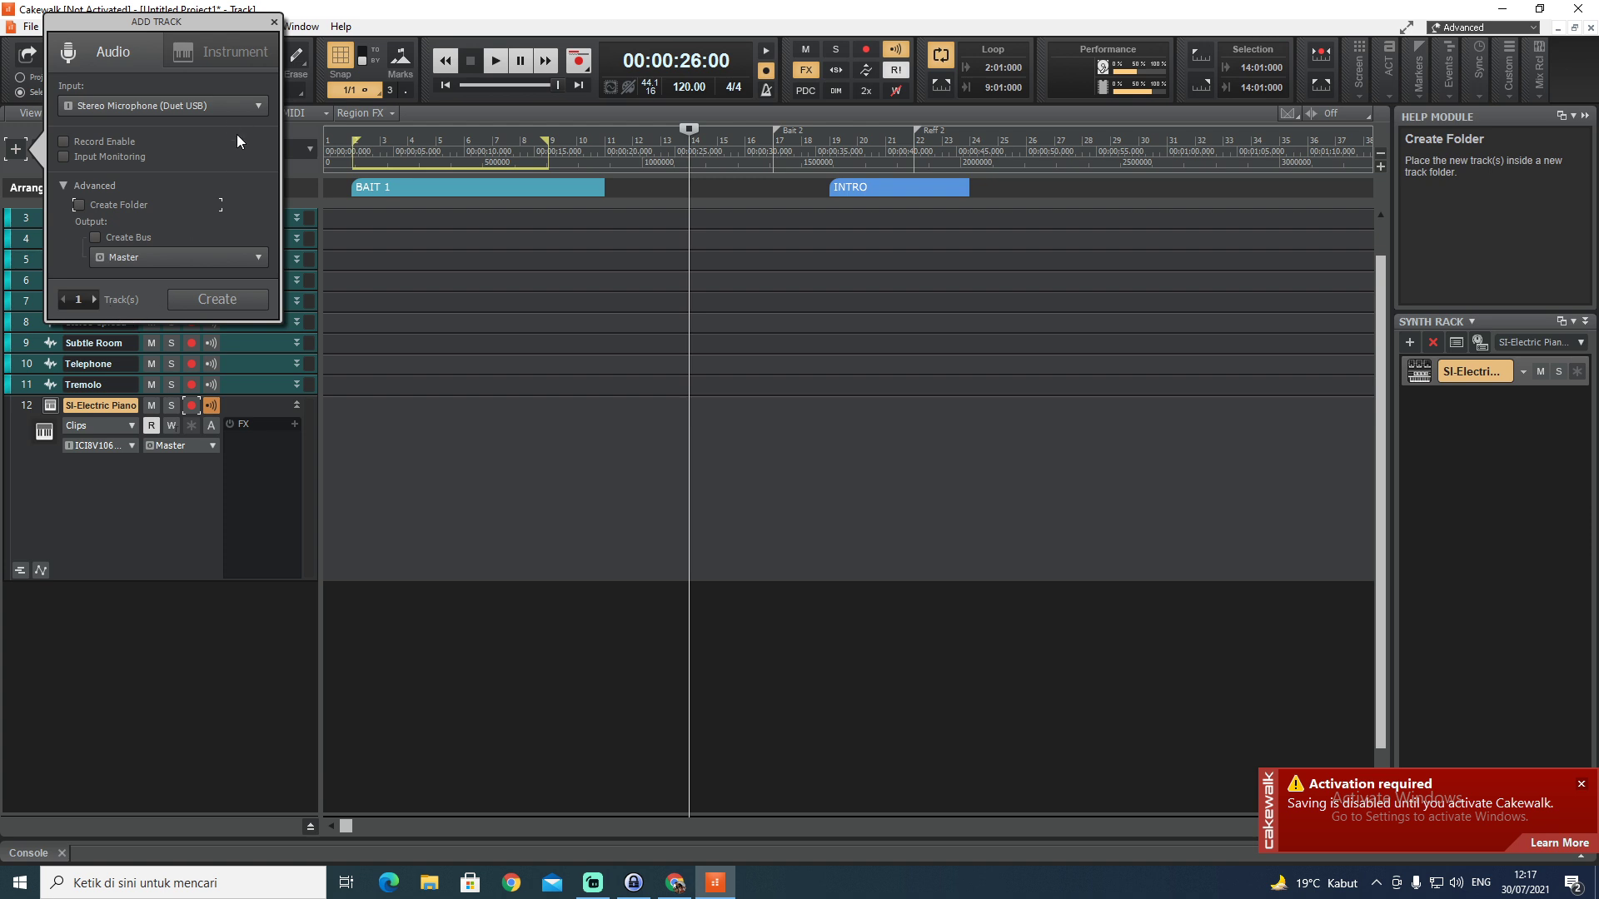
pyautogui.click(222, 298)
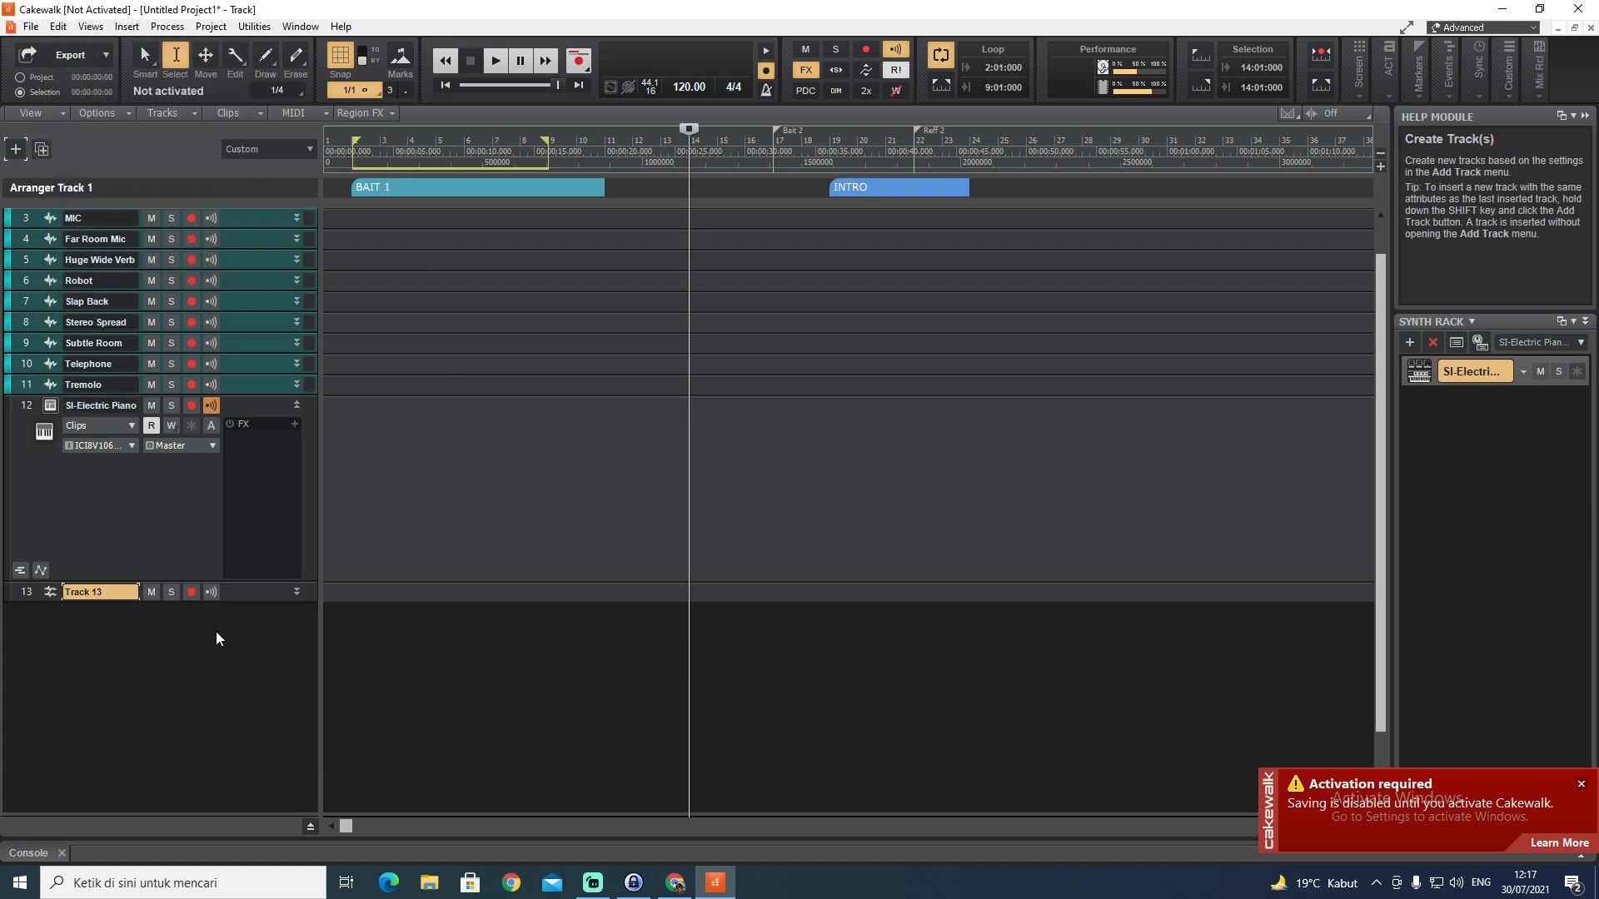
pyautogui.click(158, 522)
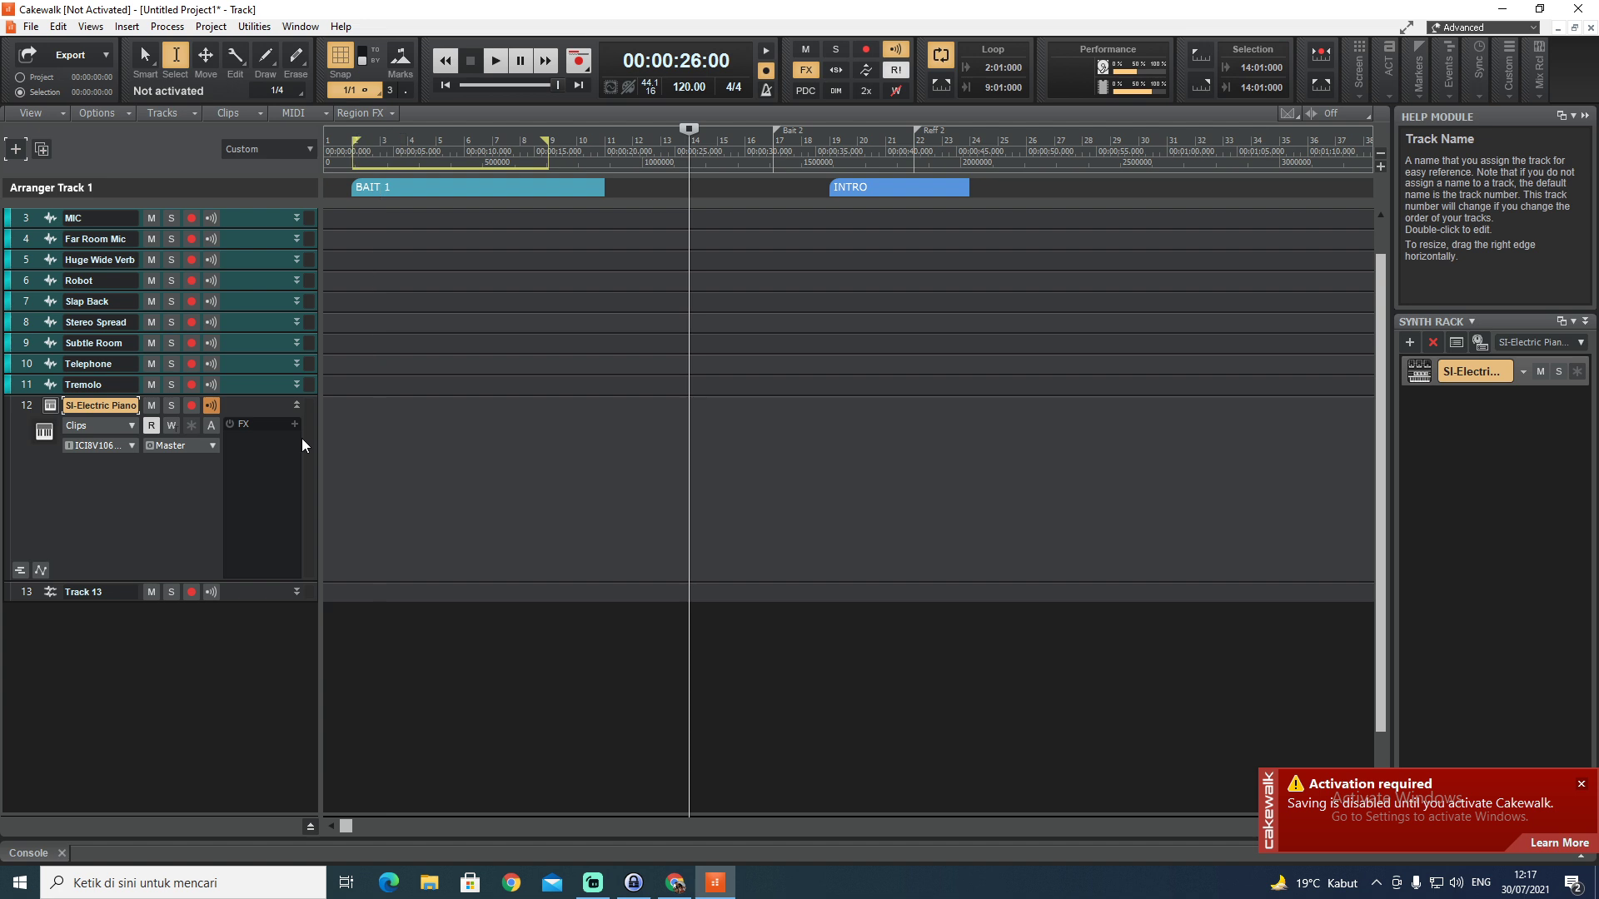
# Create one instrument track using the SI-Drum Kit synth with its input set to All Inputs, MIDI Omni
pyautogui.click(15, 148)
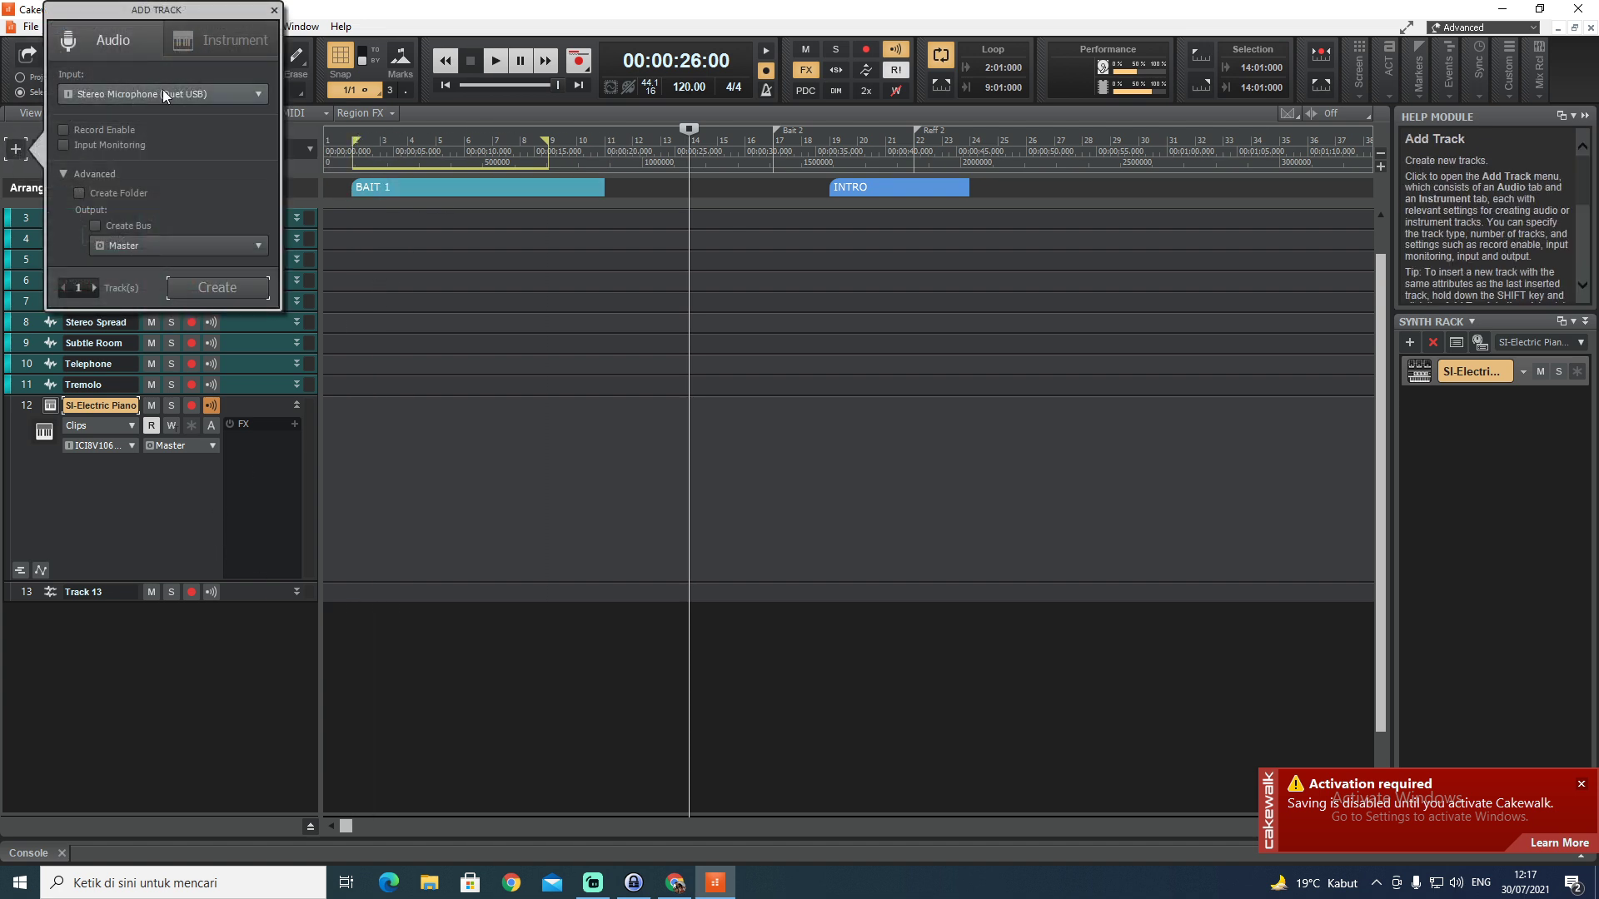
pyautogui.click(215, 56)
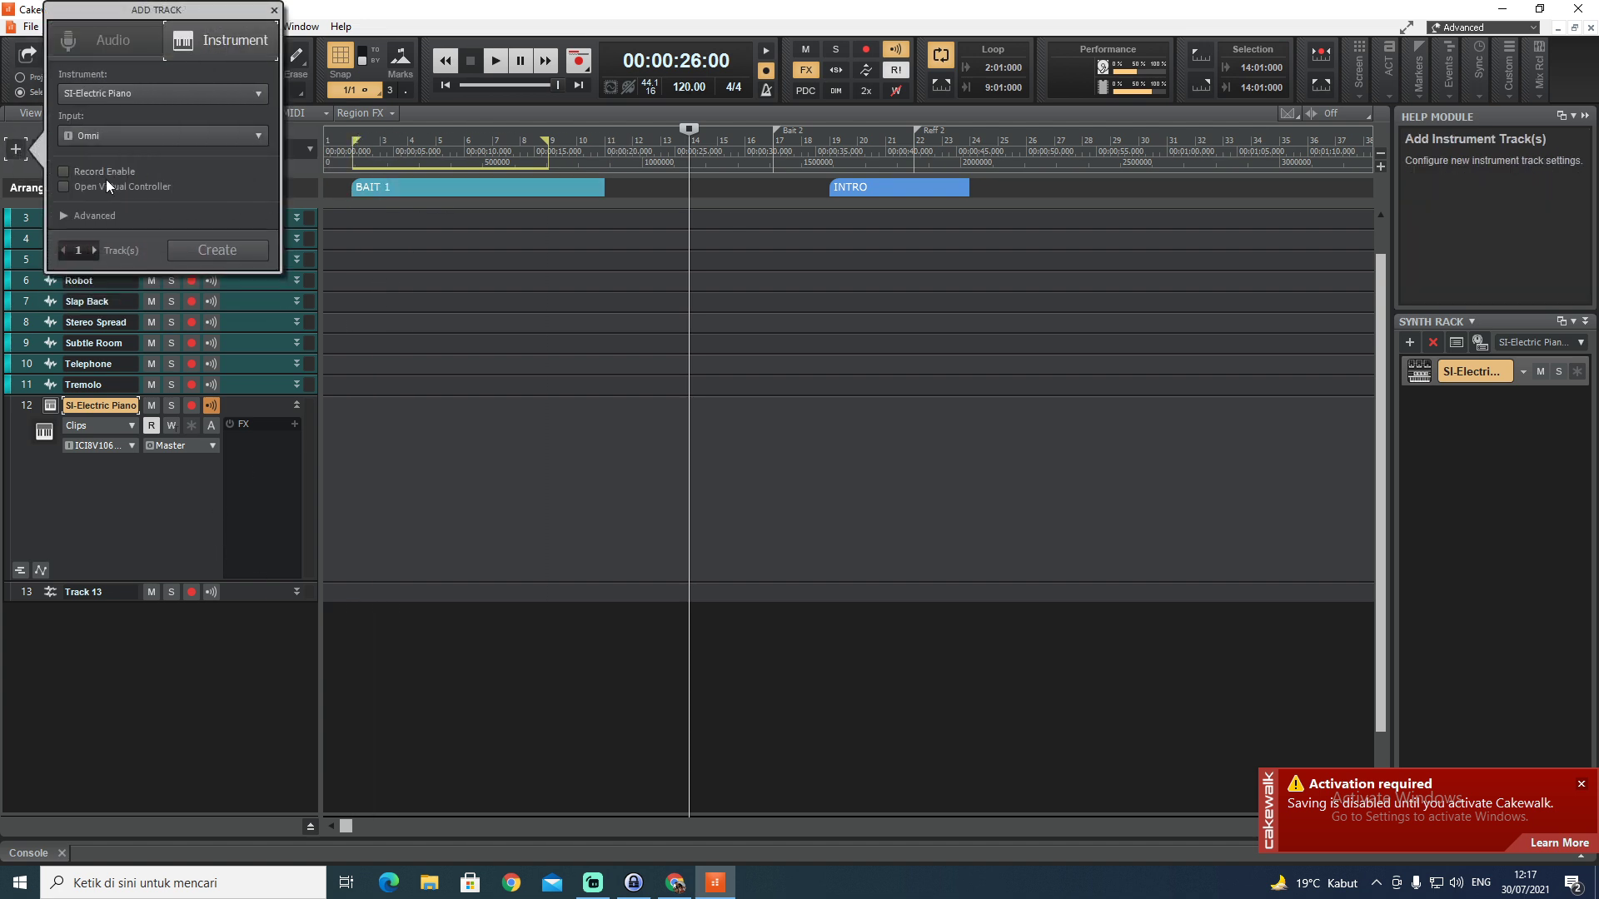
pyautogui.click(259, 95)
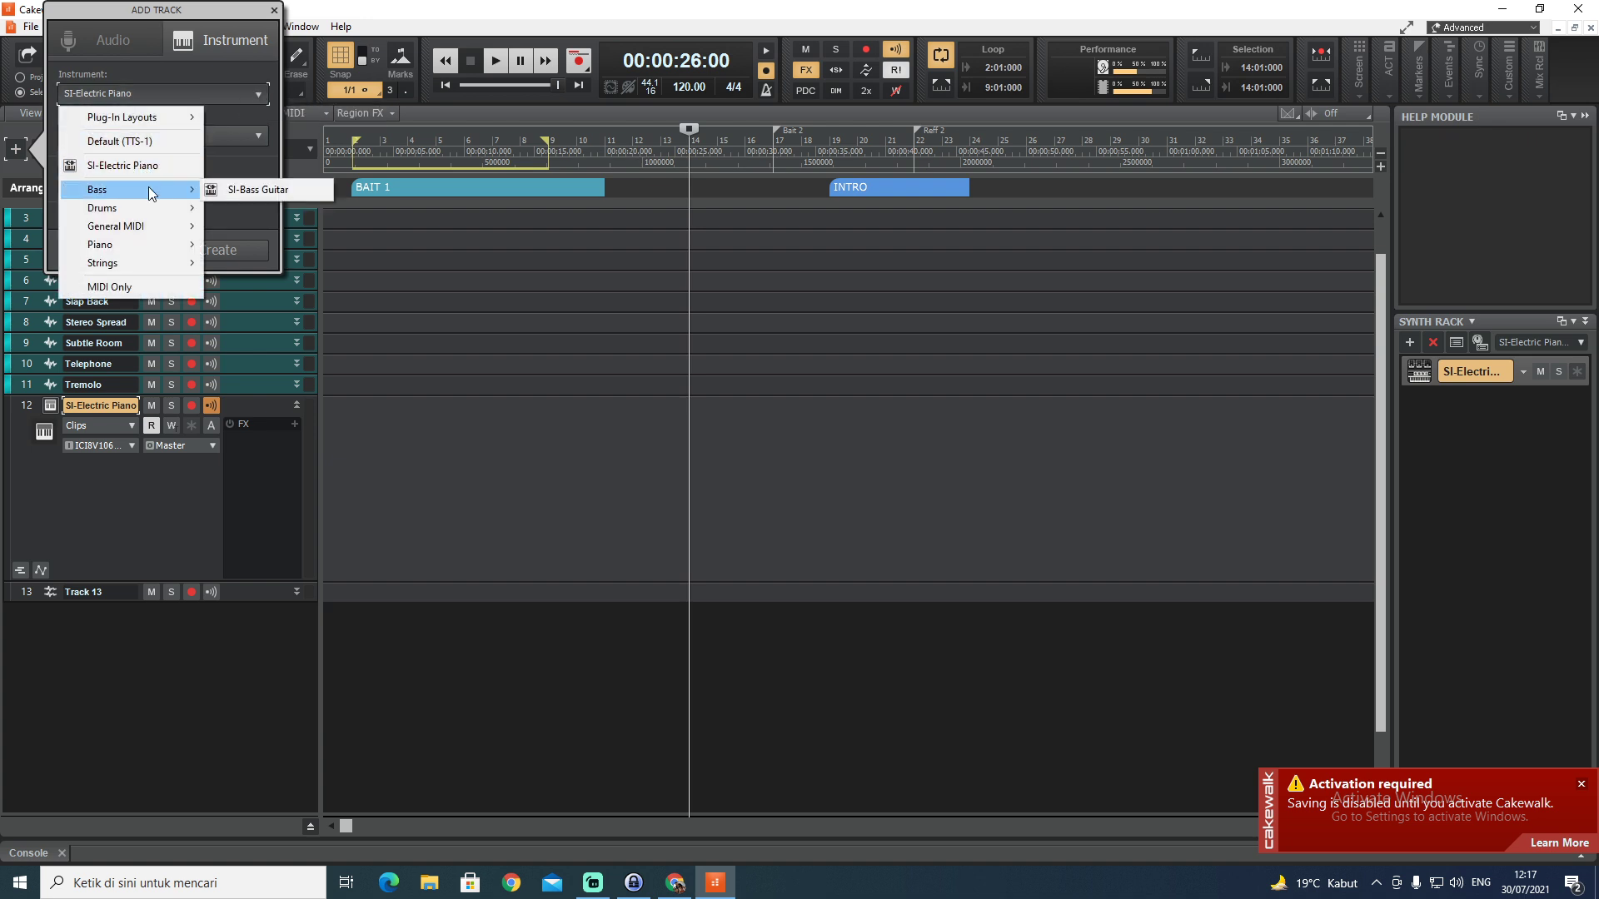
pyautogui.moveTo(147, 205)
pyautogui.click(250, 207)
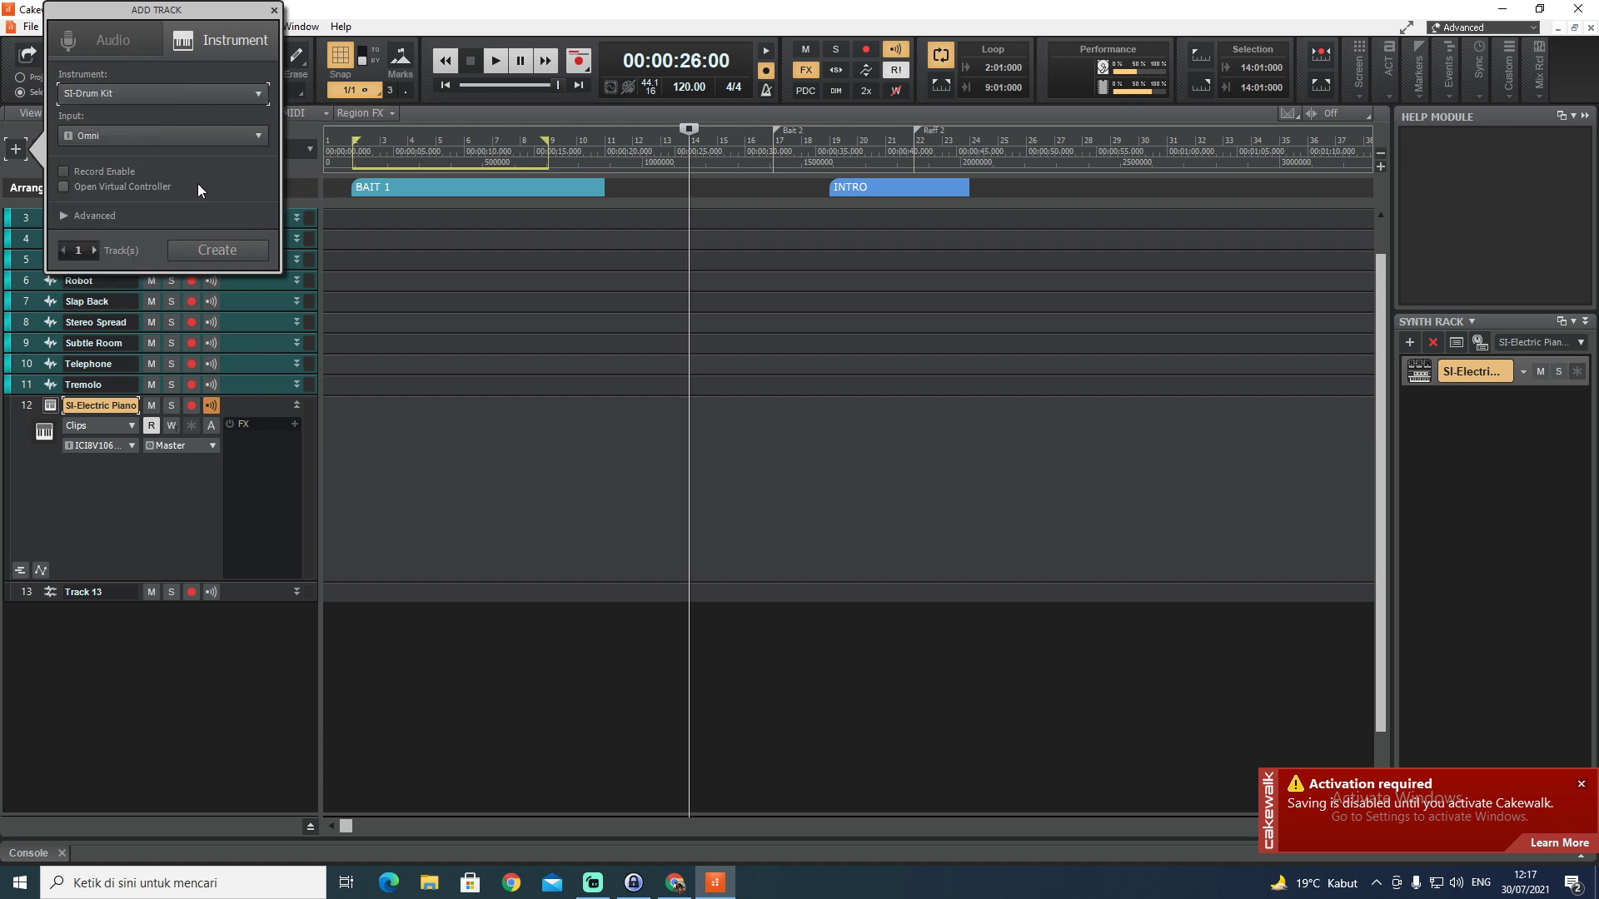
pyautogui.click(107, 138)
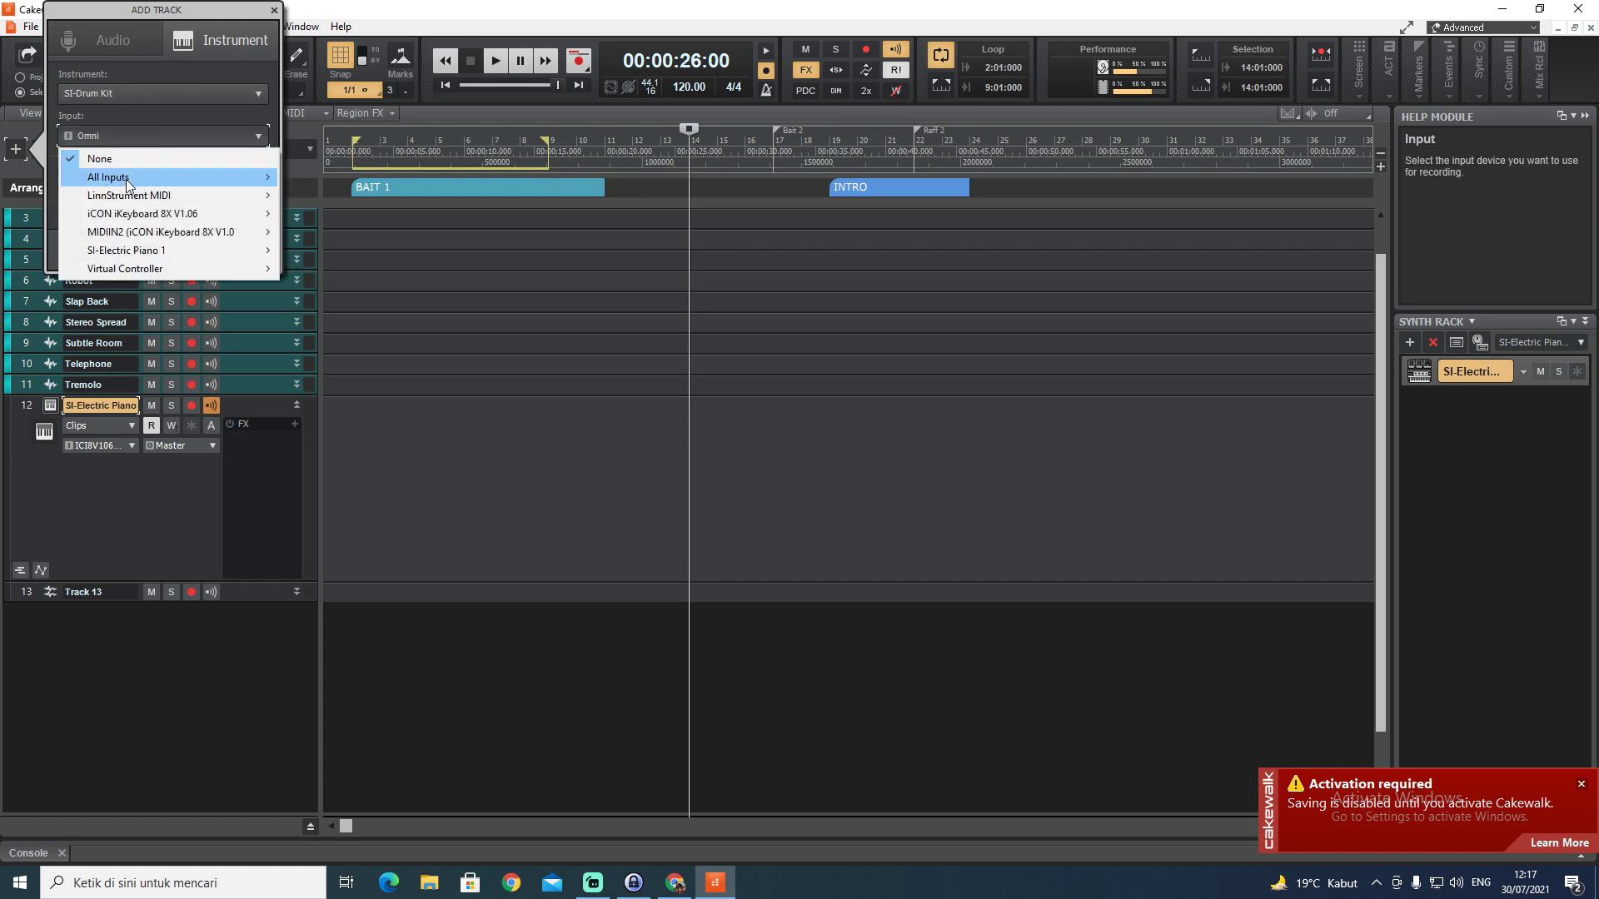
pyautogui.moveTo(126, 179)
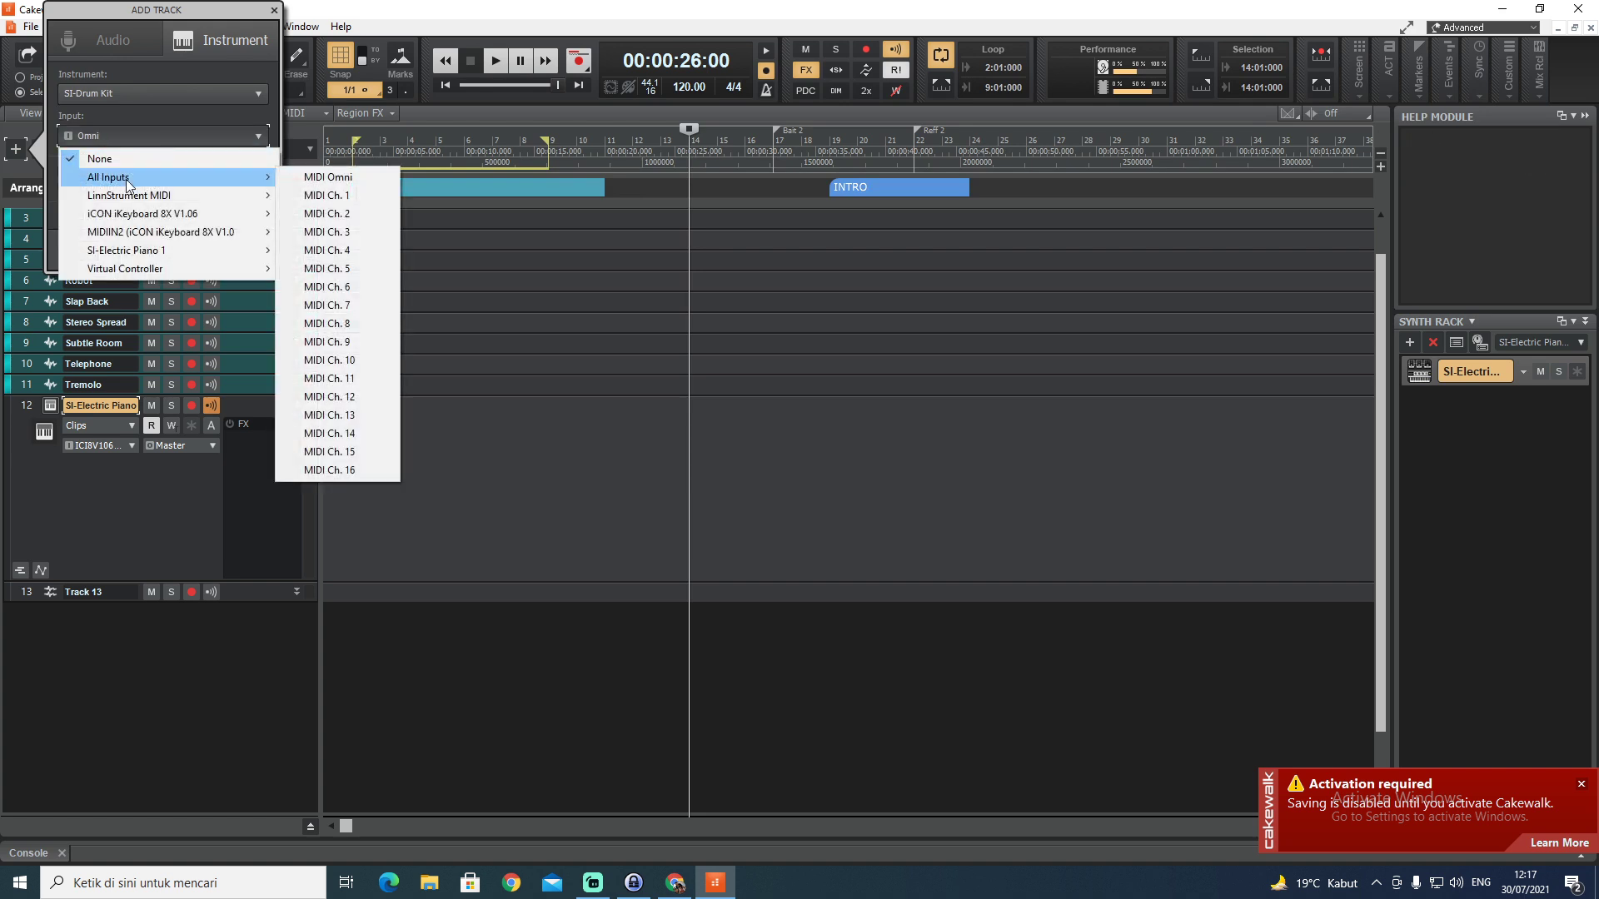
pyautogui.click(350, 179)
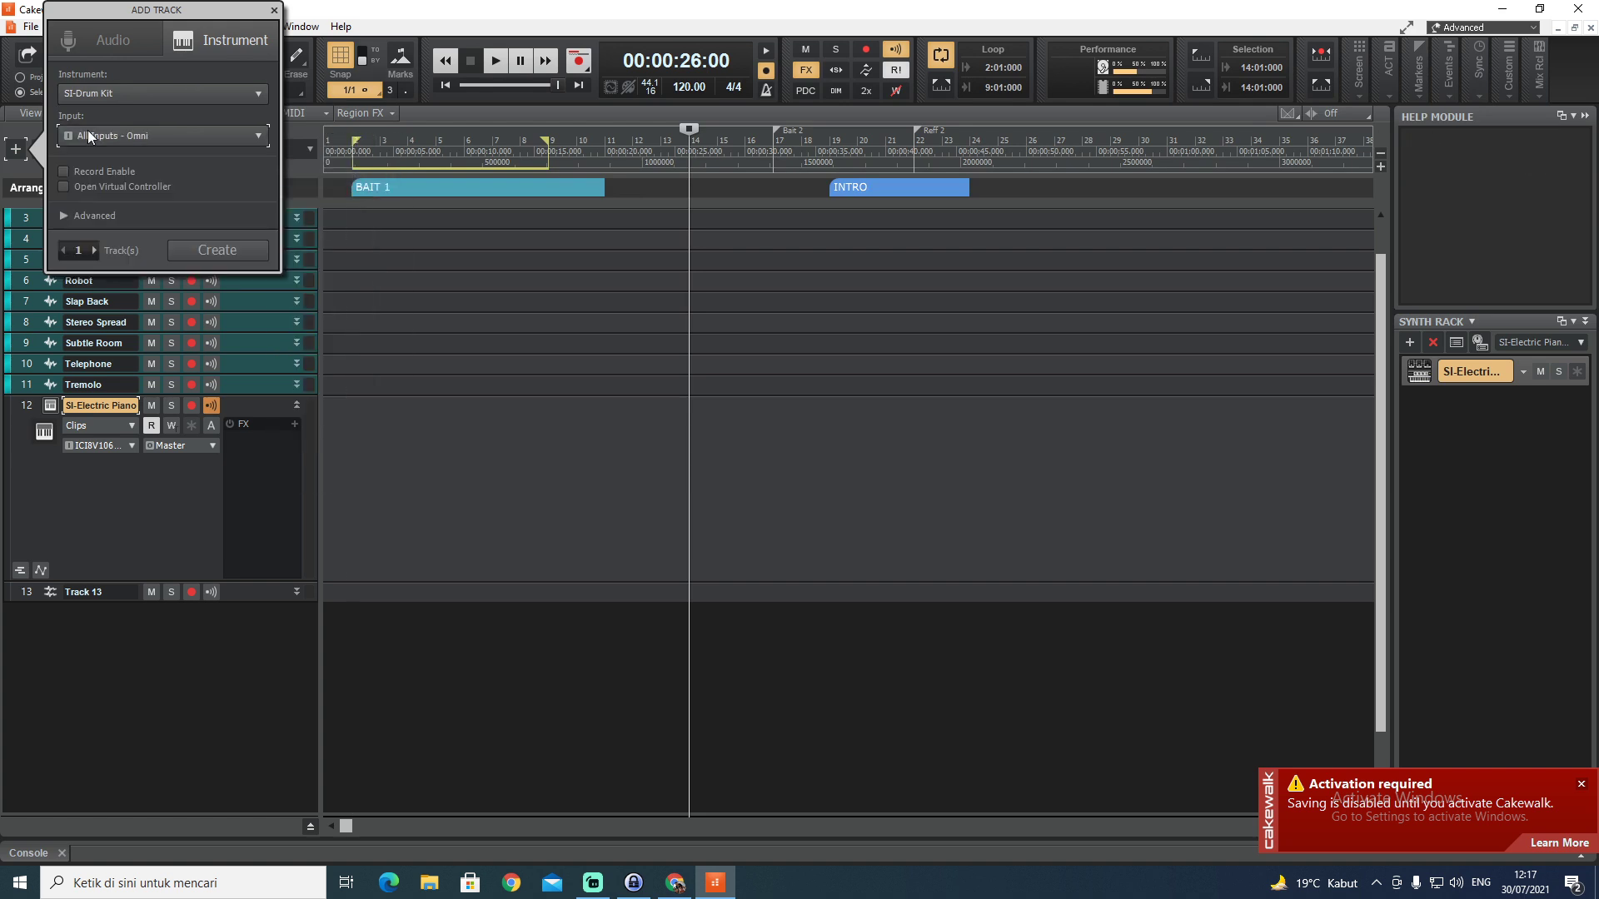
pyautogui.click(235, 249)
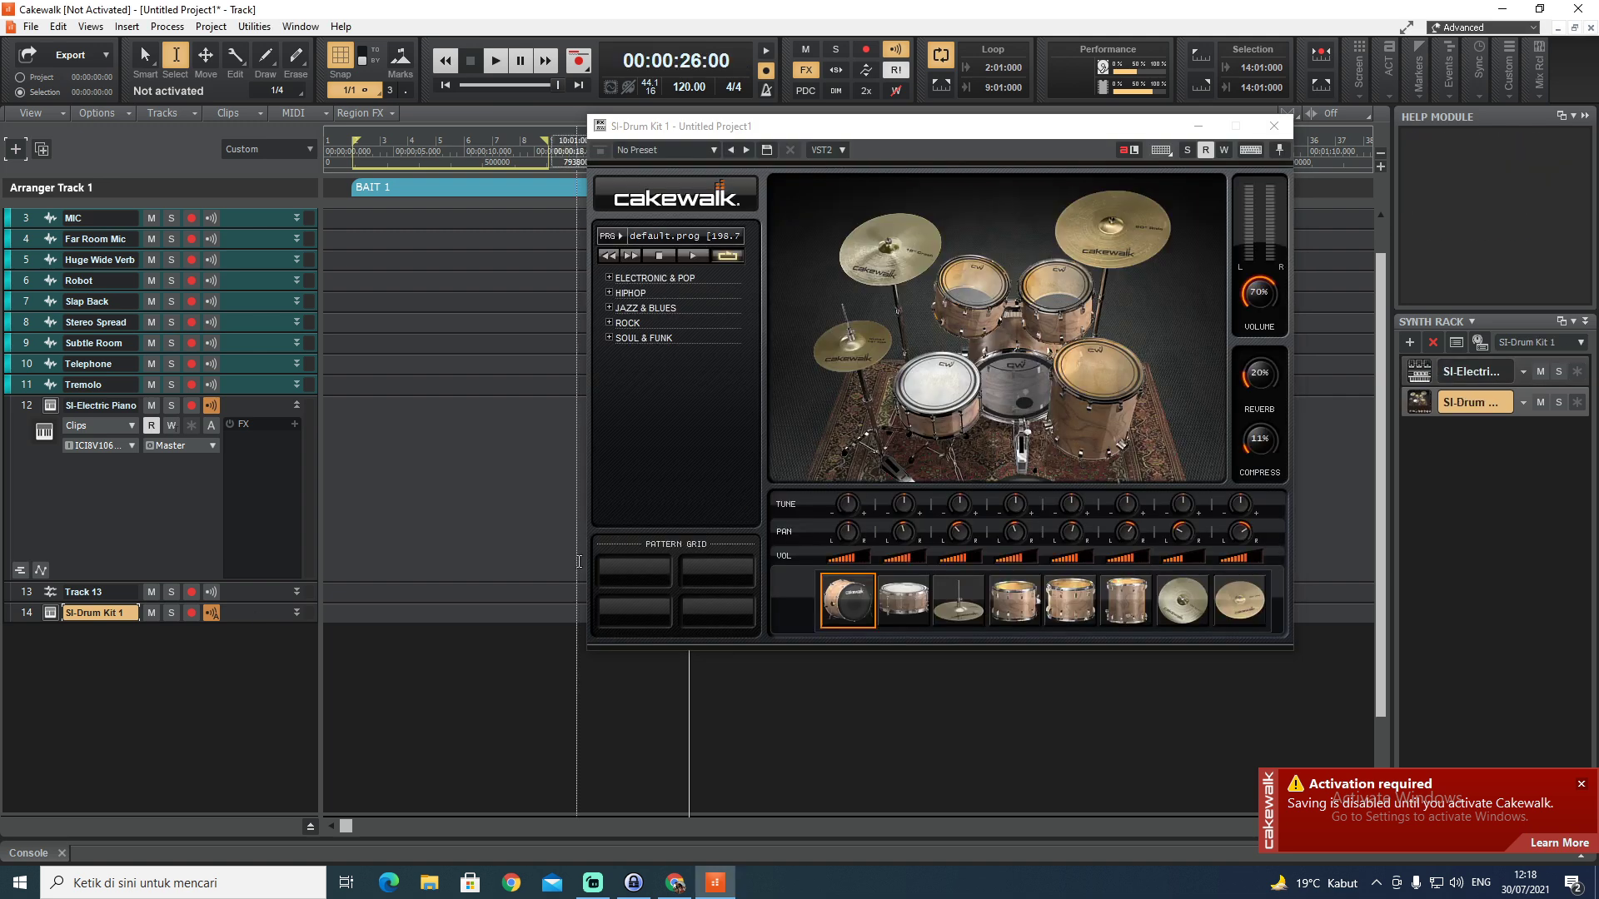
# Audition the drum kit's snare, kick, toms and cymbal by playing them on the kit picture, and return to the project window
pyautogui.click(938, 393)
pyautogui.click(1016, 401)
pyautogui.click(938, 395)
pyautogui.click(1028, 400)
pyautogui.click(1092, 375)
pyautogui.click(1058, 335)
pyautogui.click(971, 300)
pyautogui.click(1074, 293)
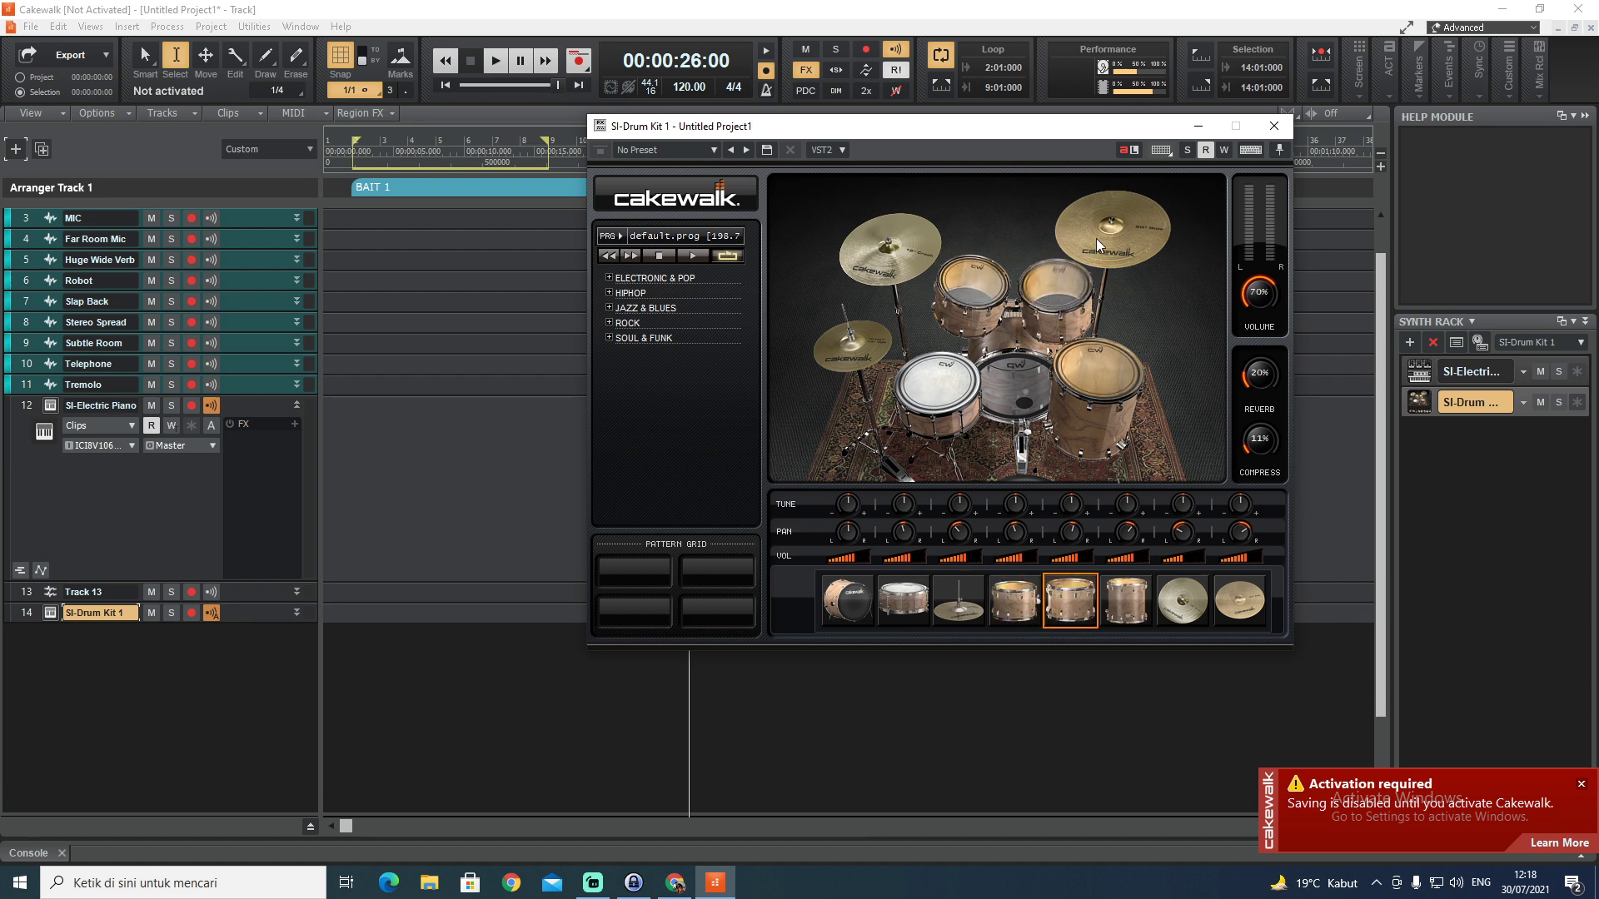
pyautogui.click(1099, 237)
pyautogui.click(941, 392)
pyautogui.click(1018, 401)
pyautogui.click(1089, 370)
pyautogui.click(1112, 223)
pyautogui.click(928, 383)
pyautogui.click(371, 7)
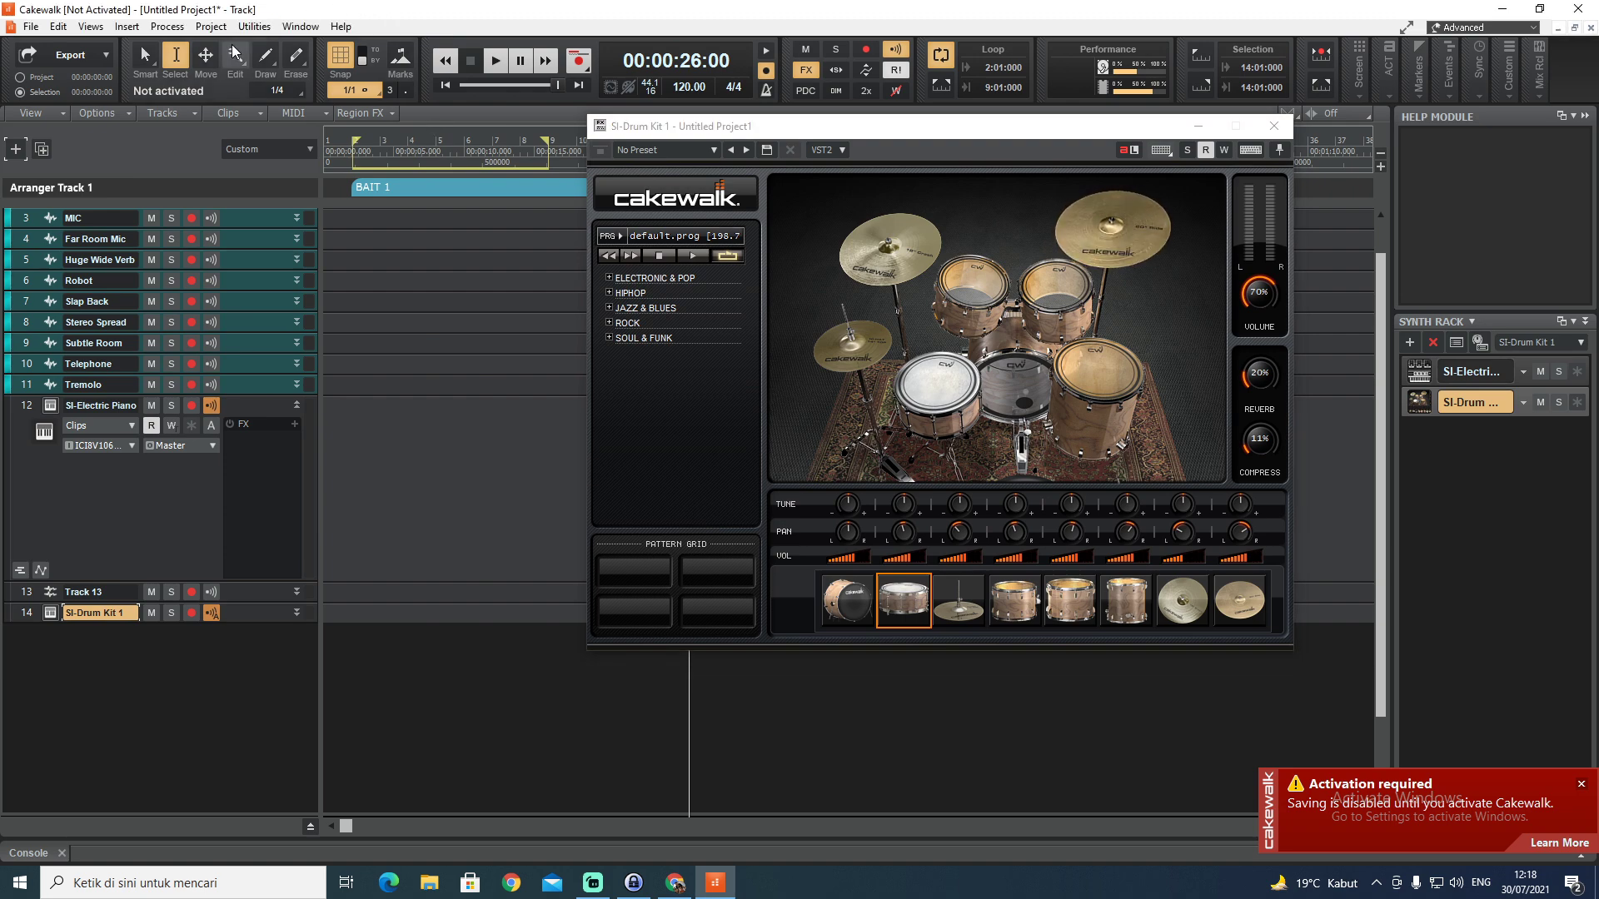
# Set the Playback Timing Master to Speakers (Duet USB) in the audio driver settings and reassign the missing output to Line (2- Steinberg UR22C)
pyautogui.click(650, 89)
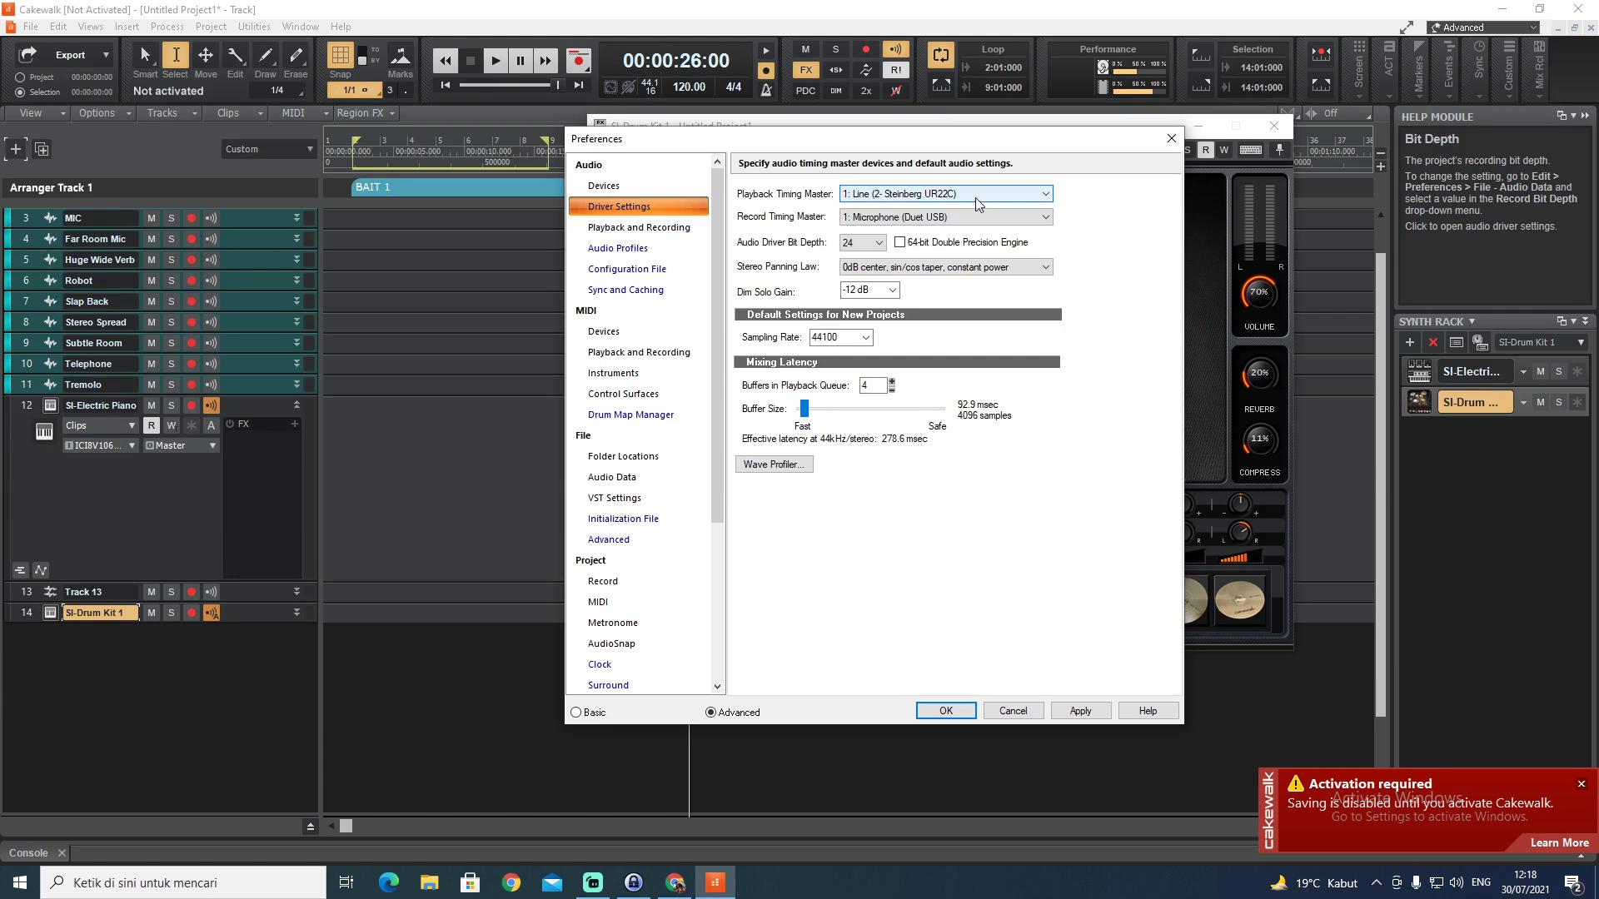
pyautogui.click(1046, 195)
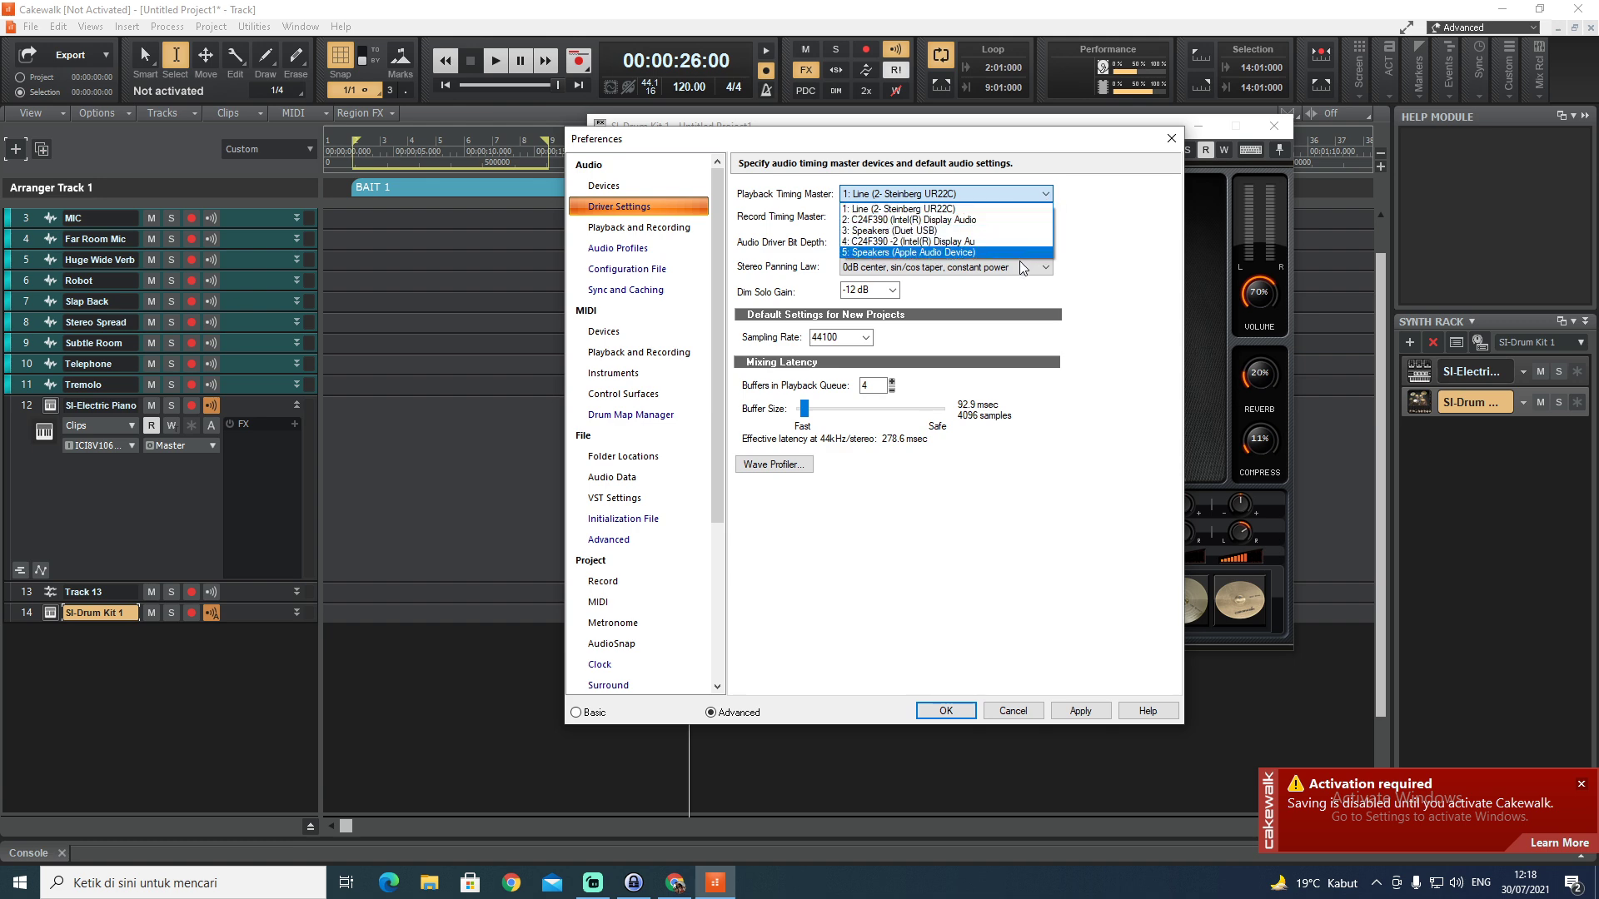
pyautogui.click(995, 231)
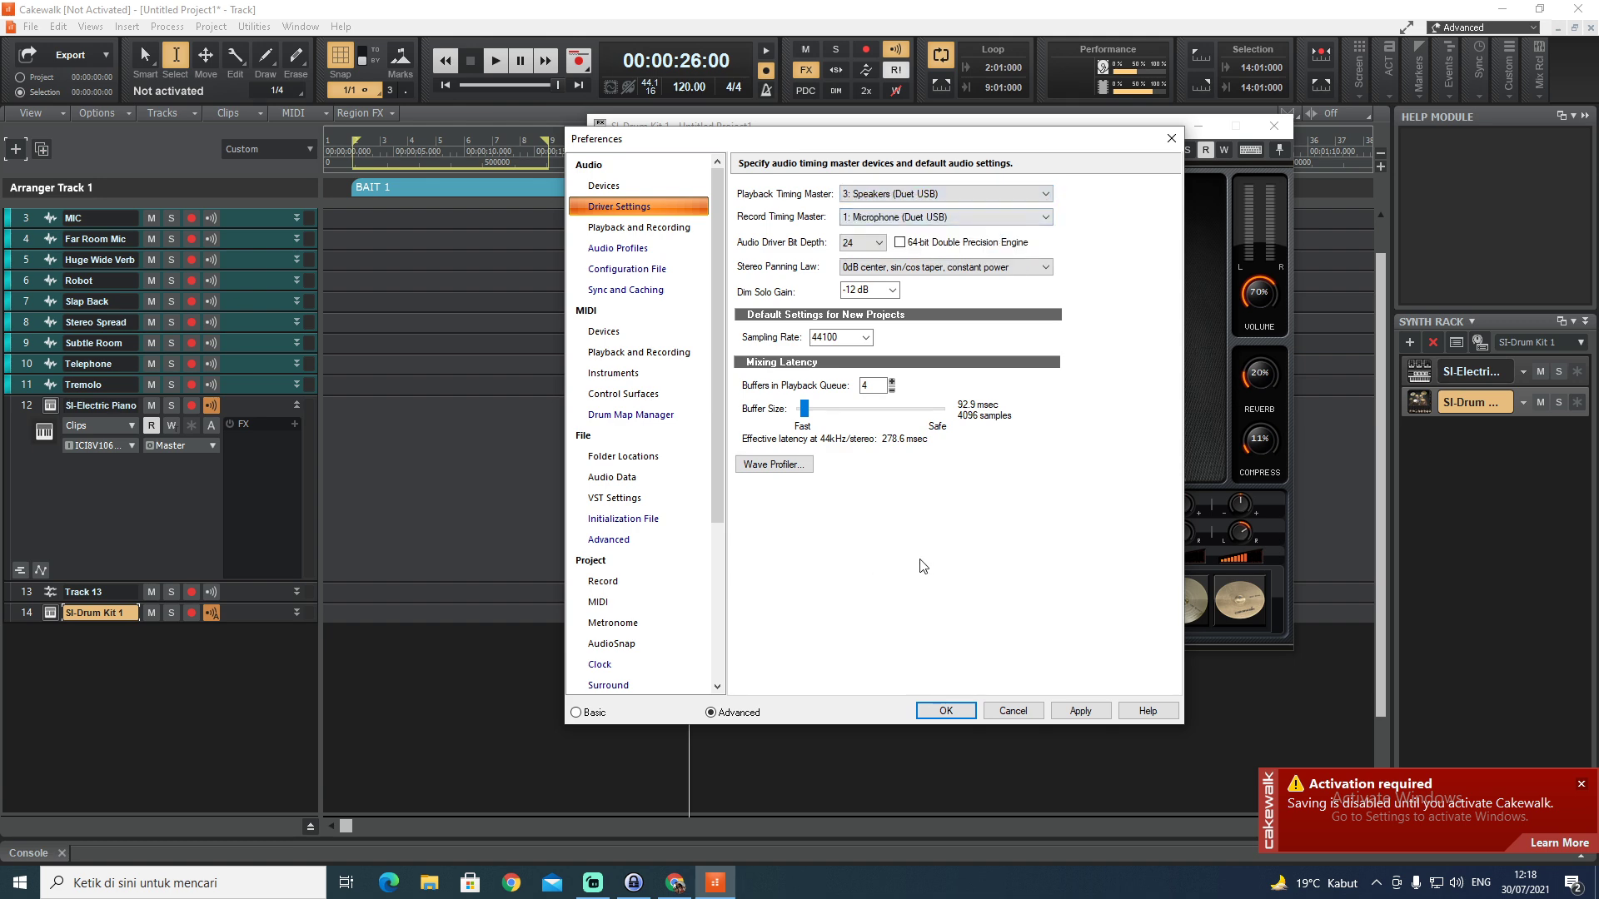
pyautogui.click(1084, 714)
pyautogui.click(1014, 711)
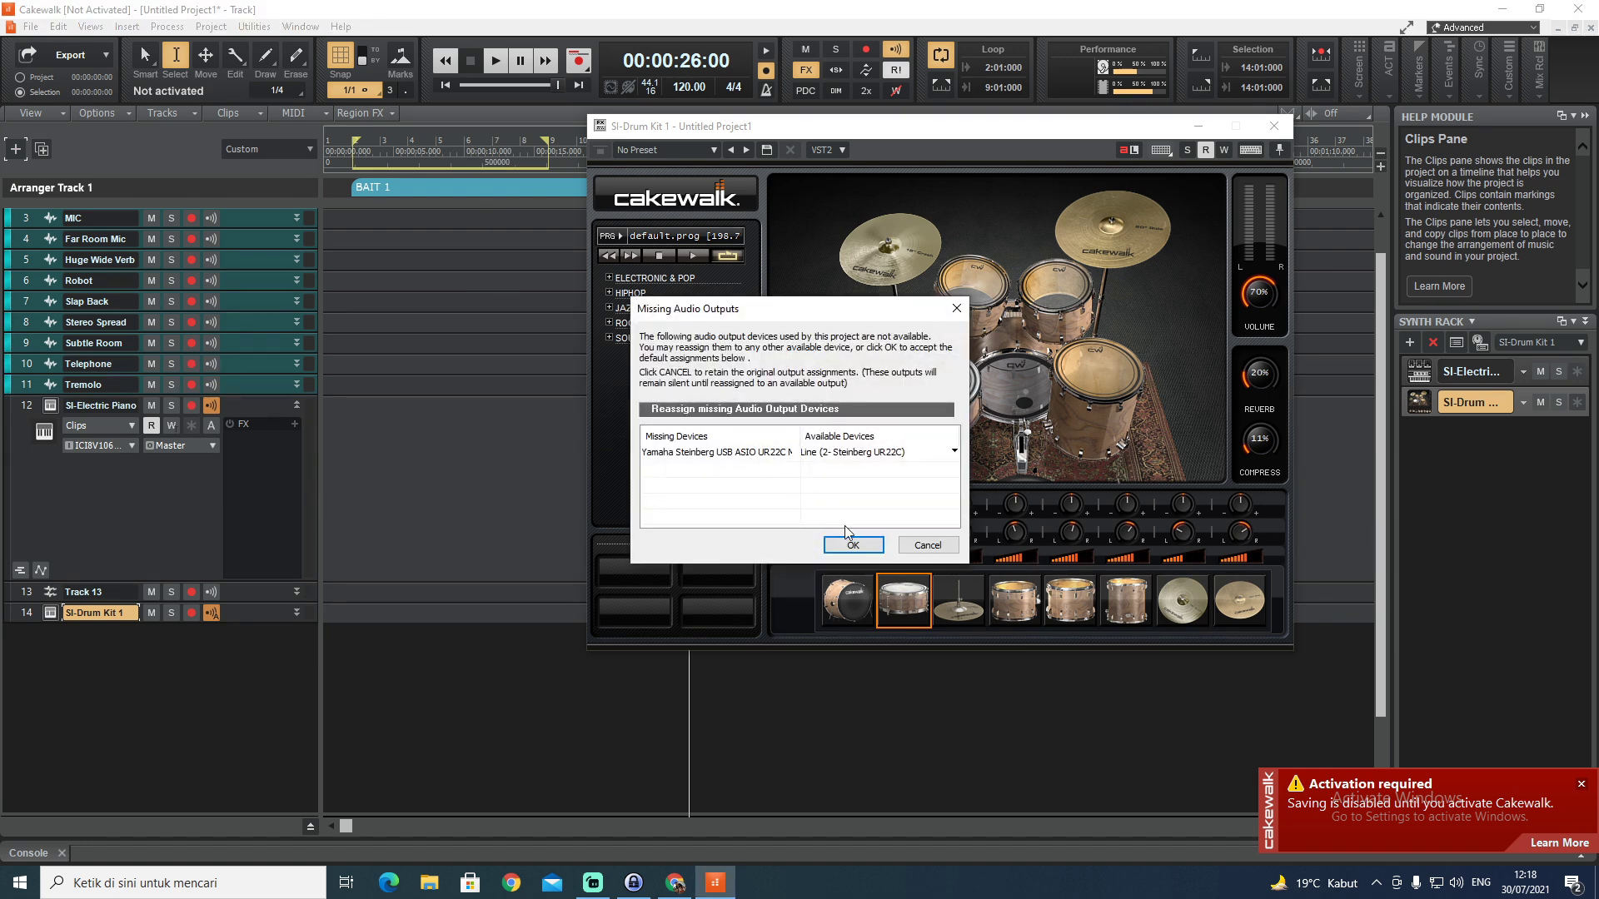
pyautogui.click(854, 546)
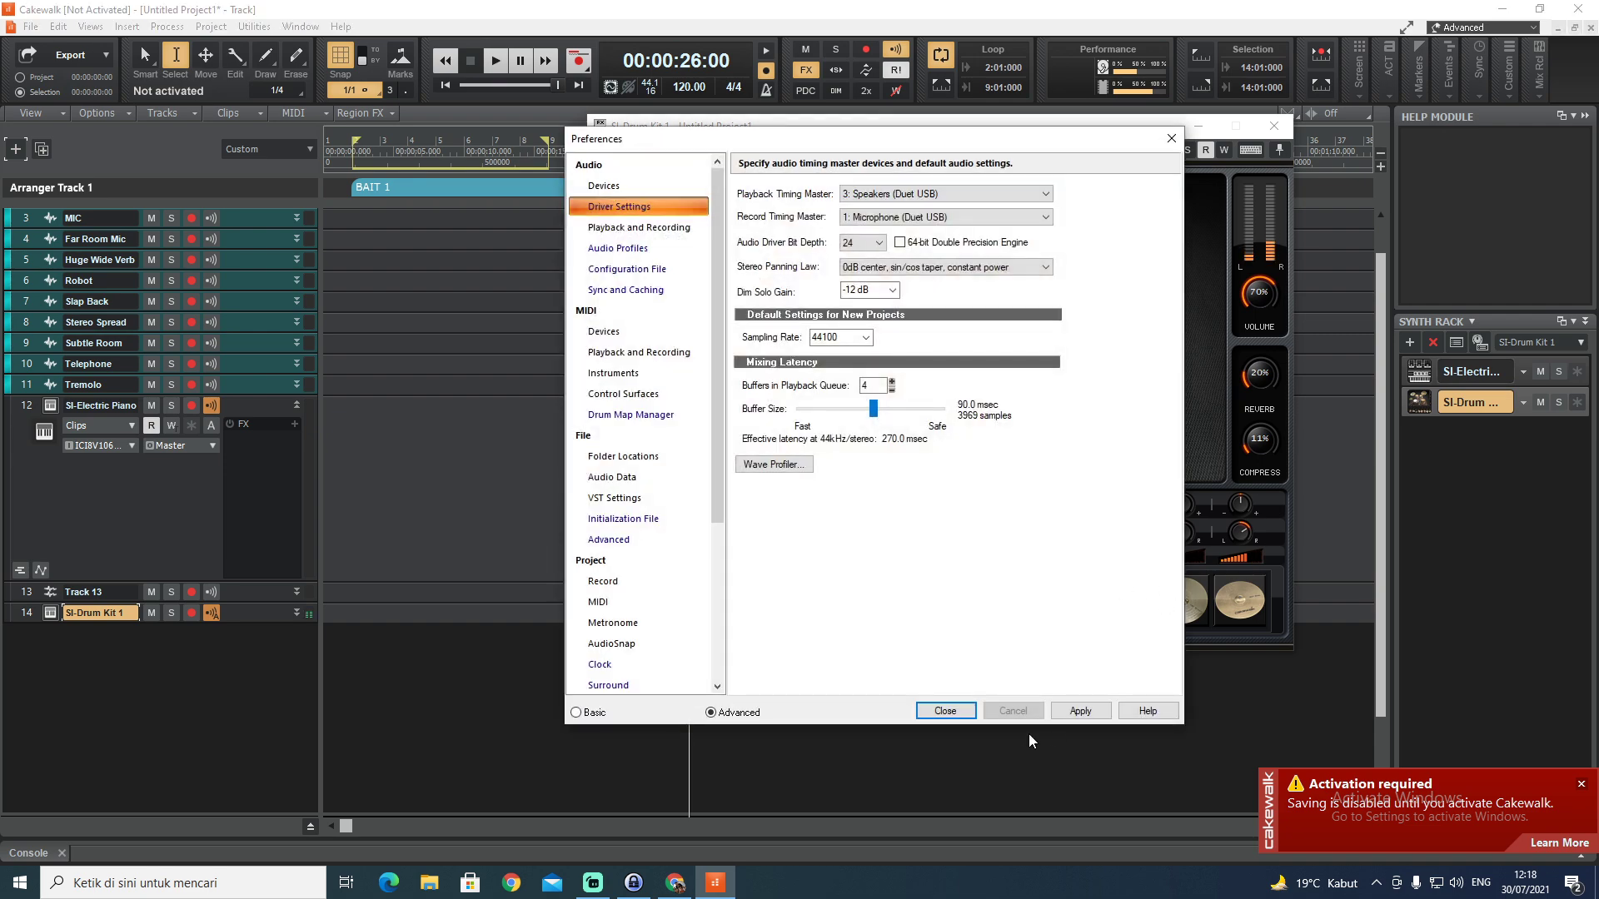
pyautogui.click(945, 711)
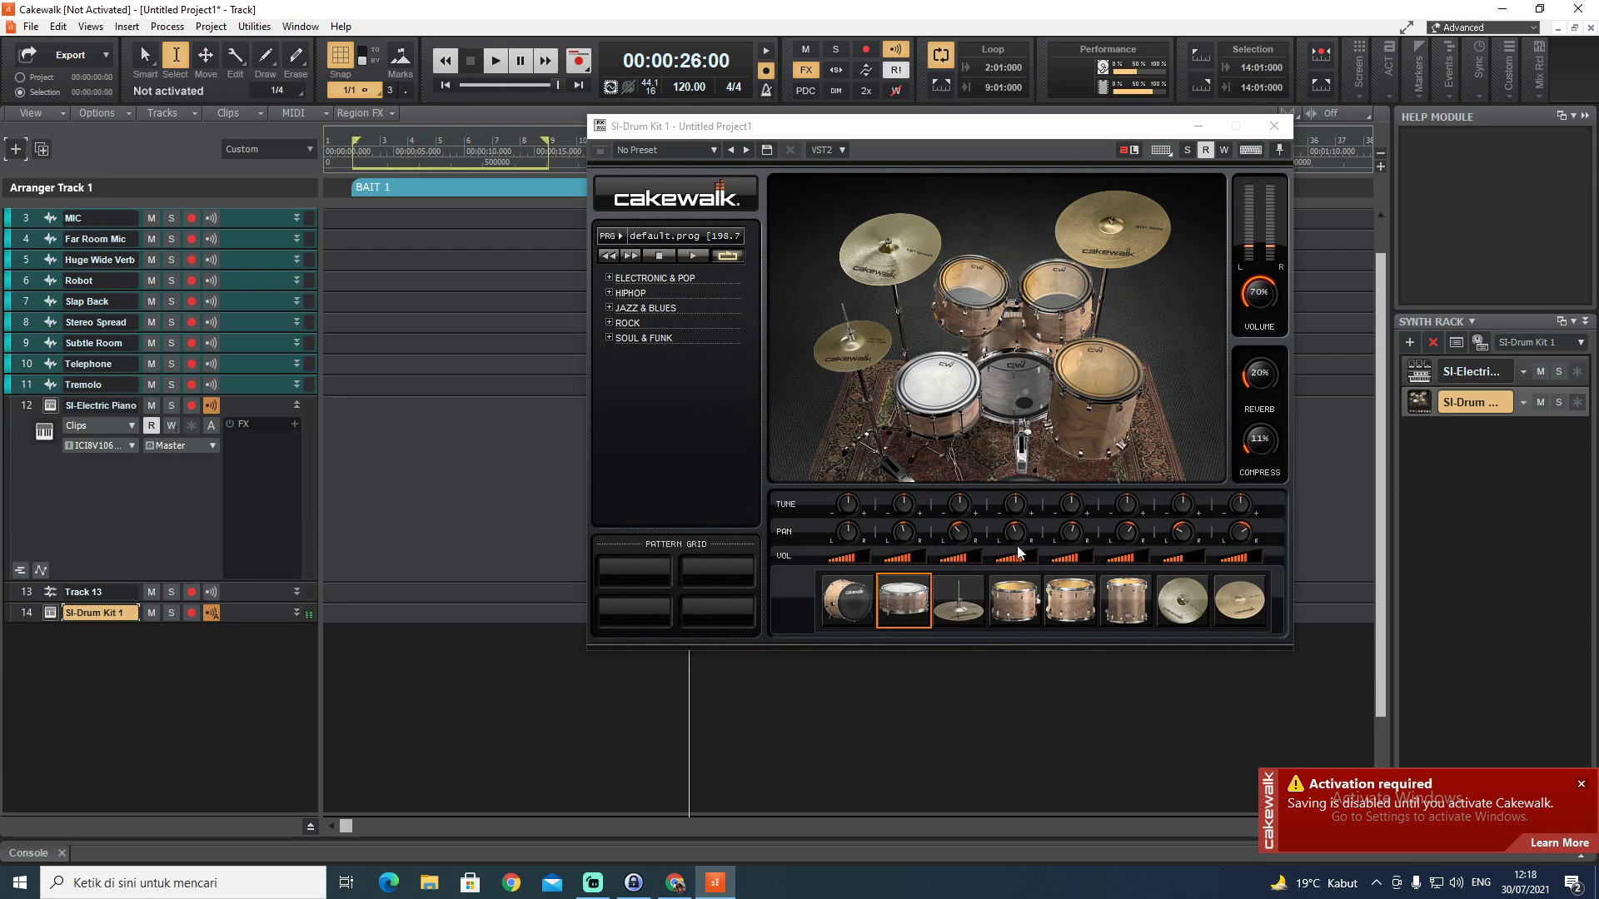
# Audition a tom in the drum kit and review the input choices of the first SI-Electric Piano track
pyautogui.click(1032, 596)
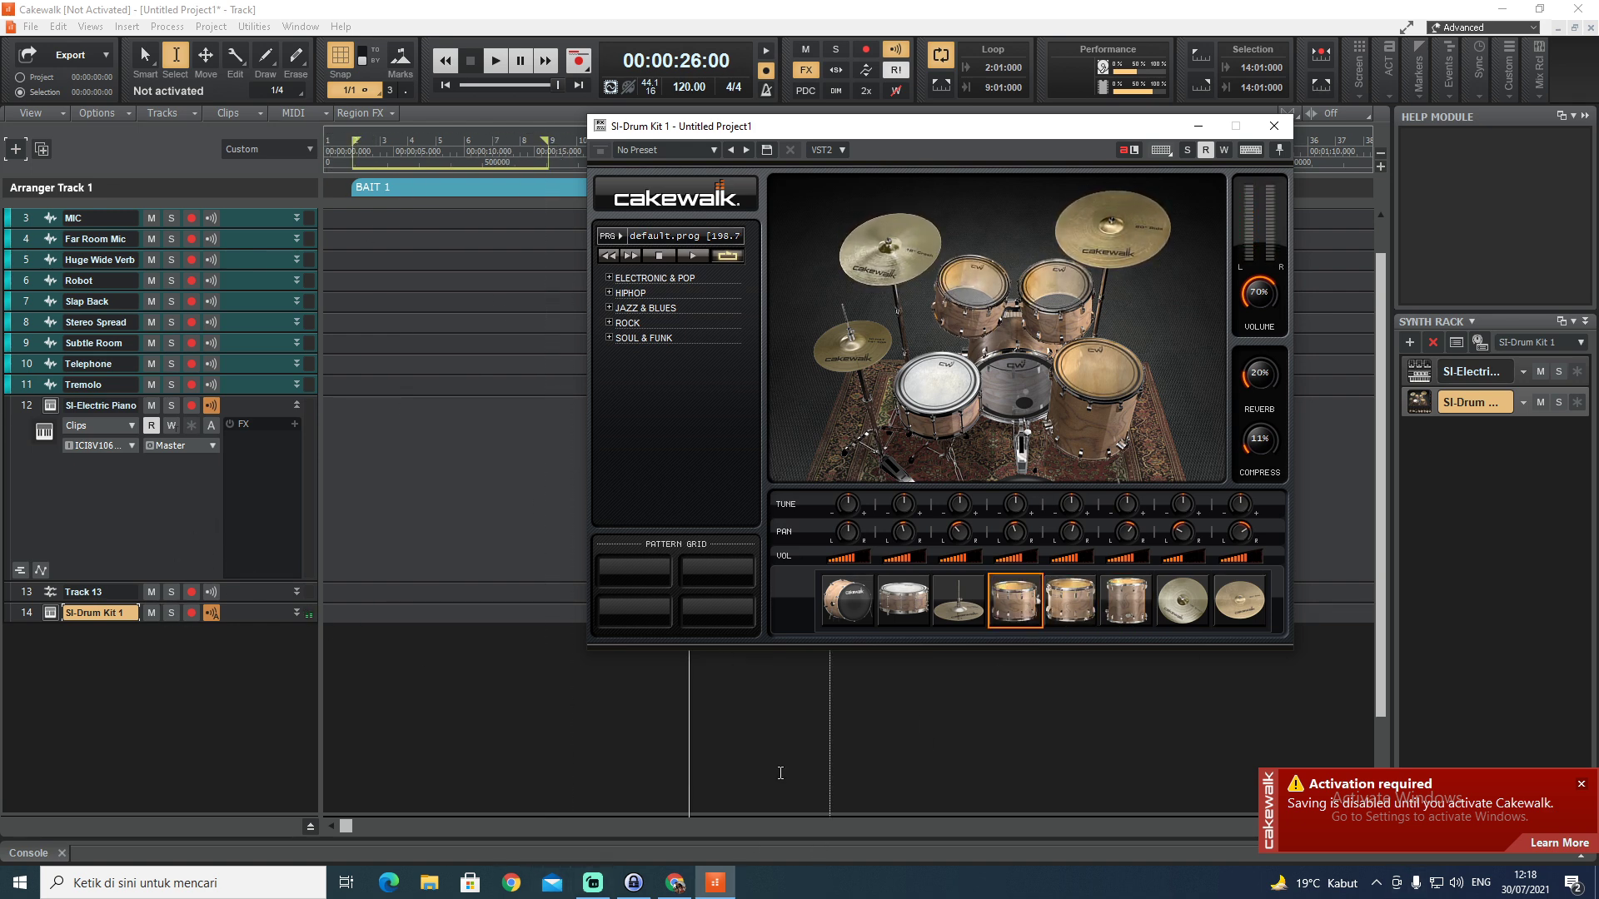
pyautogui.click(171, 518)
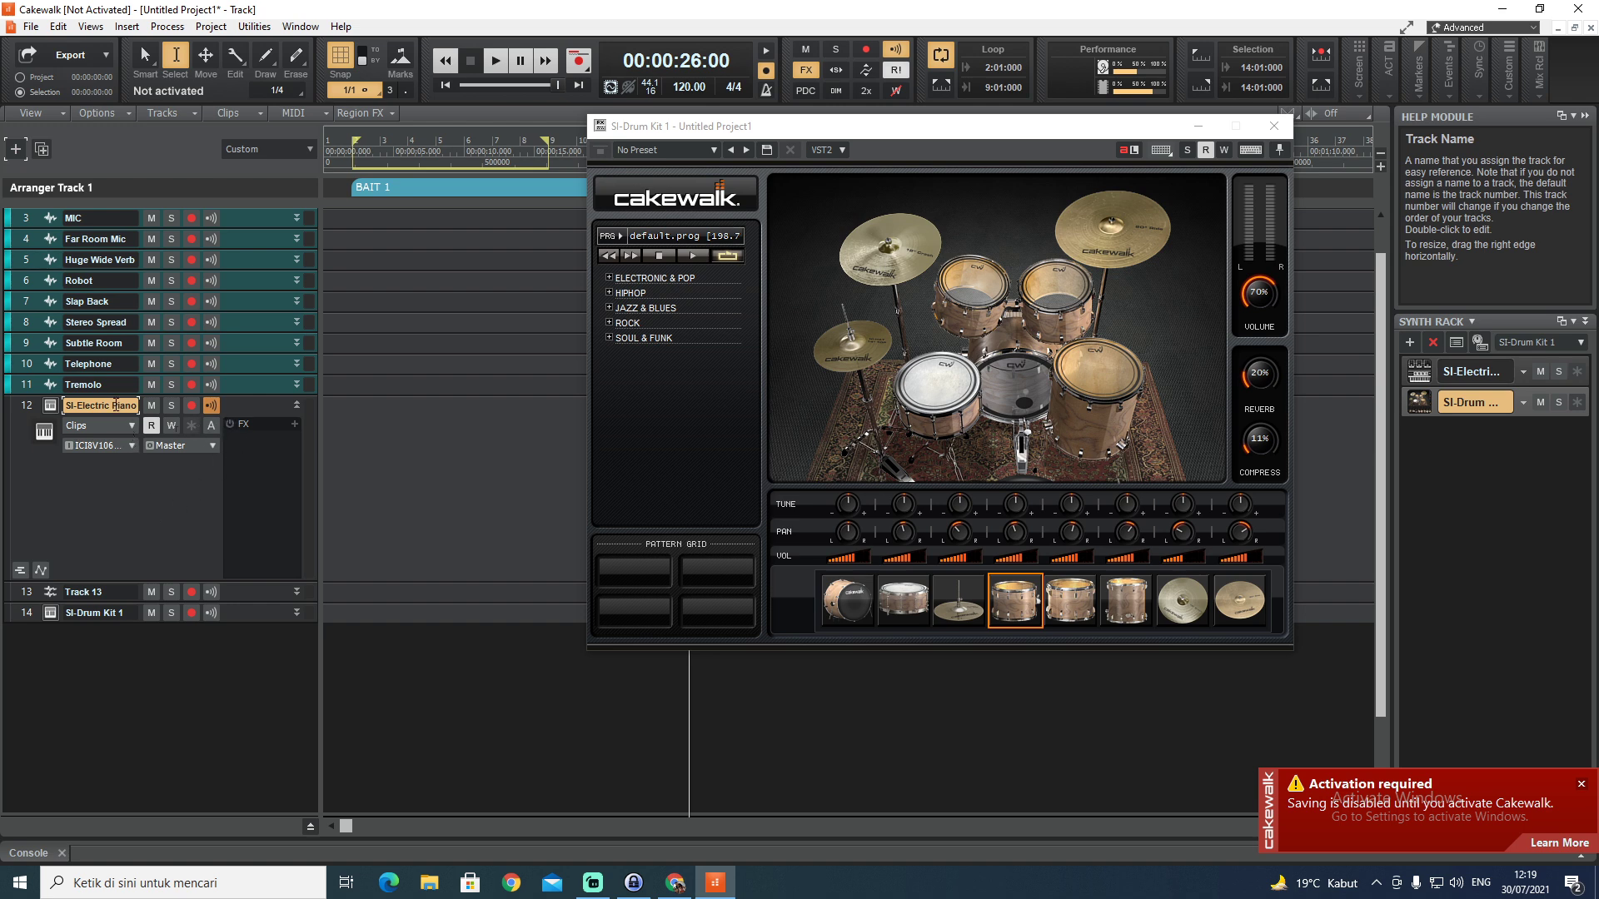
pyautogui.click(131, 446)
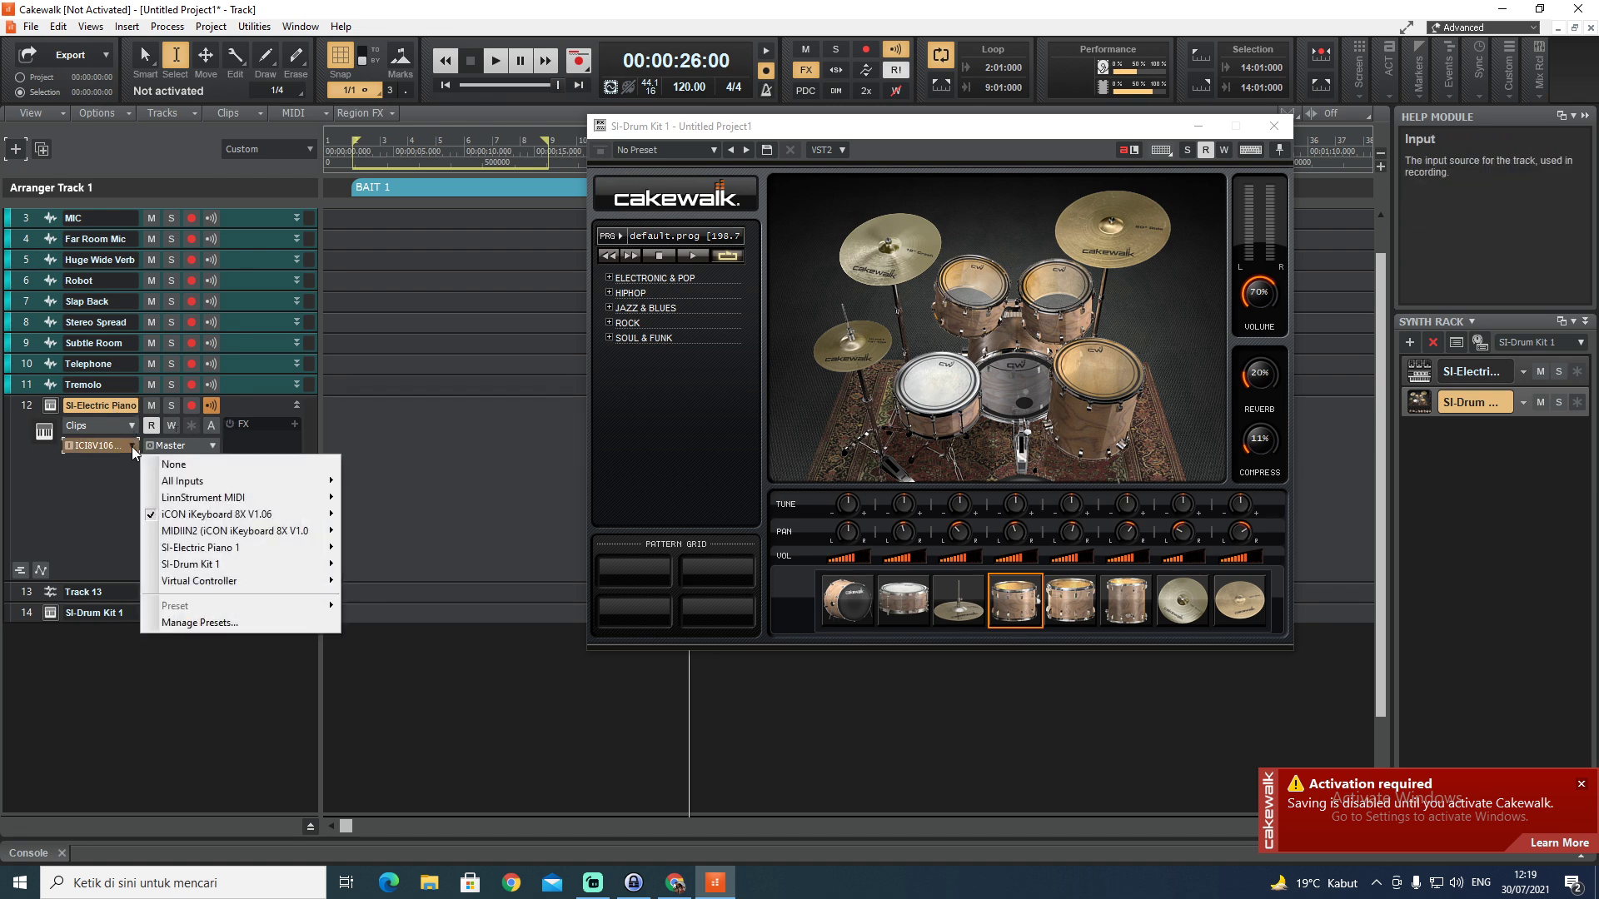
pyautogui.click(150, 514)
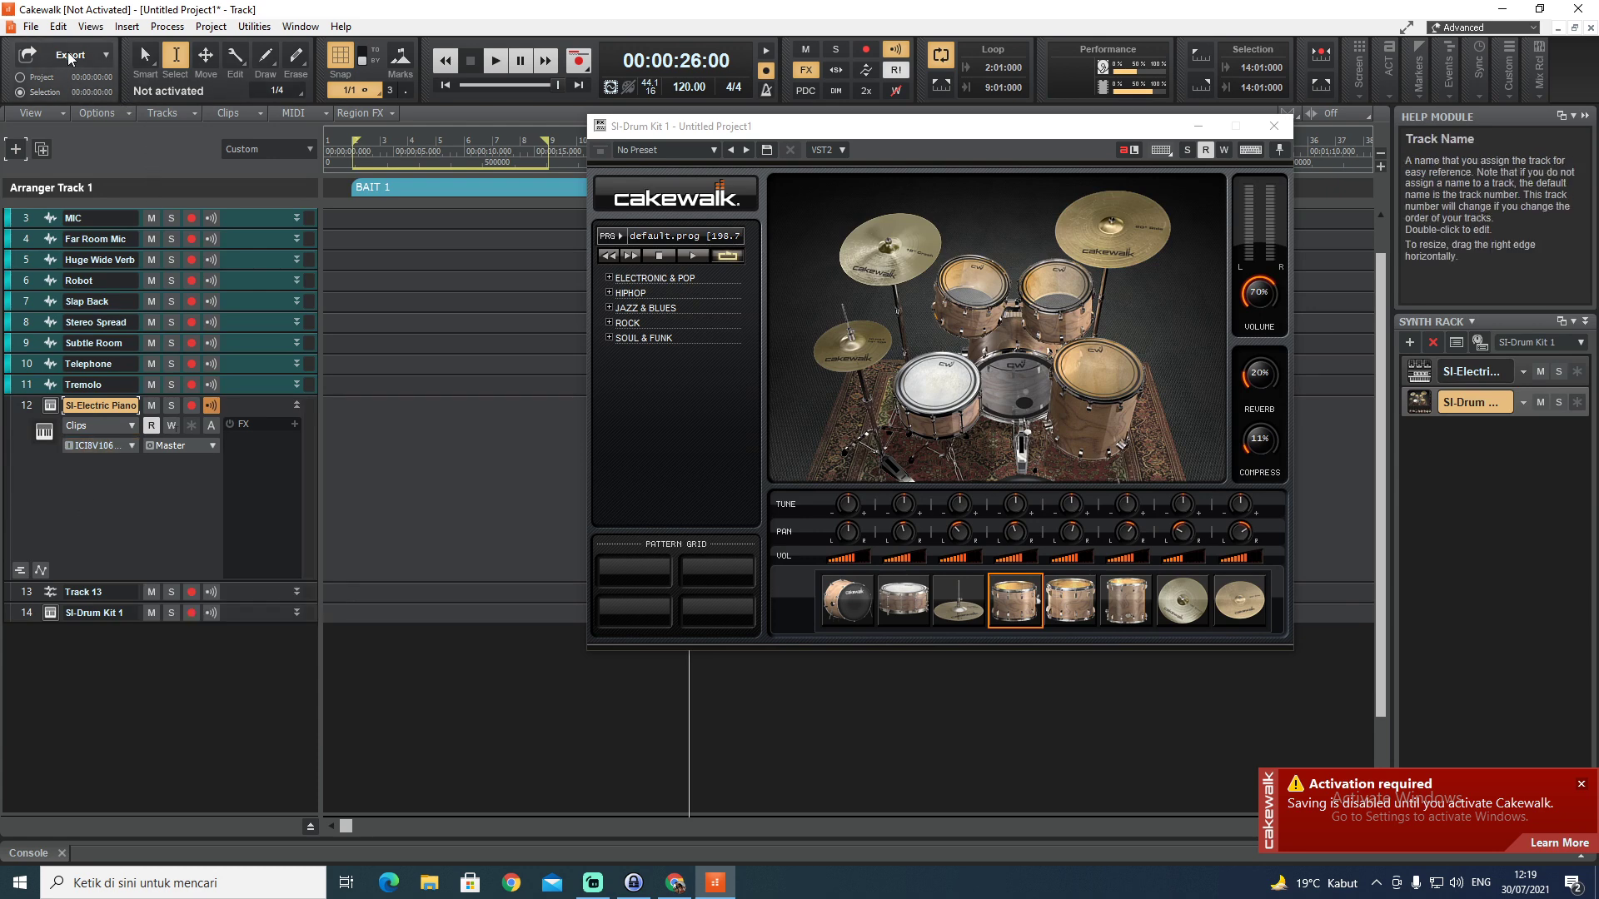
# Create one instrument track using SI-Electric Piano with iCON iKeyboard 8X V1.06, MIDI Omni input, and try its on-screen keyboard
pyautogui.click(15, 149)
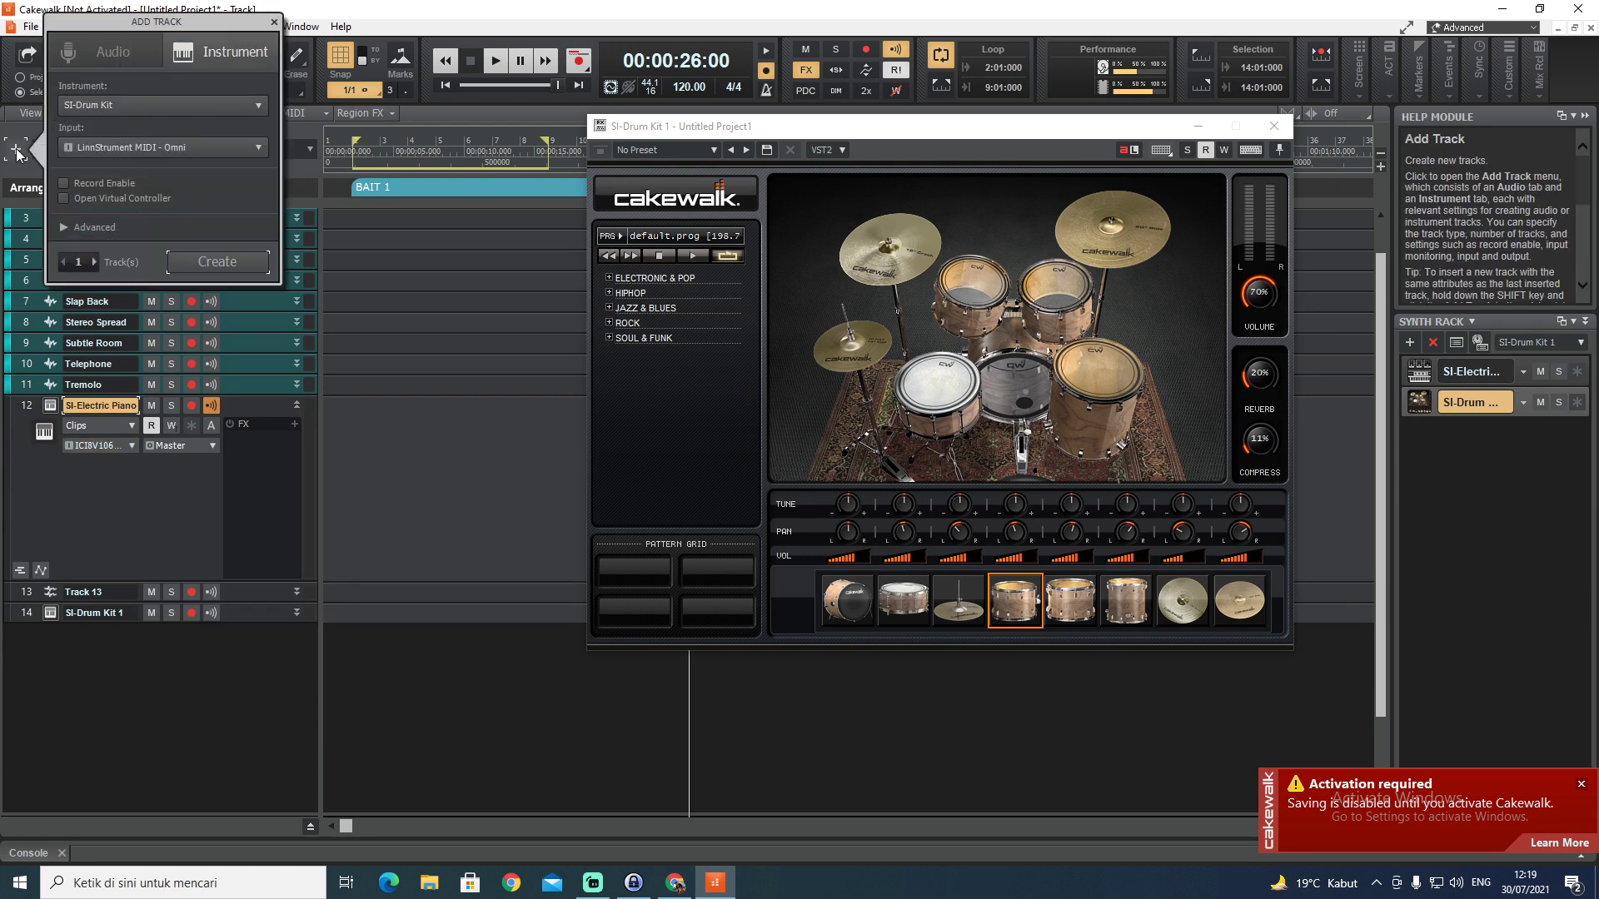
pyautogui.click(115, 102)
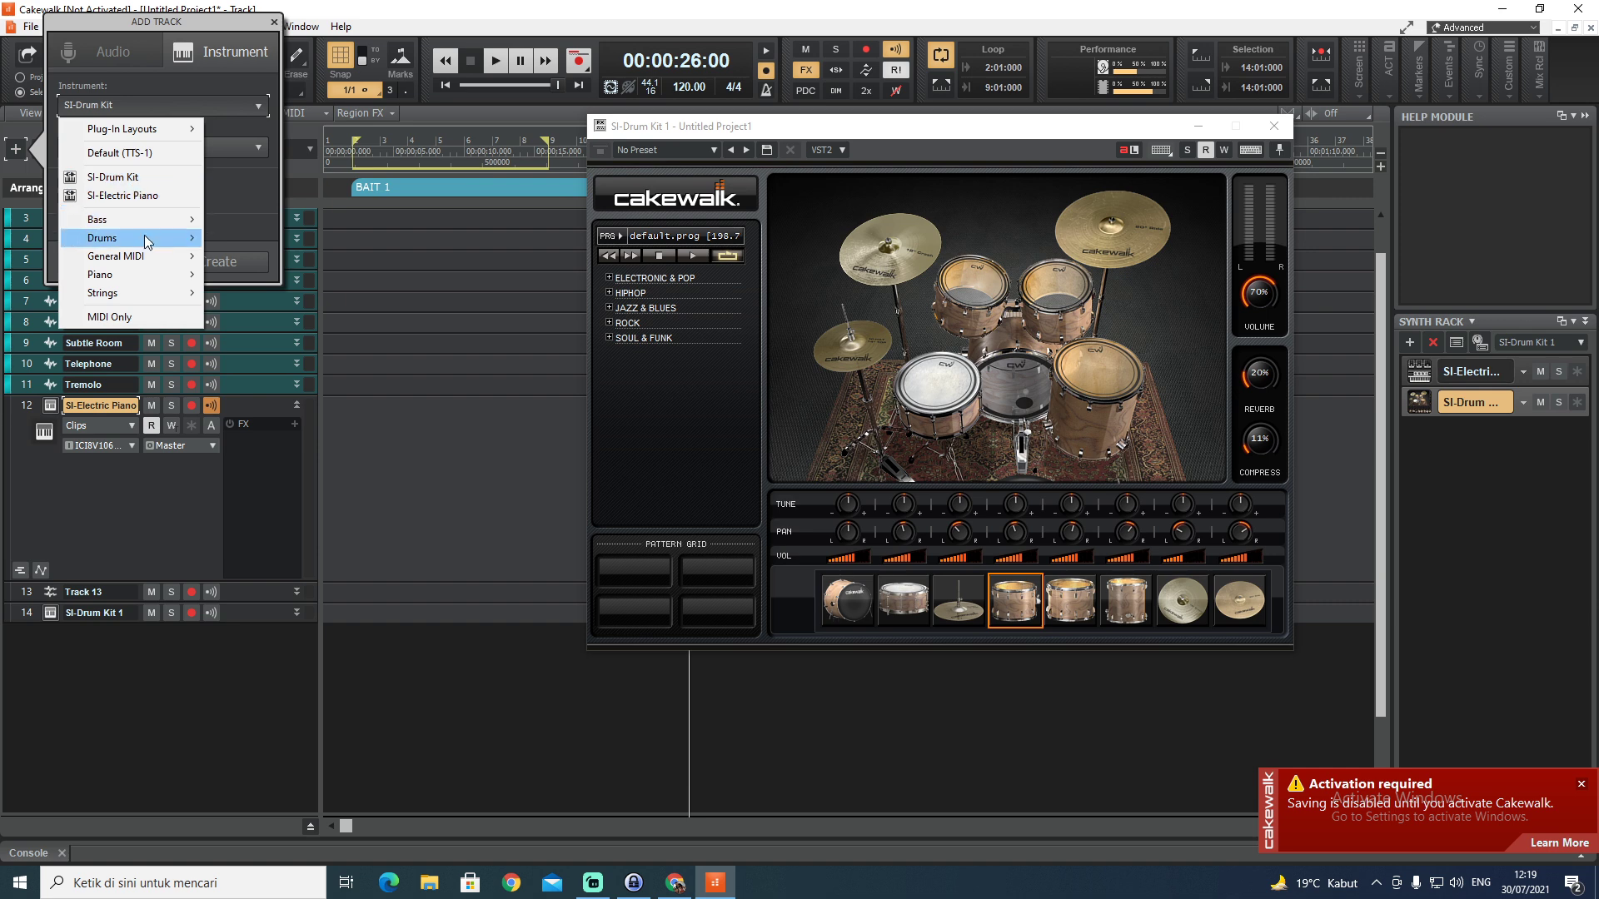
pyautogui.moveTo(152, 272)
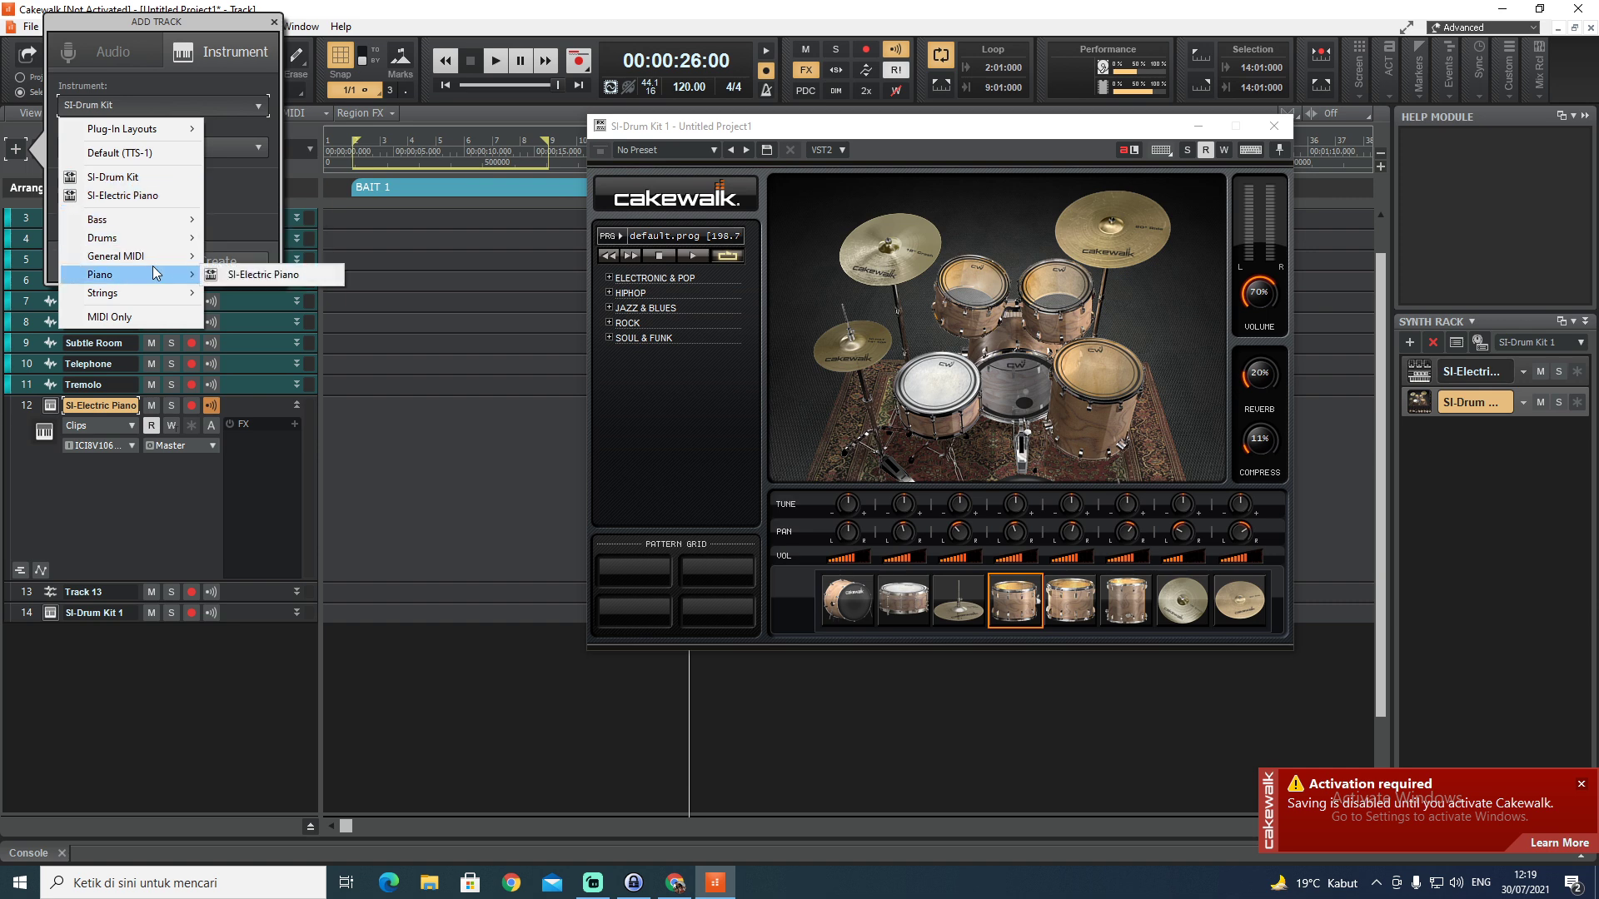
pyautogui.click(263, 275)
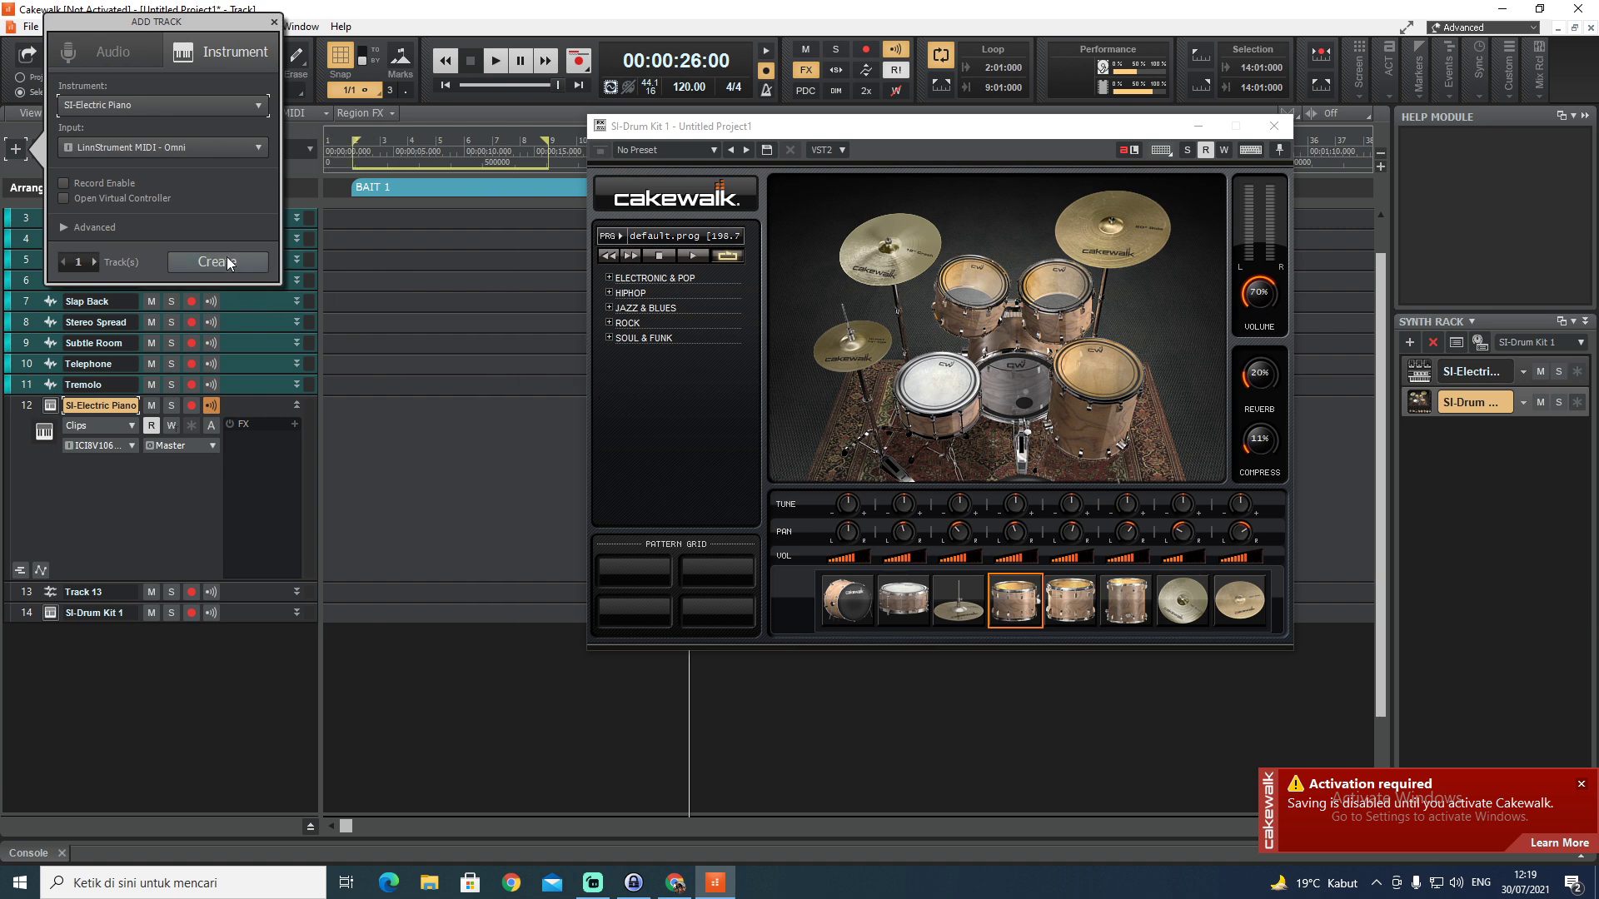
pyautogui.click(226, 145)
pyautogui.moveTo(168, 188)
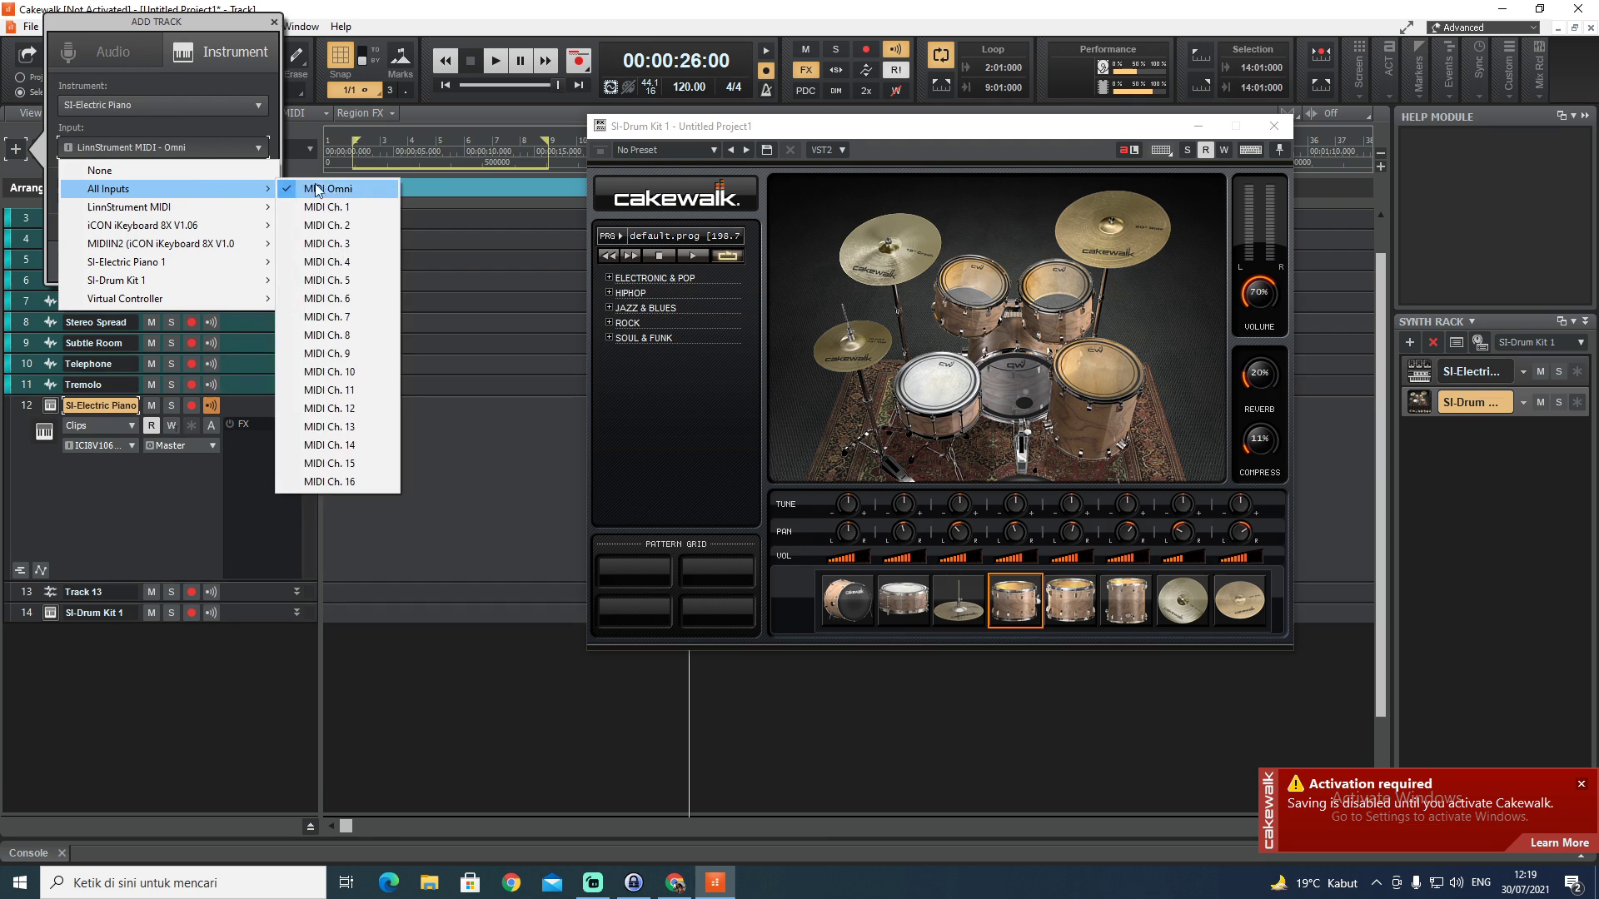
pyautogui.moveTo(181, 229)
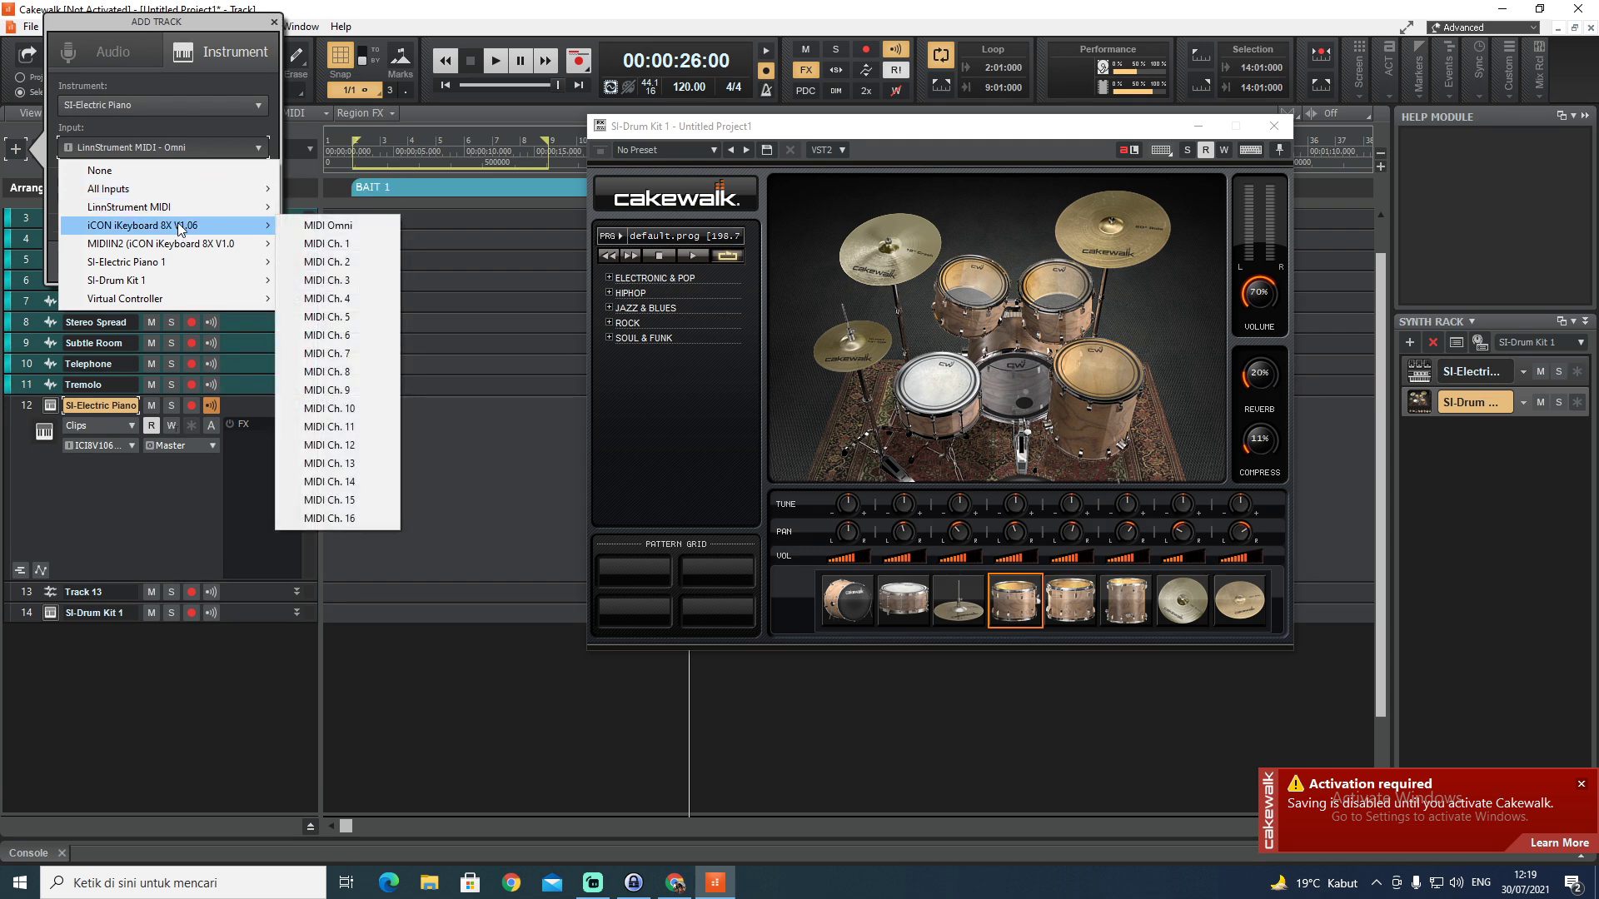
pyautogui.click(321, 225)
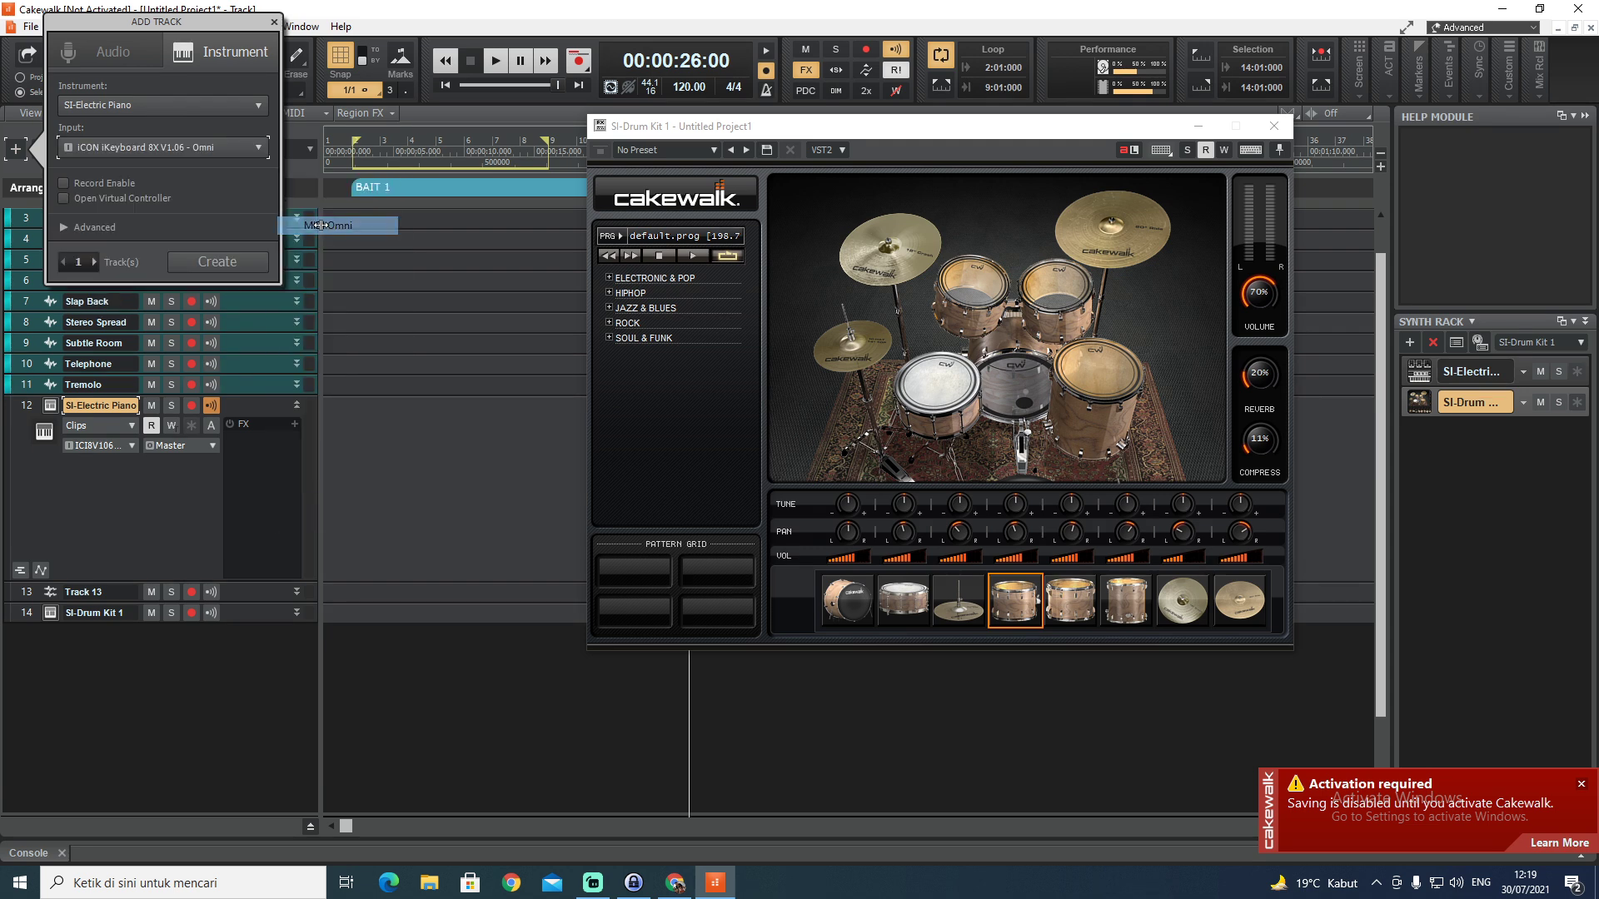
pyautogui.click(213, 261)
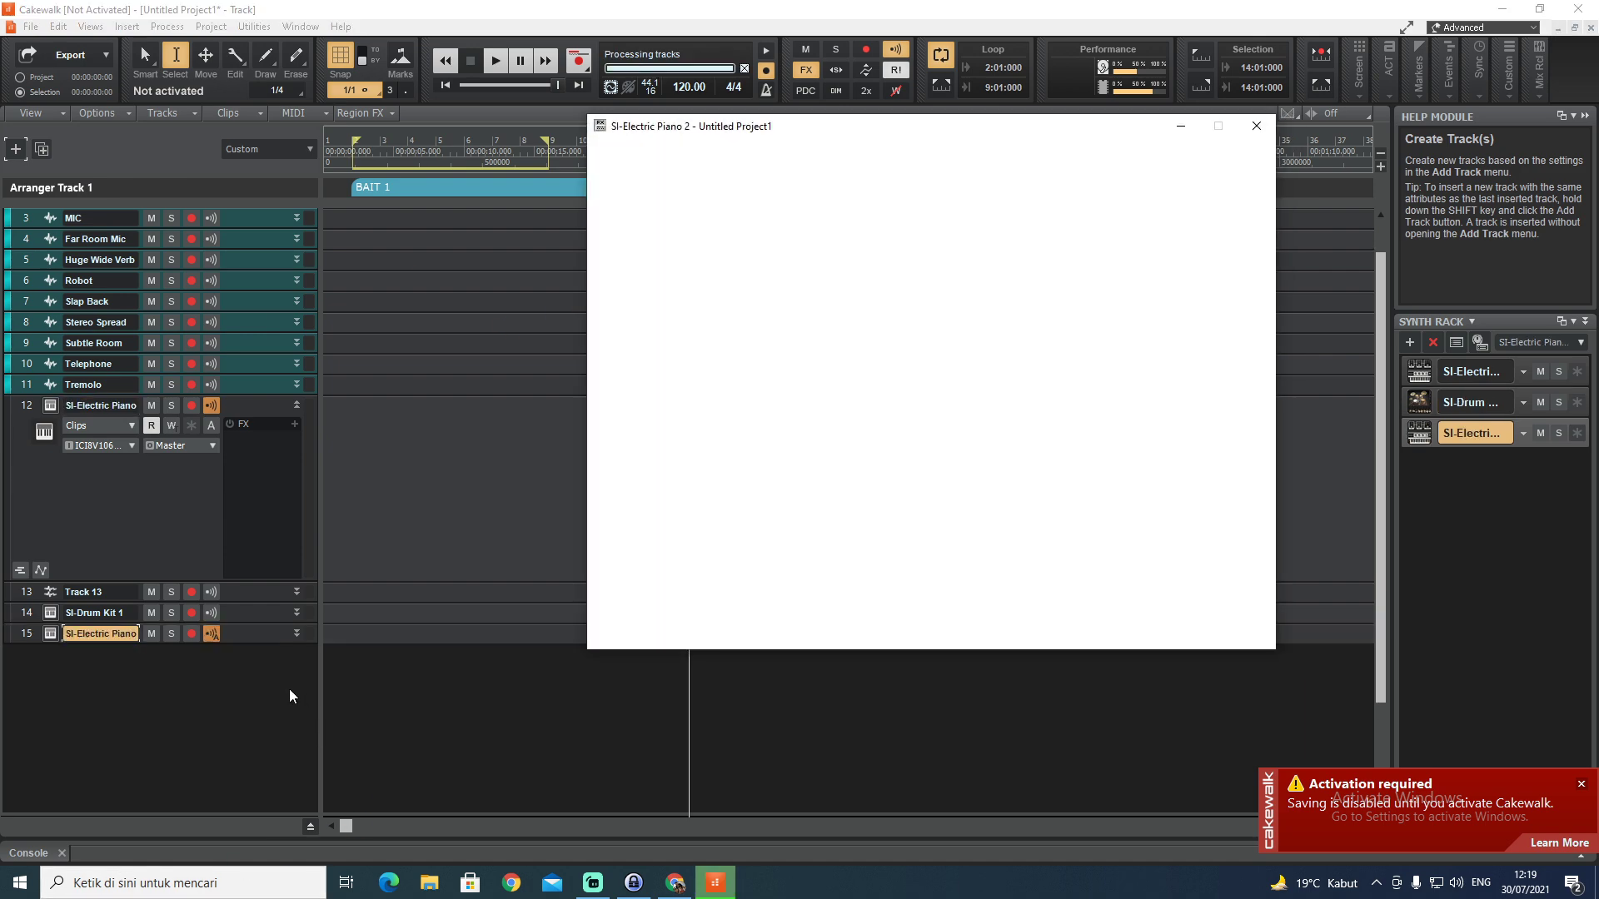
pyautogui.click(992, 606)
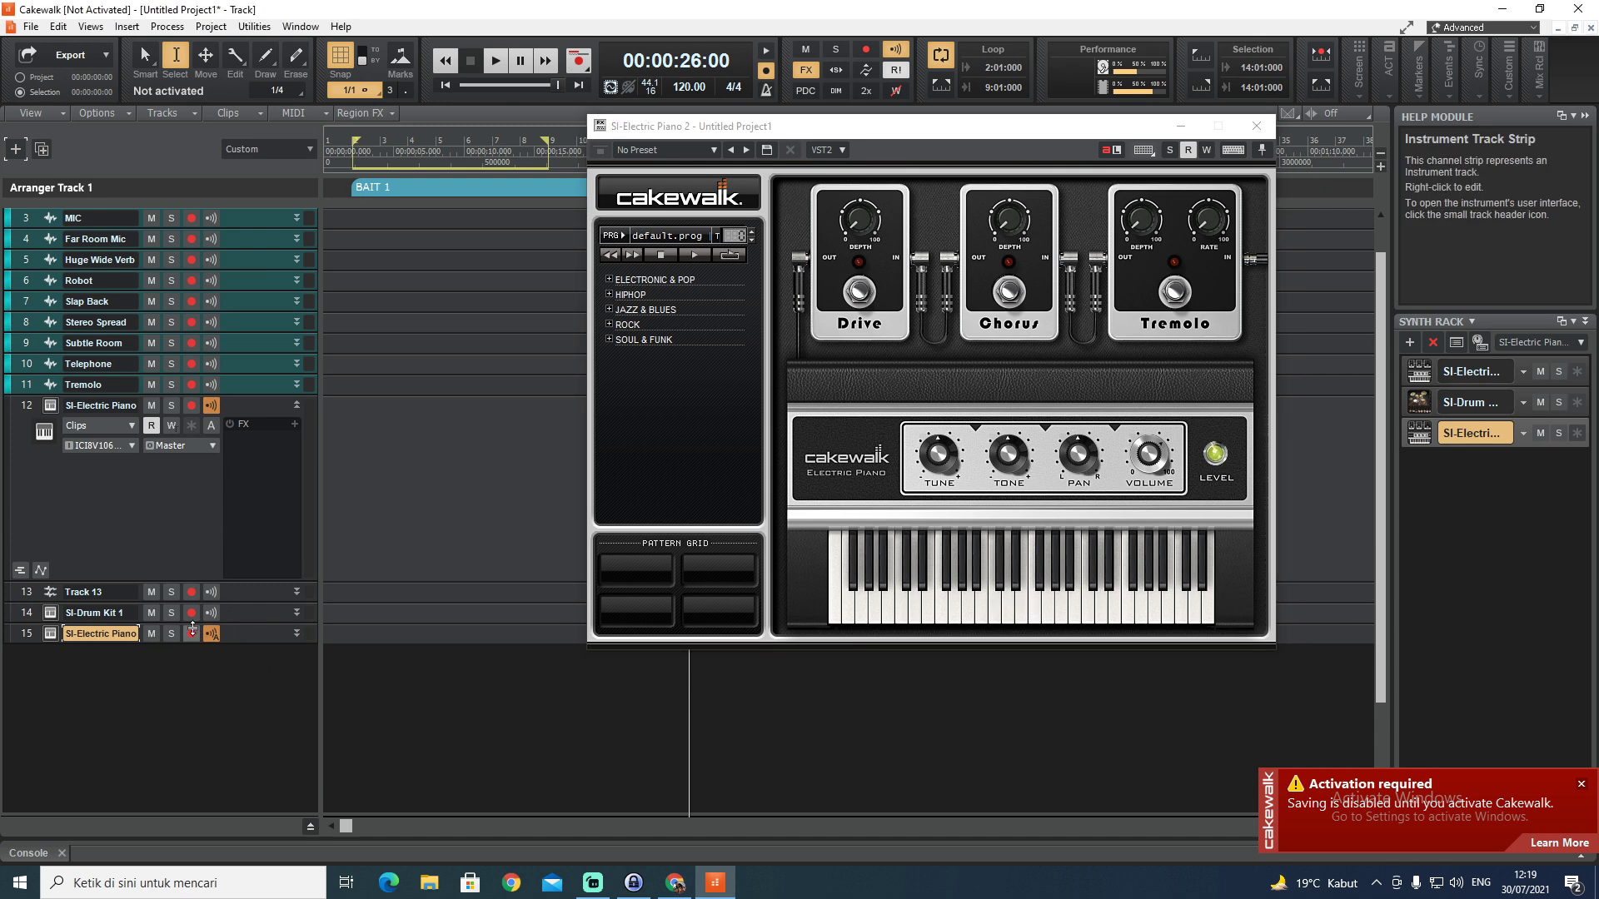
# Arm the new SI-Electric Piano track for recording and set its input to All Inputs, MIDI Omni, closing the synth window
pyautogui.click(191, 634)
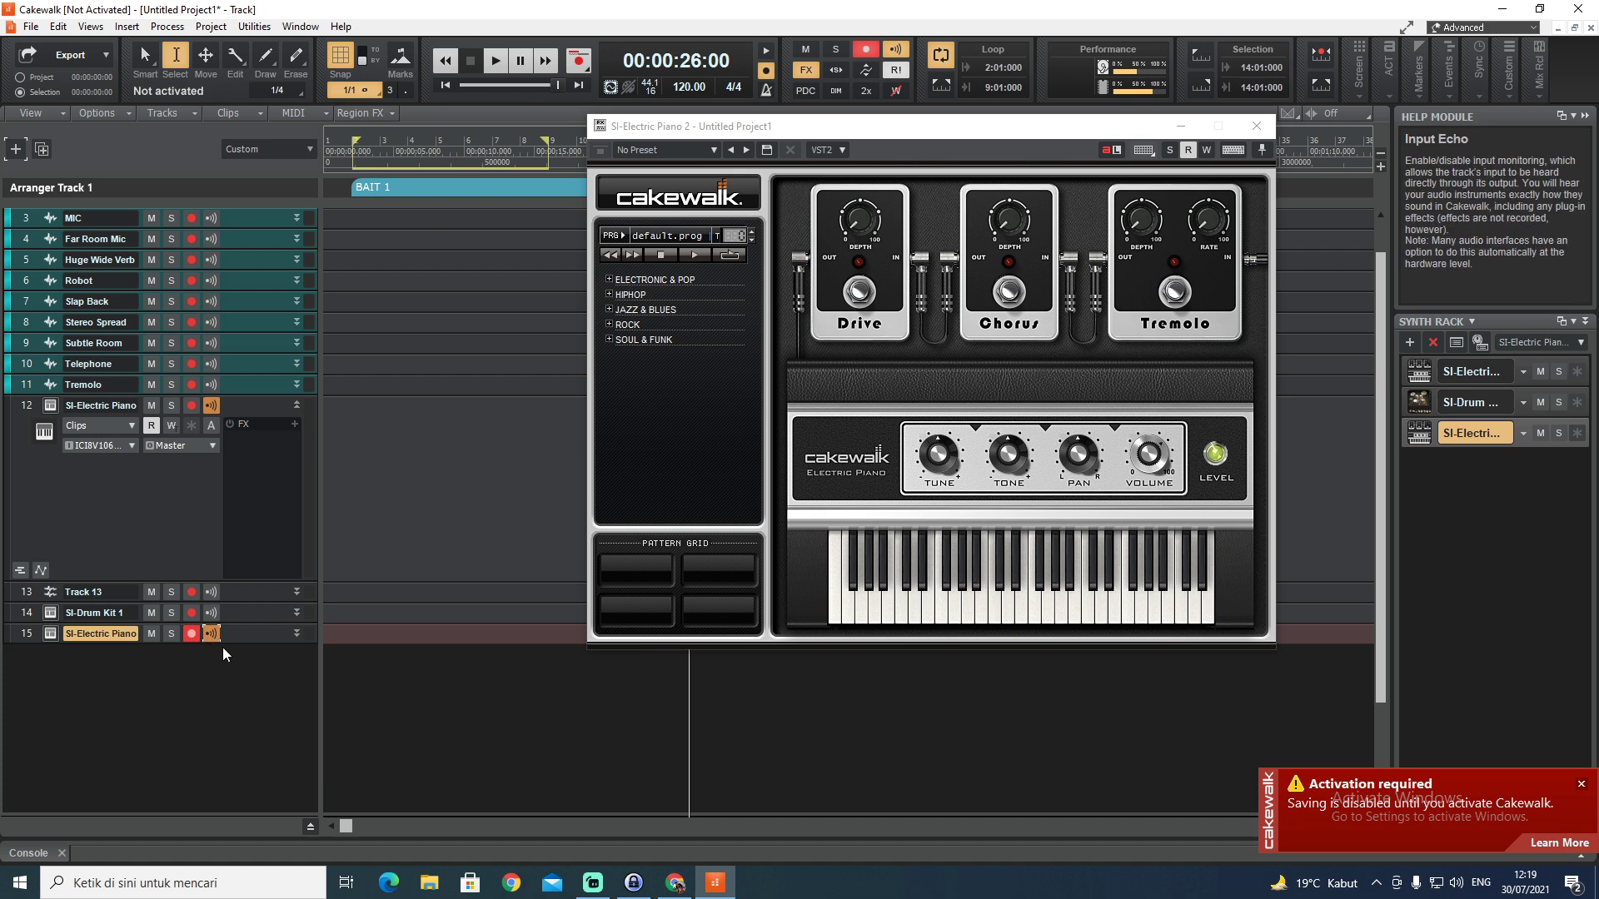
pyautogui.moveTo(276, 641); pyautogui.dragTo(277, 764)
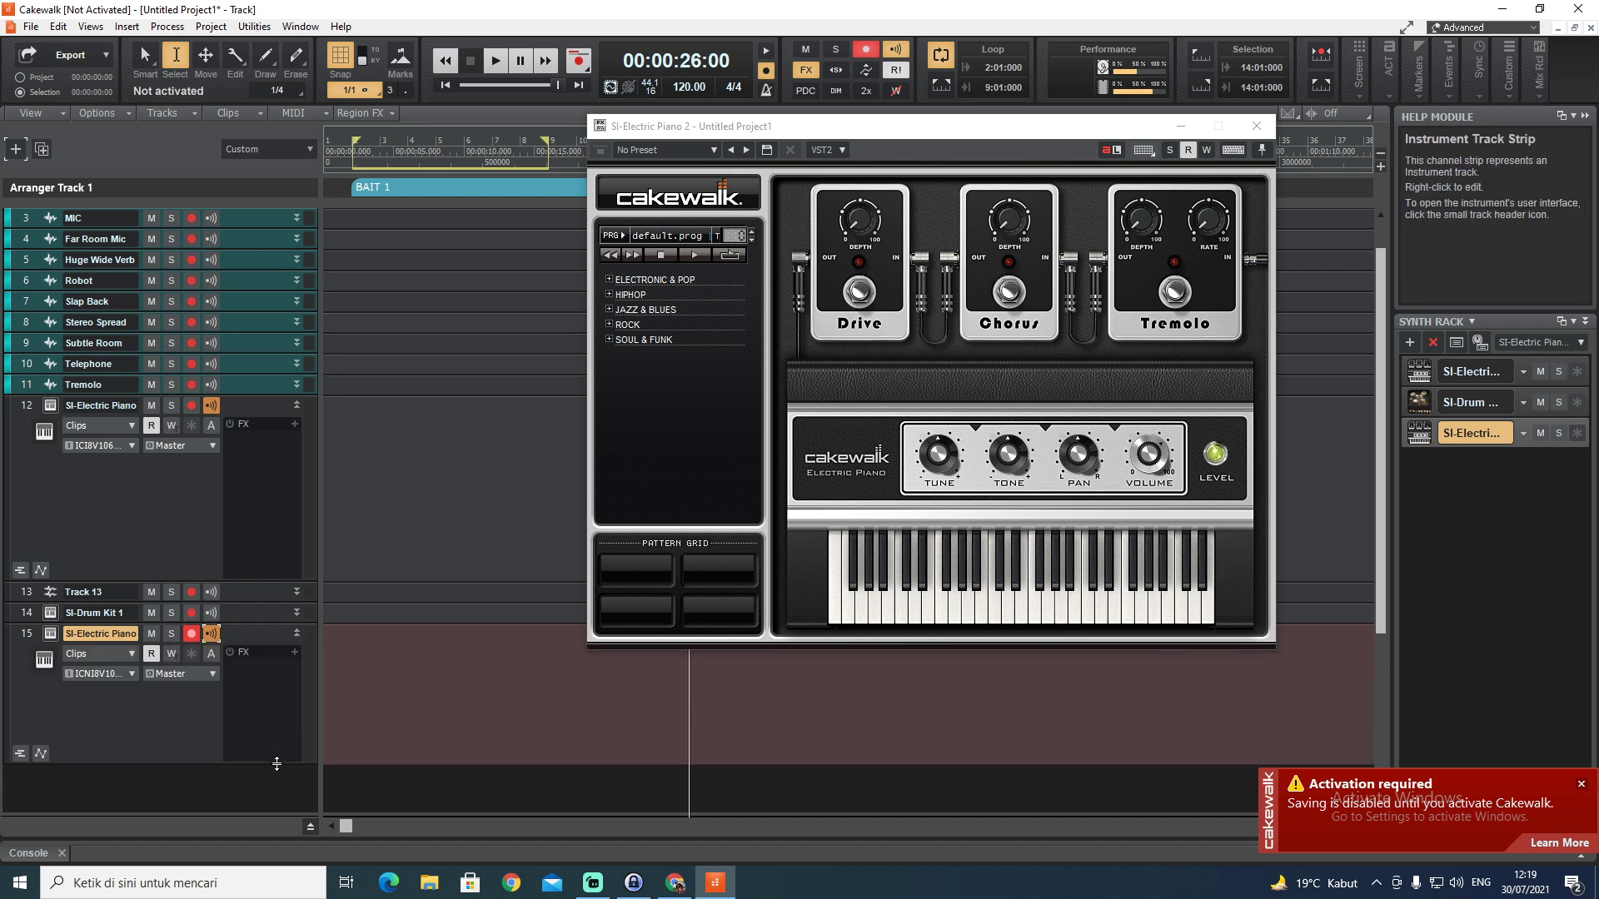
pyautogui.click(132, 673)
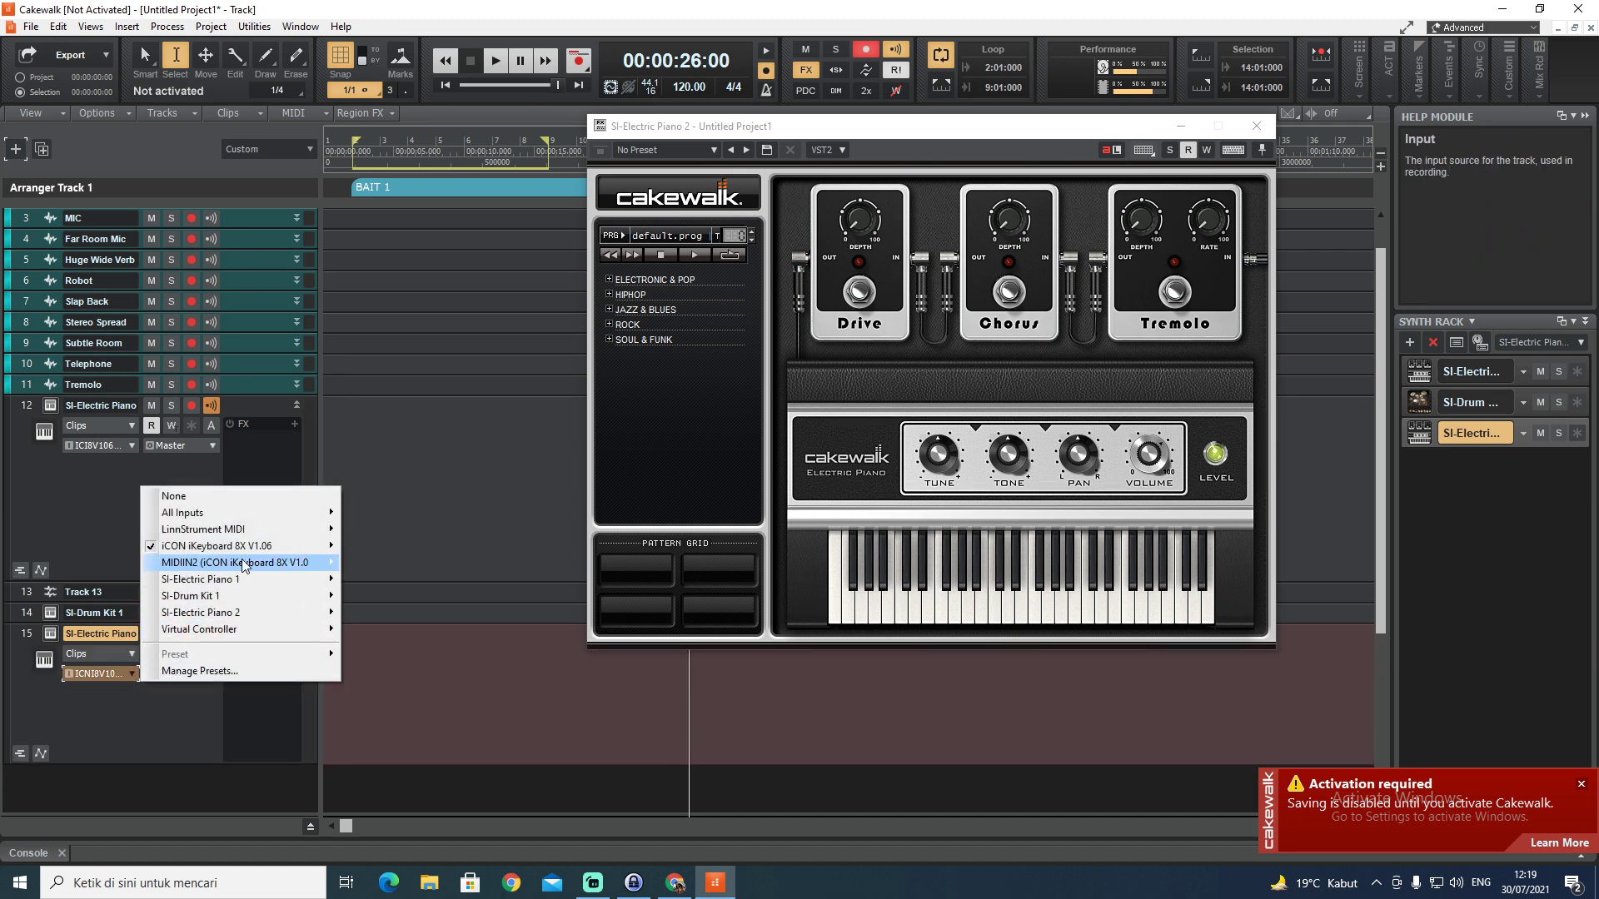
pyautogui.moveTo(242, 513)
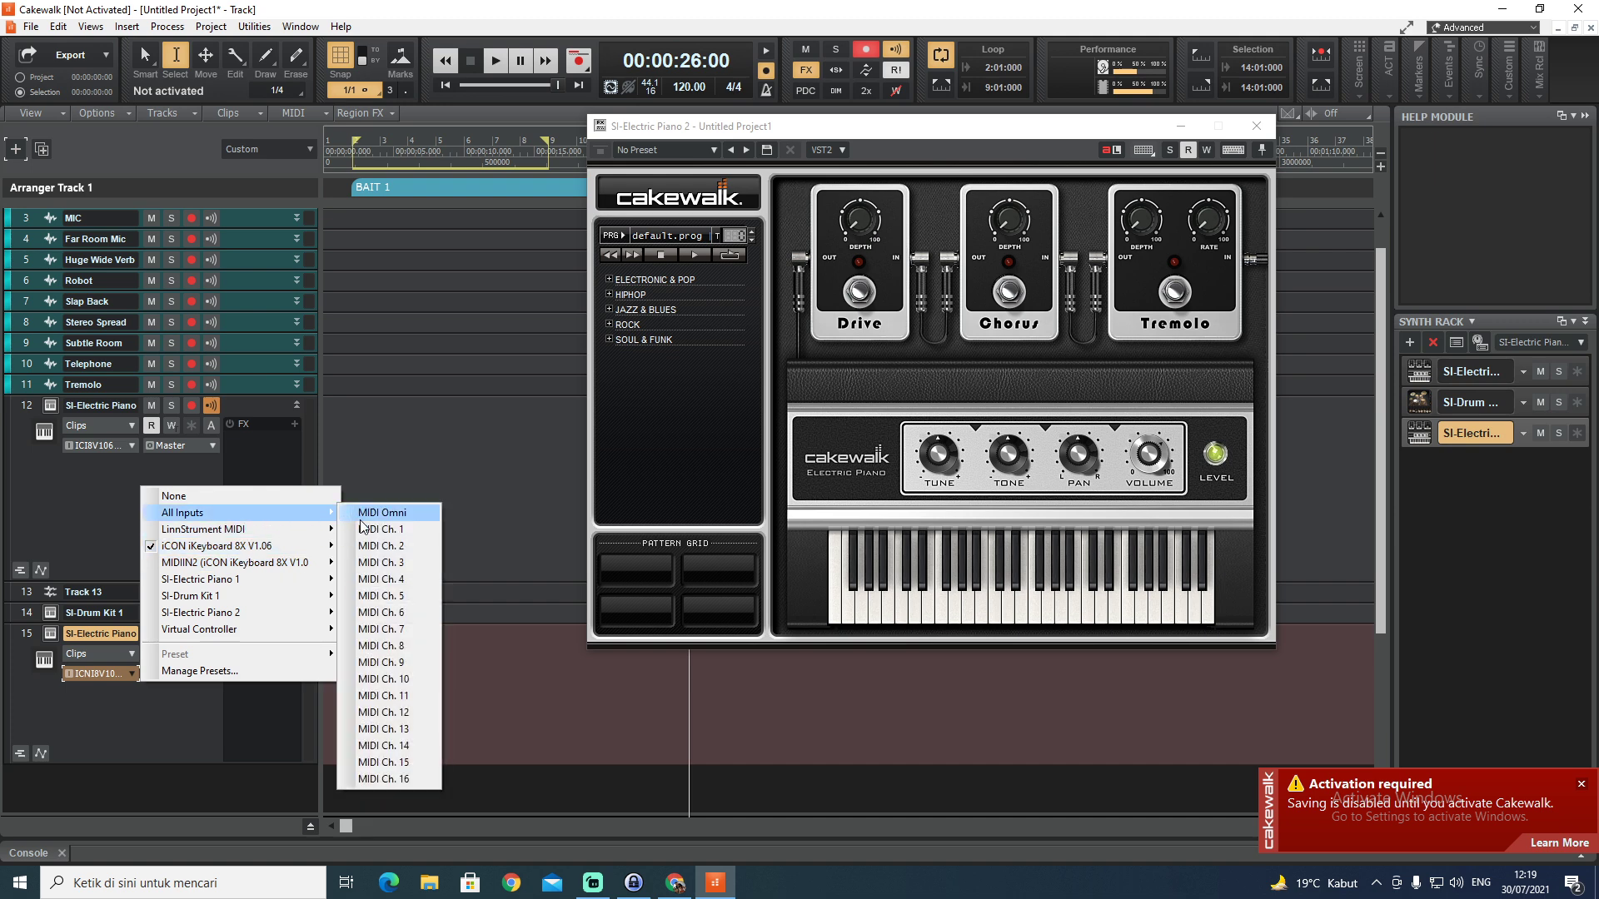
pyautogui.click(370, 514)
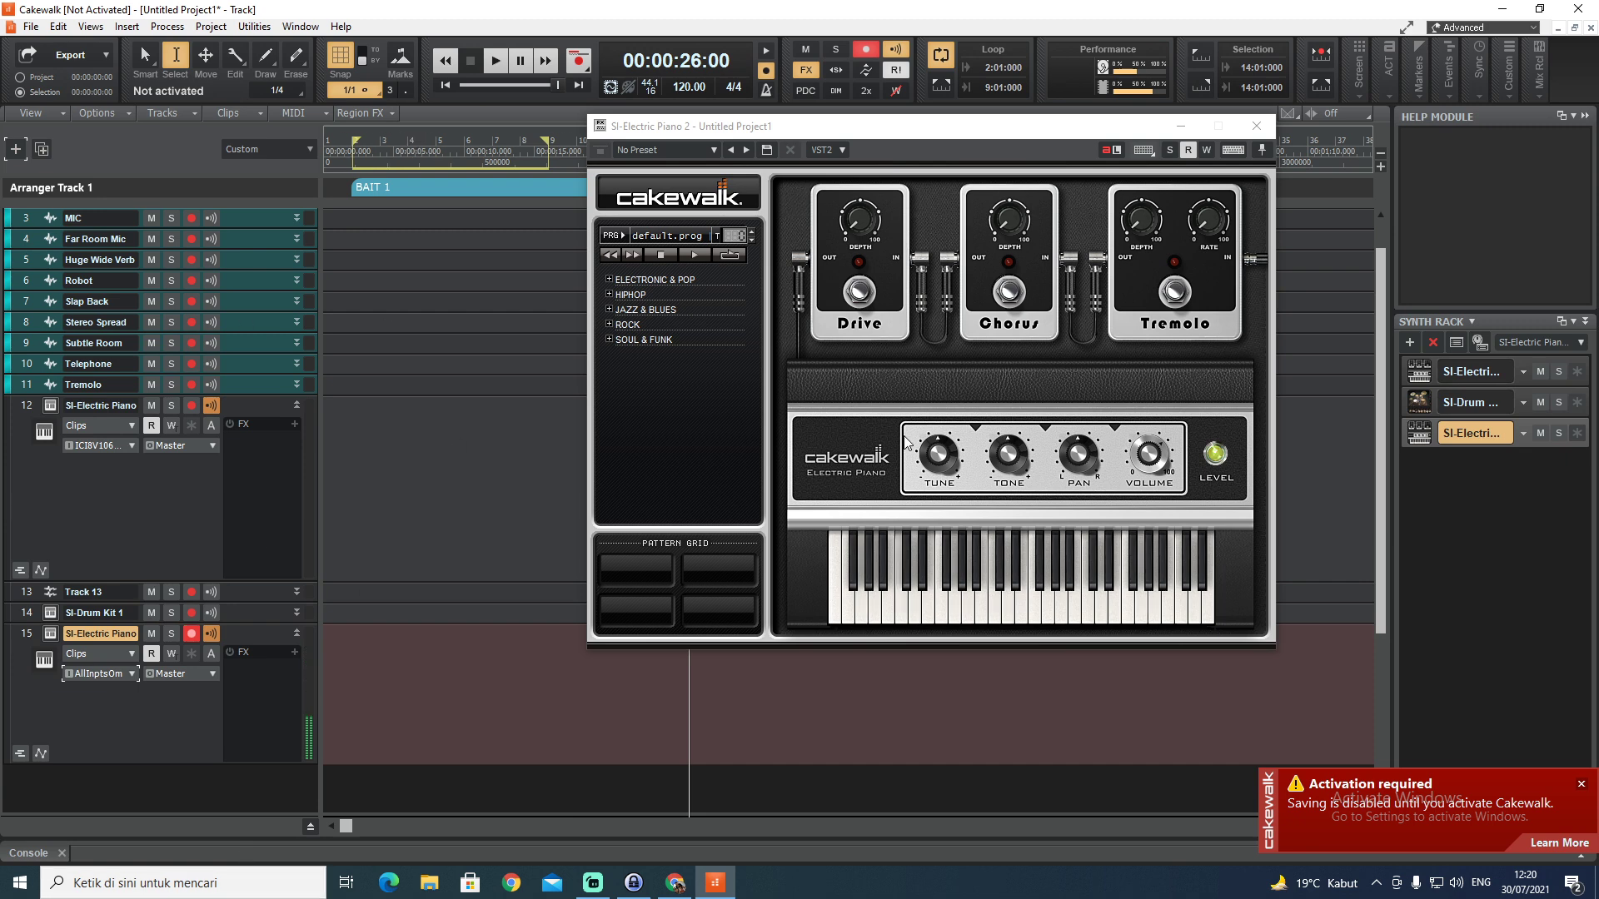
pyautogui.click(1256, 126)
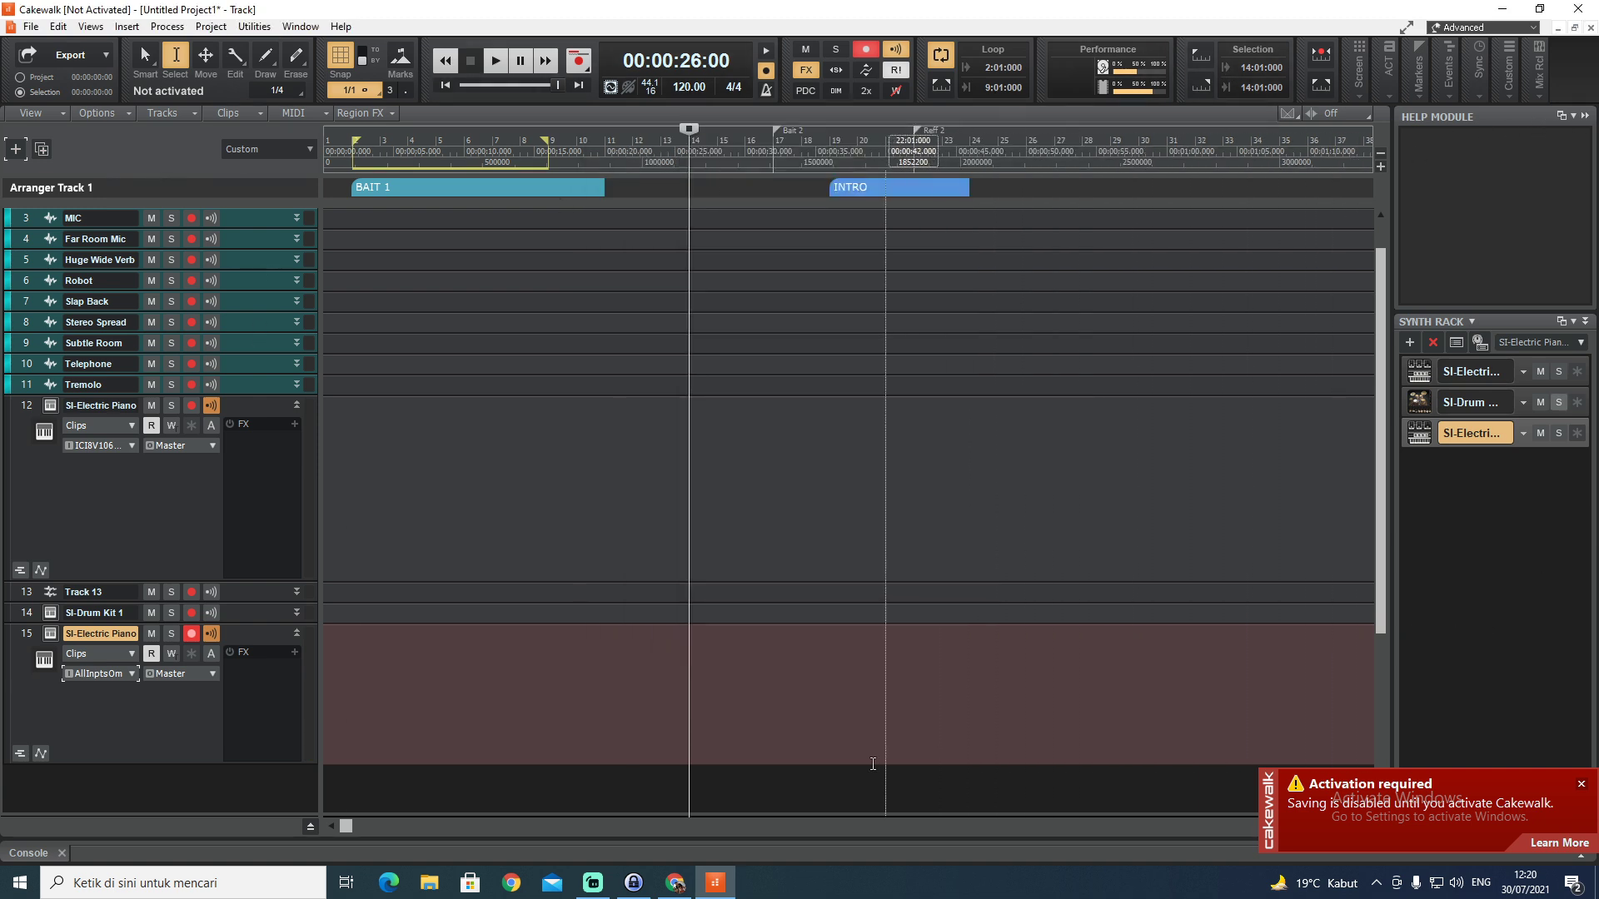
# Show the Navigator pane and the Video Thumbnail track in the track view
pyautogui.click(63, 114)
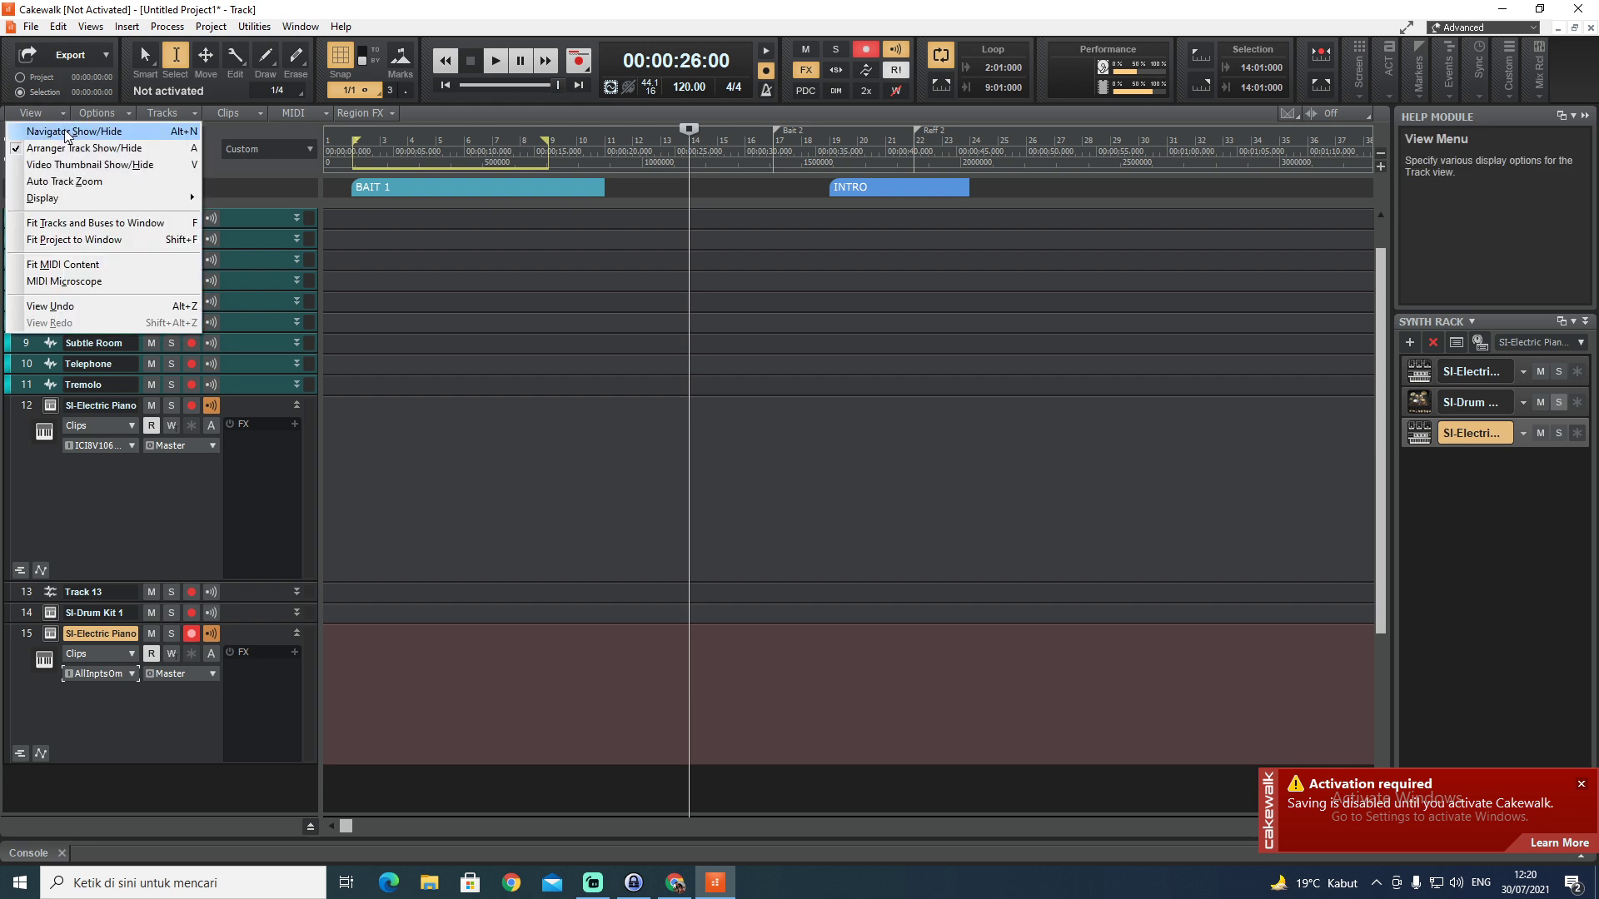
pyautogui.click(65, 132)
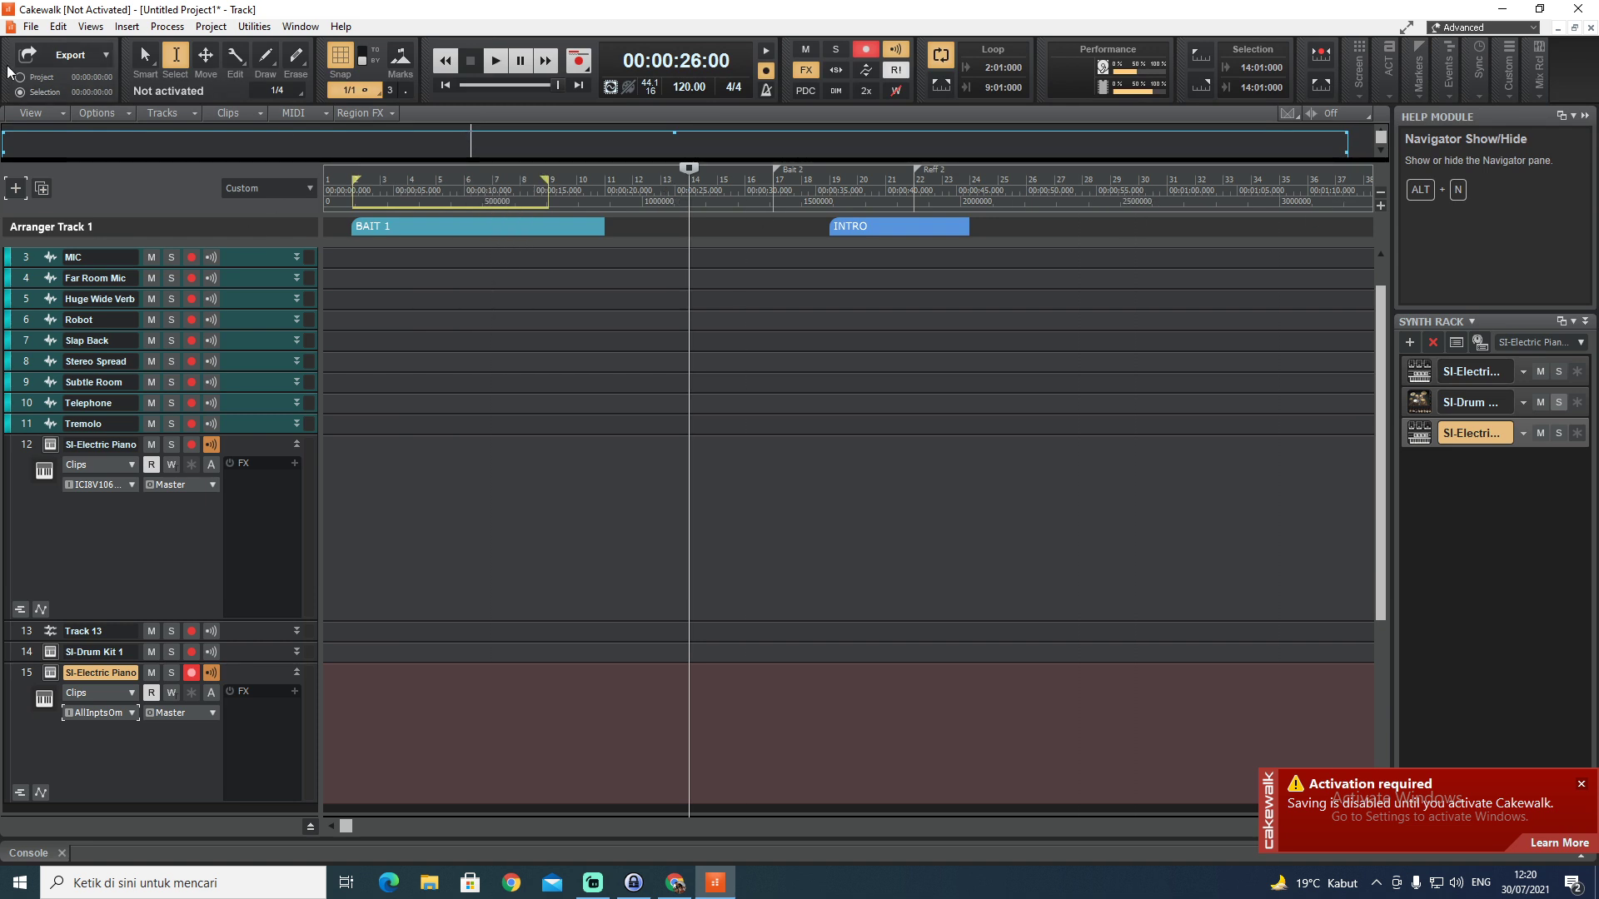
pyautogui.click(62, 114)
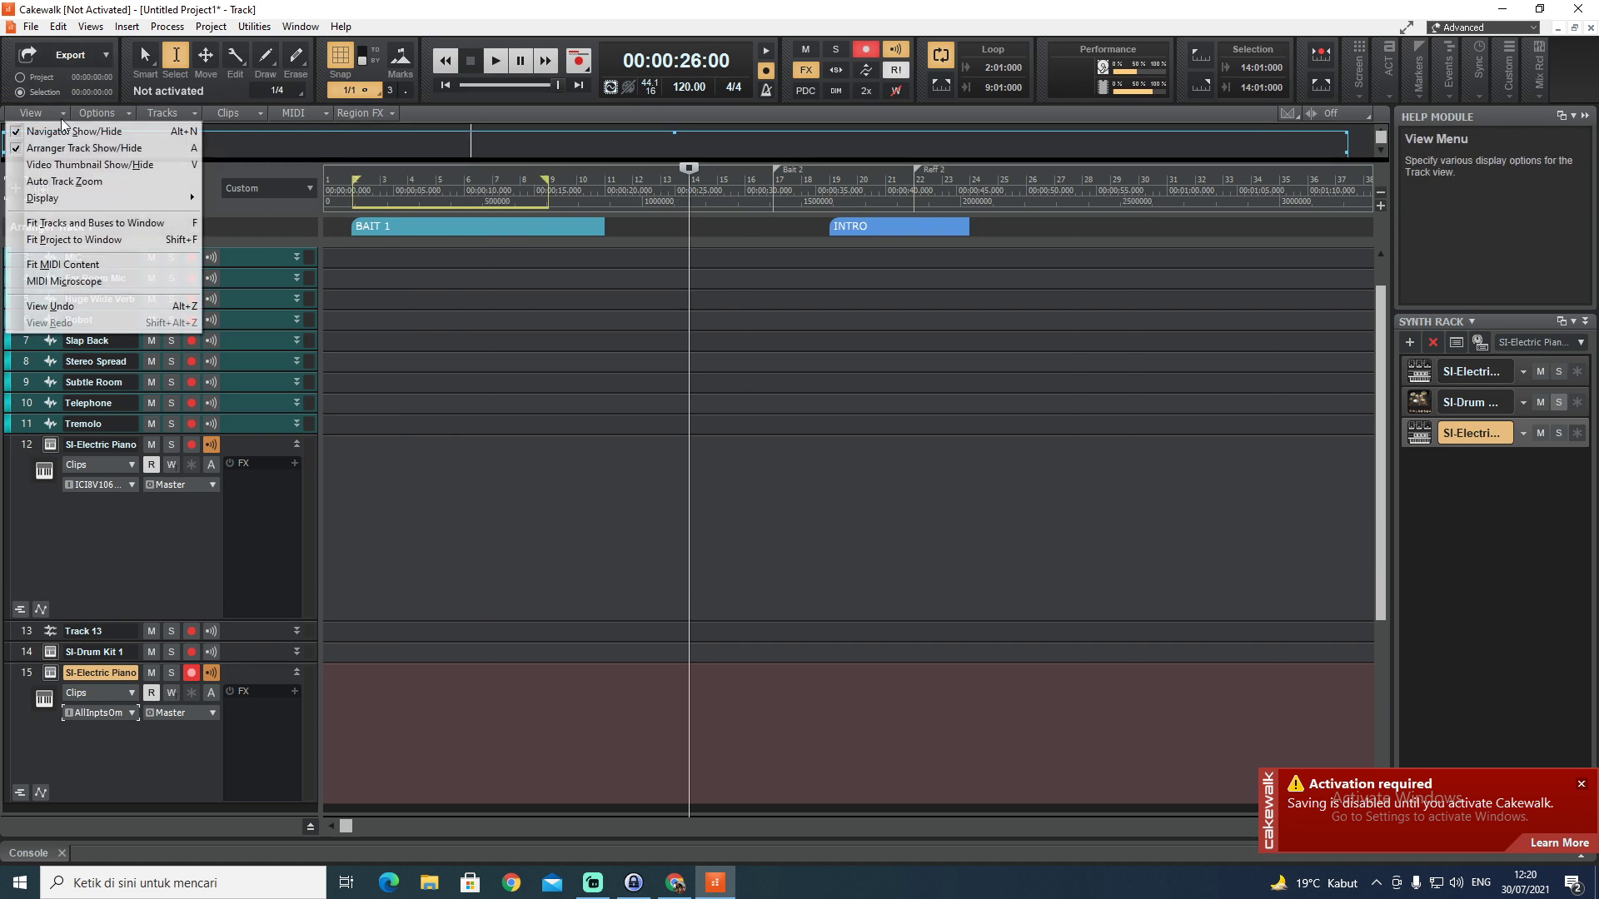
pyautogui.click(65, 164)
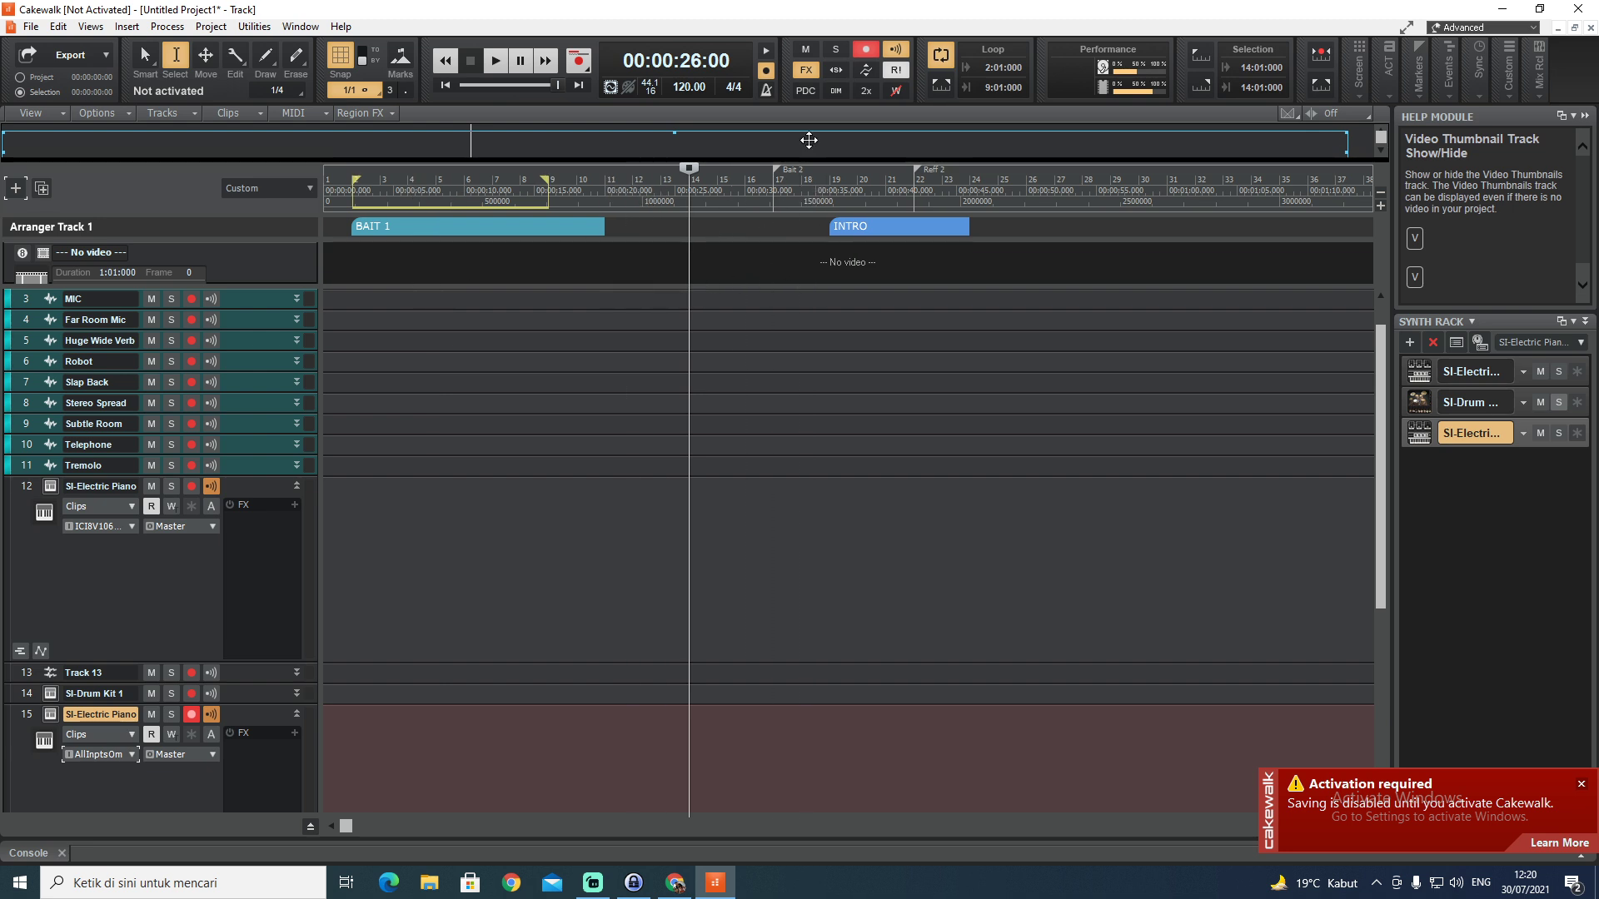
# Review the file import types, including the Import Audio CD Tracks dialog, without importing anything
pyautogui.click(31, 26)
pyautogui.moveTo(107, 198)
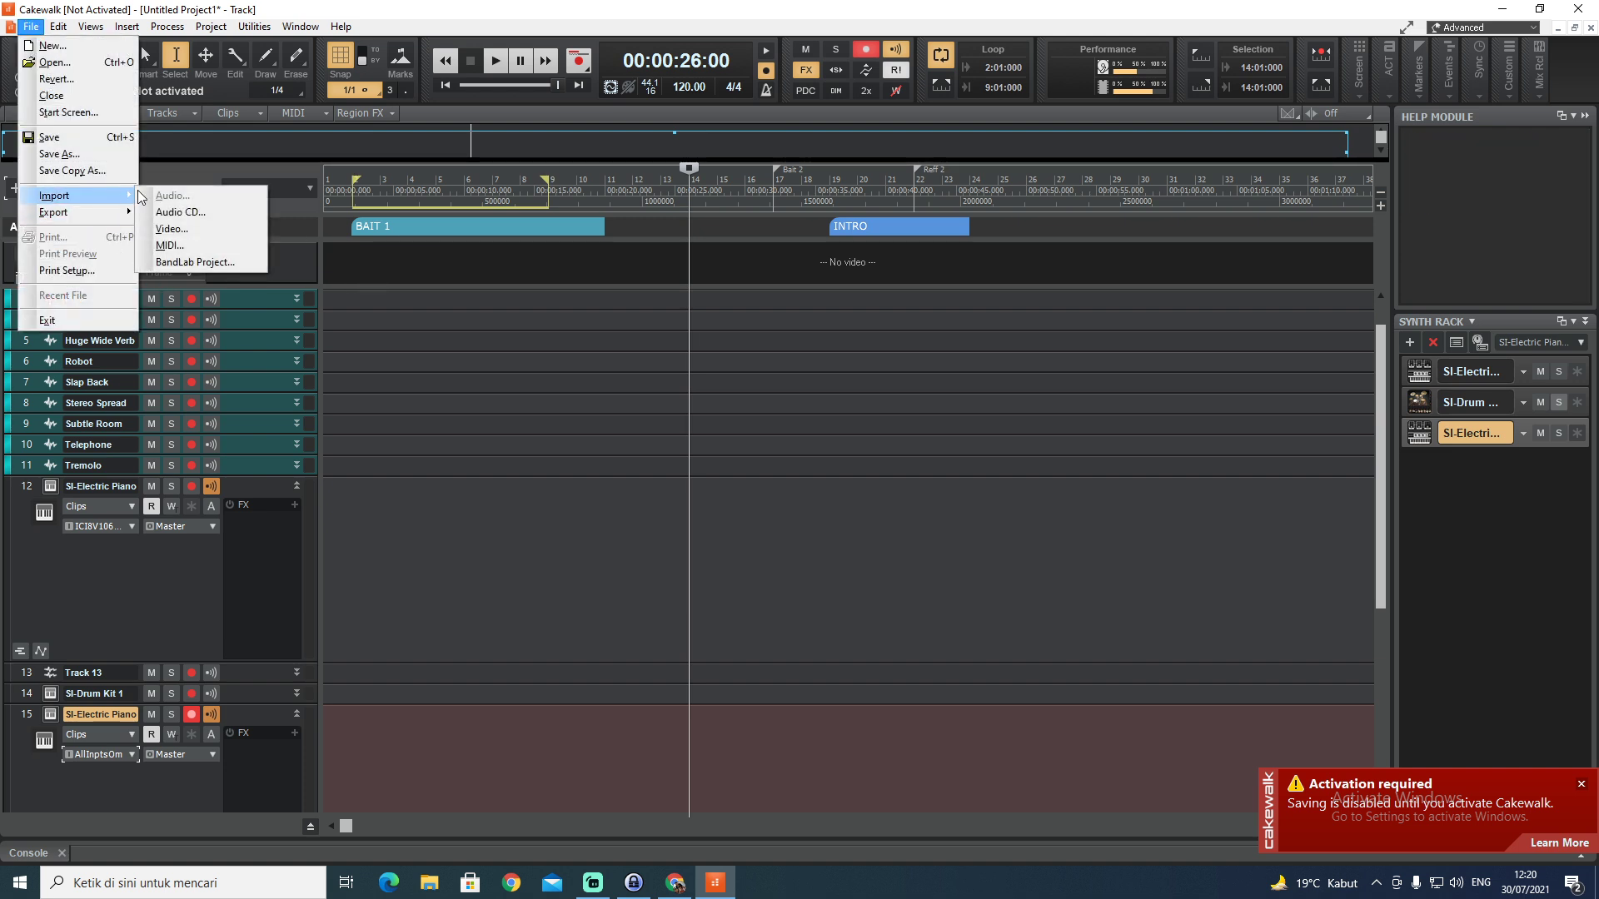
pyautogui.click(193, 208)
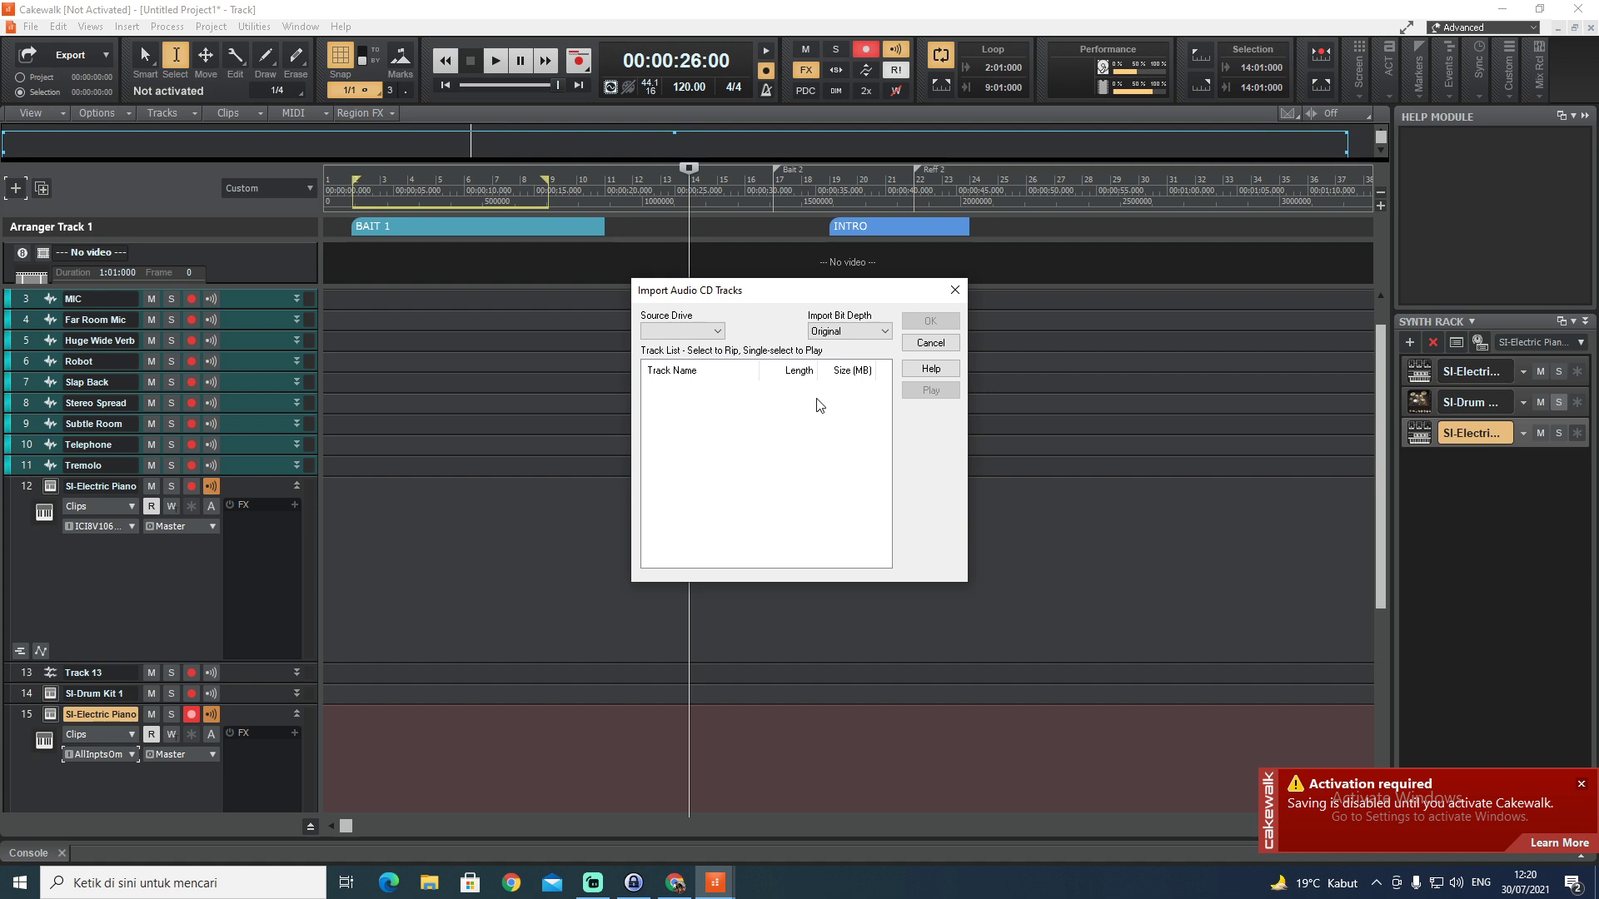
pyautogui.click(955, 289)
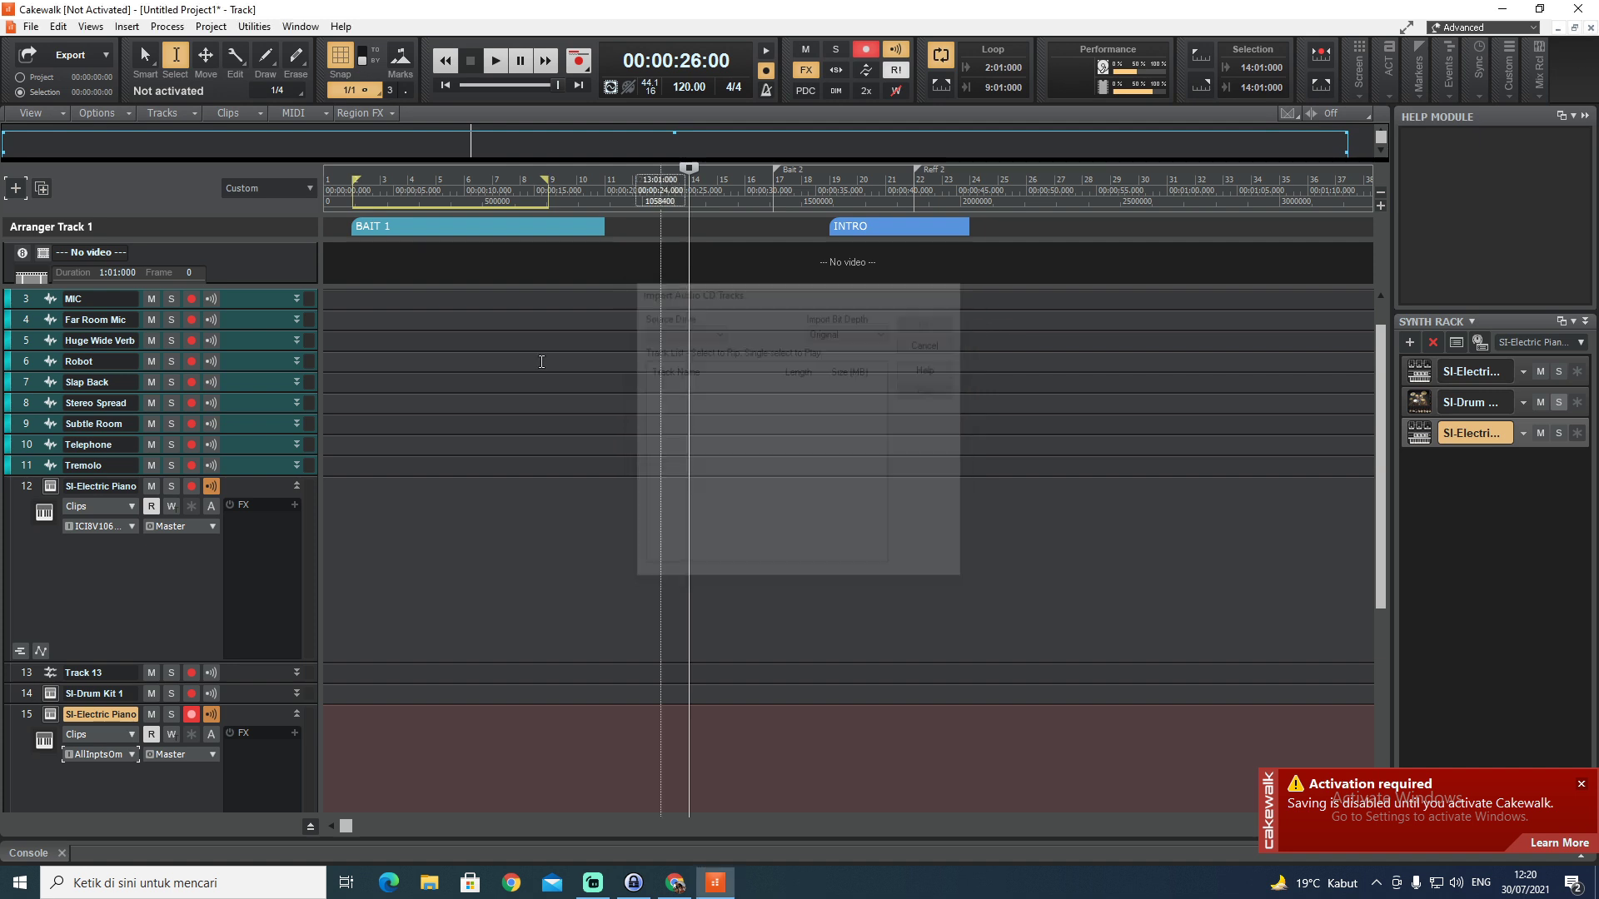
# Review the track view's Display options
pyautogui.click(63, 109)
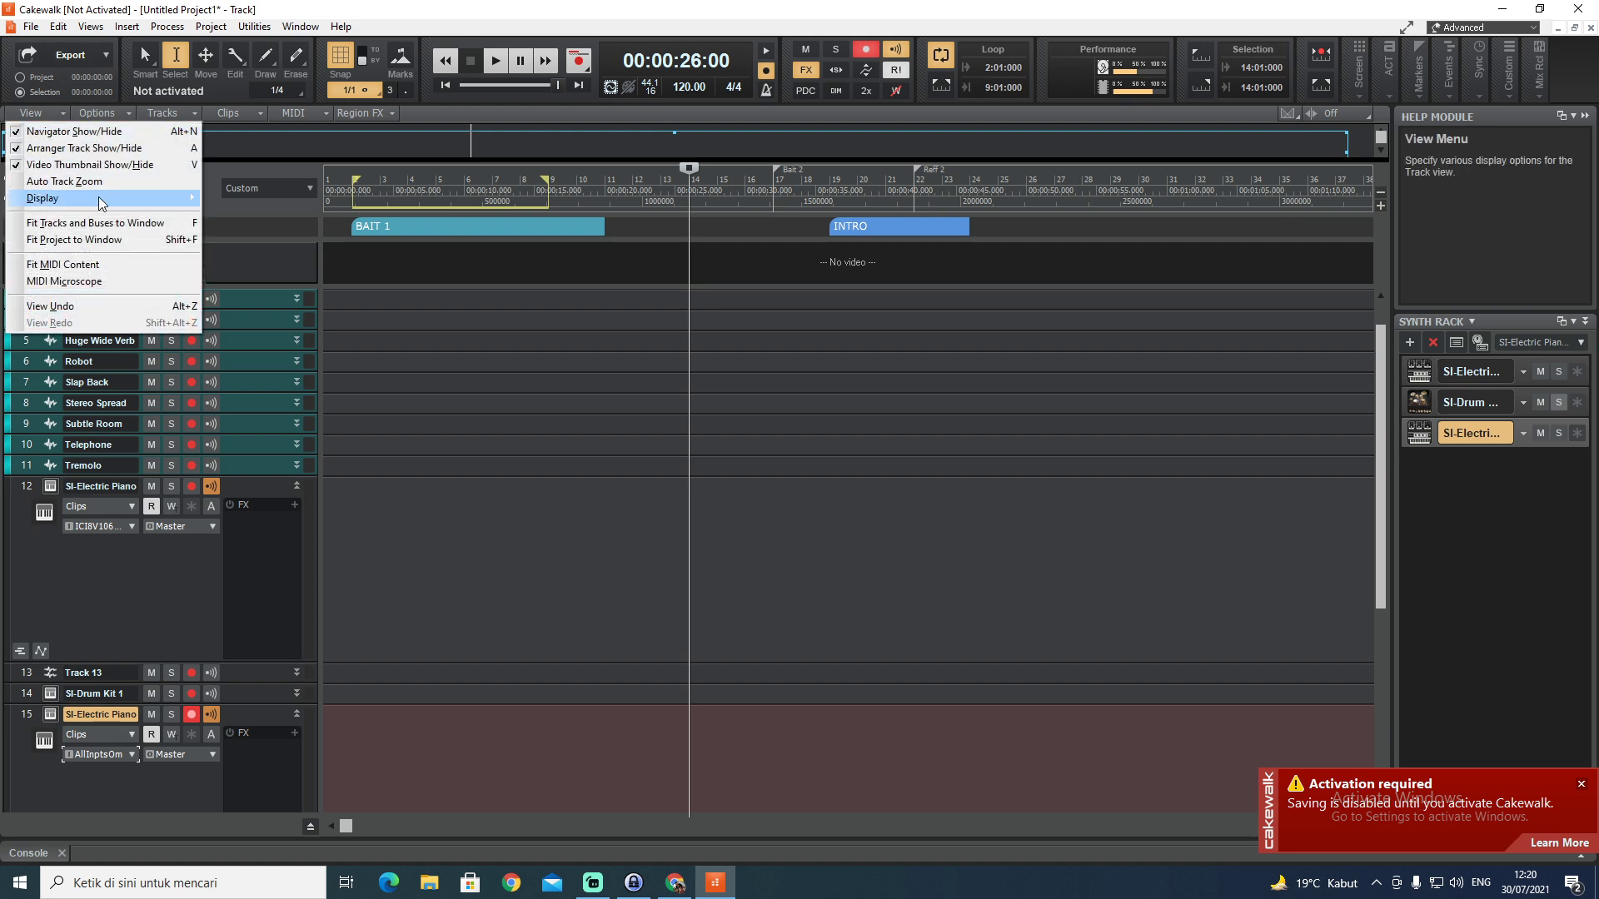
pyautogui.moveTo(82, 194)
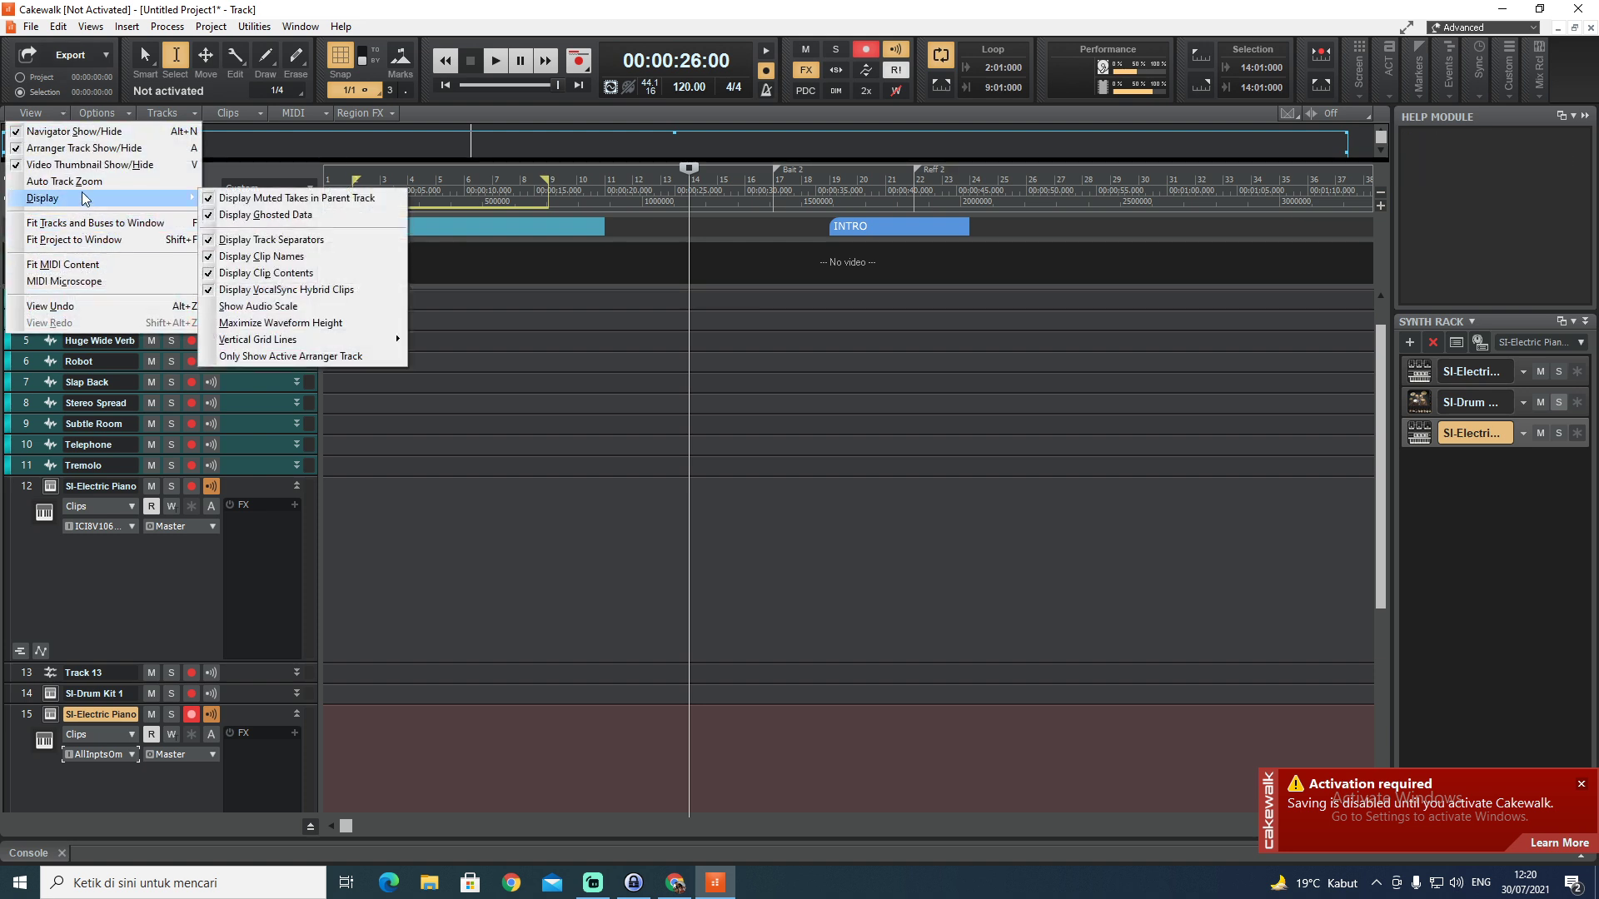
pyautogui.click(128, 113)
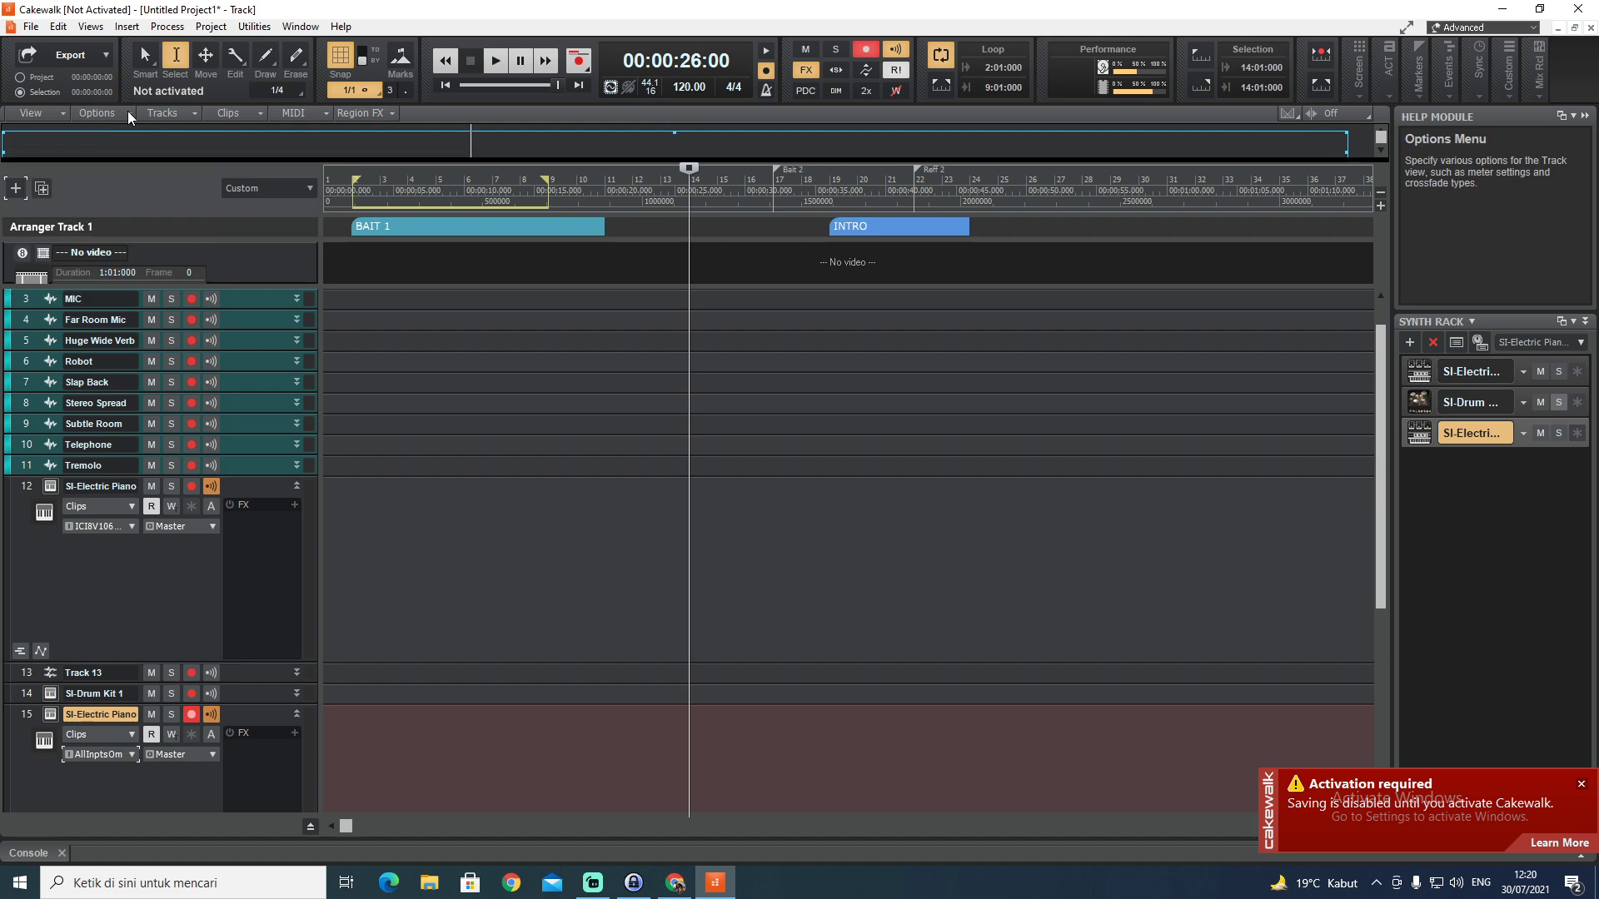
# Review the track view's Options, Tracks, Clips, MIDI and Region FX commands, selecting a one-measure range on the Far Room Mic track
pyautogui.click(128, 111)
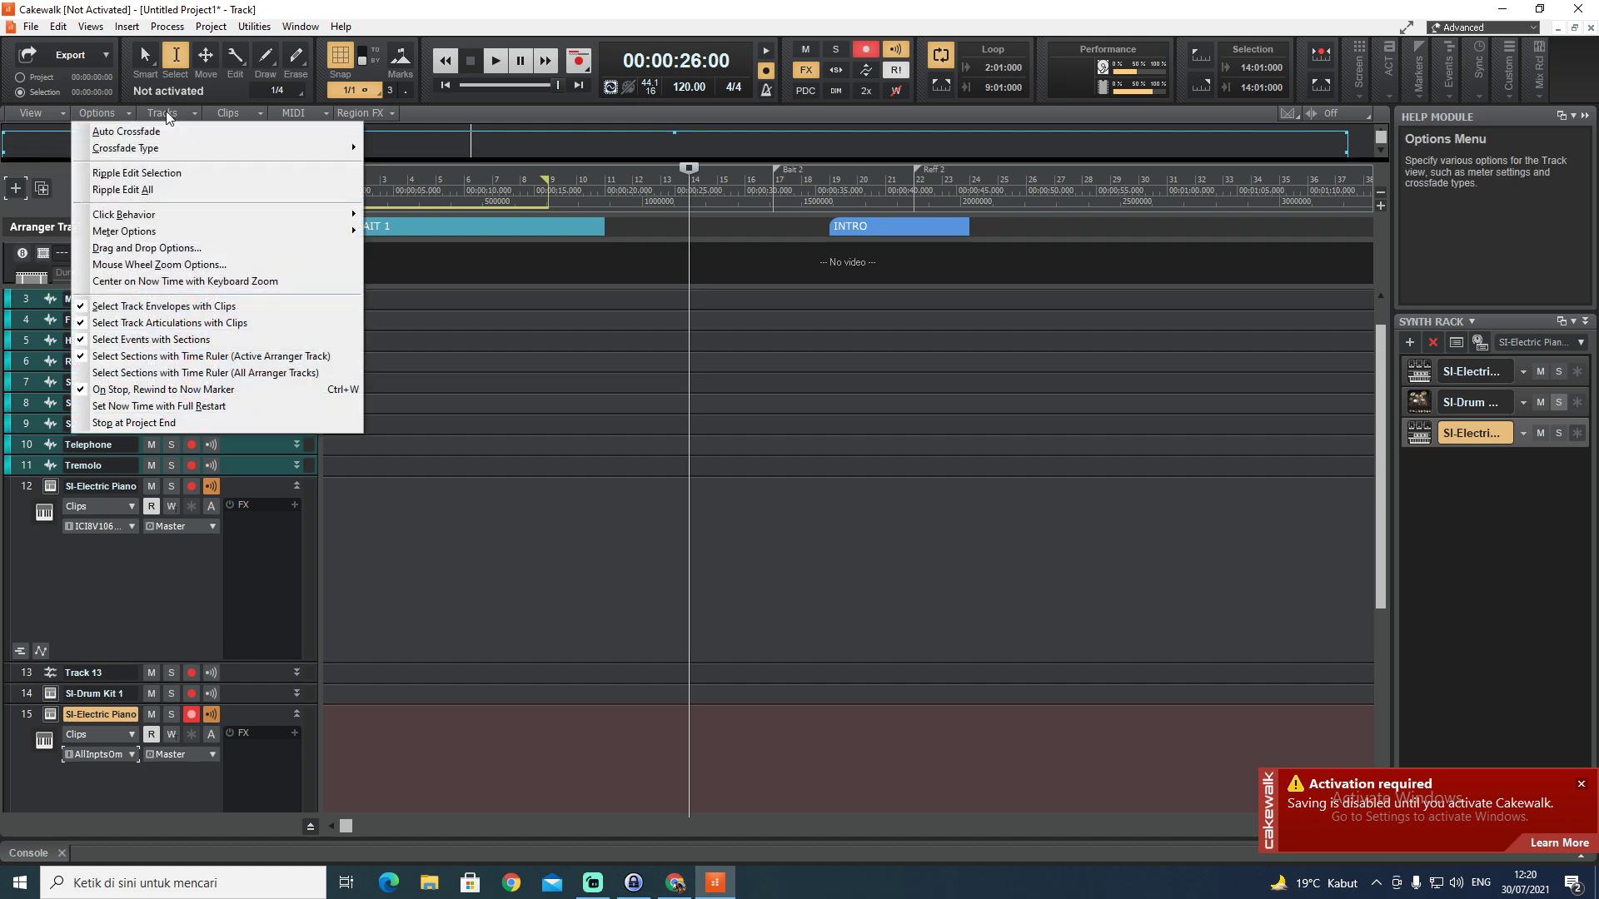
pyautogui.click(192, 114)
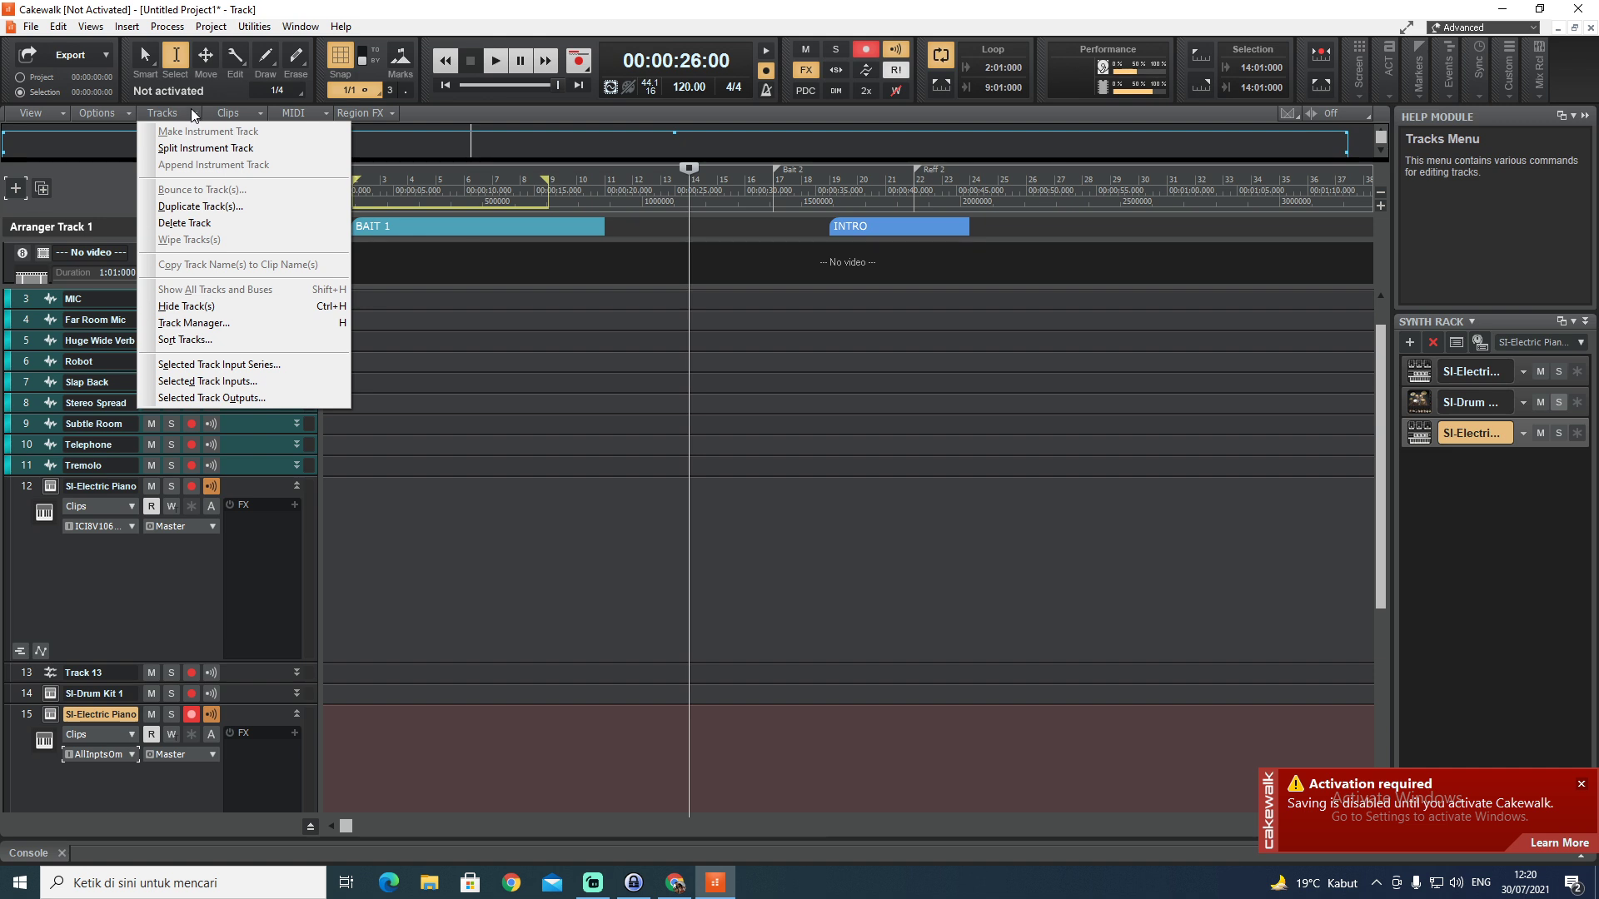
pyautogui.click(263, 116)
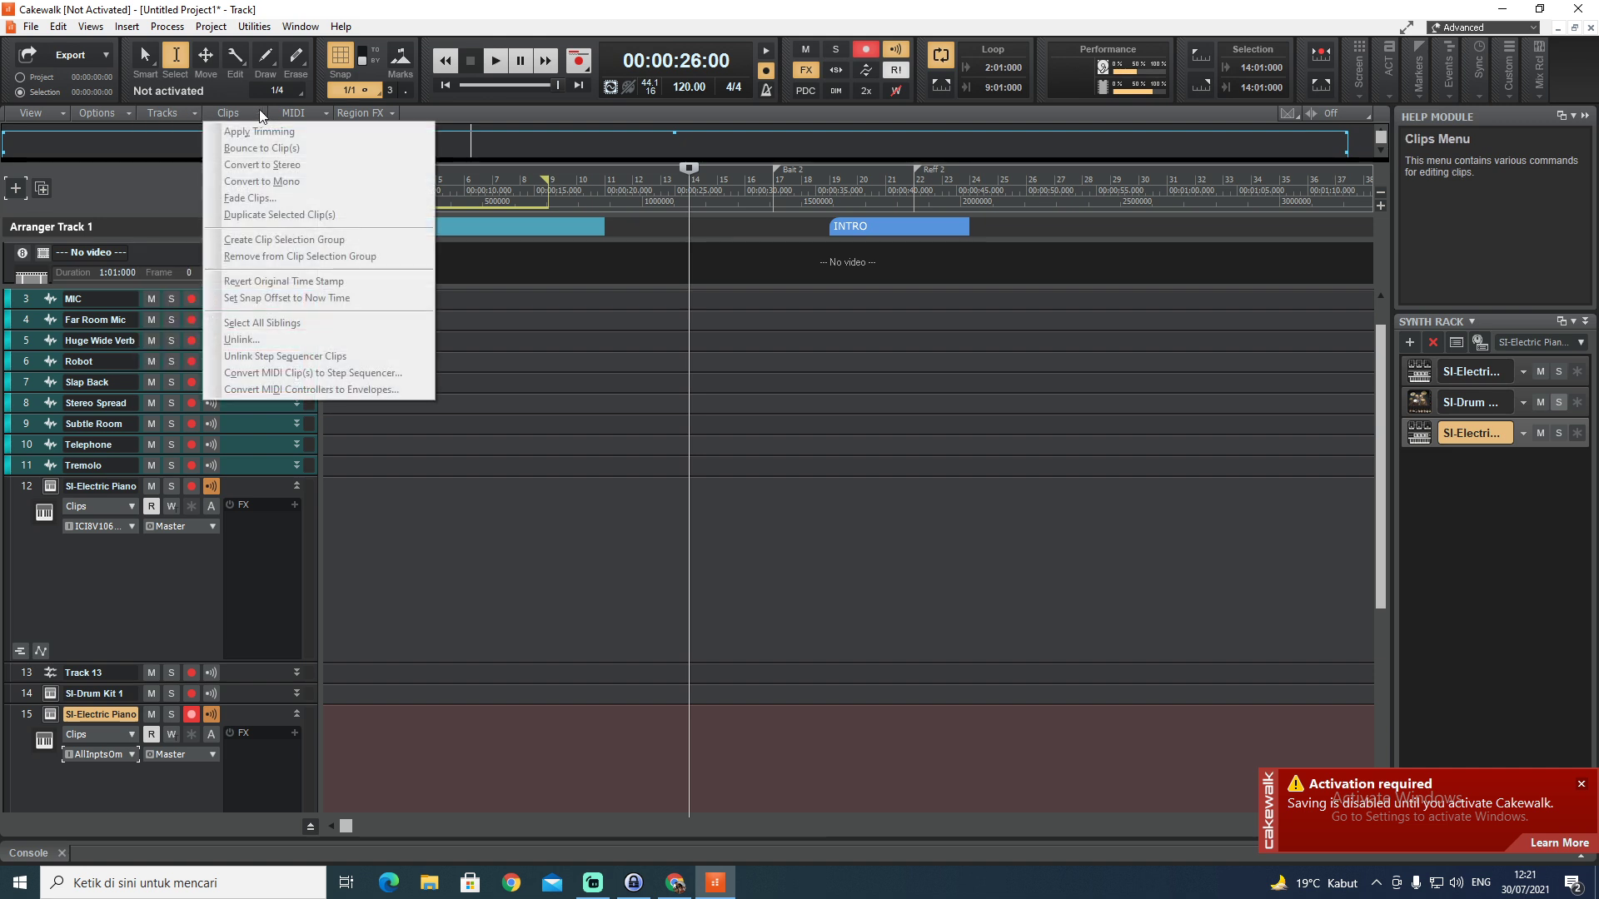
pyautogui.click(724, 275)
pyautogui.moveTo(803, 323); pyautogui.dragTo(832, 323)
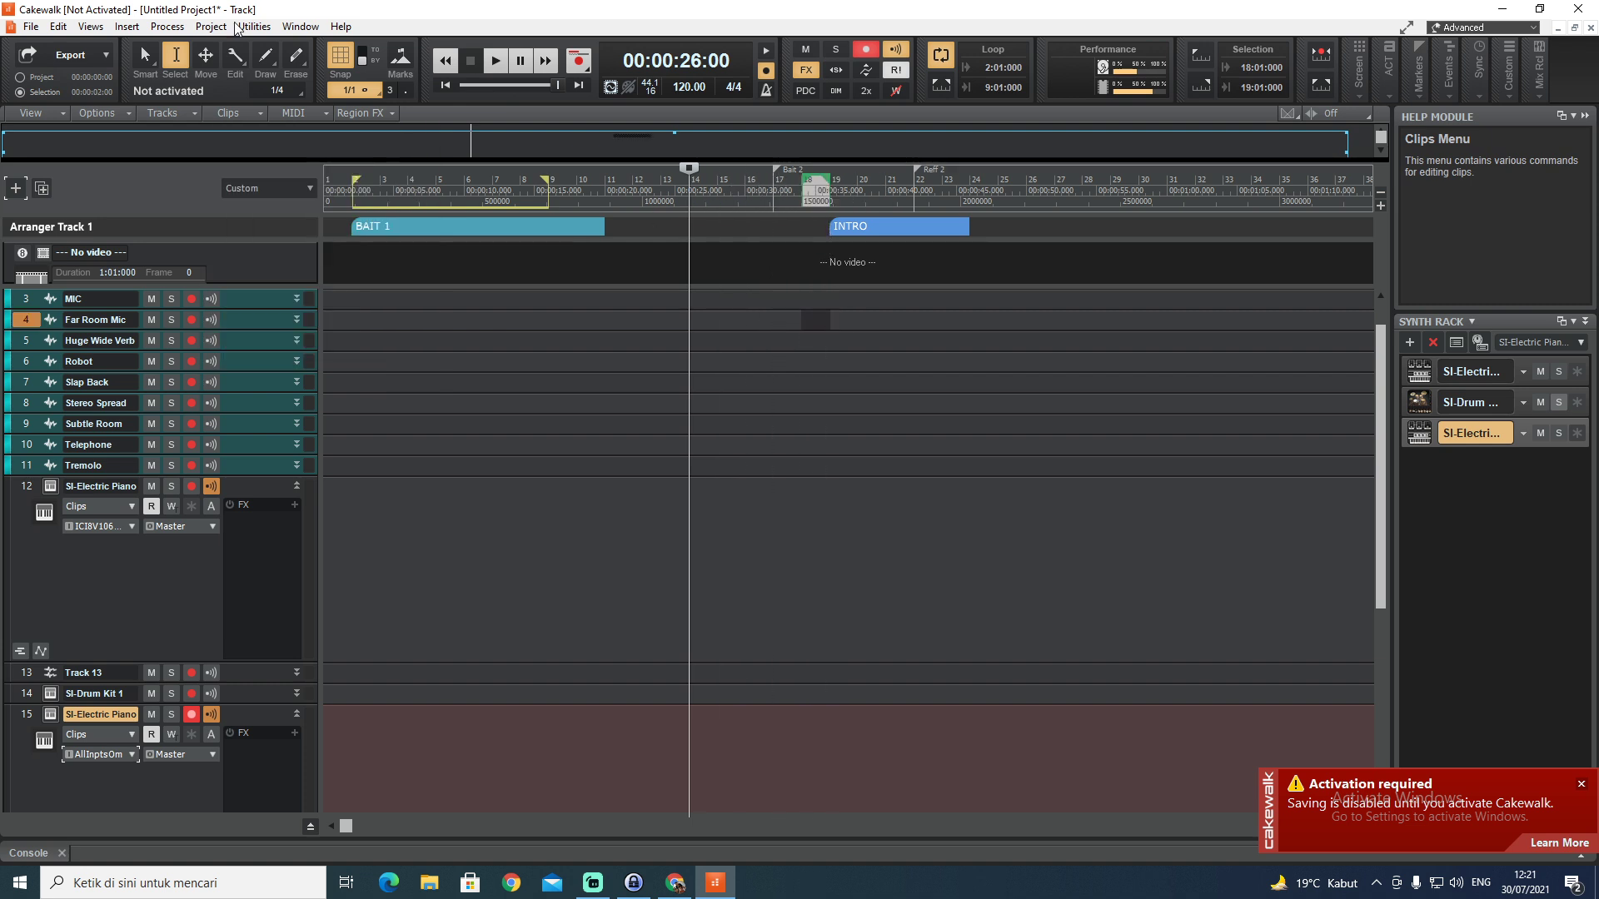
pyautogui.click(260, 116)
pyautogui.click(325, 111)
pyautogui.click(324, 111)
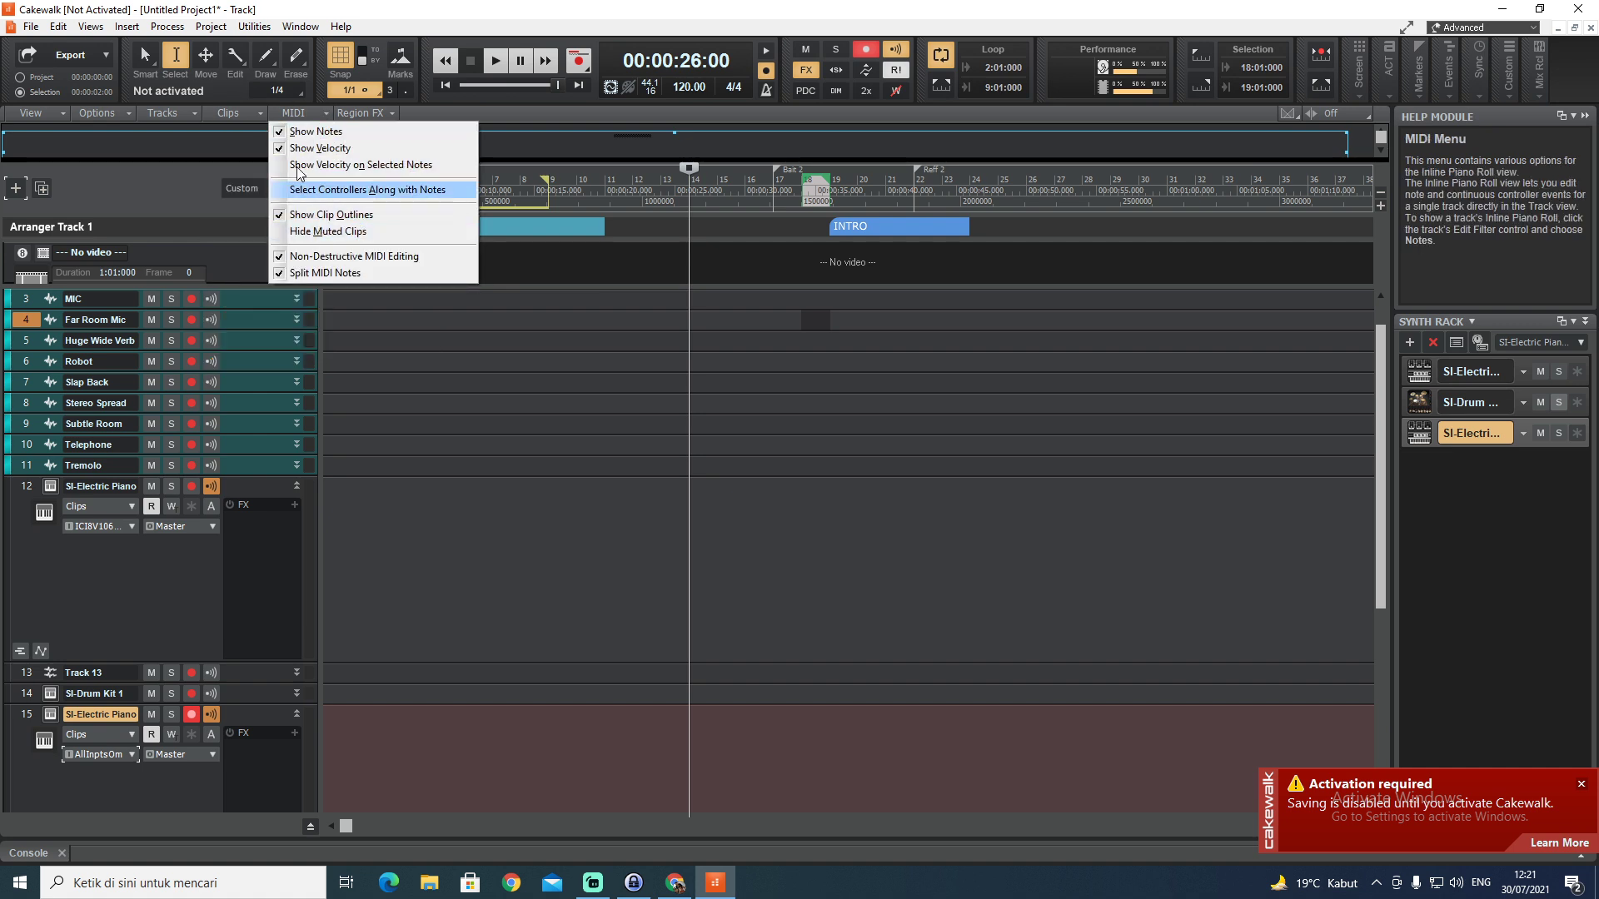
pyautogui.click(395, 114)
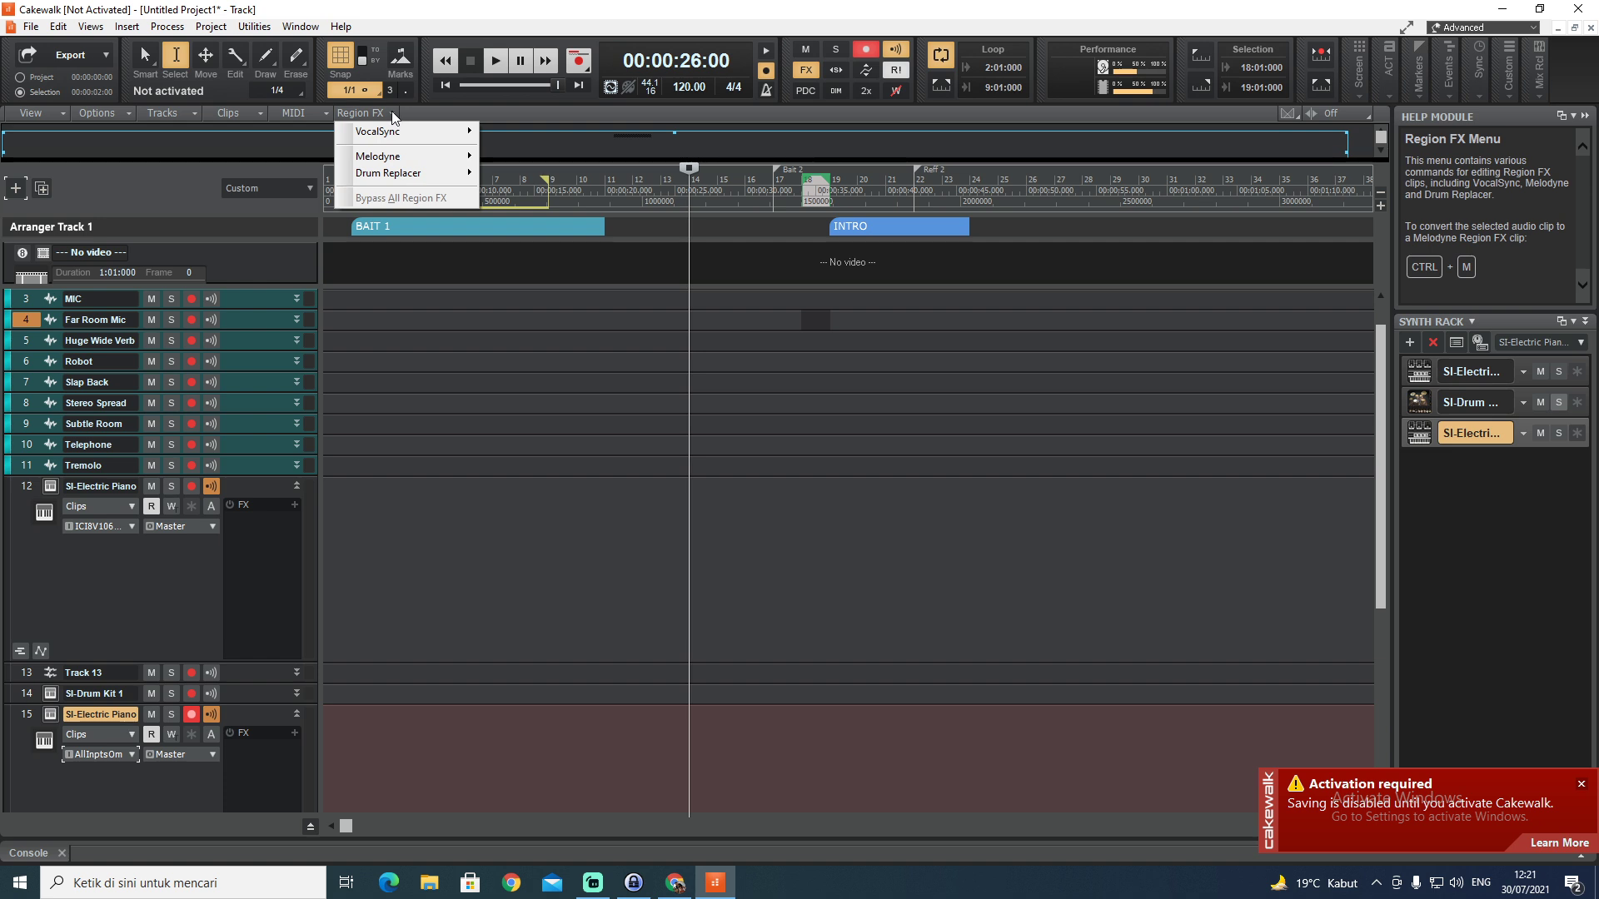
# Enlarge the Slap Back track strip and review the Region FX options, trying time selections on that track and clearing them
pyautogui.click(713, 396)
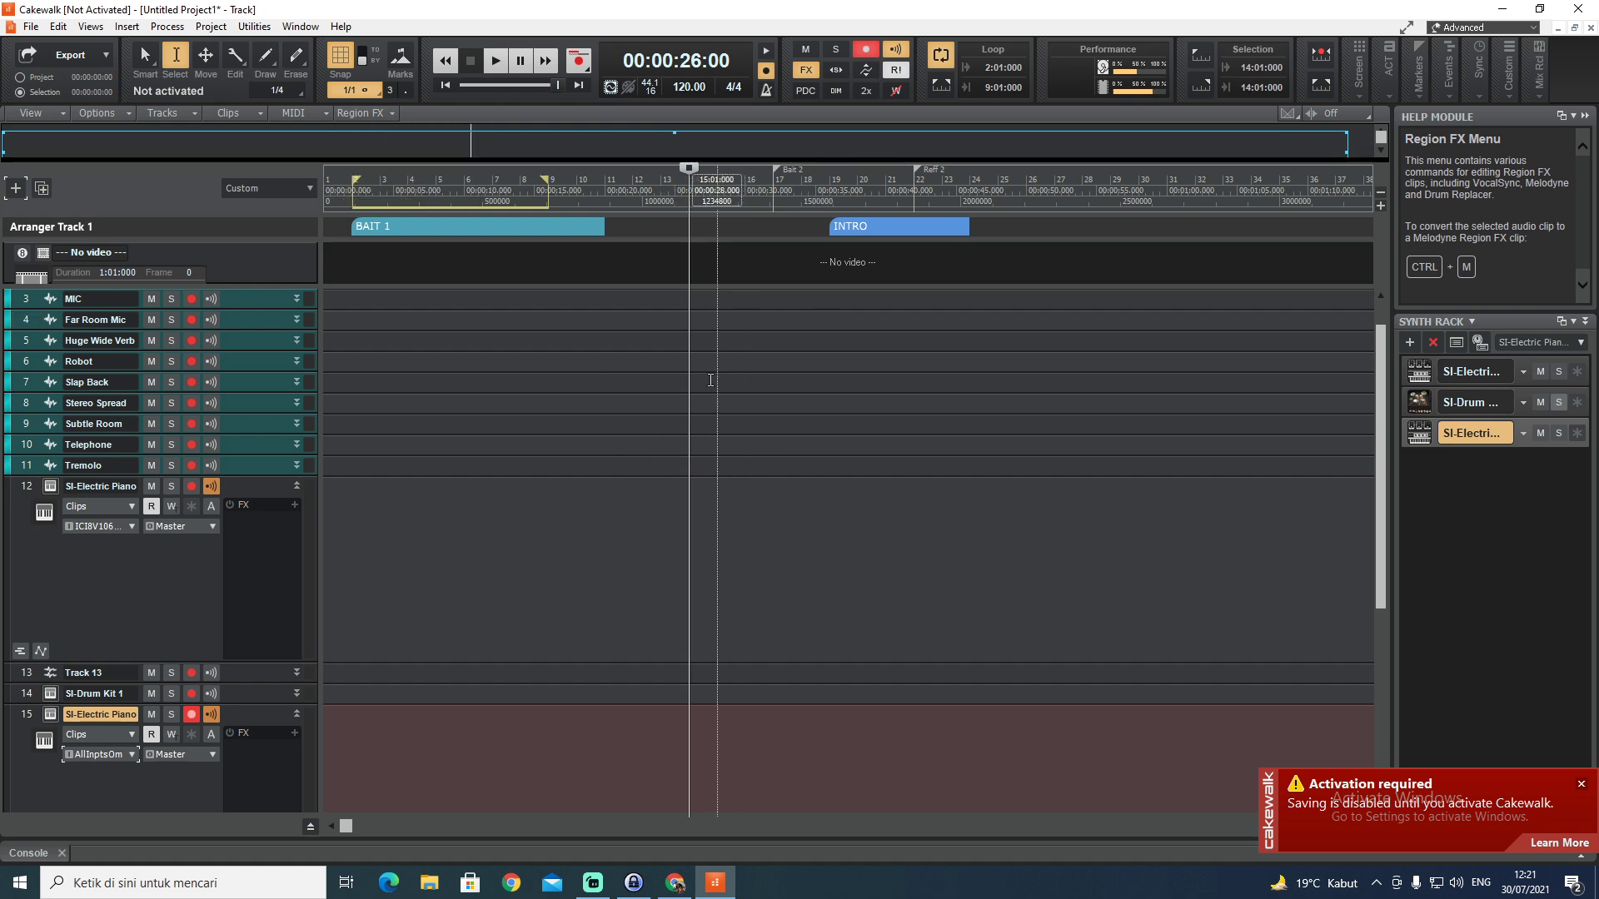
pyautogui.moveTo(713, 381); pyautogui.dragTo(748, 379)
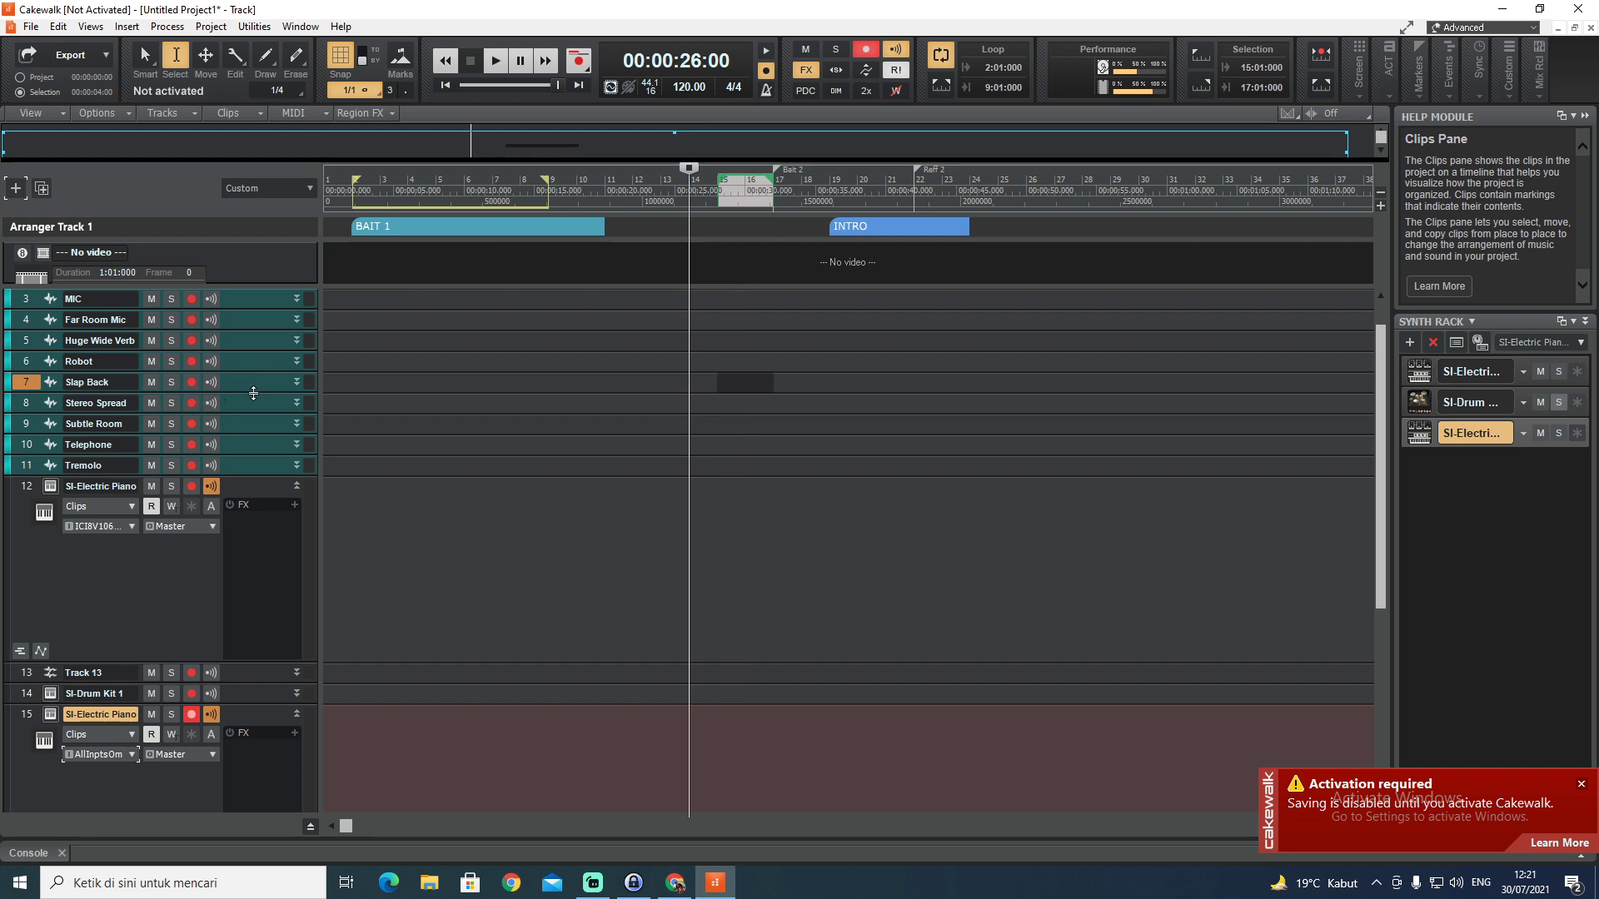
pyautogui.moveTo(254, 393); pyautogui.dragTo(254, 482)
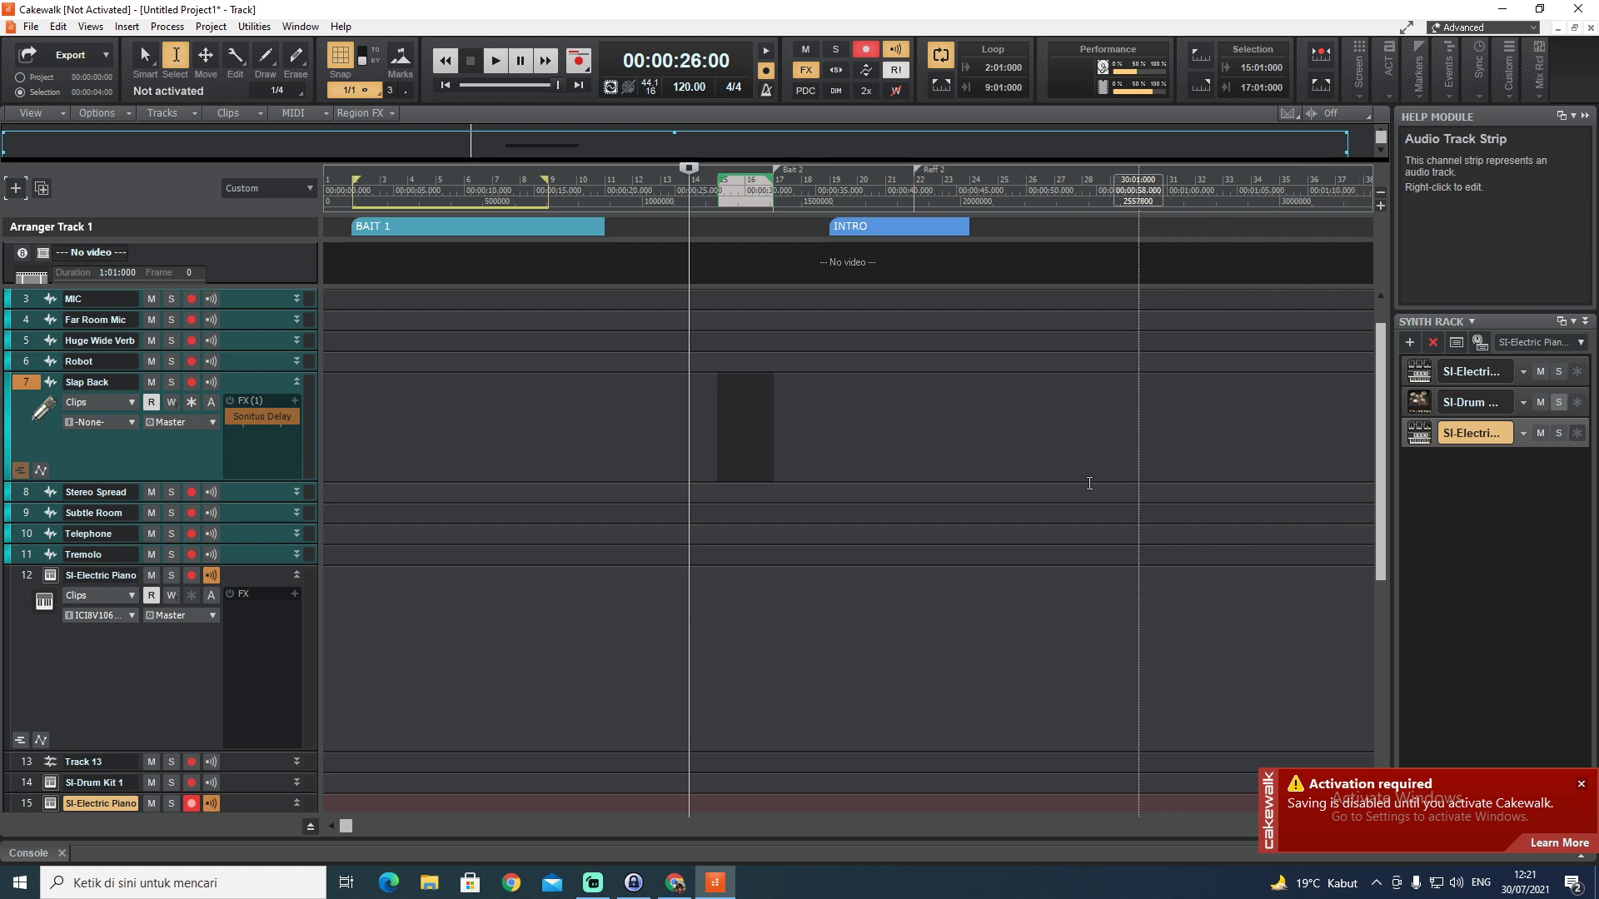
pyautogui.click(397, 115)
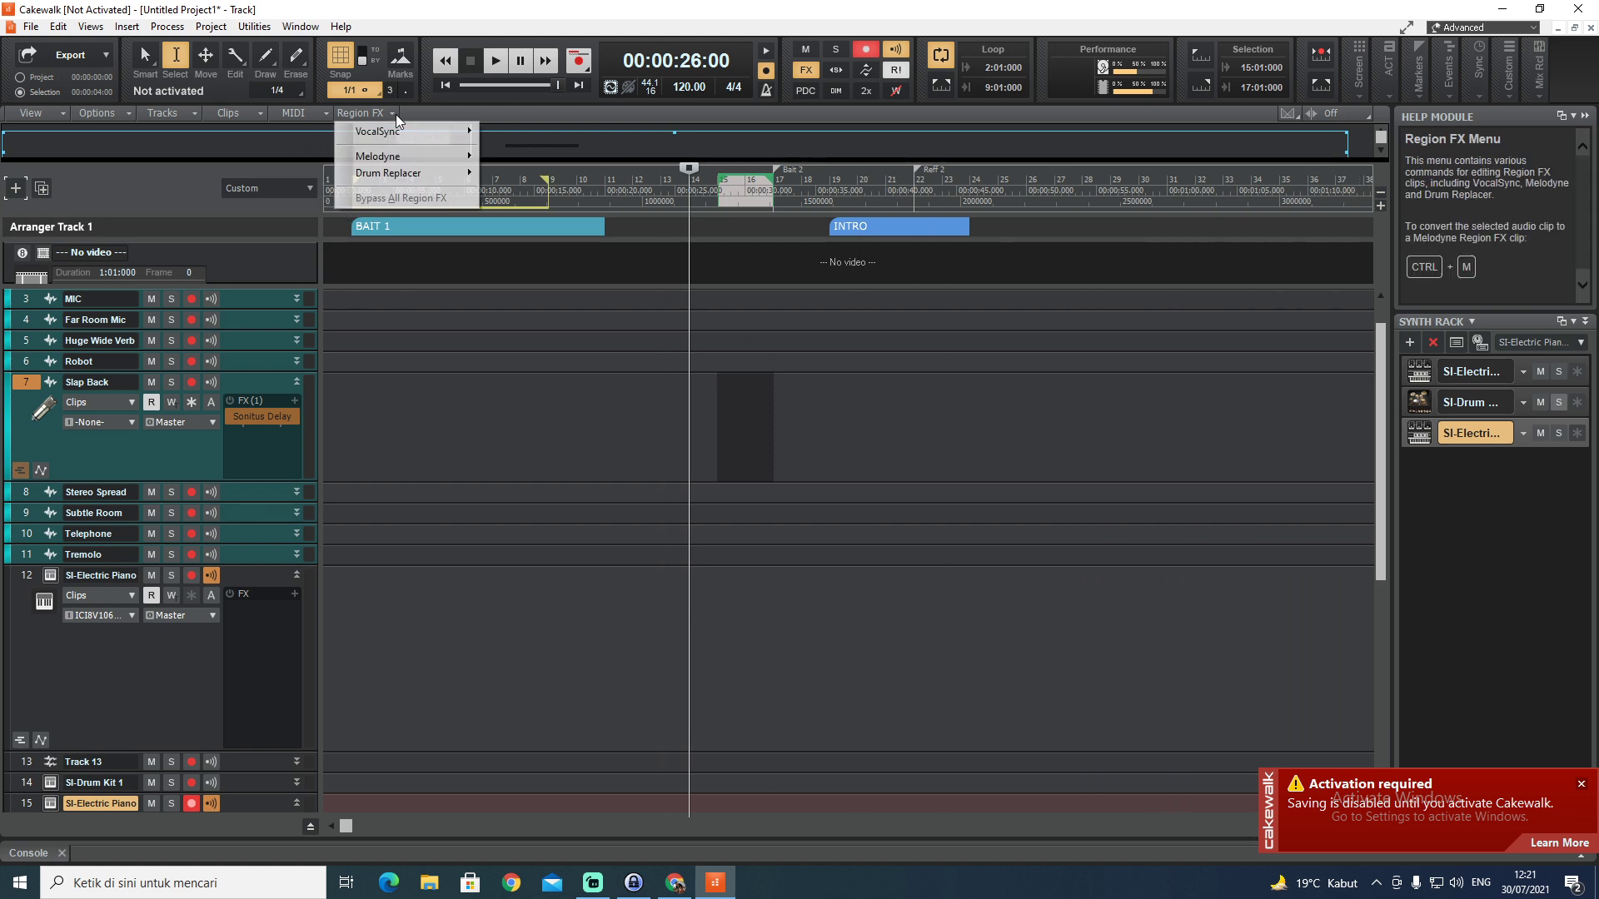
pyautogui.click(741, 428)
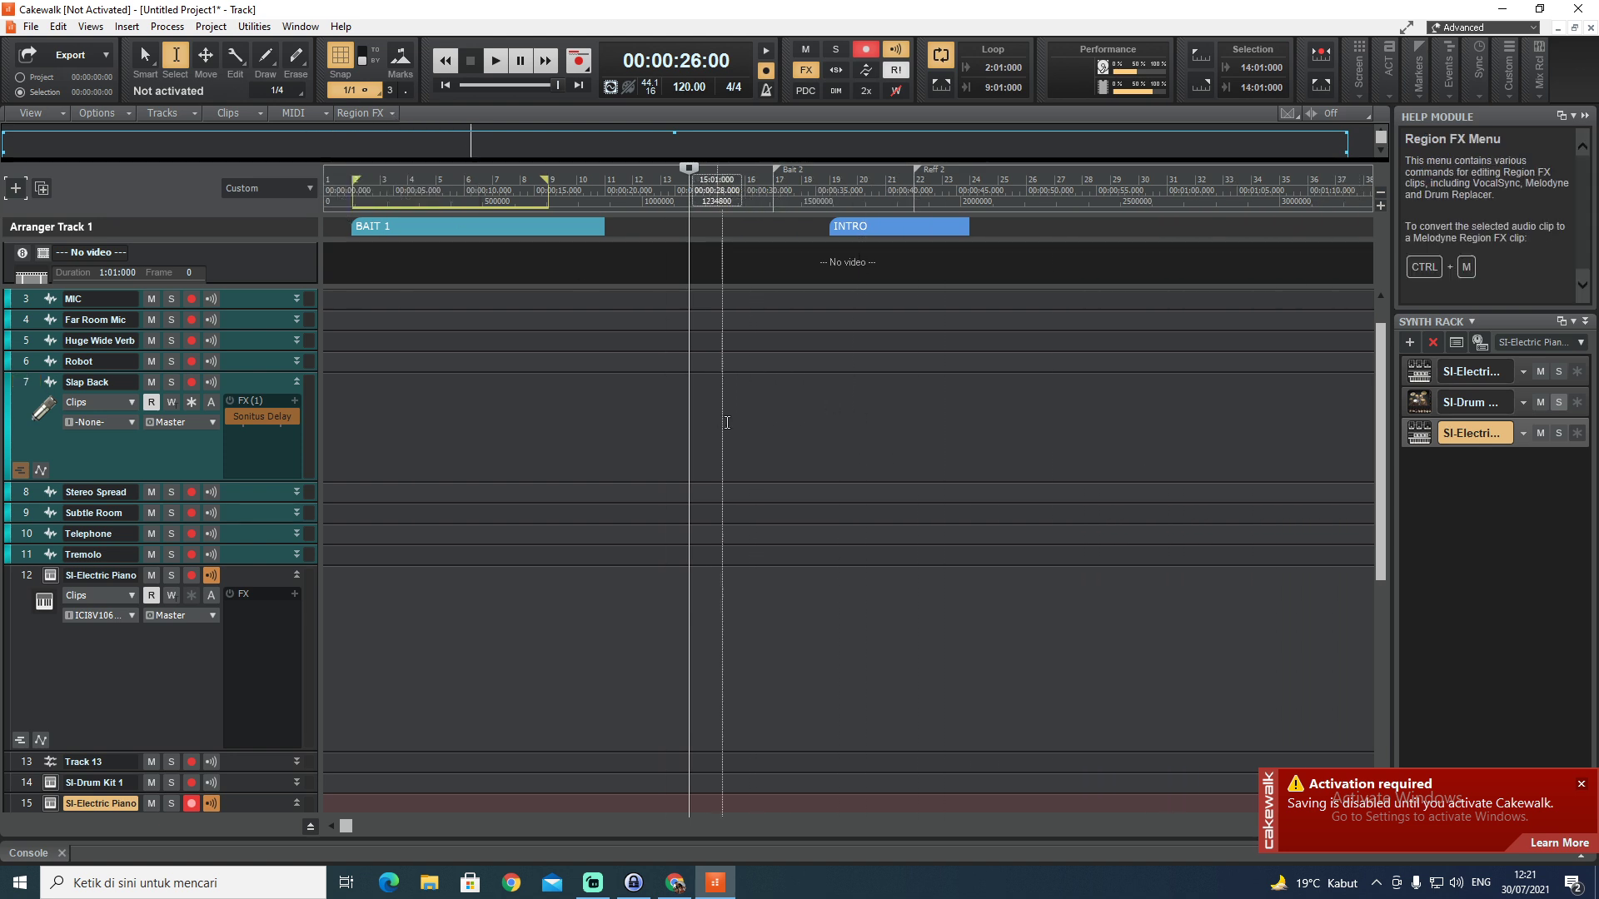
pyautogui.moveTo(721, 422); pyautogui.dragTo(832, 426)
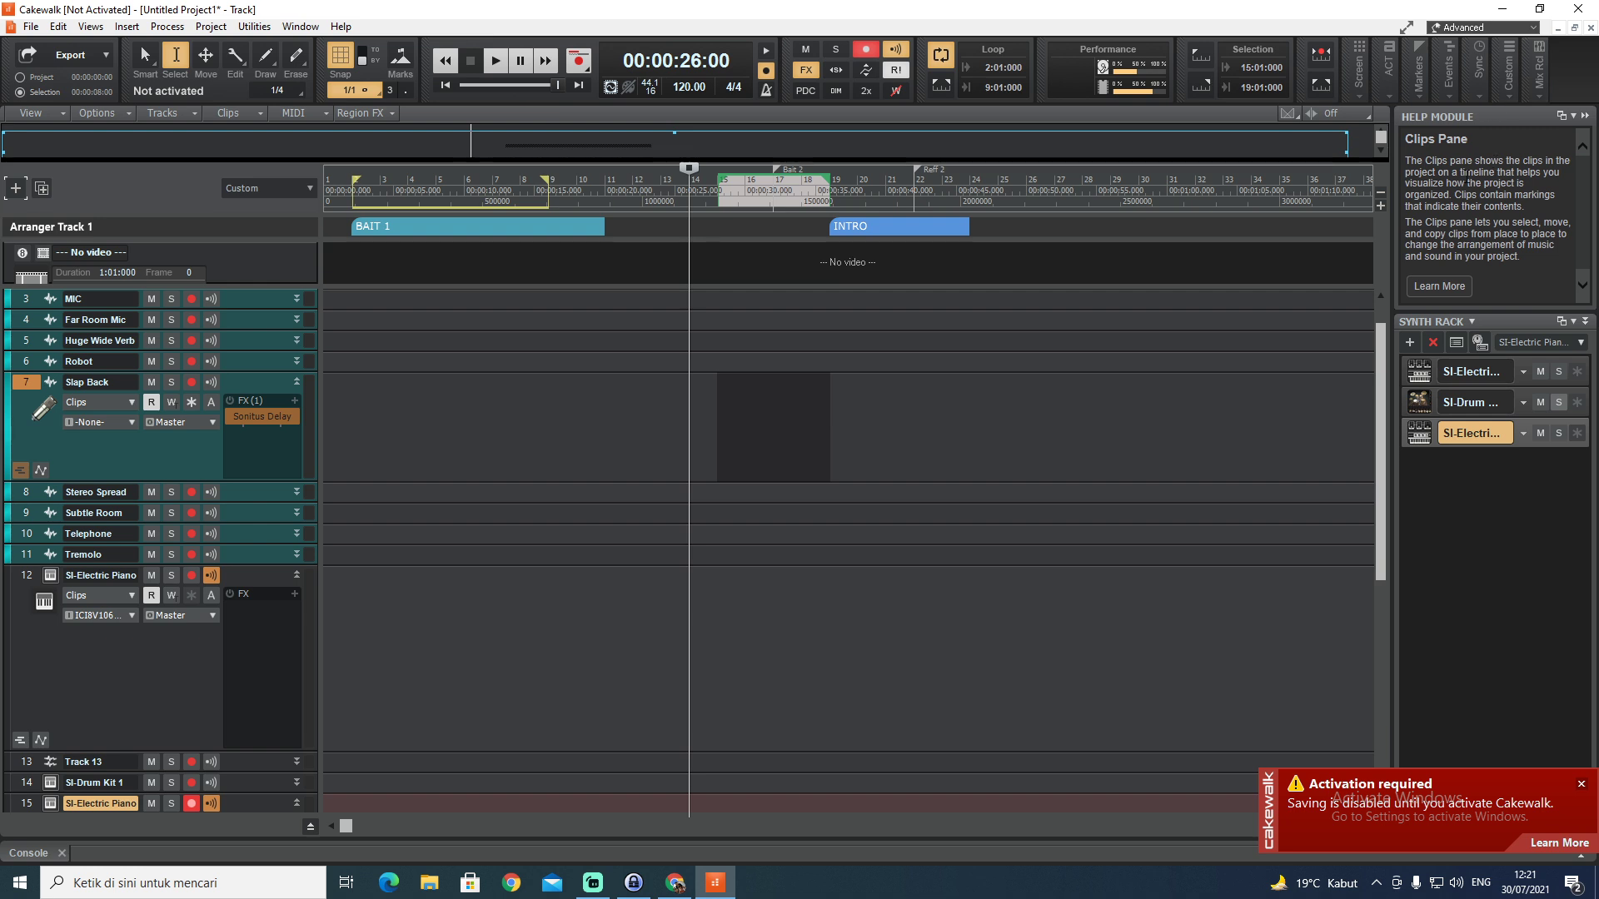
pyautogui.click(1037, 428)
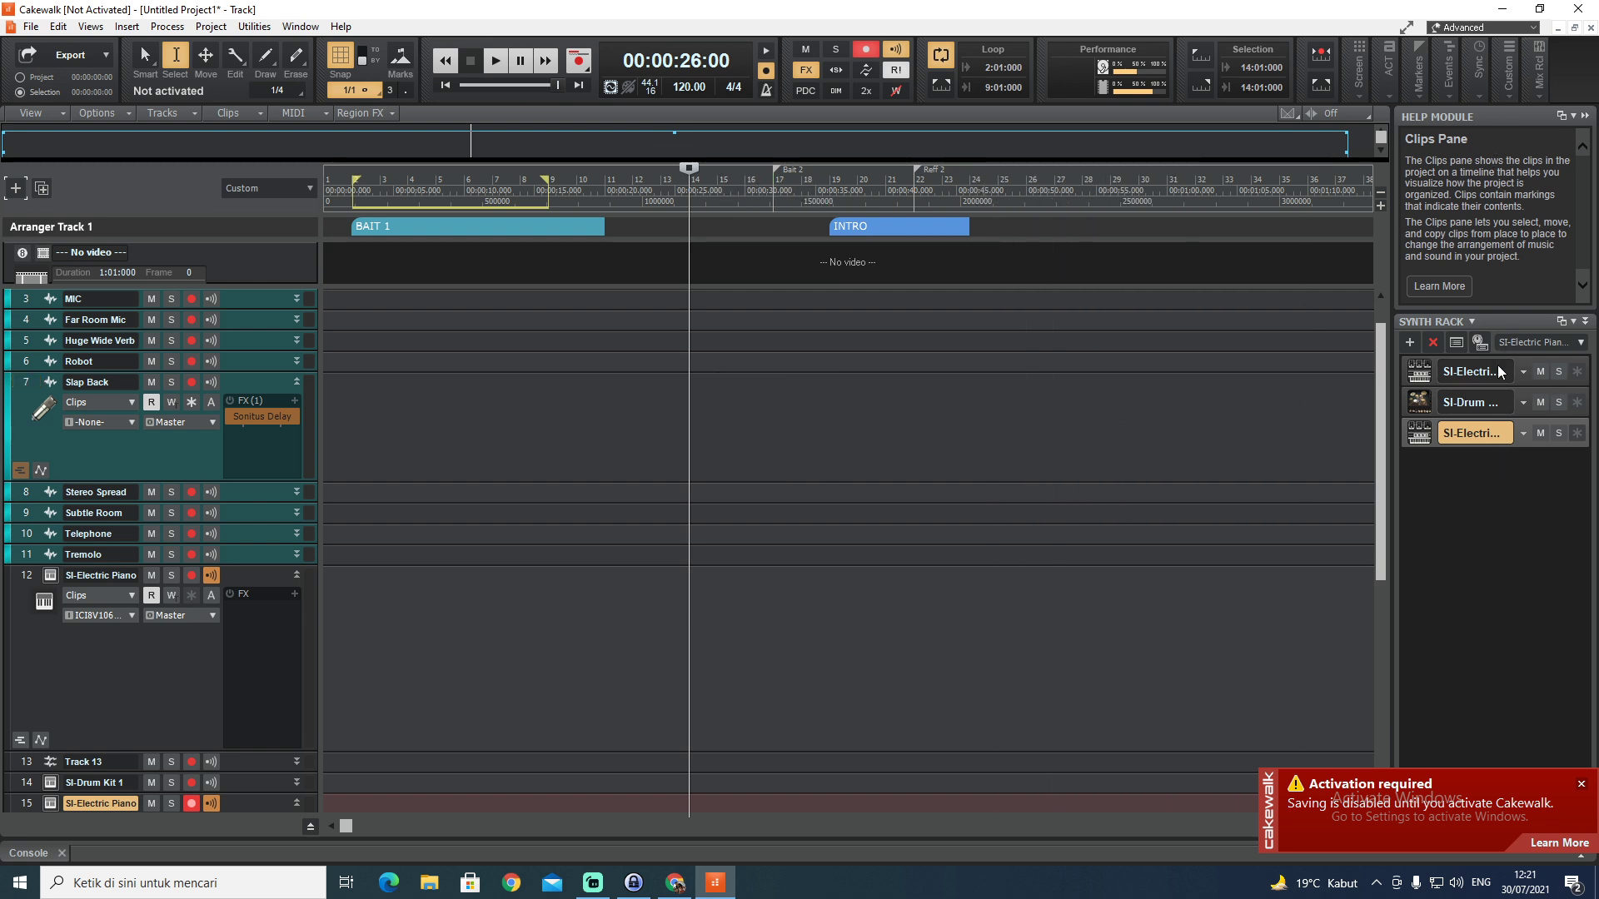
# Collapse the Synth Rack and review the Help Module's collapse and docking options, leaving it docked and expanded
pyautogui.click(1584, 321)
pyautogui.click(1586, 116)
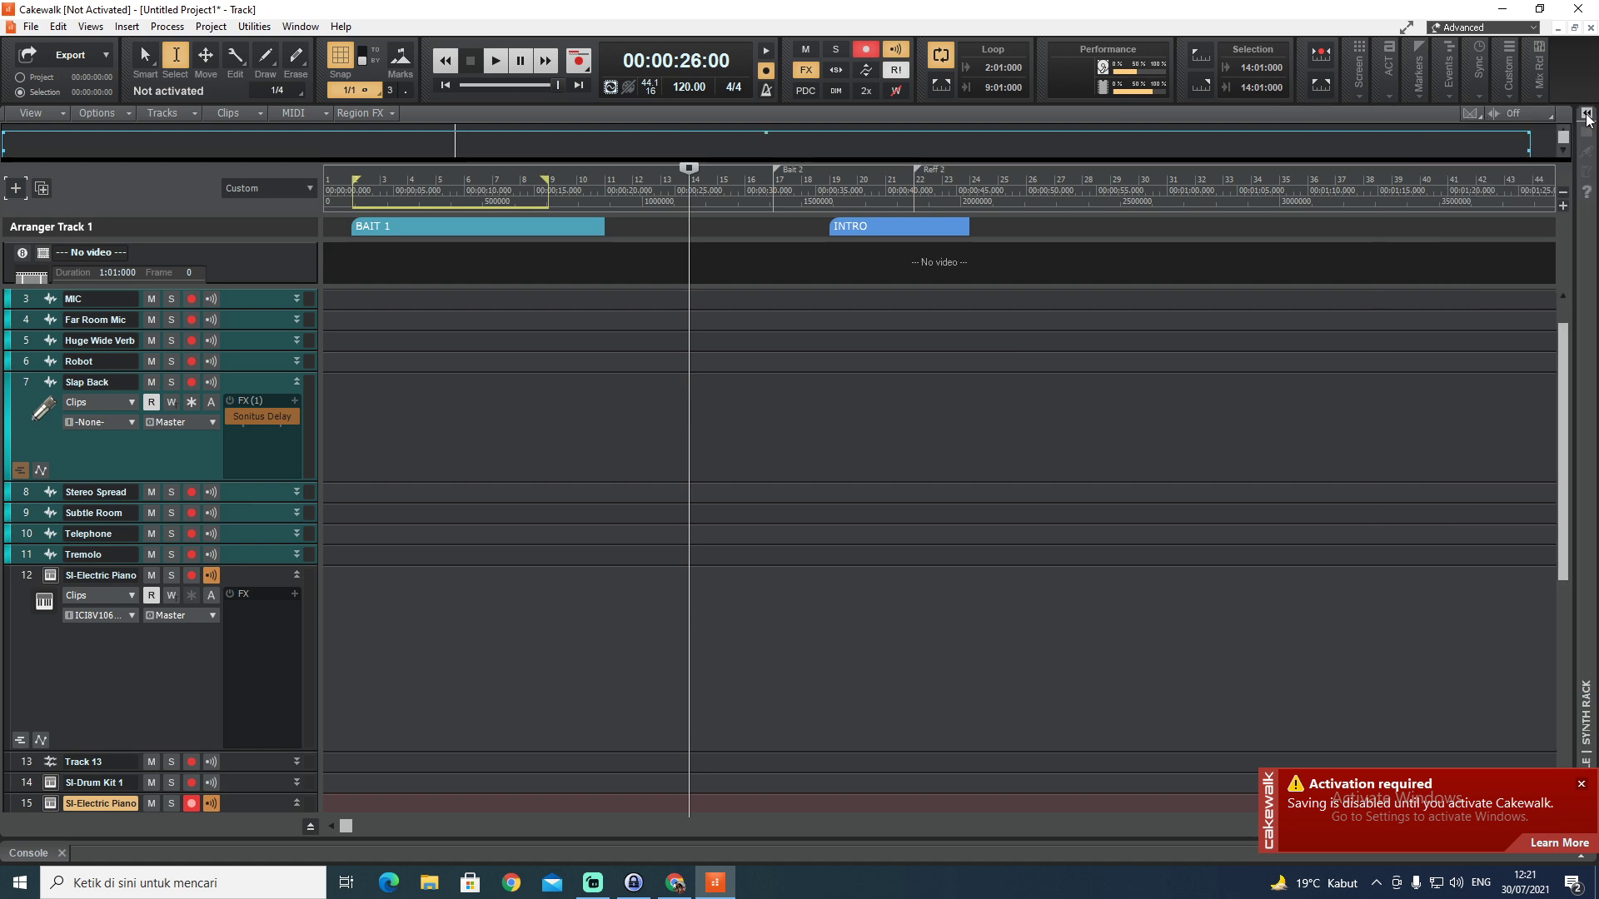
pyautogui.click(1587, 121)
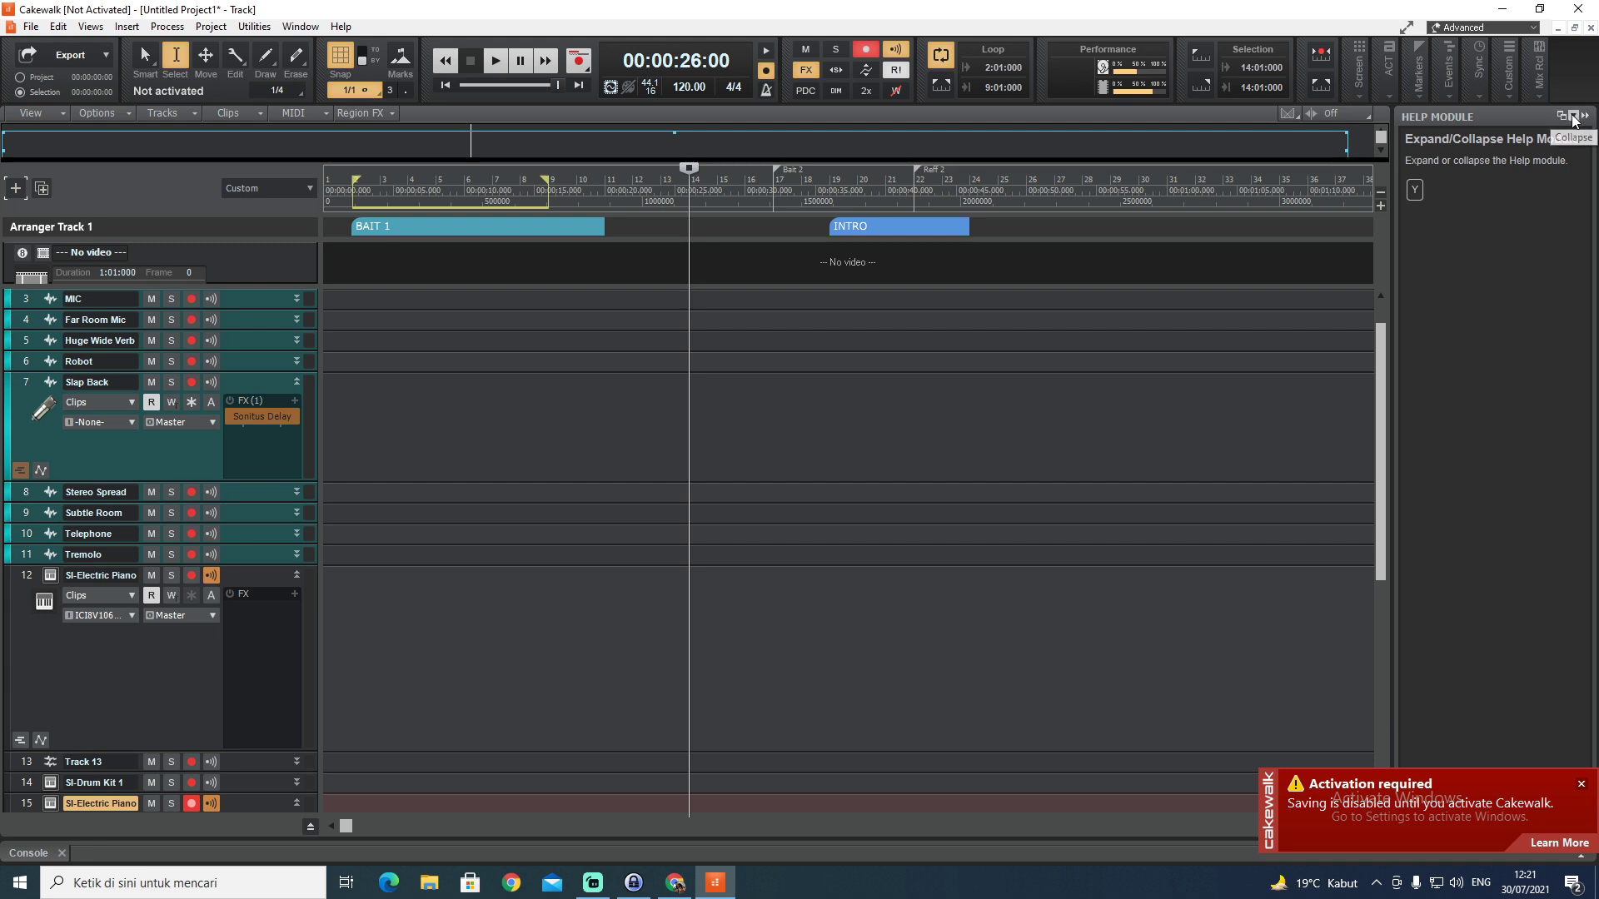
pyautogui.click(1573, 116)
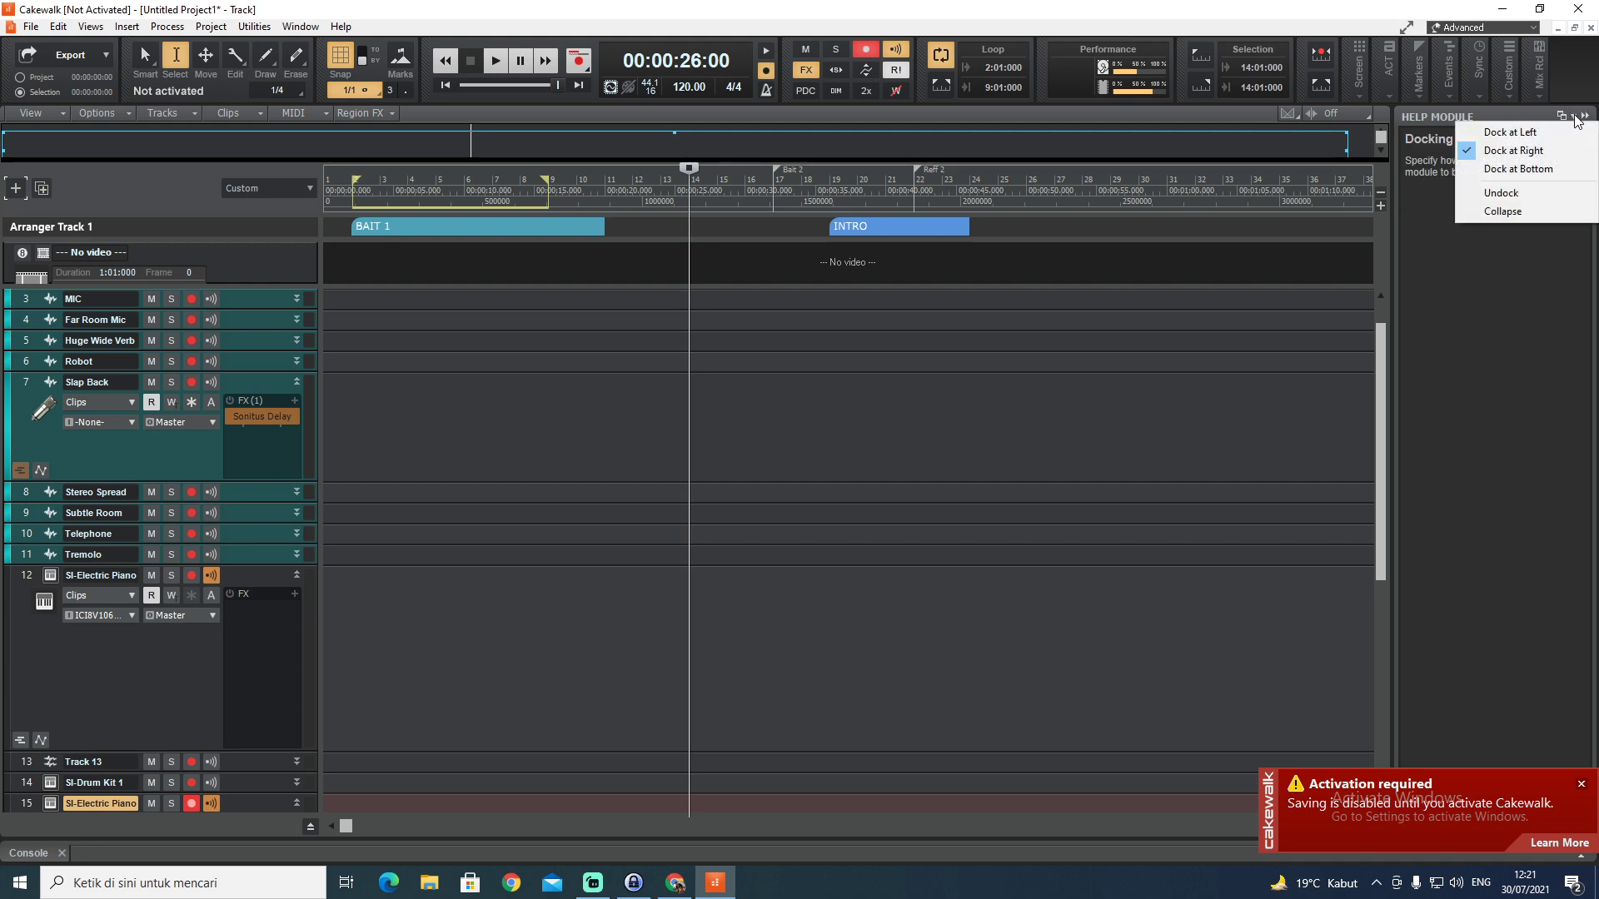
pyautogui.click(1576, 121)
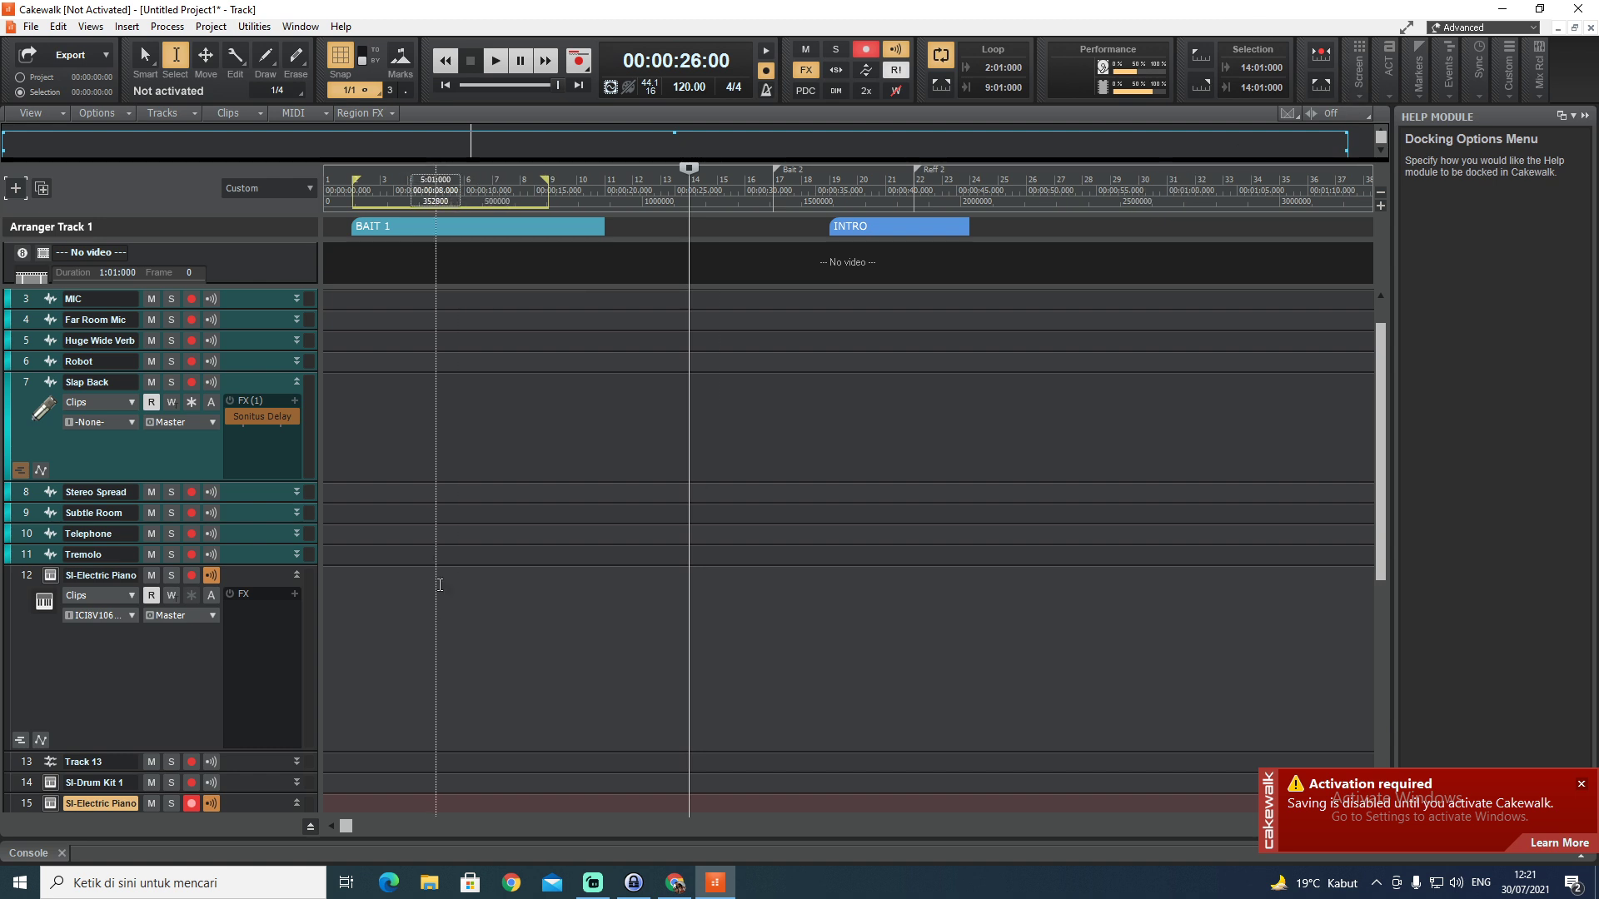
# Open the Console view and the Piano Roll view below the tracks
pyautogui.click(301, 27)
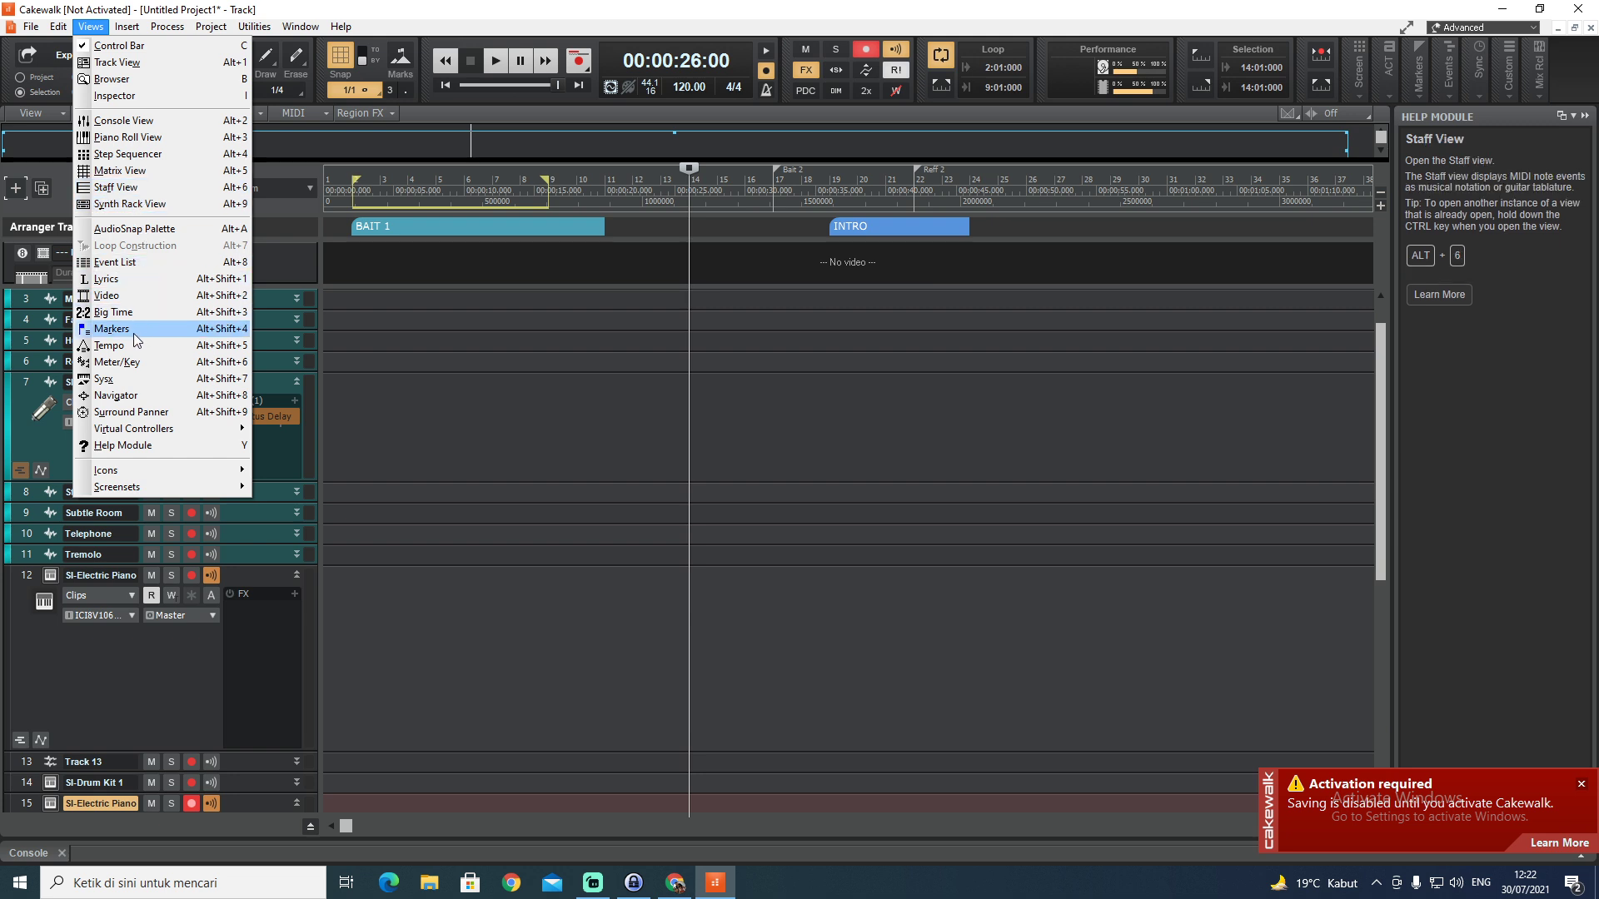
pyautogui.click(157, 122)
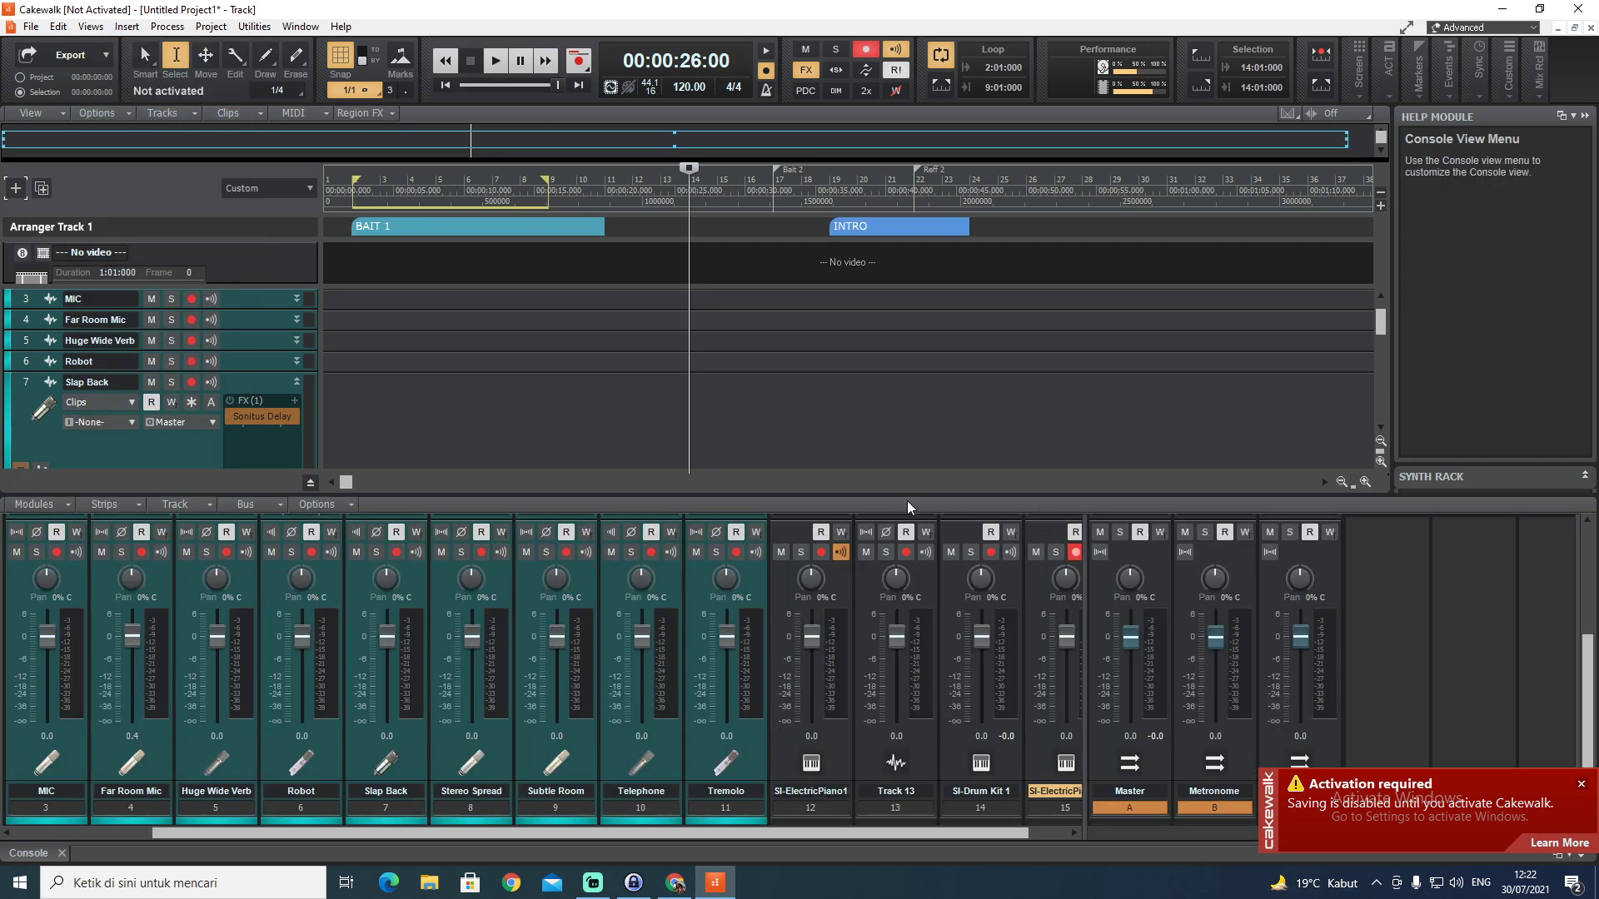
pyautogui.click(90, 25)
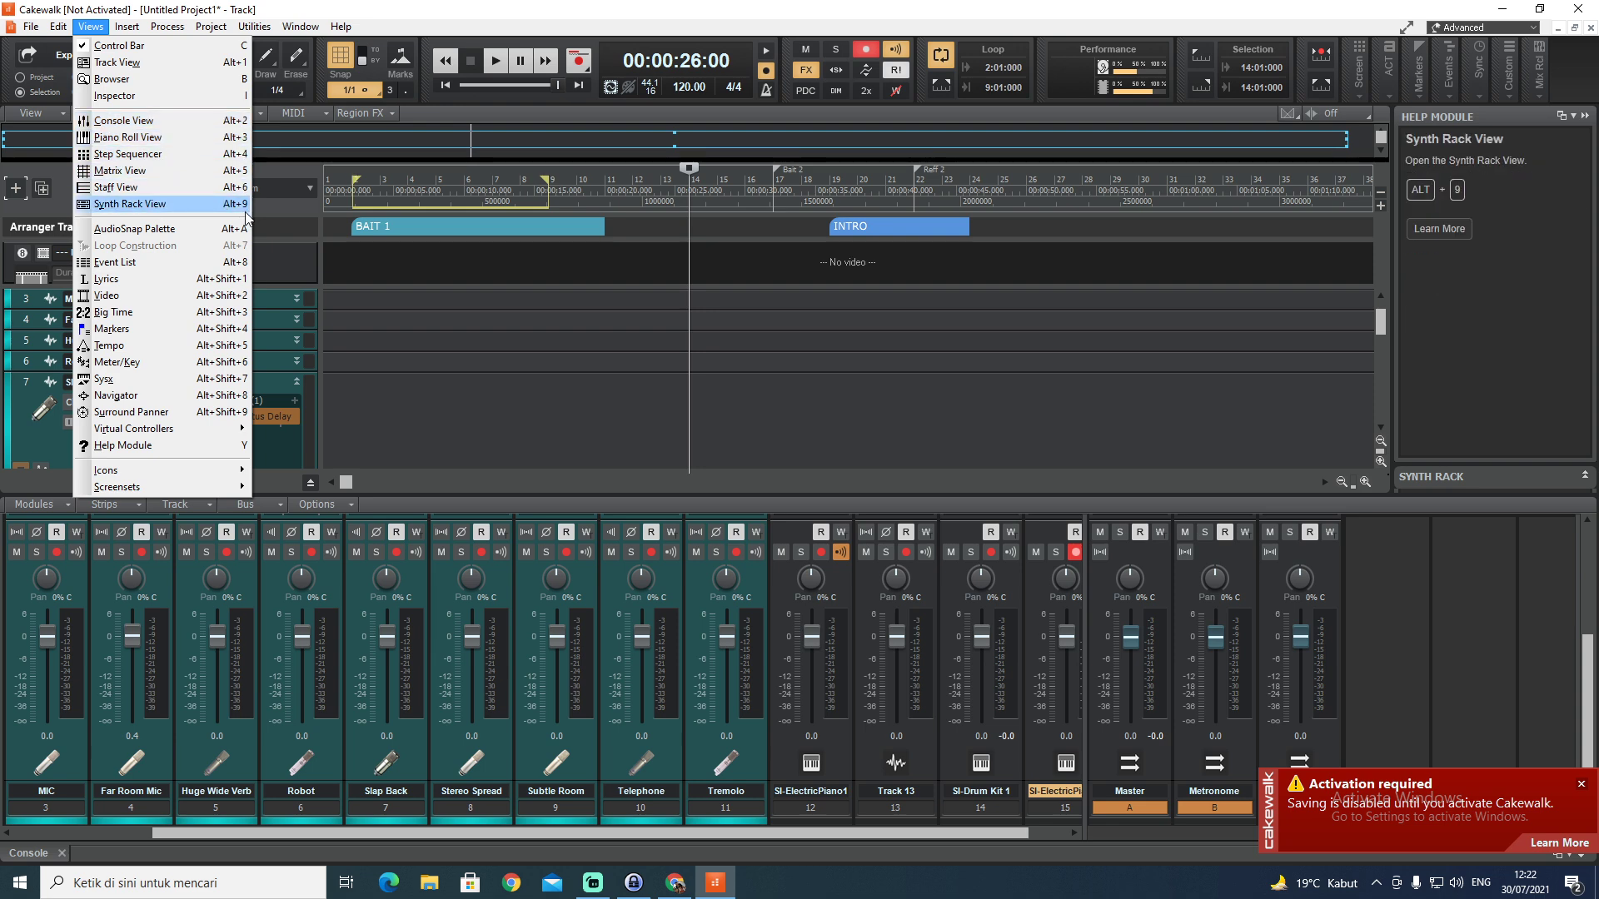
pyautogui.moveTo(360, 24)
pyautogui.click(434, 10)
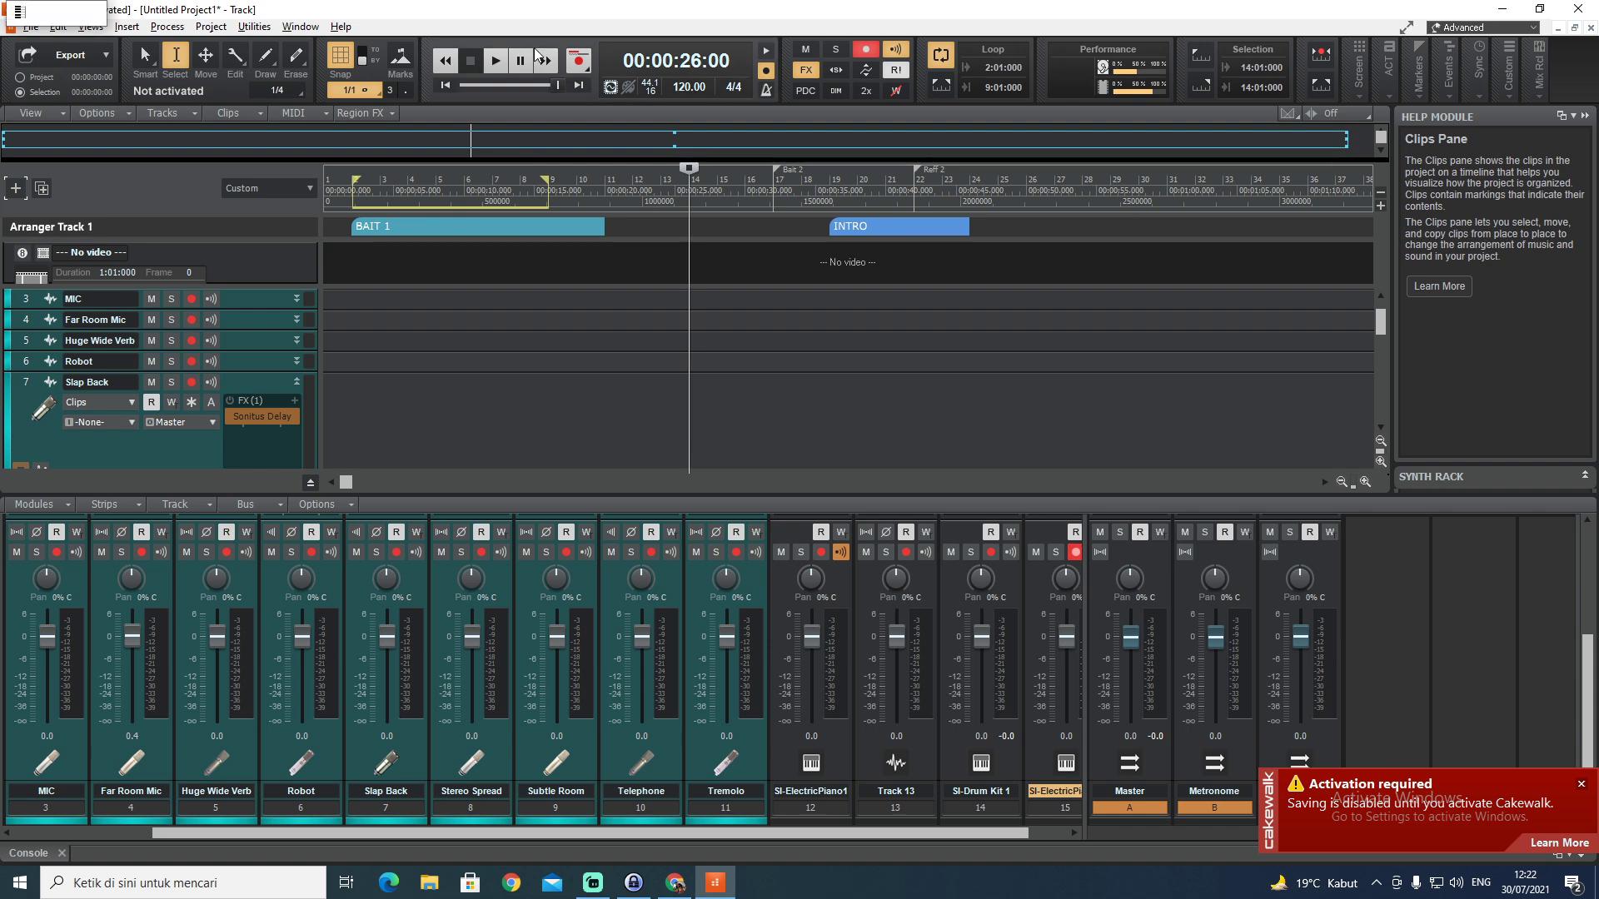
pyautogui.hotkey('alt', '3')
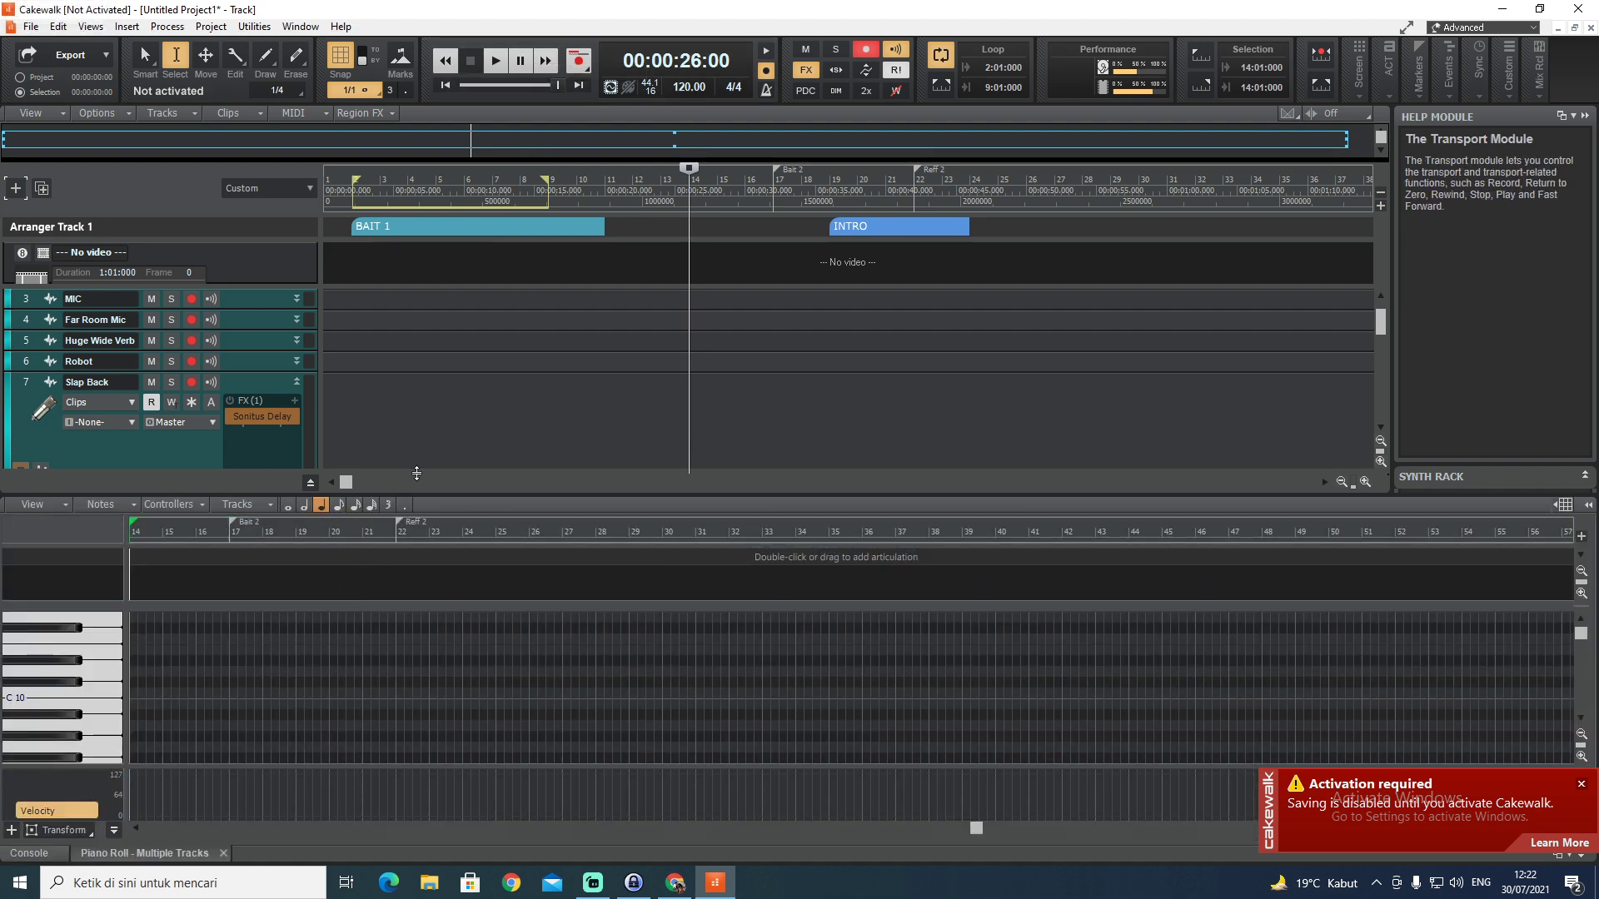
# Open the Step Sequencer and enable steps 1, 6 and 11 on B3, 2 on A3, 8–9 on G#3, and 11, 12 and 15 on G3
pyautogui.hotkey('alt', '4')
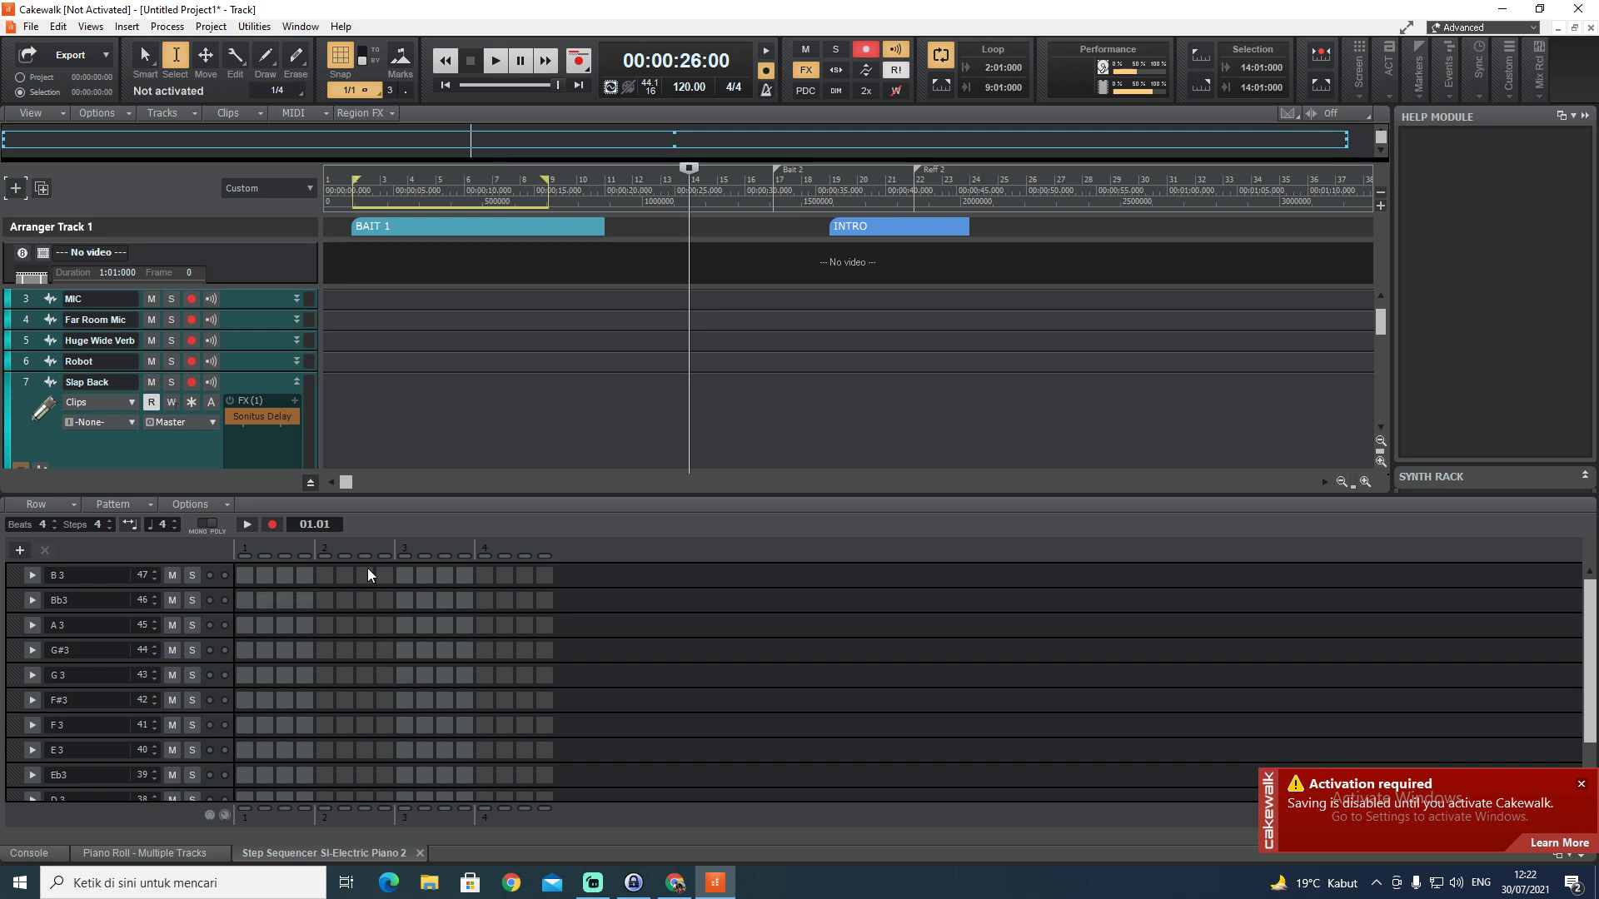
pyautogui.click(244, 574)
pyautogui.click(344, 575)
pyautogui.click(444, 575)
pyautogui.click(264, 626)
pyautogui.moveTo(383, 650); pyautogui.dragTo(463, 672)
pyautogui.click(518, 671)
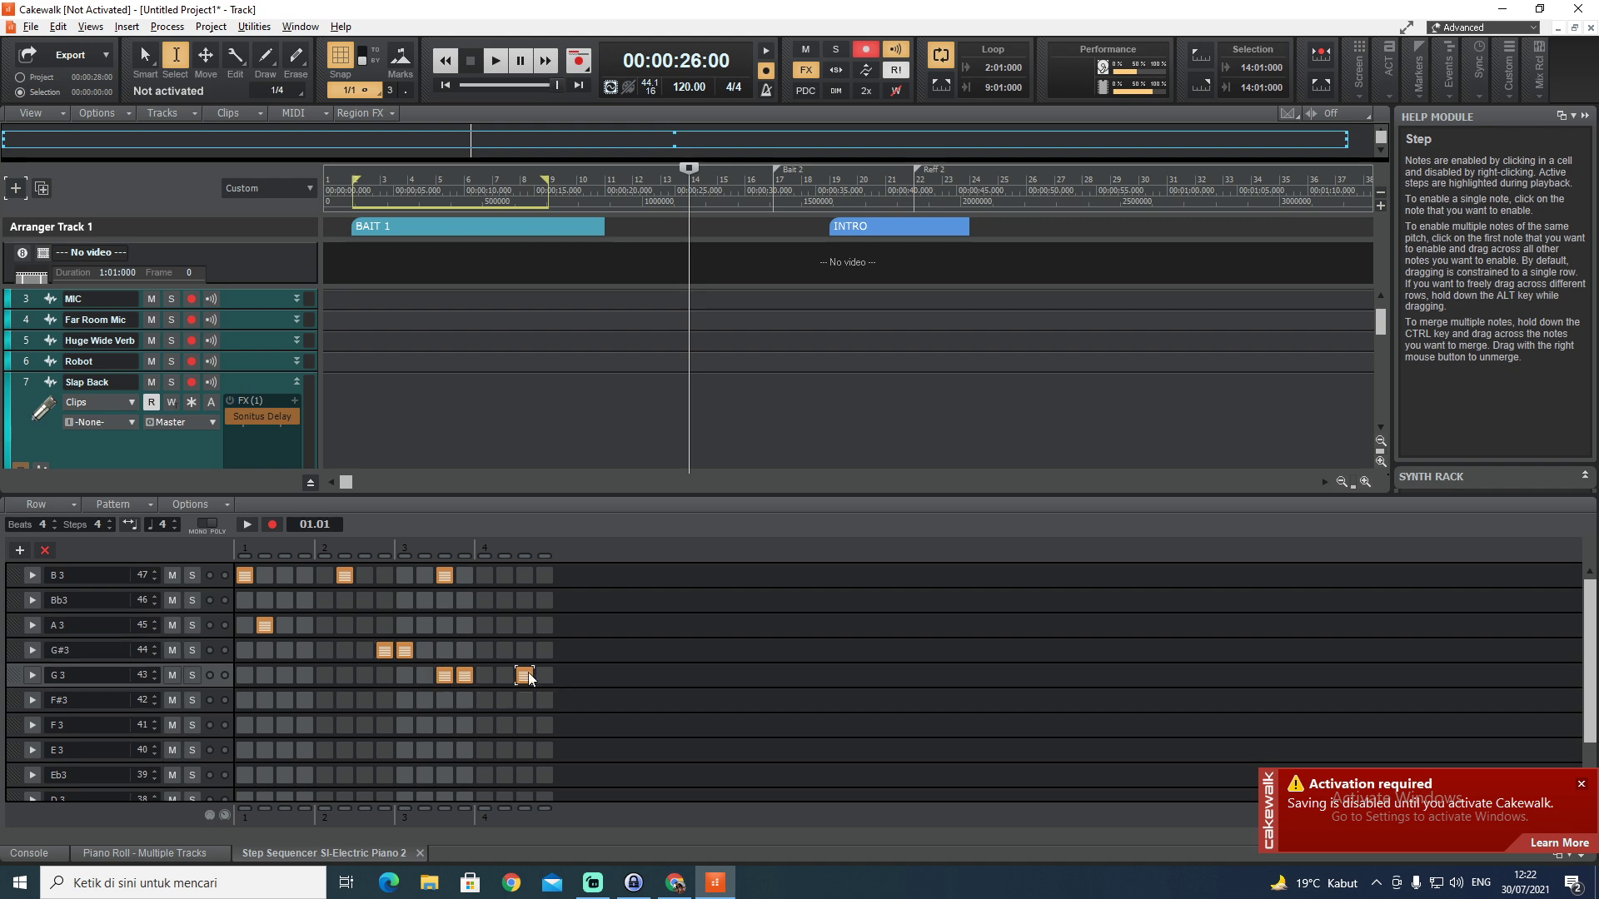
# Open the Matrix view and the Staff view, and expand the Synth Rack
pyautogui.hotkey('alt', '5')
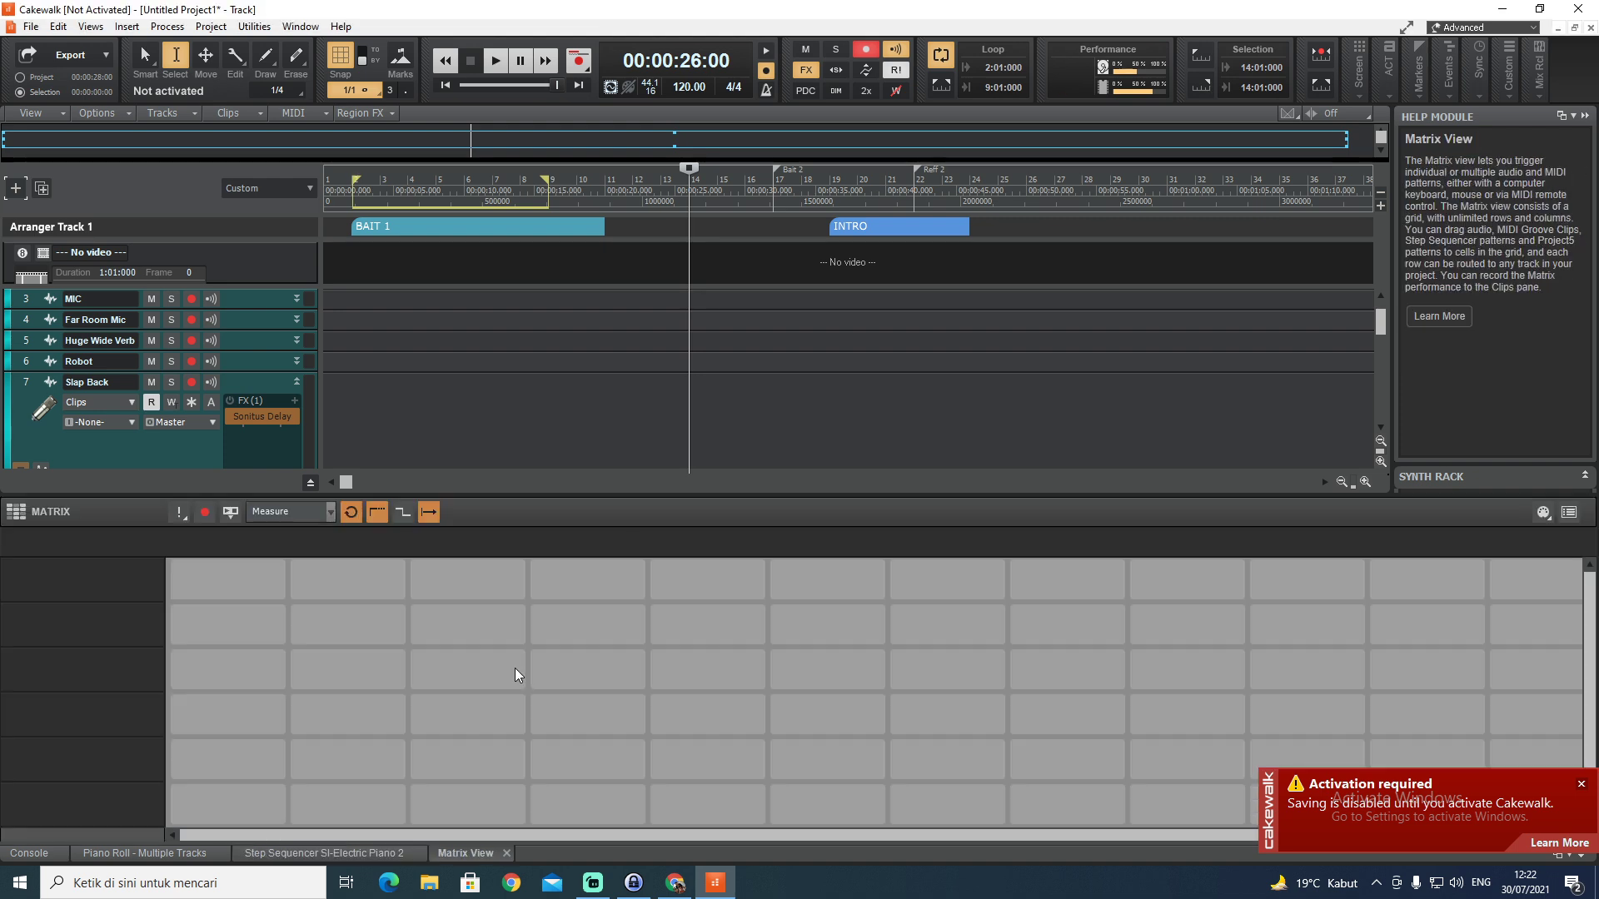
pyautogui.press('super')
pyautogui.press('super')
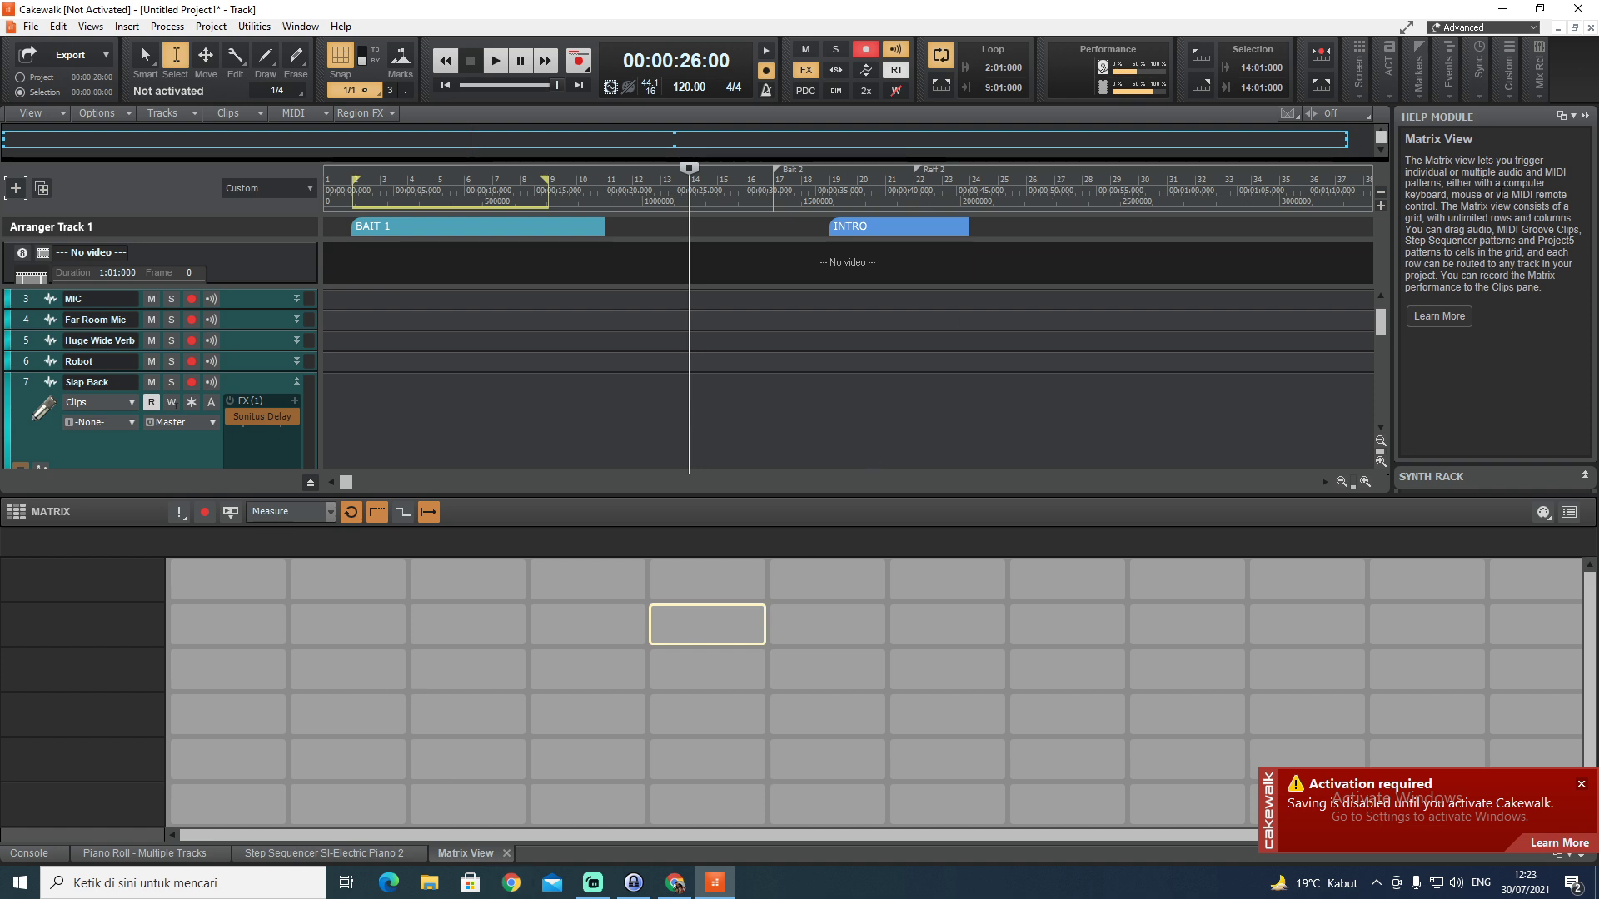
pyautogui.hotkey('alt', '5')
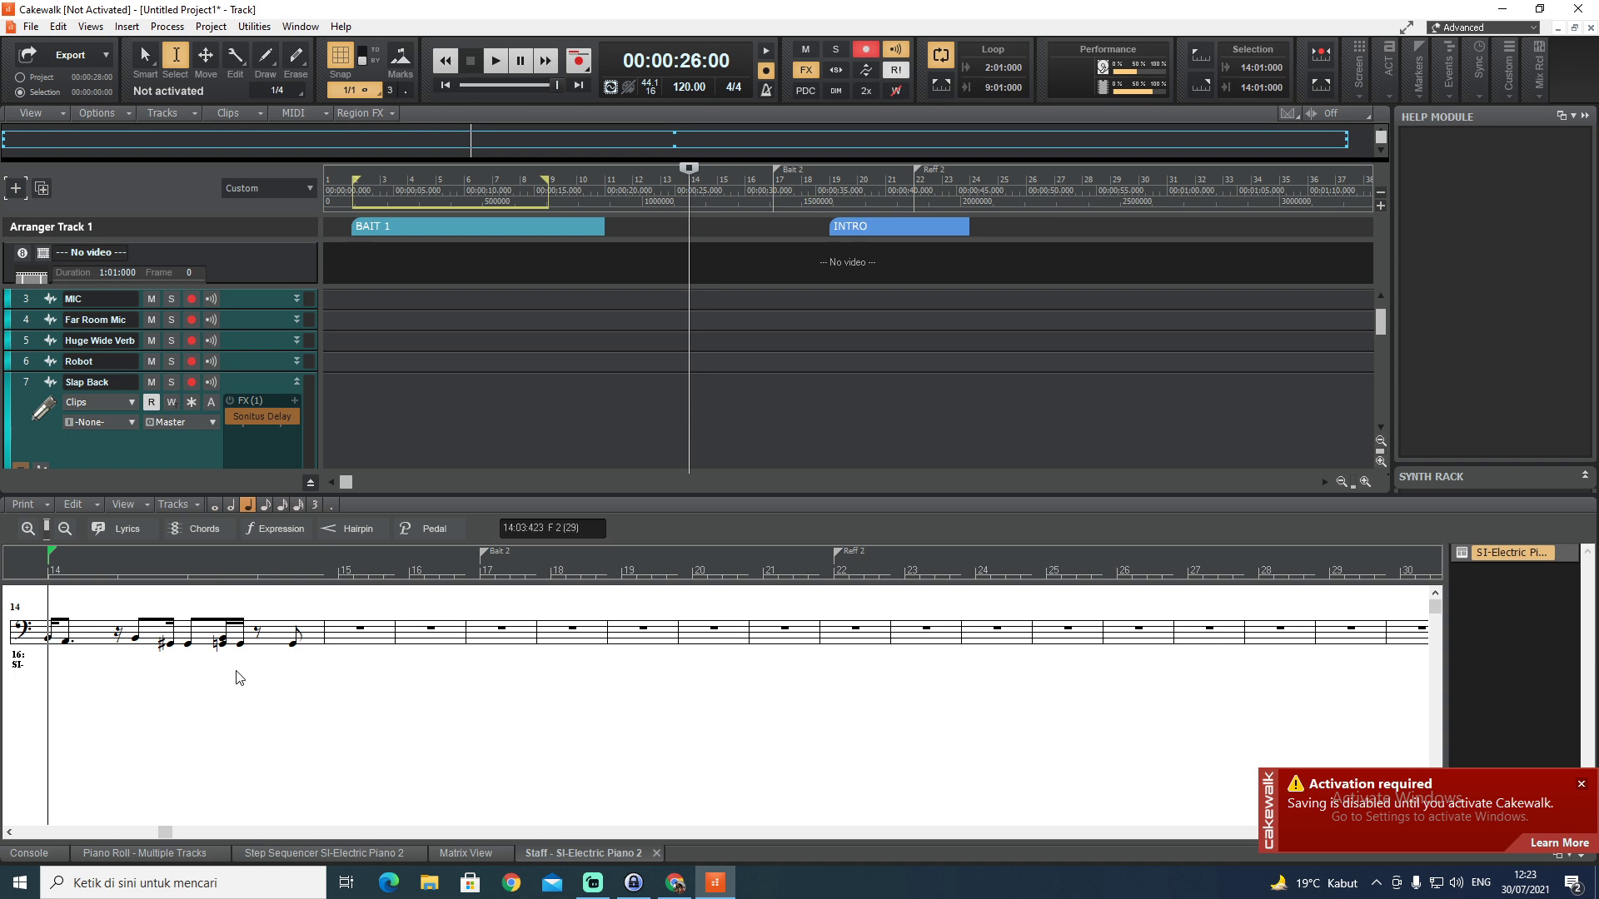
pyautogui.hotkey('alt', '9')
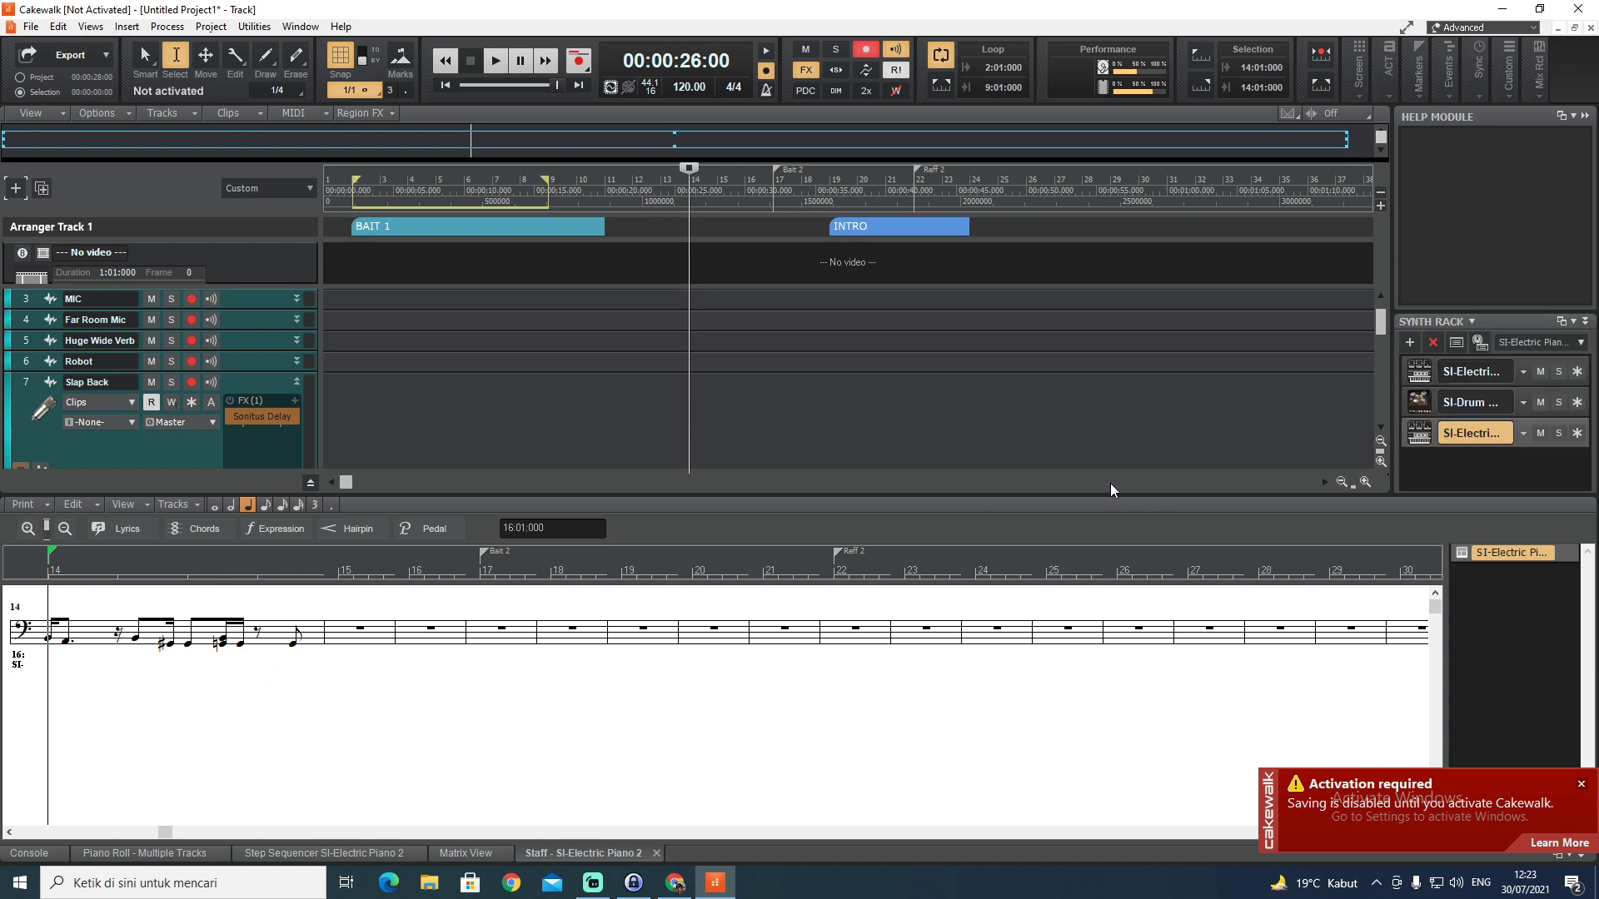
# Switch to screenset 1 and bring up the Event List and Step Sequencer for the electric piano track
pyautogui.press('1')
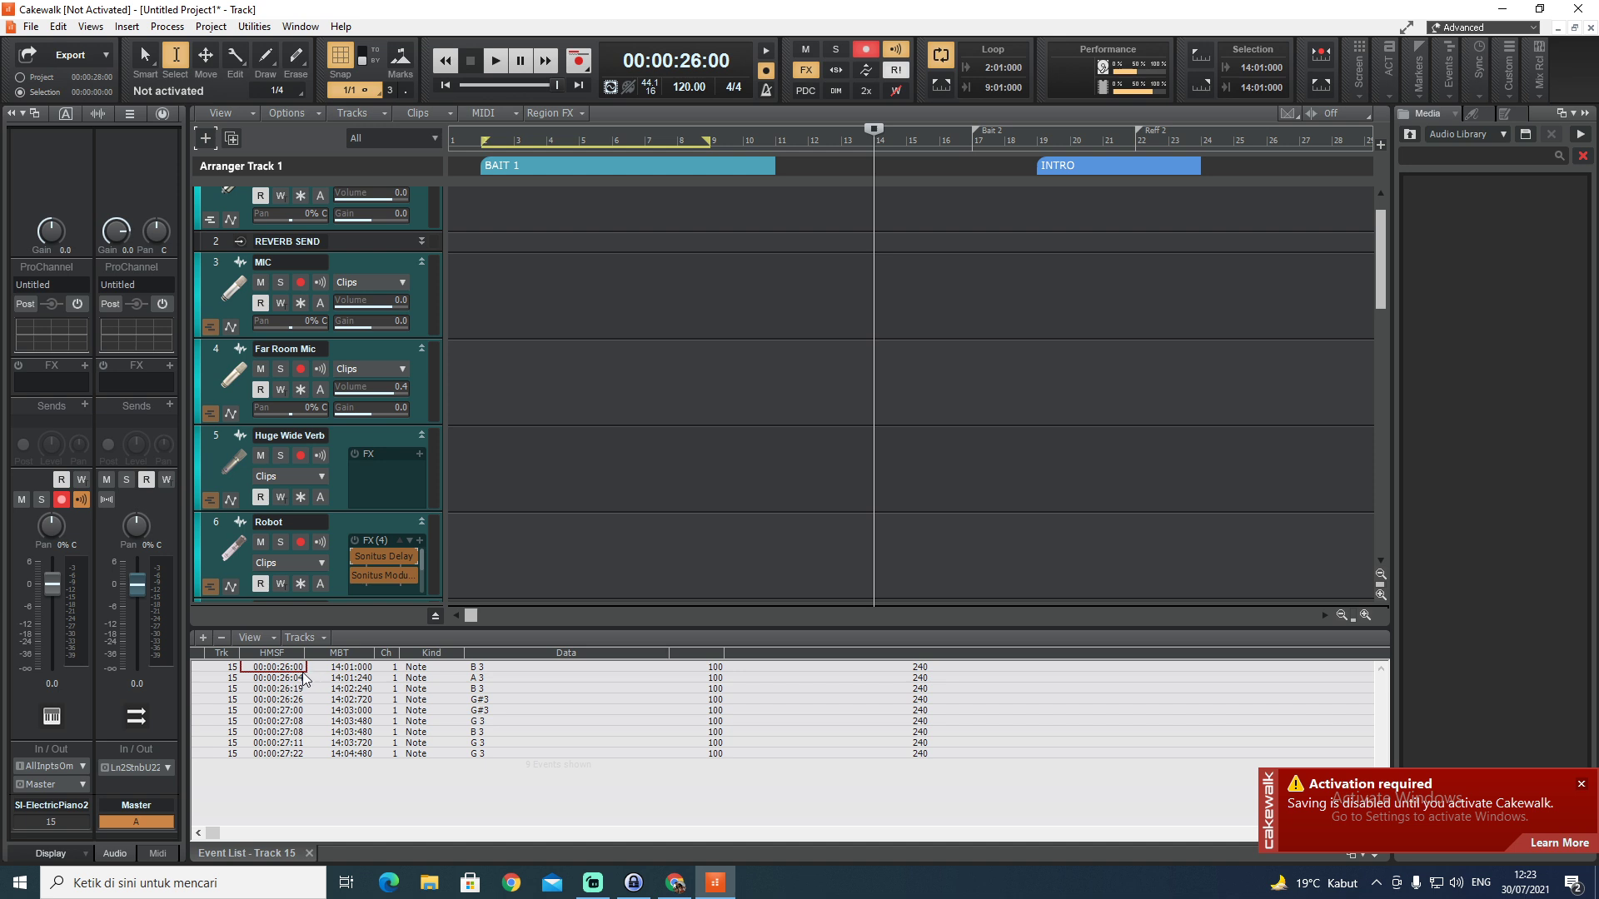
pyautogui.click(432, 668)
pyautogui.hotkey('alt', '4')
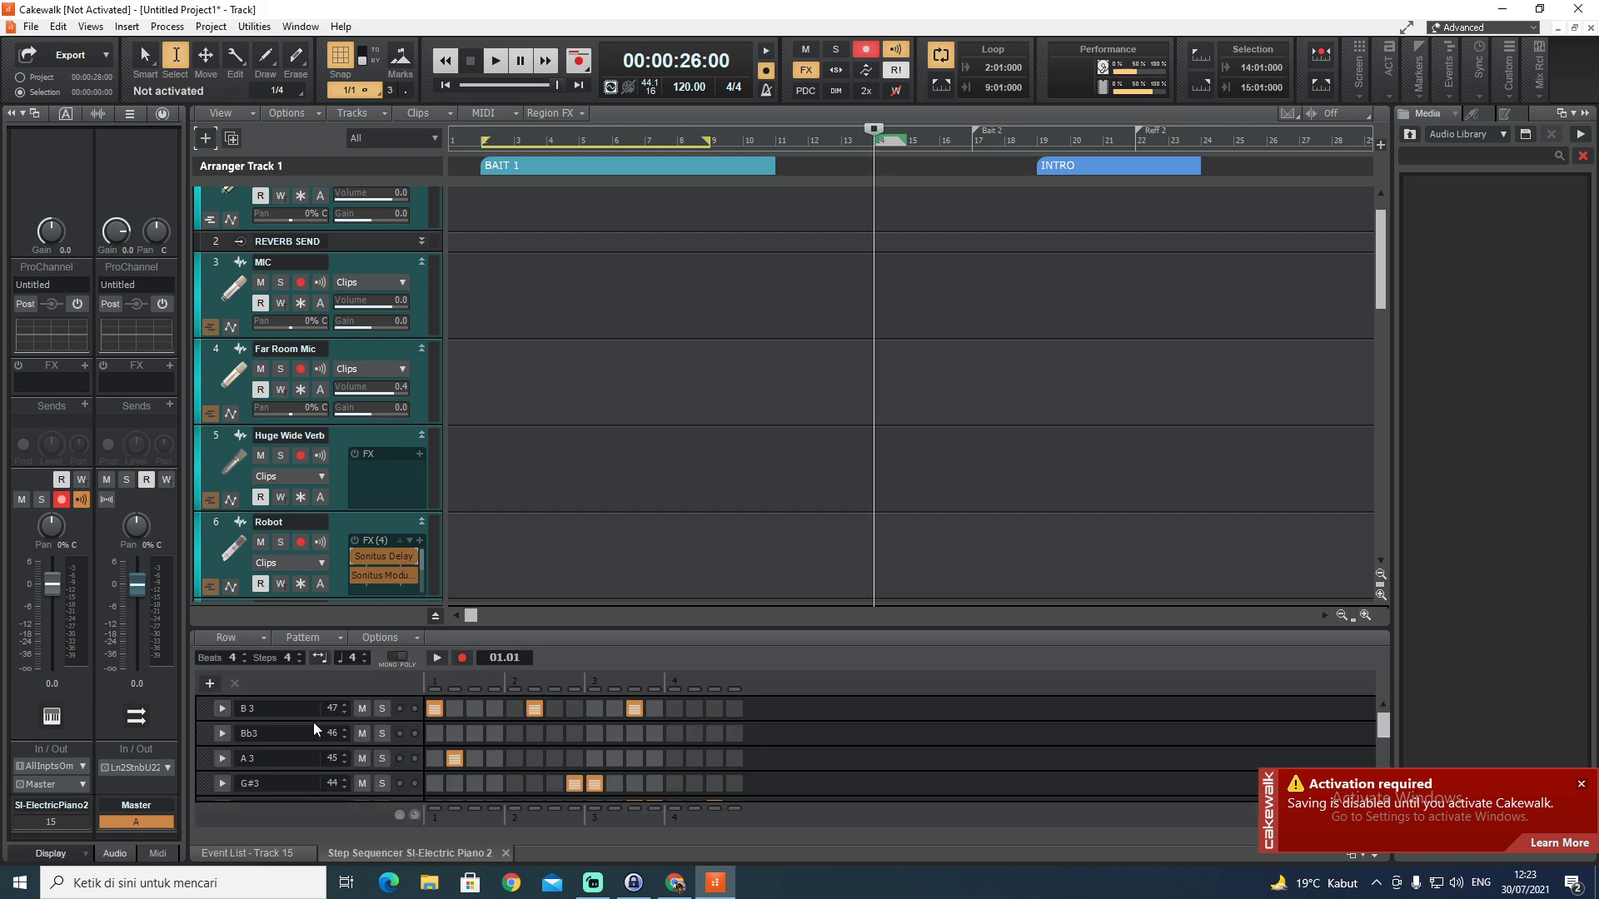
# Open the Console view, enlarging its pane to reveal the FX racks, and dismiss the activation notification
pyautogui.click(90, 27)
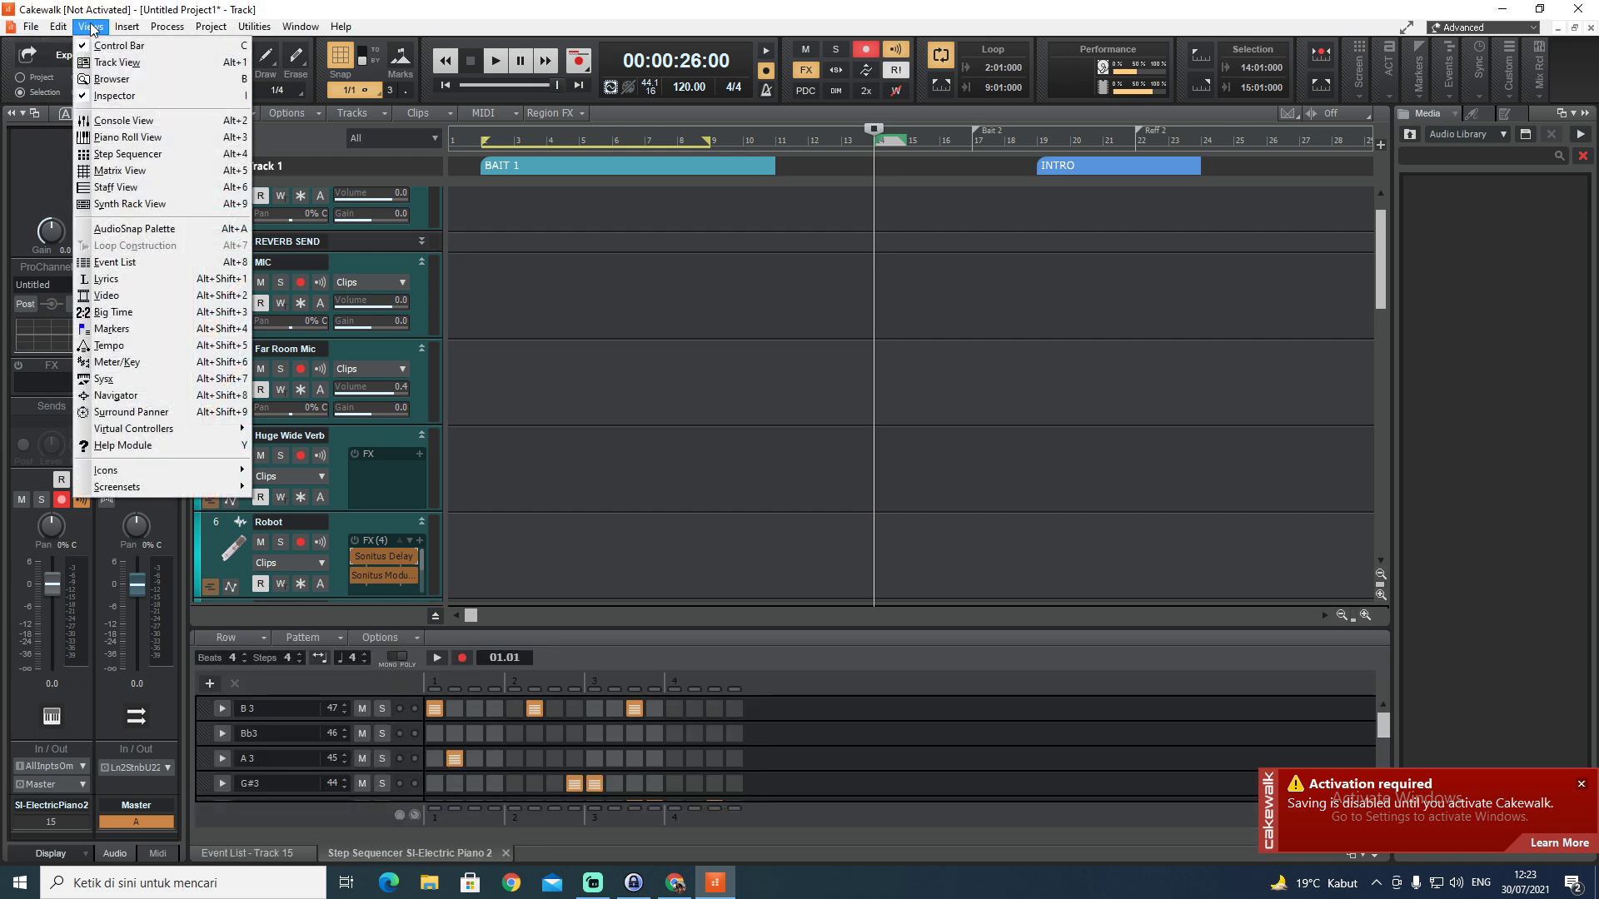
pyautogui.click(126, 121)
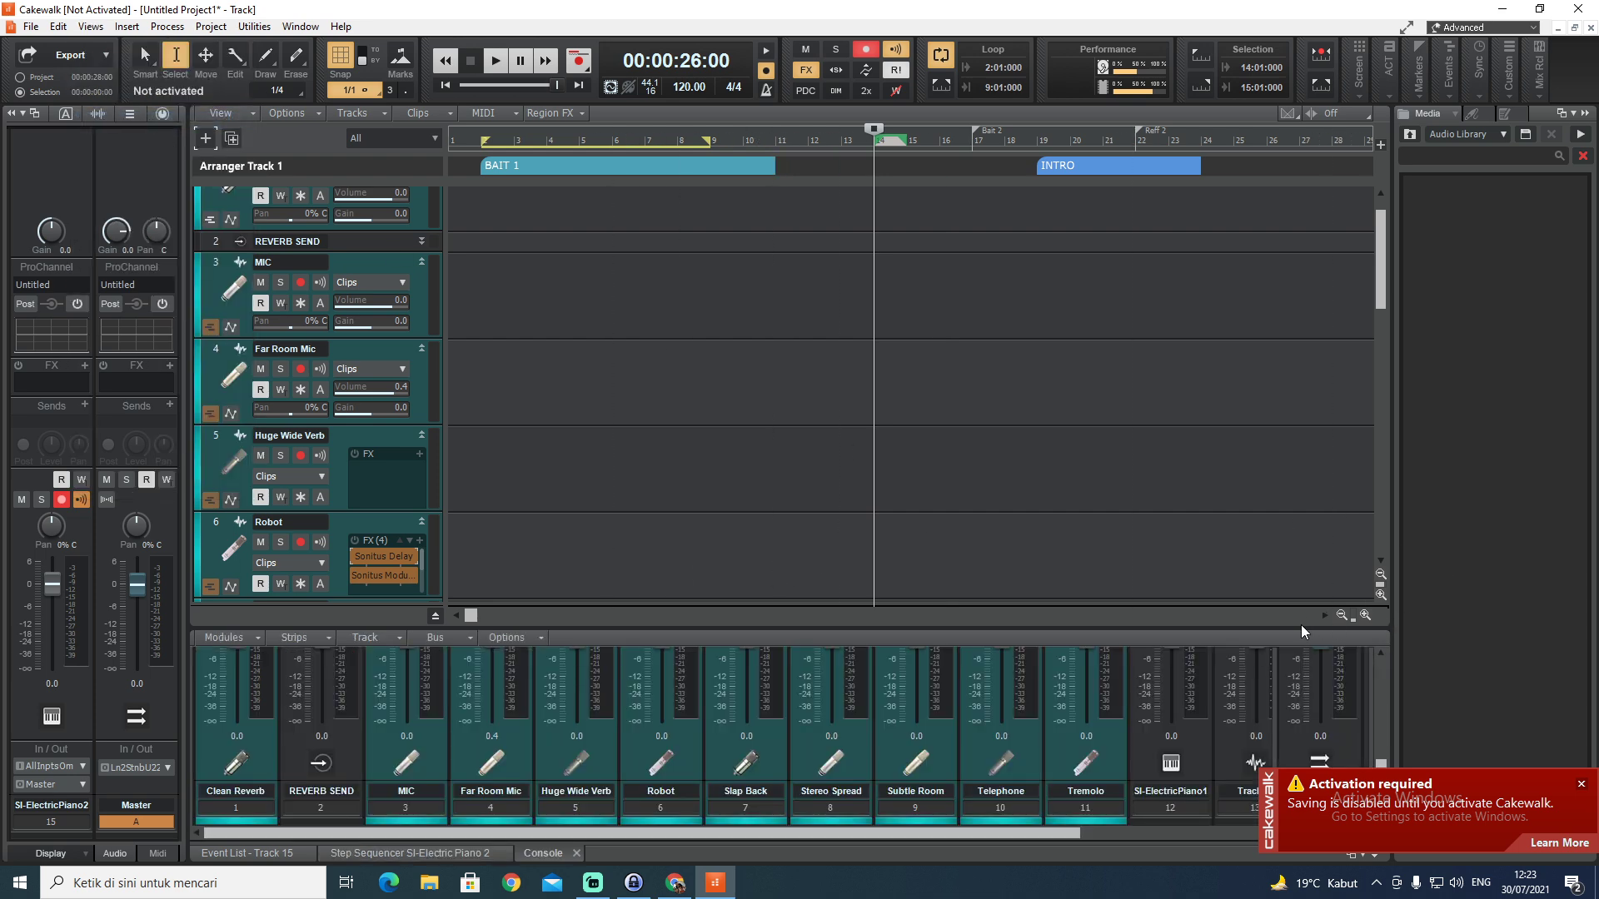
pyautogui.moveTo(1274, 626); pyautogui.dragTo(1219, 147)
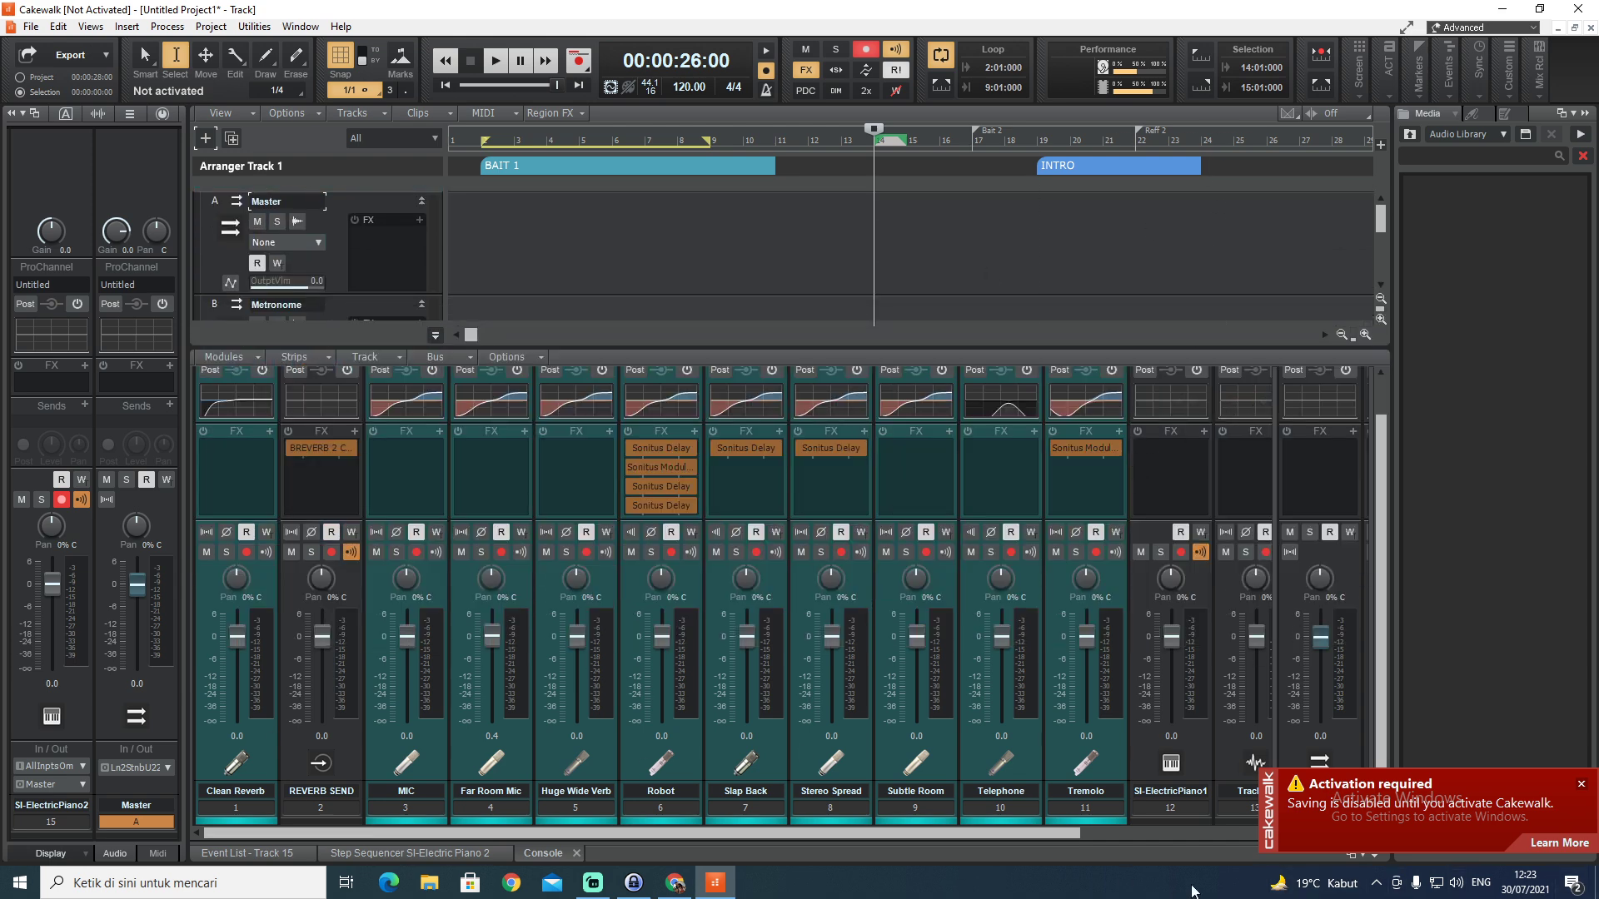
pyautogui.click(1583, 785)
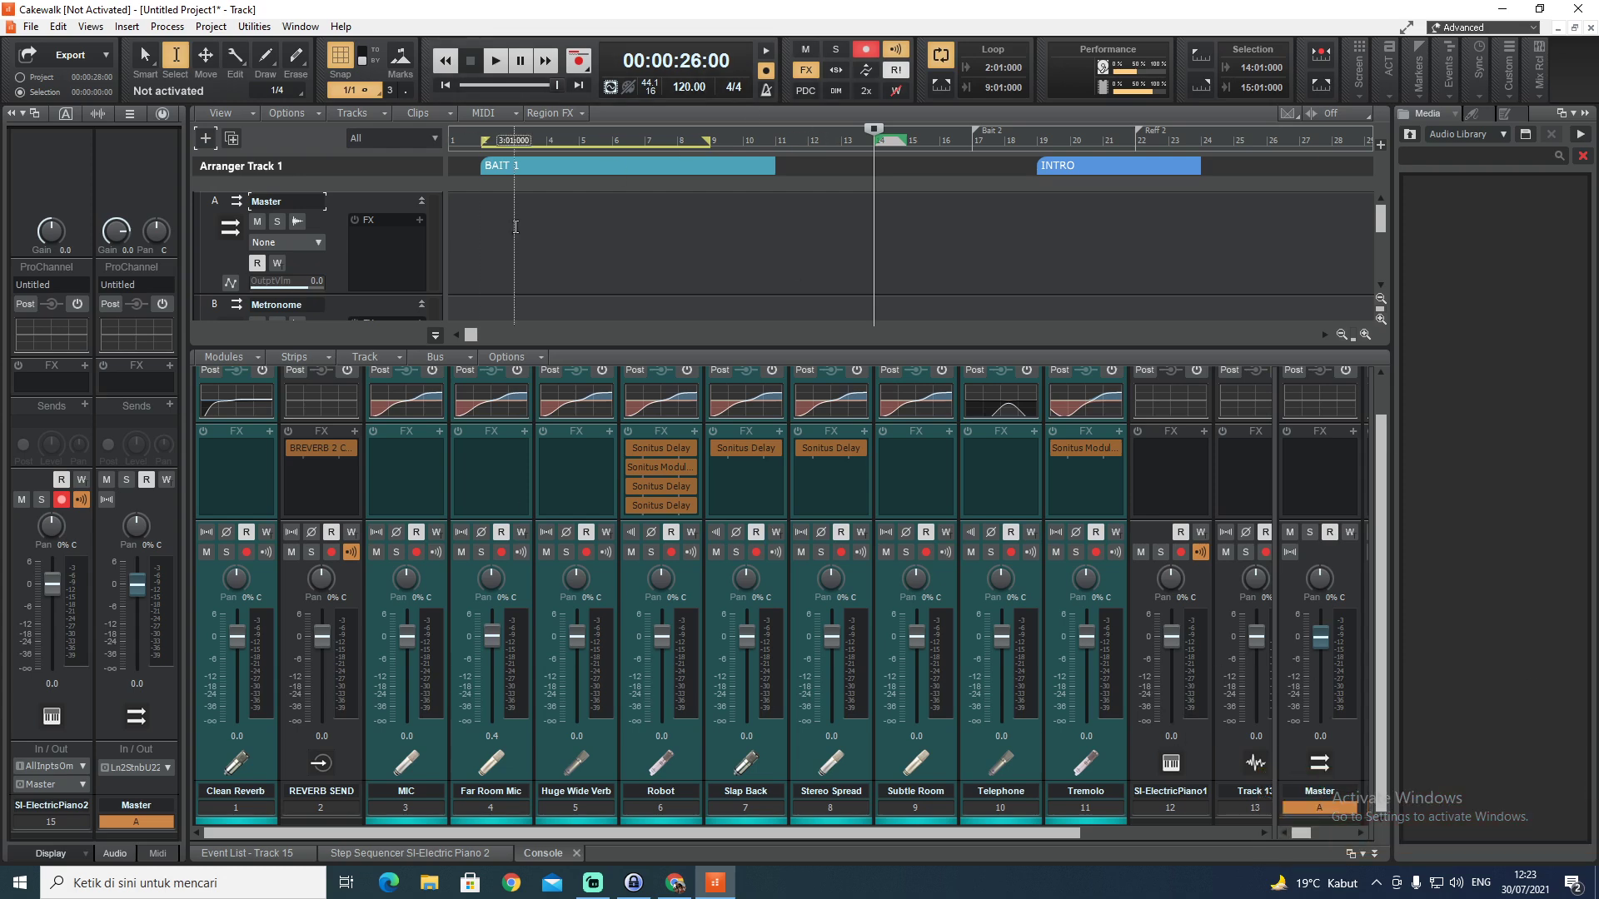